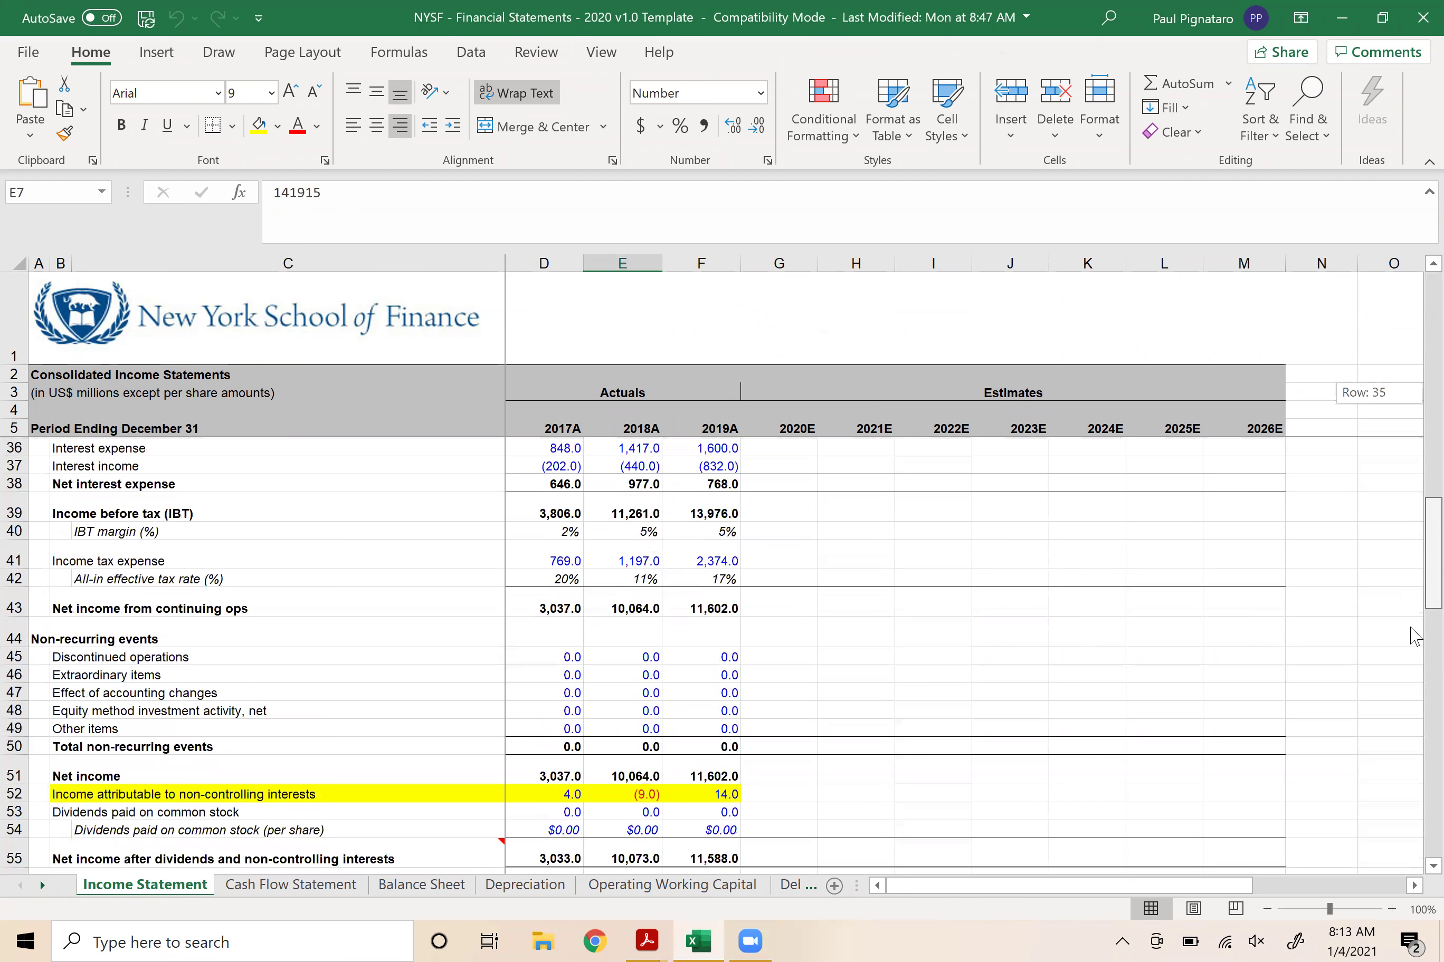
- Open the 2019-Annual-Report PDF from the recent files in File Explorer
left_click_drag(1414, 577, 1413, 307)
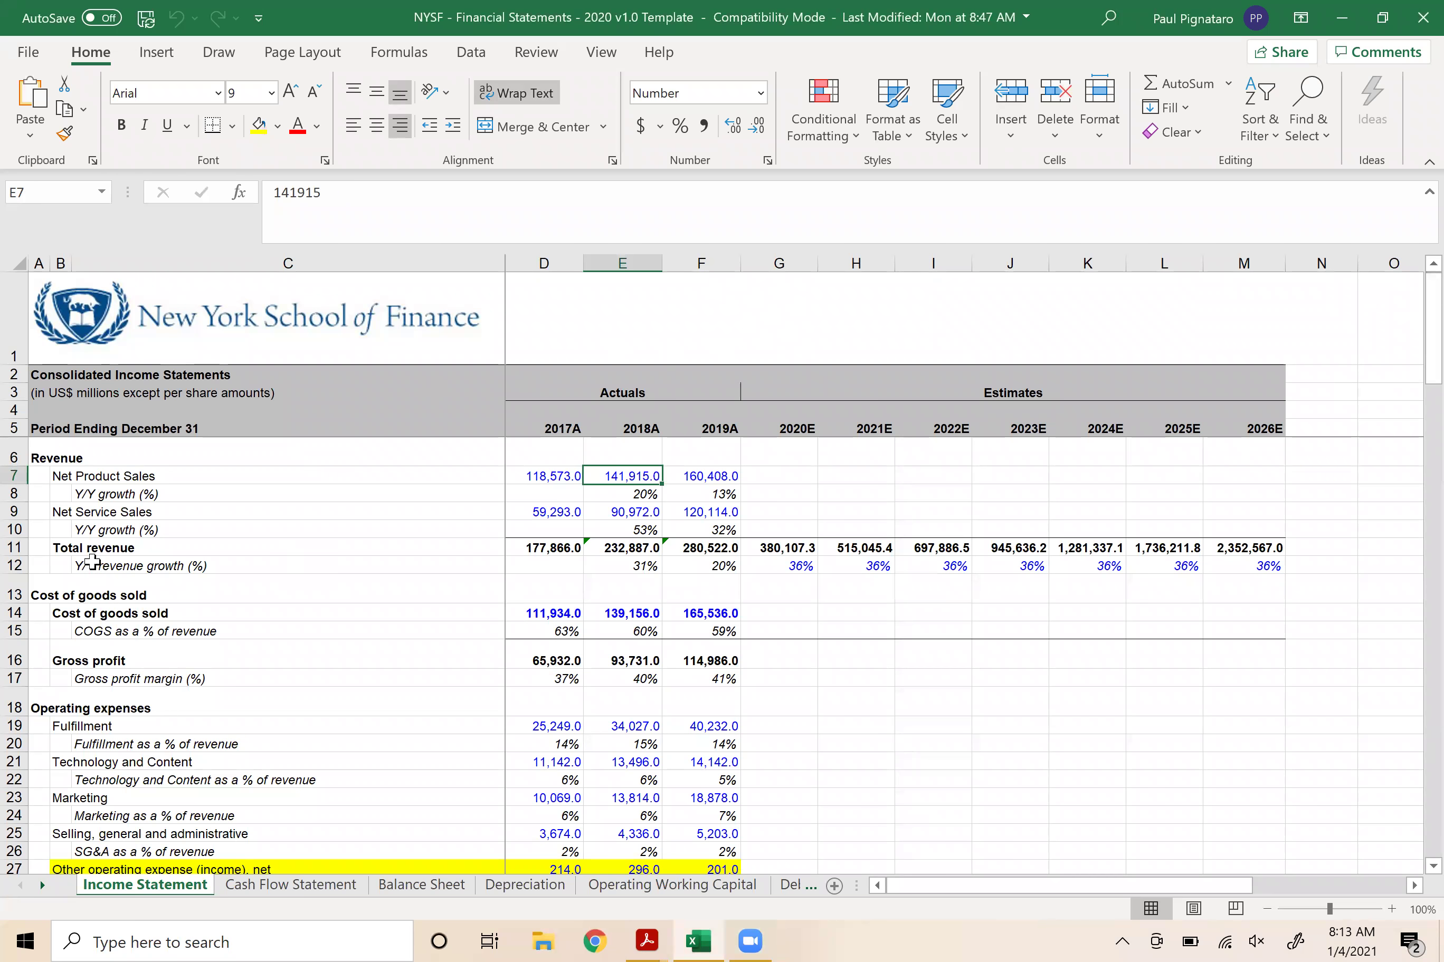
left_click(41, 477)
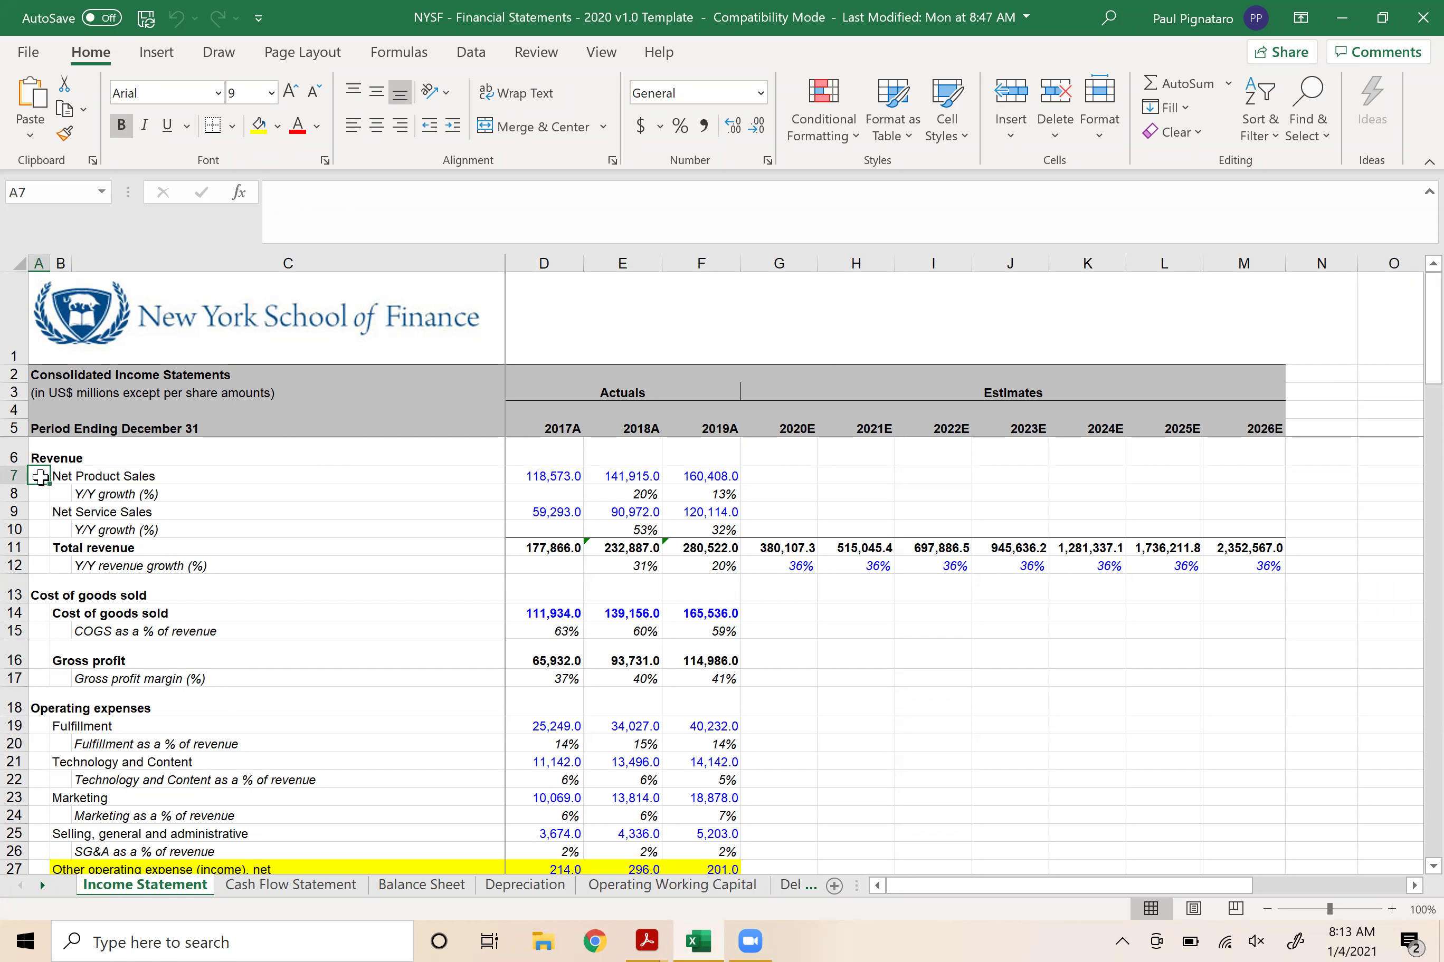
left_click(543, 942)
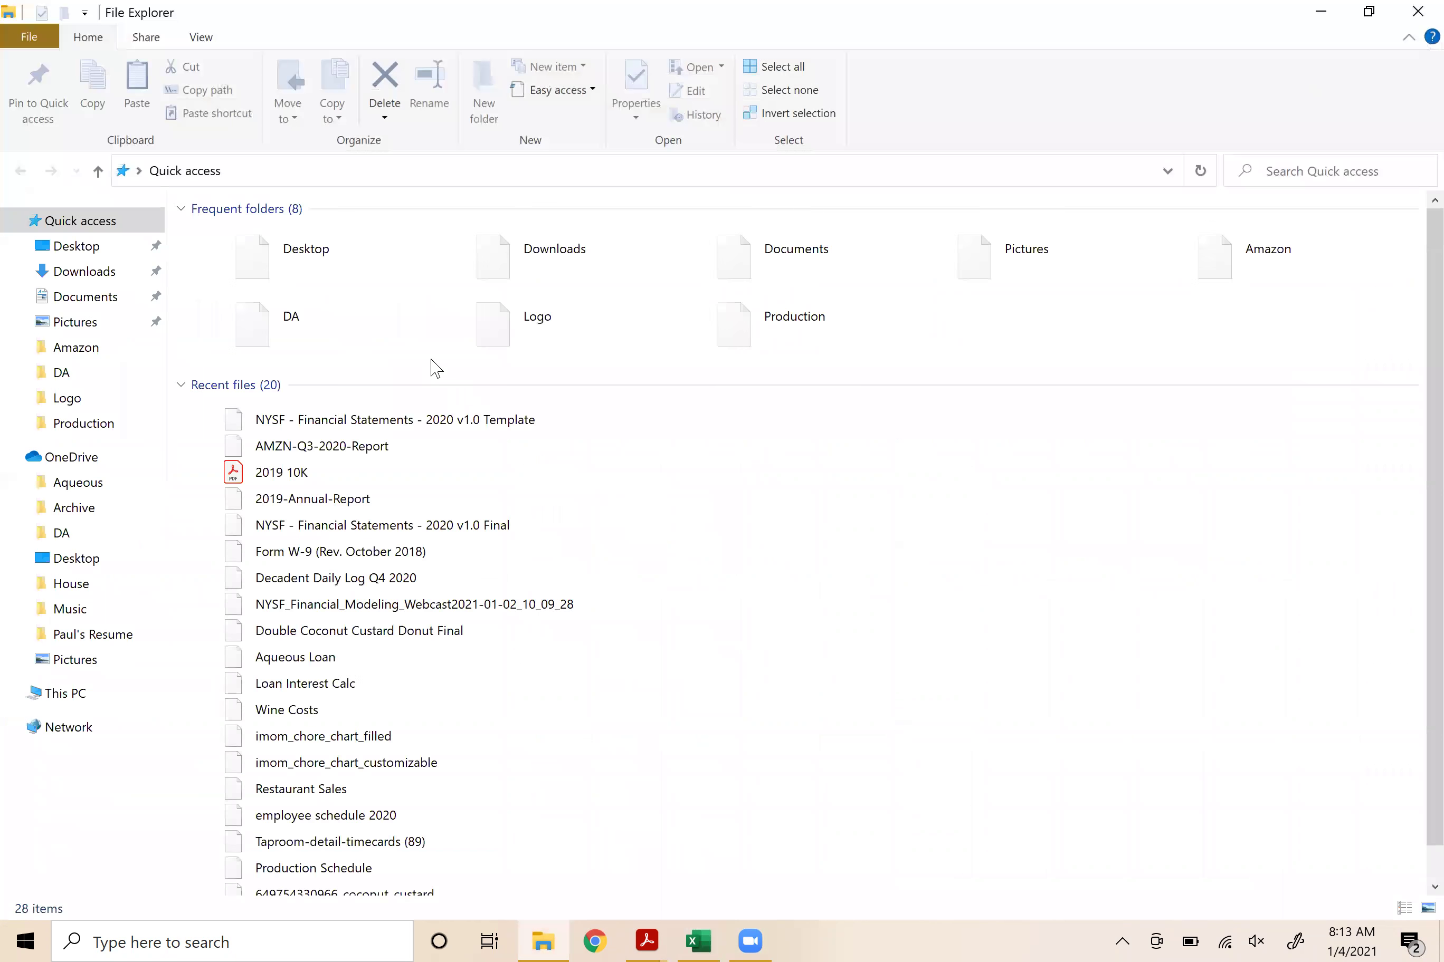
left_click(329, 508)
double_click(328, 508)
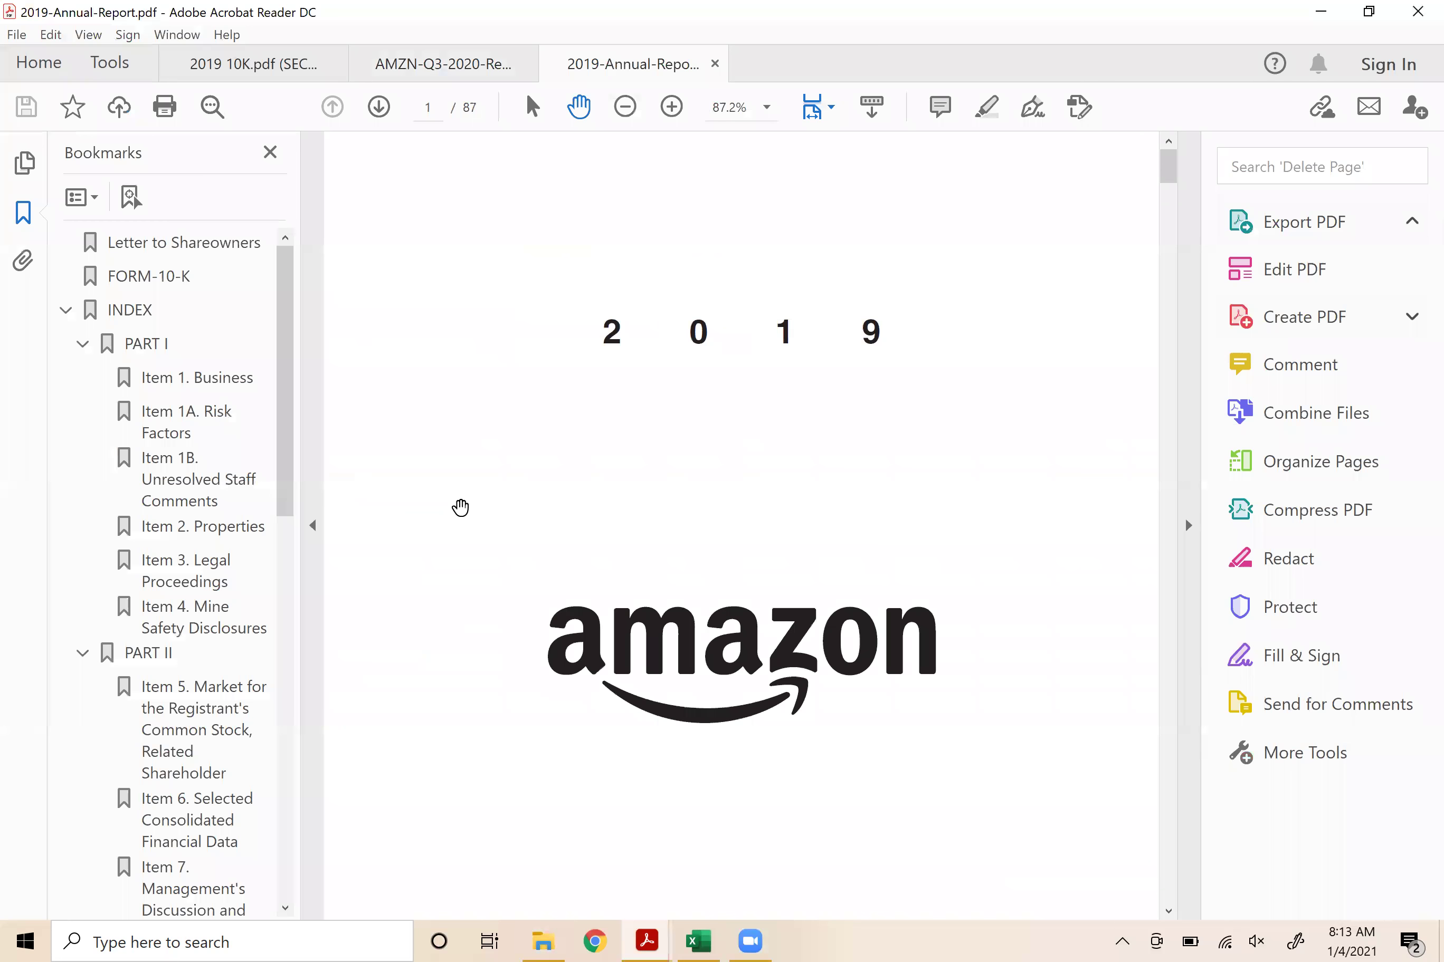
- Find the Consolidated Statements of Operations for 2017 to 2019 in the Amazon annual report
scroll(561, 529, "down", 10)
scroll(561, 530, "down", 10)
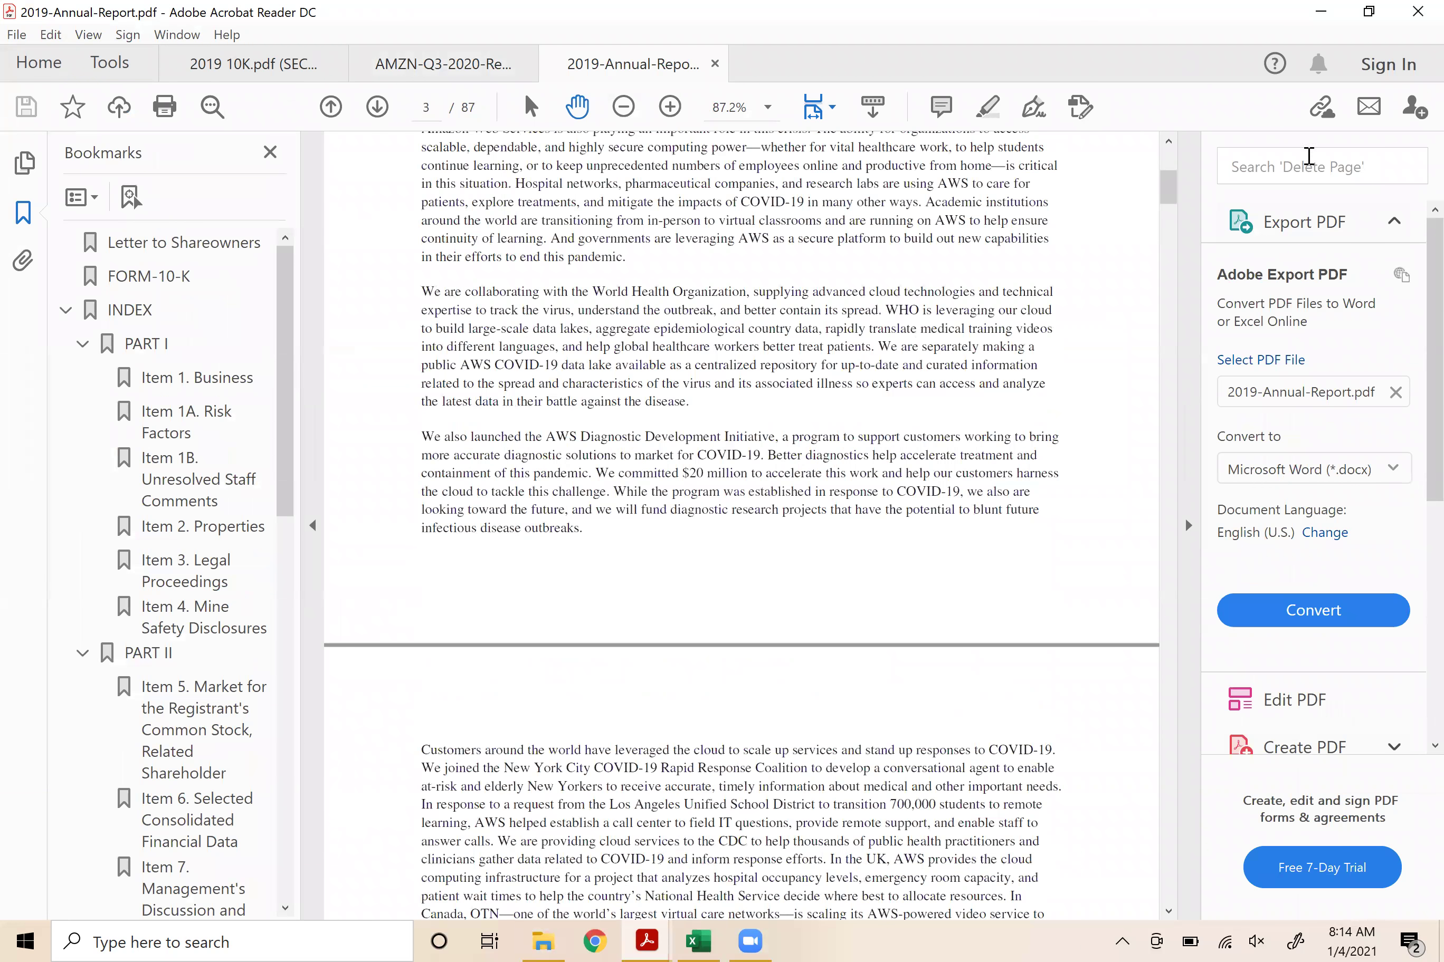
scroll(1162, 255, "down", 5)
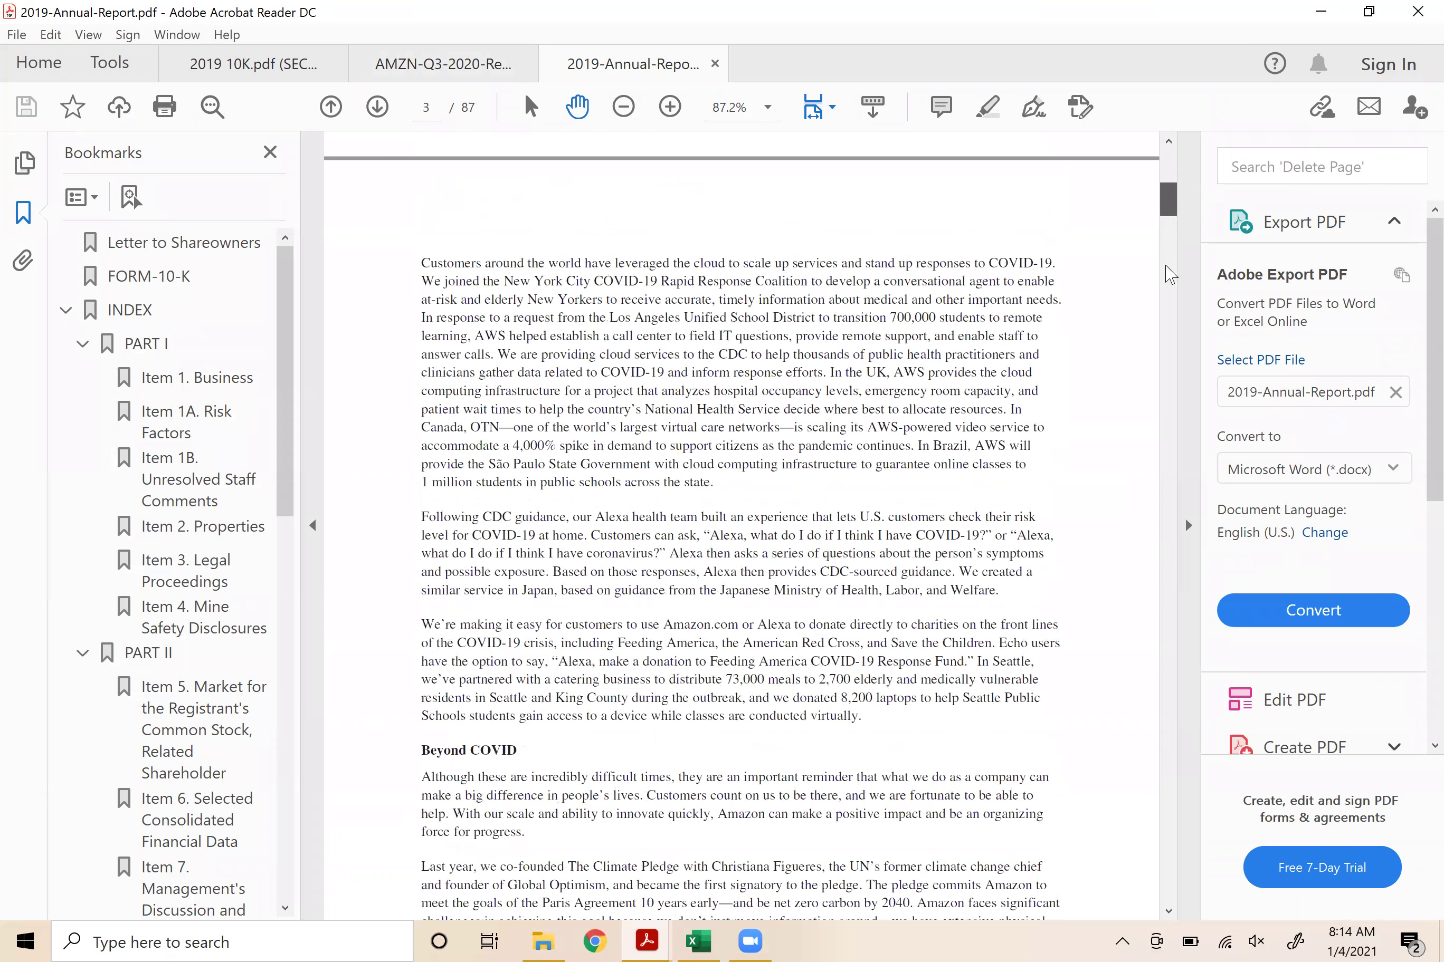
left_click(1170, 274)
left_click_drag(1181, 352, 1181, 444)
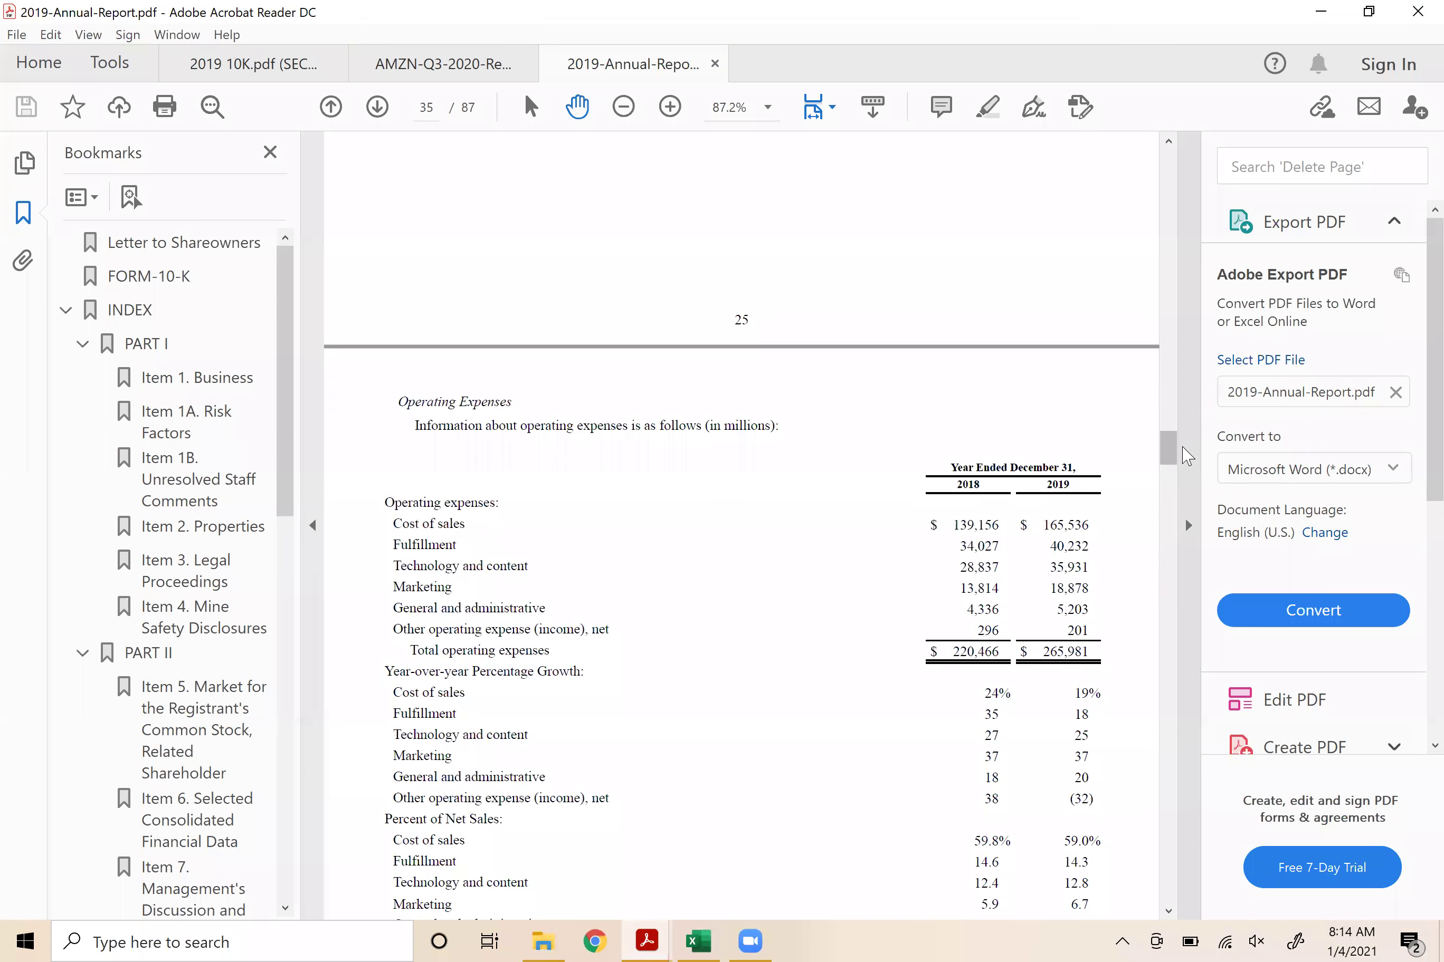
key("alt+Tab")
key("Escape")
left_click_drag(1167, 458, 1177, 549)
scroll(1174, 549, "up", 10)
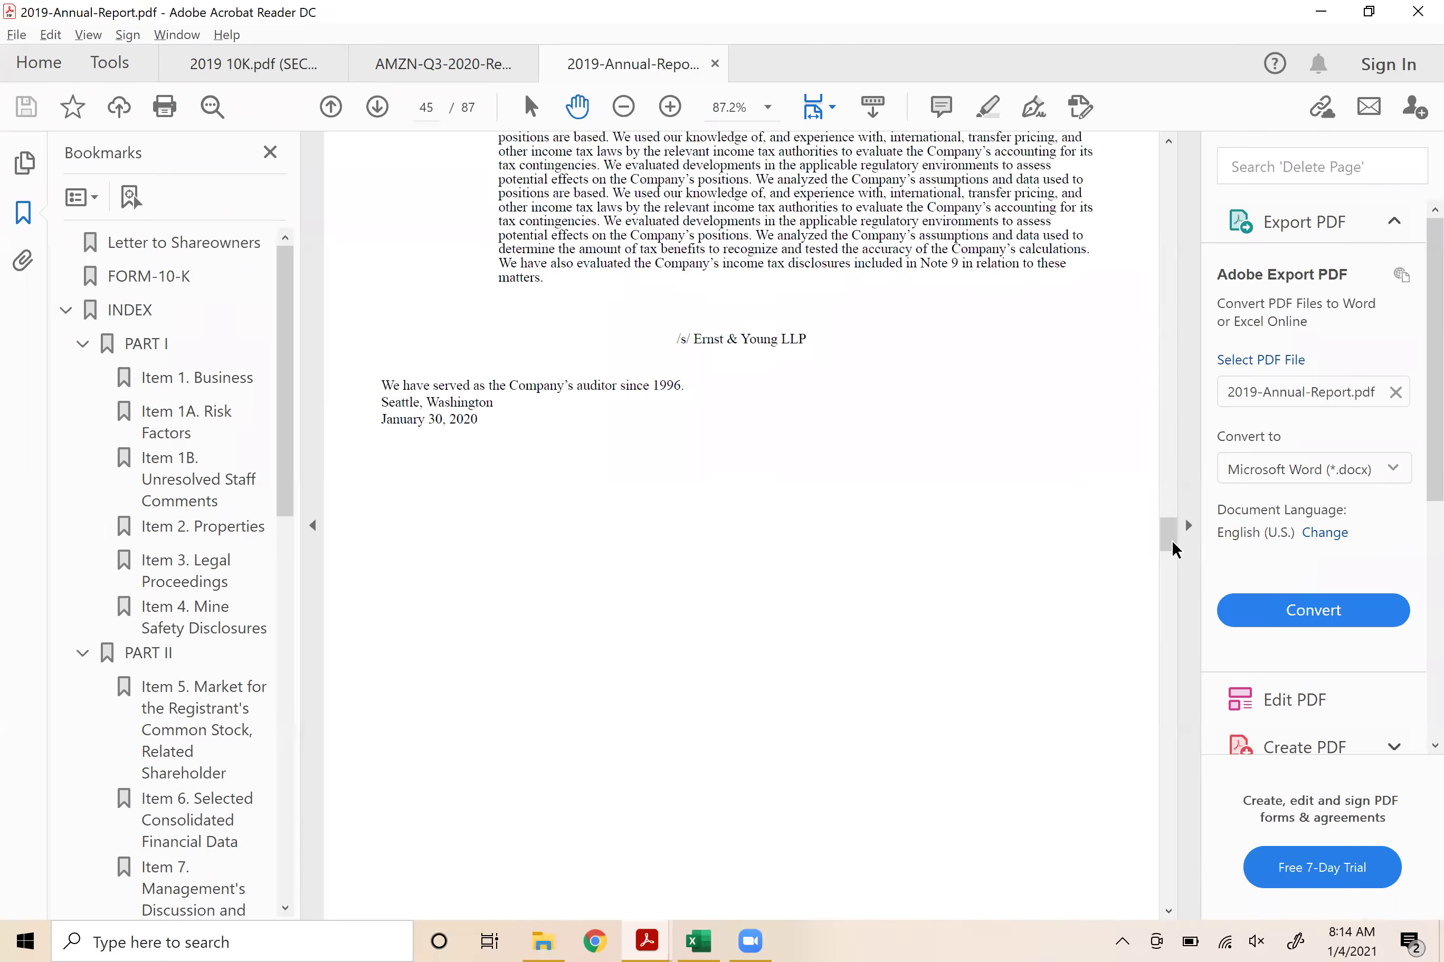
scroll(1171, 540, "up", 10)
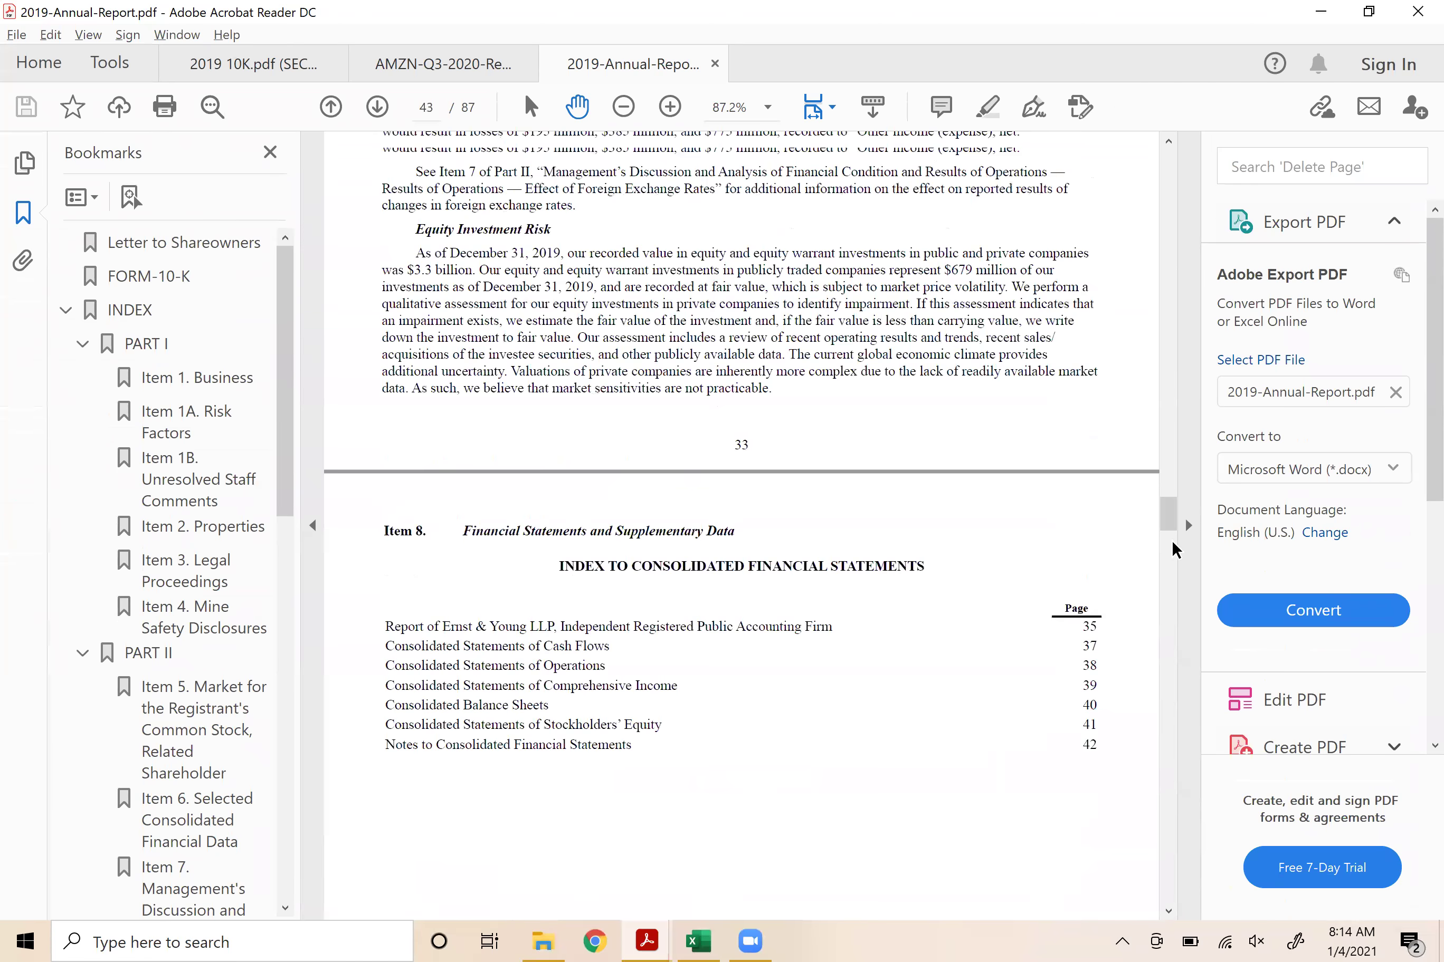
scroll(1171, 541, "down", 10)
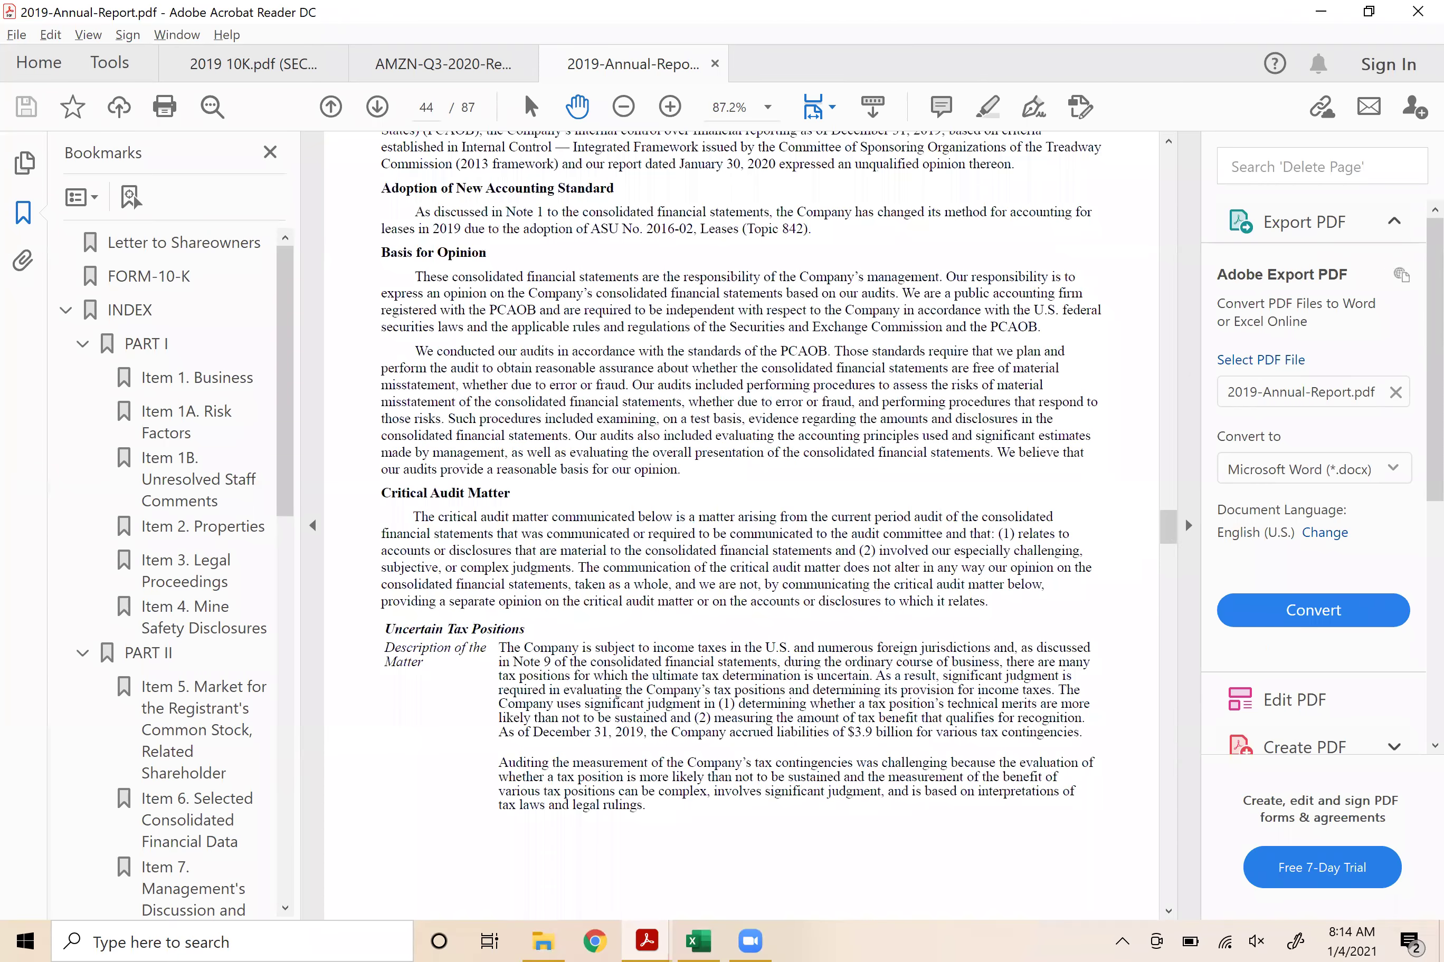
scroll(1171, 541, "down", 15)
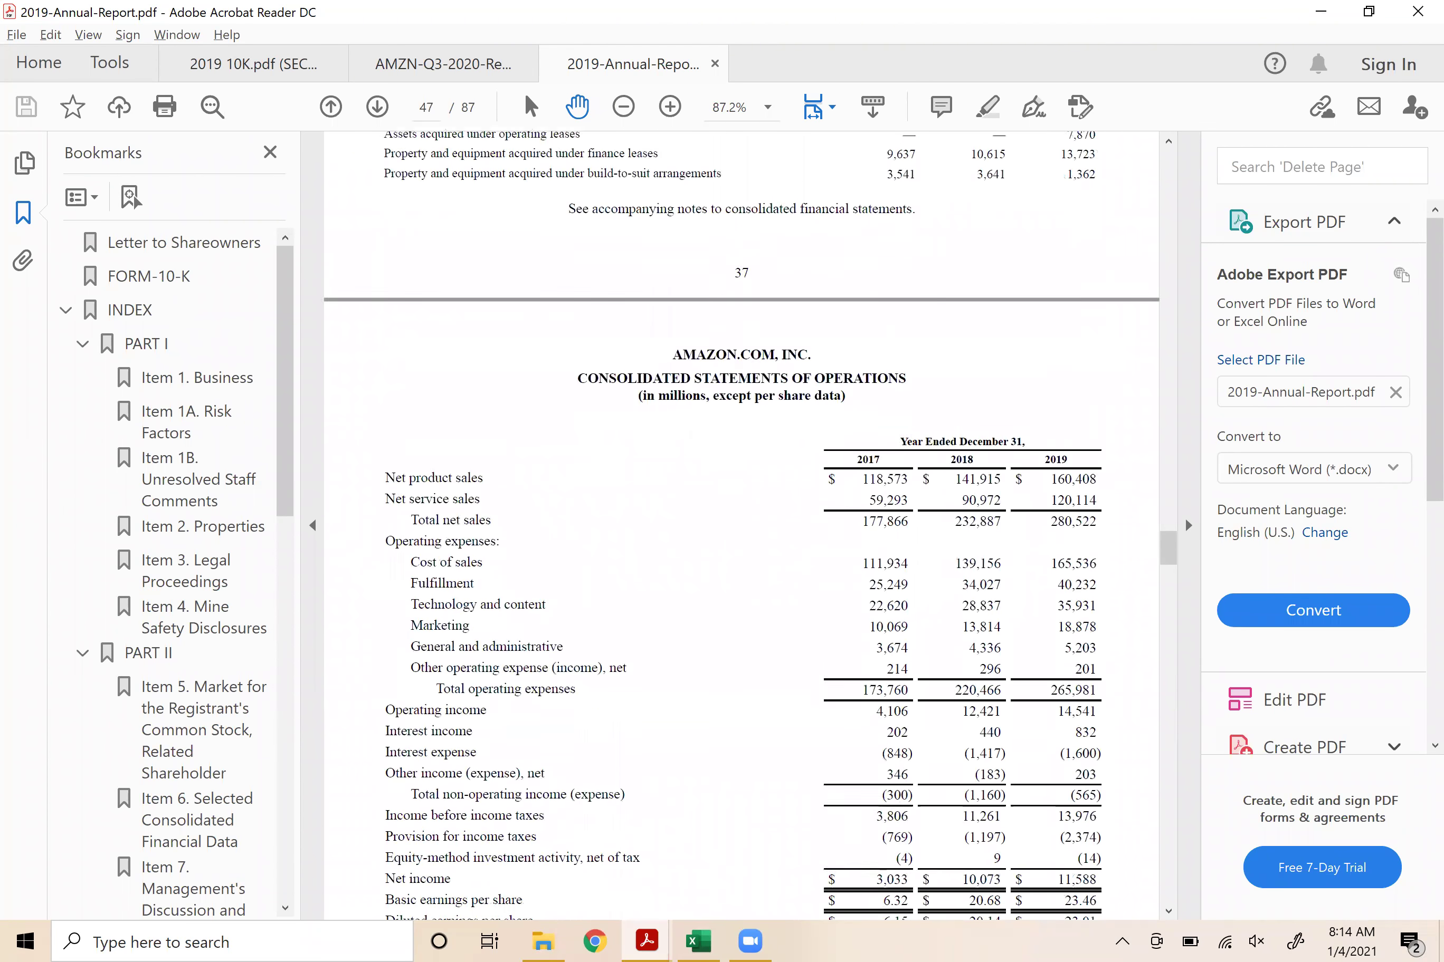
scroll(1171, 540, "down", 3)
scroll(1171, 540, "down", 2)
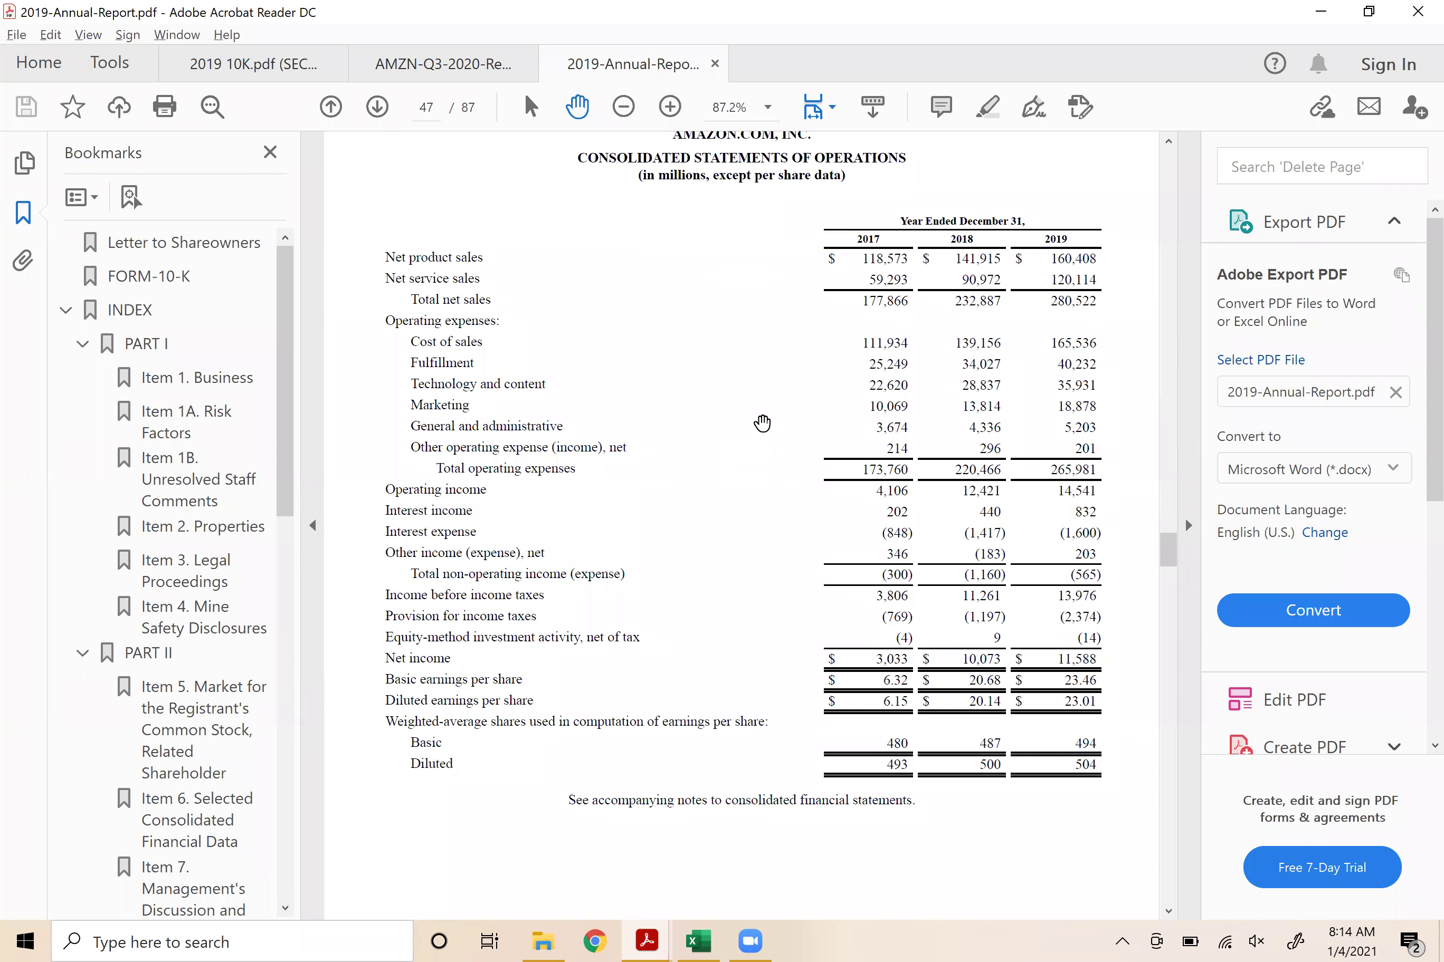
- Switch back to the Excel financial statements workbook and fill the net product and service sales rows A7:F10 with yellow
key("alt+Tab")
key("alt+Tab")
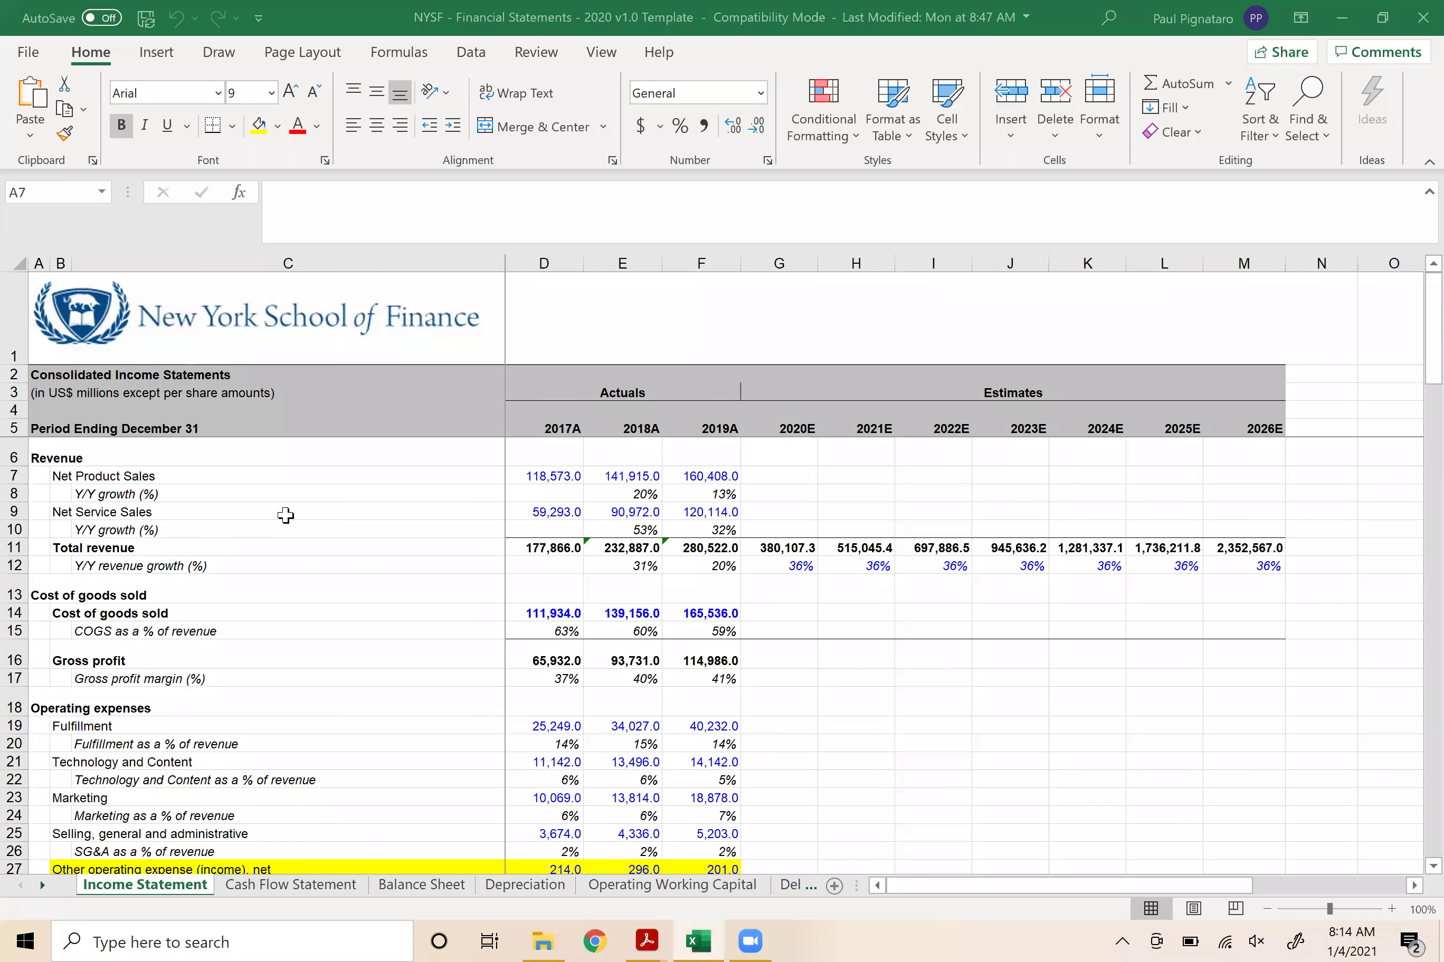
left_click_drag(39, 475, 721, 531)
left_click(259, 126)
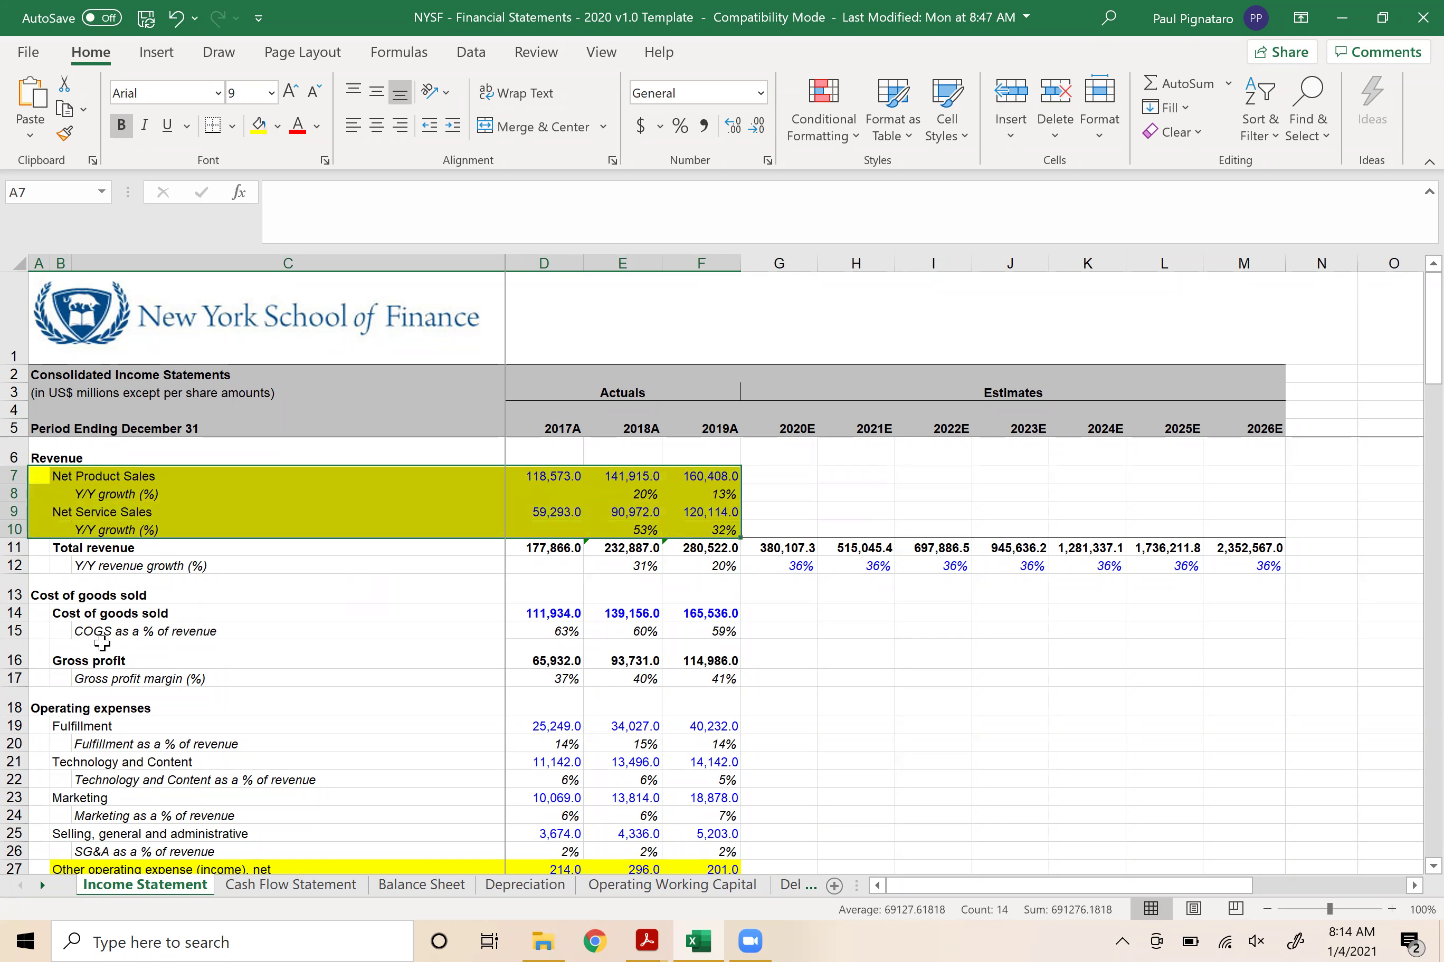
- Fill the cost of goods sold row A14:F14 and the operating expense rows A19:F27 with yellow
left_click_drag(39, 609, 715, 618)
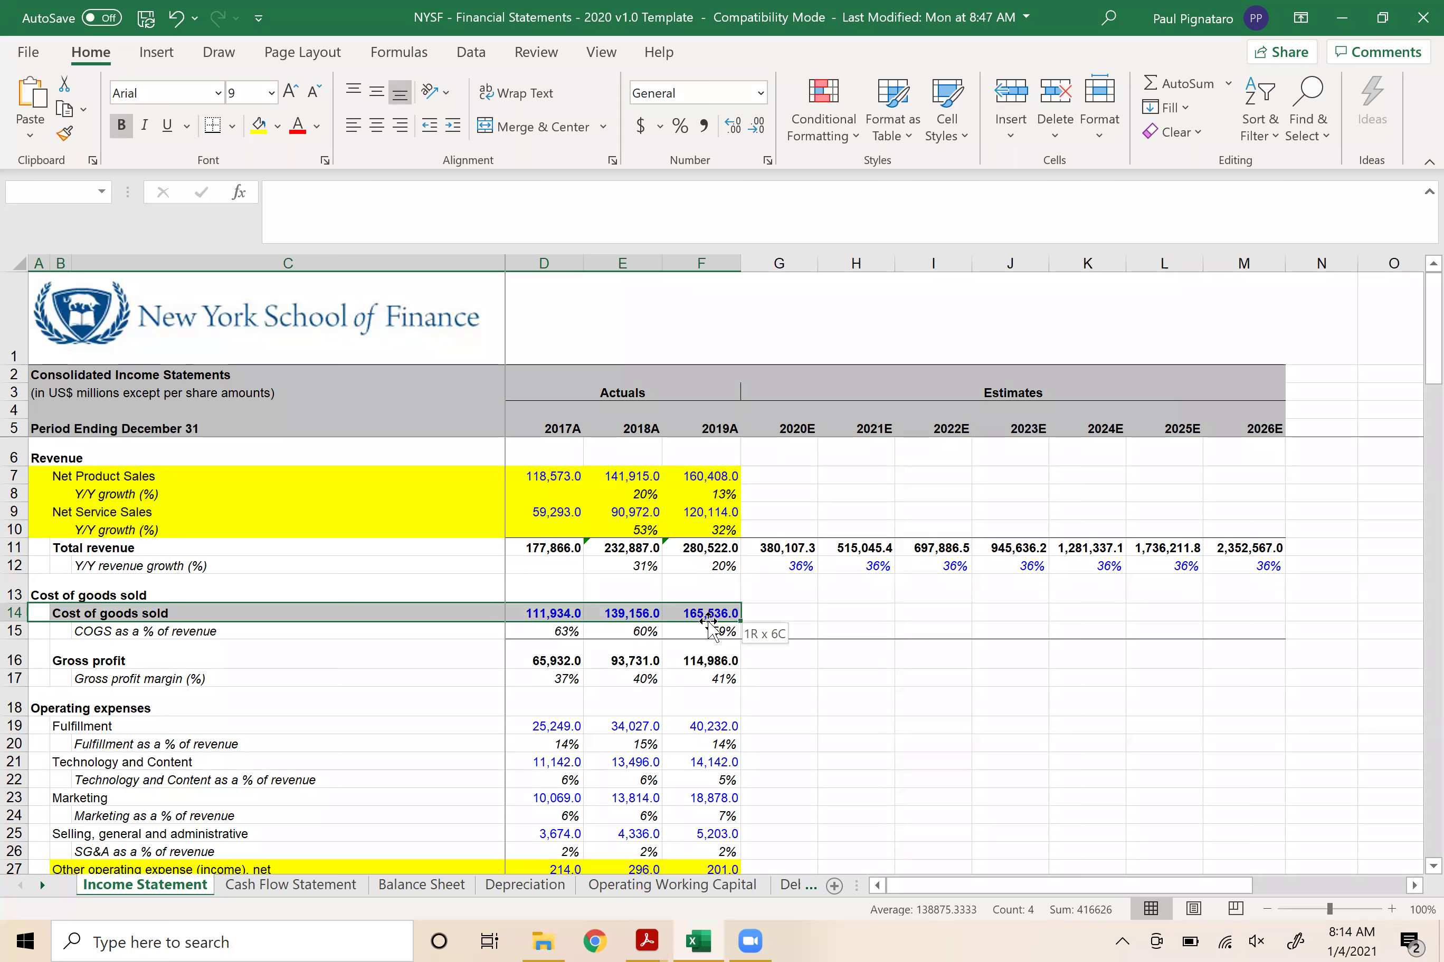
left_click(259, 126)
scroll(214, 589, "down", 1)
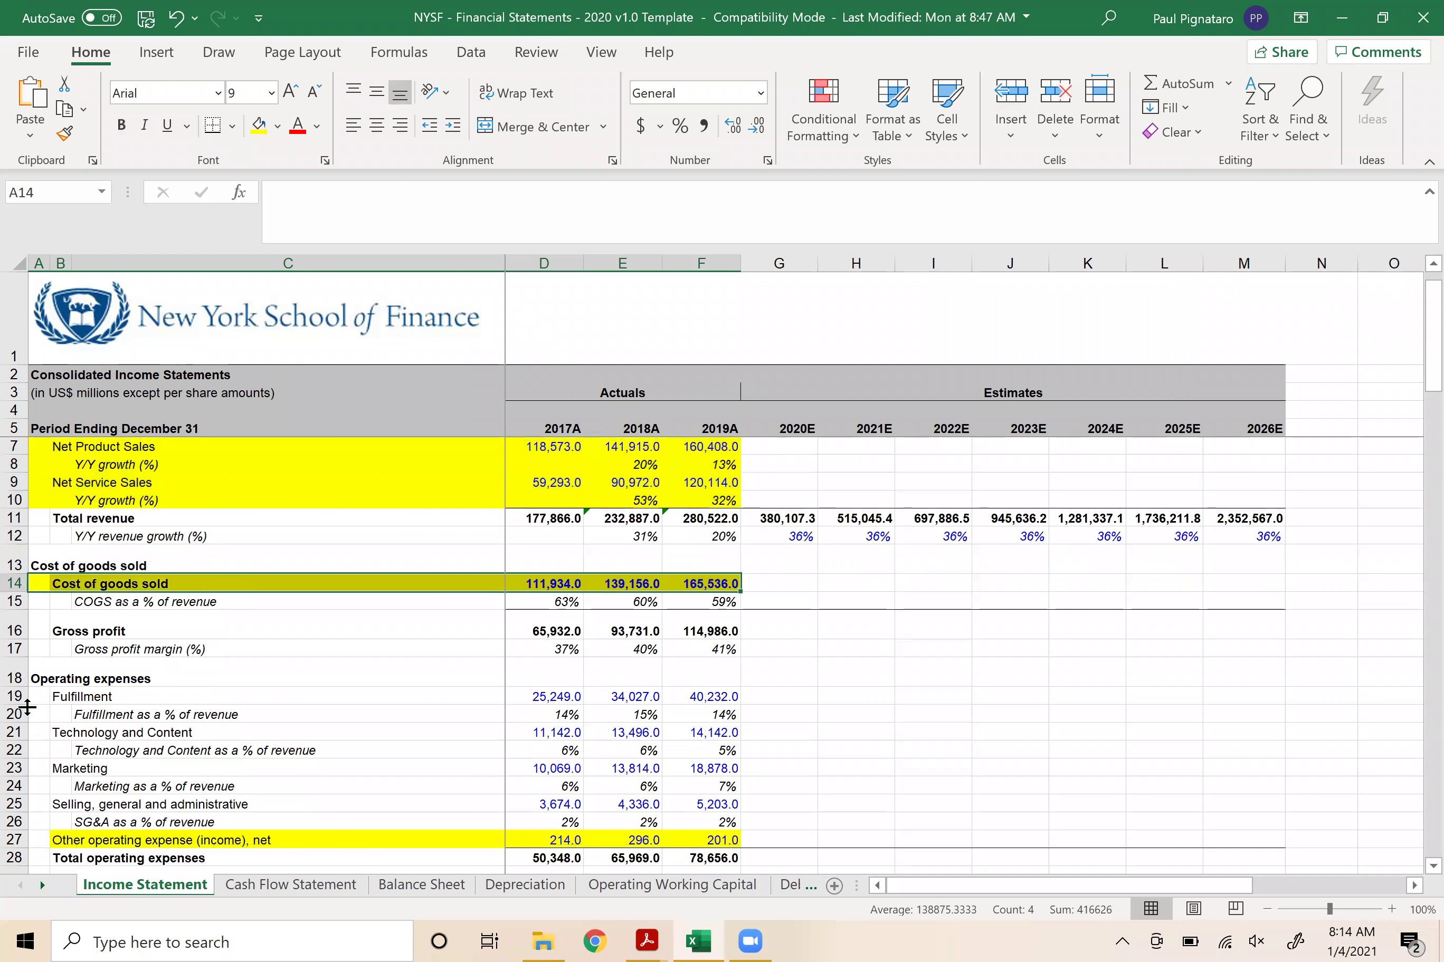
left_click_drag(39, 693, 726, 844)
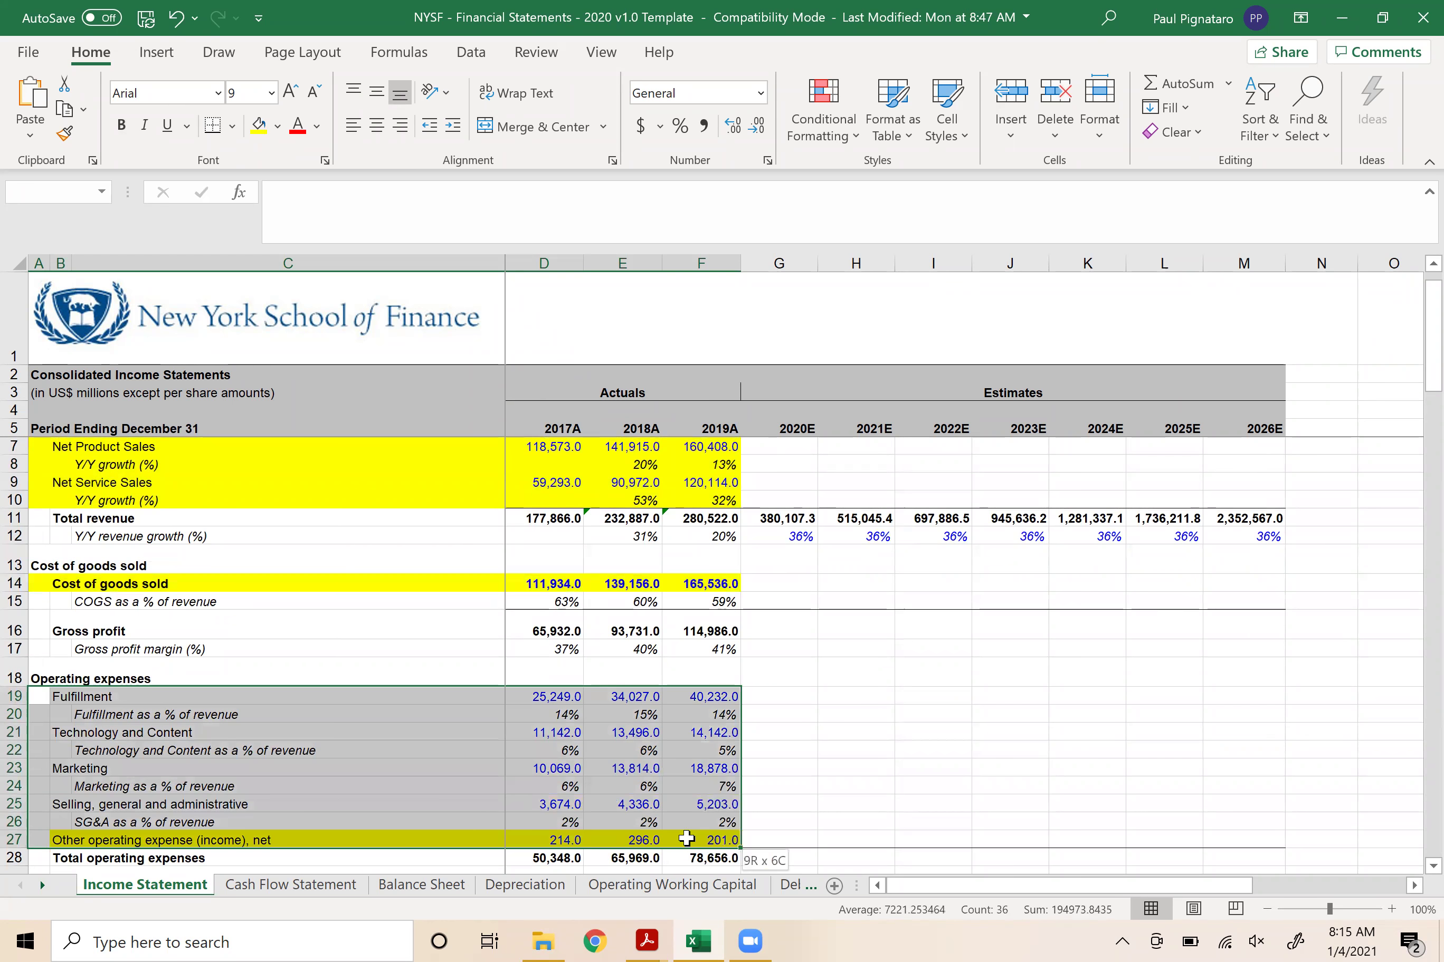
left_click(259, 126)
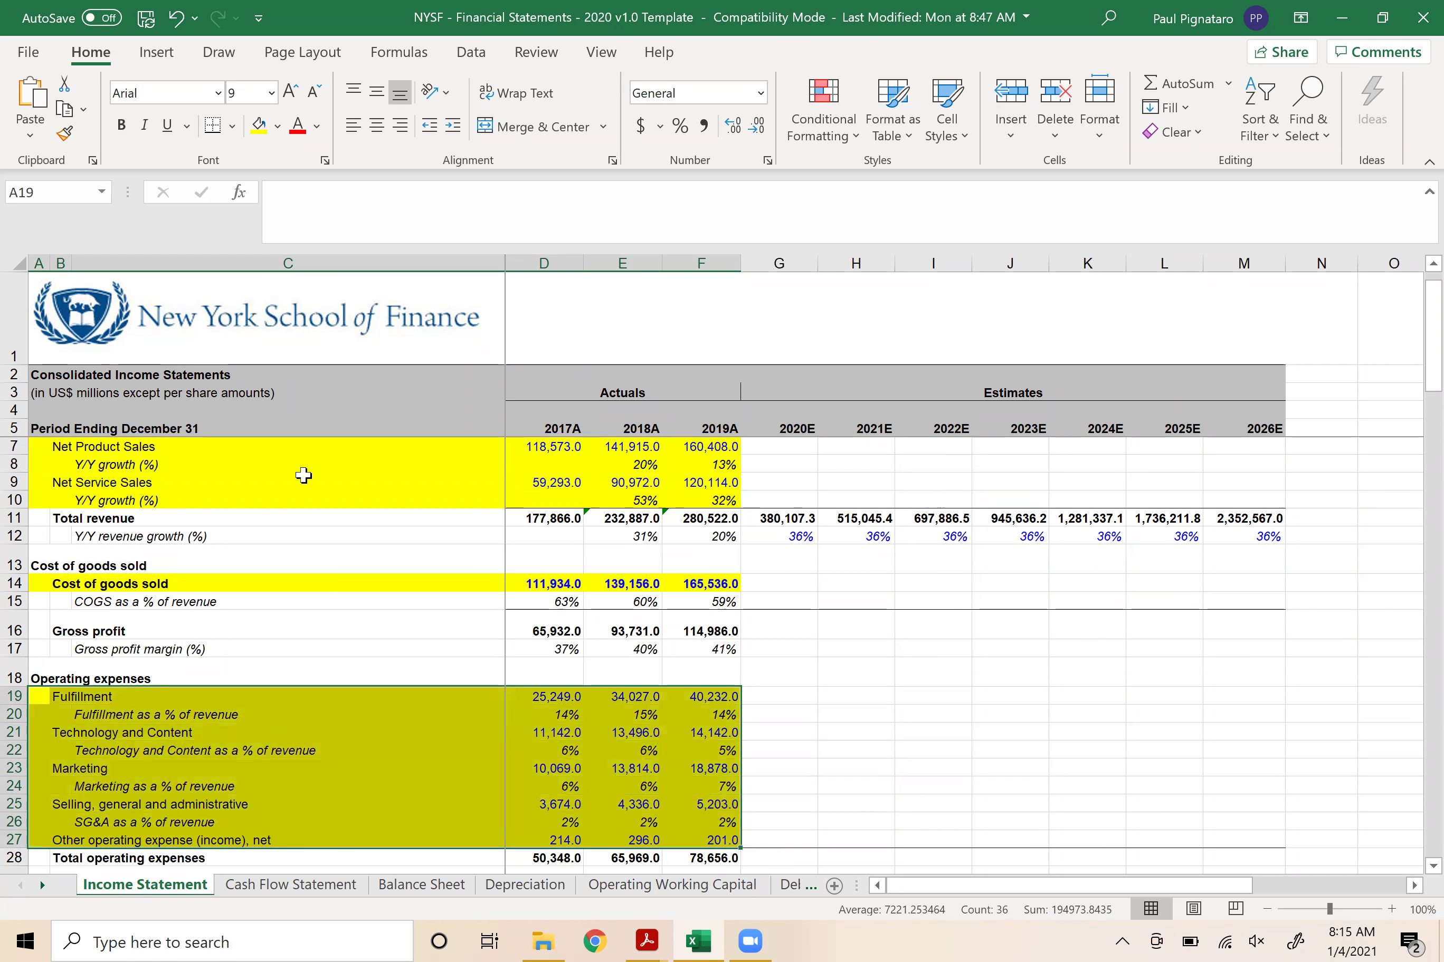
- Check the operating expense lines in the annual report's statement of operations in Acrobat Reader, and return to the Excel workbook
key("alt+Tab")
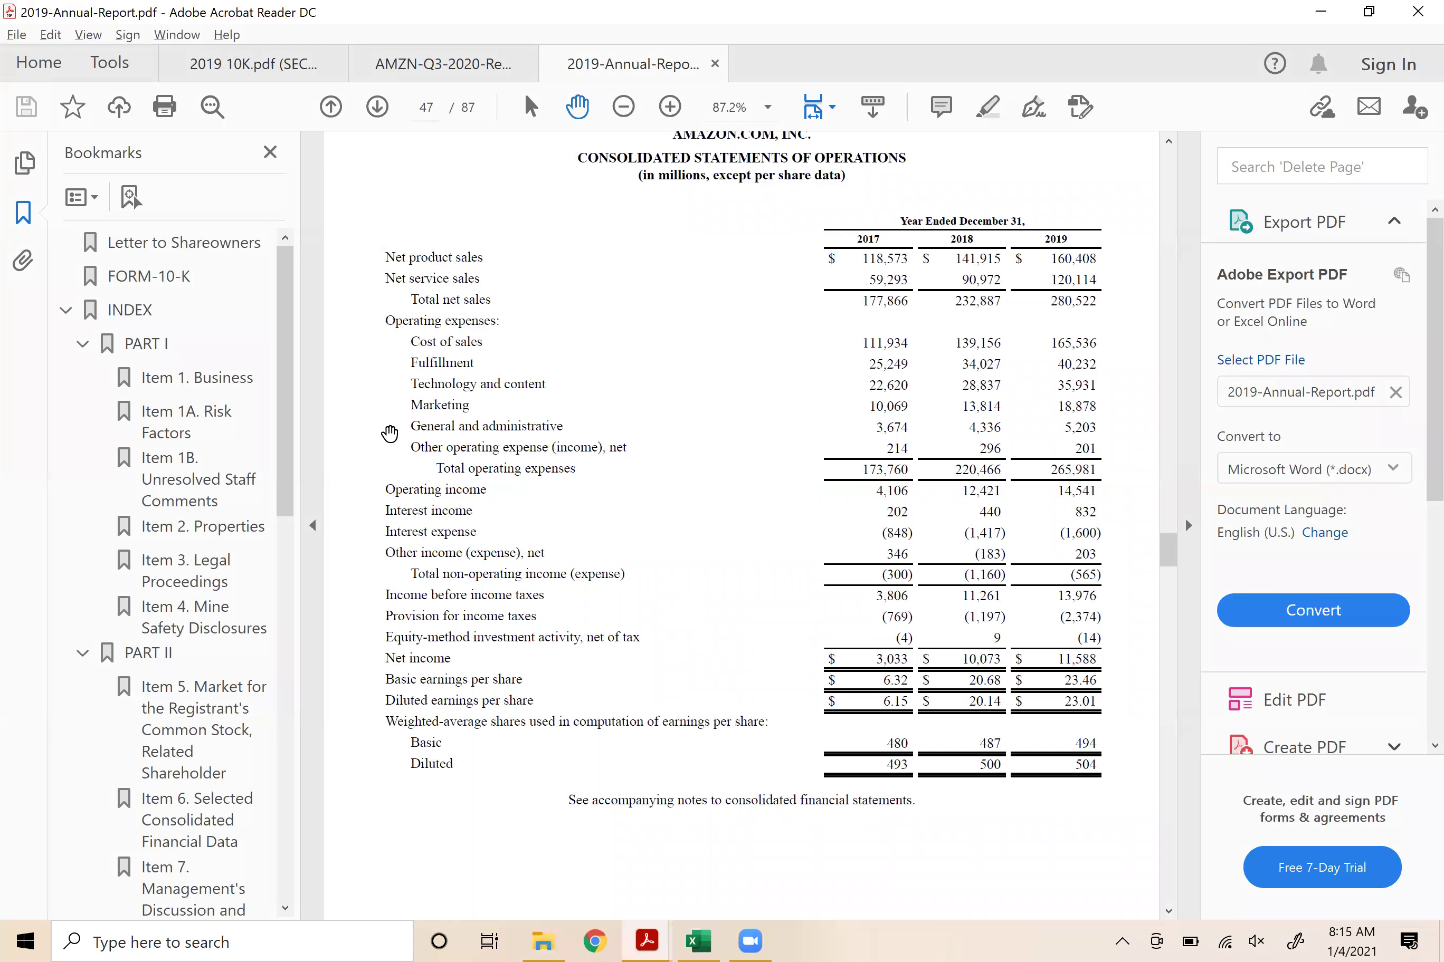
key("alt+Tab")
key("alt+Tab")
key("alt+shift+Tab")
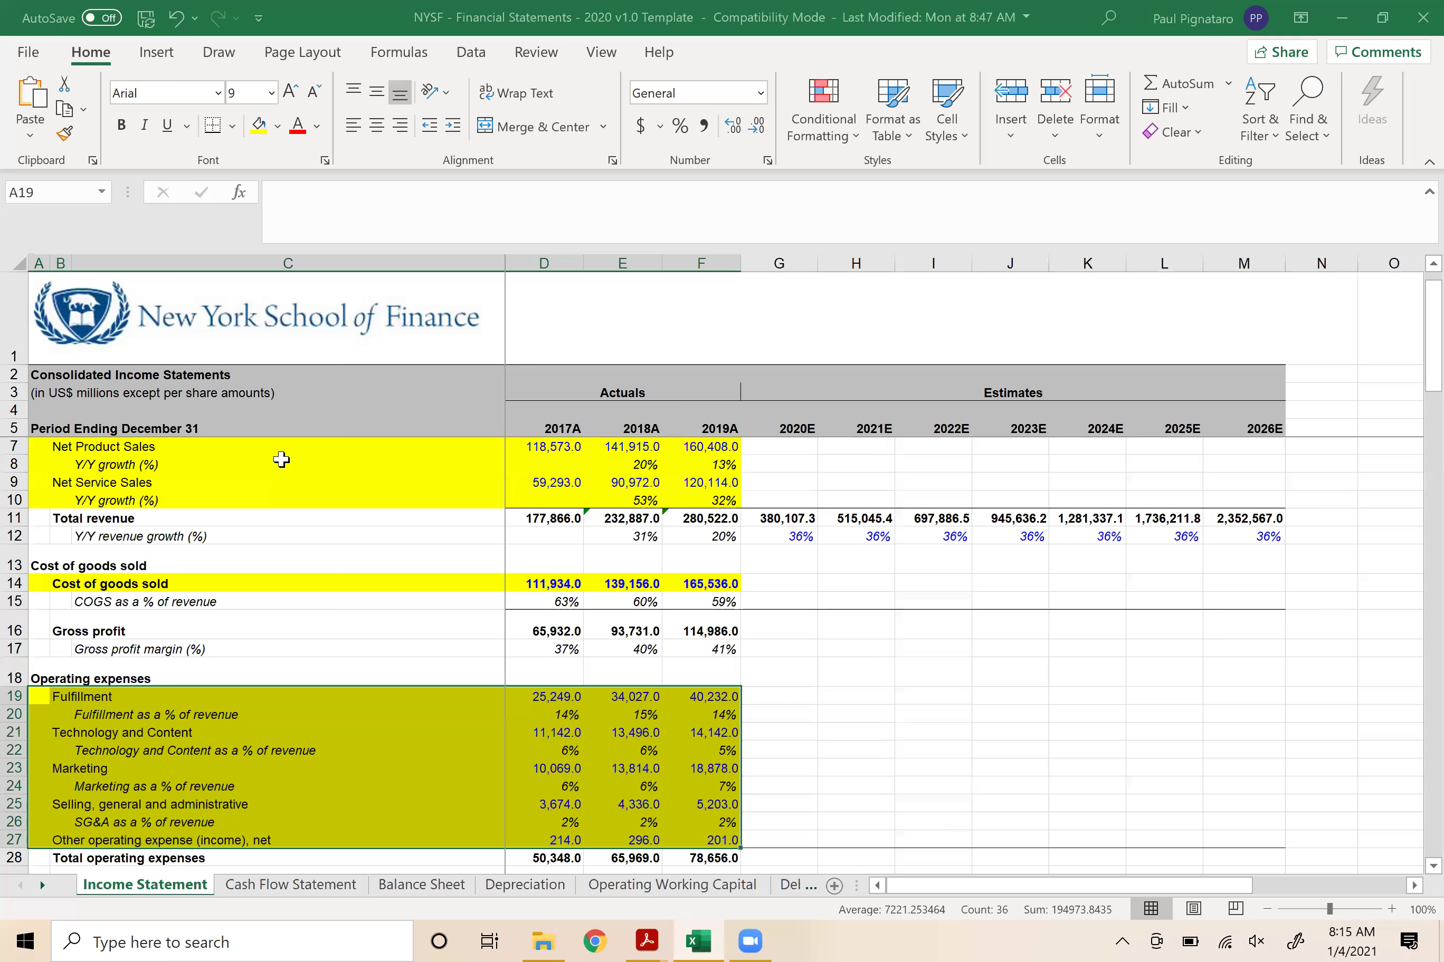
scroll(239, 740, "down", 5)
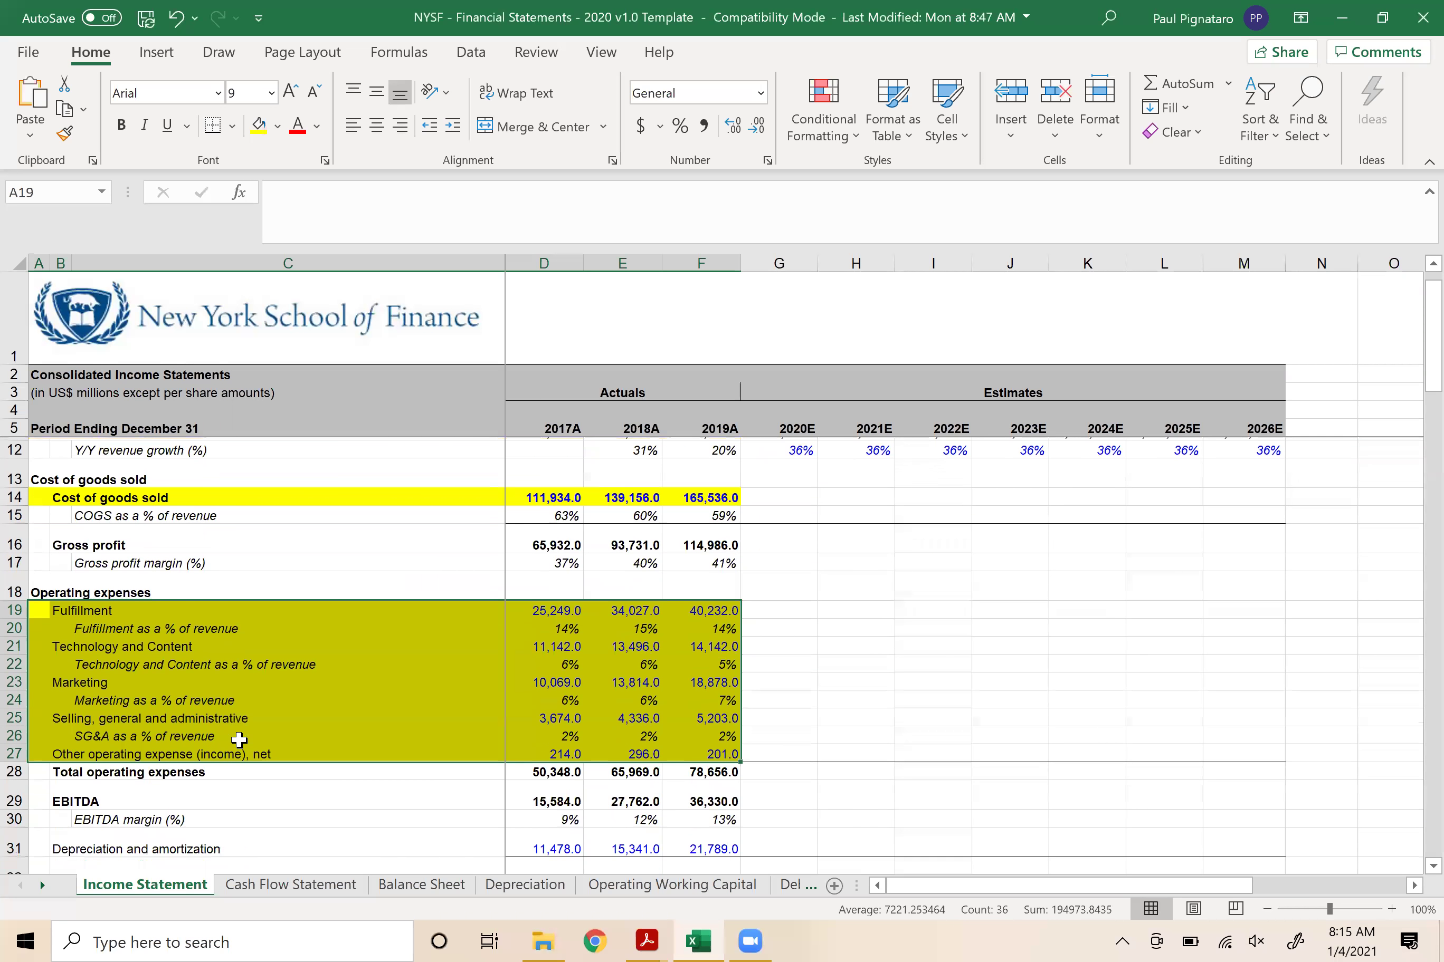
left_click_drag(39, 711, 736, 713)
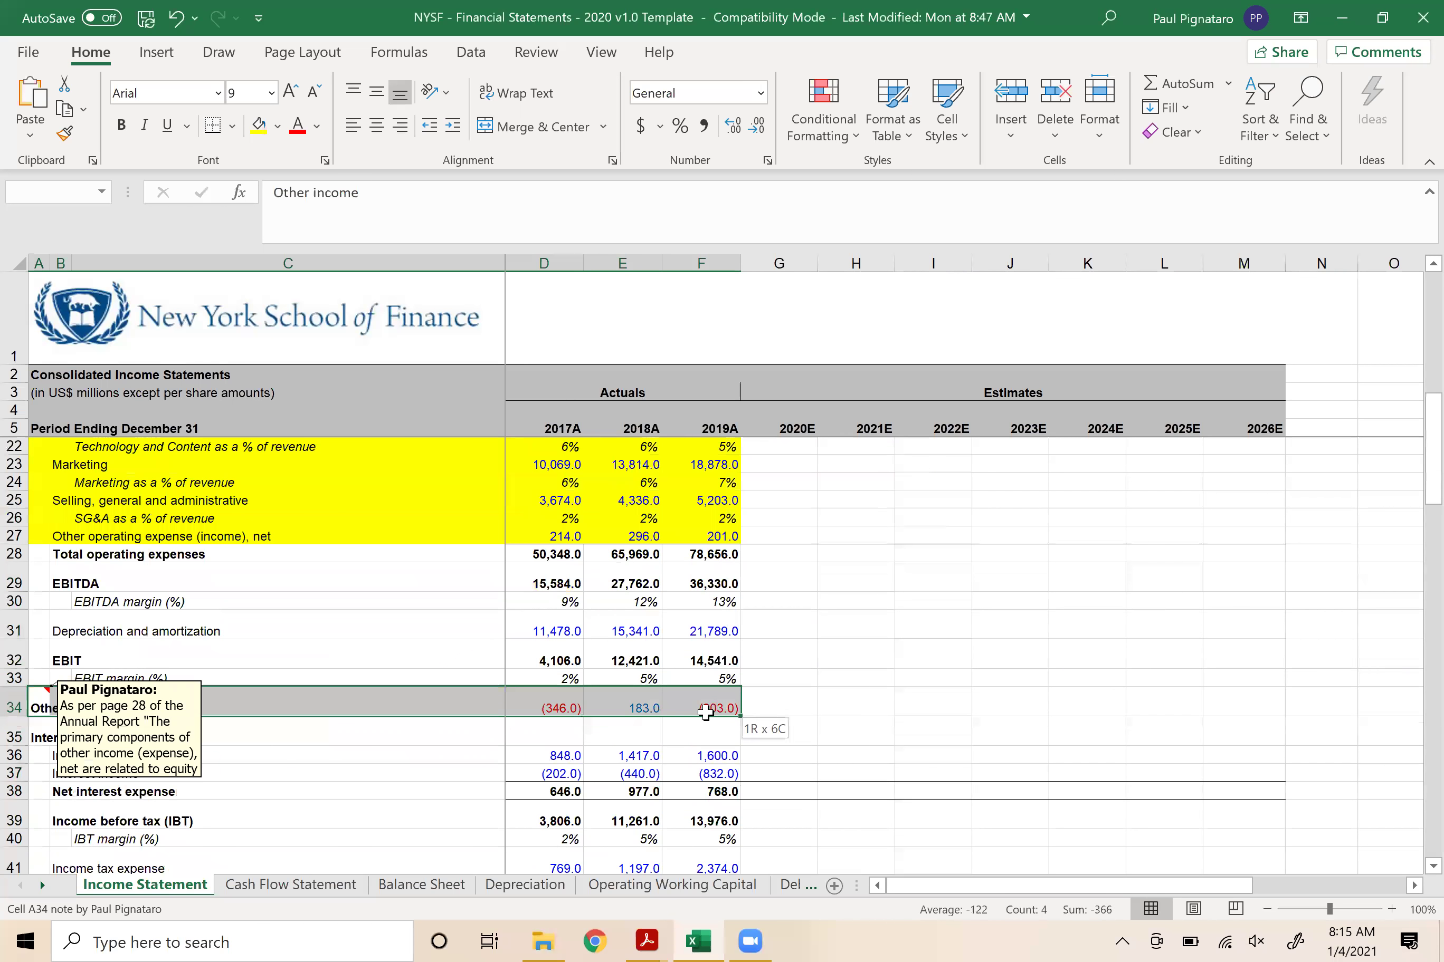
left_click(259, 125)
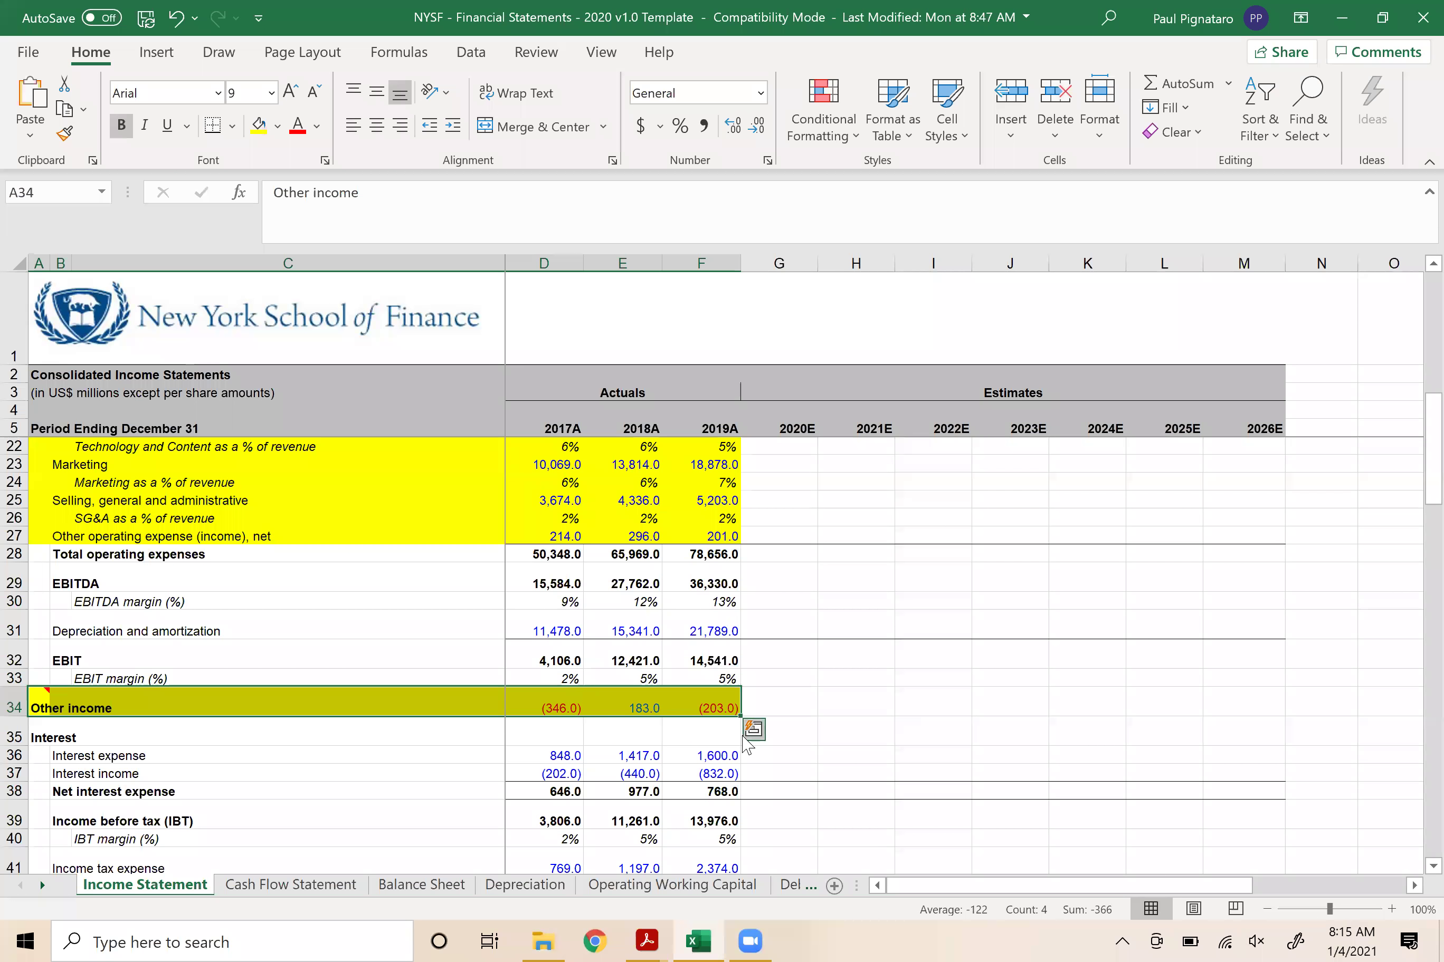
key("ctrl+z")
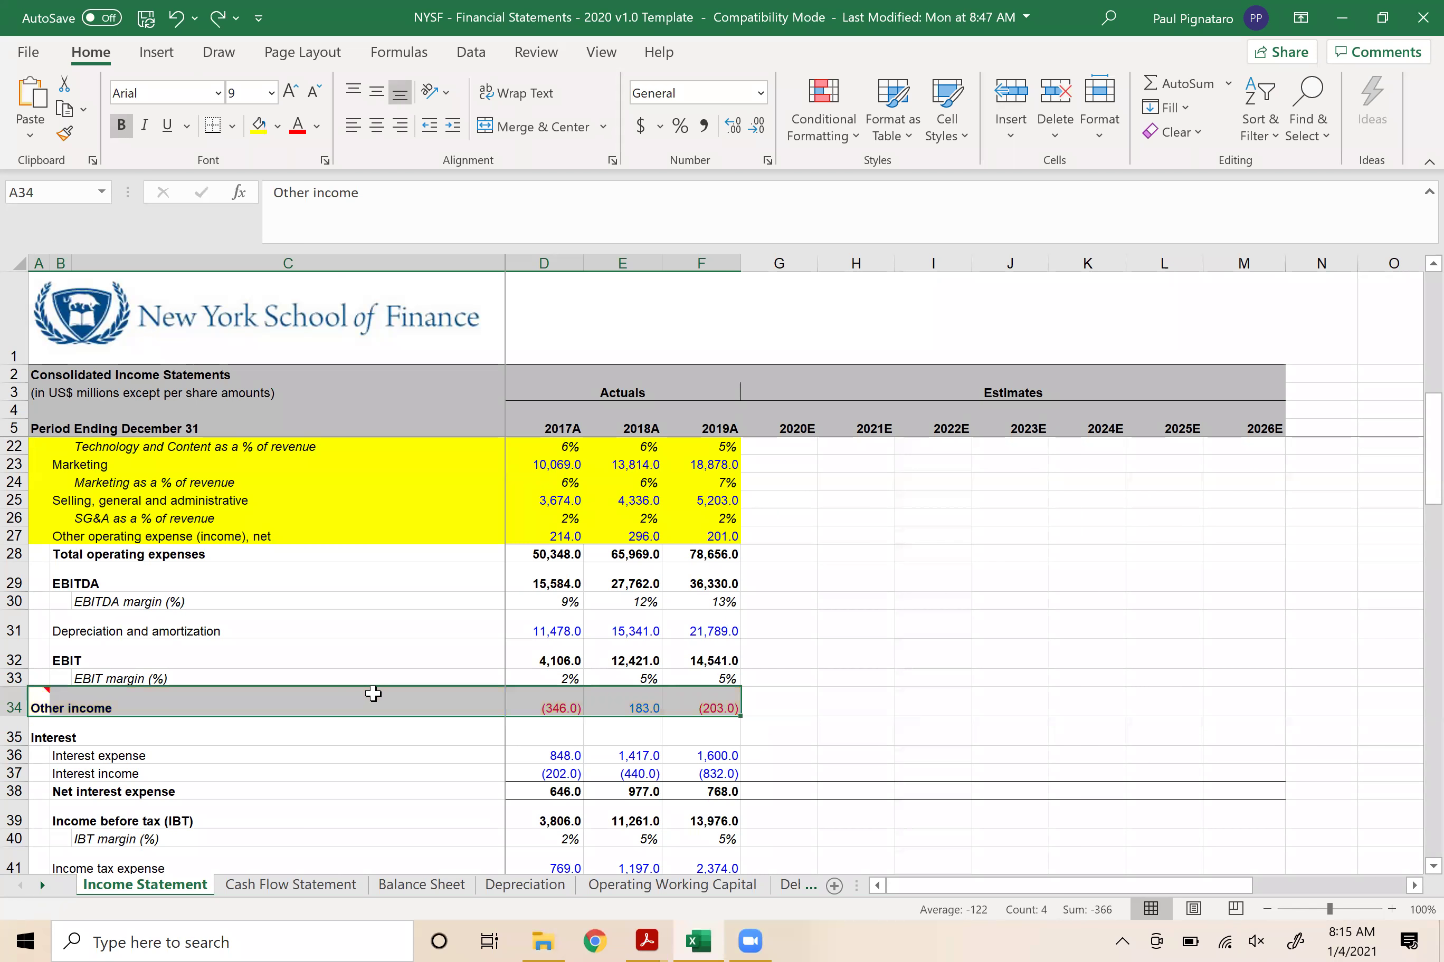
- Fill the depreciation and amortization row A31:F31 and the other income row A34:F34 with yellow
left_click_drag(47, 615, 714, 634)
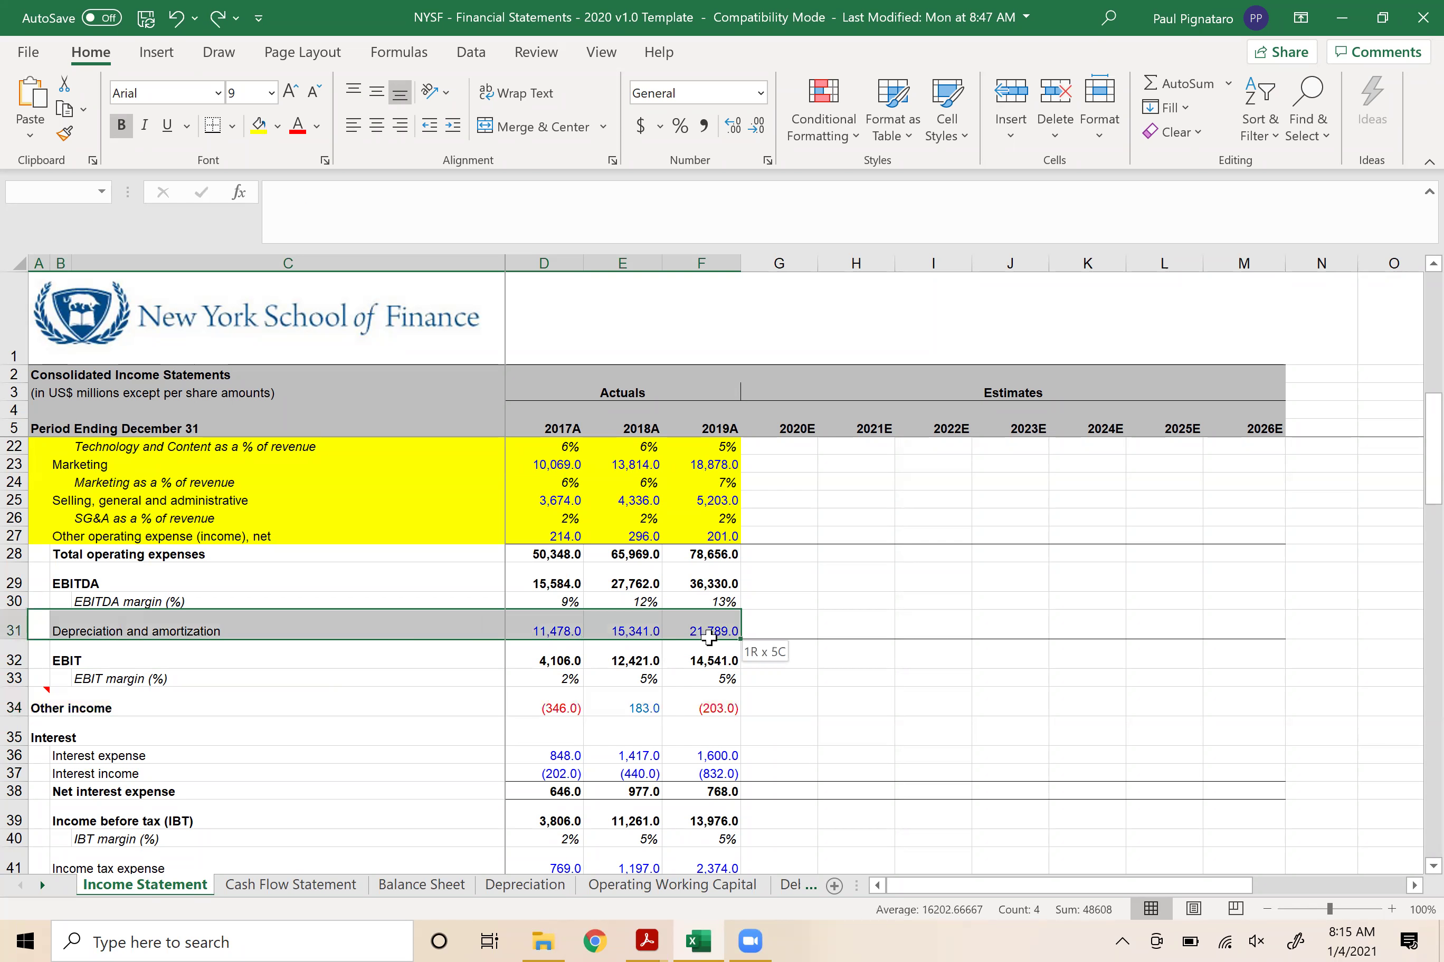
left_click(265, 127)
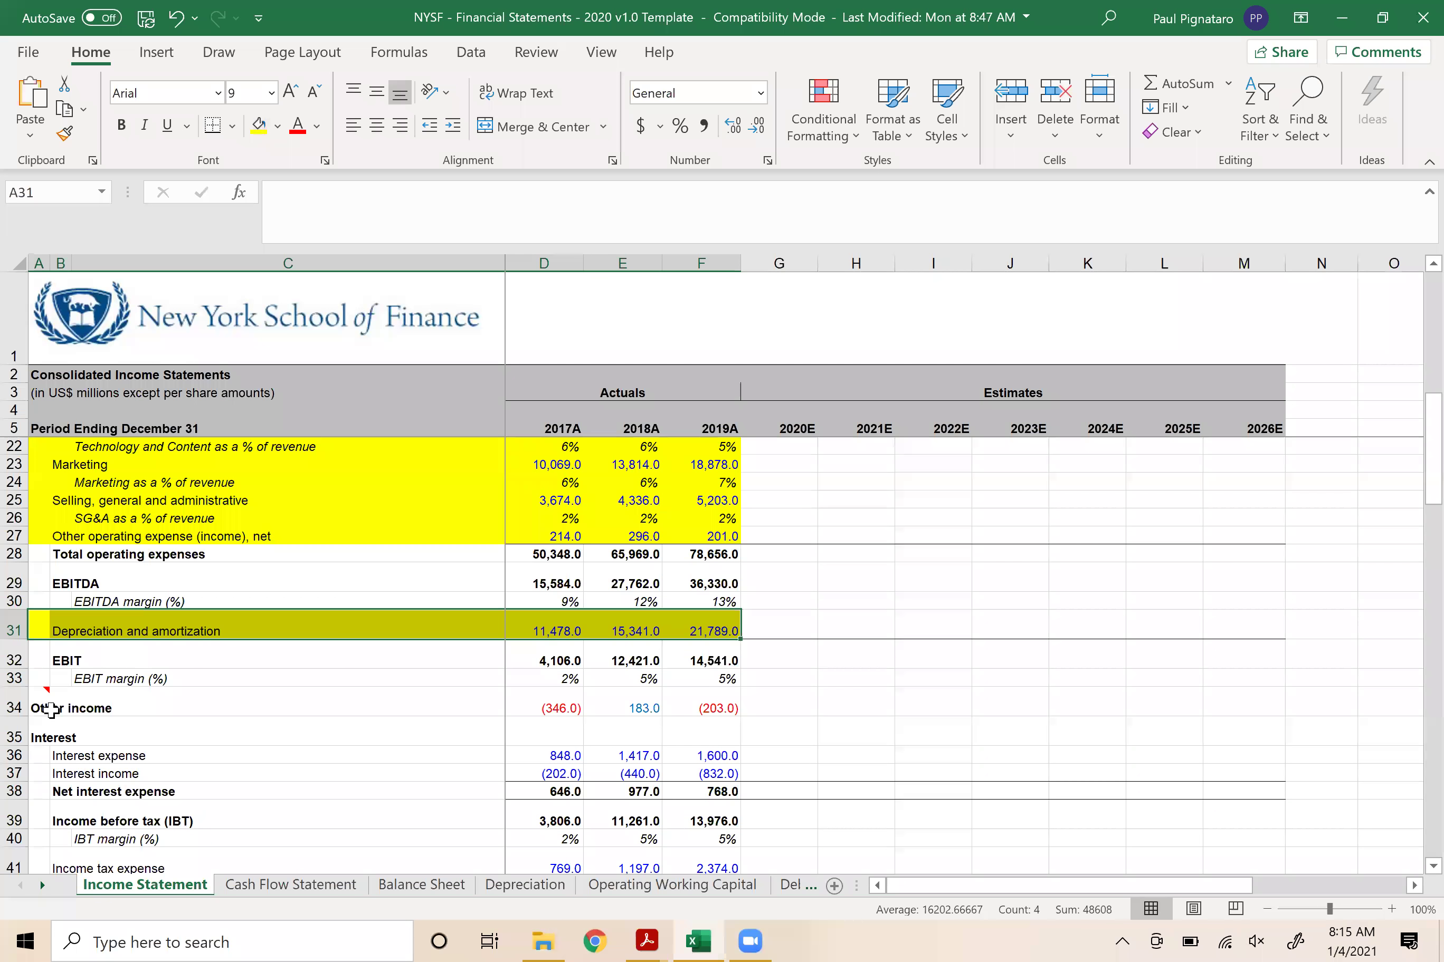
left_click(35, 708)
left_click_drag(195, 700, 716, 713)
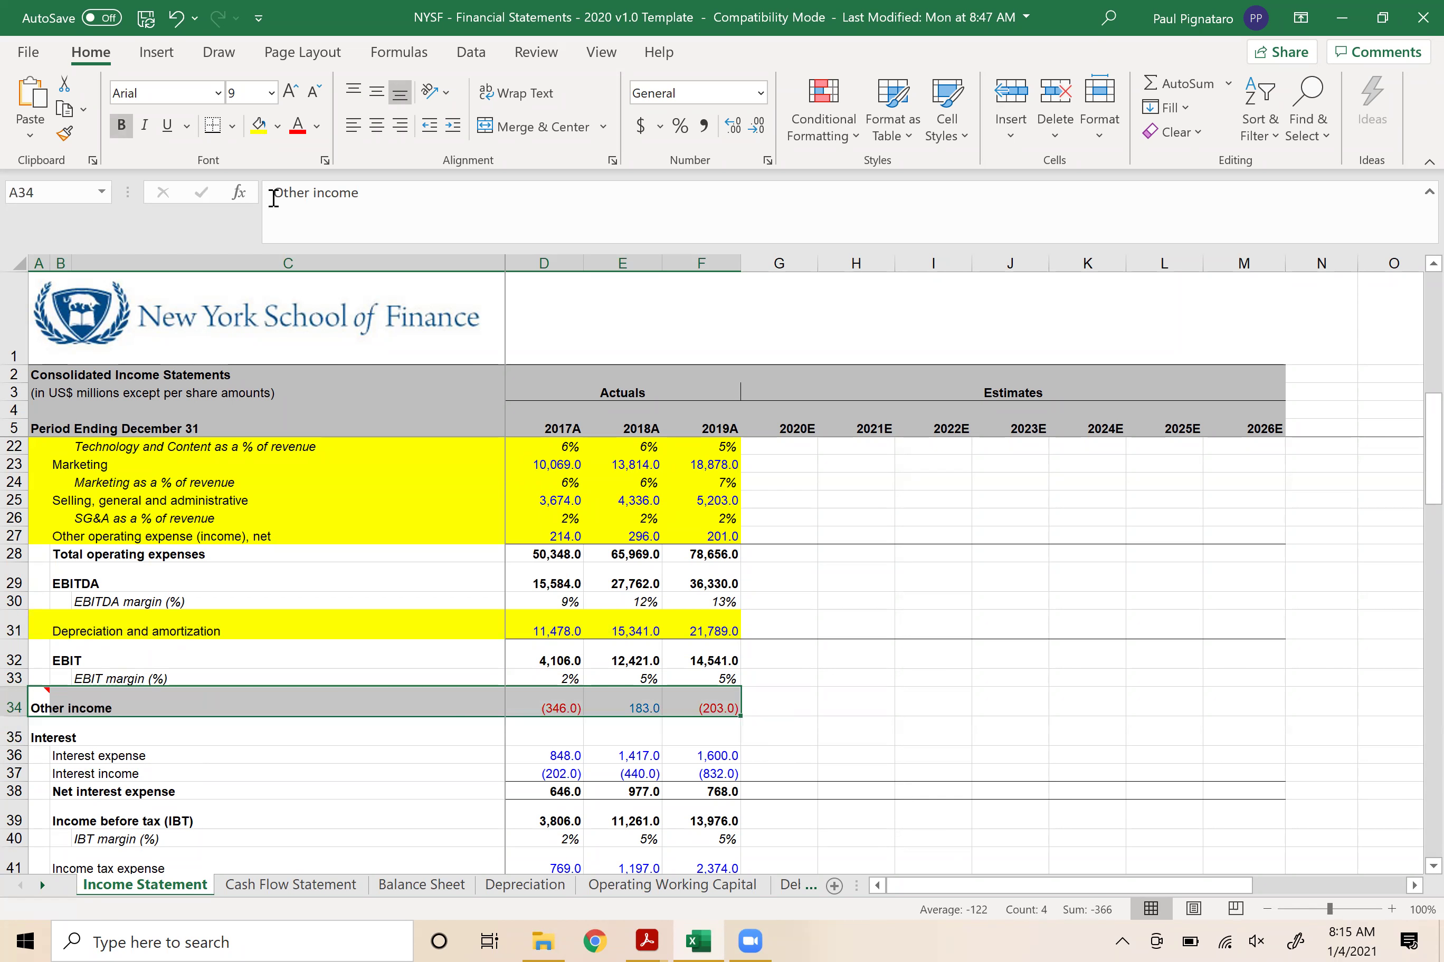
left_click(260, 130)
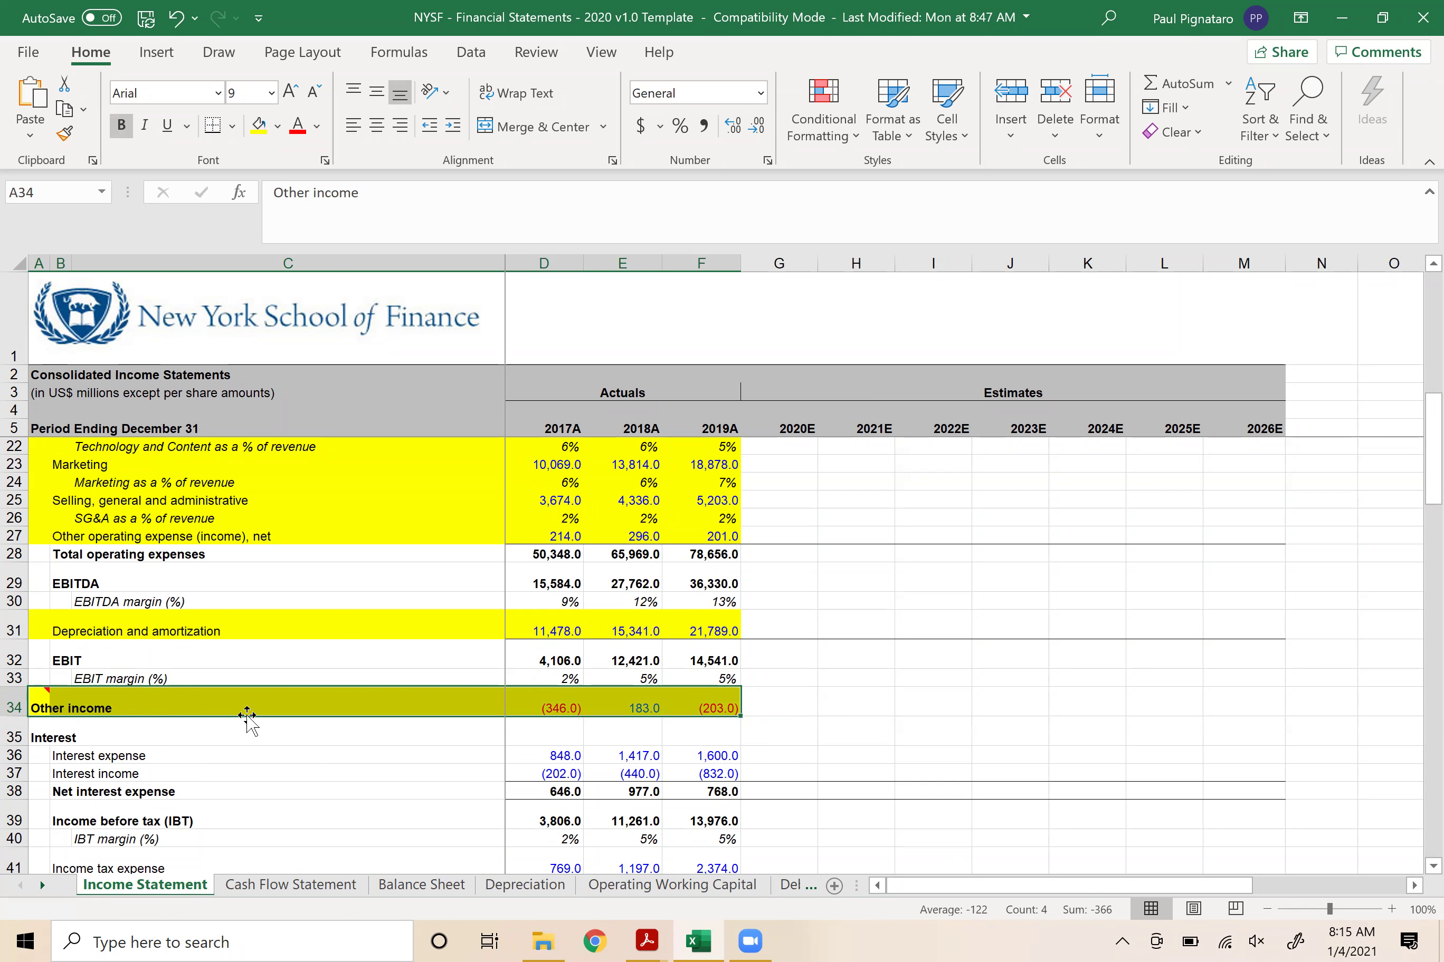
- Fill the interest expense and interest income rows A36:F37 and the income tax expense row A41:F41 with yellow
scroll(264, 720, "down", 2)
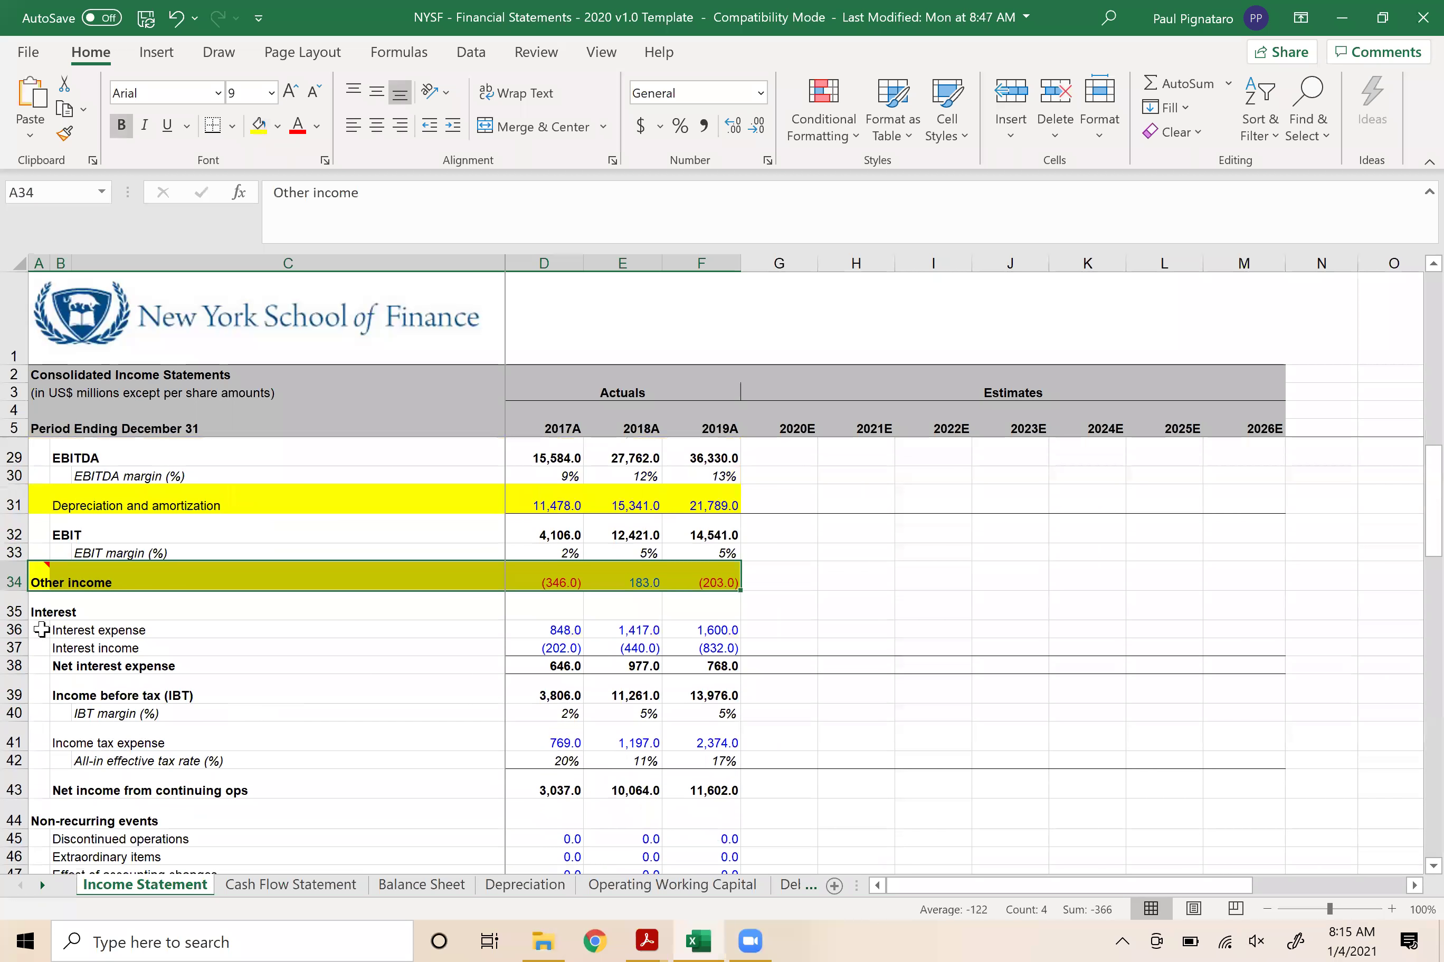
left_click_drag(50, 630, 729, 648)
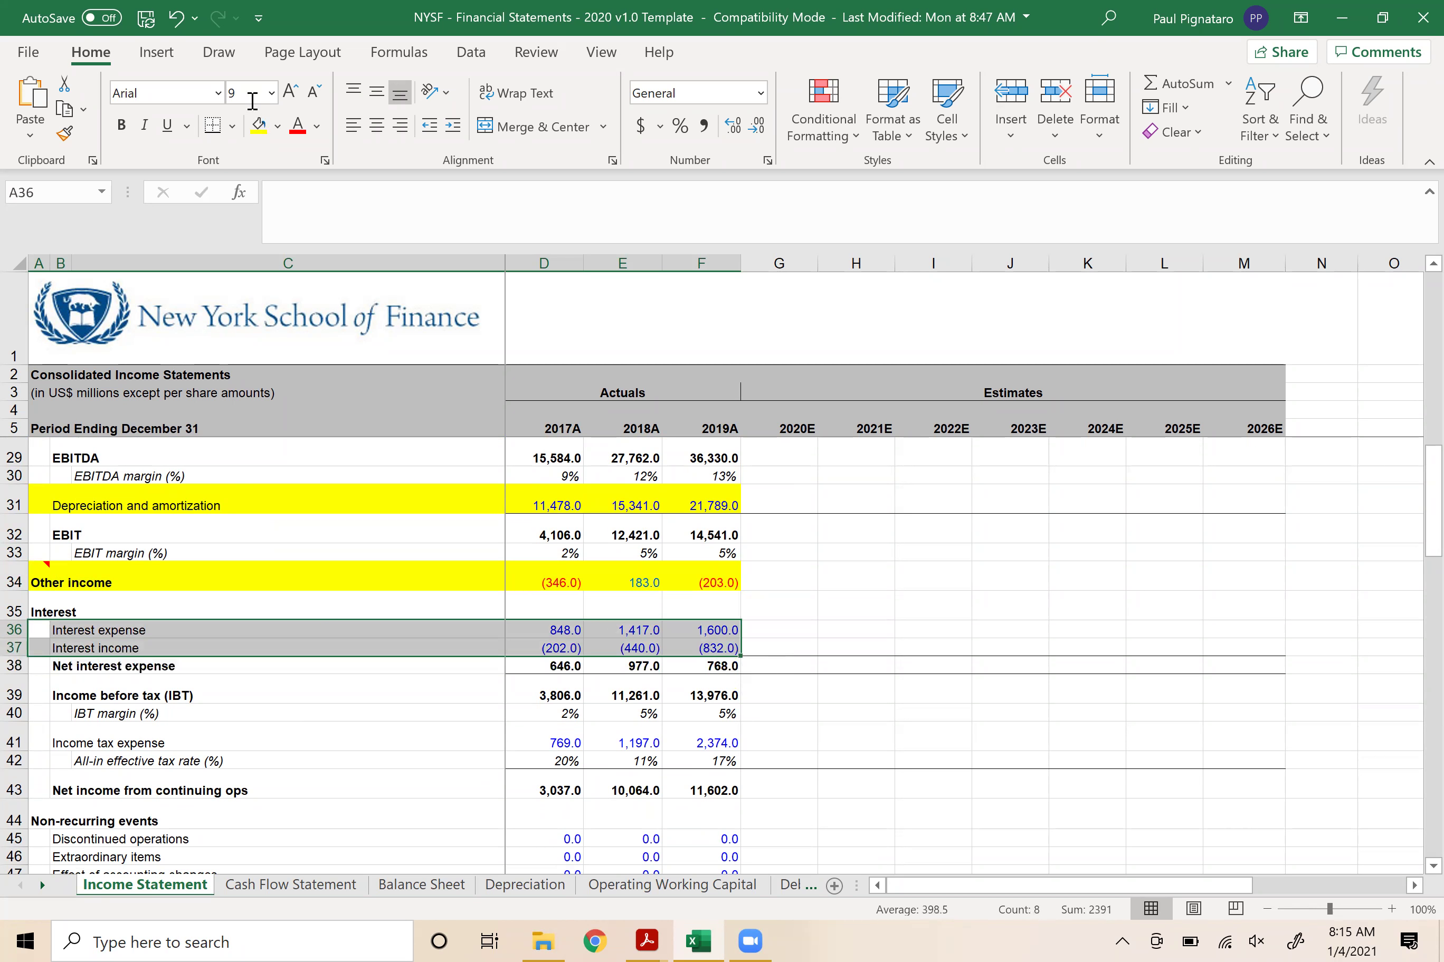
left_click(259, 125)
left_click_drag(41, 737, 728, 747)
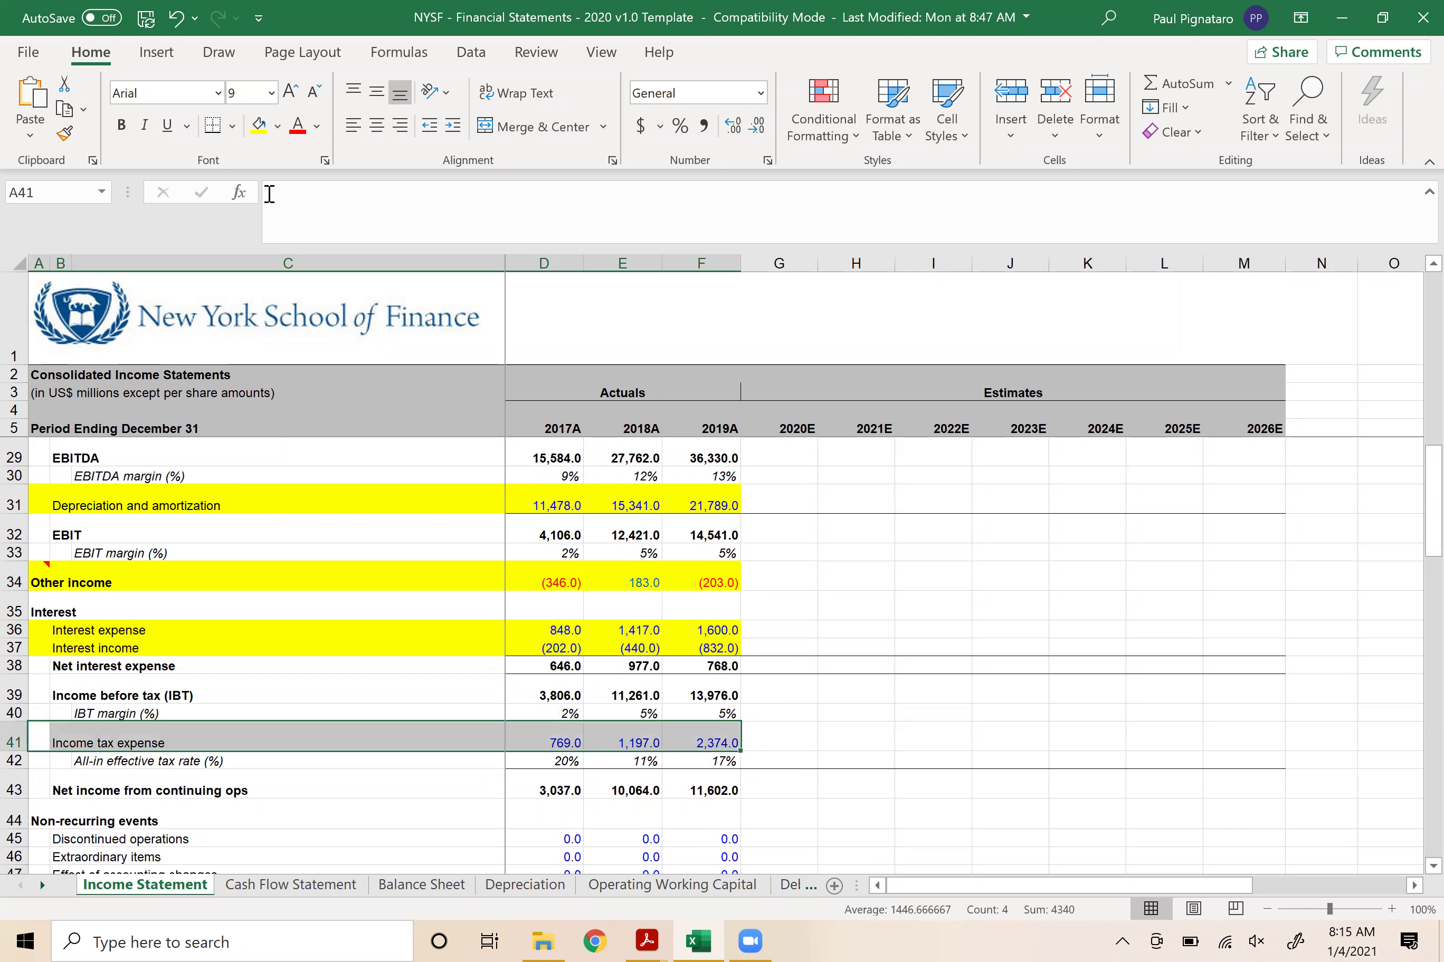
left_click(258, 125)
- Fill the non-recurring event rows from discontinued operations to other items, A45:F49, with yellow
scroll(200, 597, "down", 1)
scroll(200, 596, "down", 3)
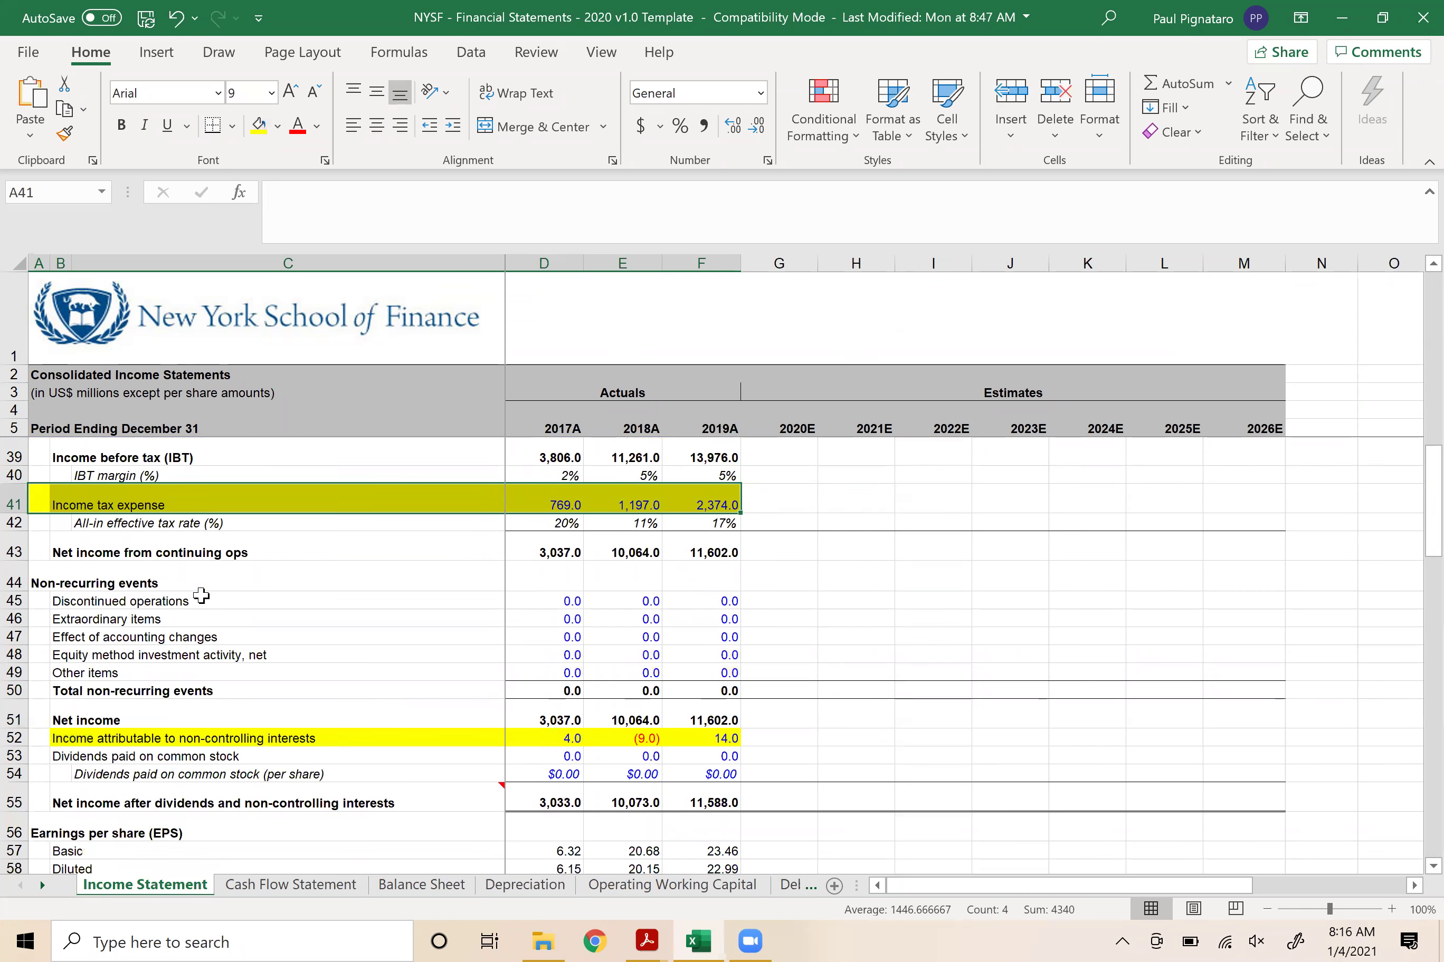
left_click_drag(88, 601, 689, 665)
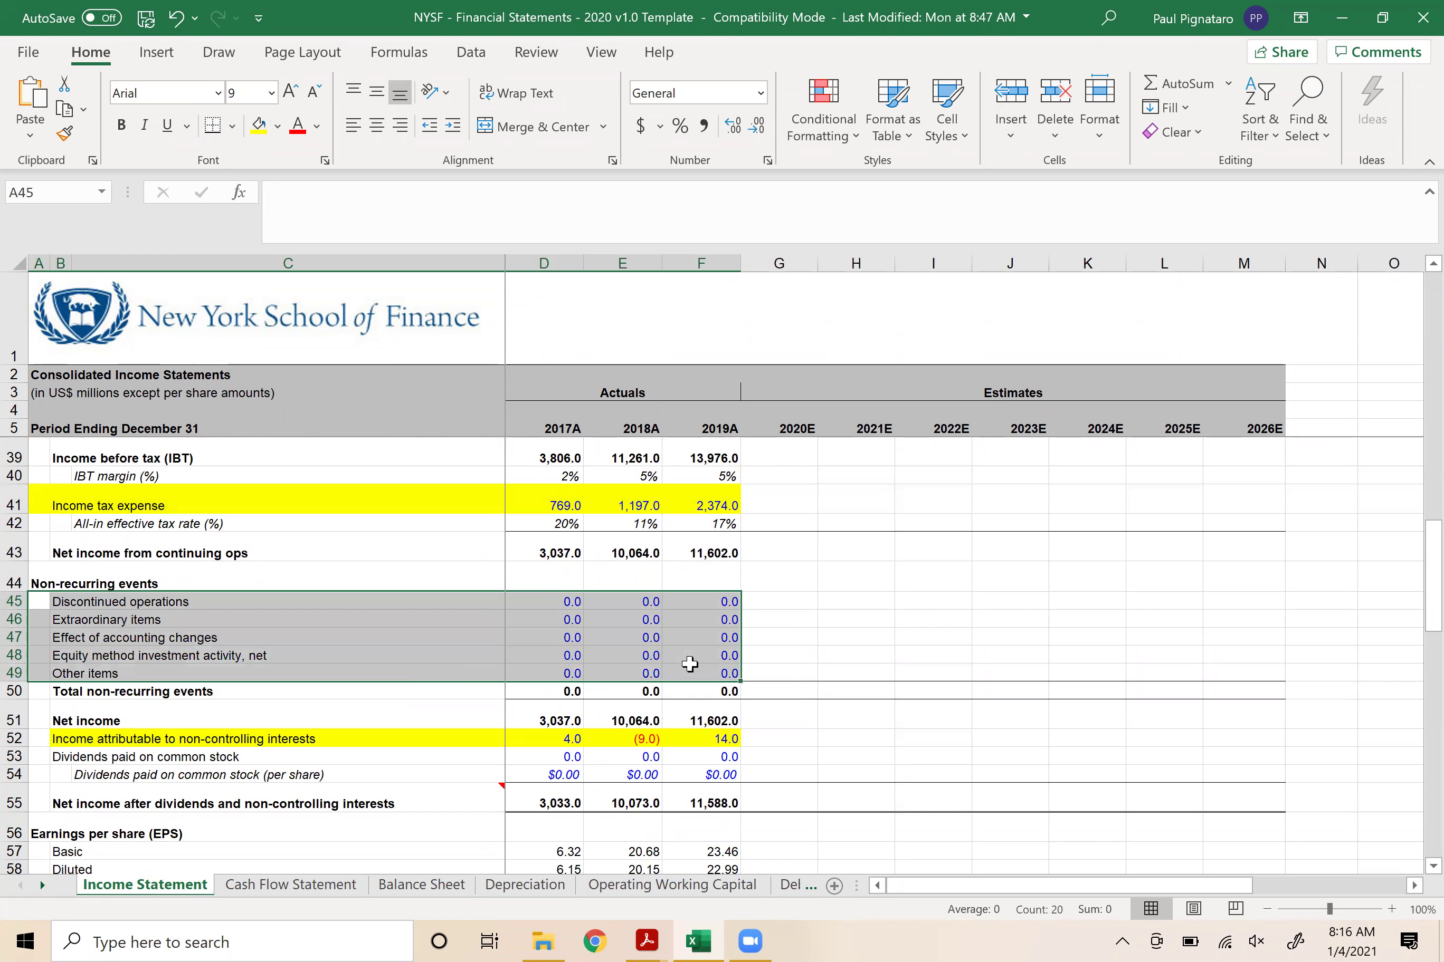
left_click(258, 126)
- Fill the non-controlling interests and common stock dividends rows, A52:F53, with yellow
scroll(224, 696, "down", 1)
scroll(224, 696, "down", 2)
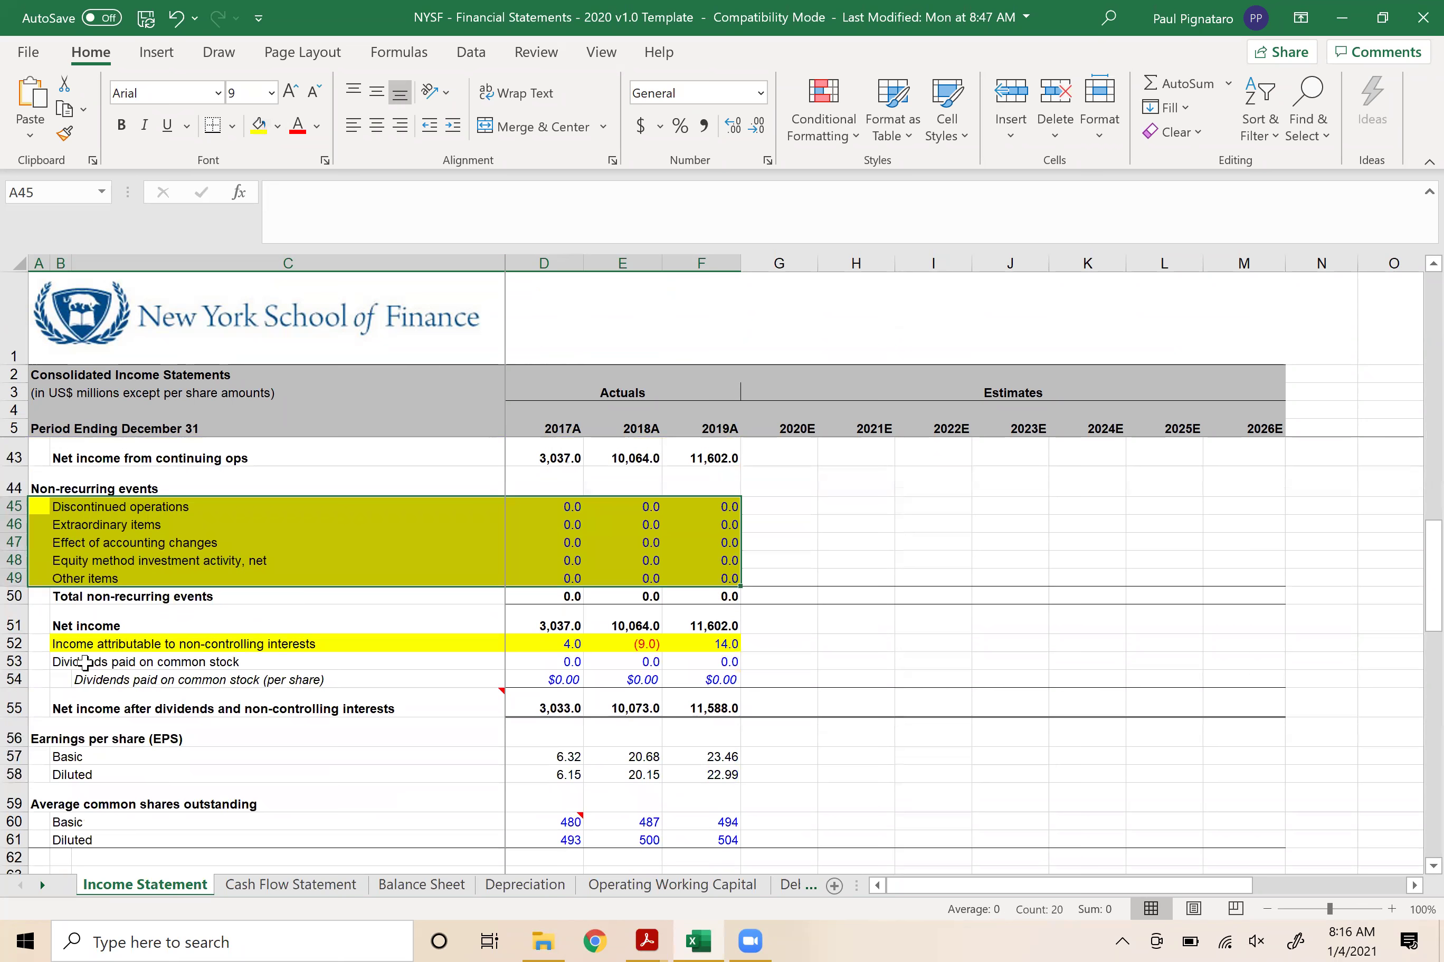
left_click_drag(38, 643, 731, 661)
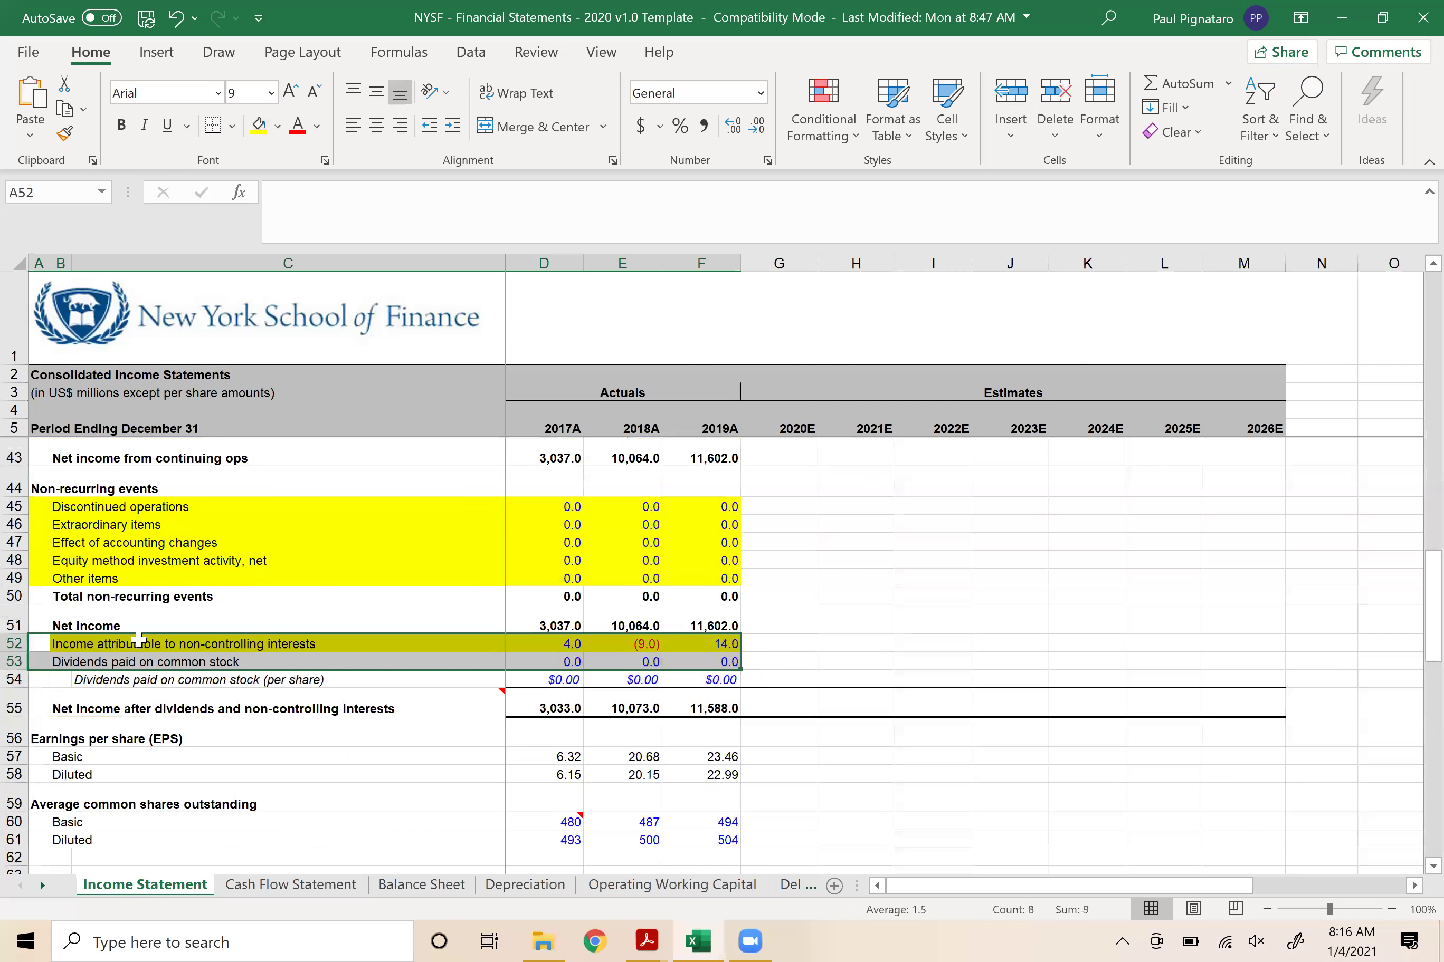
left_click(258, 125)
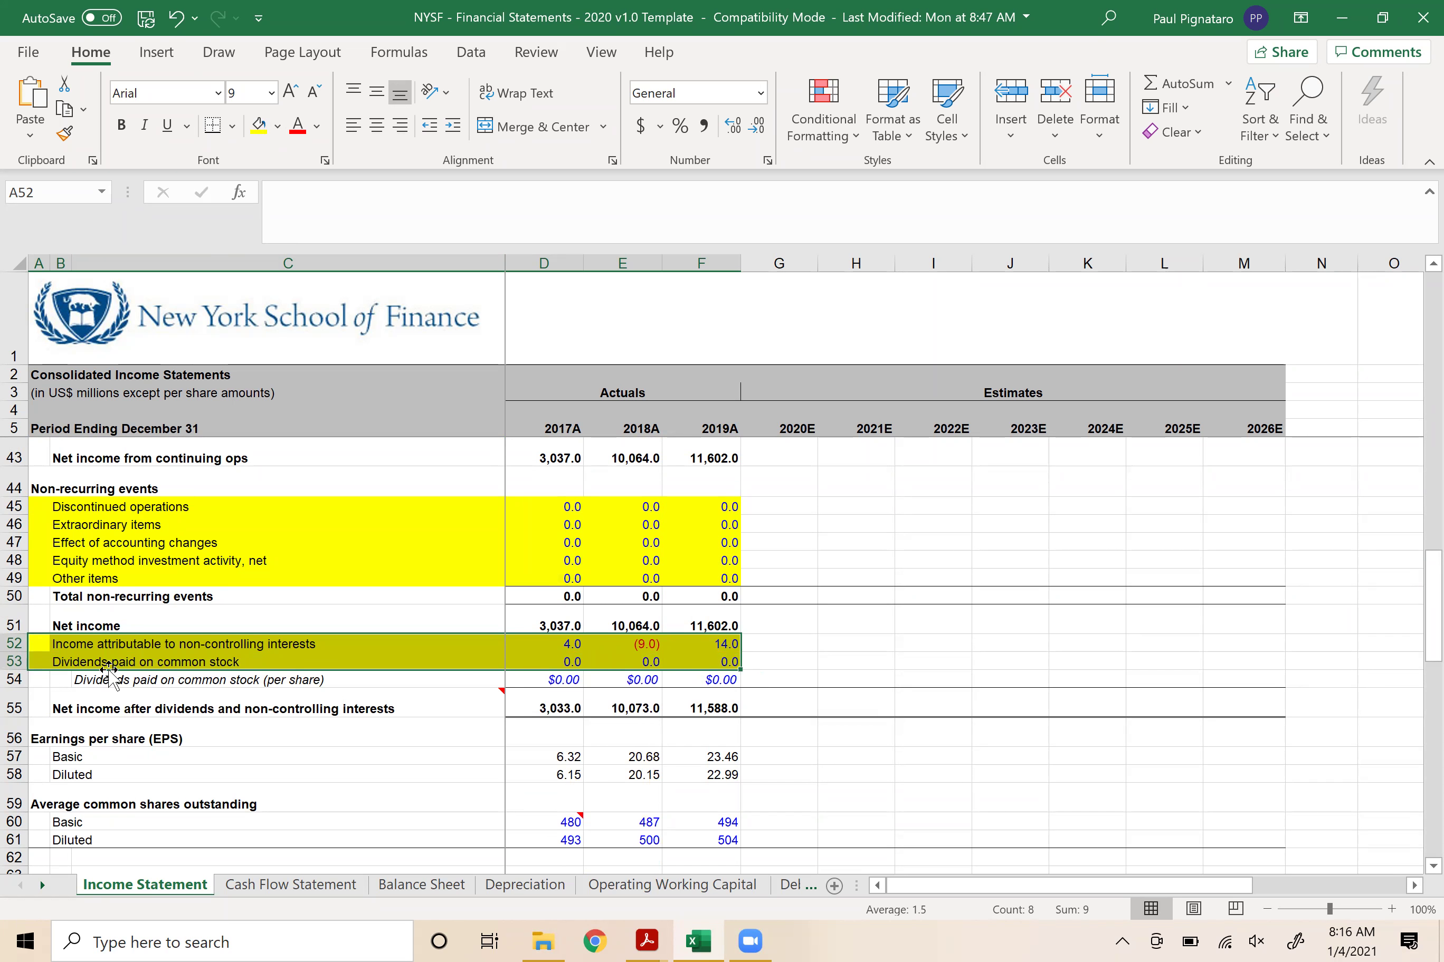
- Compare the highlighted income statement rows with the annual report's Consolidated Statements of Operations in Acrobat Reader, and return to the Excel workbook
scroll(406, 708, "up", 12)
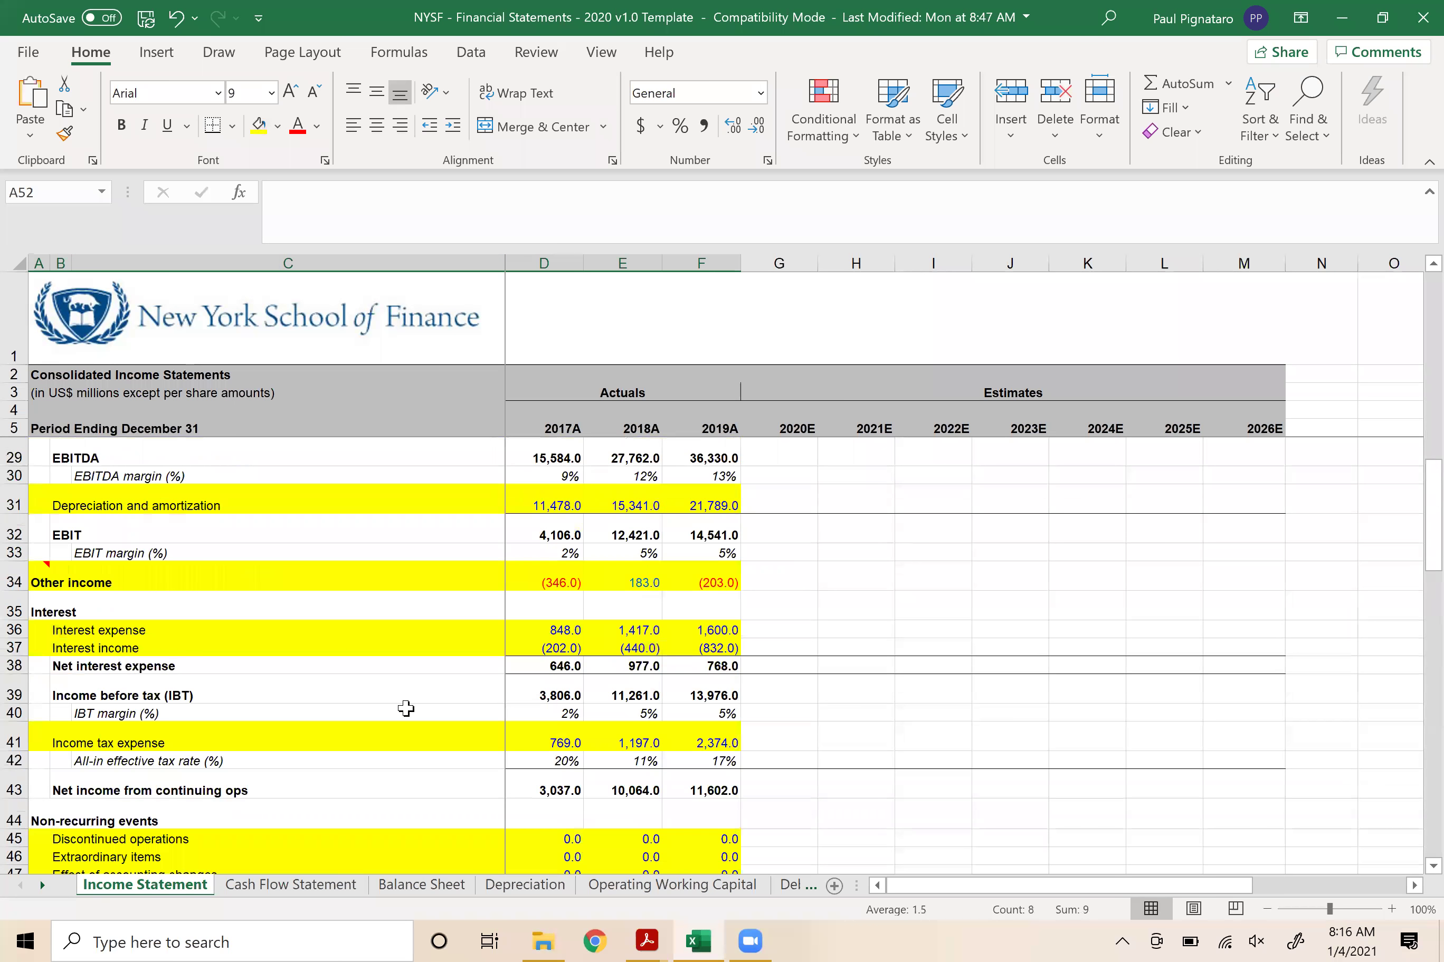
key("alt+Tab")
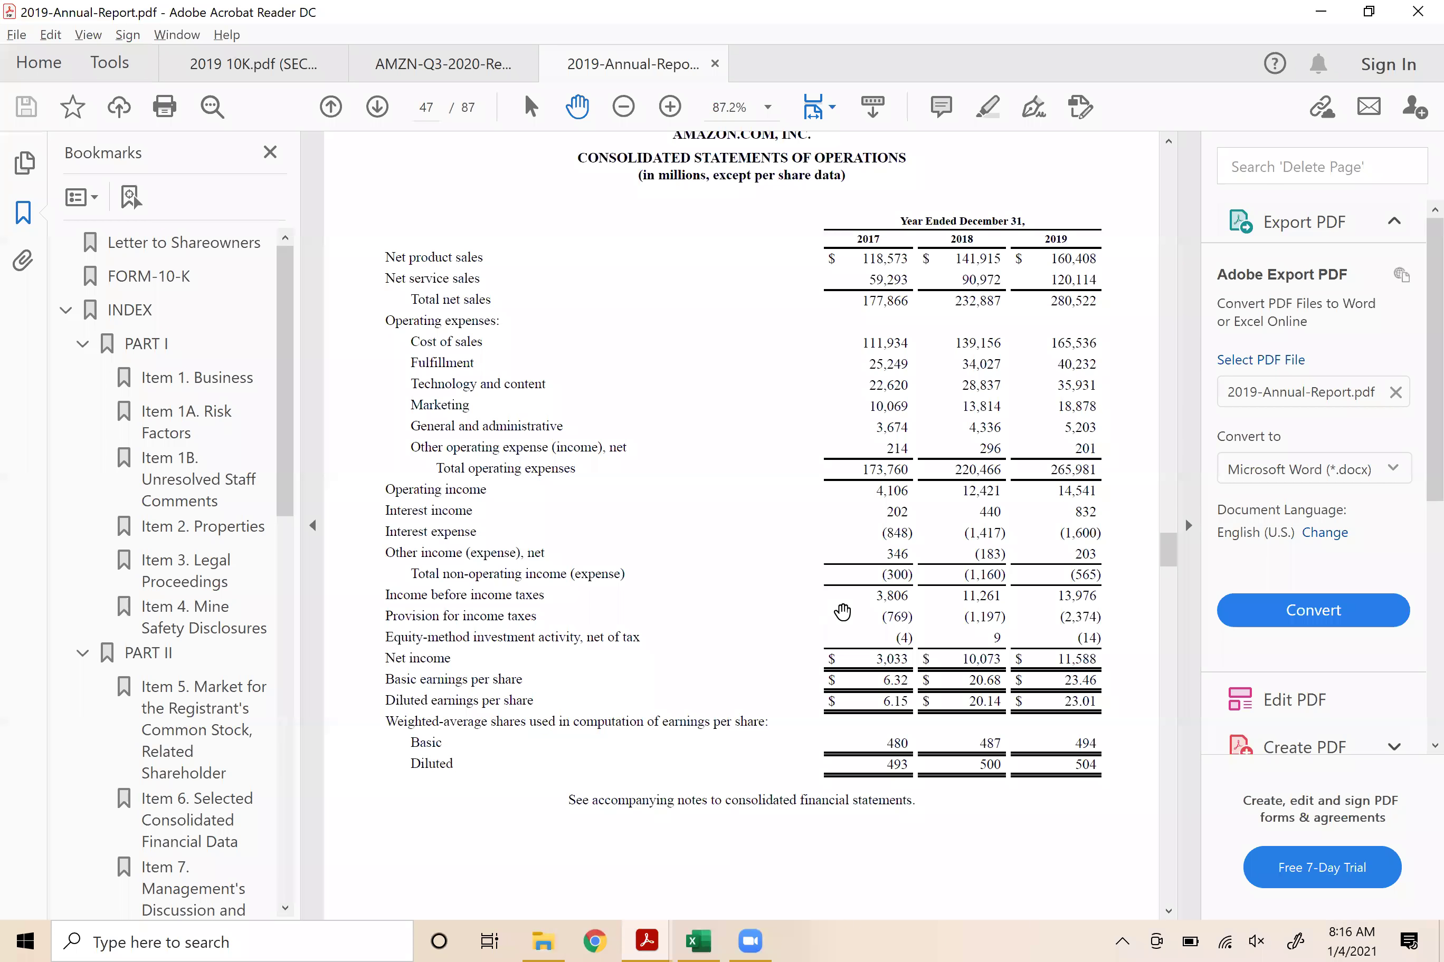
key("alt+Tab")
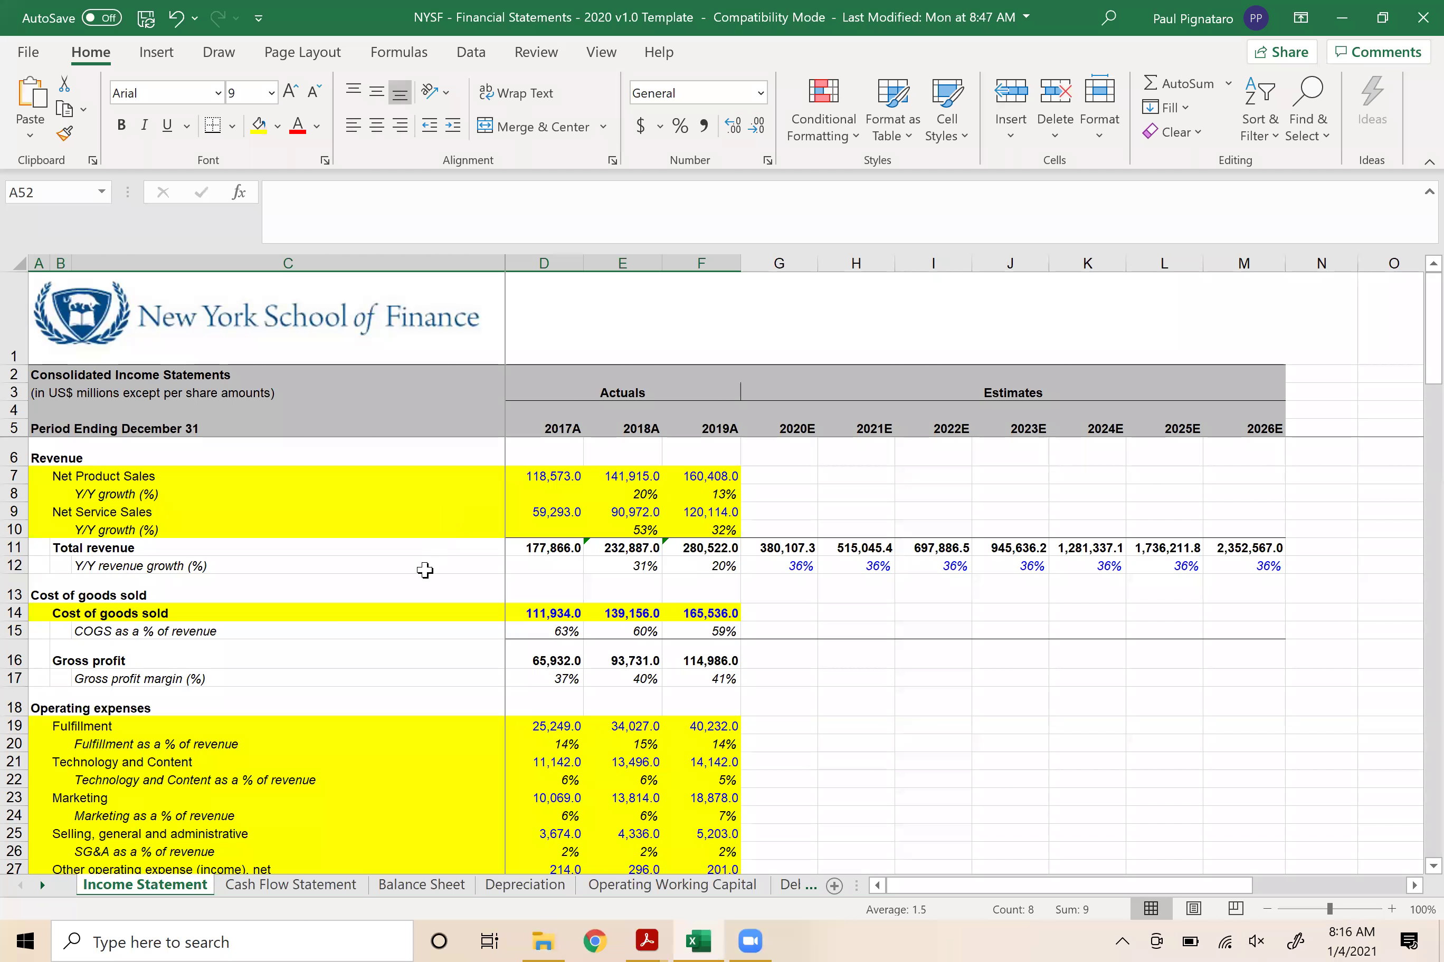
scroll(424, 727, "down", 8)
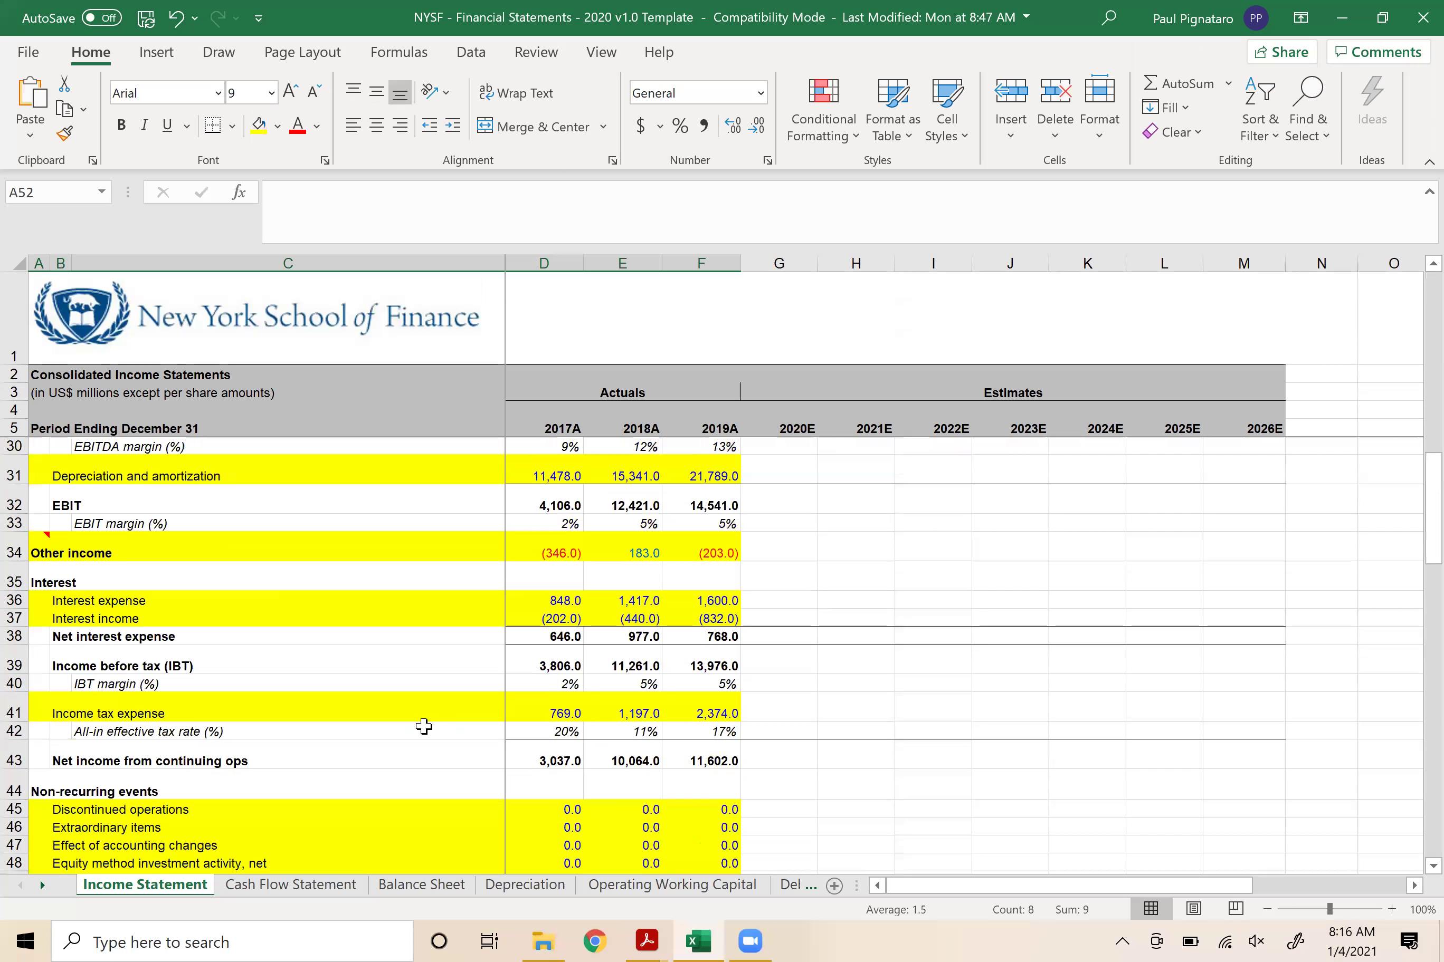
scroll(424, 727, "up", 3)
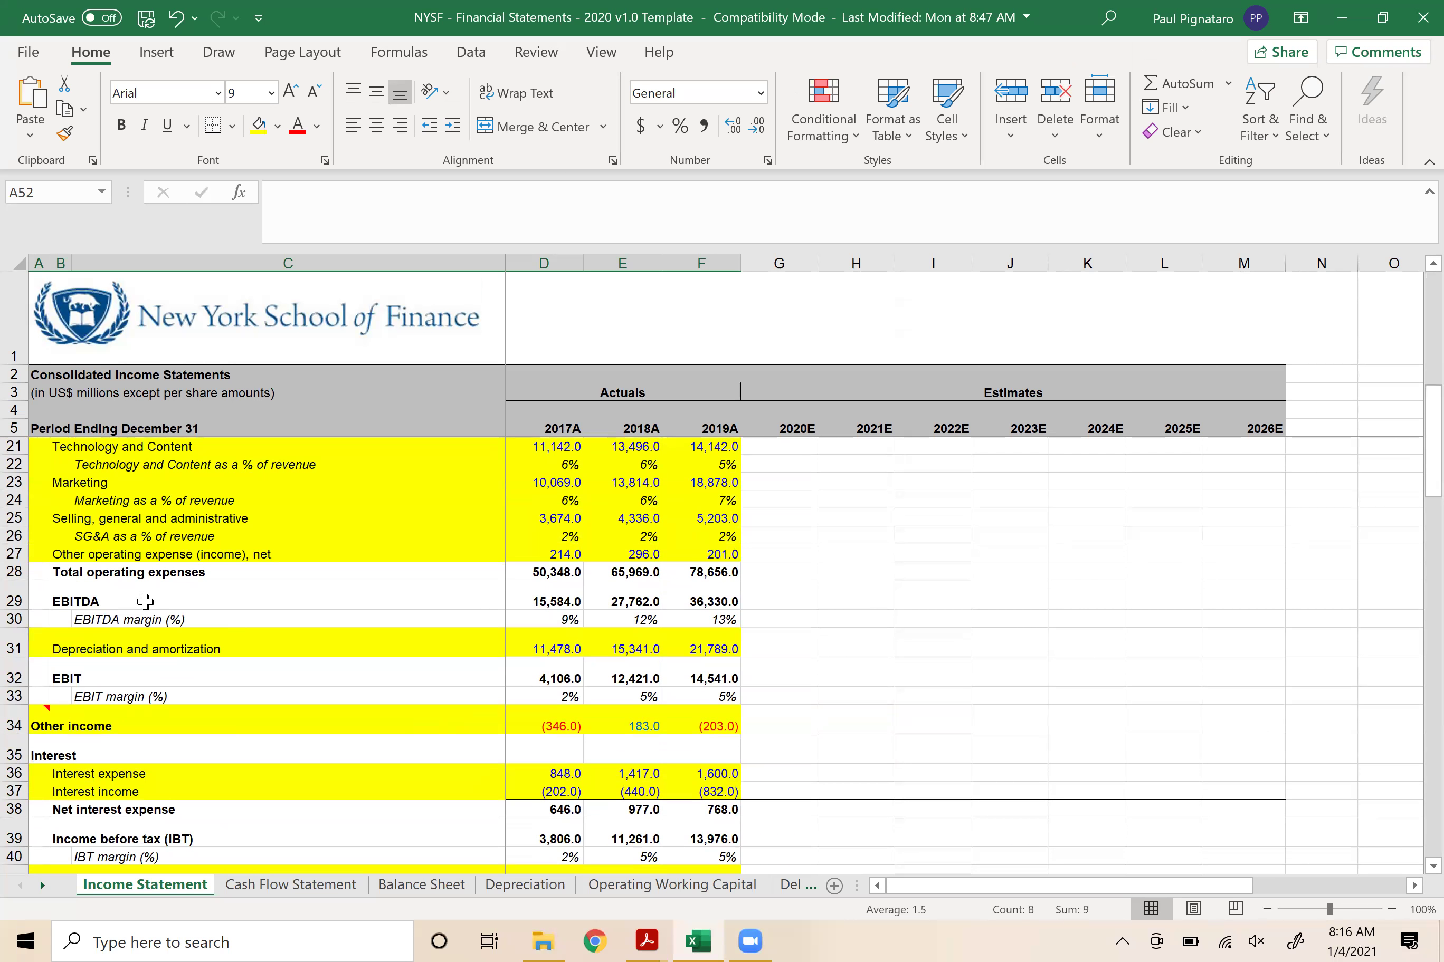
scroll(454, 692, "down", 4)
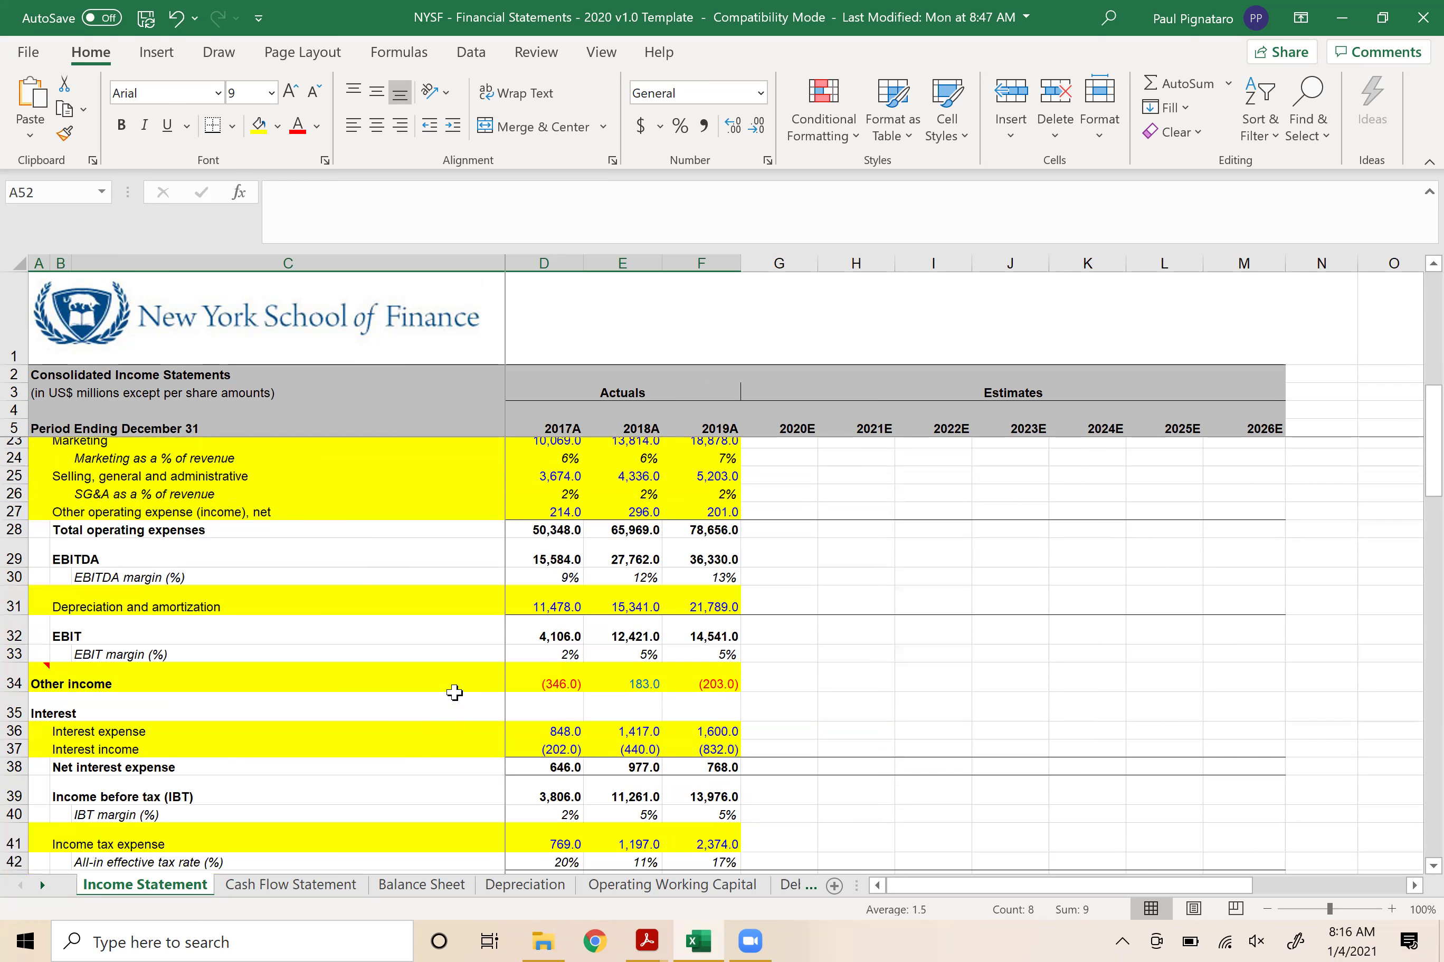
scroll(431, 798, "down", 5)
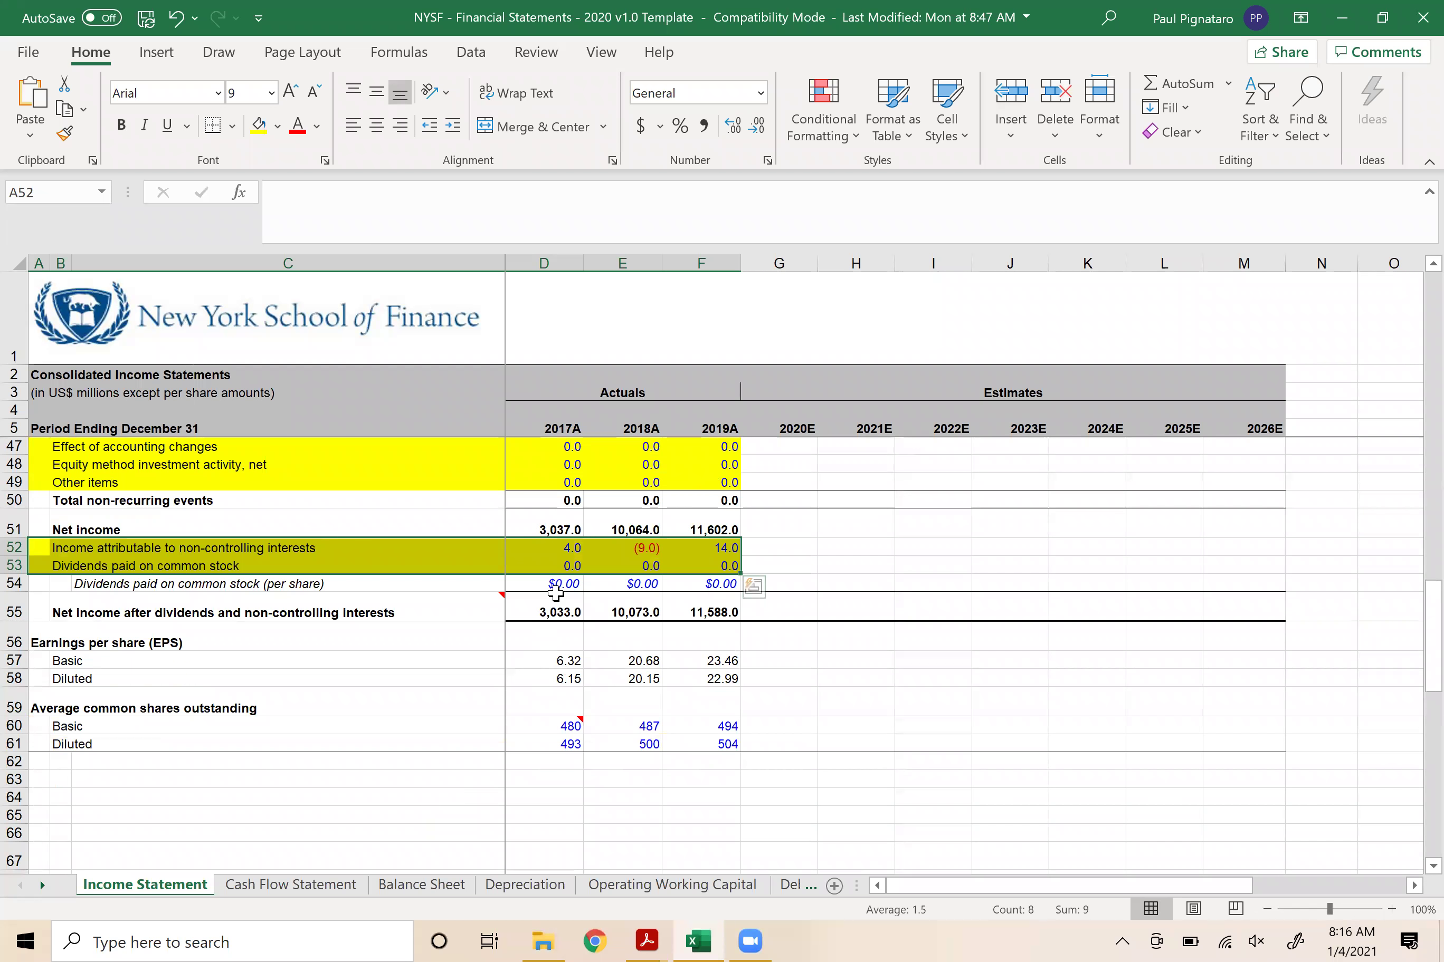
- Undo all the yellow fills added to the income statement rows, back to the revenue section, and select cell G14
key("ctrl+z")
key("ctrl+z")
key("ctrl+z")
key("ctrl+z")
key("ctrl+z")
key("ctrl+z")
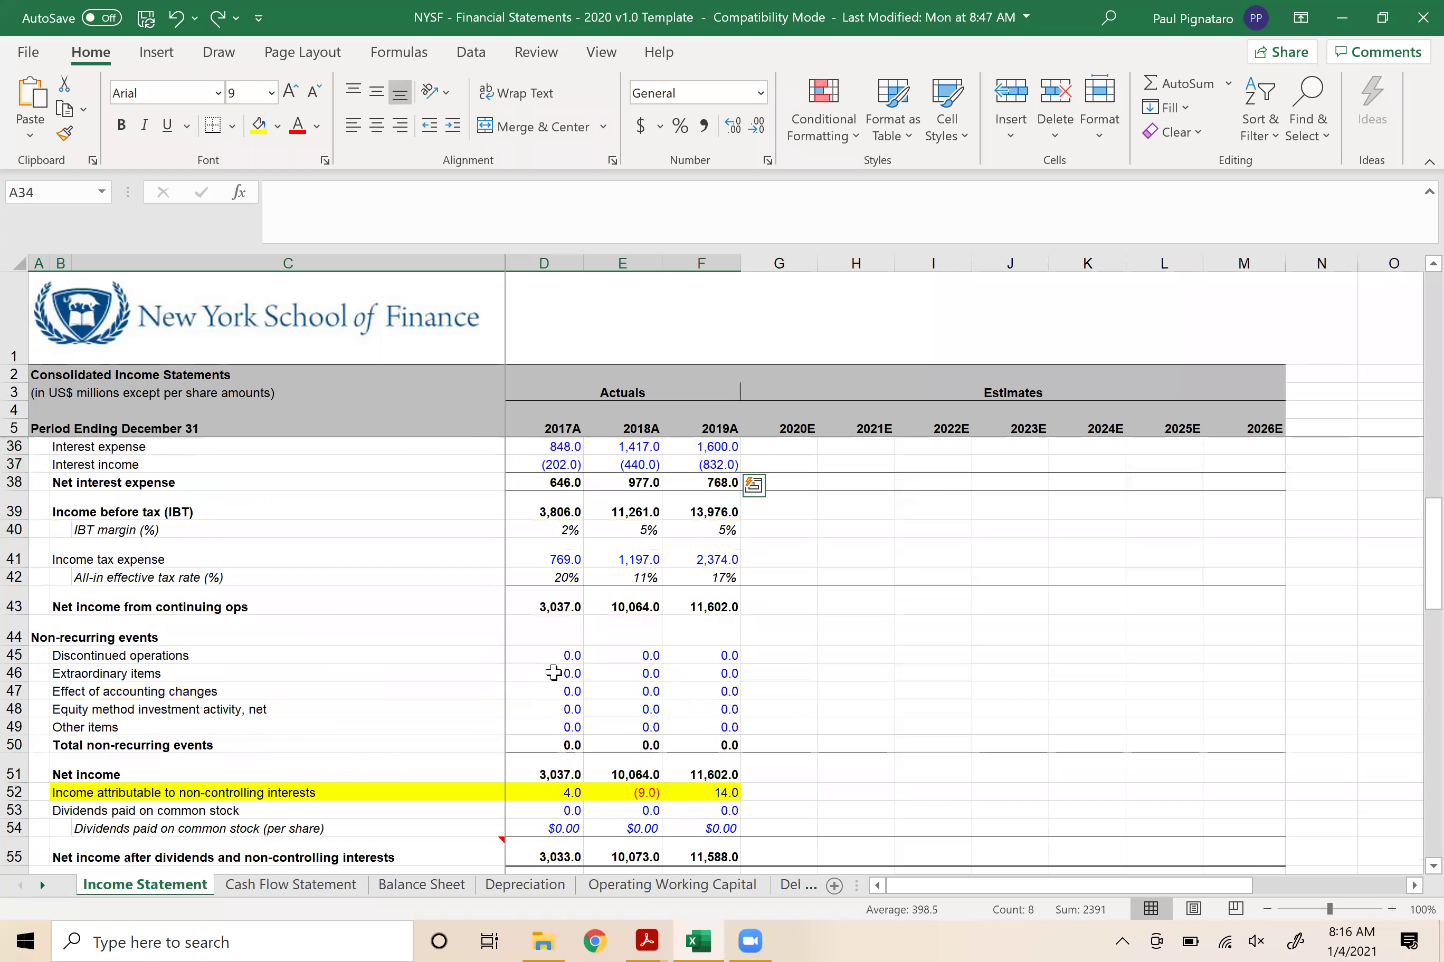
key("ctrl+z")
key("ctrl+z")
key("ctrl+z")
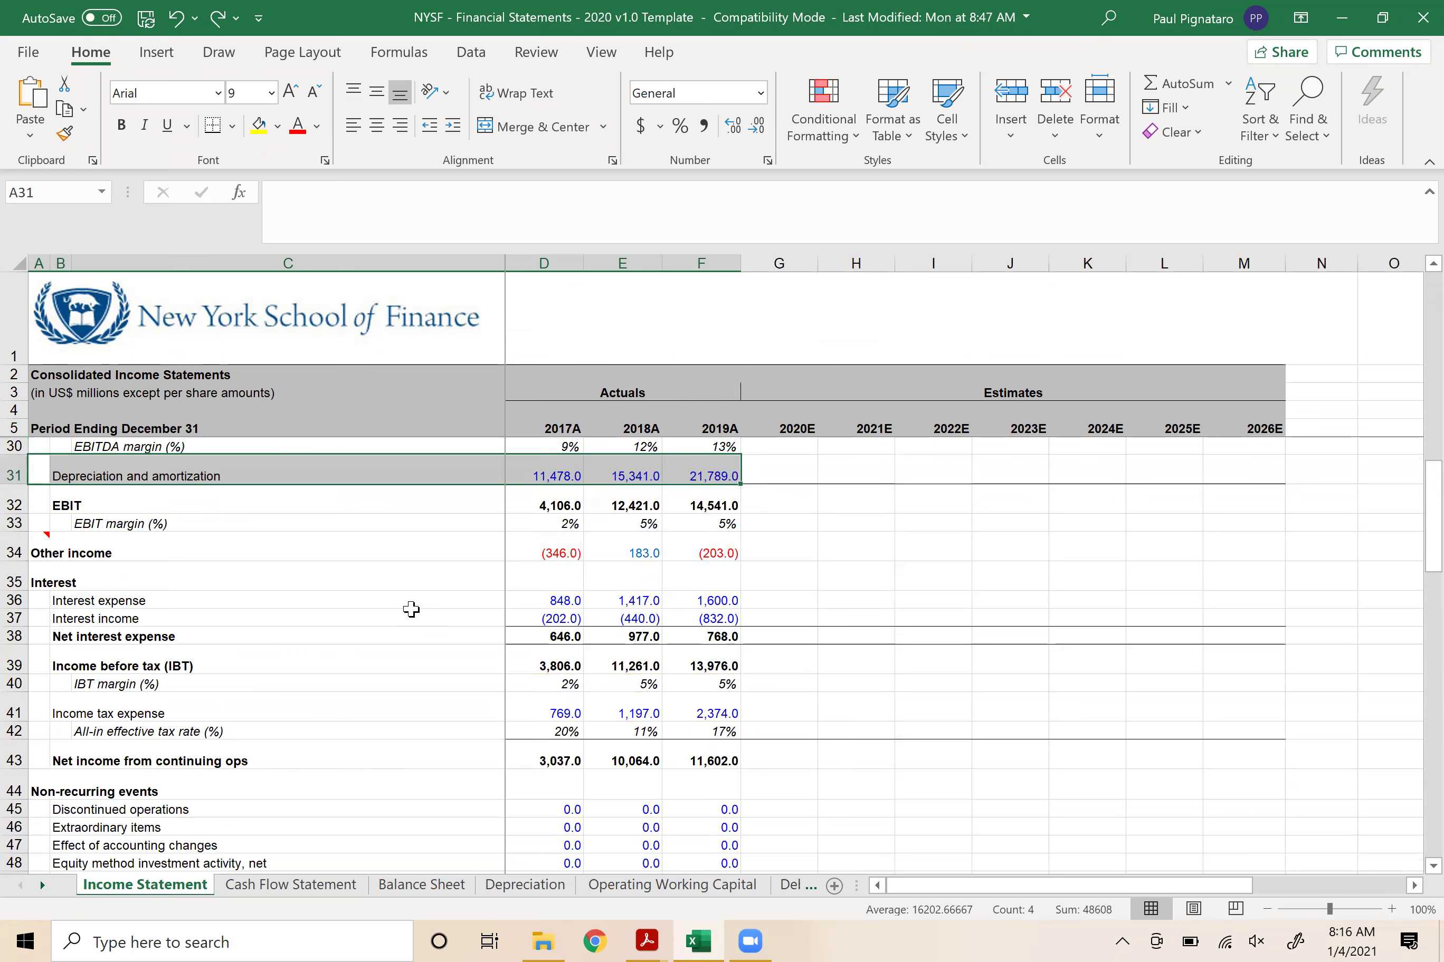
key("ctrl+z")
key("ctrl+z")
key("ctrl+z")
key("ctrl+z")
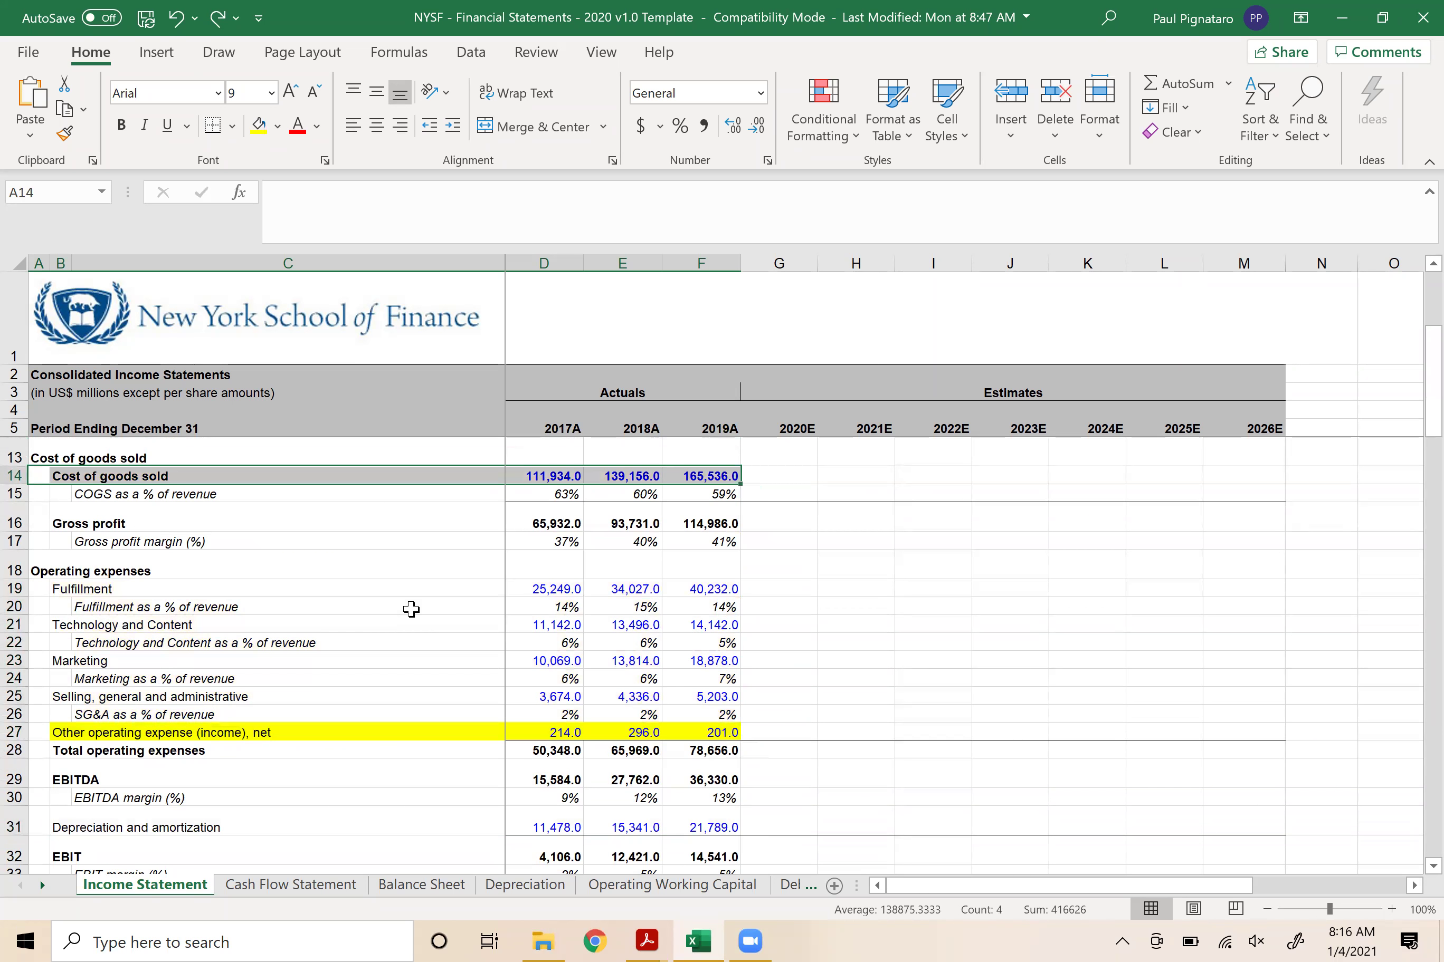
key("ctrl+z")
key("ctrl+z")
left_click(785, 611)
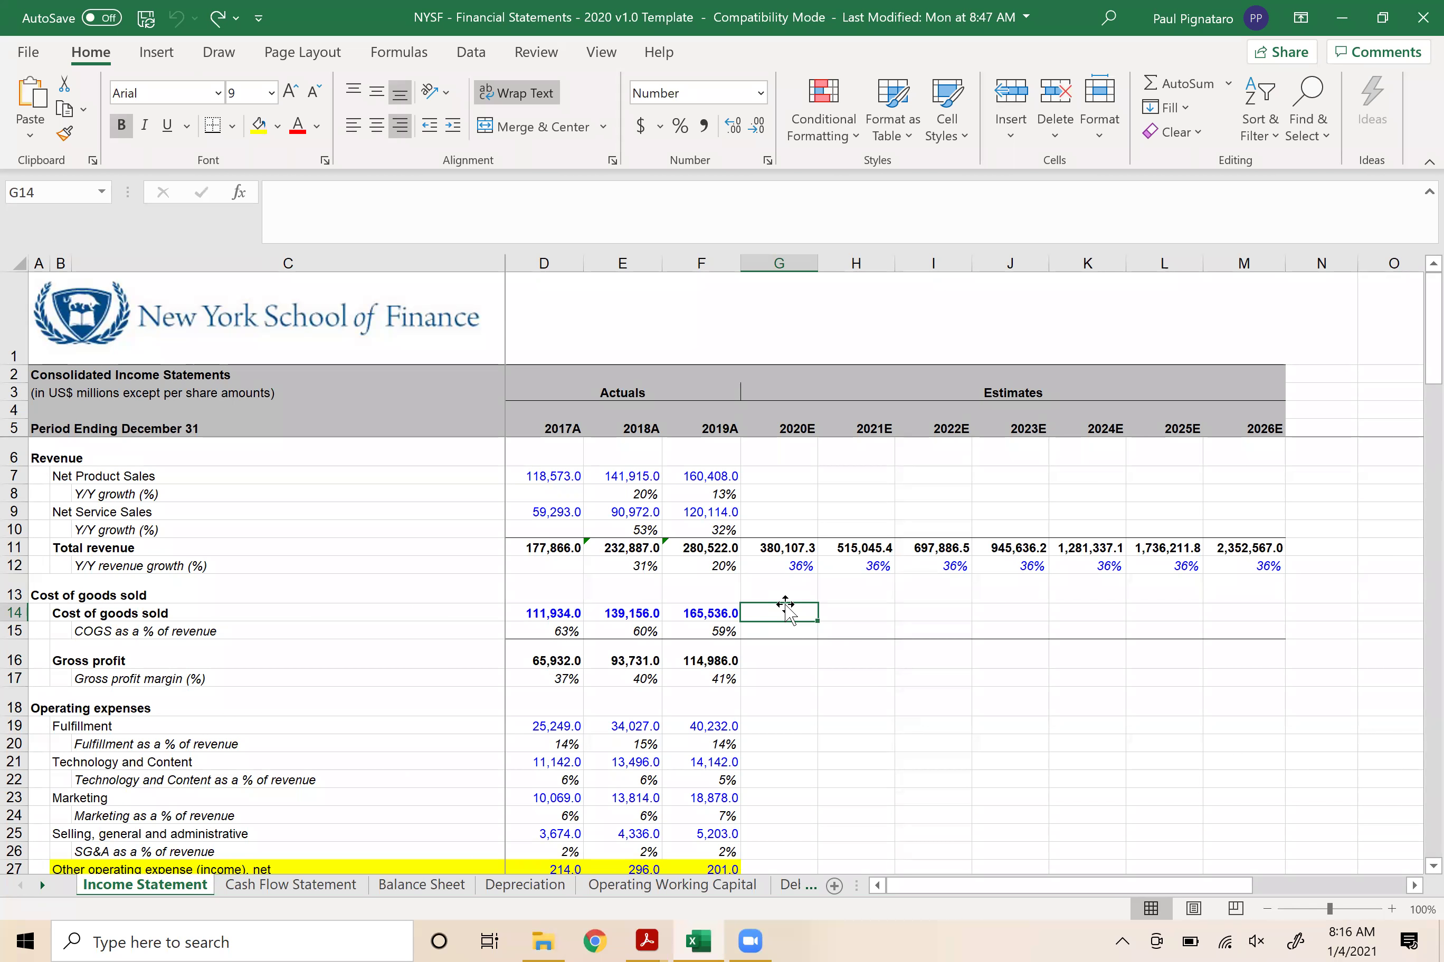
- Check the annual report's statement of operations once more, and inspect the 2020E total revenue formula in G11 and growth rate in G12
key("alt+Tab")
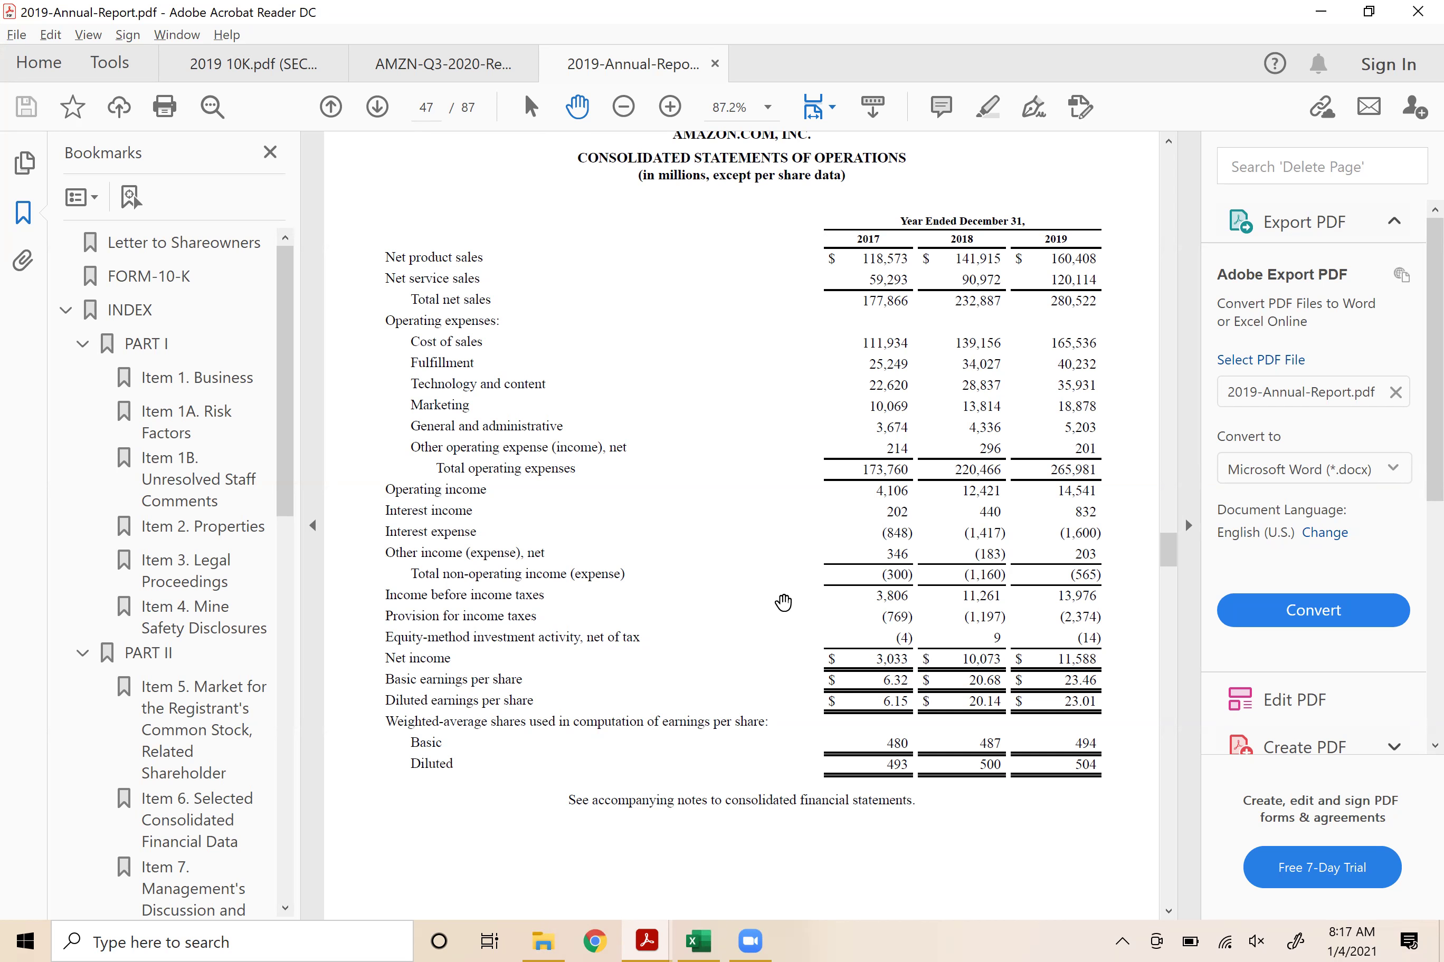
key("alt+Tab")
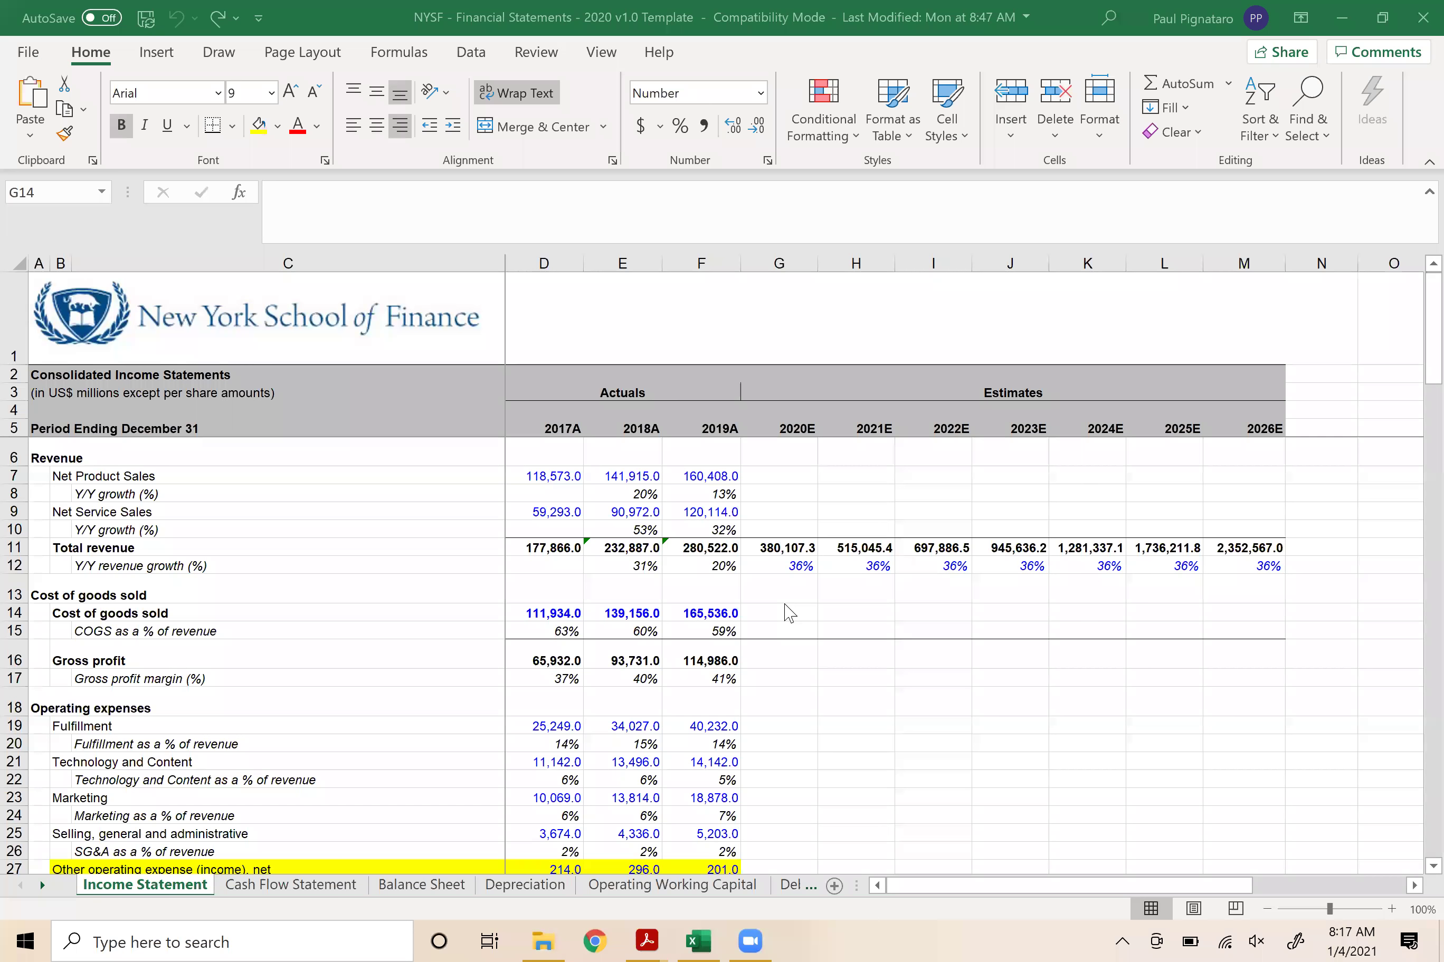
left_click(784, 611)
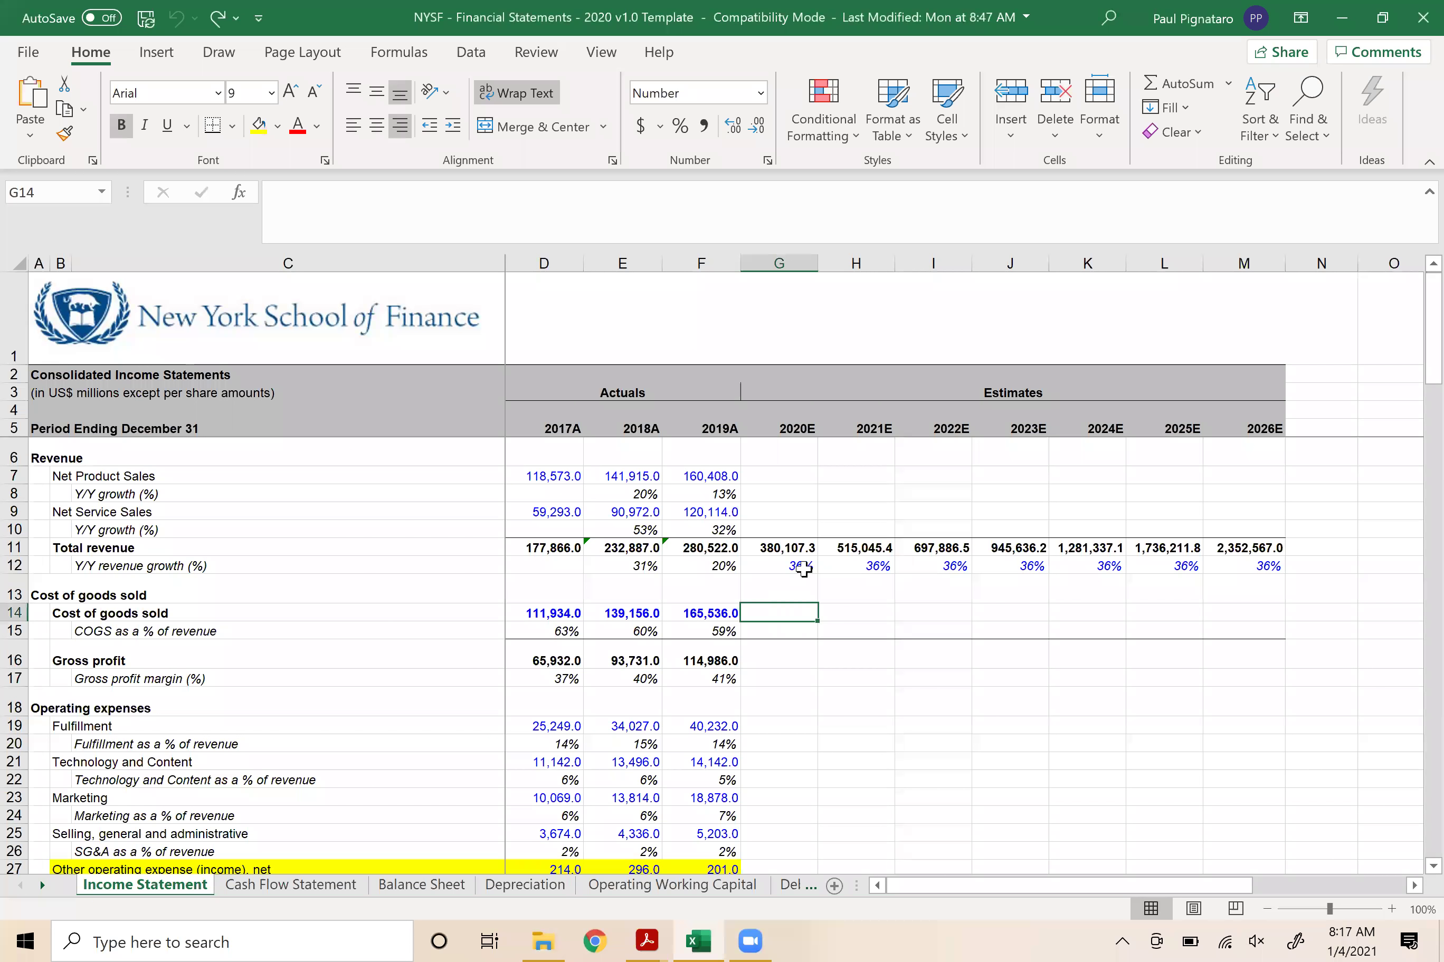
left_click(698, 549)
left_click(779, 545)
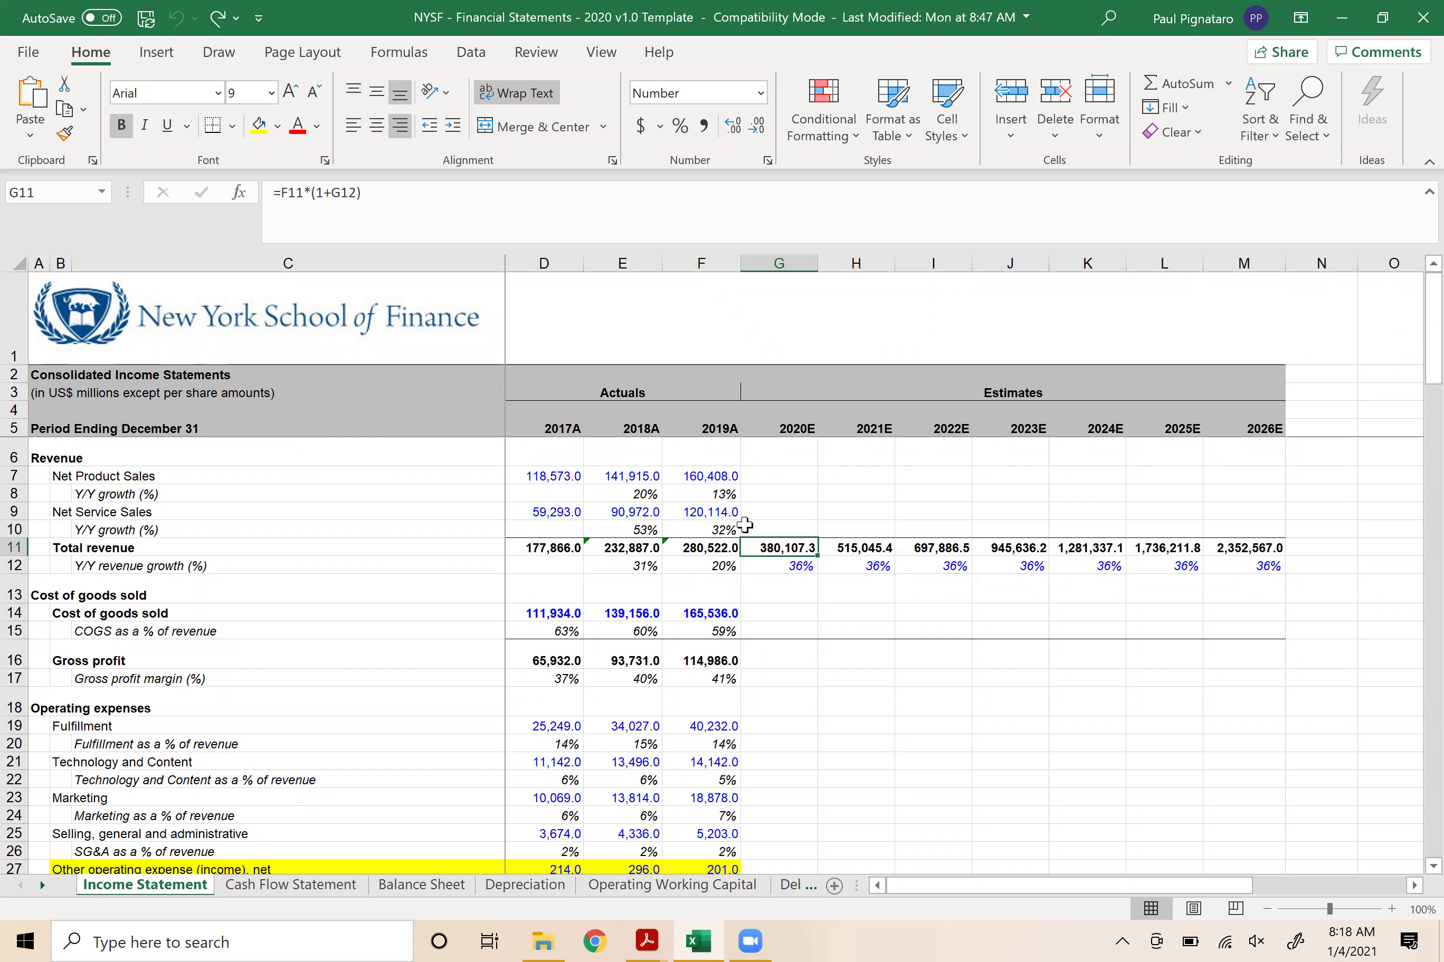
left_click(793, 569)
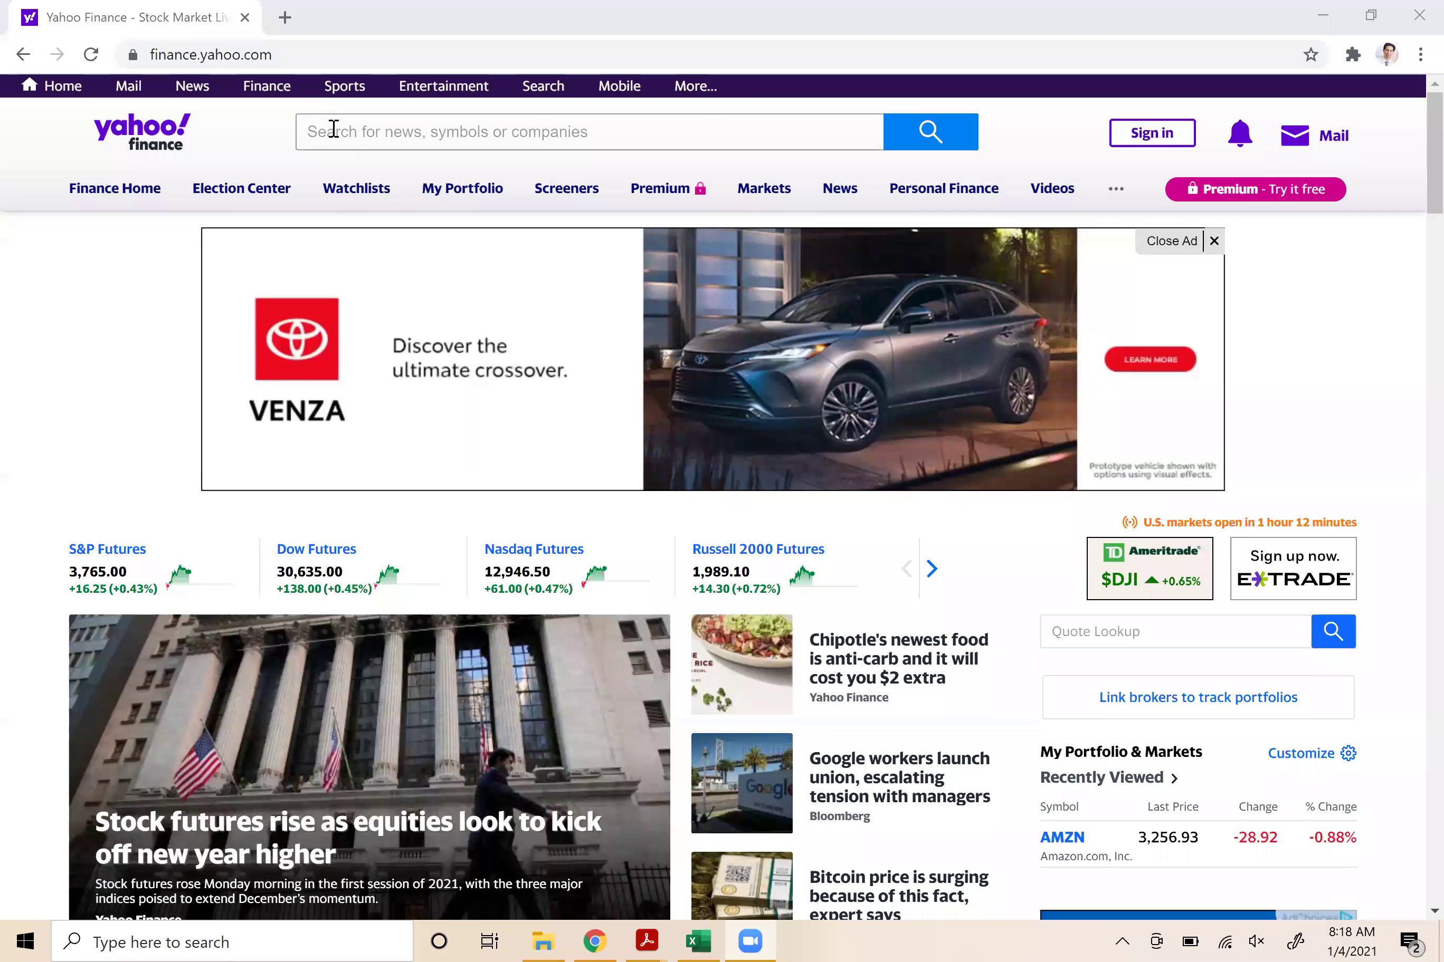
- Search Yahoo Finance in Chrome for "am" and open the Amazon.com, Inc. (AMZN) quote
left_click(358, 128)
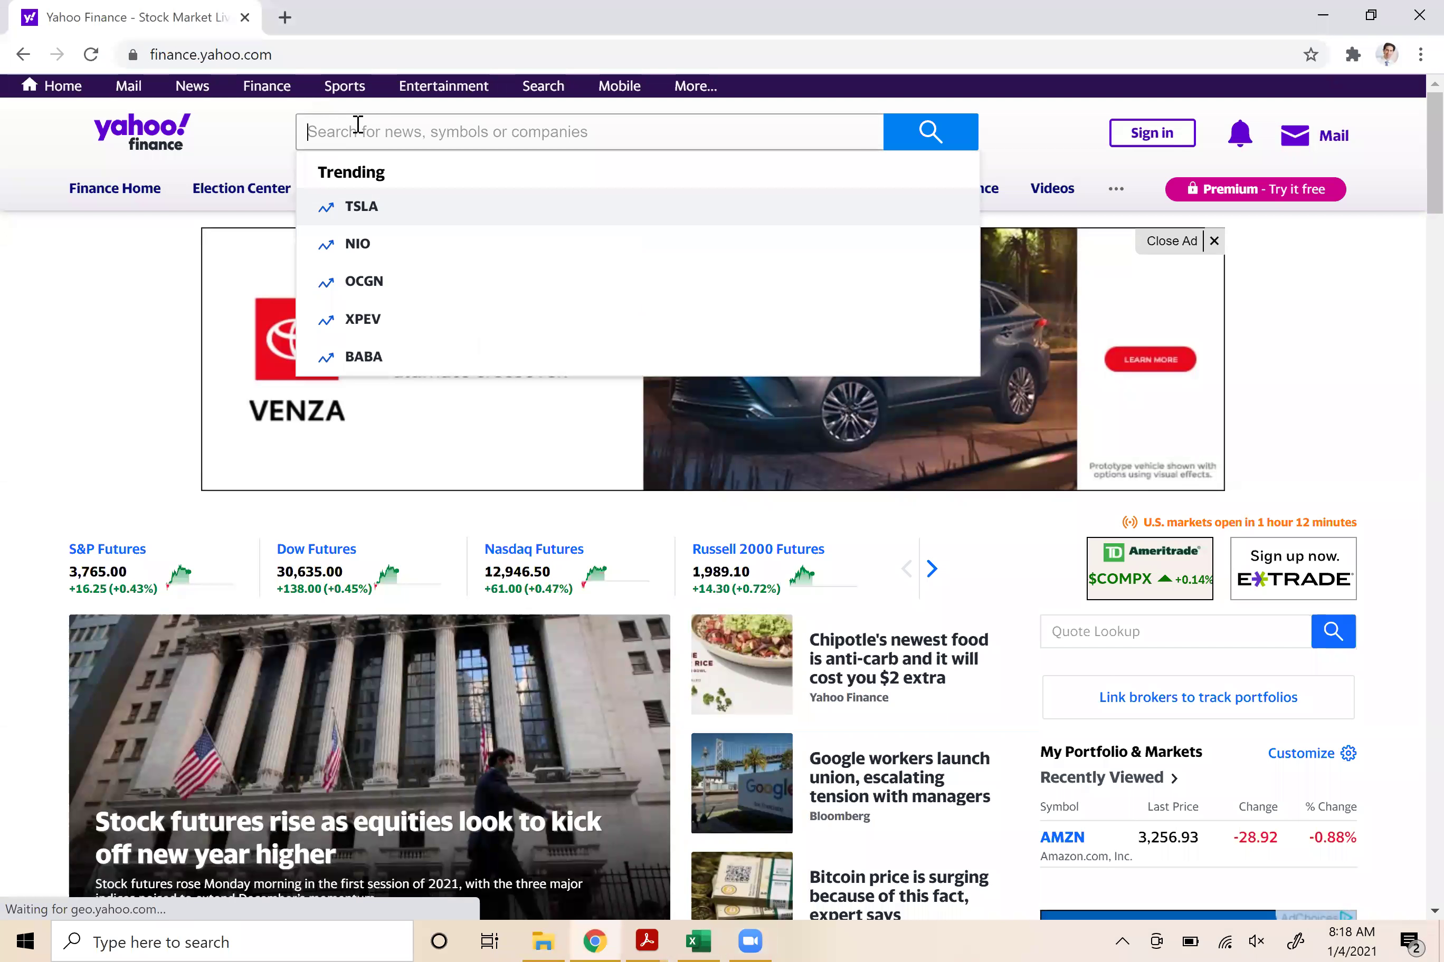
type("am")
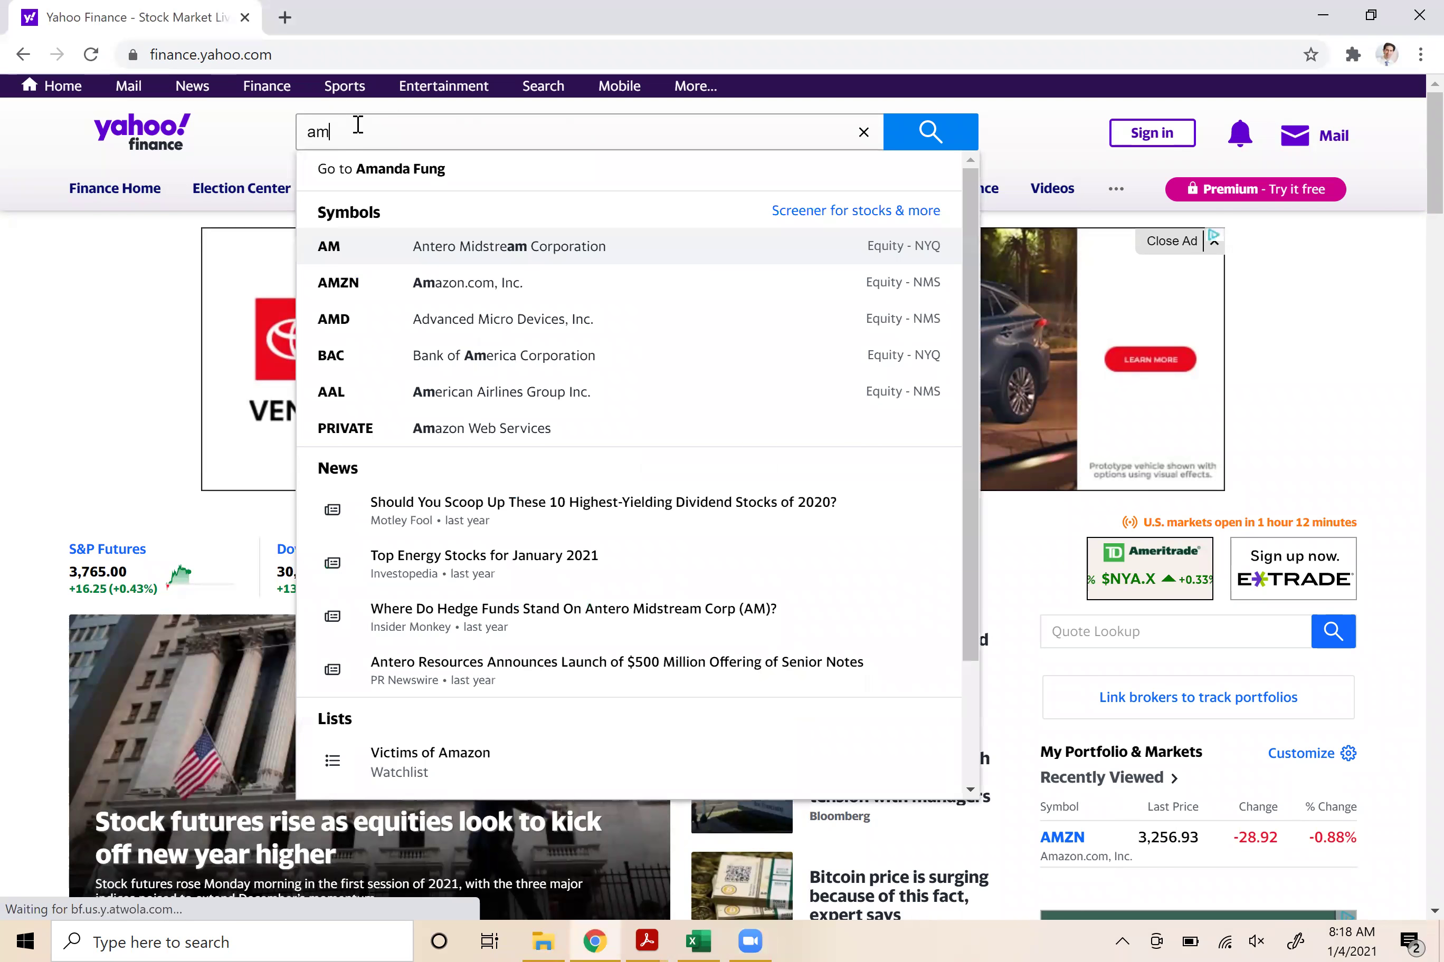
left_click(400, 287)
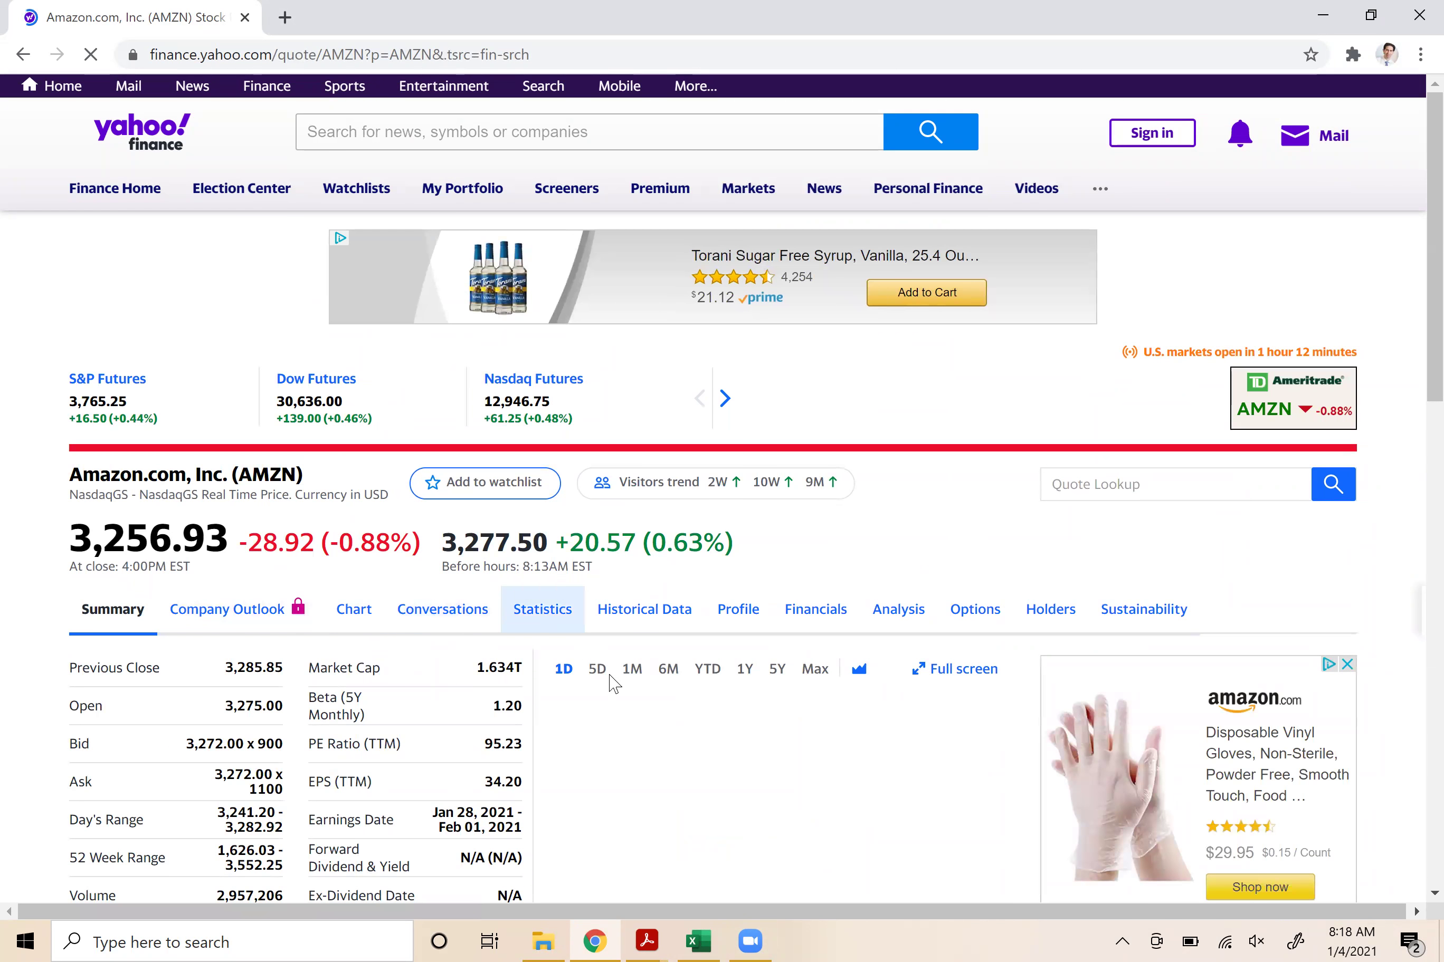
- Open Amazon's analyst estimates and examine the current-year (2020) average revenue estimate and sales growth
scroll(482, 733, "down", 3)
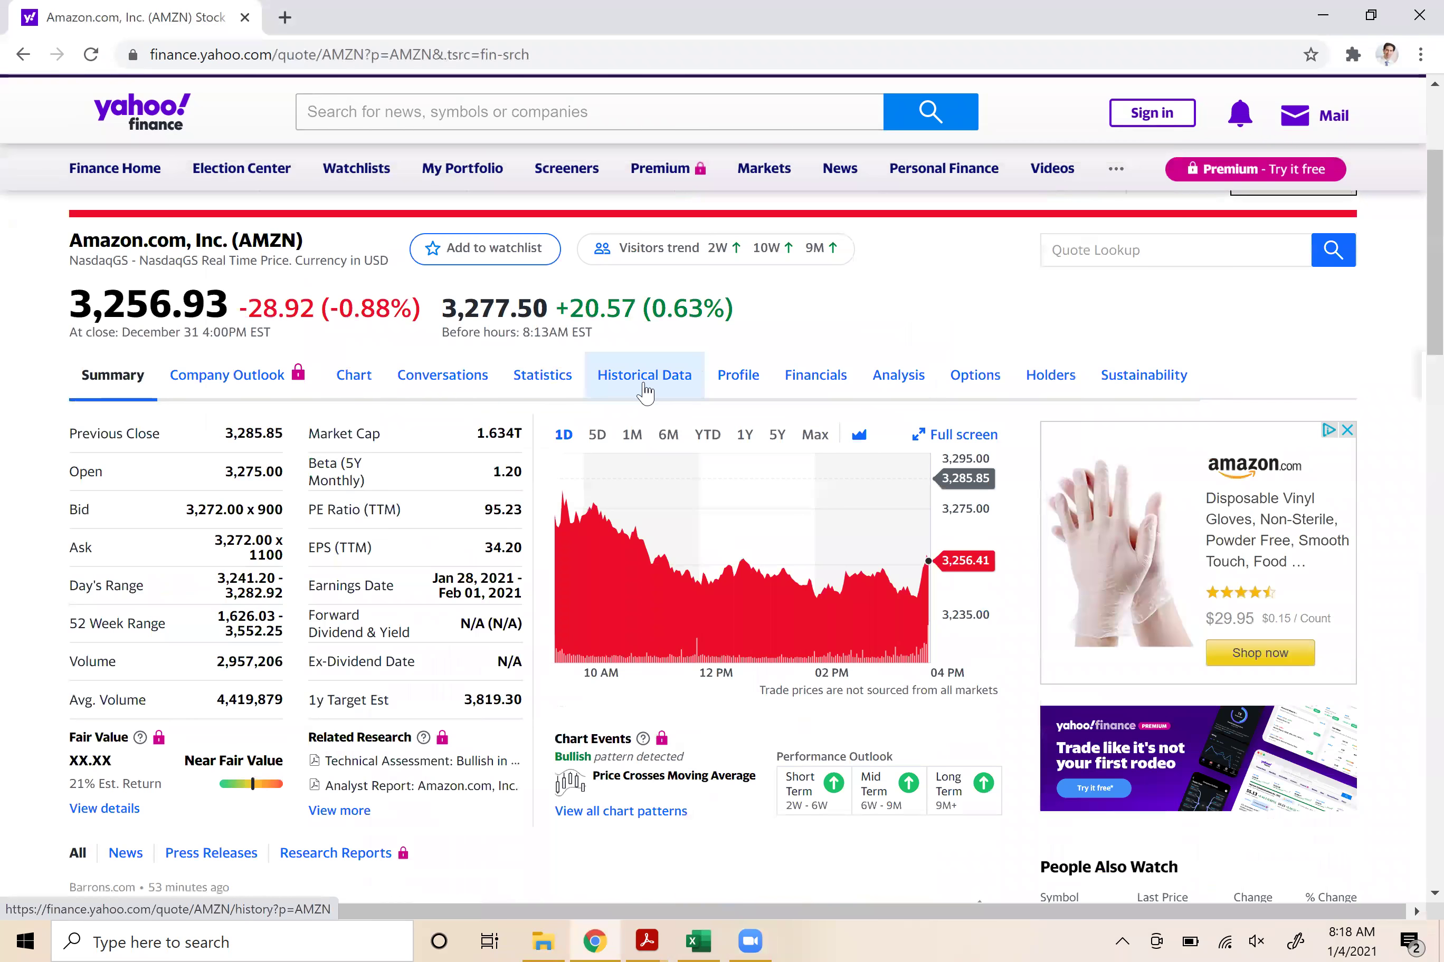
left_click(901, 382)
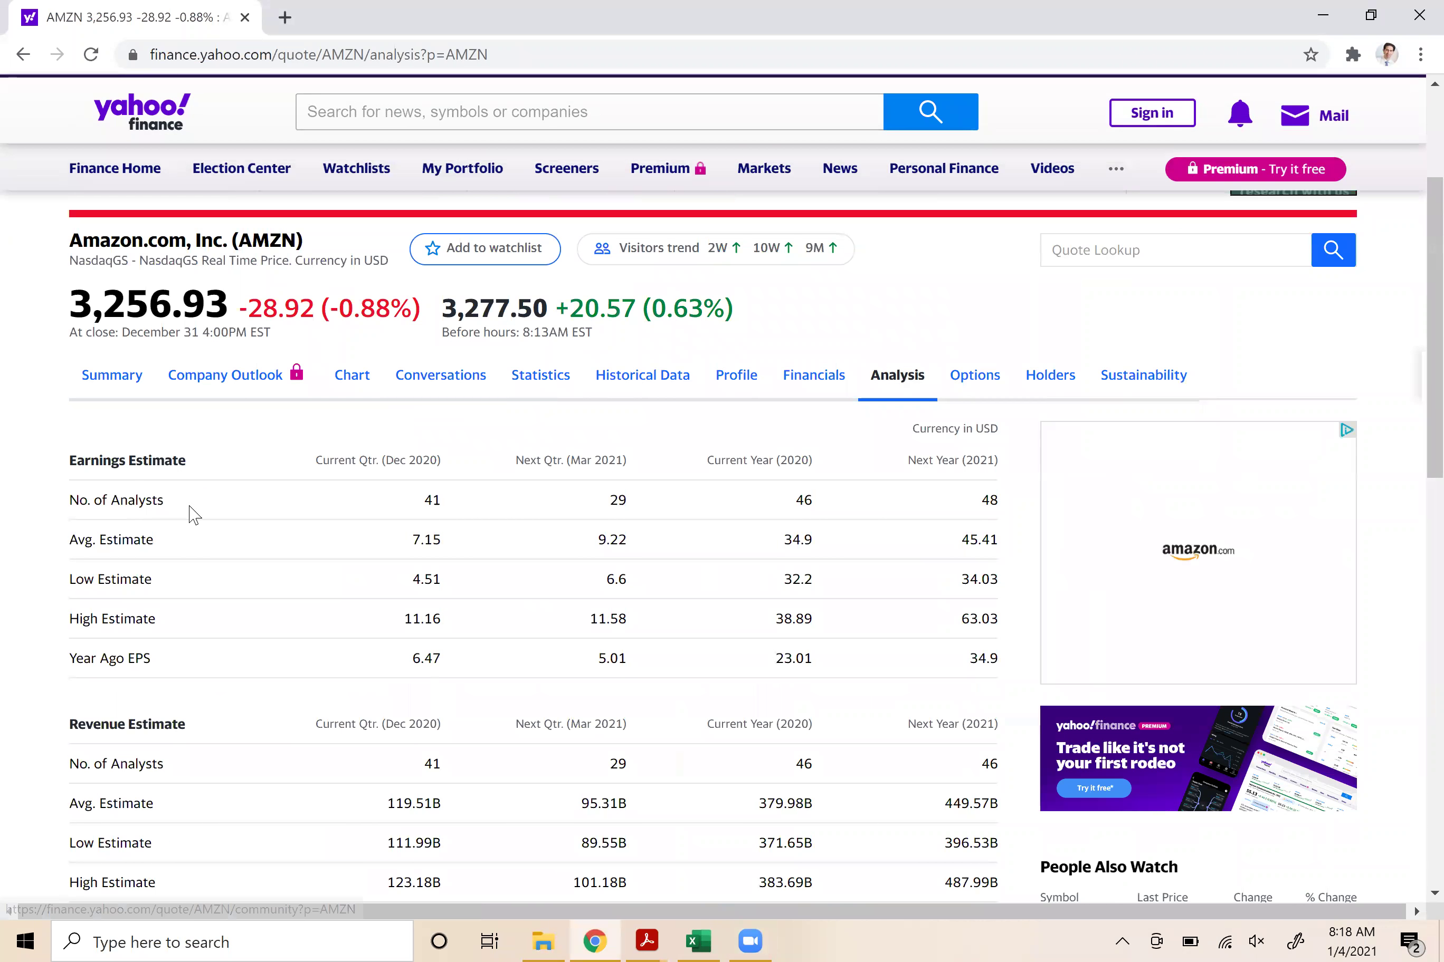
scroll(761, 587, "down", 4)
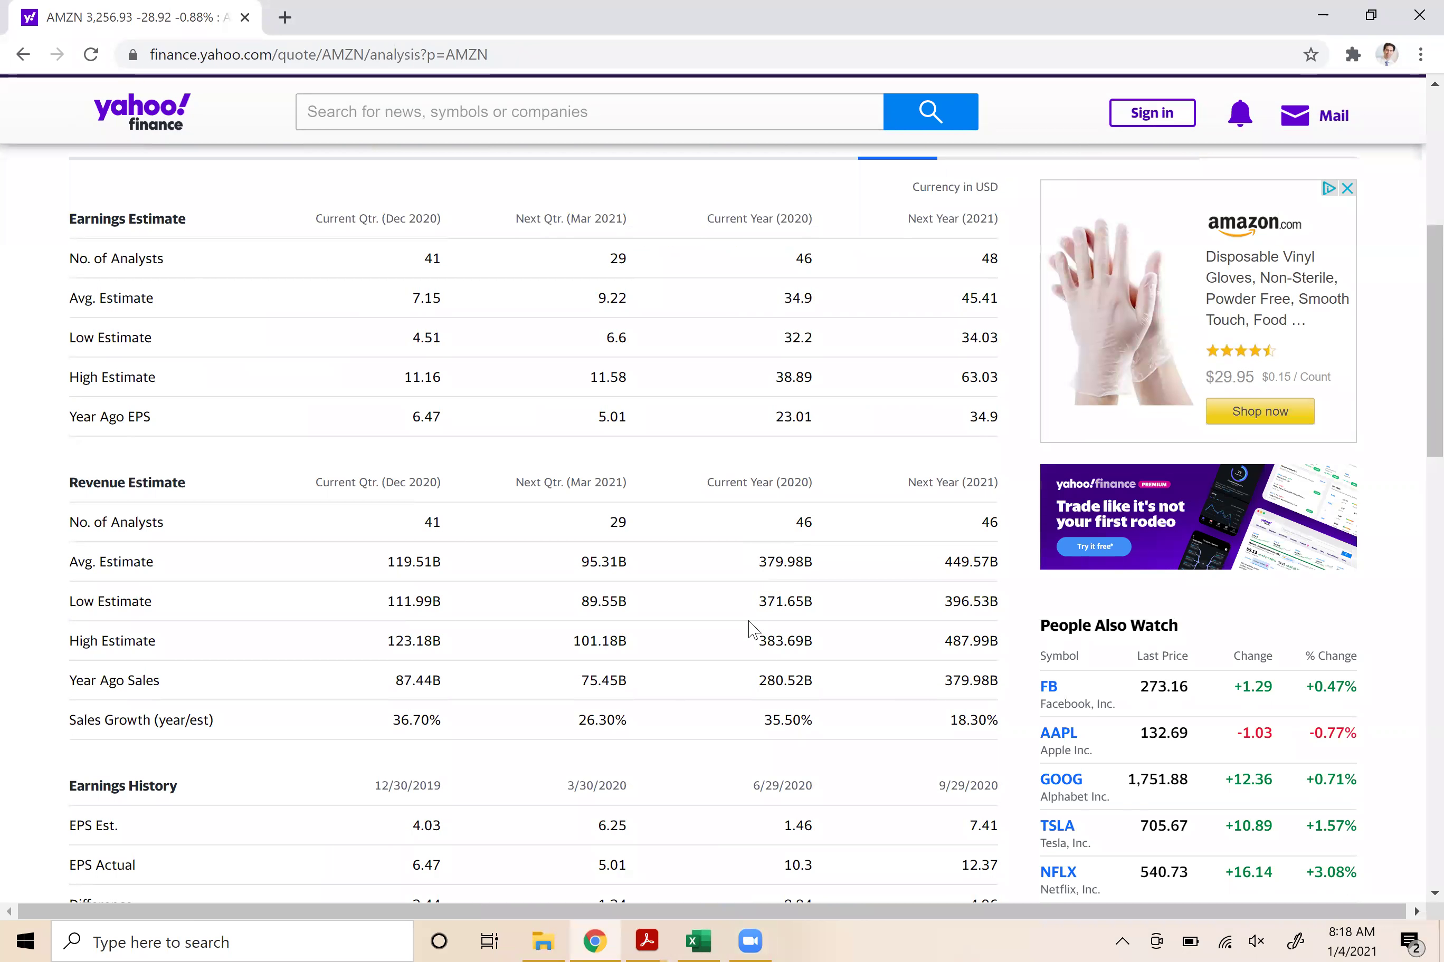
left_click_drag(758, 562, 813, 562)
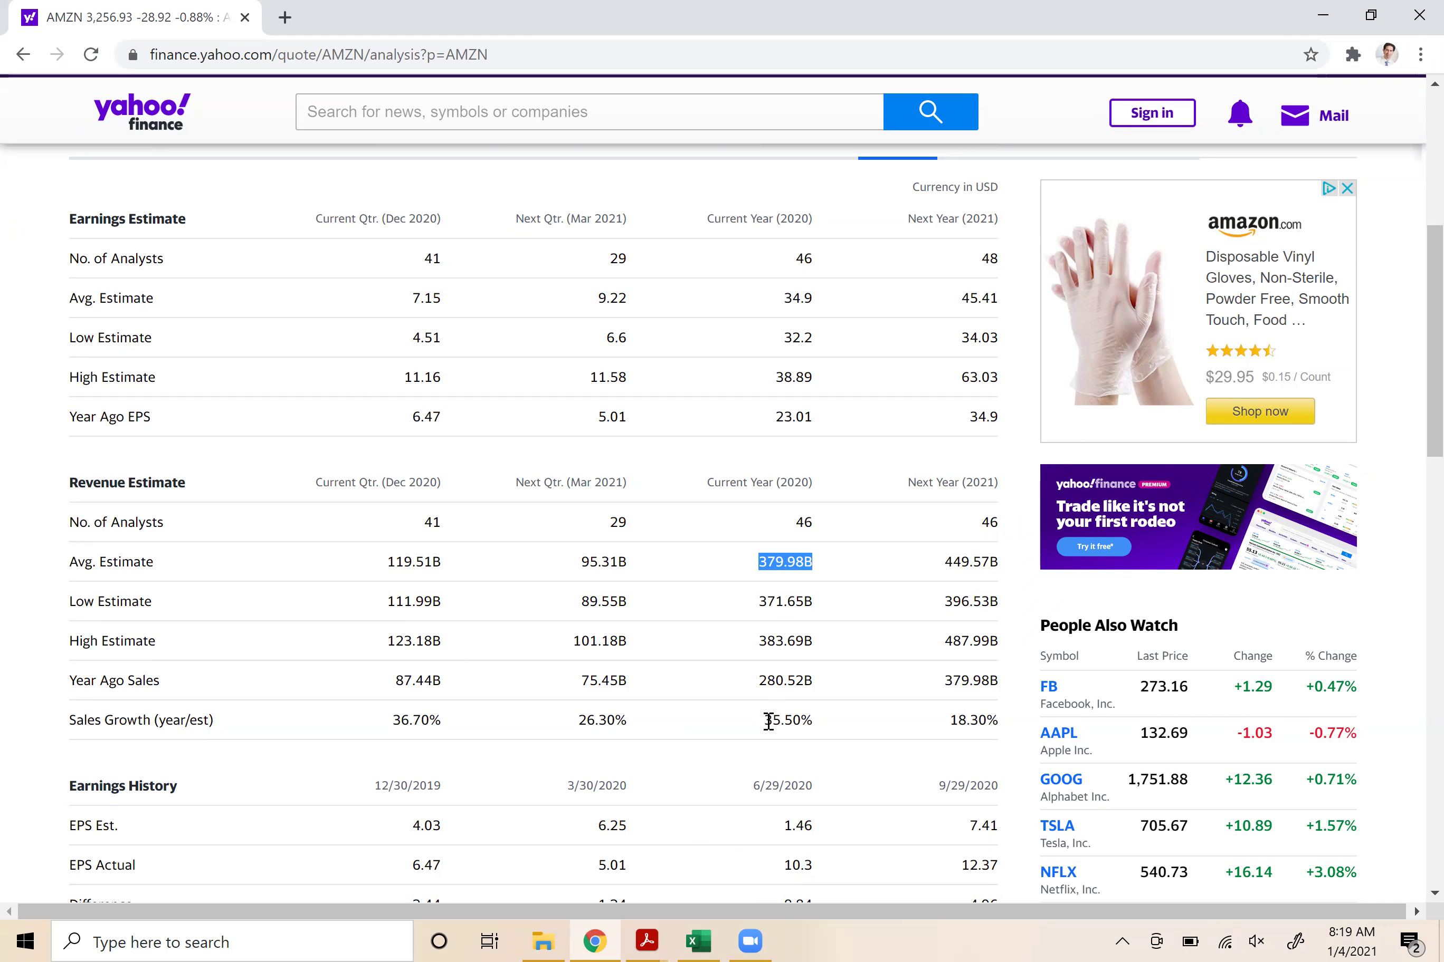
- Return to the Excel workbook and inspect the 2020E revenue growth entry in G12 without changing it
key("alt+Tab")
key("alt+Tab")
left_click(771, 565)
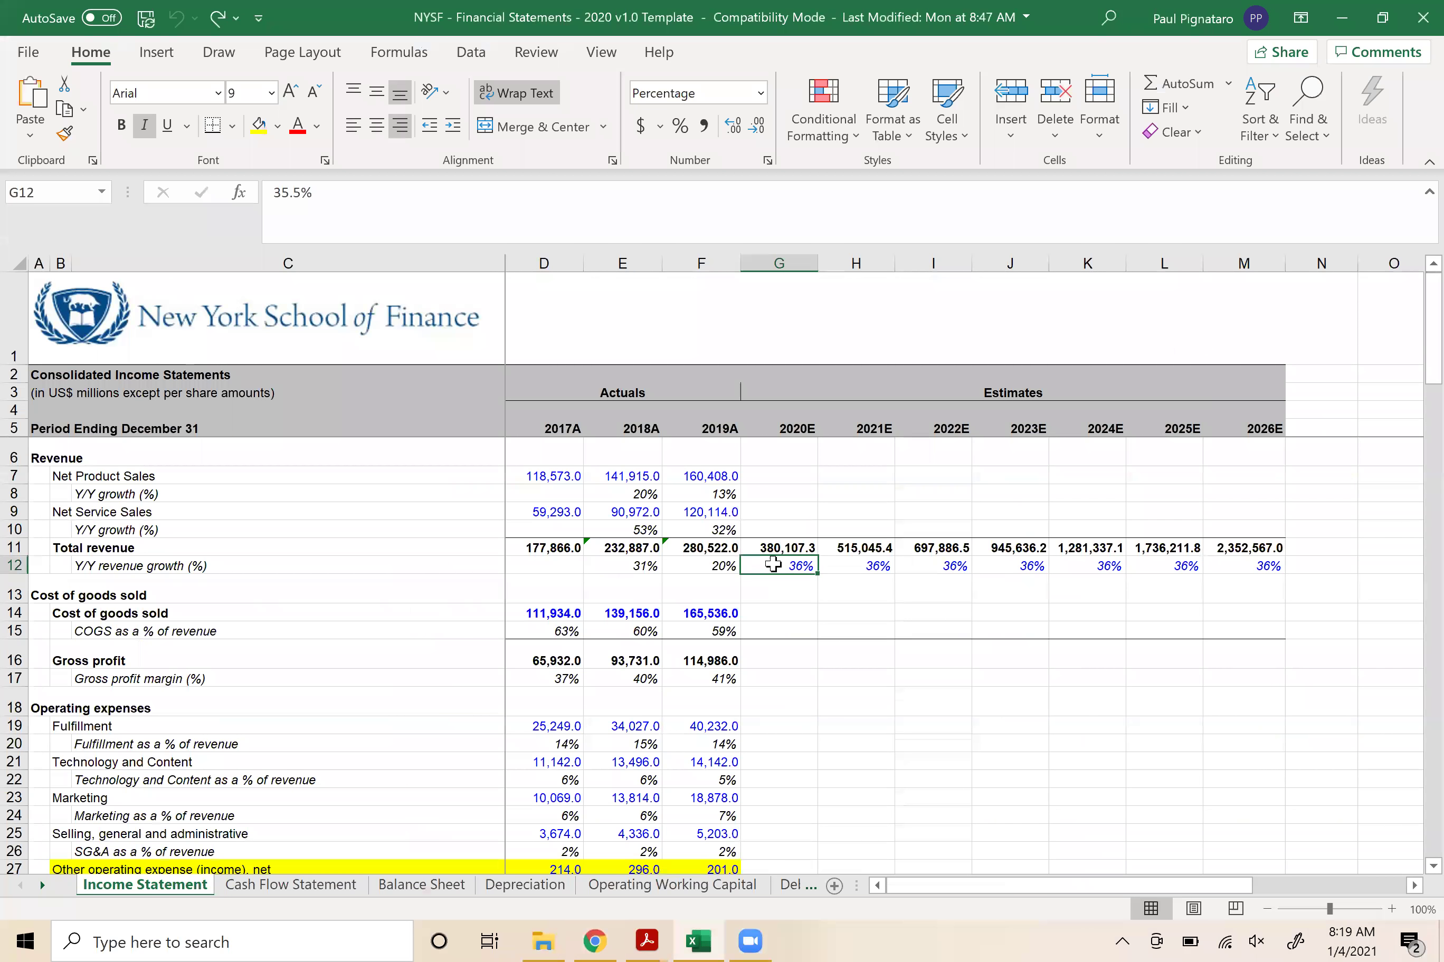
double_click(771, 565)
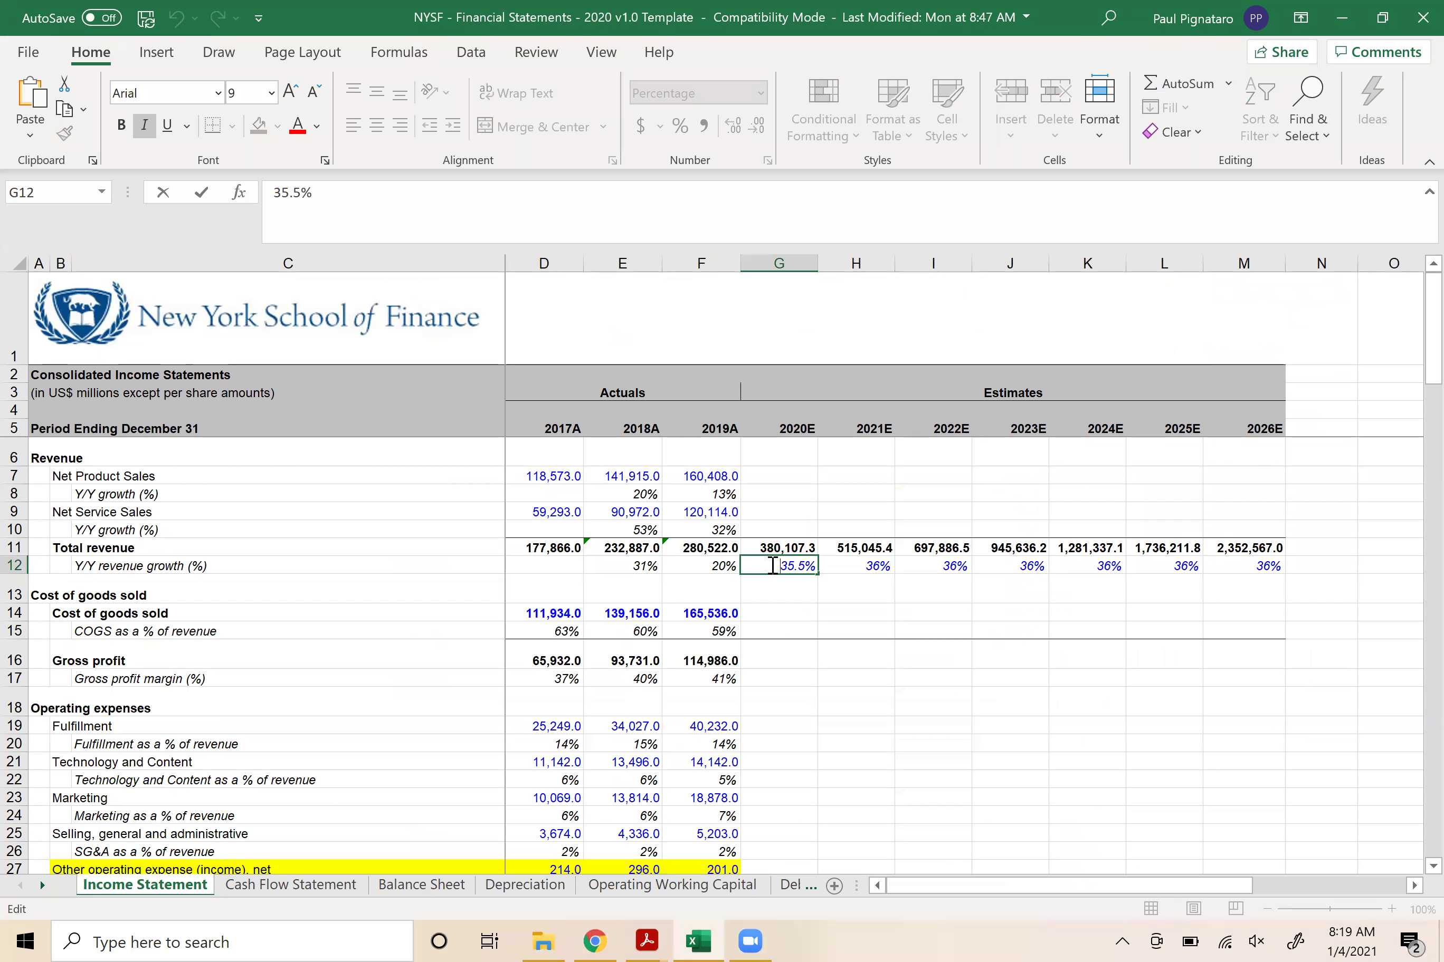
key("Escape")
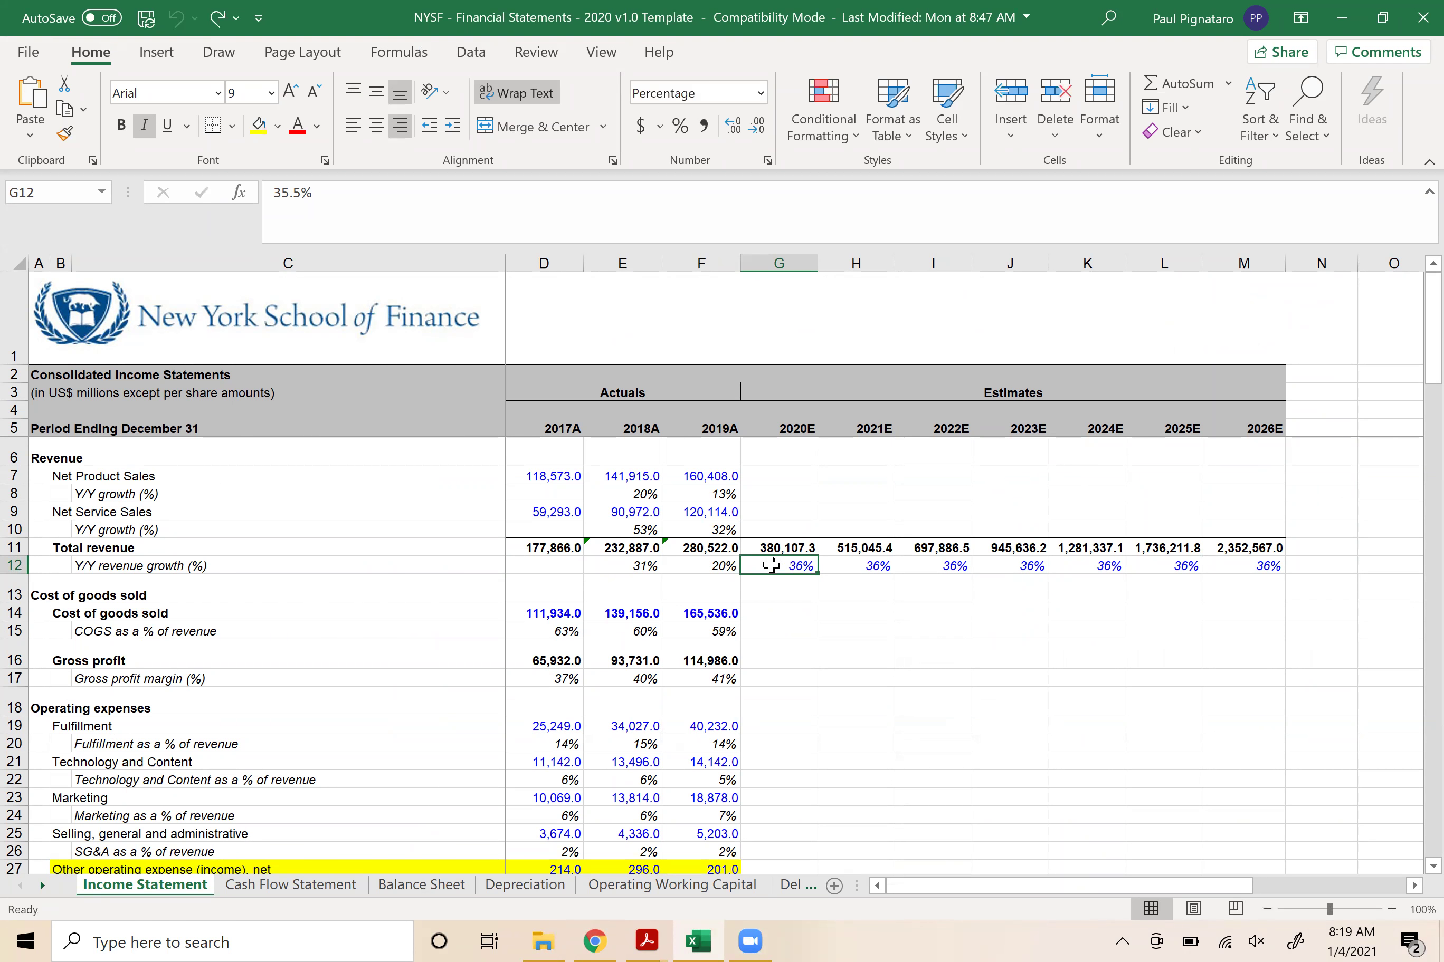
- Compare the 2019 product and service sales in F7 and F9 with the 2020E total revenue formula in G11 and growth in G12
left_click(707, 478)
left_click(703, 511)
left_click(782, 568)
left_click(765, 547)
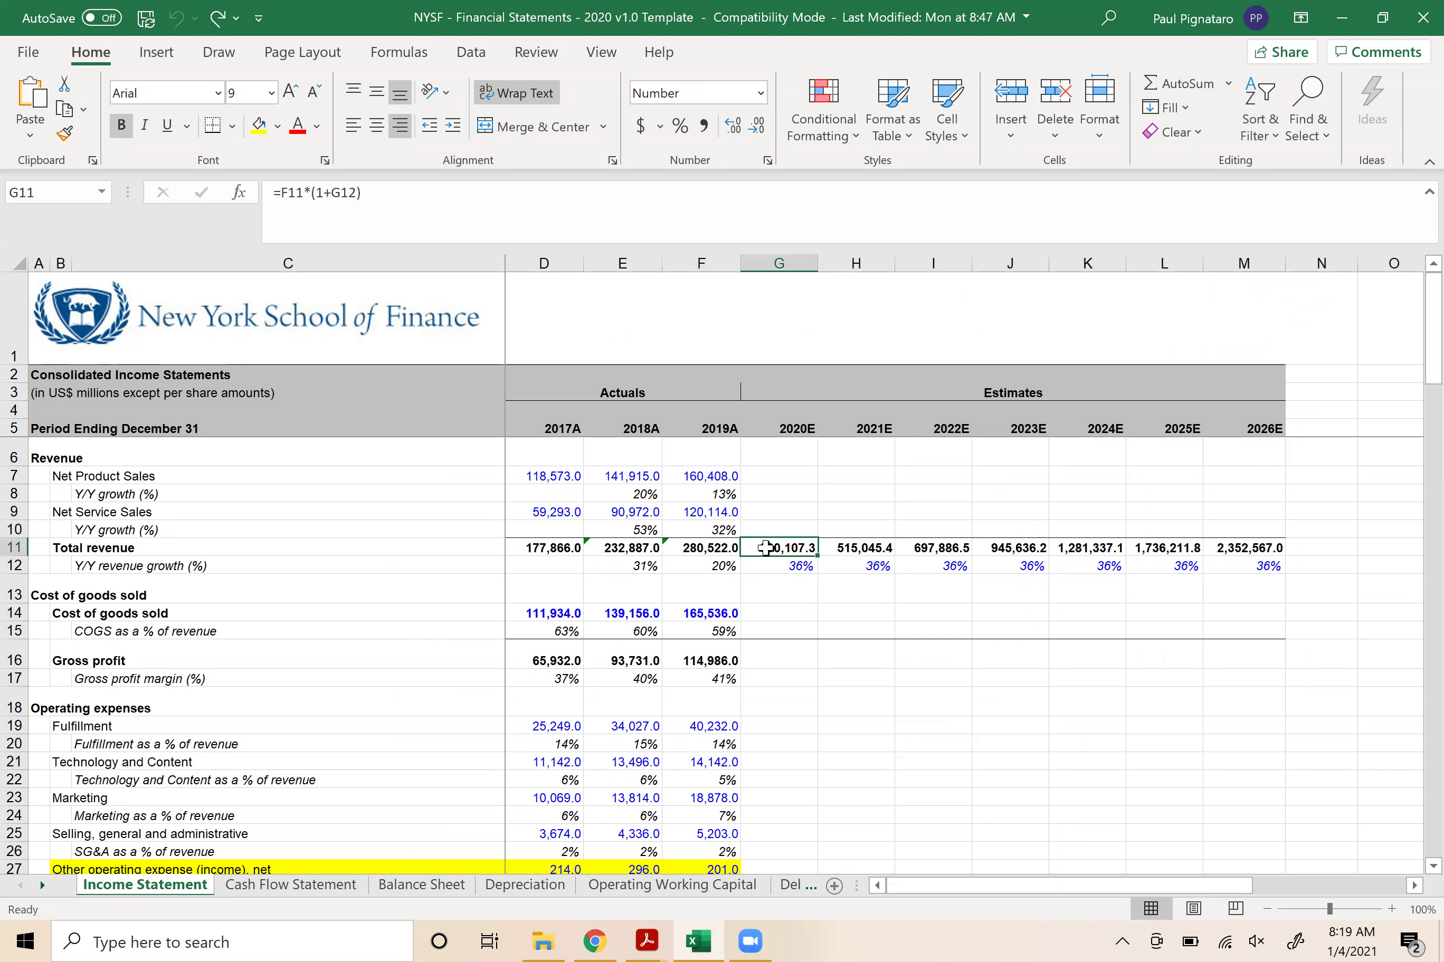
left_click(712, 477)
left_click(714, 510)
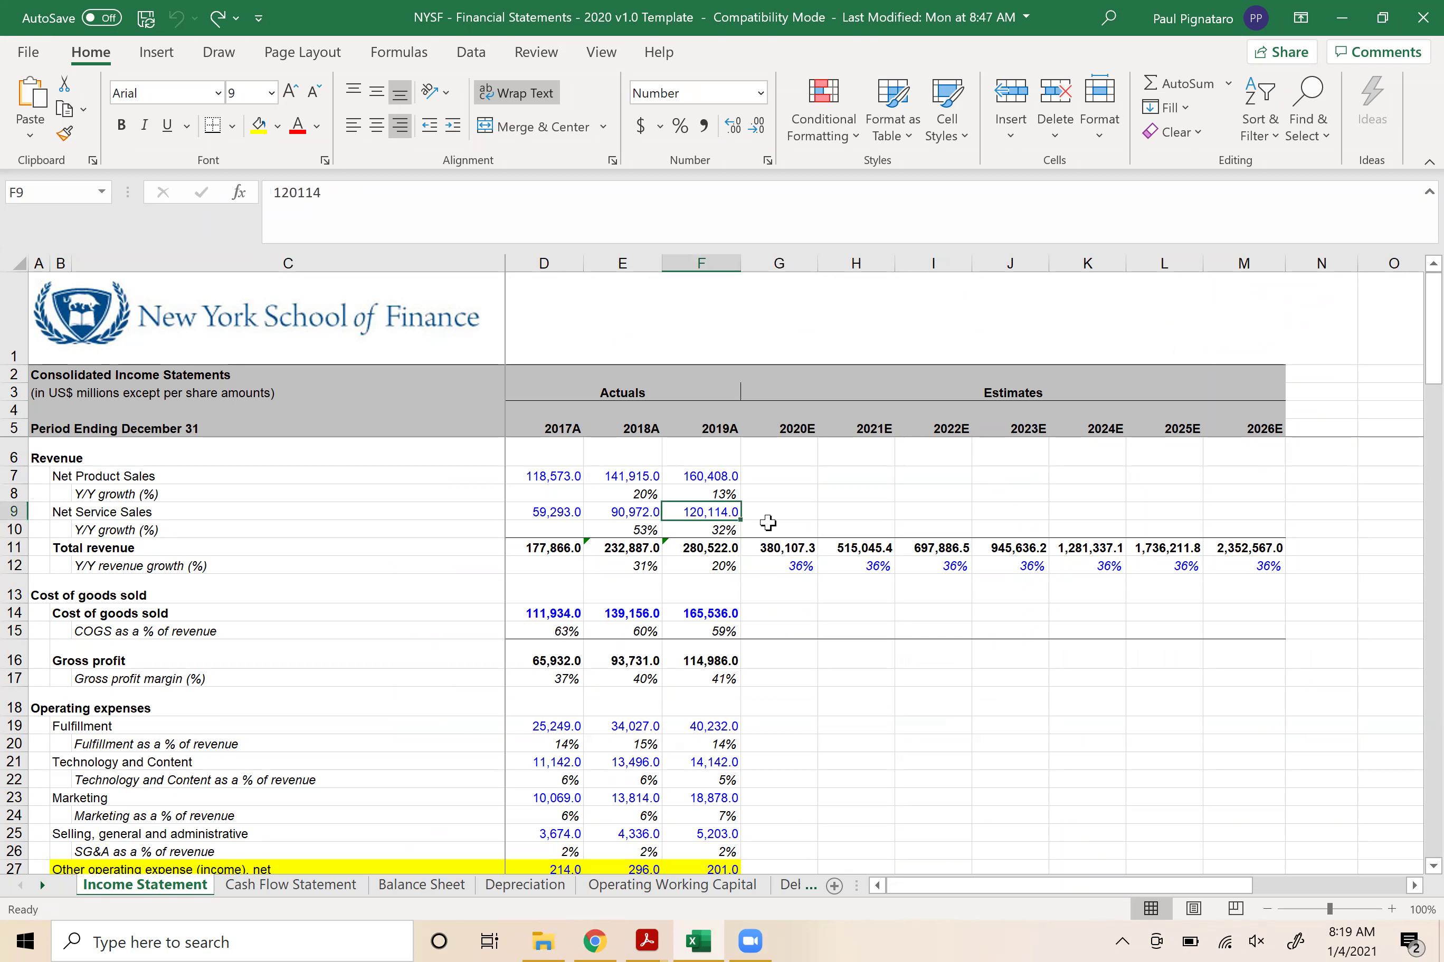
left_click(780, 549)
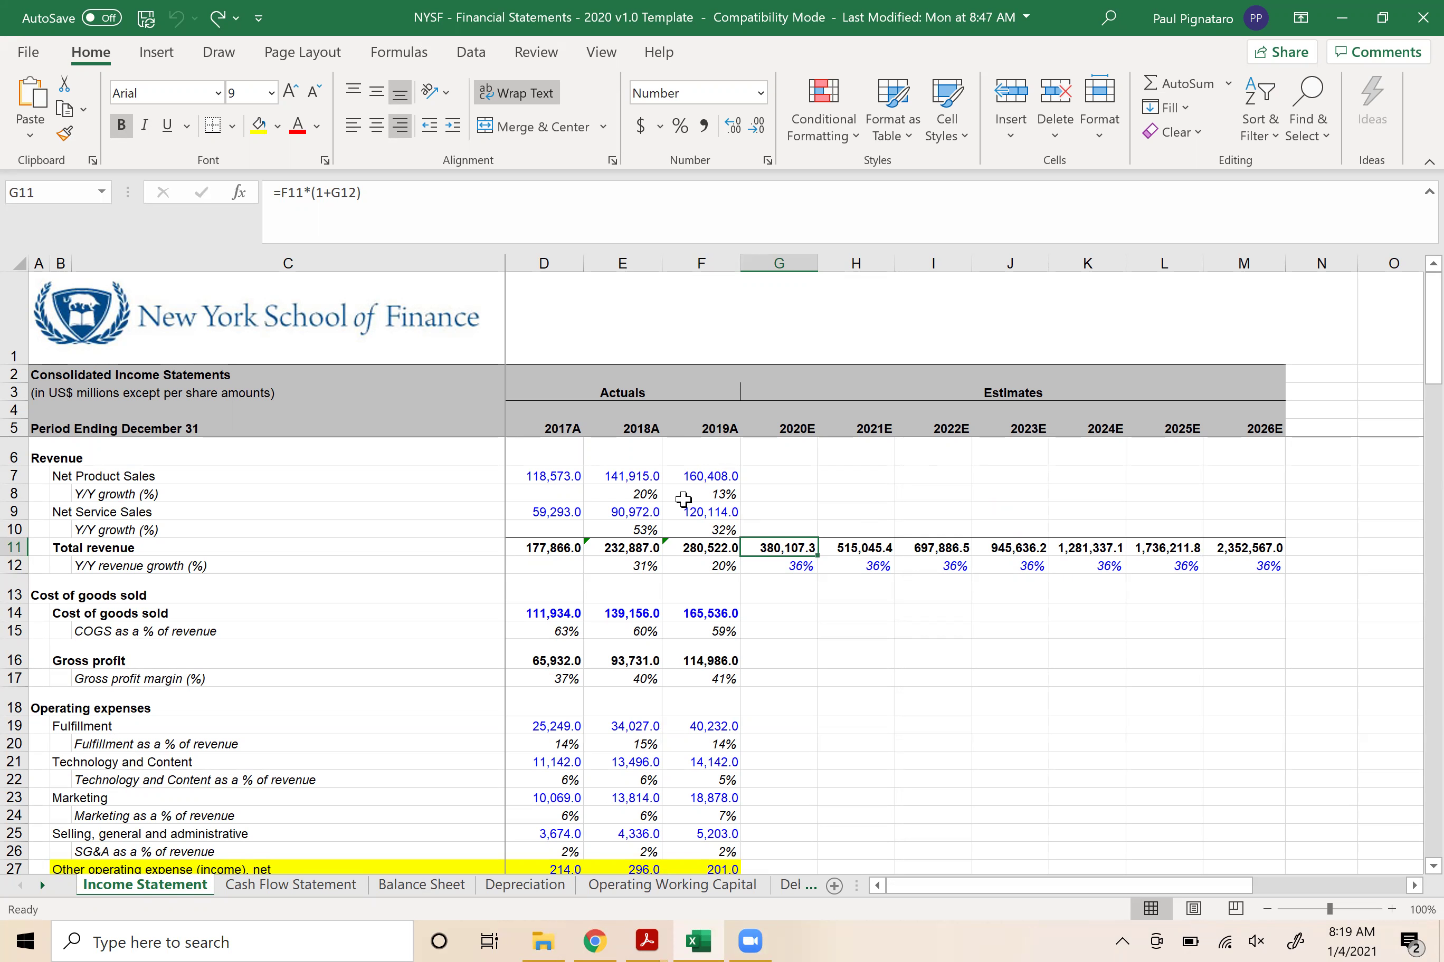
- Review the 2019 product and service sales in F7 and F9 against the growth rate in G12, and select the 2020E product sales cell G7
left_click(690, 475)
left_click(700, 512)
left_click(689, 472)
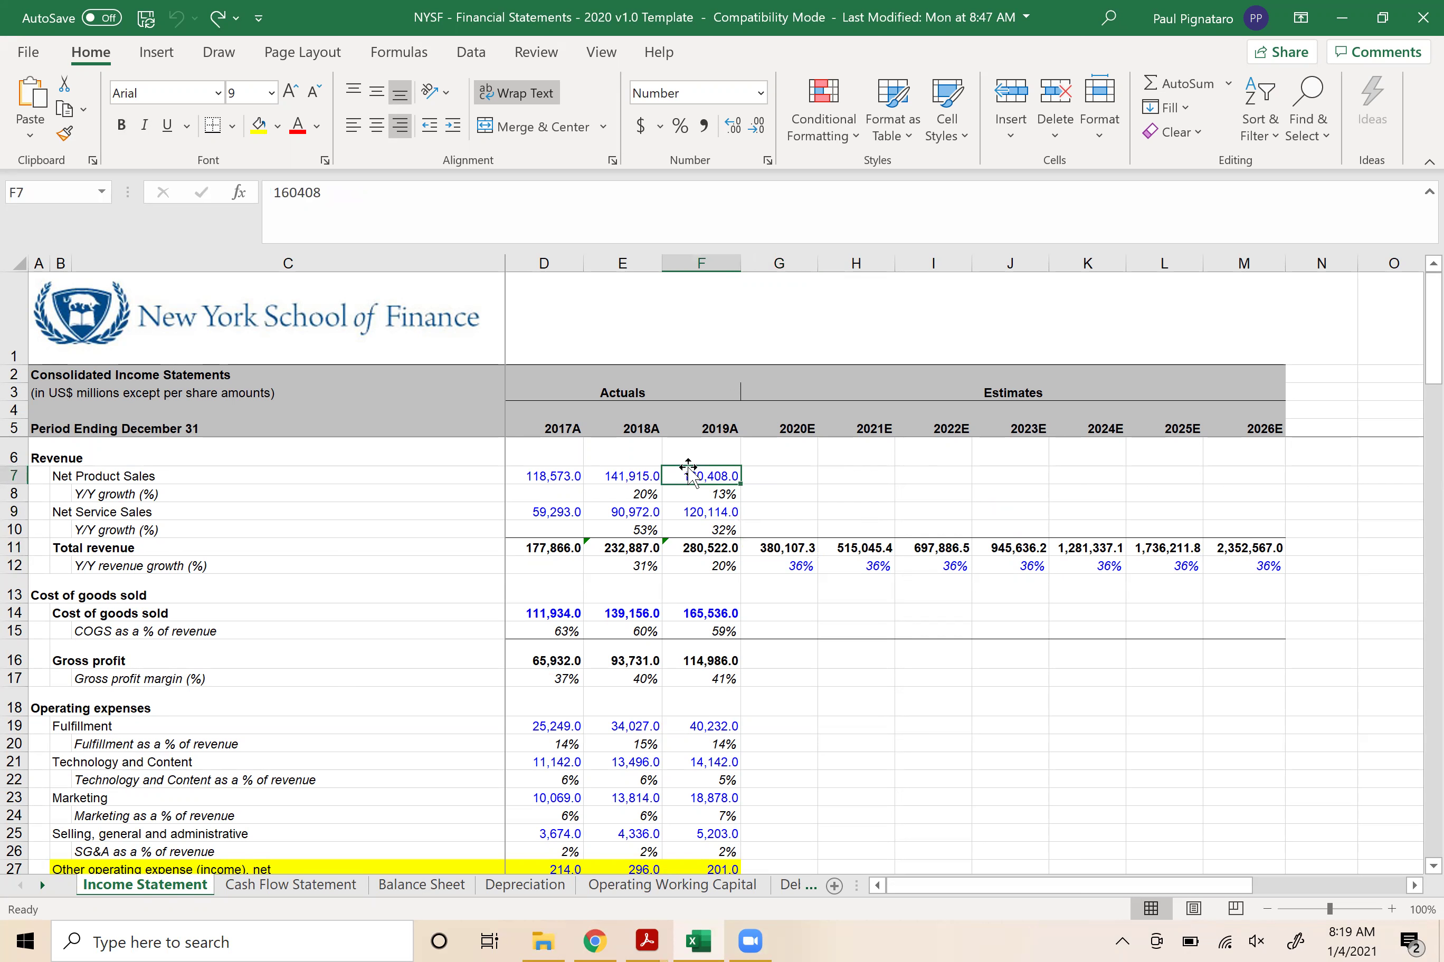
left_click(697, 519)
left_click(796, 563)
left_click(689, 475)
left_click(696, 513)
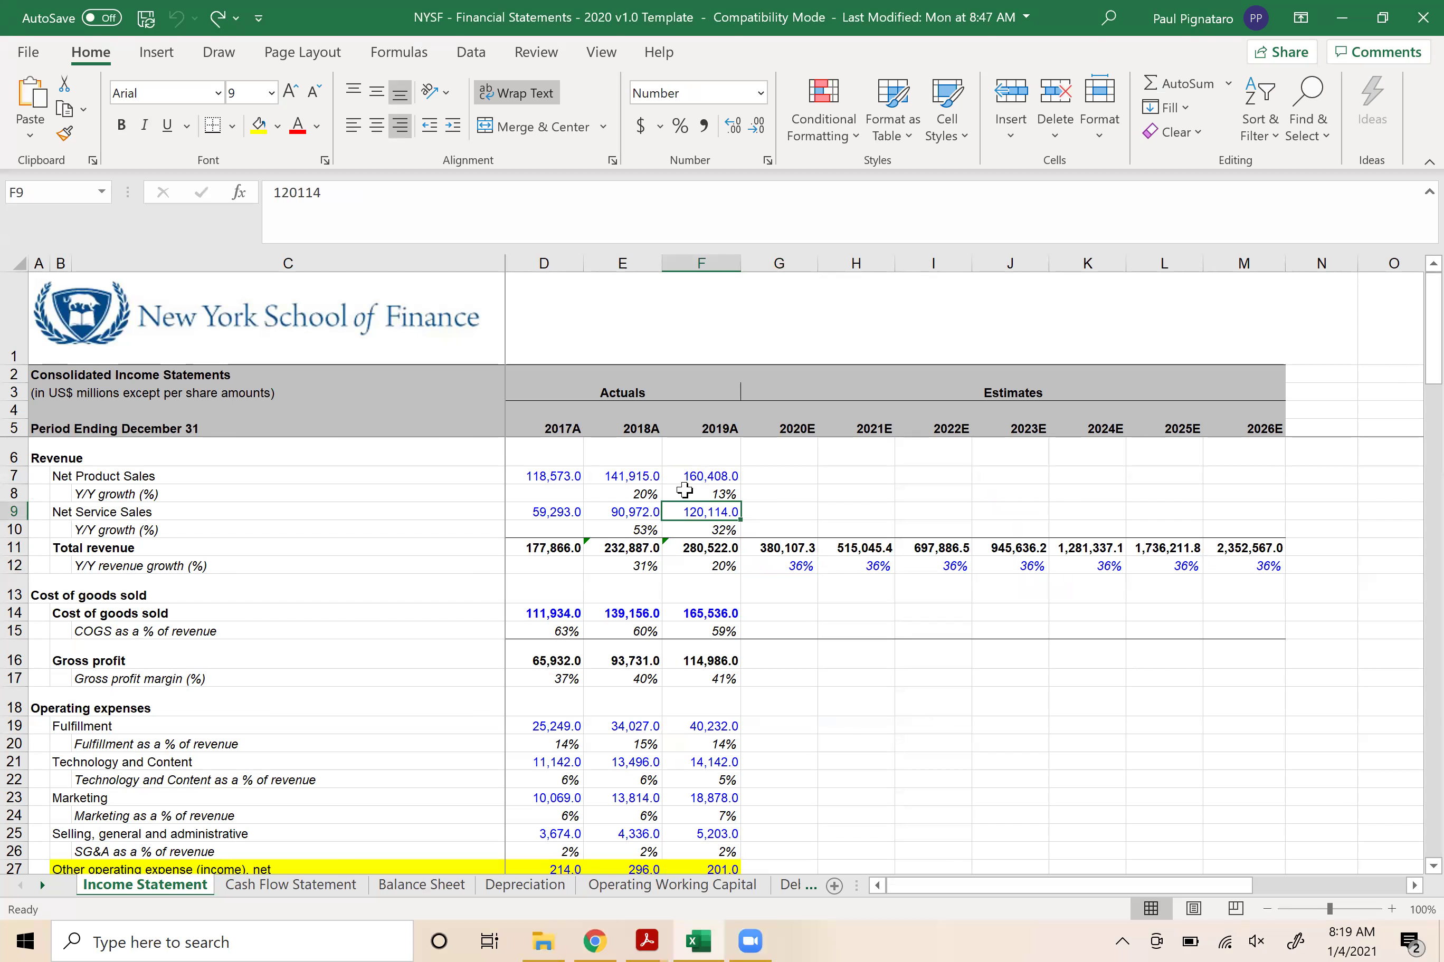
left_click(769, 475)
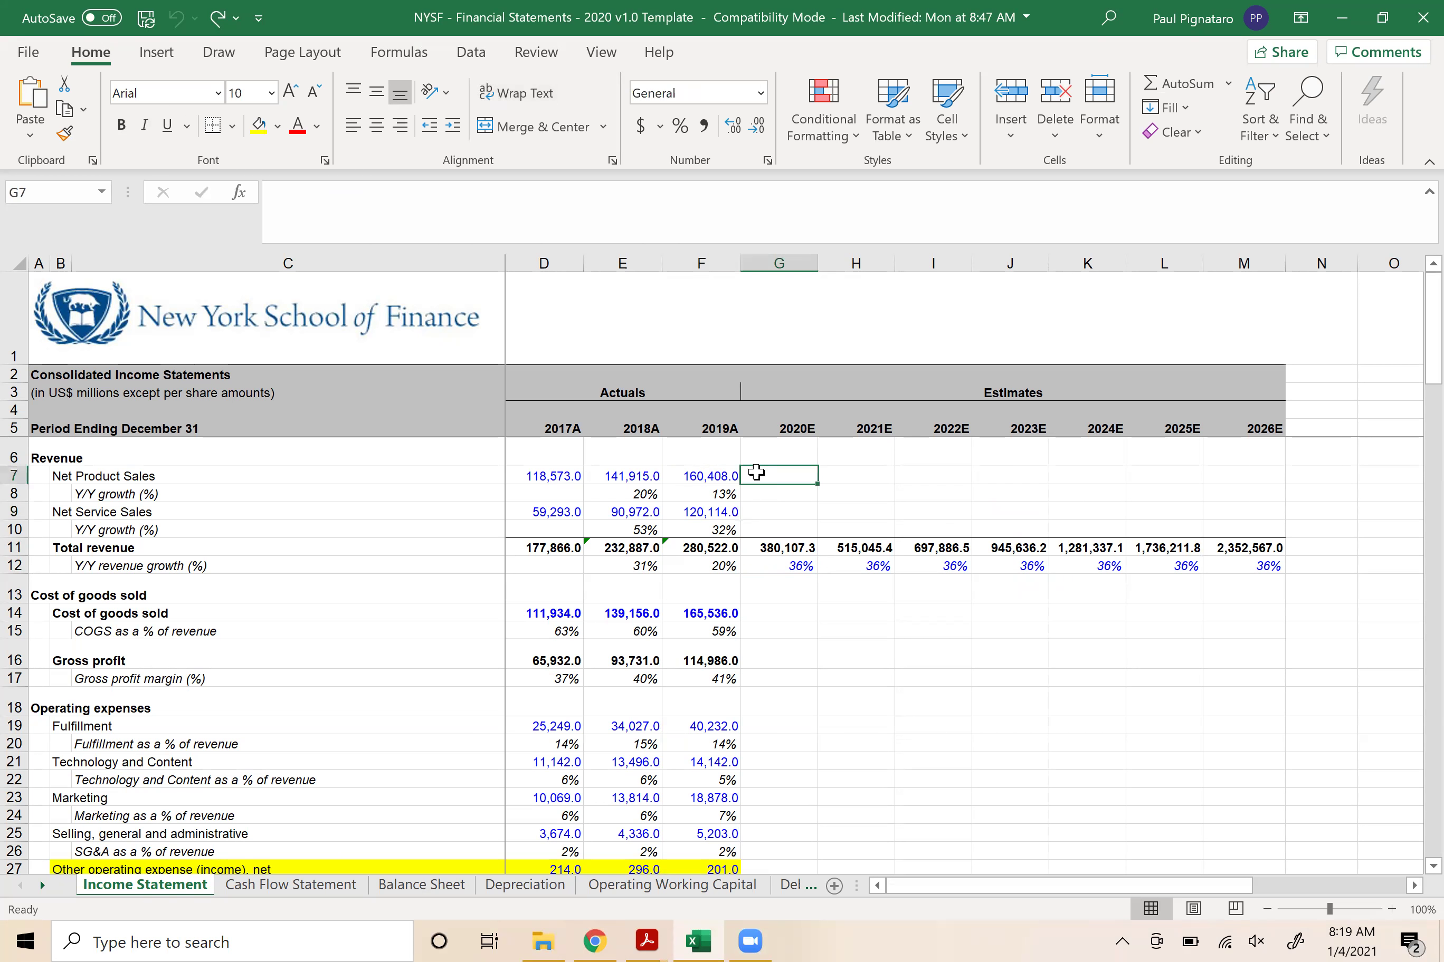
- Review the 2019 product and service sales with their growth rates in F7 to F10 against the 2020E total revenue growth in G12
left_click(688, 479)
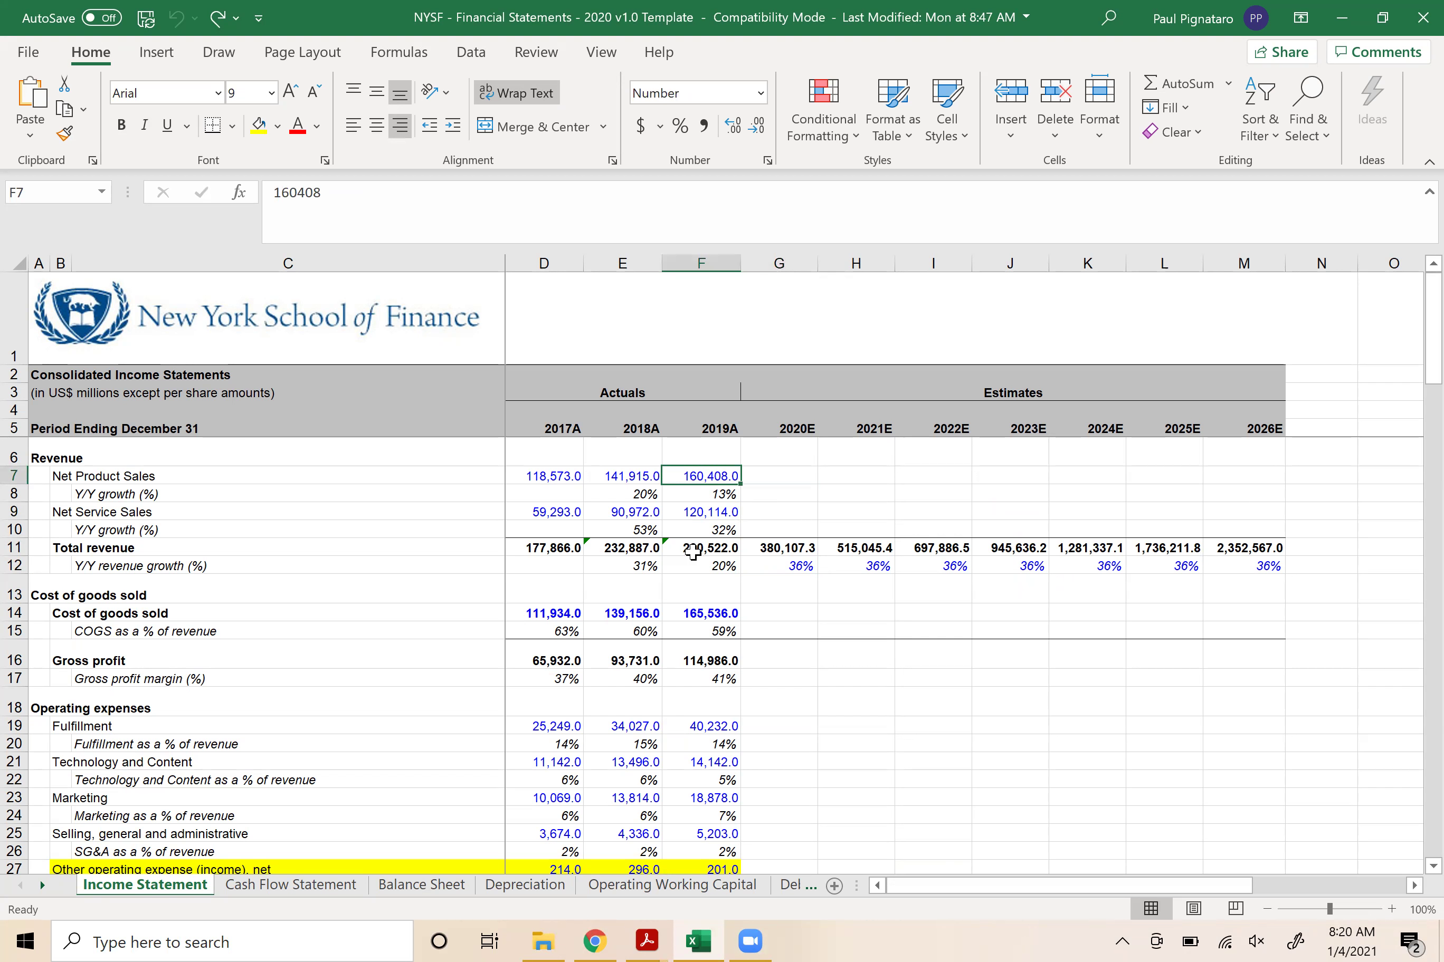
key("Right")
key("Left")
key("Right")
key("Left")
key("Down")
key("Down")
key("Down")
key("Down")
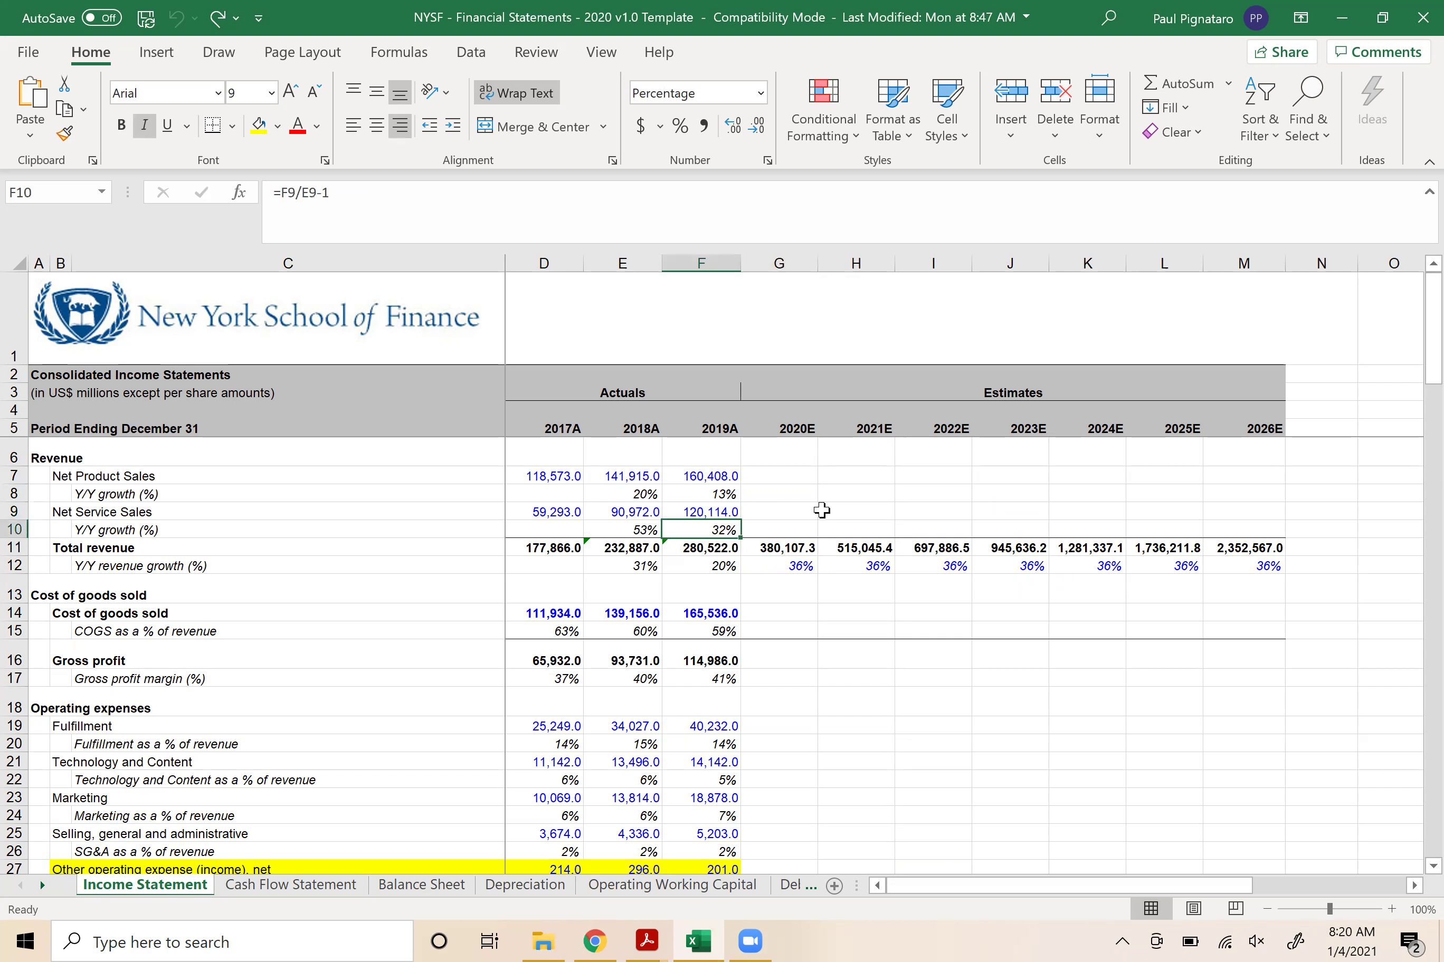
key("Up")
key("Up")
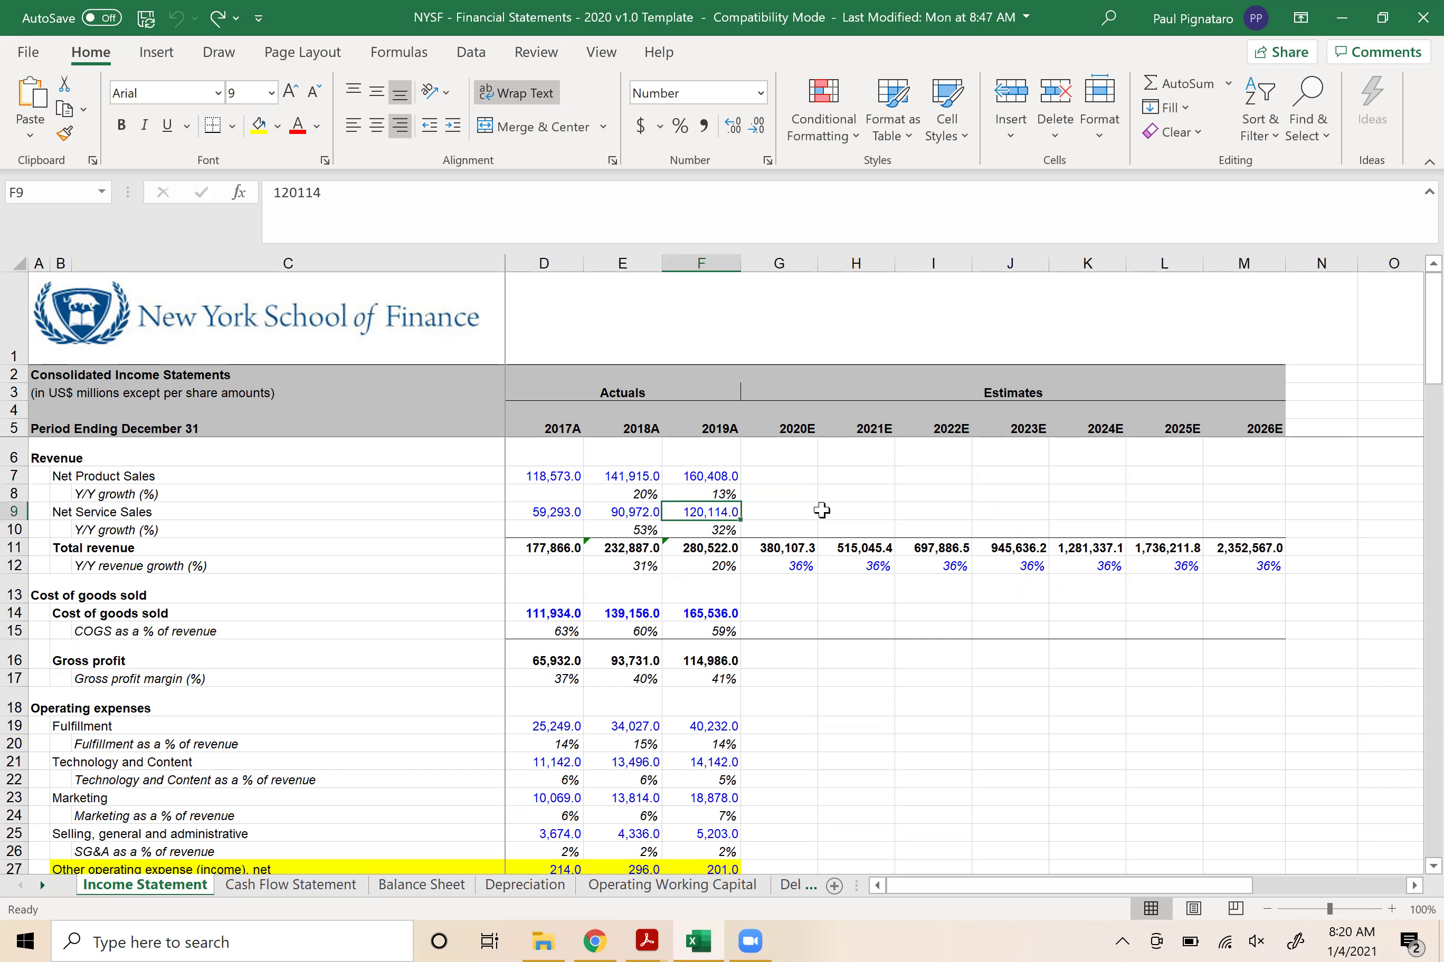
key("Down")
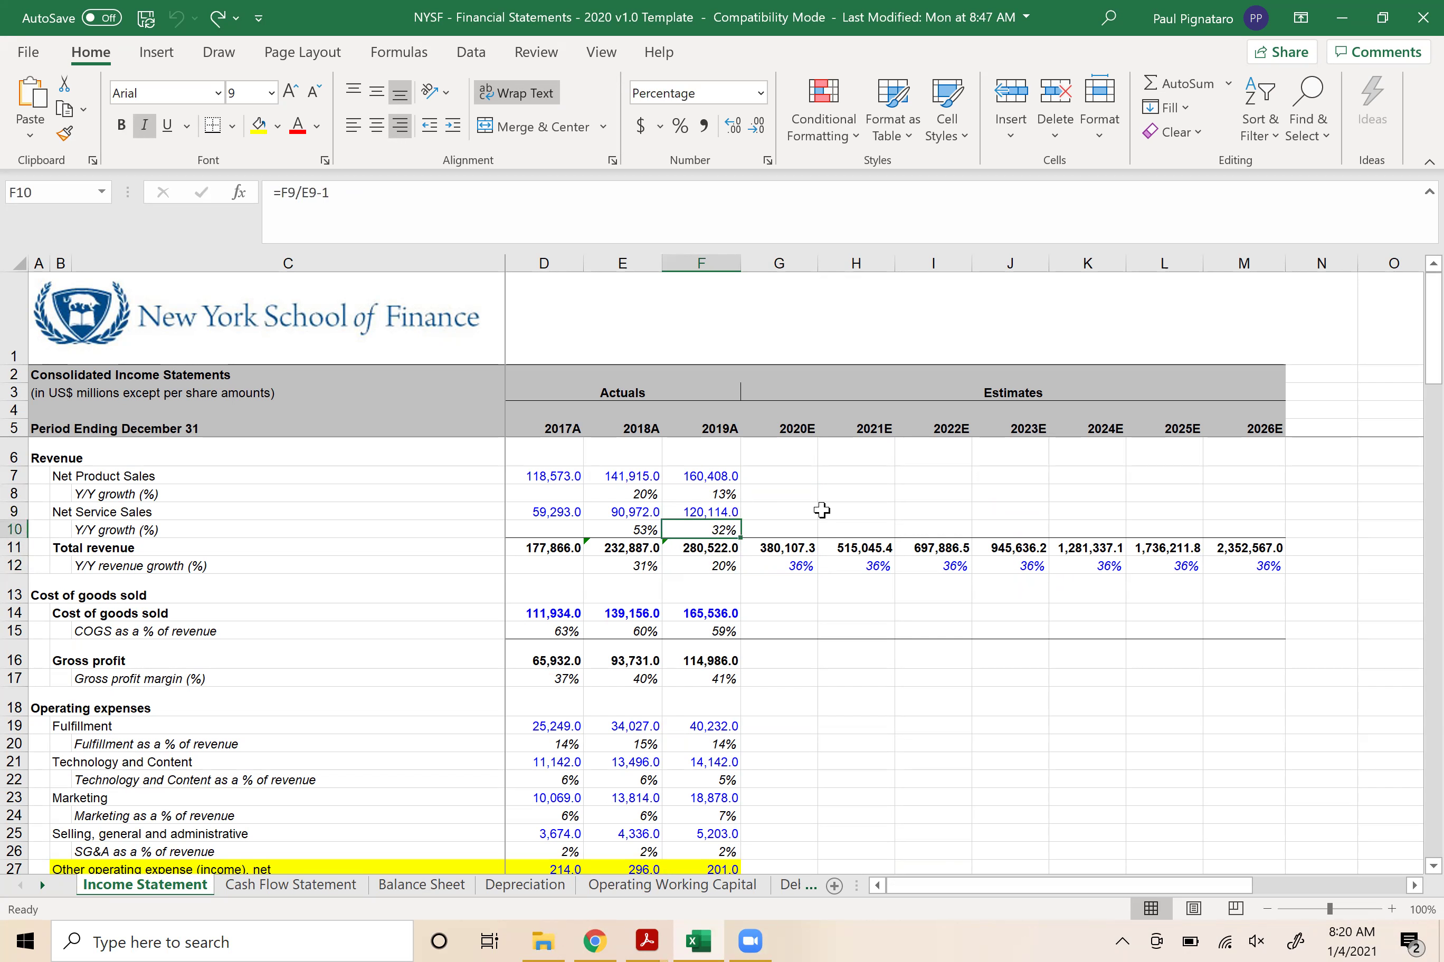
key("Down")
key("Down")
key("Right")
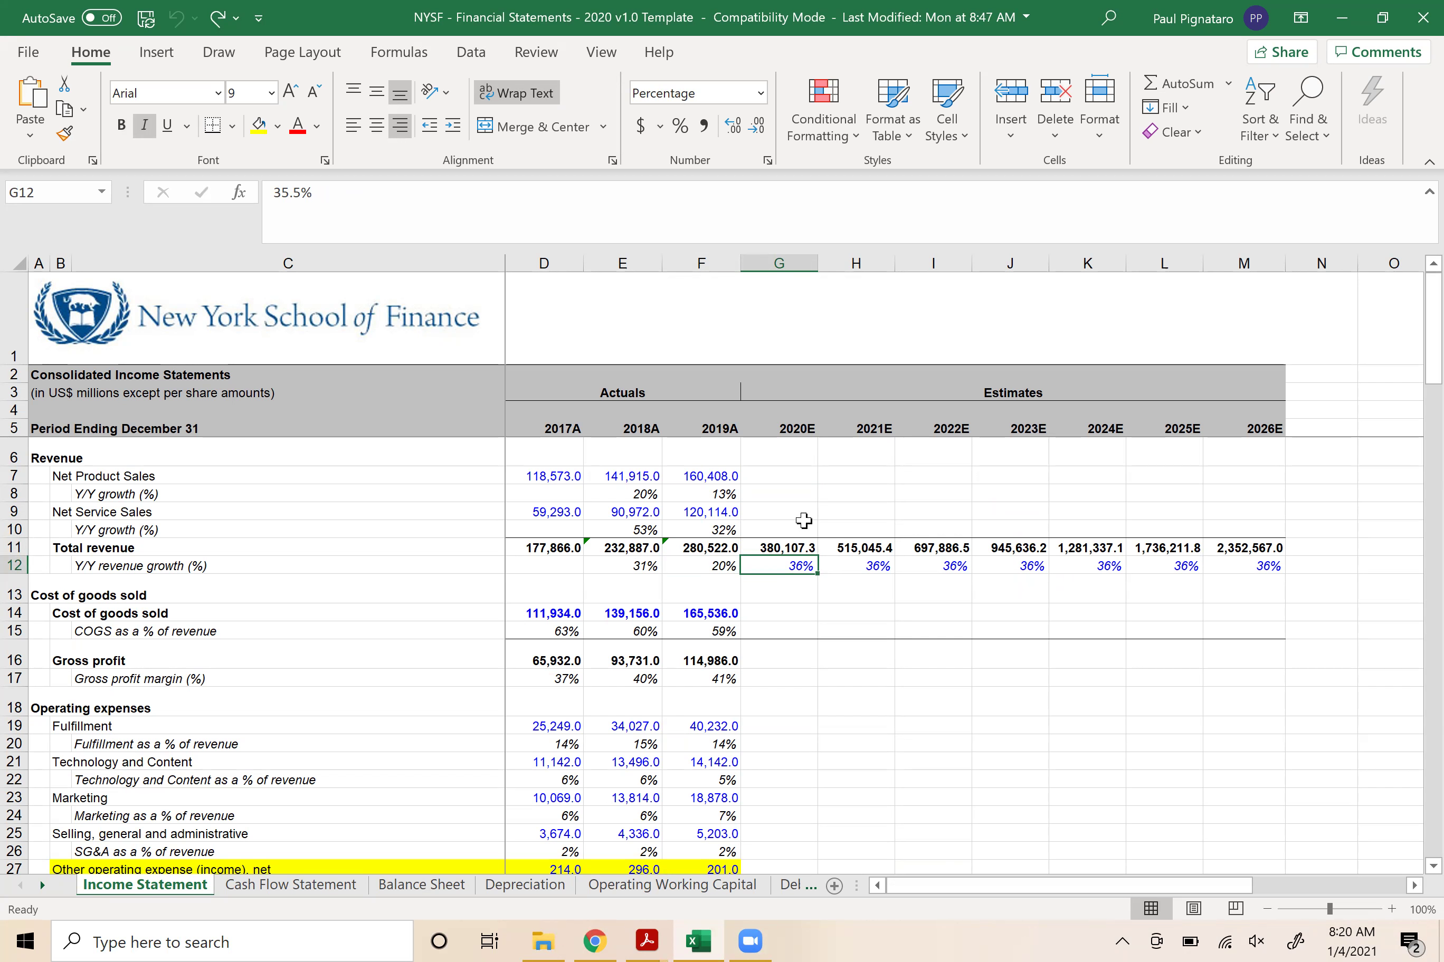
- Compare the 2019 product sales with G7 and select the blank product and service sales projection cells G7:M10
left_click(771, 470)
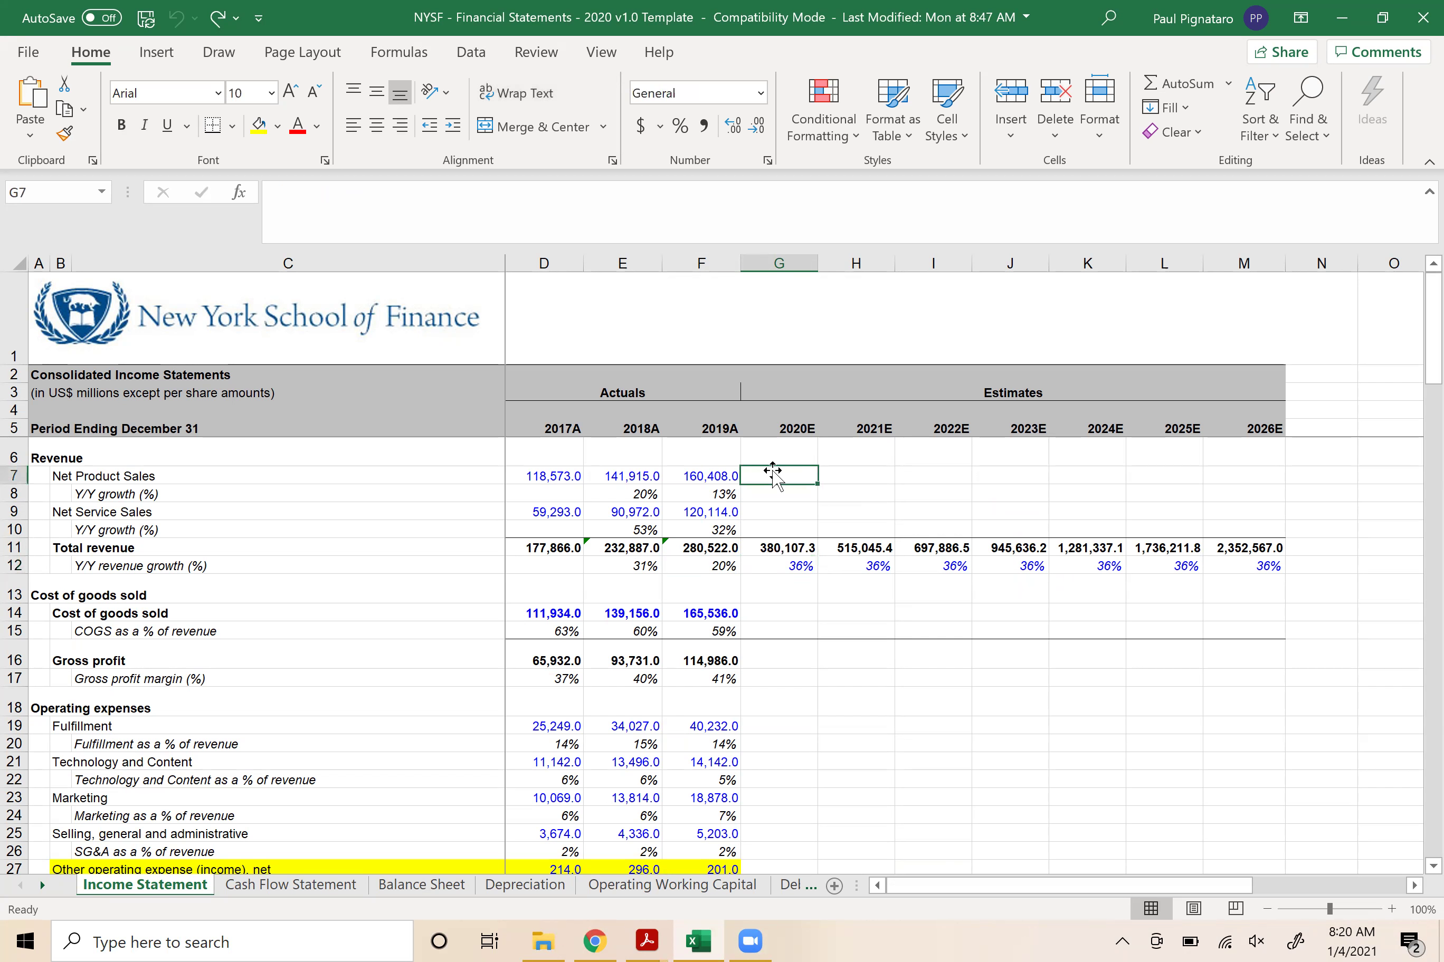
left_click(703, 474)
left_click_drag(806, 475, 1245, 533)
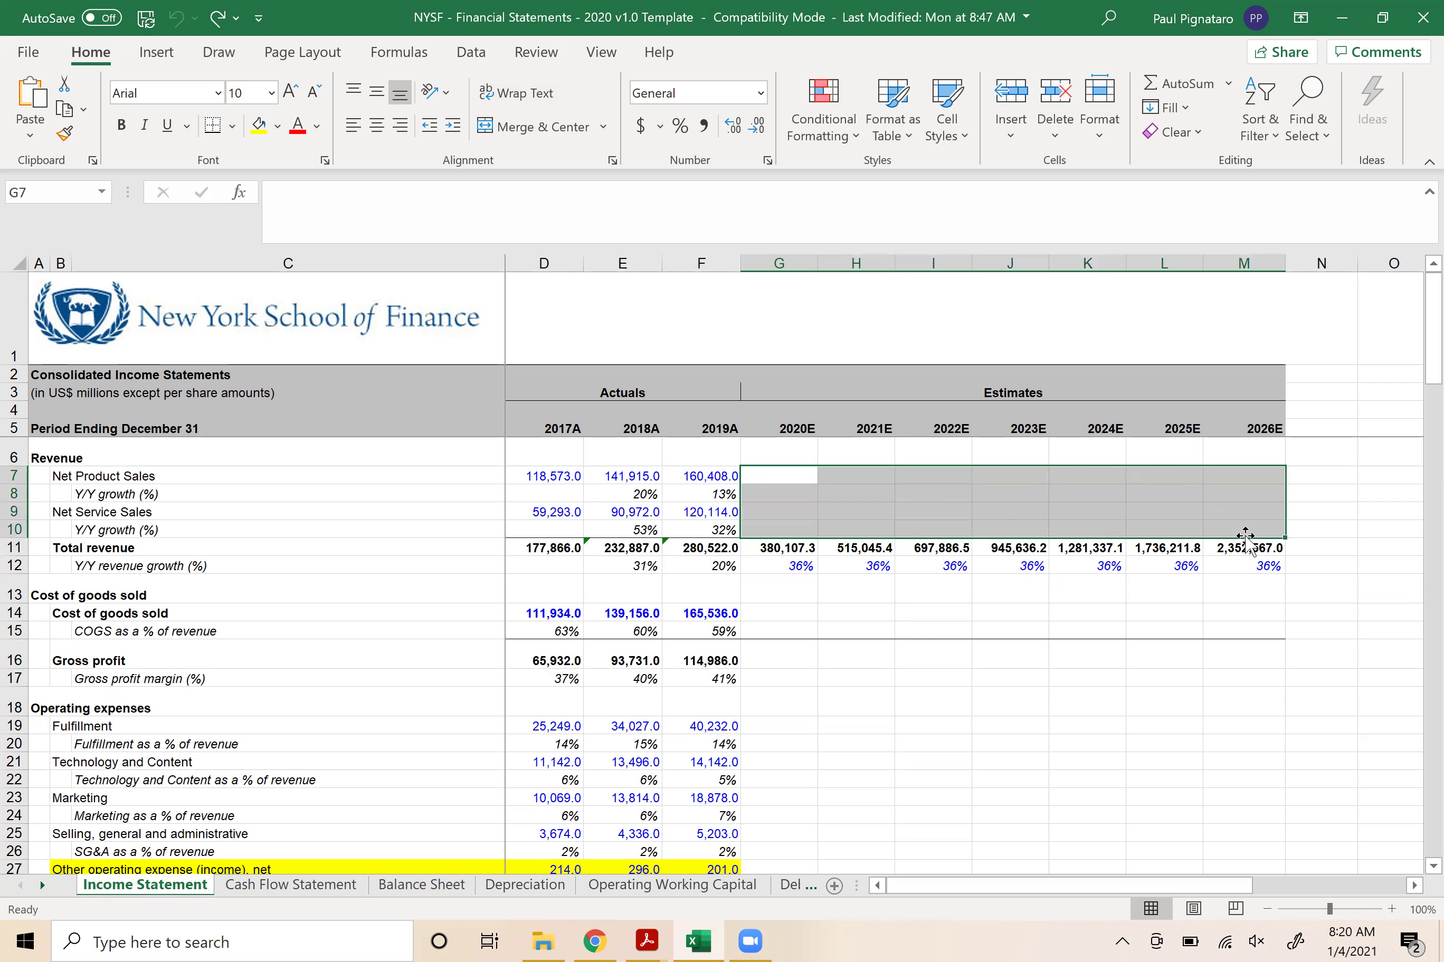
- Clear the projected total revenue and revenue growth for 2020E through 2026E in G11:M12
left_click(770, 552)
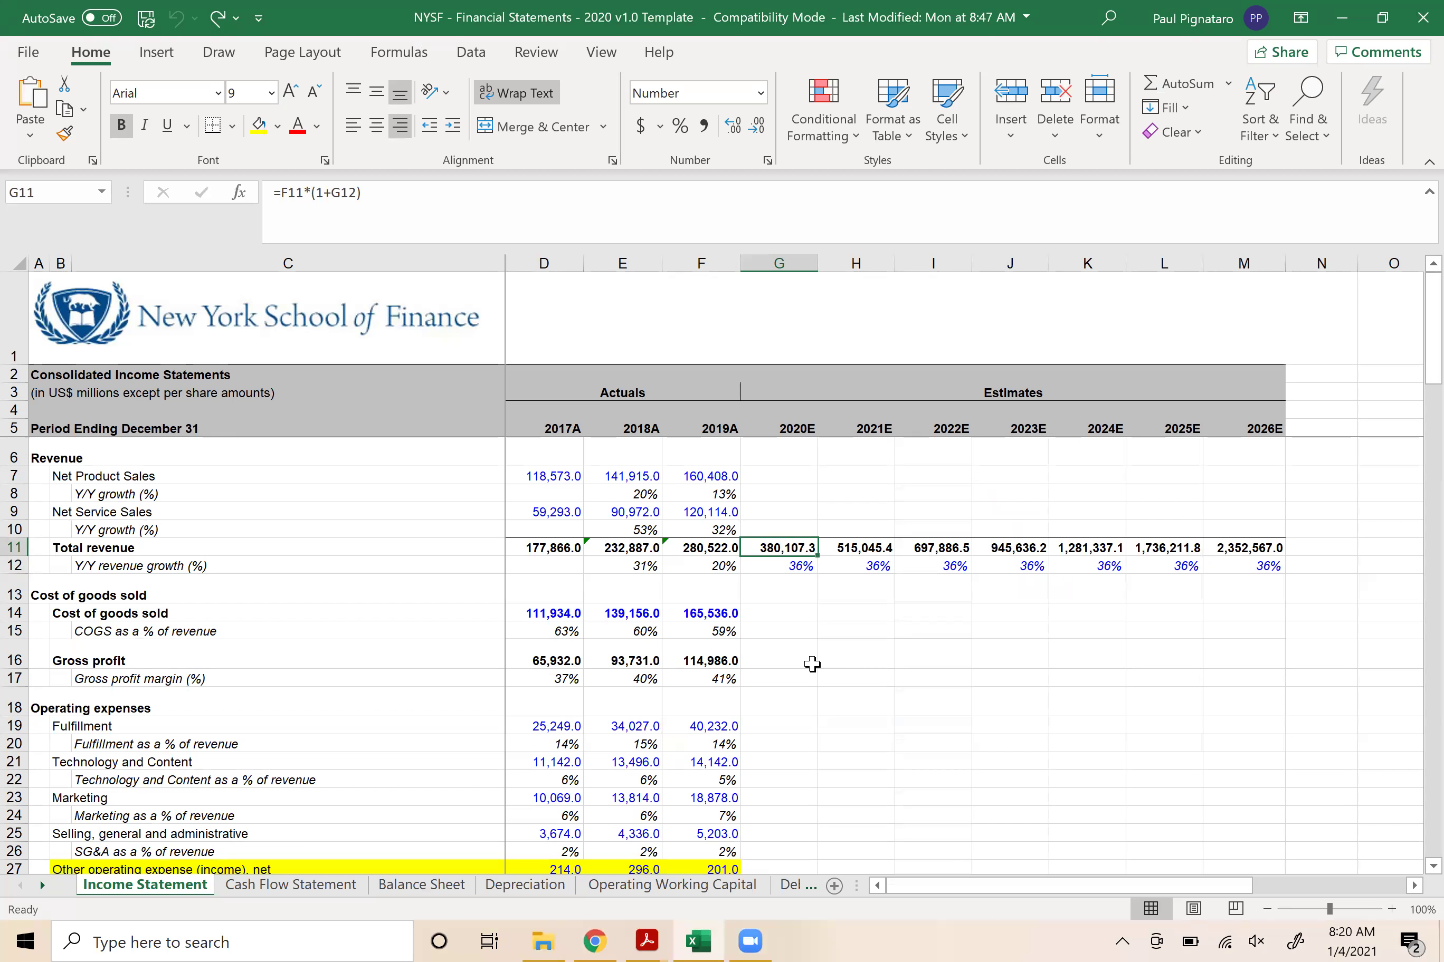
key("Delete")
key("ctrl+z")
key("Delete")
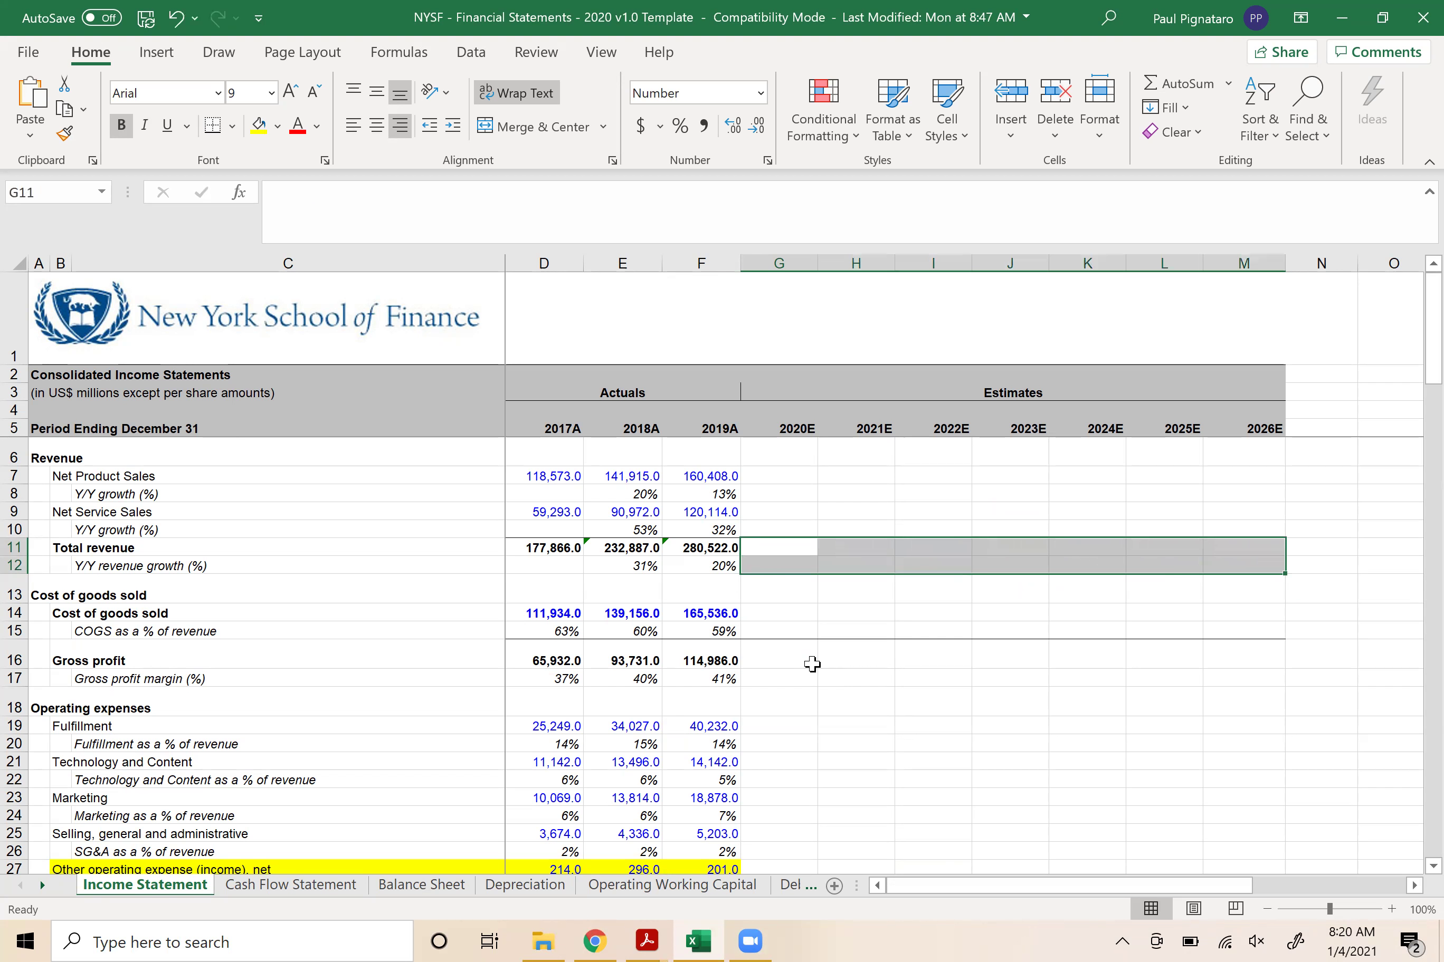
- Check the current-year (2020) sales growth estimate on Yahoo Finance and enter 35.5% as the 2020E revenue growth in G12 of the Excel workbook
key("Up")
key("Up")
key("Up")
key("Left")
key("Down")
key("Down")
key("Down")
key("Down")
key("Right")
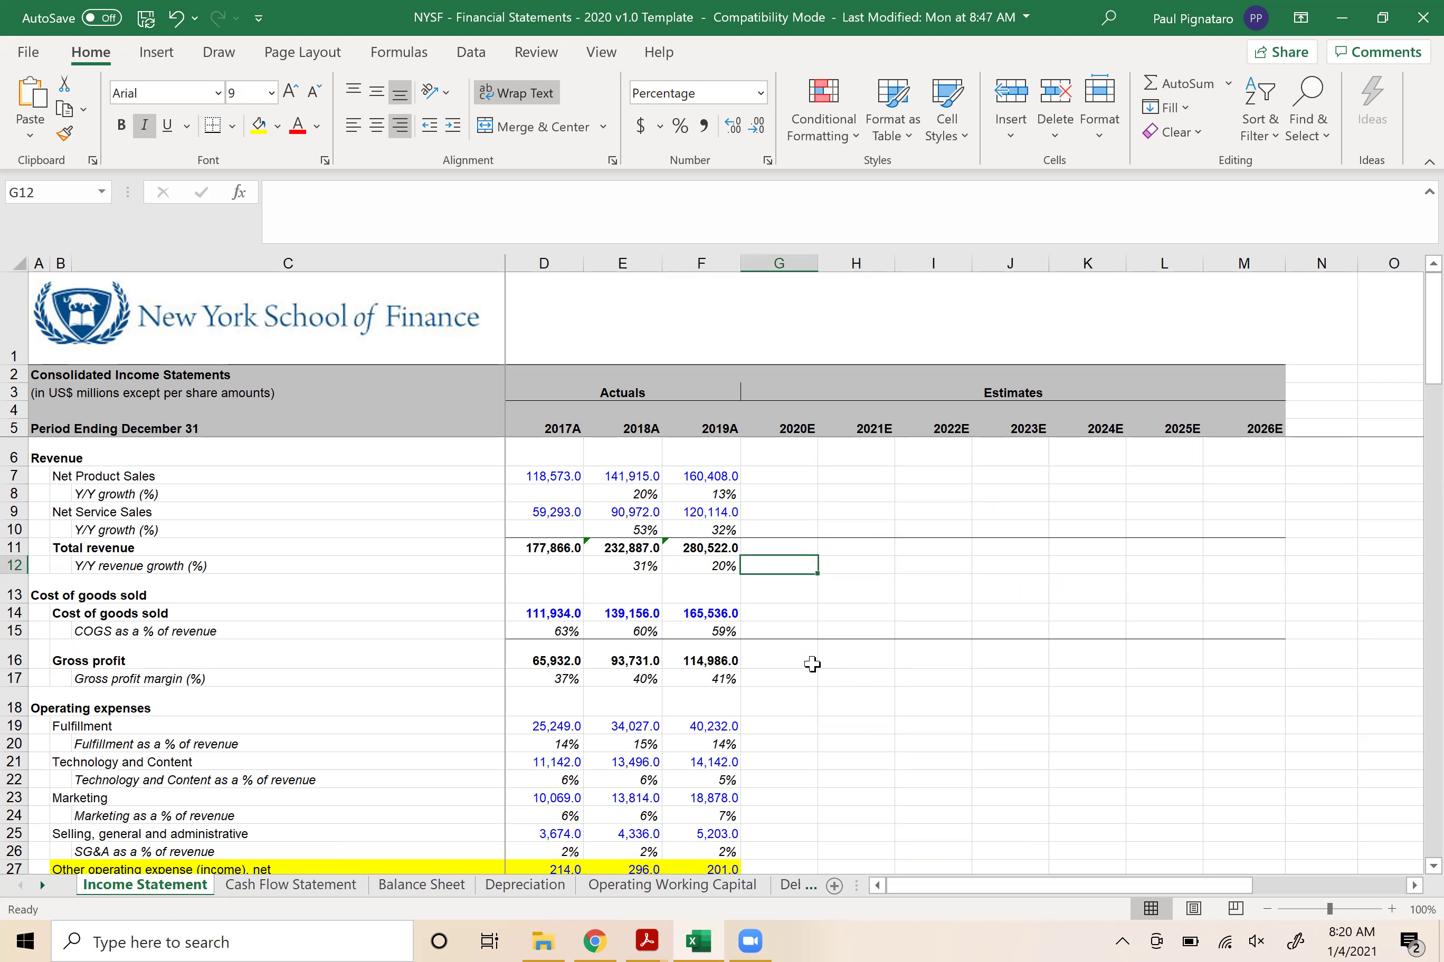
key("alt+Tab")
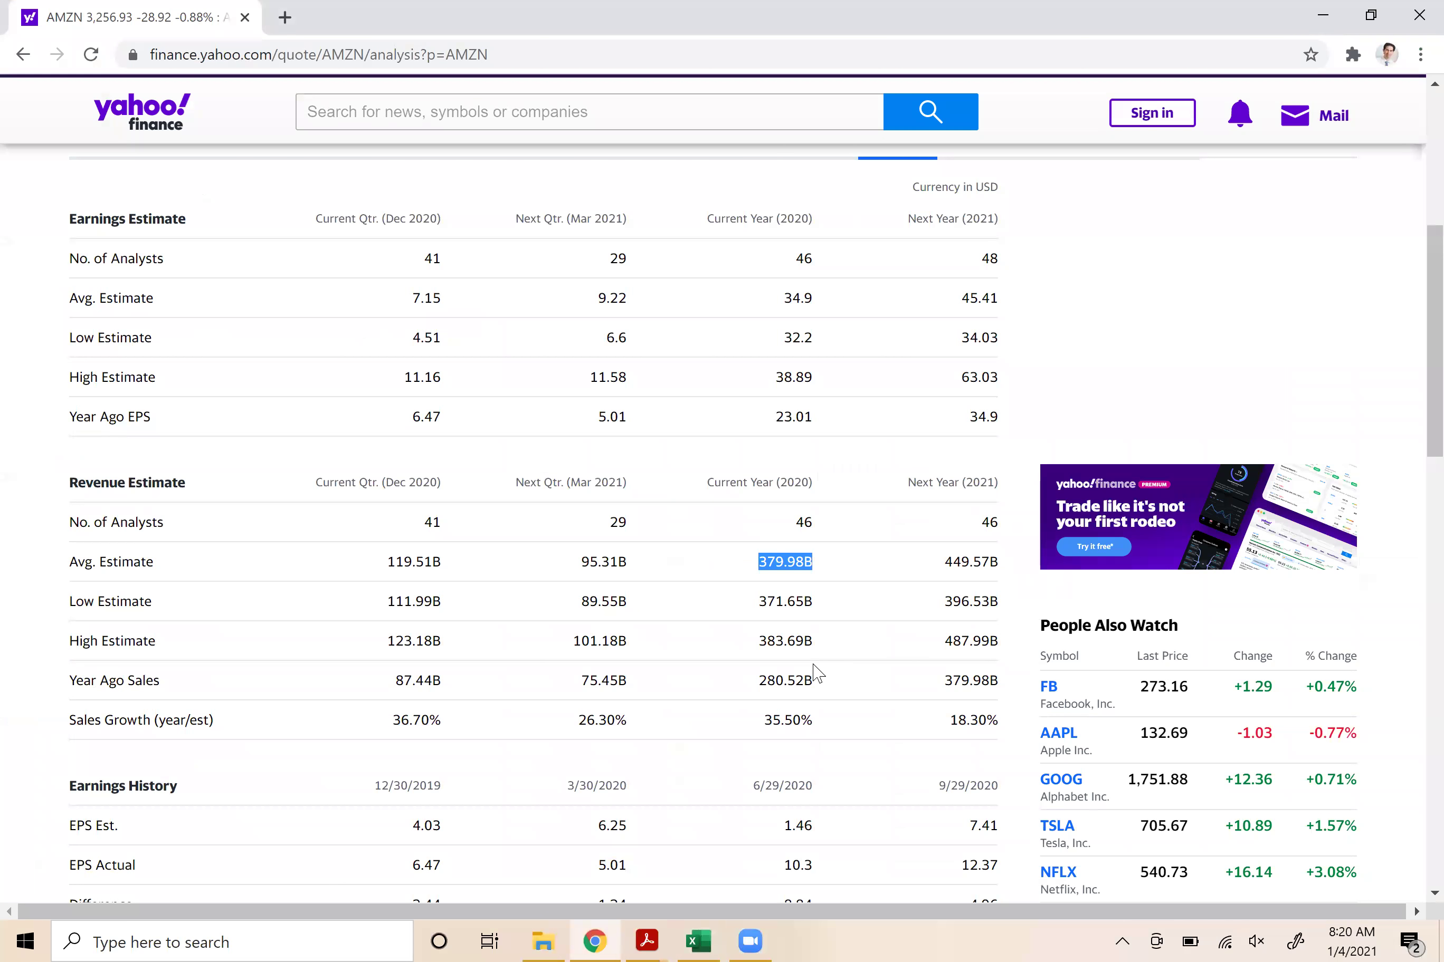
key("alt+Tab")
type("35.5")
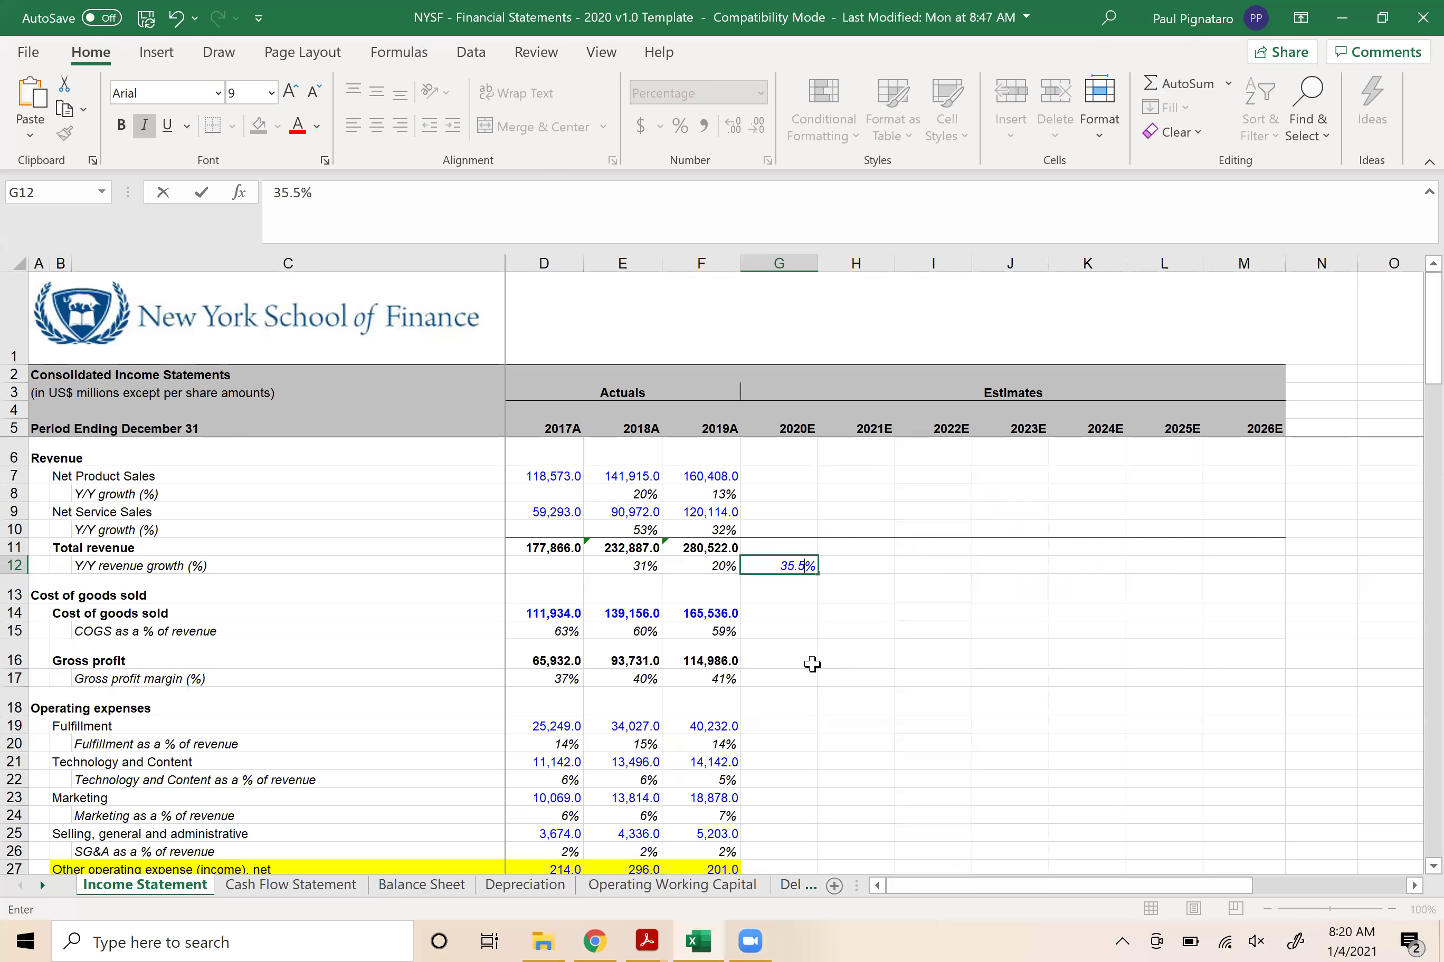
key("Return")
key("Up")
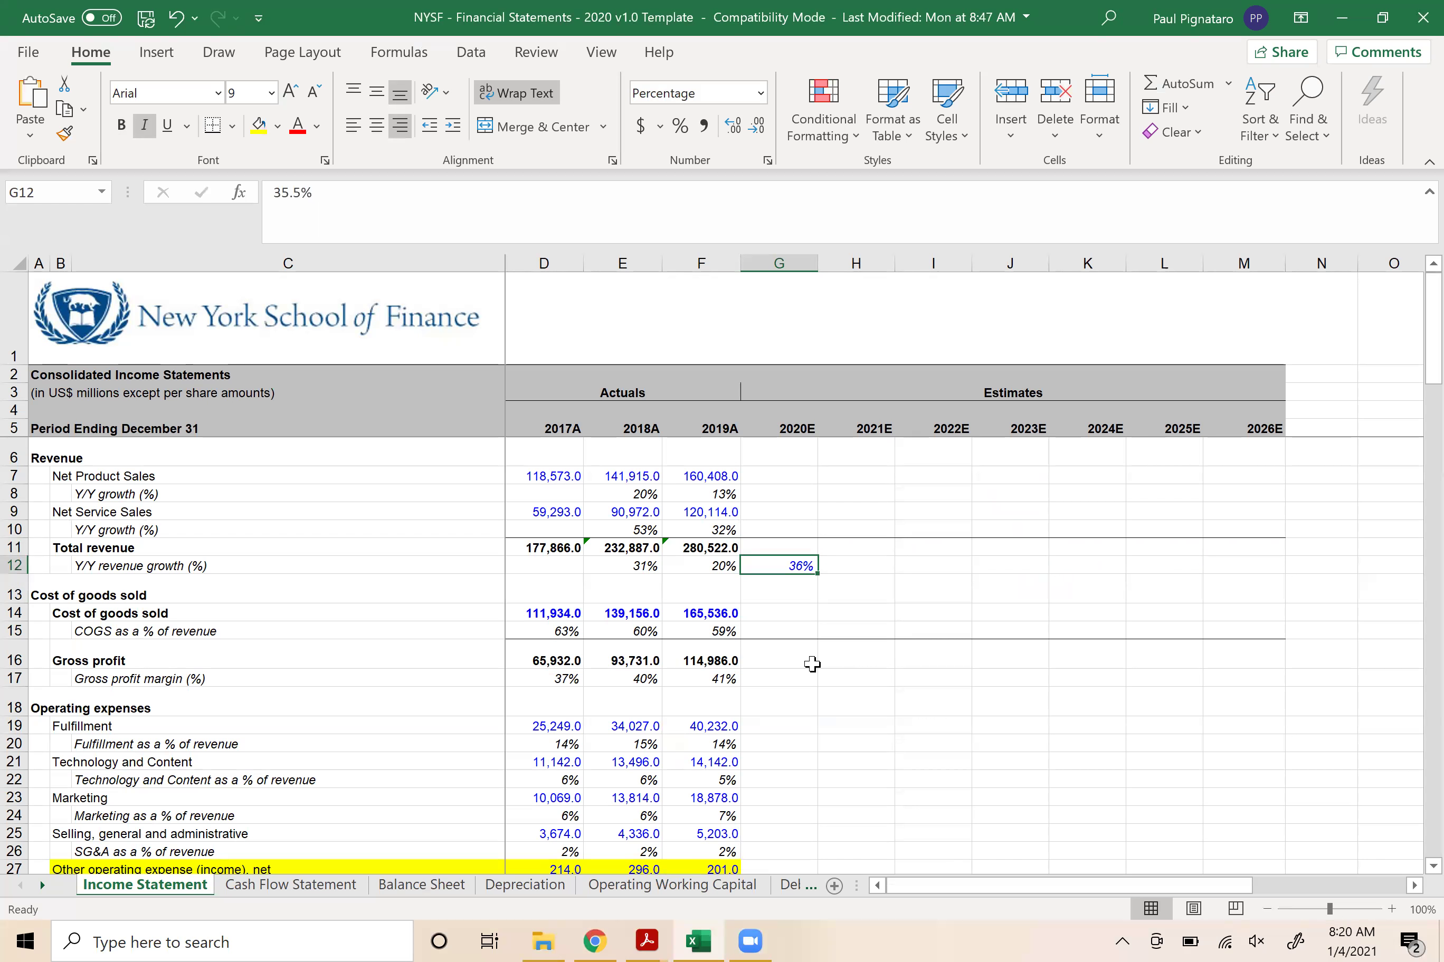
- Calculate 2020E total revenue in G11 with the formula =F11*(1+G12)
key("Up")
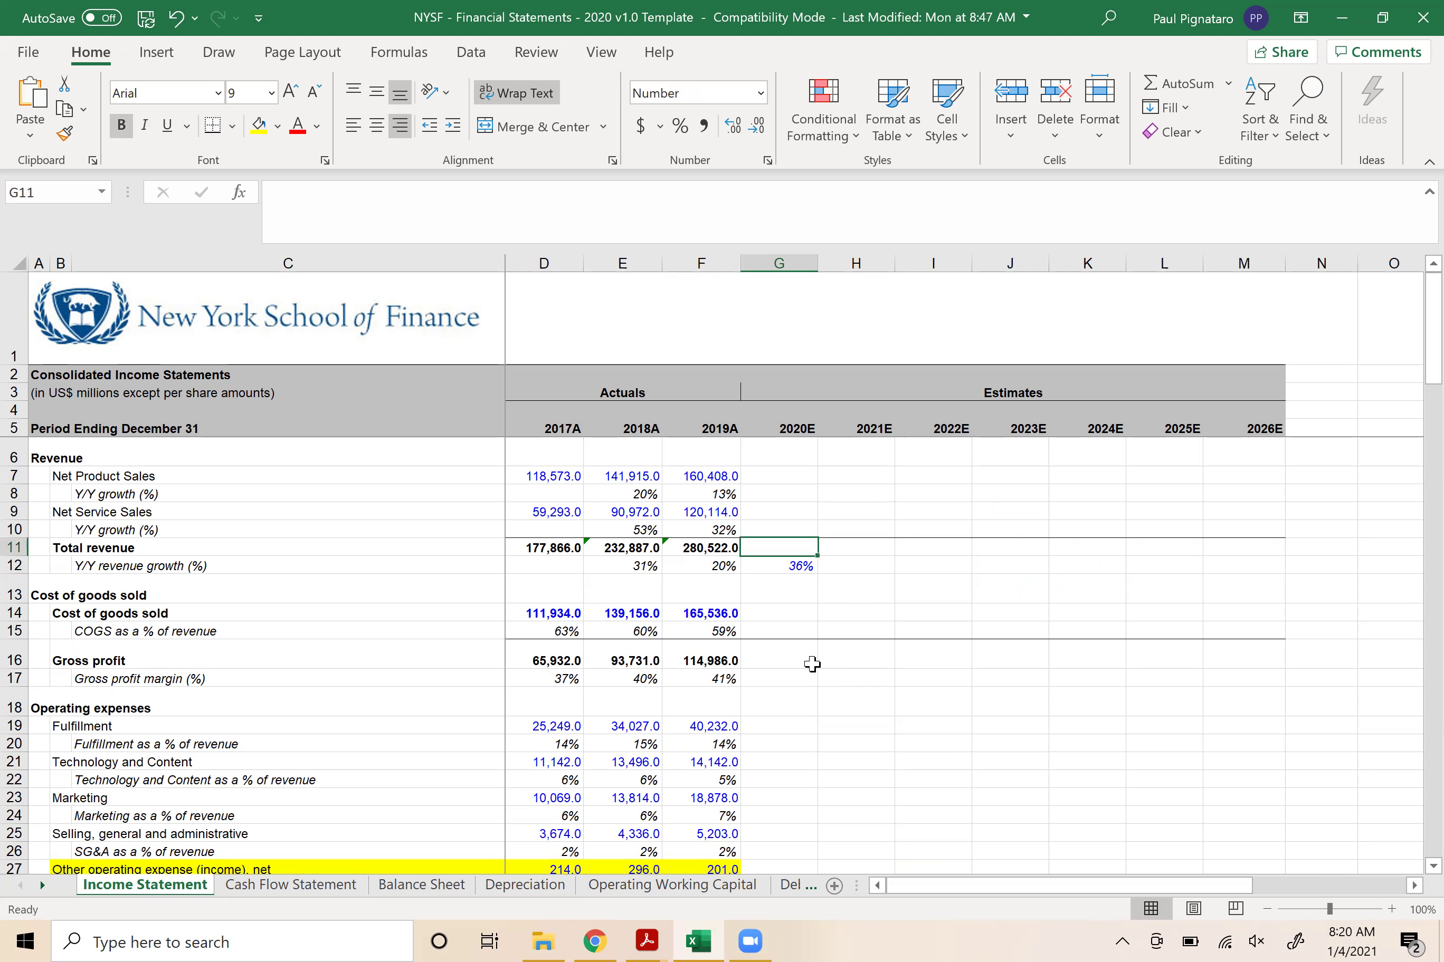
type("=")
key("Left")
type("*")
type("(!")
type("+")
key("Down")
type(")")
key("Return")
key("Up")
- Fill the 2020E total revenue formula and growth rate in G11:G12 across to 2026E in column M
key("shift+Down")
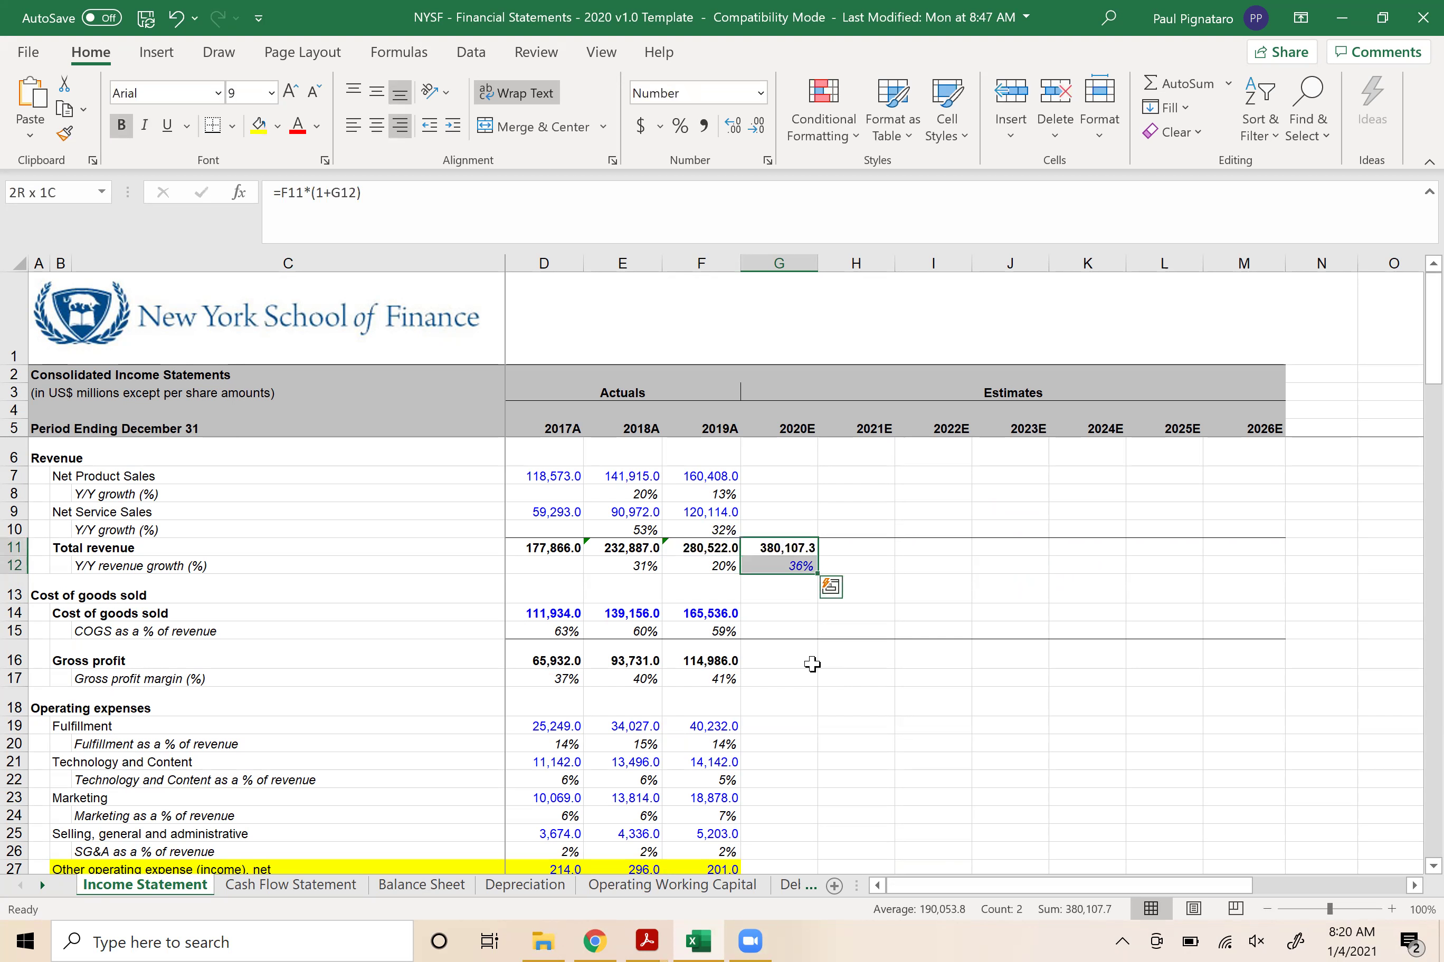
key("shift+Right")
key("shift+Right")
key("shift+Right")
key("shift+Right")
key("shift+Right")
key("shift+Right")
key("ctrl+r")
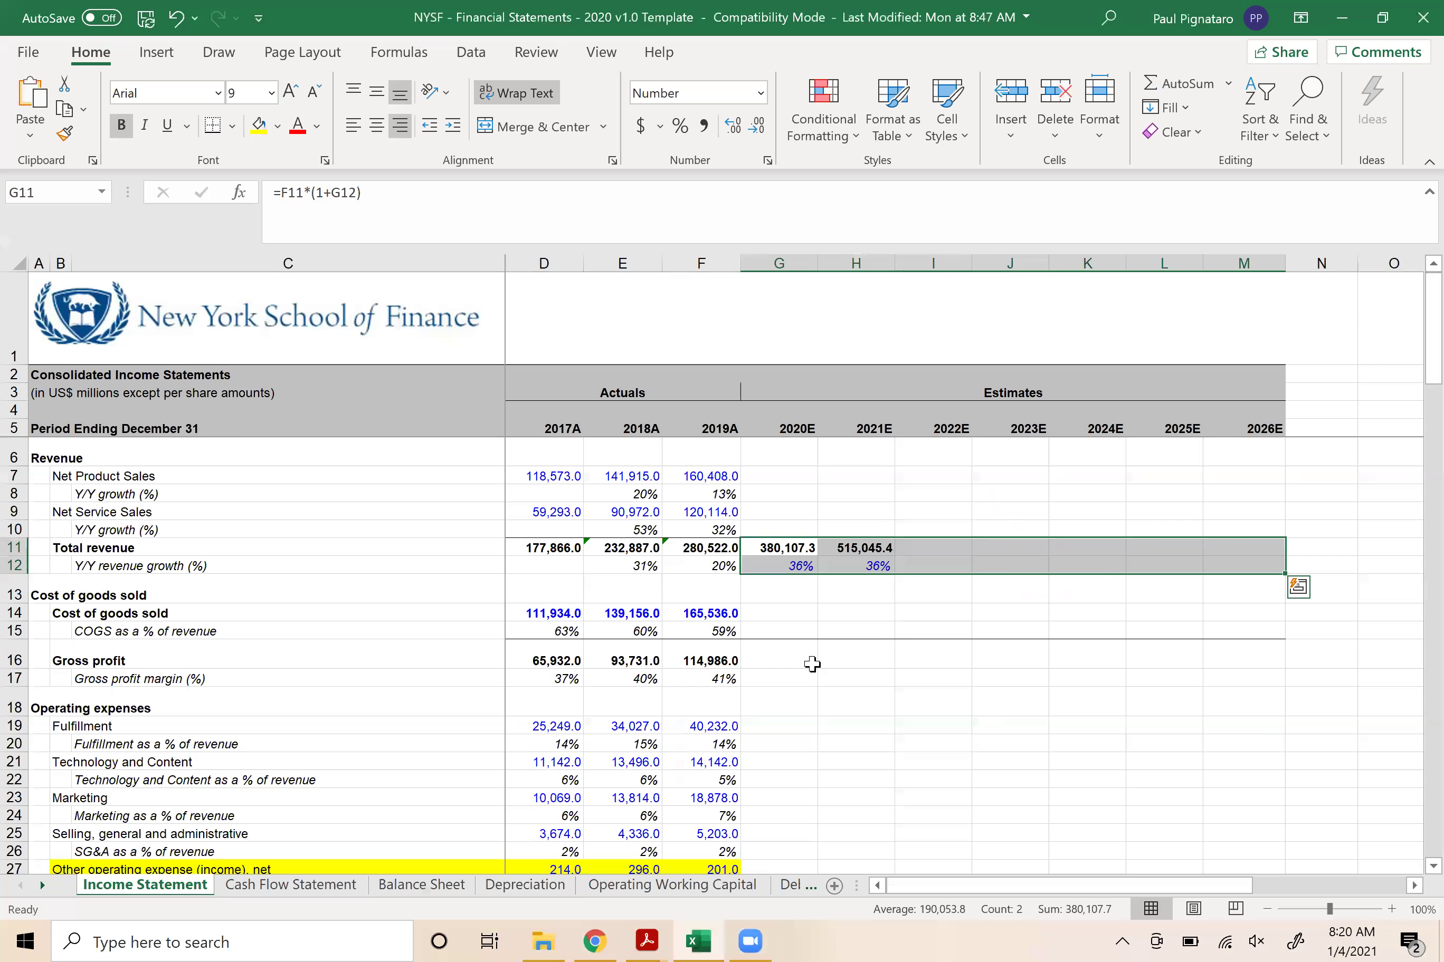
key("Right")
key("Left")
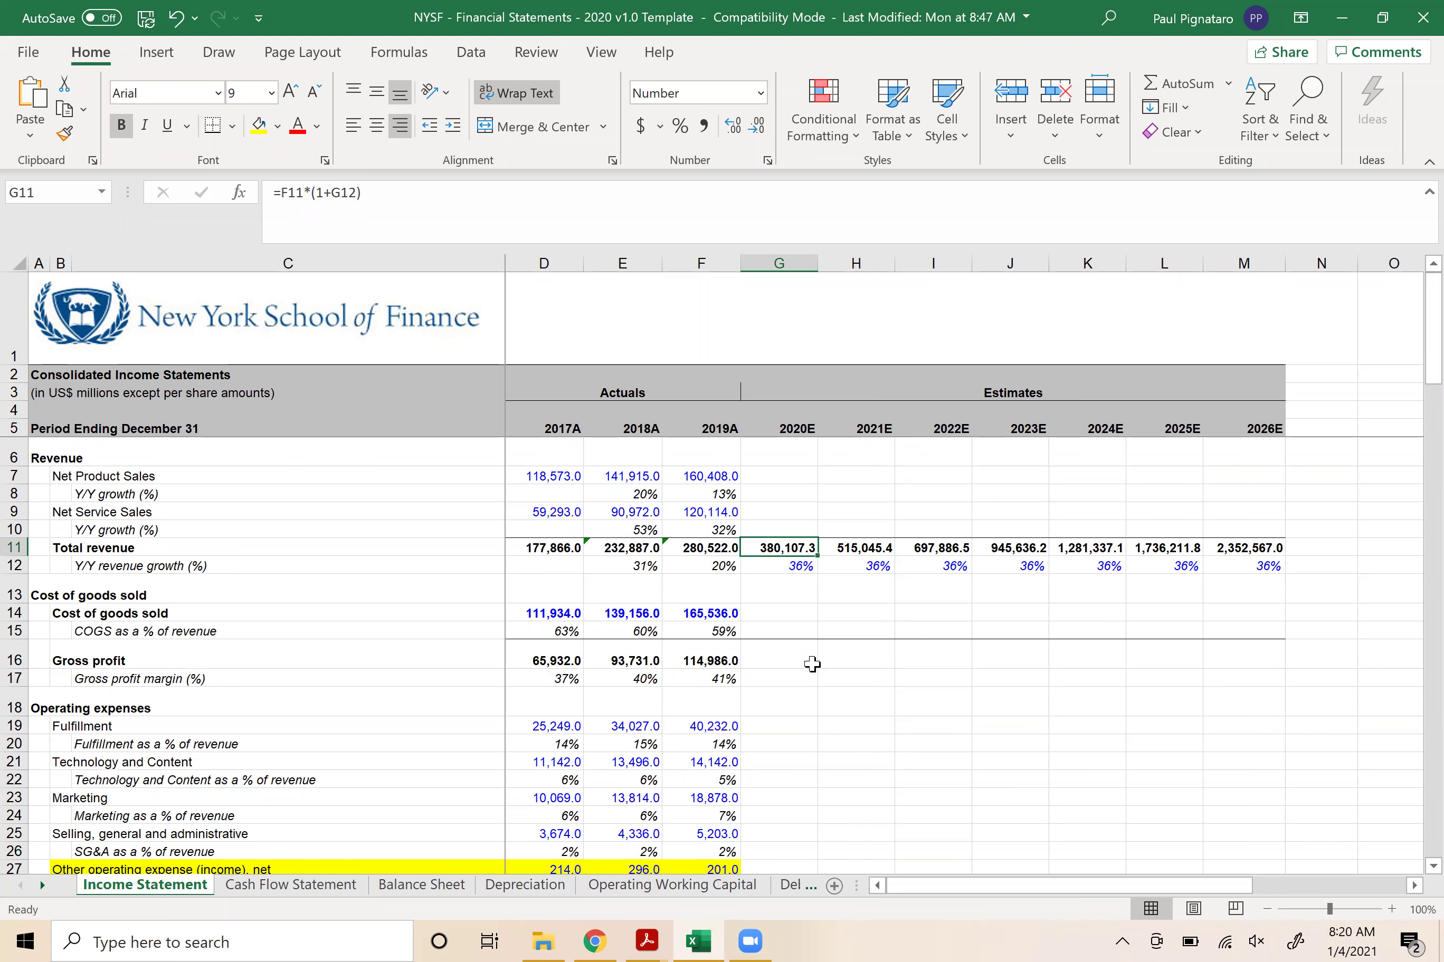
- Look up the next-year (2021) sales growth on Yahoo Finance and set the 2021E revenue growth in H12 of the Excel workbook to 18.3%
key("alt+Tab")
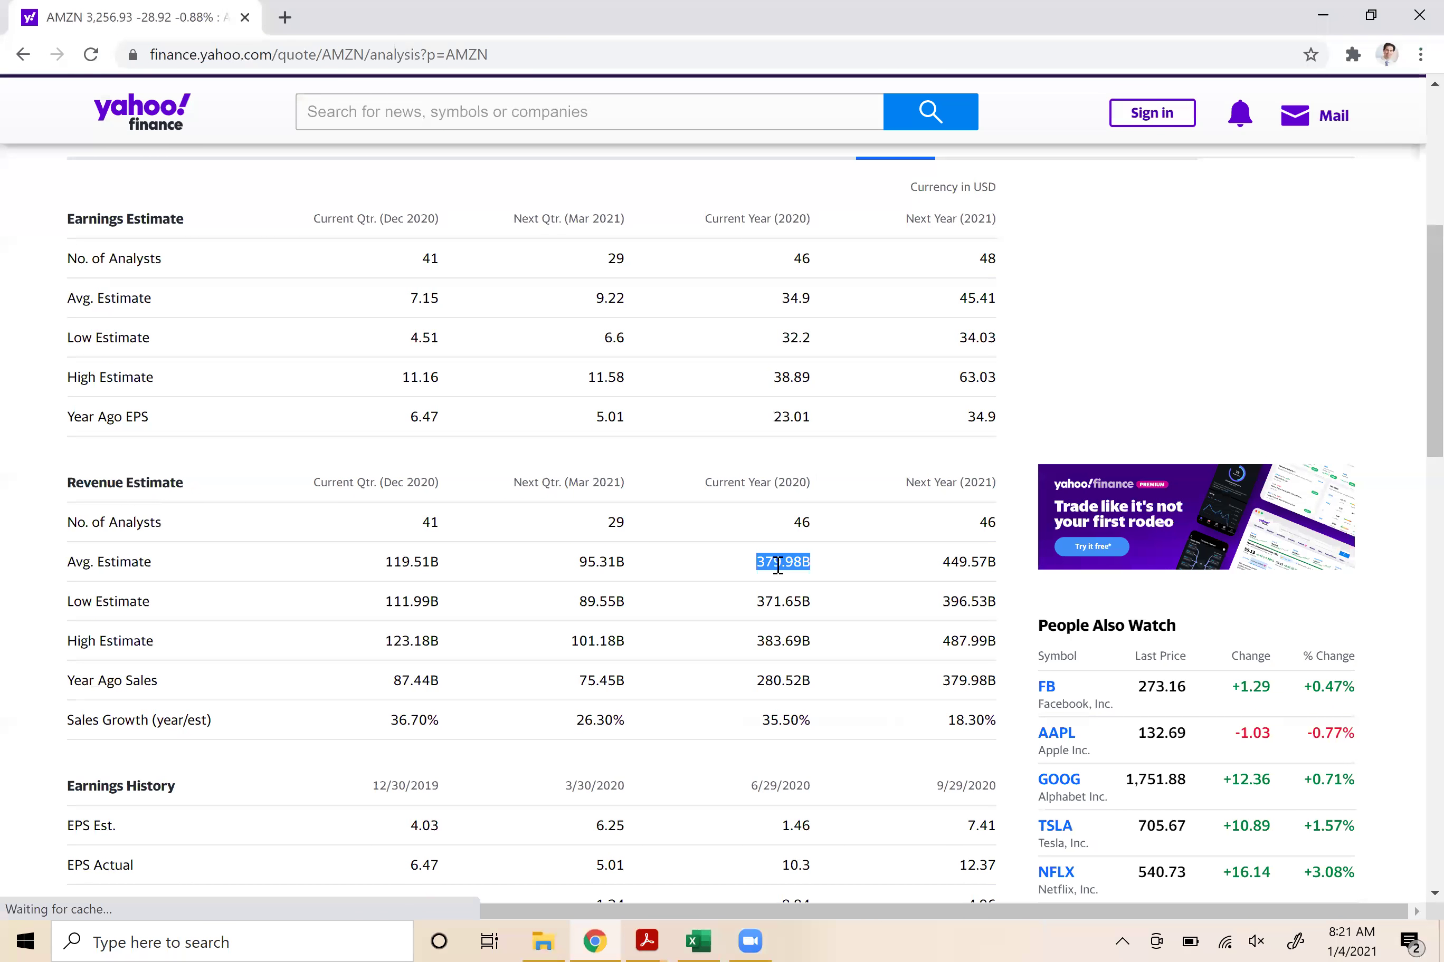
left_click(948, 723)
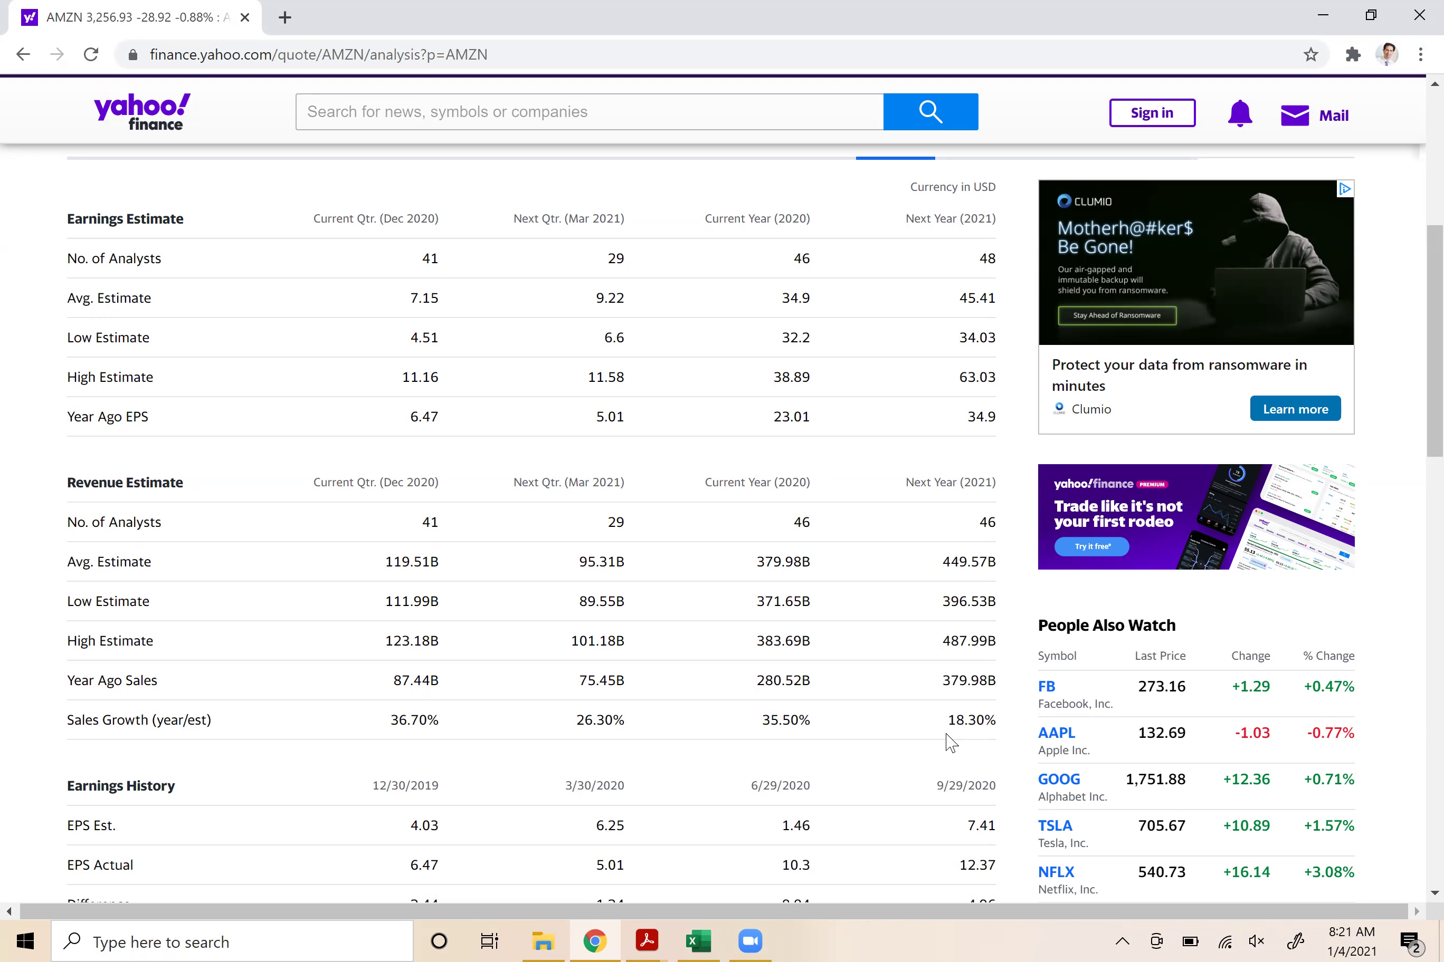
key("alt+Tab")
key("Right")
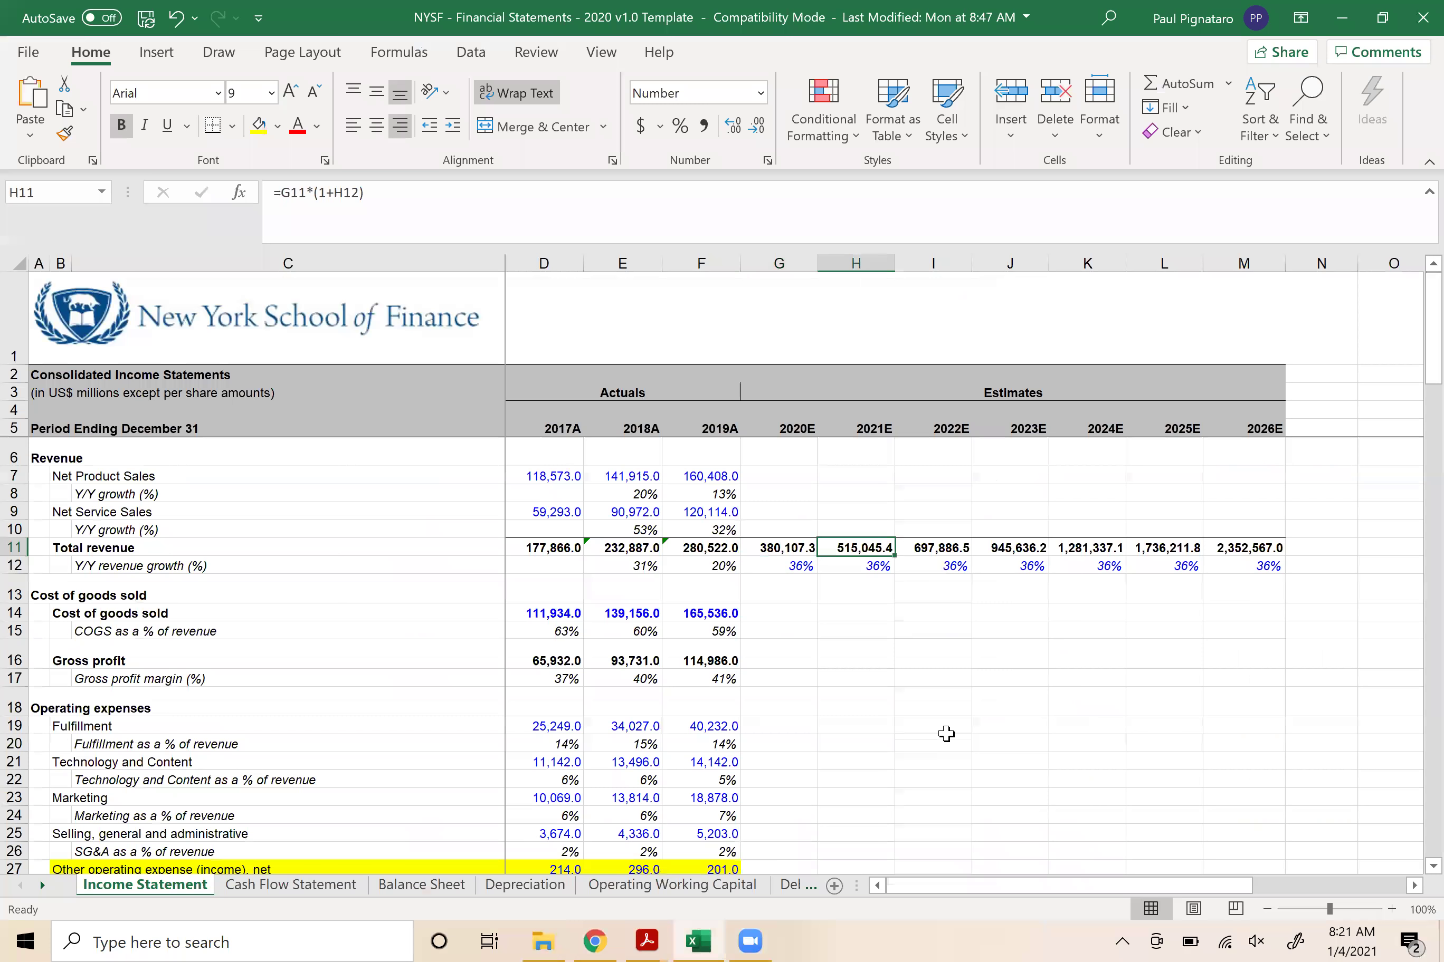
key("Down")
type("18.3")
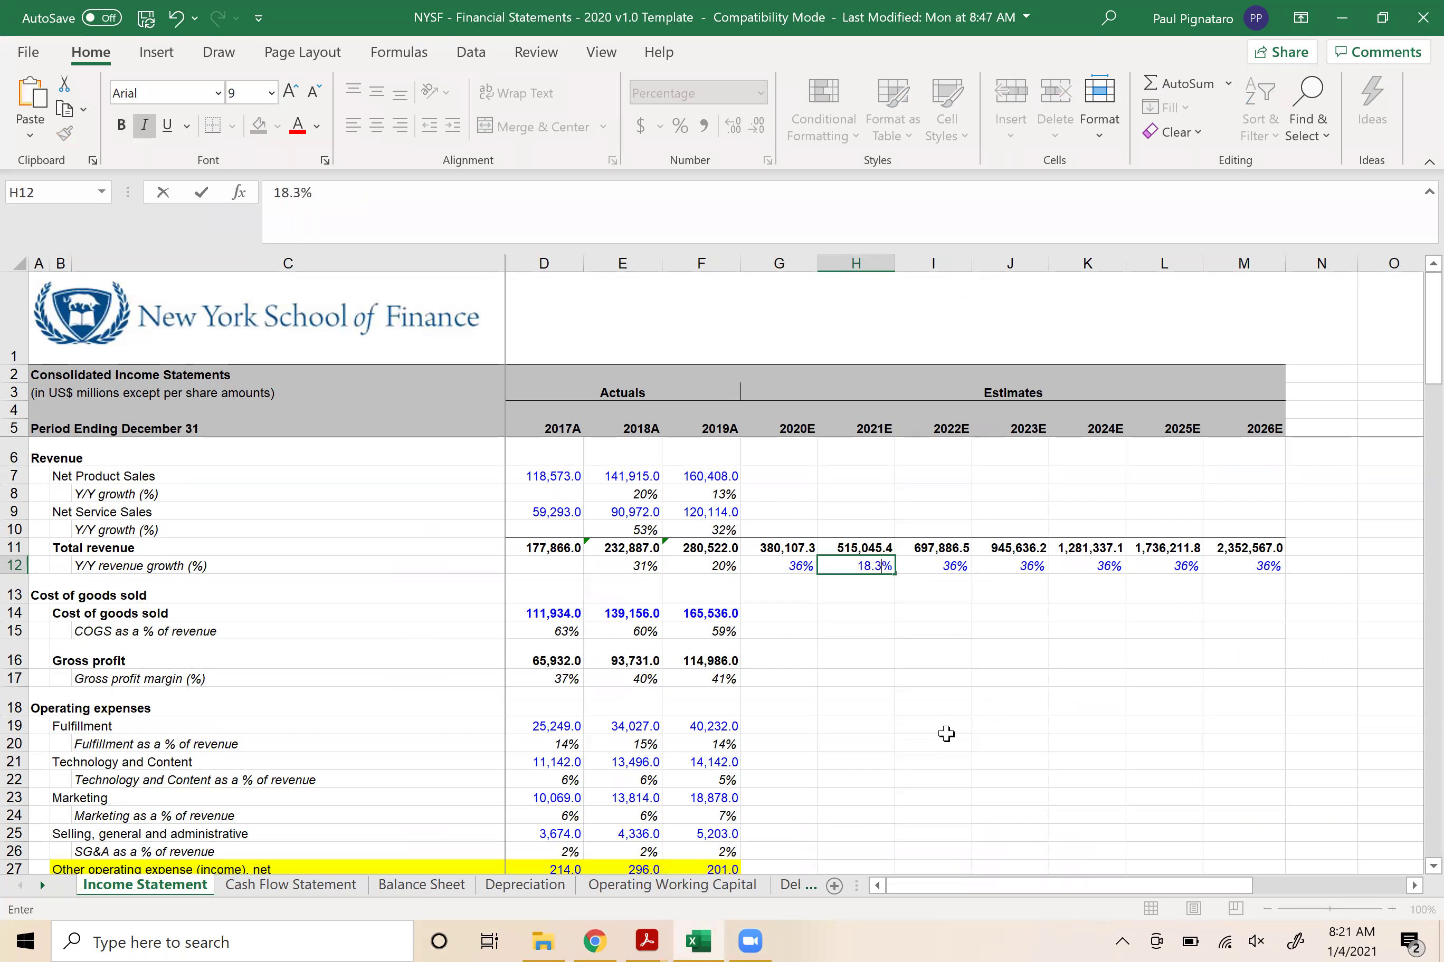
key("ctrl+Return")
key("Up")
key("Down")
- Format the revenue growth percentages in E12:M12 to show one decimal place
key("Left")
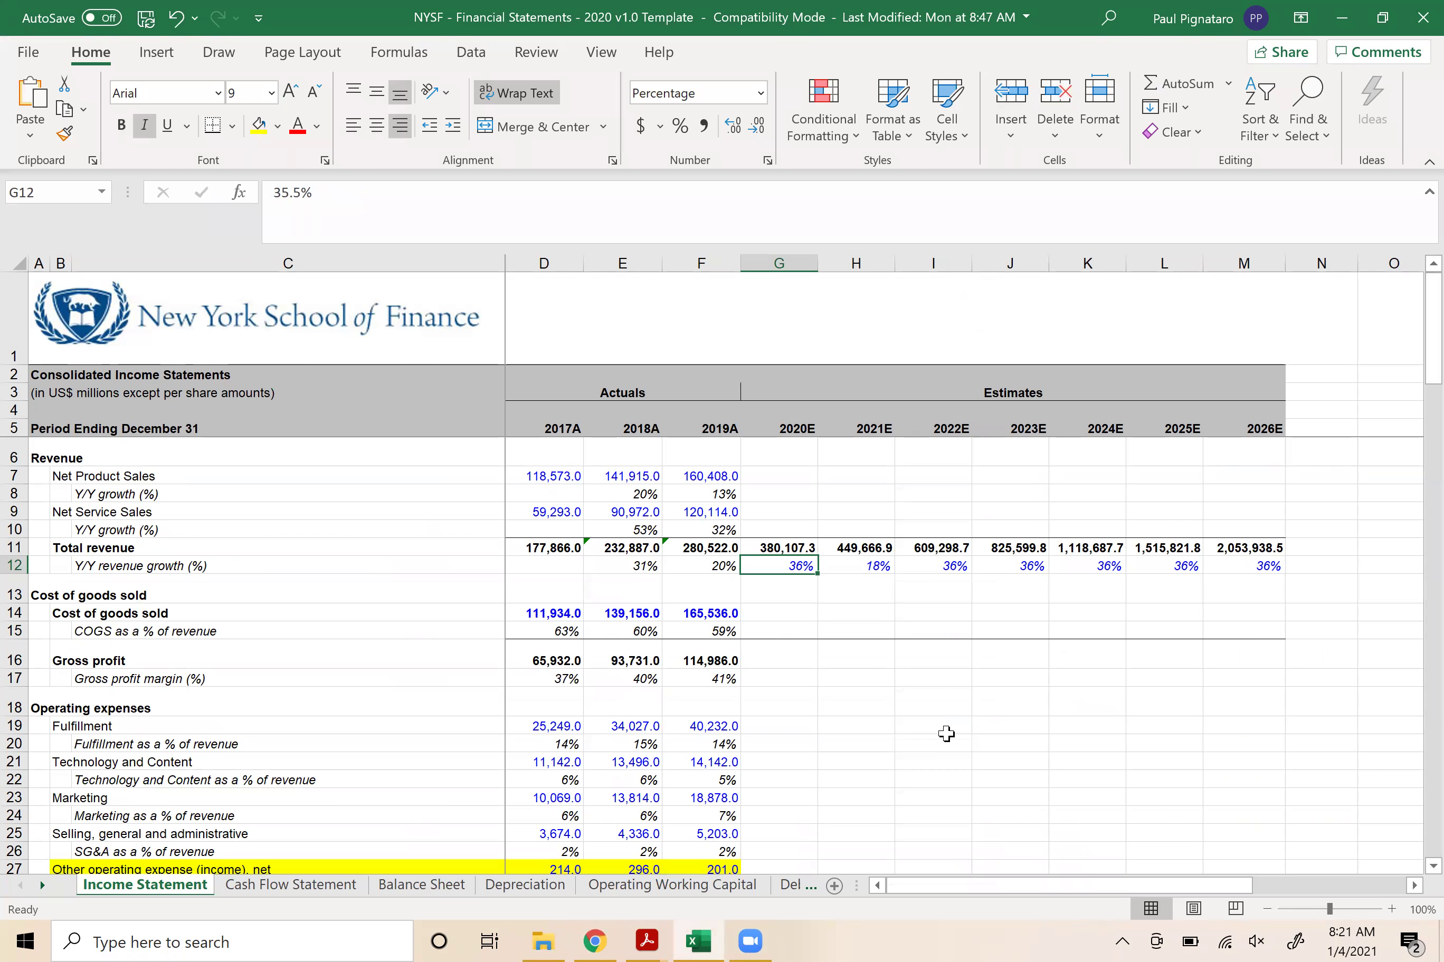
key("Left")
key("Left")
key("Right")
key("Right")
key("Left")
key("Left")
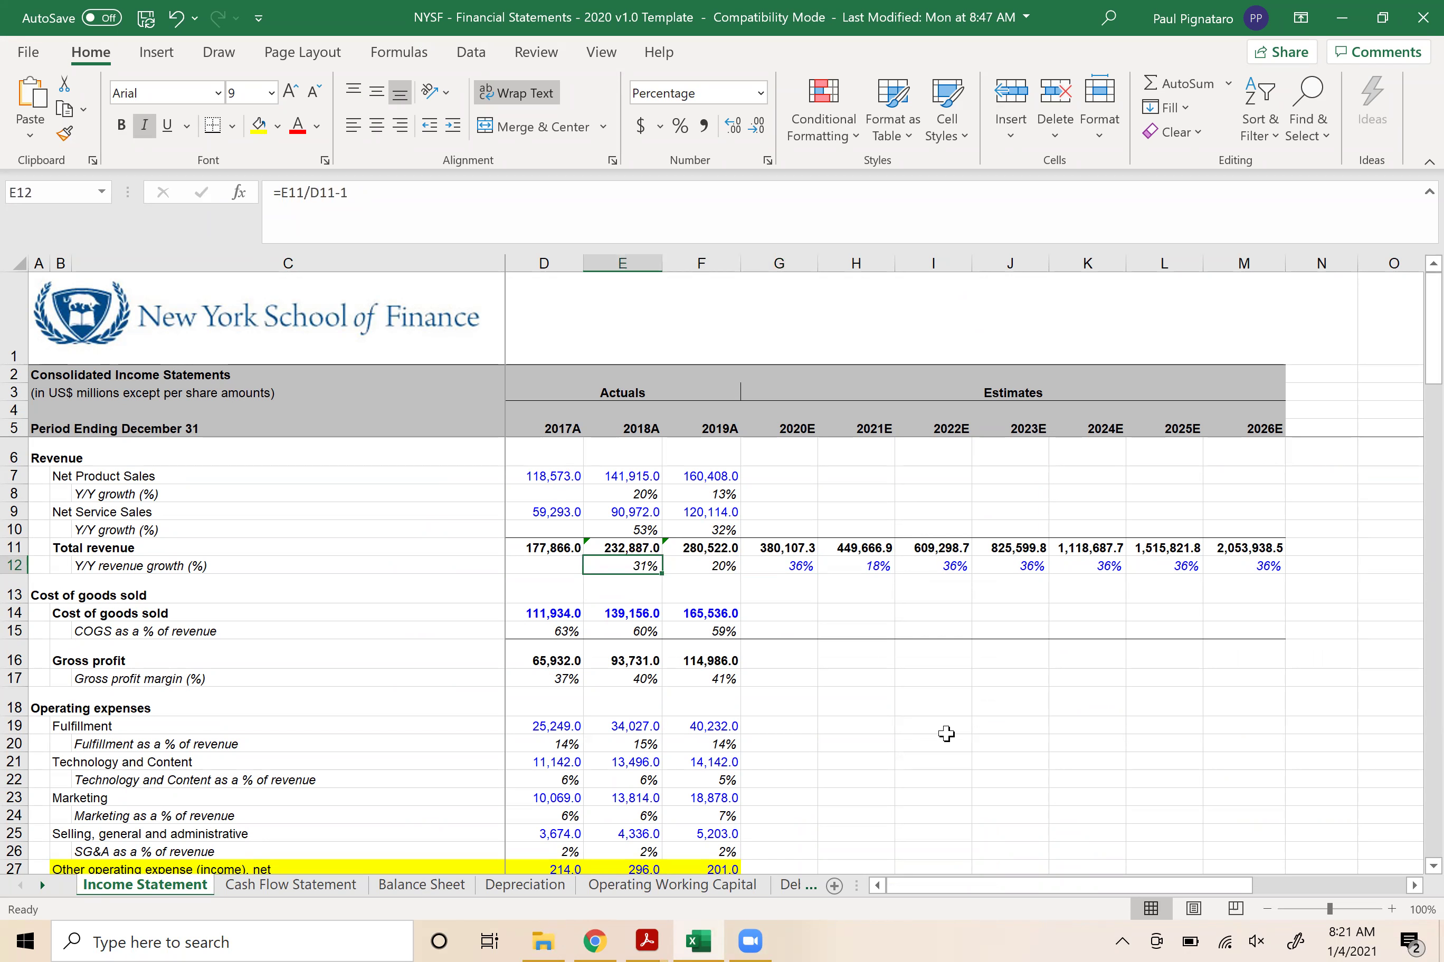
key("shift+Right")
key("shift+Right")
key("shift+Right")
key("shift+Right")
key("shift+Right")
key("shift+Right")
key("shift+Right")
key("shift+Right")
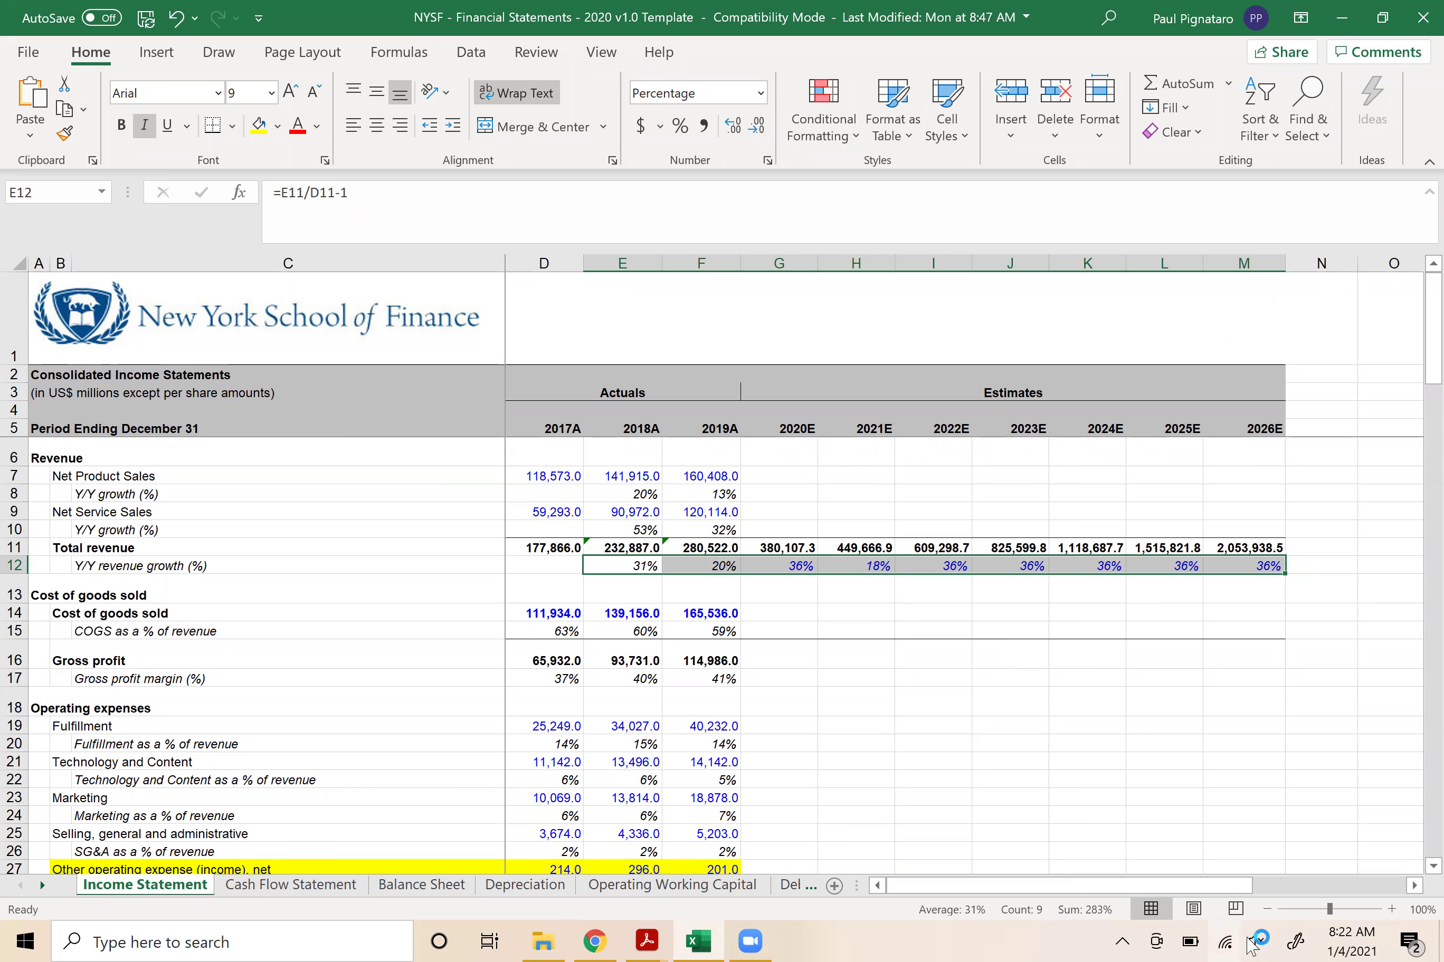
key("ctrl+1")
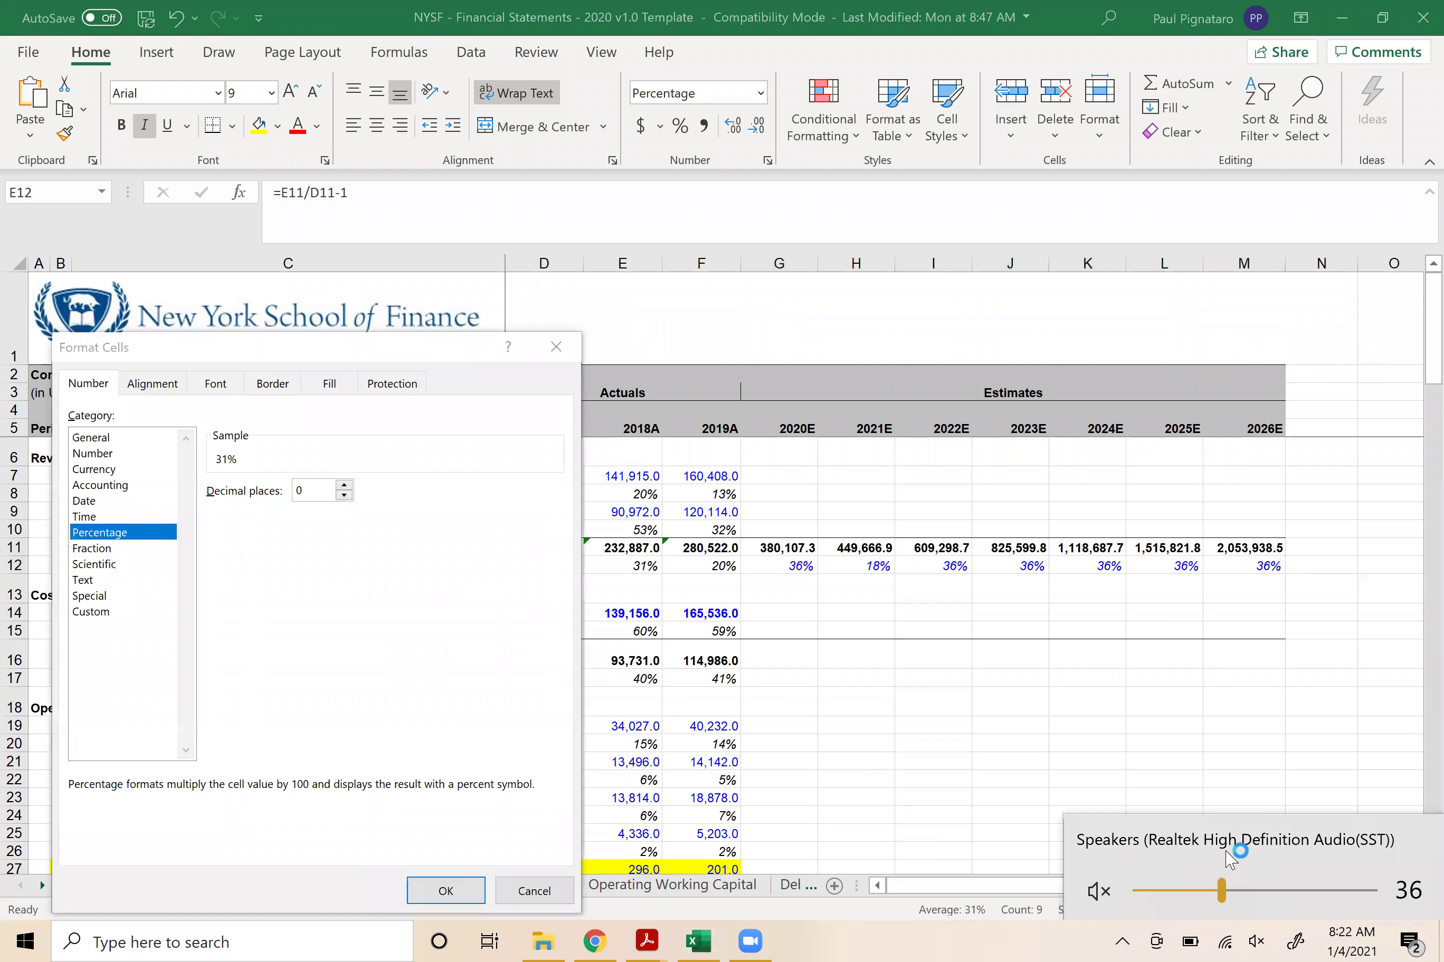
left_click_drag(1261, 894, 1193, 894)
left_click(308, 347)
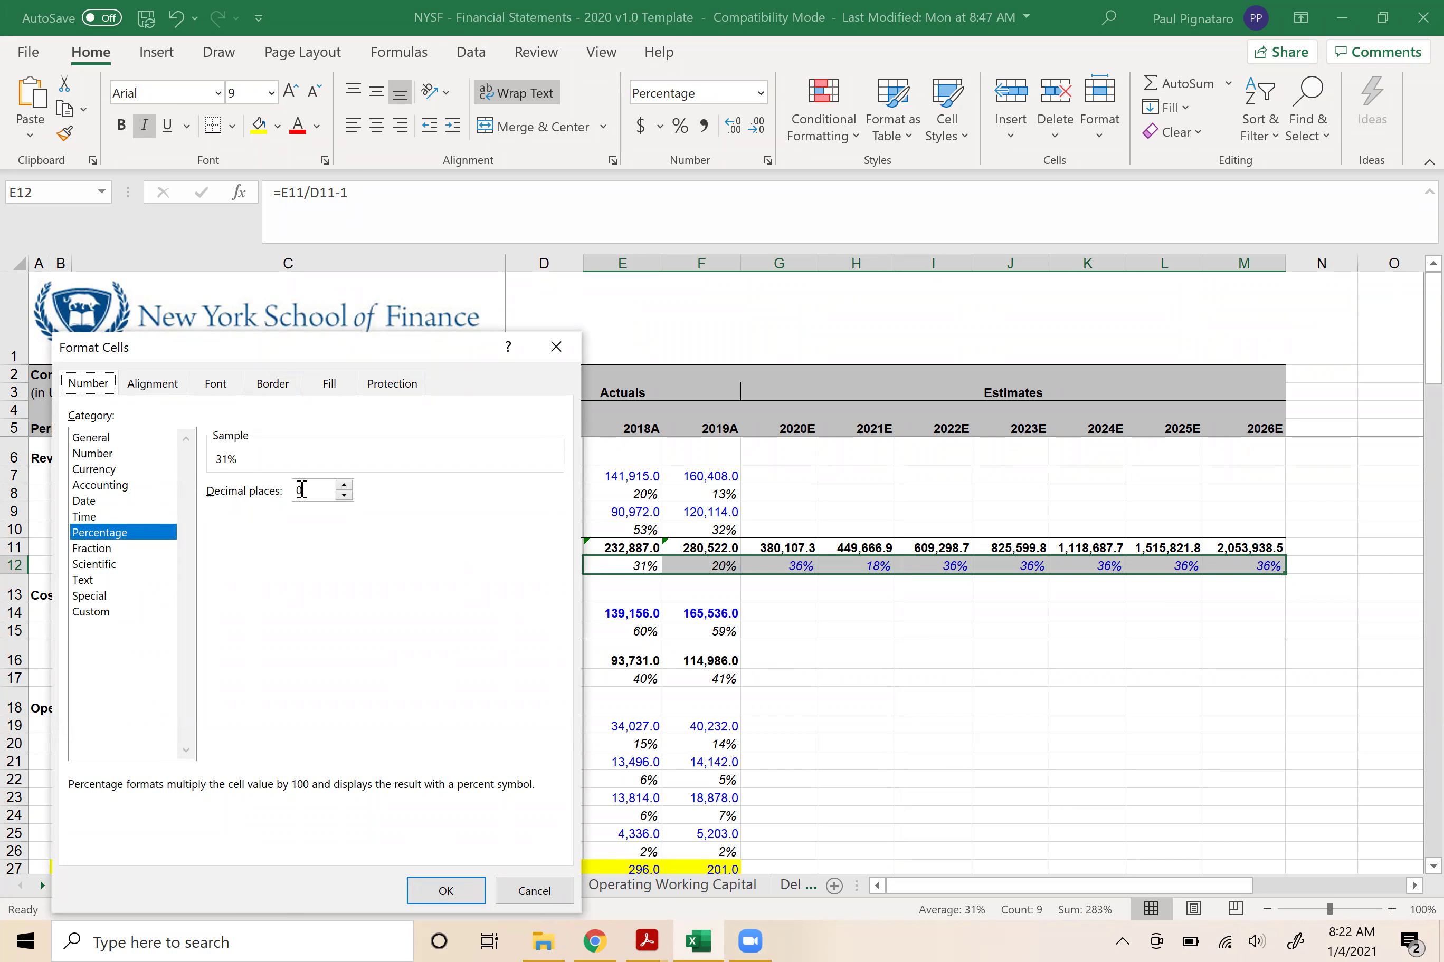
left_click(343, 485)
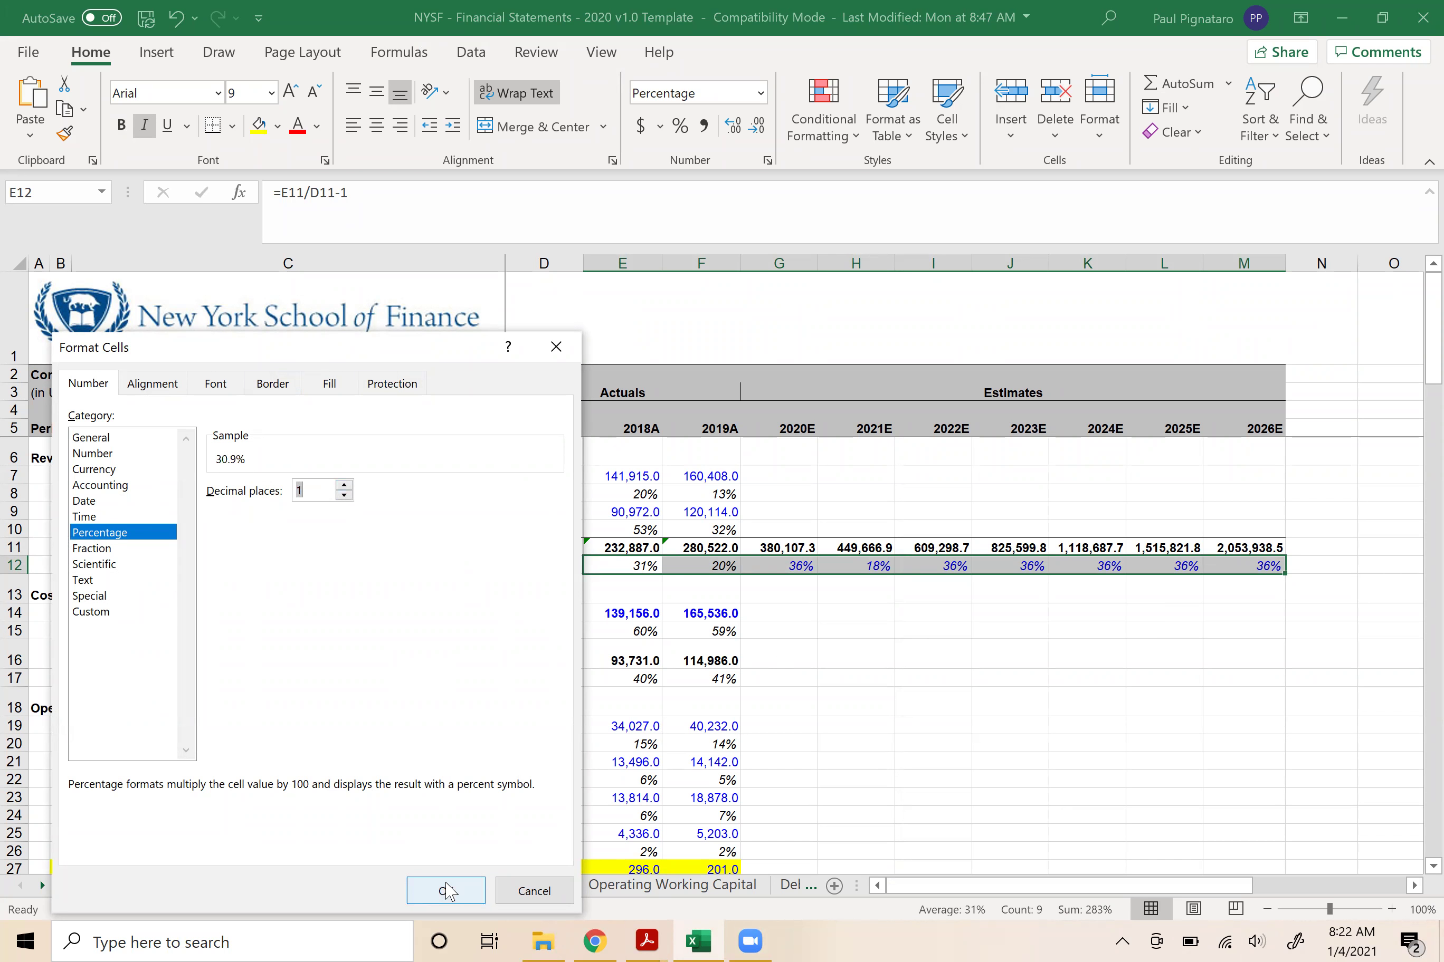
left_click(446, 890)
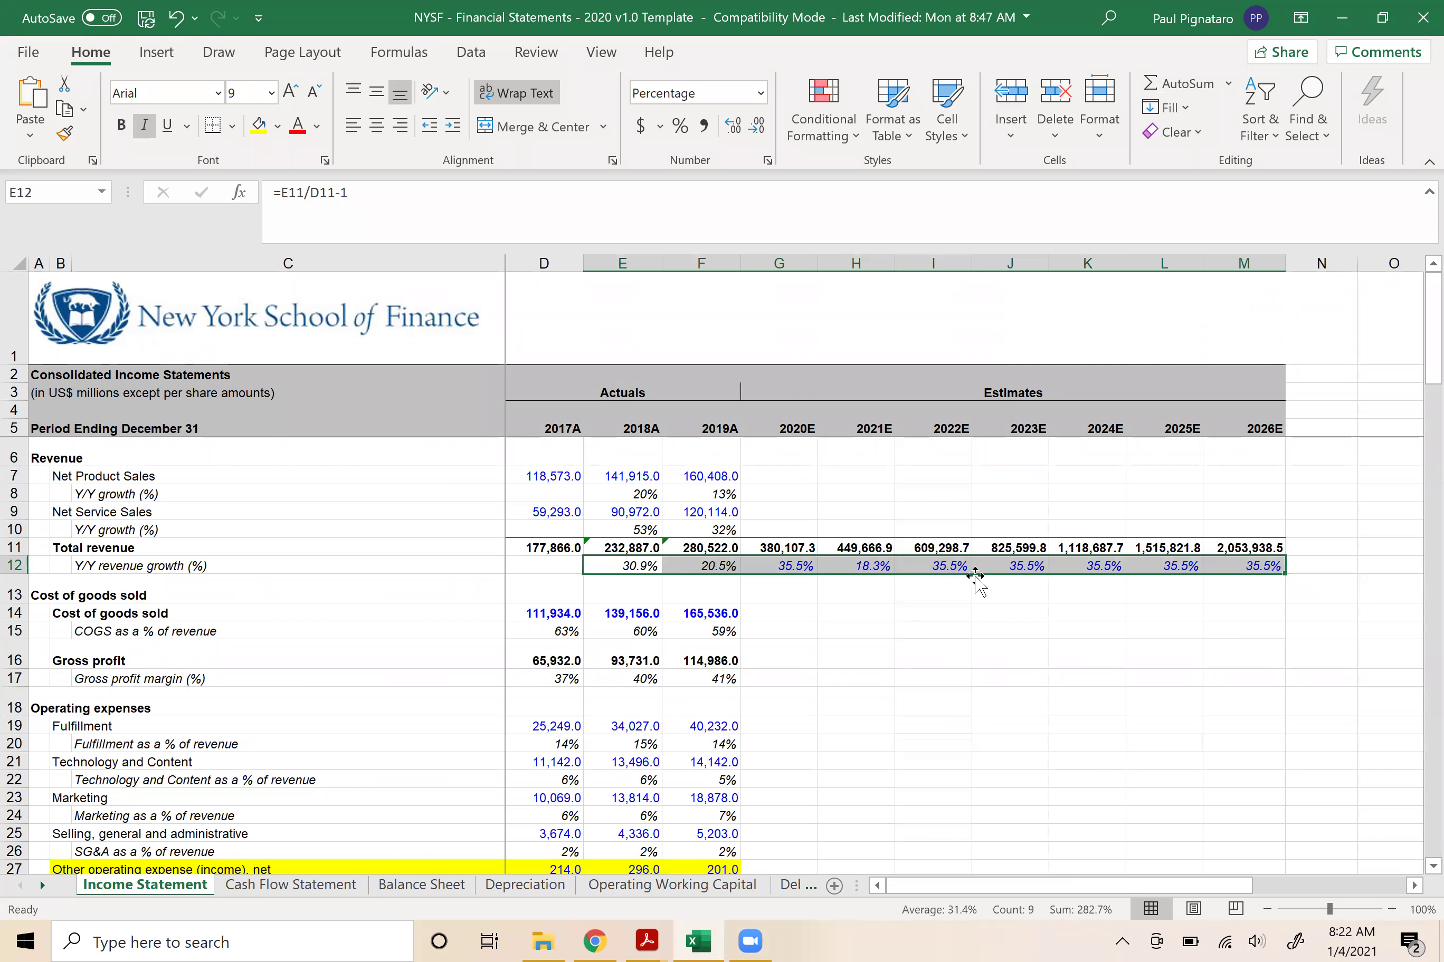
- Compare the 2021E total revenue in H11 with Yahoo Finance's next-year average revenue estimate and return to the Excel workbook
left_click(853, 565)
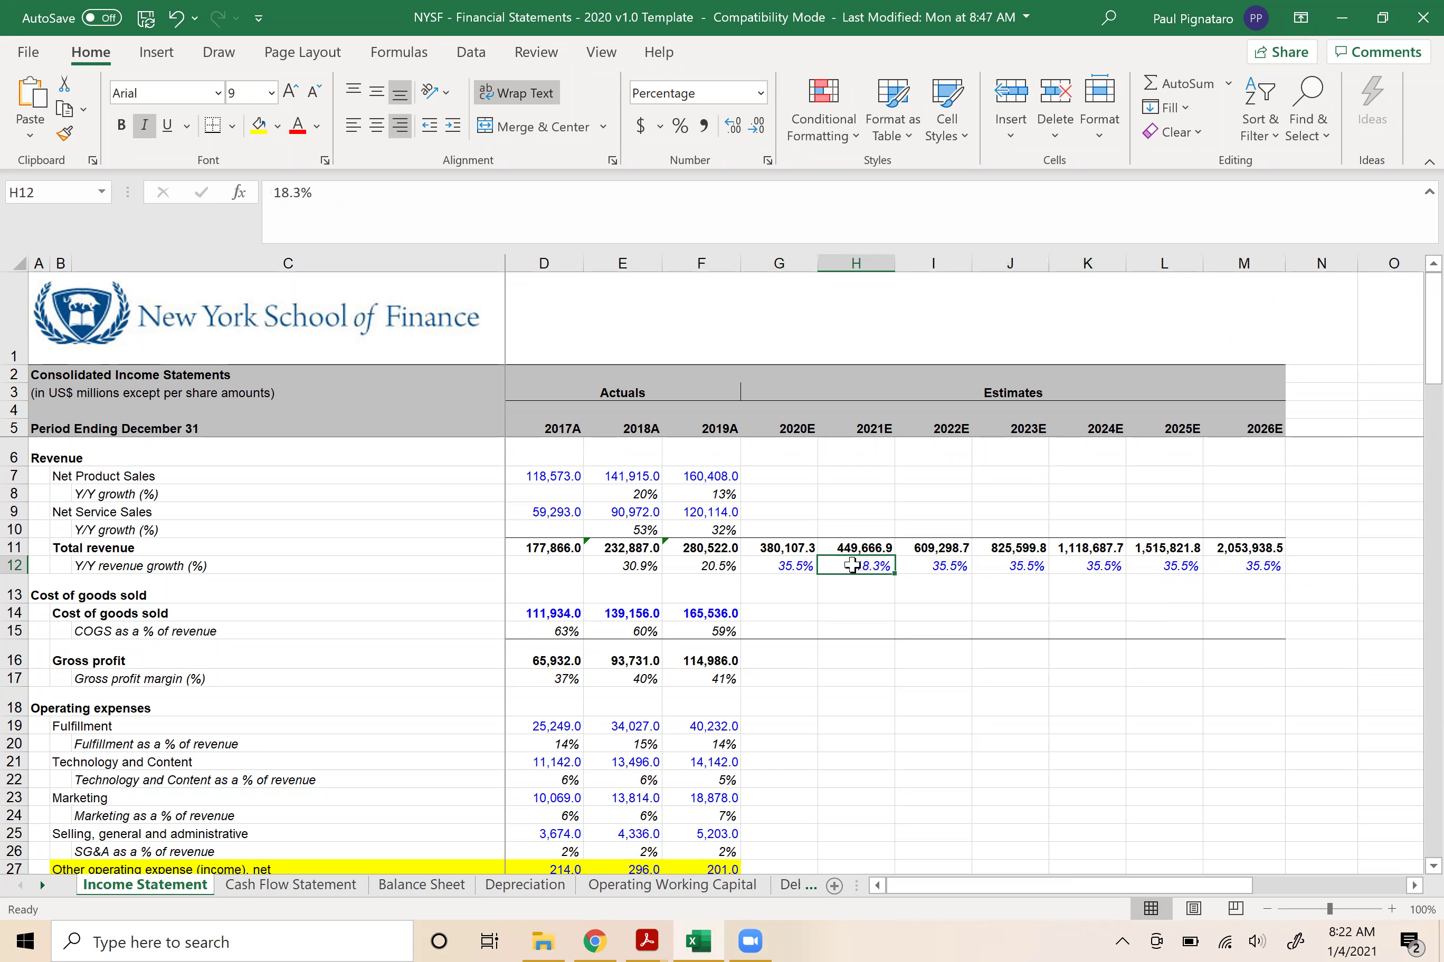
key("Left")
key("Right")
key("Left")
key("Right")
key("Up")
key("Down")
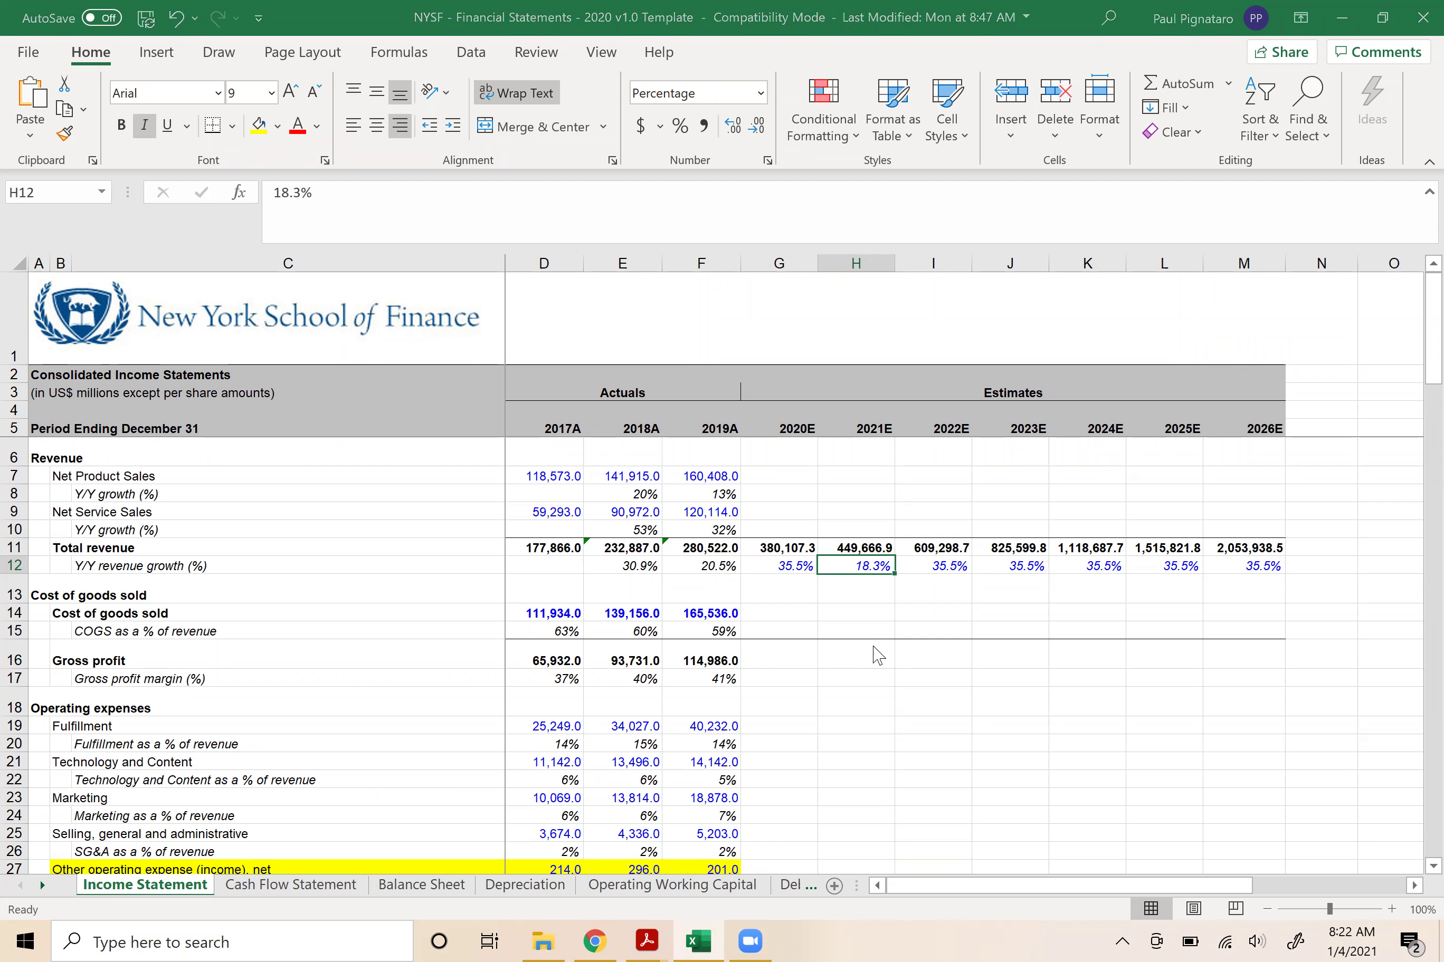
key("alt+Tab")
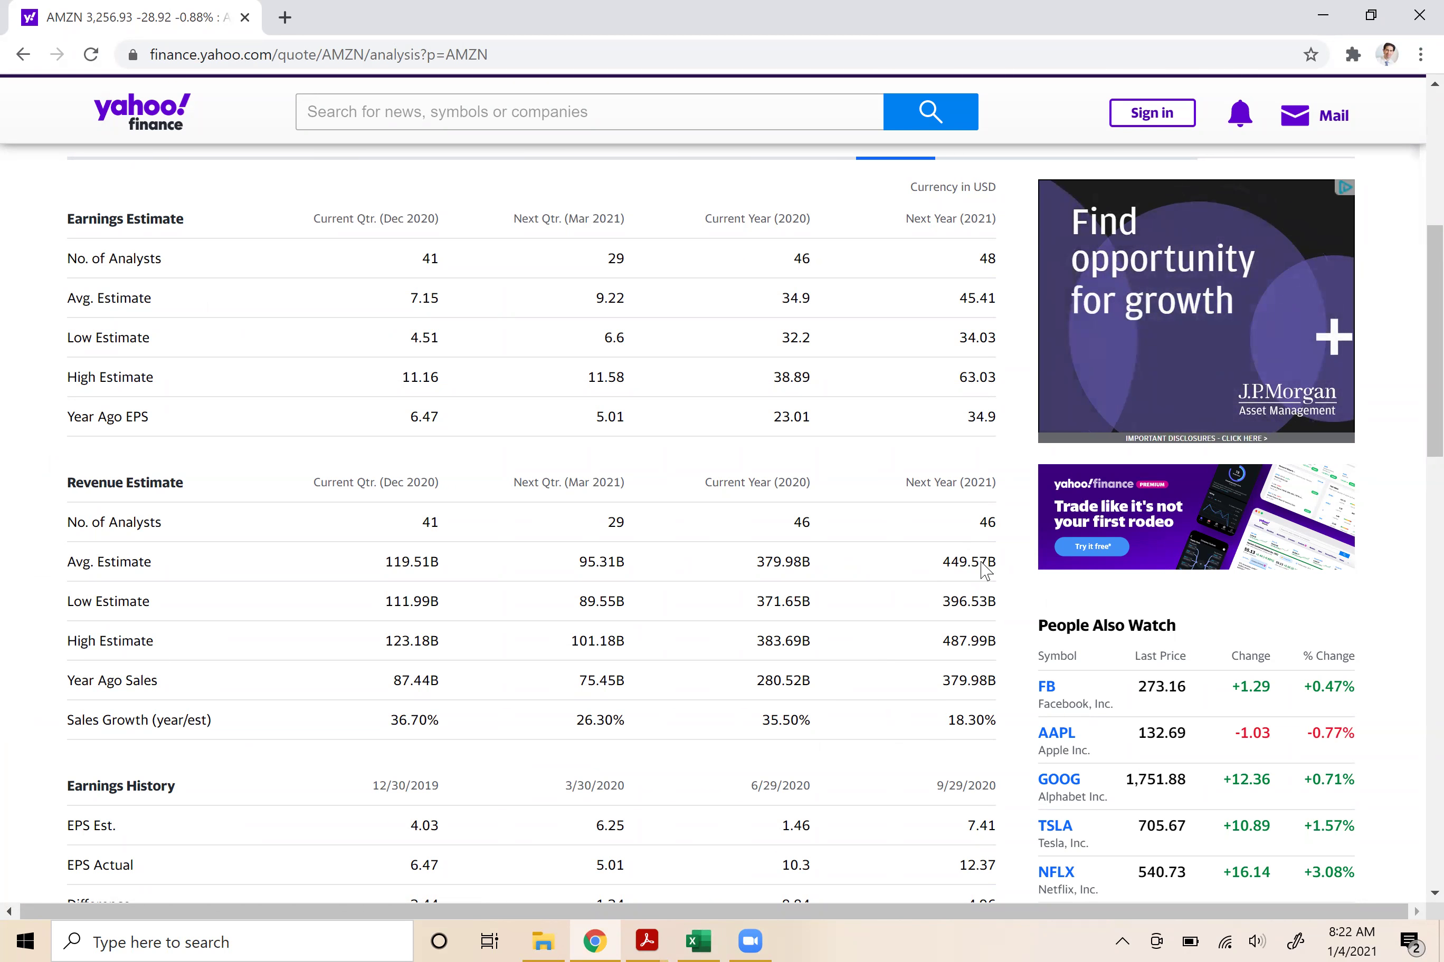
key("alt+Tab")
- Compare the 2020E and 2021E revenue growth rates in G12 and H12
key("shift+Right")
key("shift+Left")
key("shift+Right")
key("shift+Left")
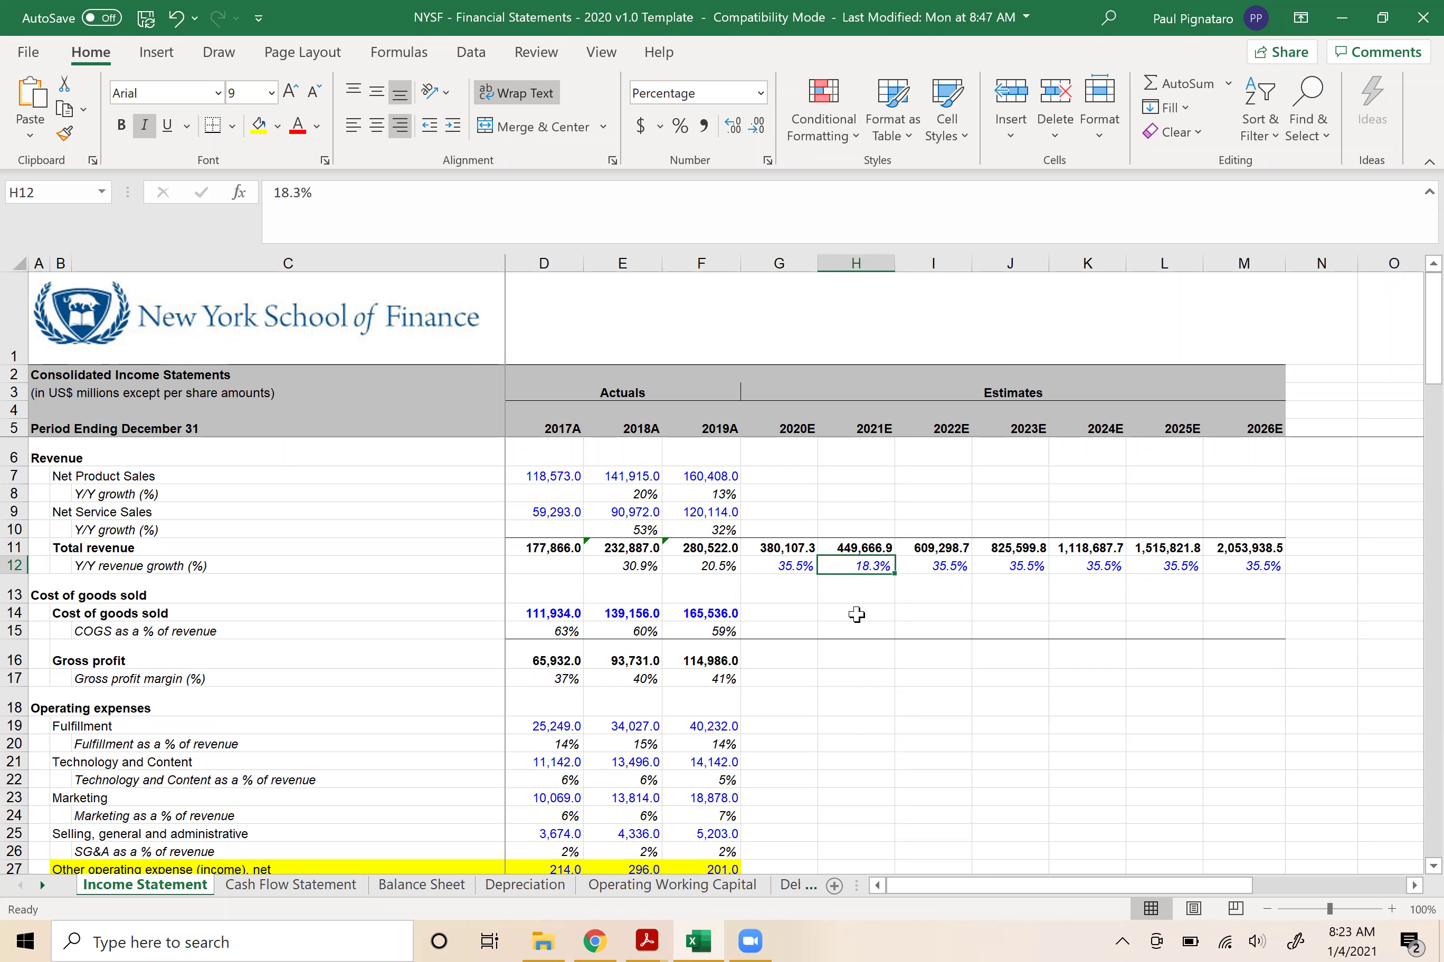
key("Left")
key("Right")
key("Left")
key("Right")
key("Left")
key("Right")
key("Left")
key("Right")
- Fill the 2021E growth rate of 18.3% from H12 across to 2026E in M12
key("shift+Right")
key("shift+Left")
key("shift+Right")
key("shift+Right")
key("shift+Right")
key("shift+Right")
key("shift+Right")
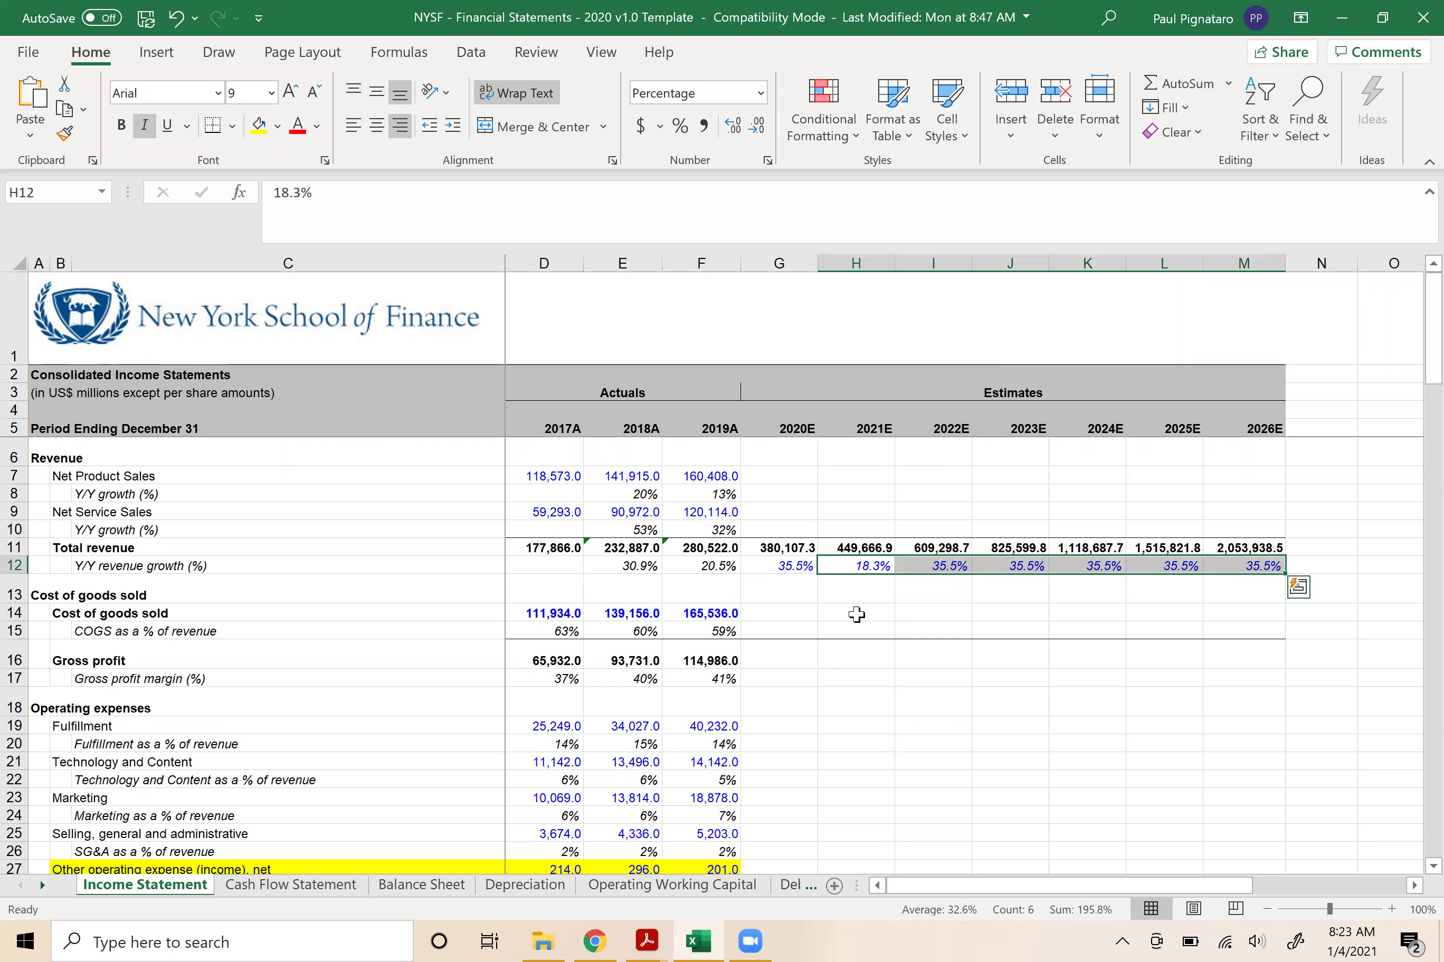
key("ctrl+r")
- Review the projected revenue growth rates along row 12 from 2020E through 2024E
key("Left")
key("Right")
key("Right")
key("Right")
key("Right")
key("Left")
key("Left")
key("Left")
key("Left")
key("Right")
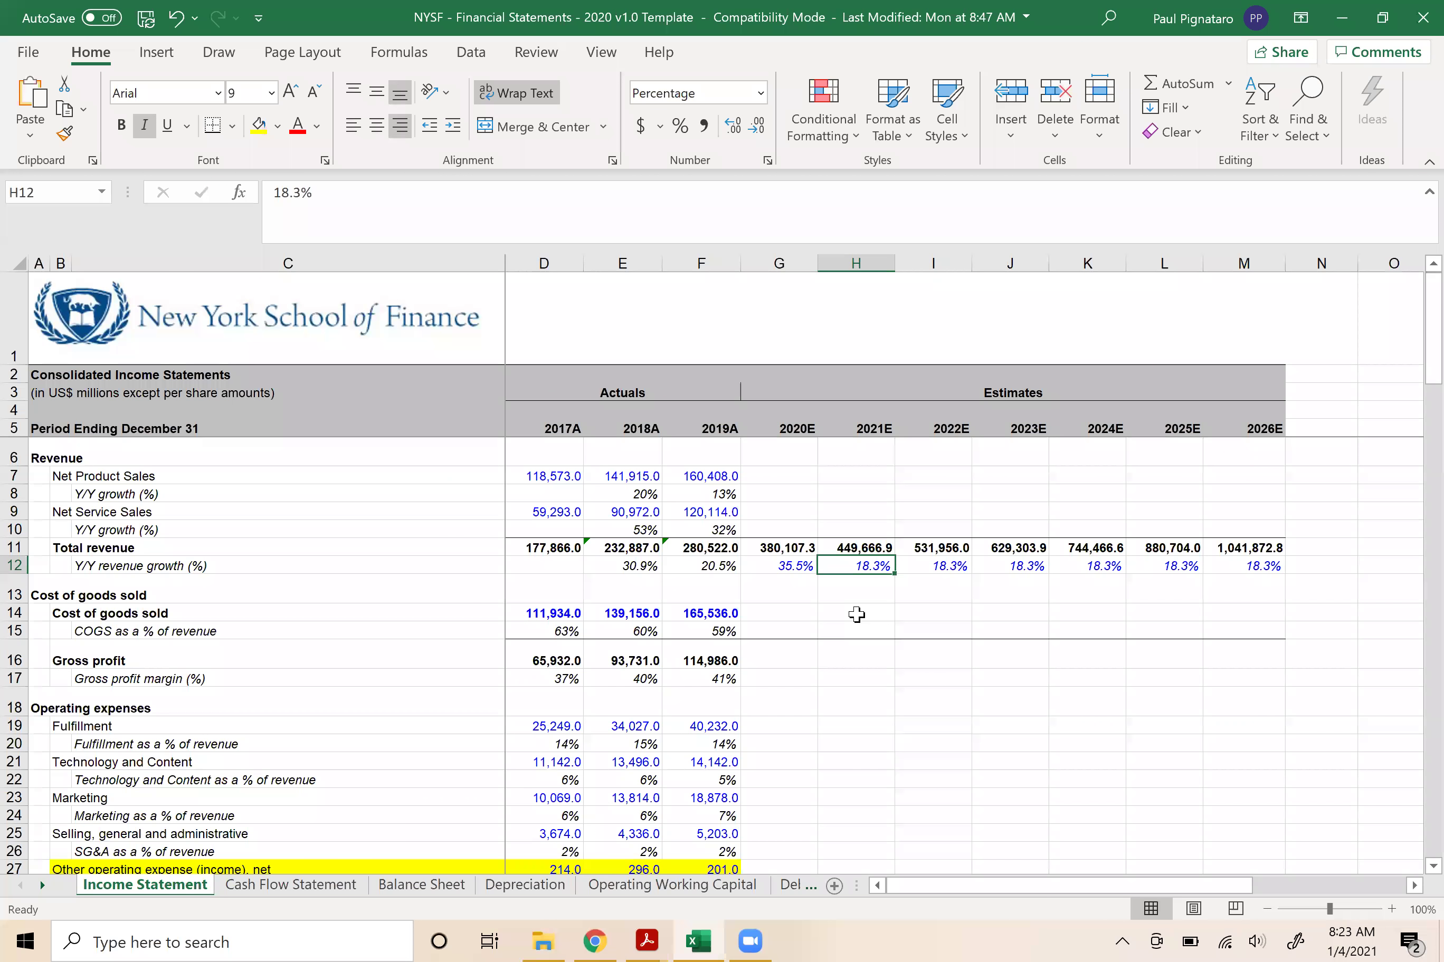
key("Down")
key("Left")
key("Right")
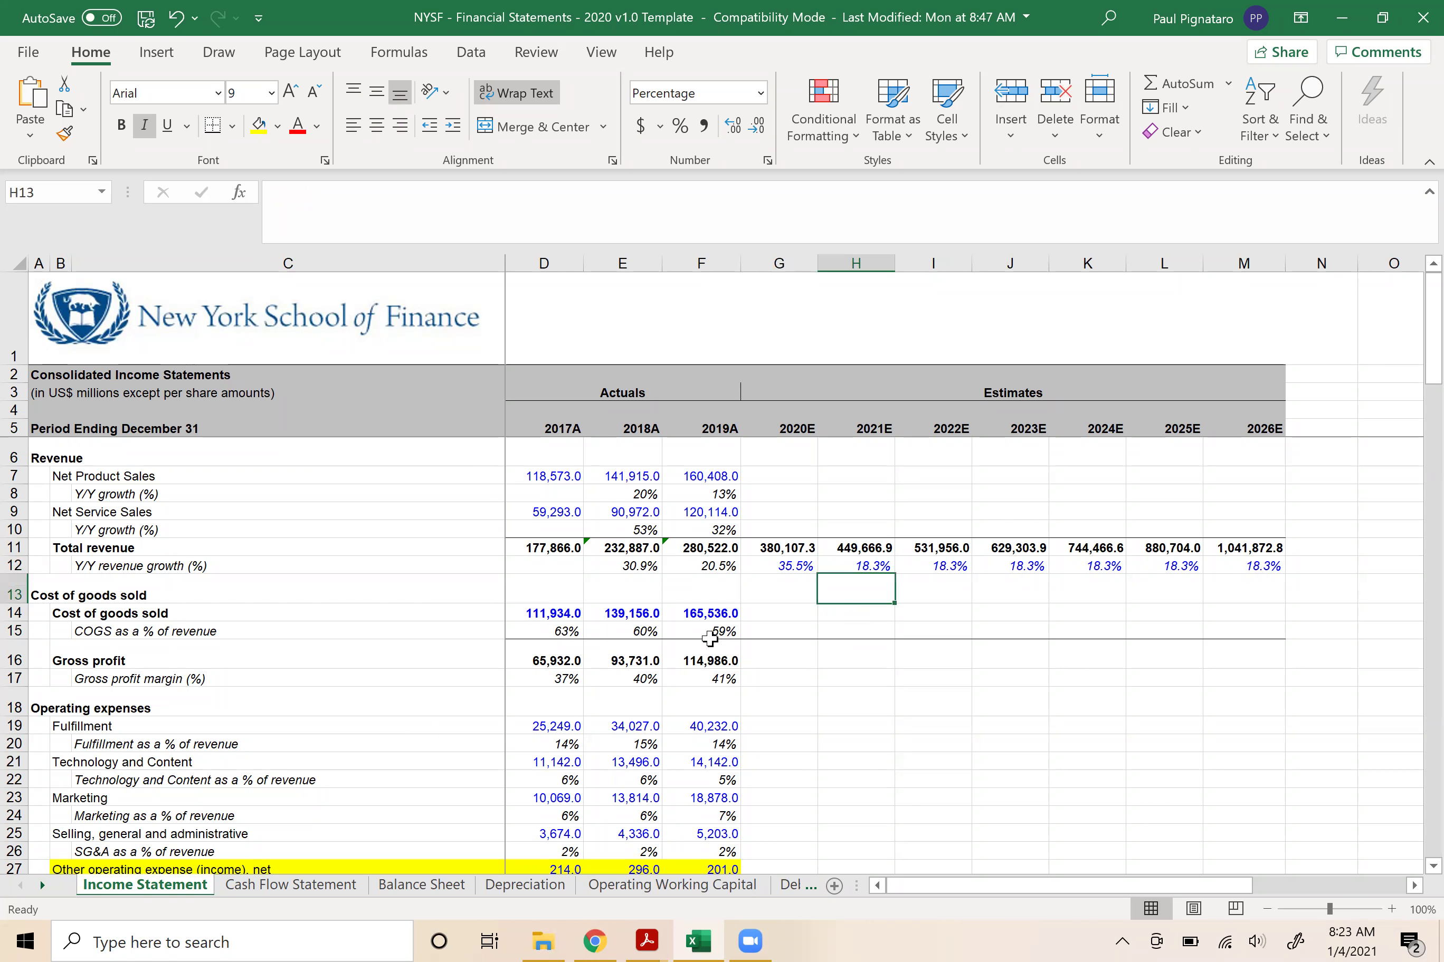
- Compare the 2020E and 2021E revenue growth rates in row 12 with the 2018A and 2019A historical rates
key("Up")
key("Down")
key("Left")
key("Right")
key("Up")
key("Down")
key("Up")
key("Left")
key("Right")
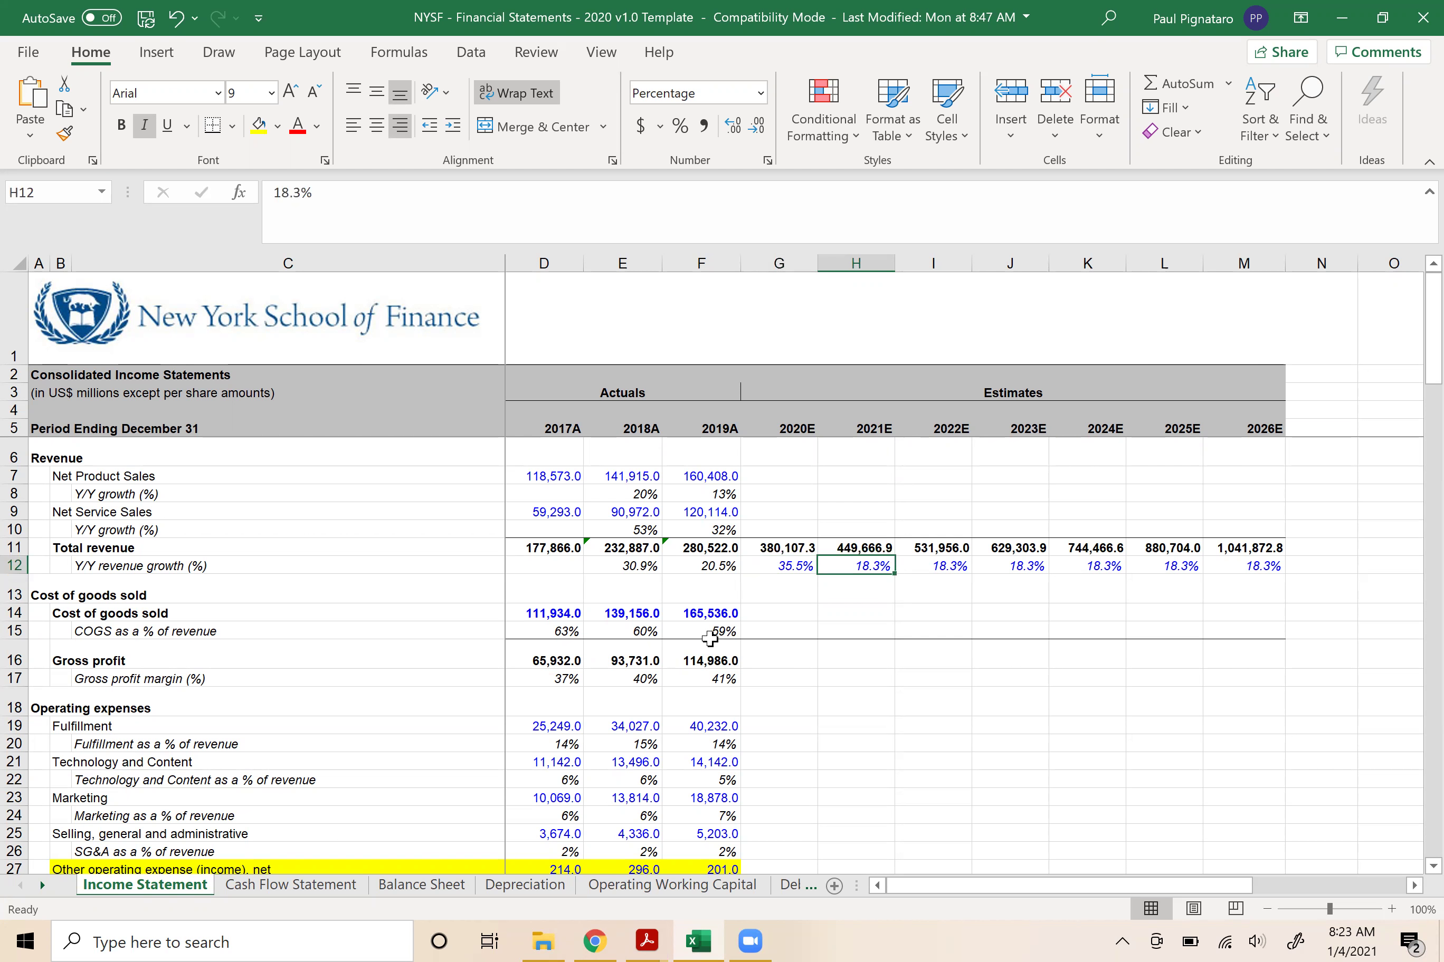
key("Left")
key("Left")
key("Left")
key("Left")
key("Right")
key("Right")
key("Right")
key("Right")
key("Left")
key("Right")
key("Left")
key("Down")
key("Left")
key("Right")
key("Left")
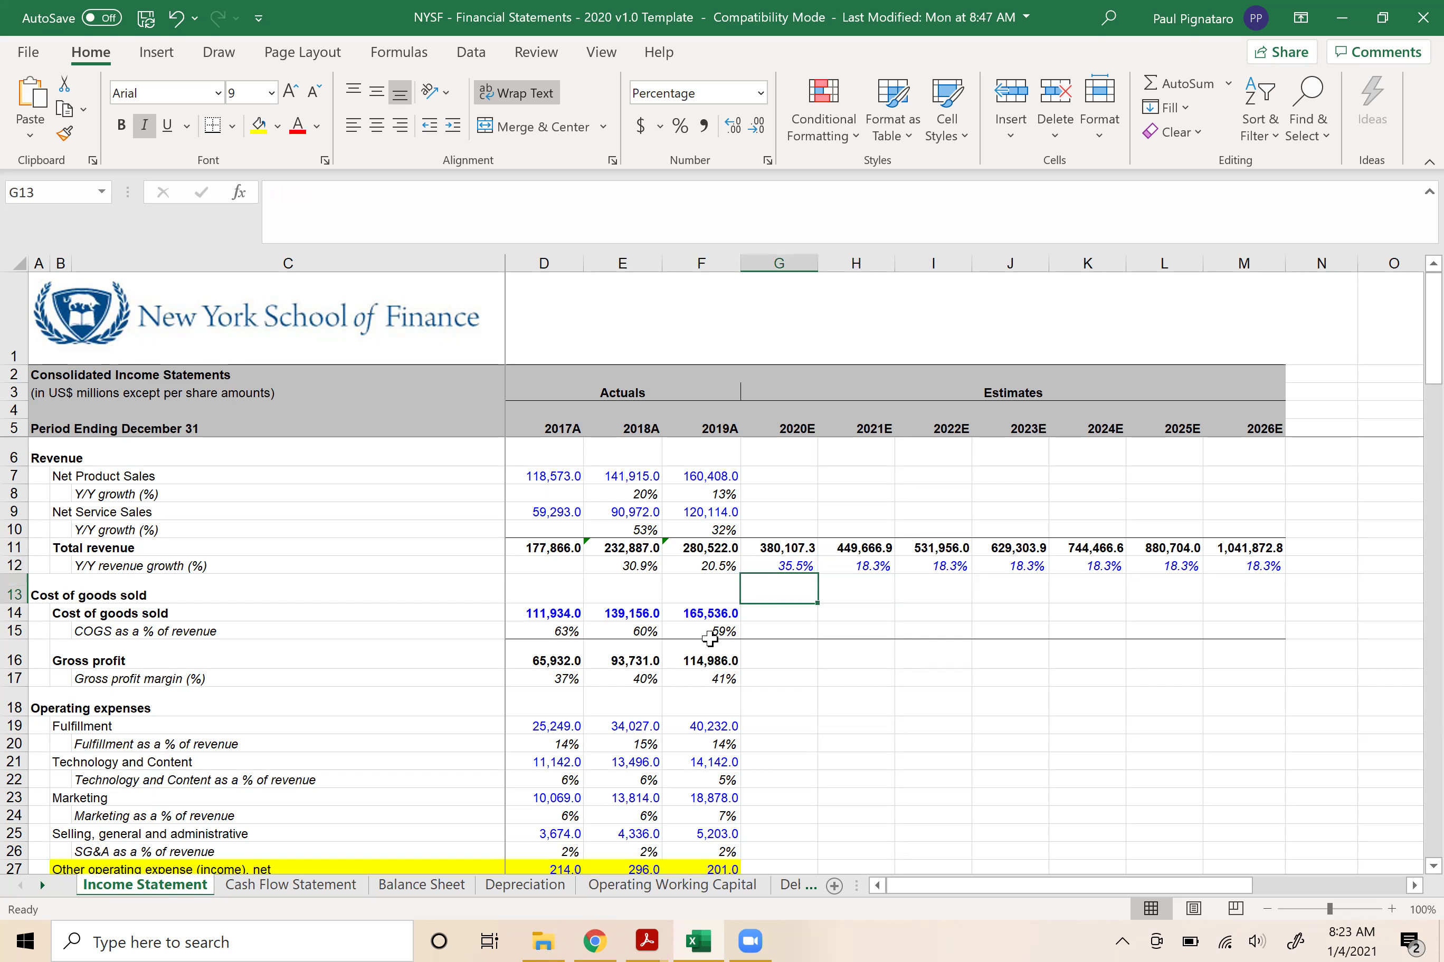
key("Right")
key("Left")
key("Right")
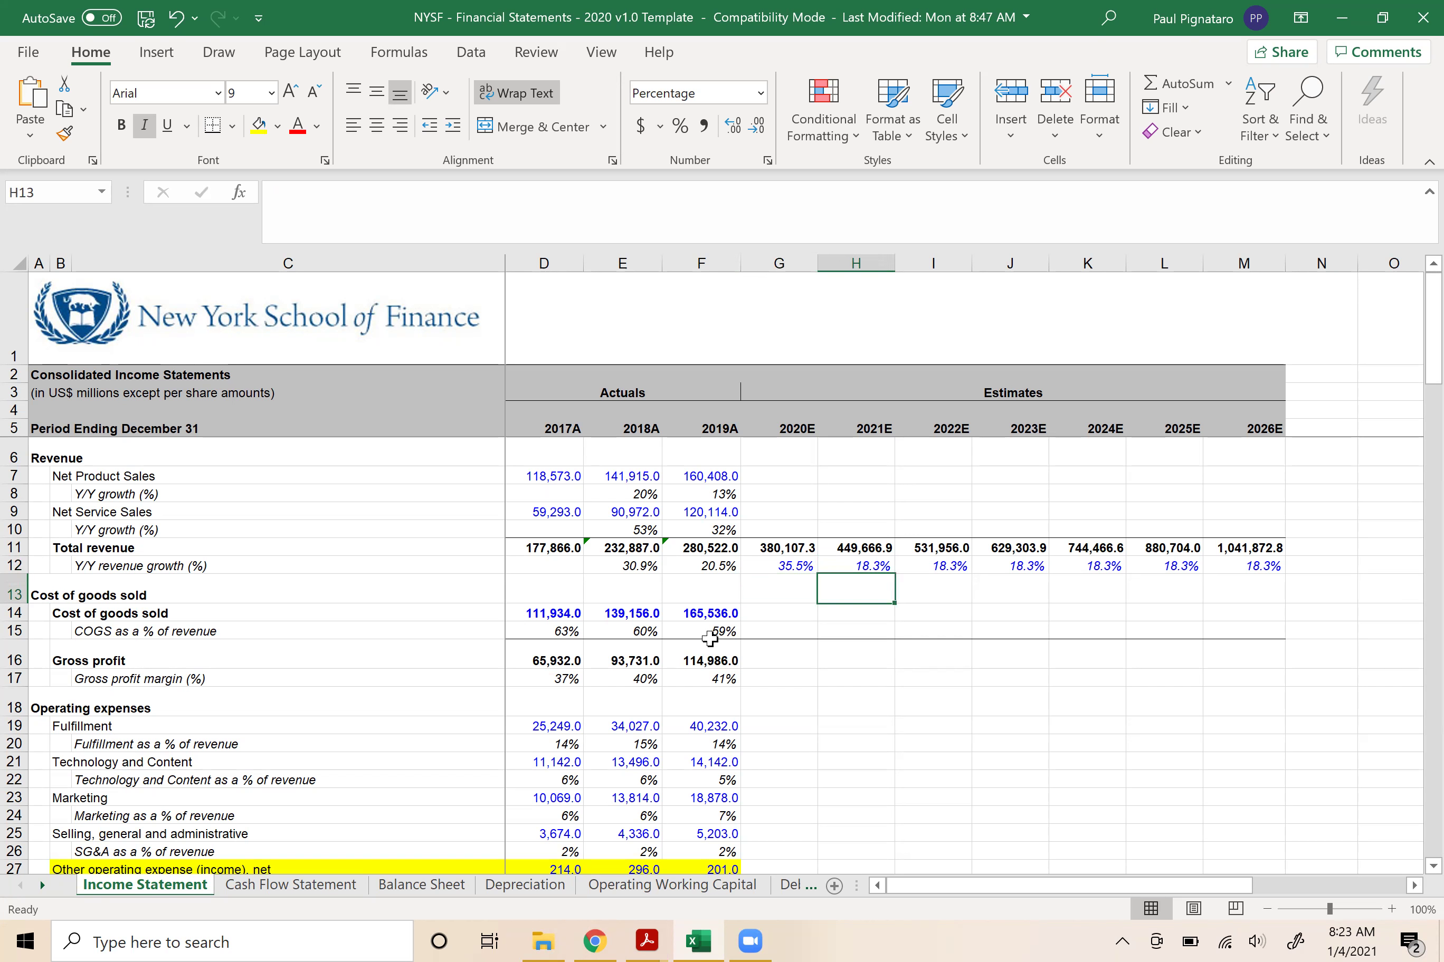
key("Left")
key("Right")
key("Right")
key("Right")
key("Left")
key("Left")
key("Left")
key("Right")
key("Right")
key("Right")
key("Right")
key("Left")
key("Right")
key("Left")
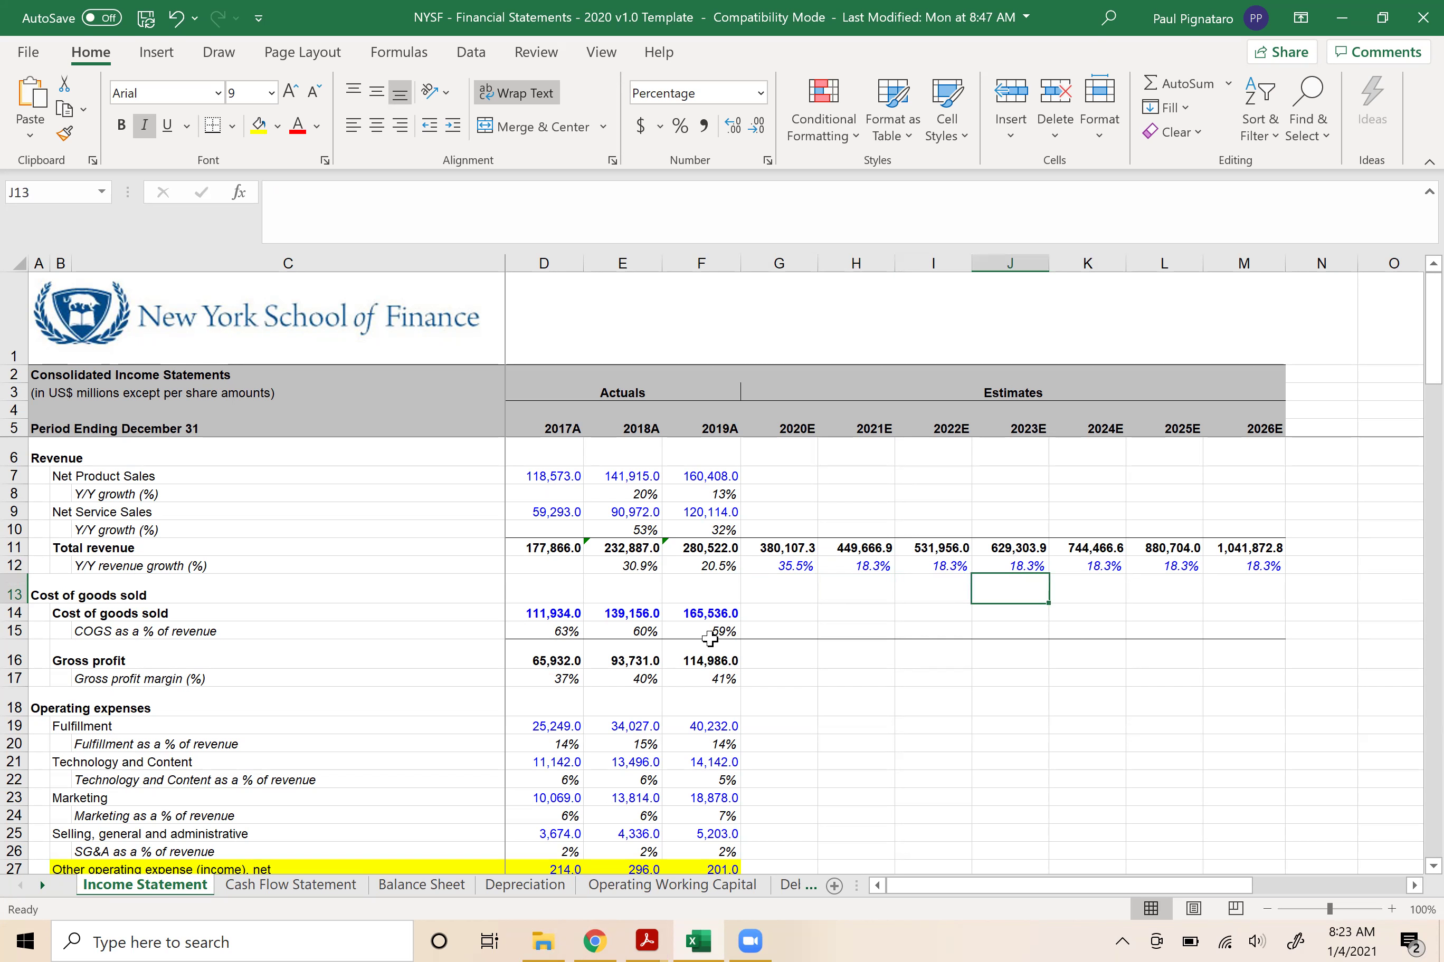
- Insert a blank row 13 above the Cost of goods sold section heading
key("shift+space")
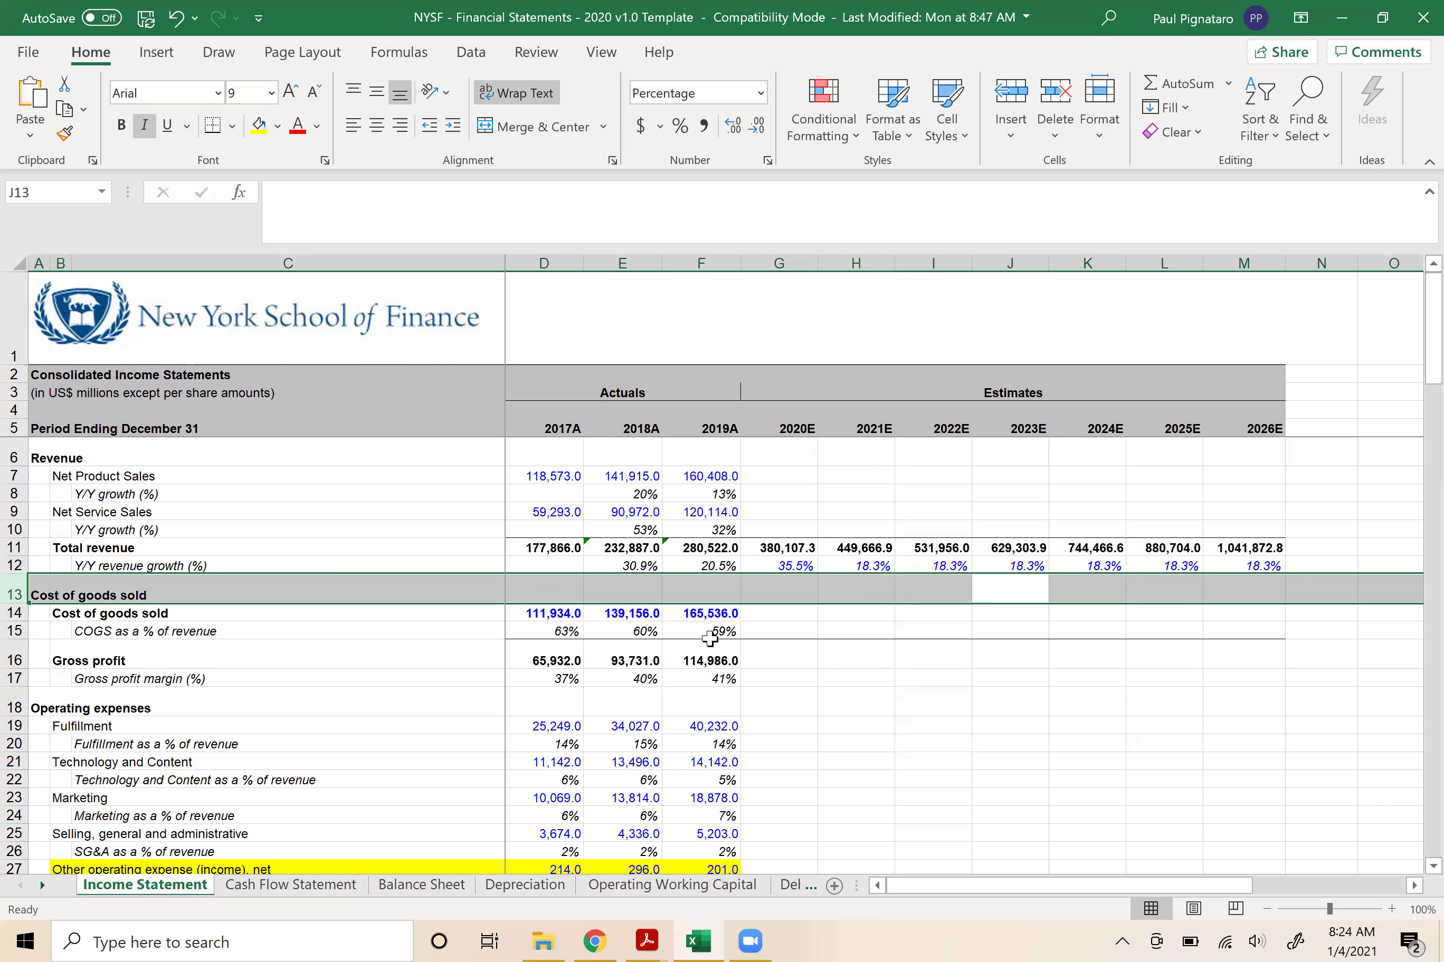
key("ctrl+shift+plus")
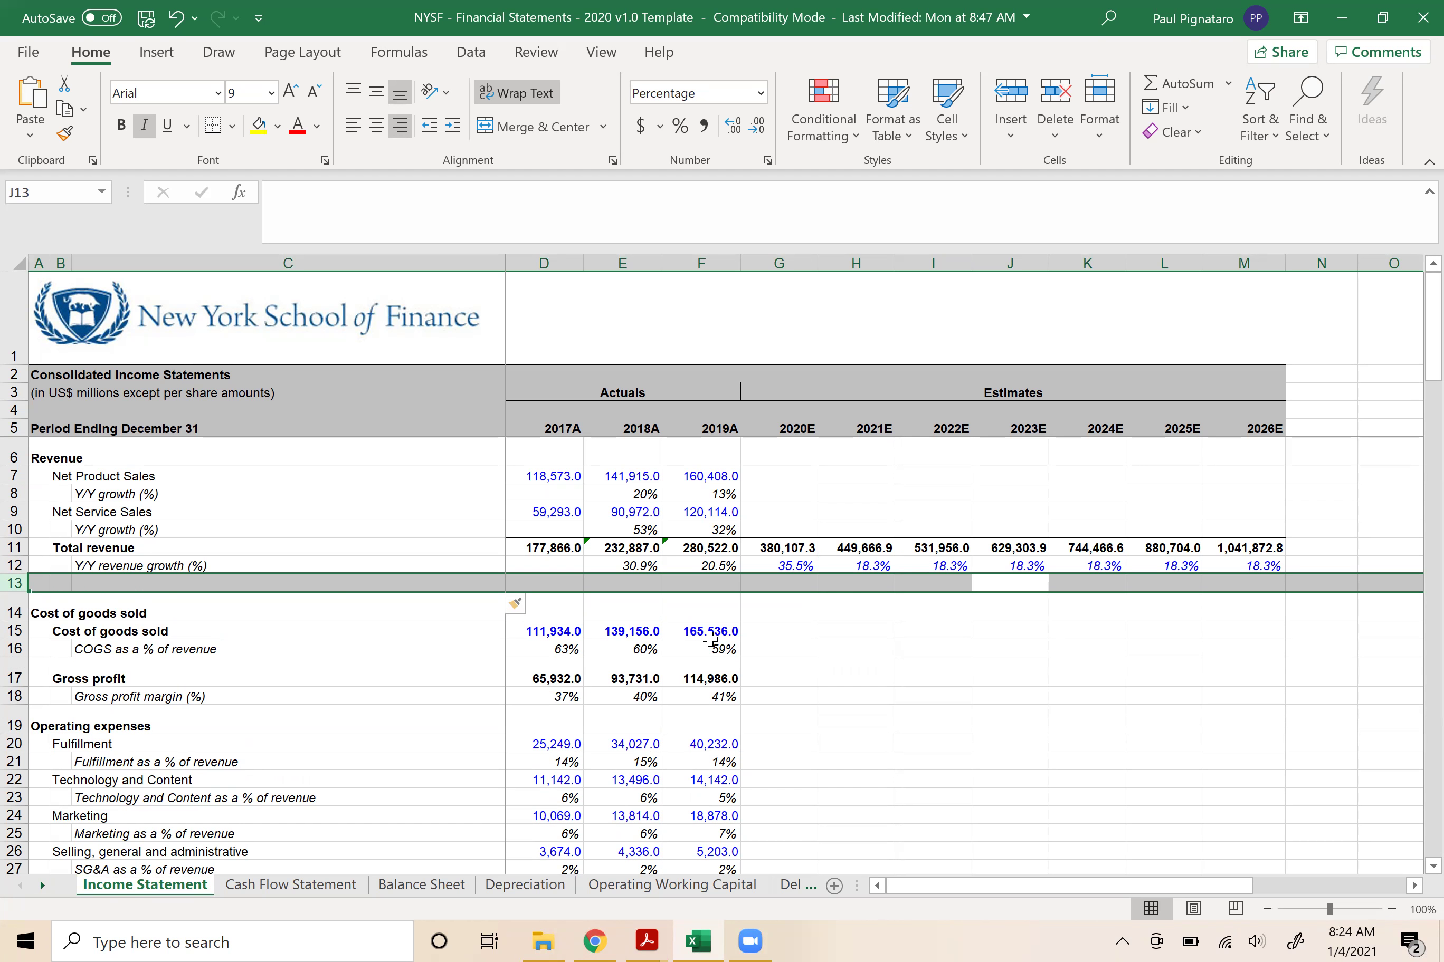
key("Up")
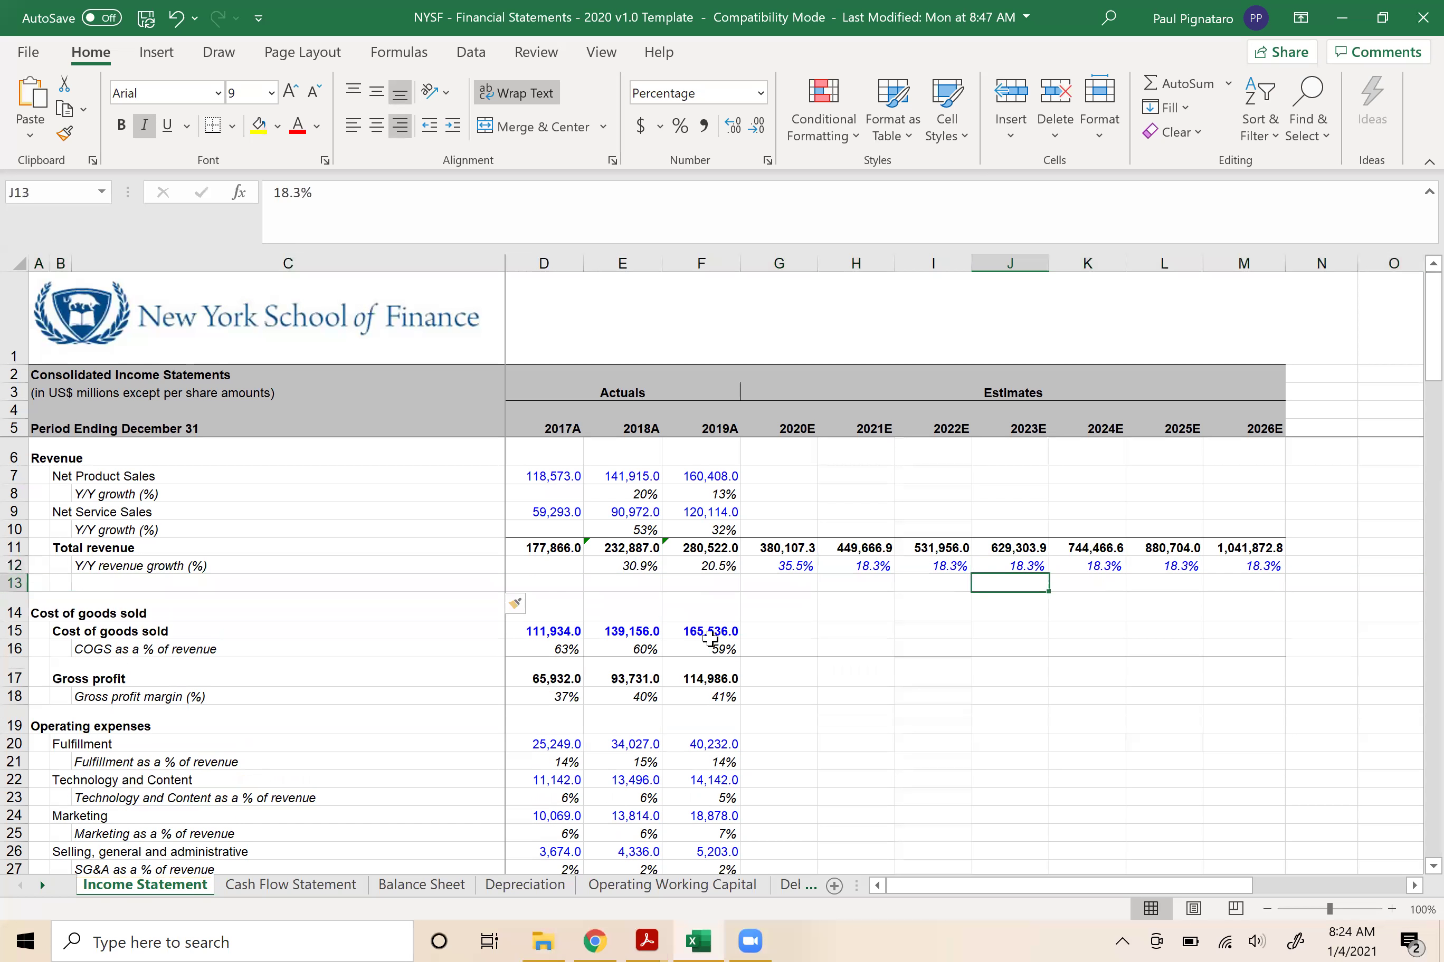
- Examine how the revenue growth rates in row 12 move from 2019A through 2022E
key("Left")
key("Left")
key("Left")
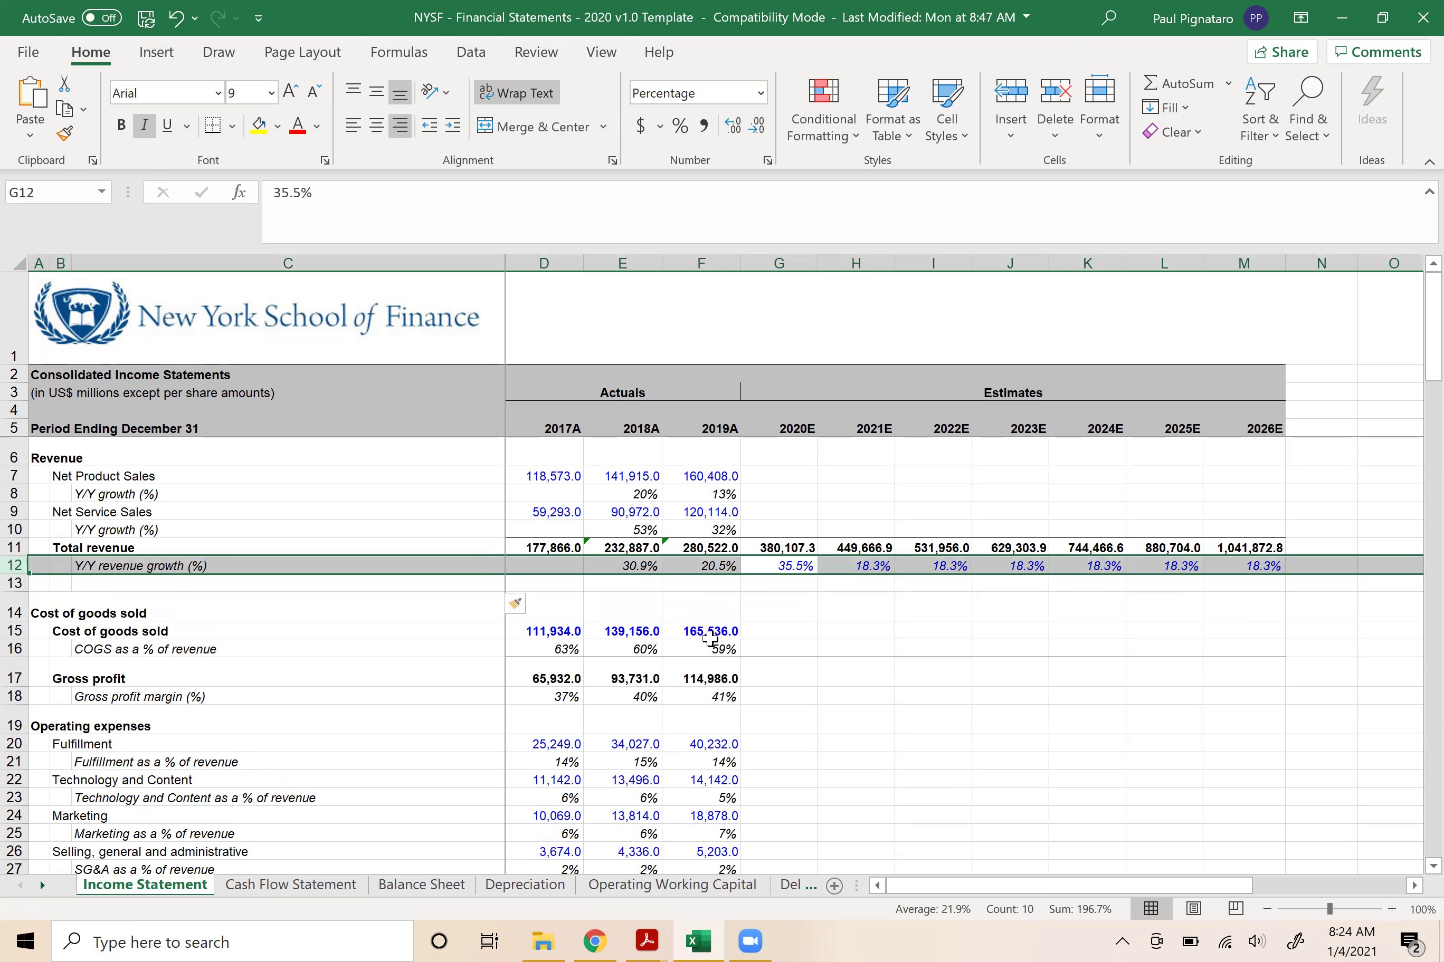
key("shift+BackSpace")
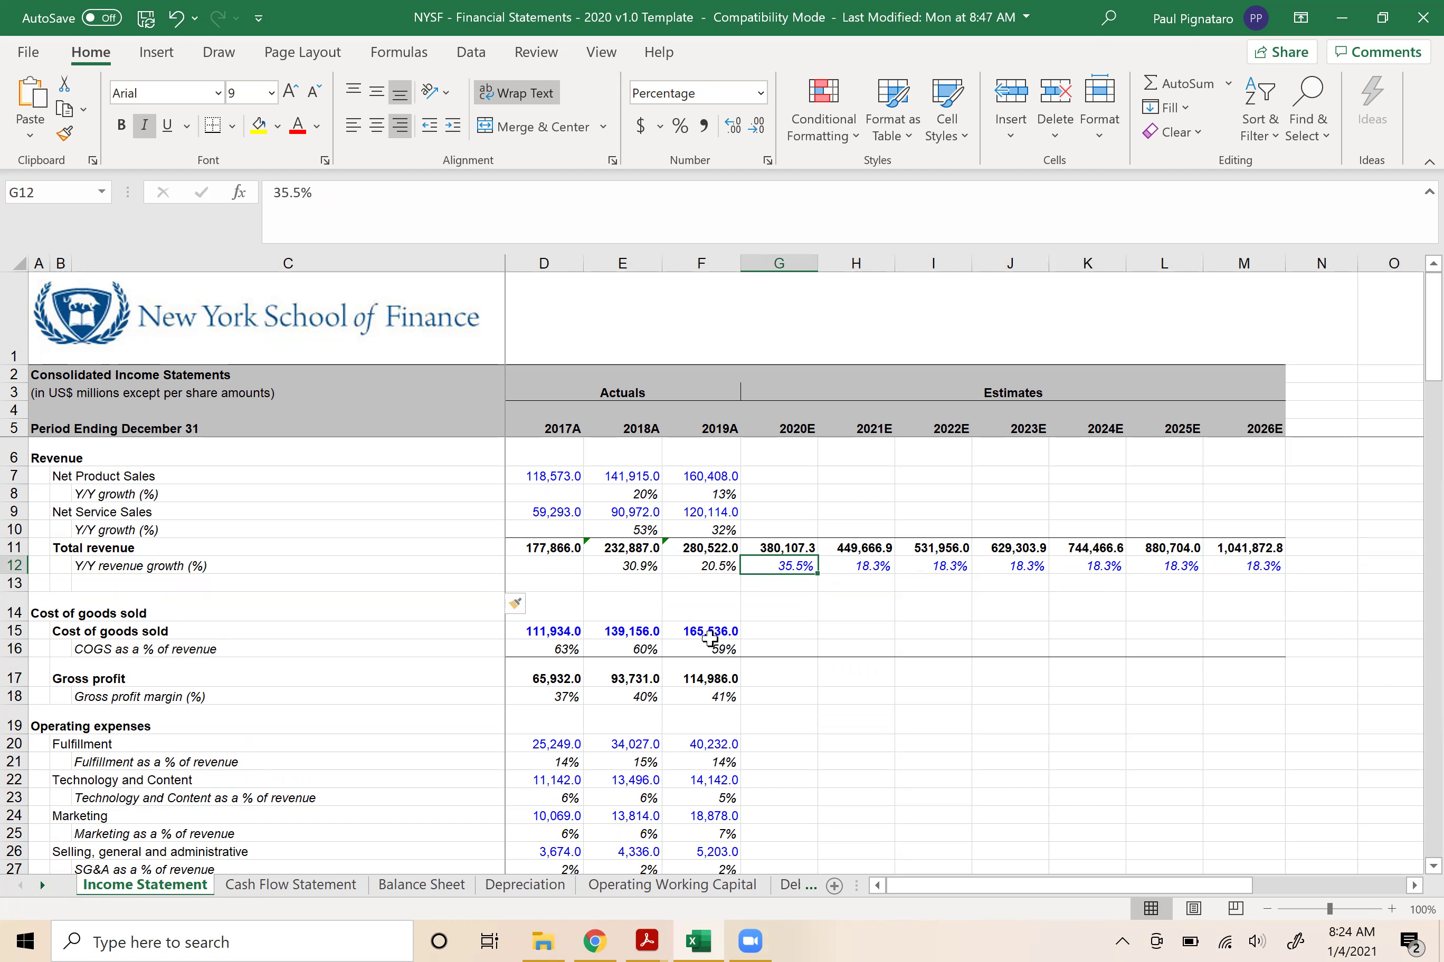
key("Left")
key("Right")
key("Right")
key("Left")
key("Right")
key("Left")
key("Right")
key("Left")
key("Right")
key("Left")
key("Left")
key("Right")
key("Right")
key("Right")
key("Right")
key("Right")
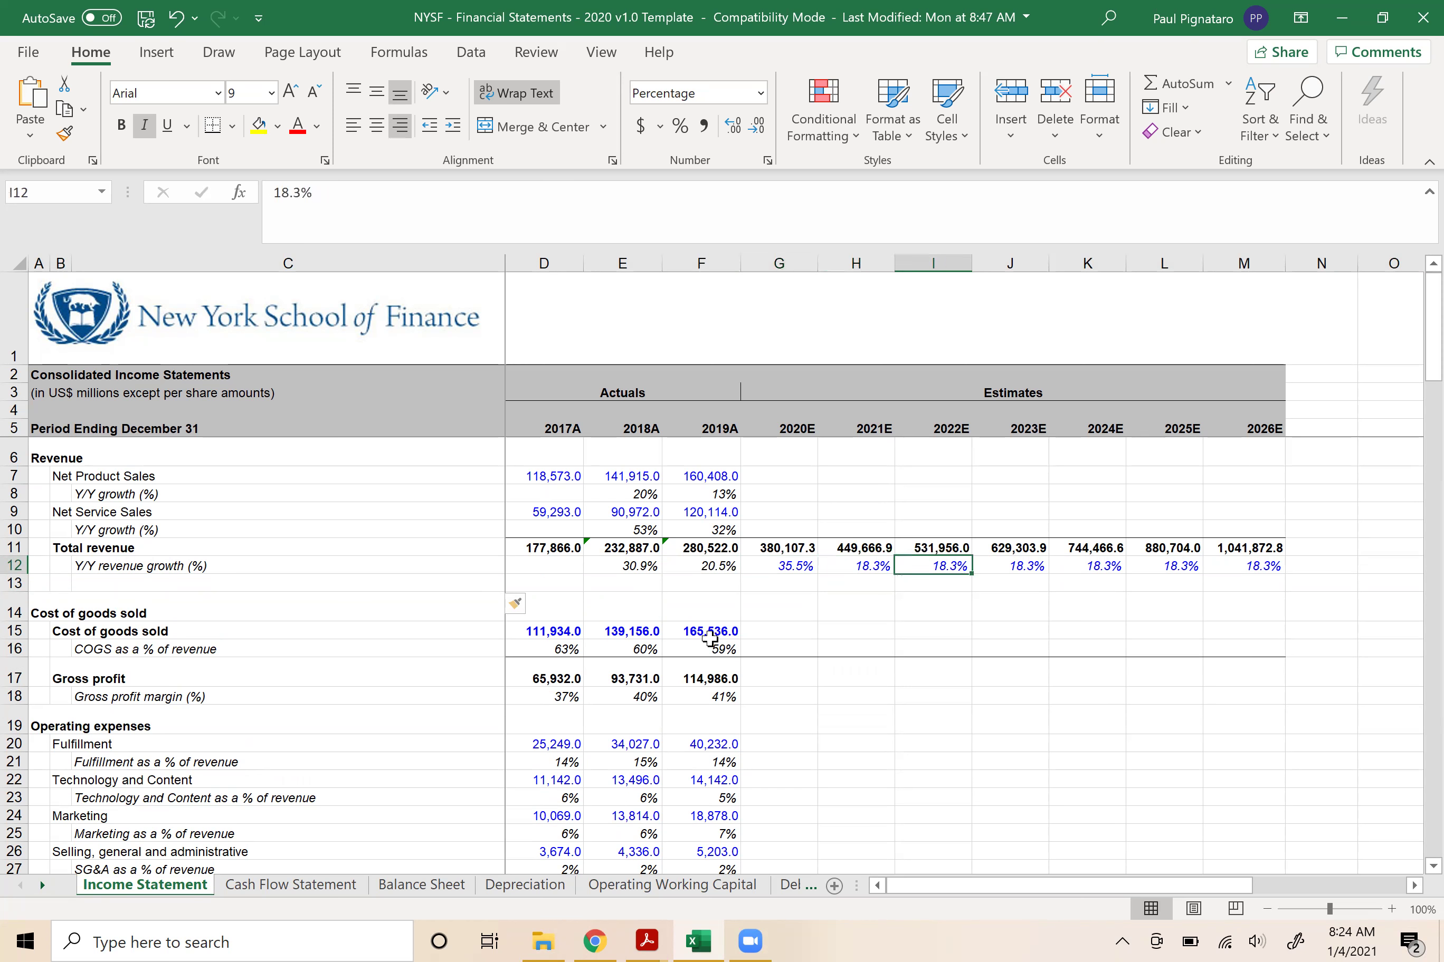
key("Left")
key("Left")
key("Left")
key("Left")
key("Right")
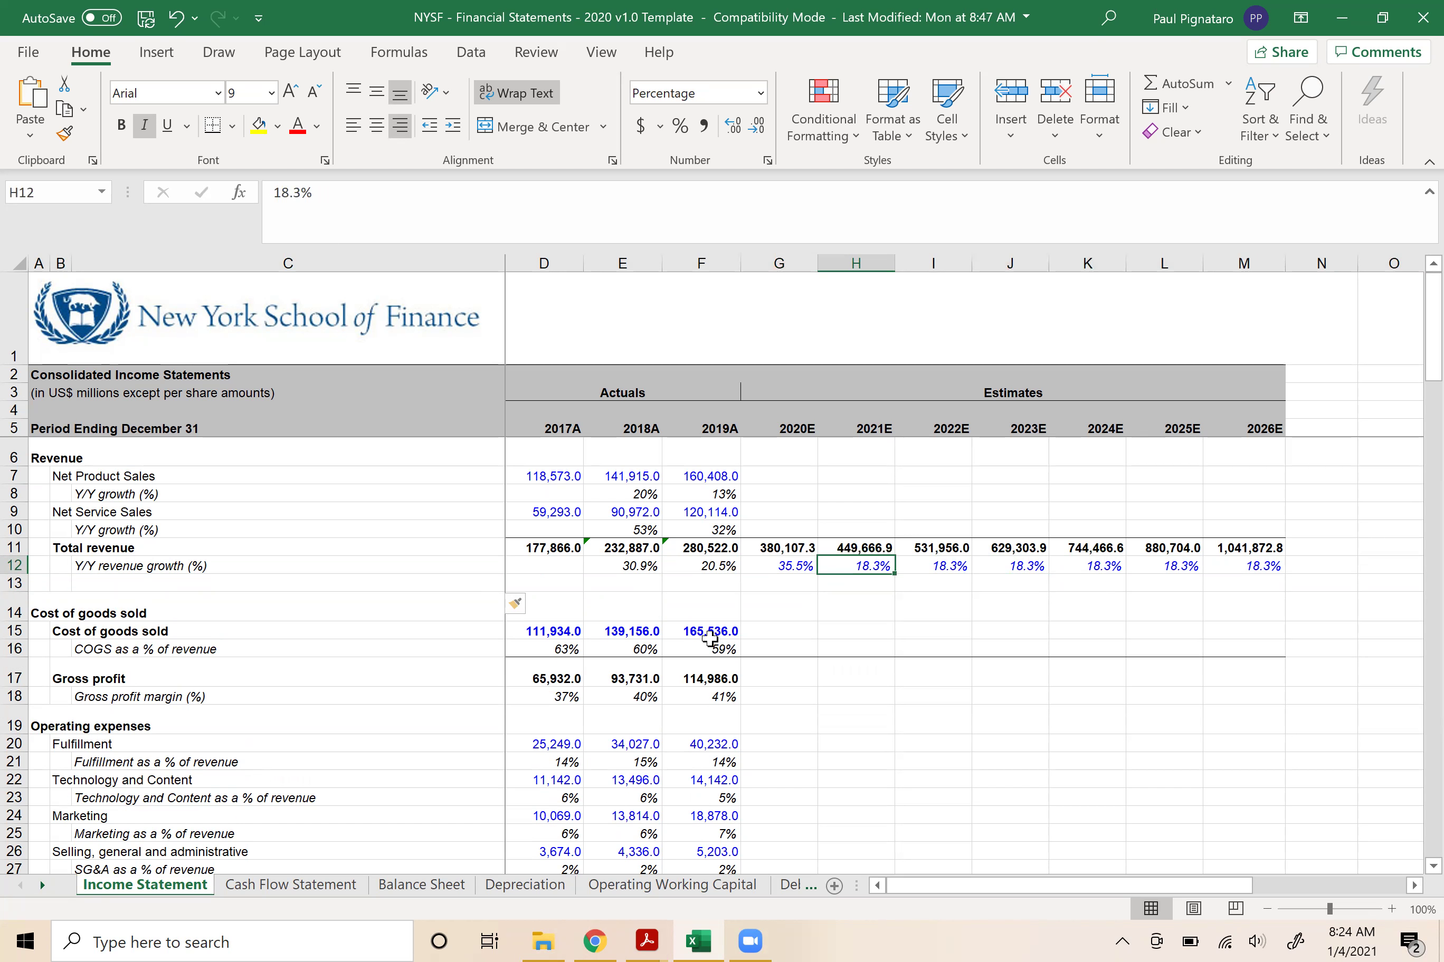
- Fill the entire Y/Y revenue growth row 12 down into the blank row 13
key("shift+space")
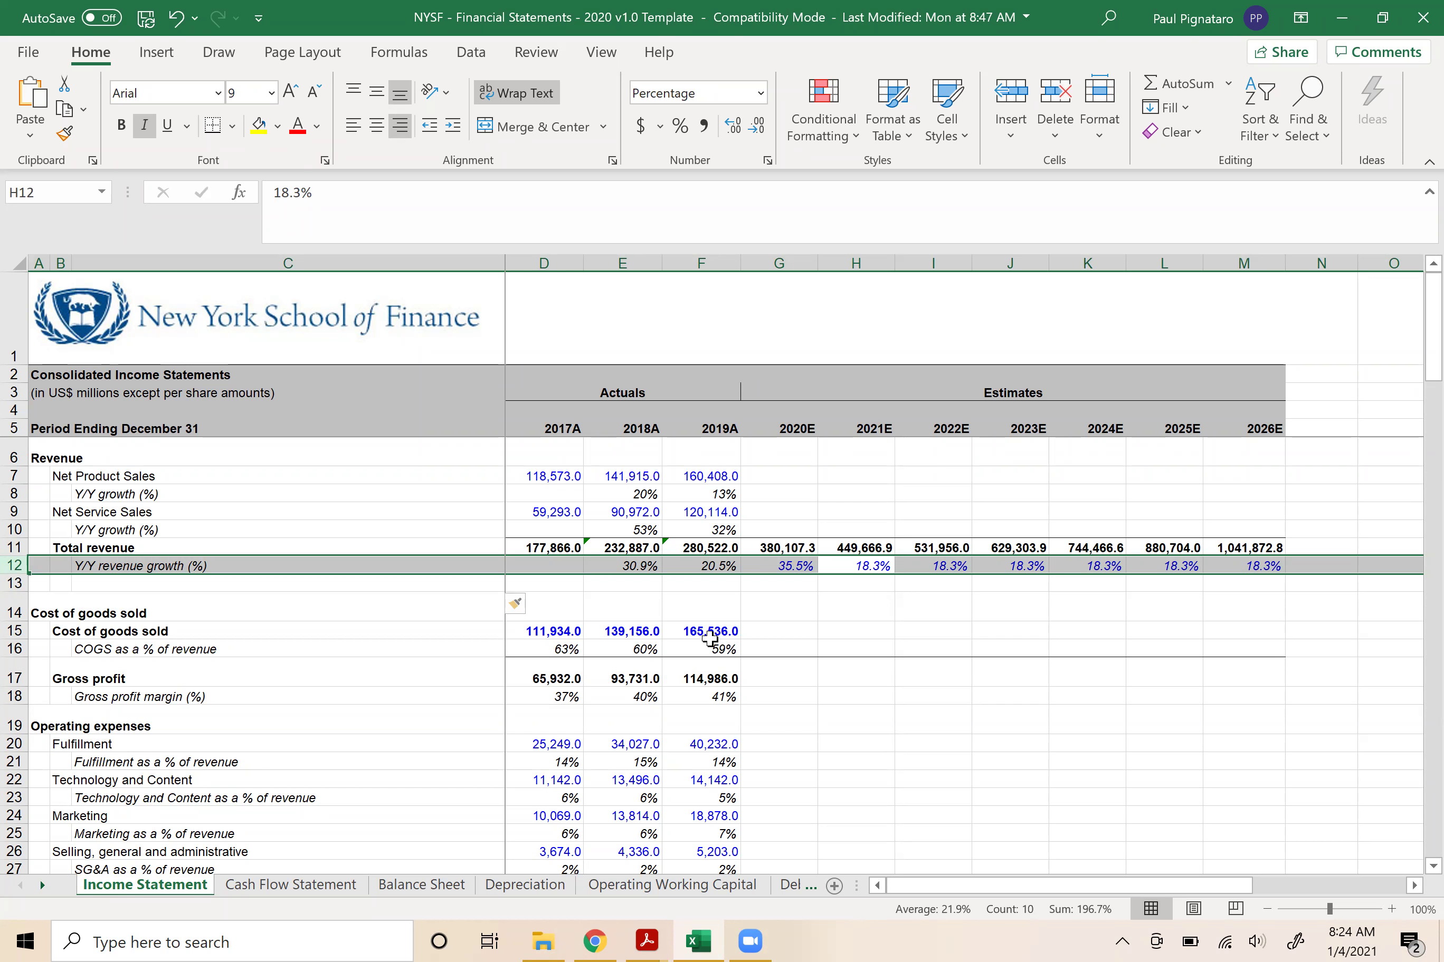
key("shift+Down")
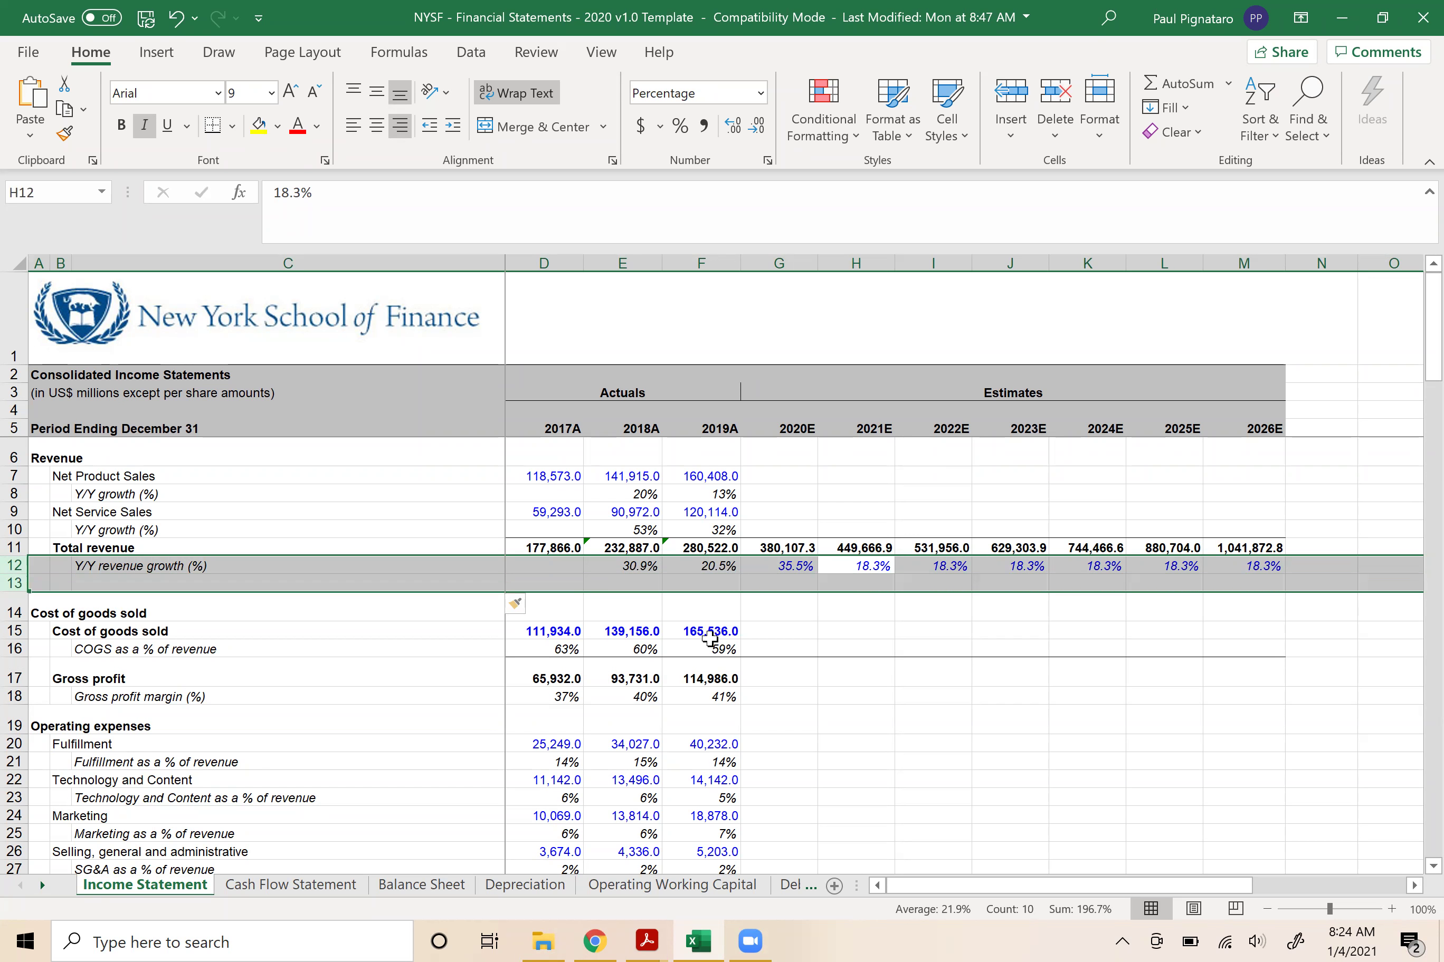
key("ctrl+d")
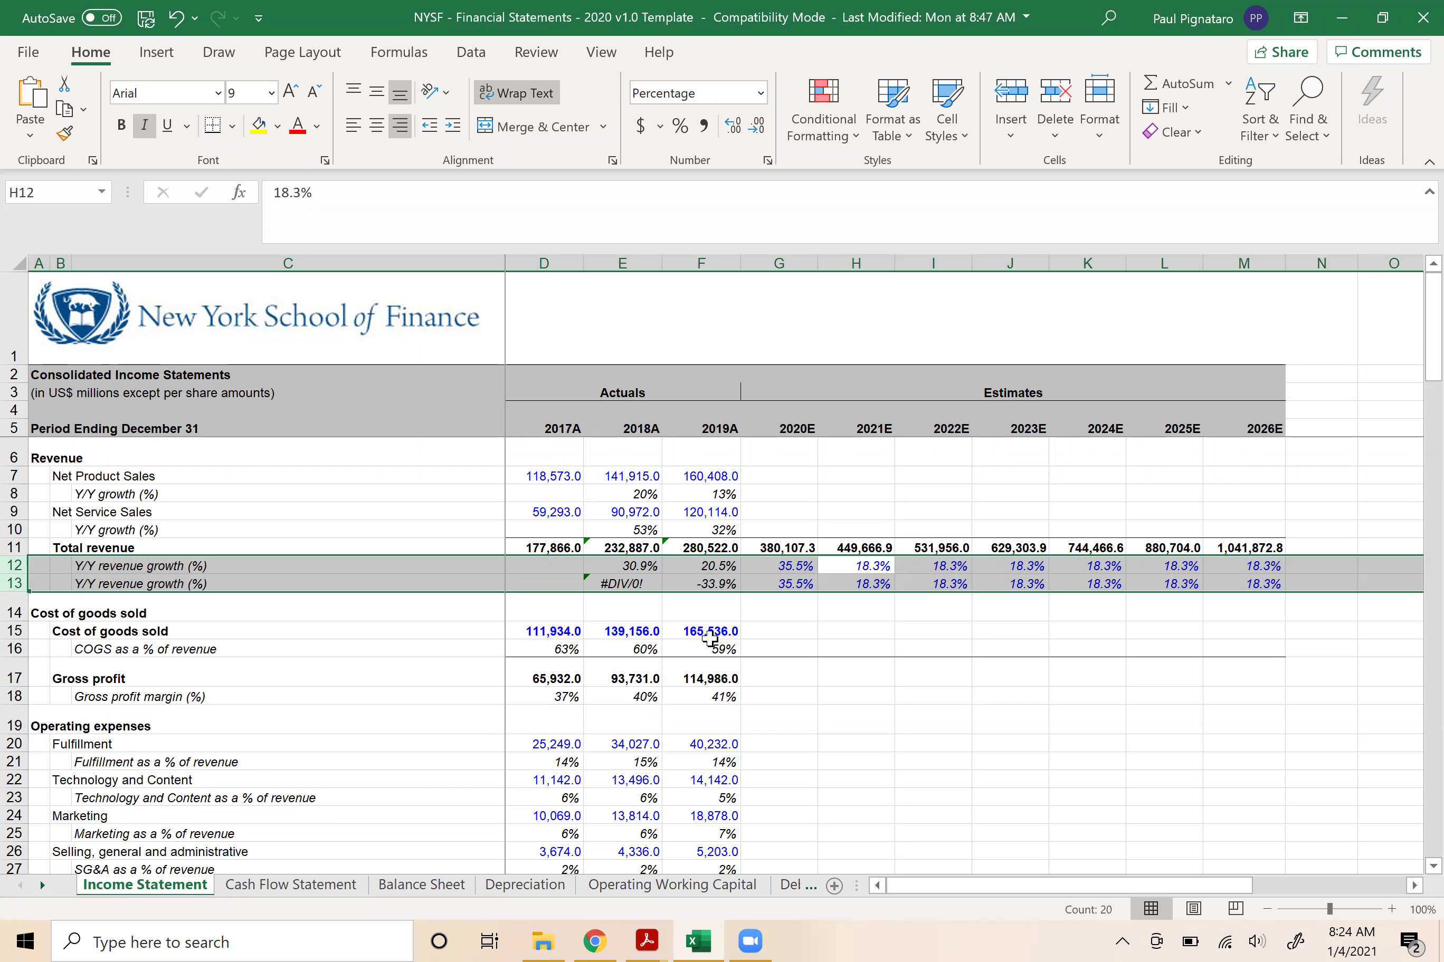
left_click(1236, 11)
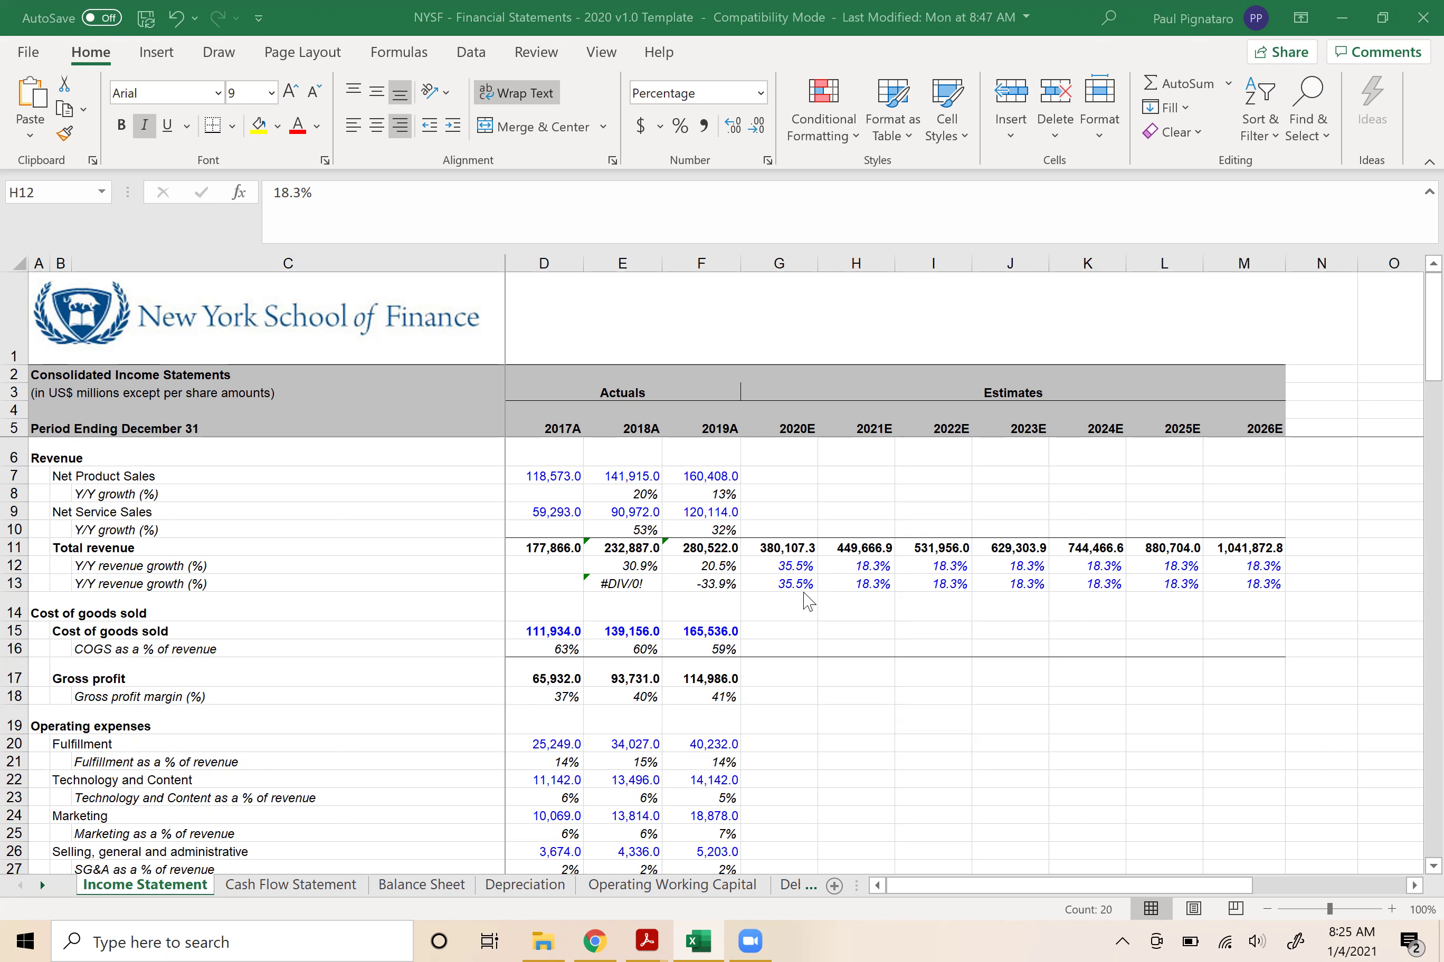
key("shift+space")
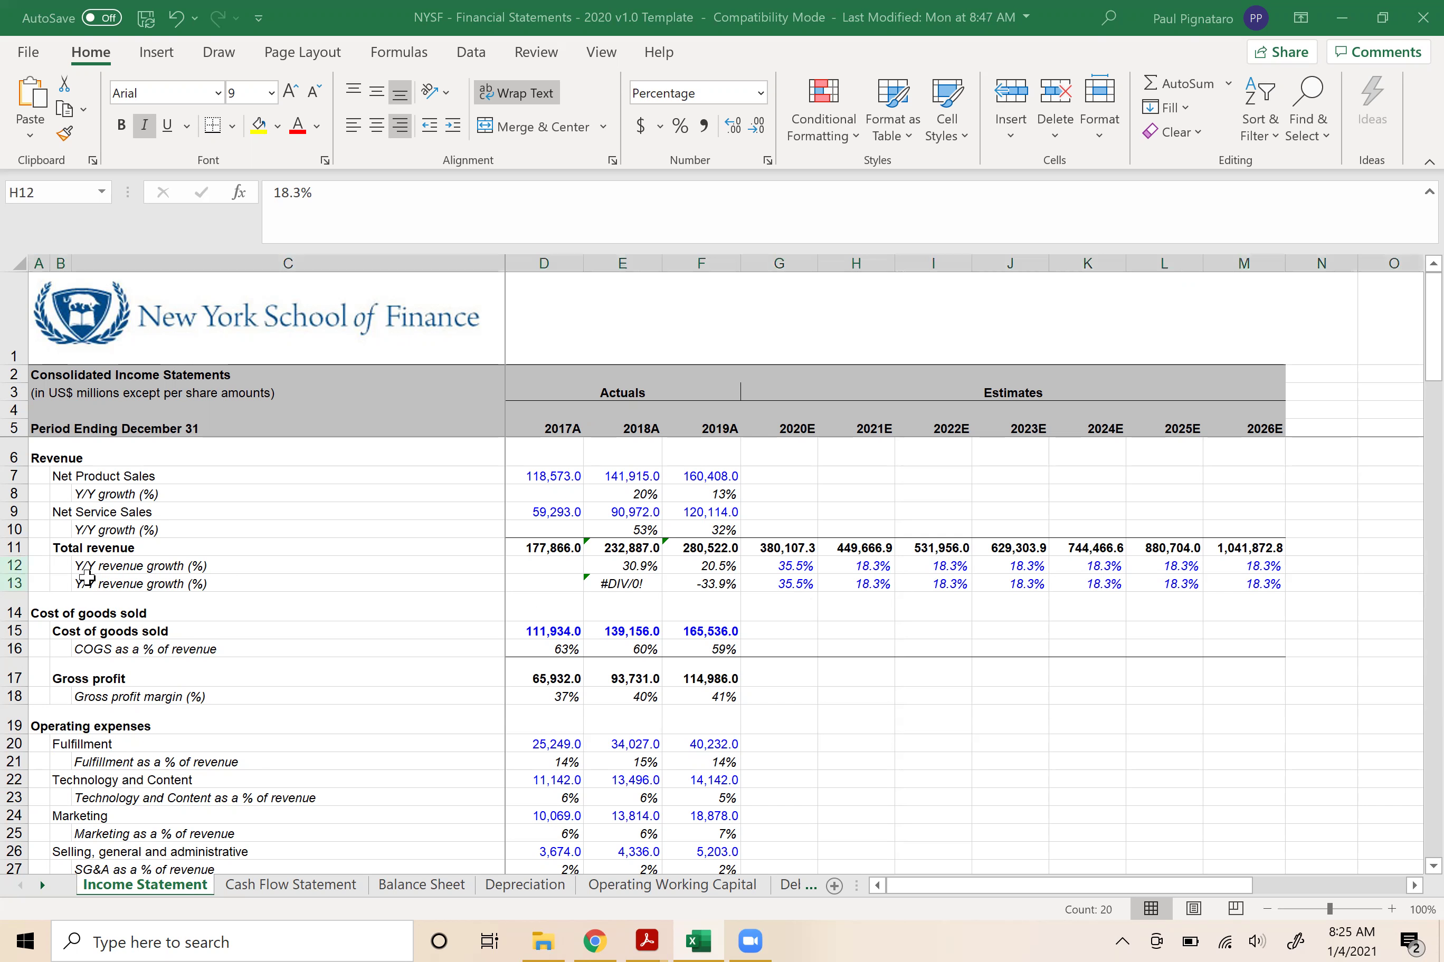
- Change the row label in C13 to "Y/Y revenue growth change (%)"
left_click(81, 585)
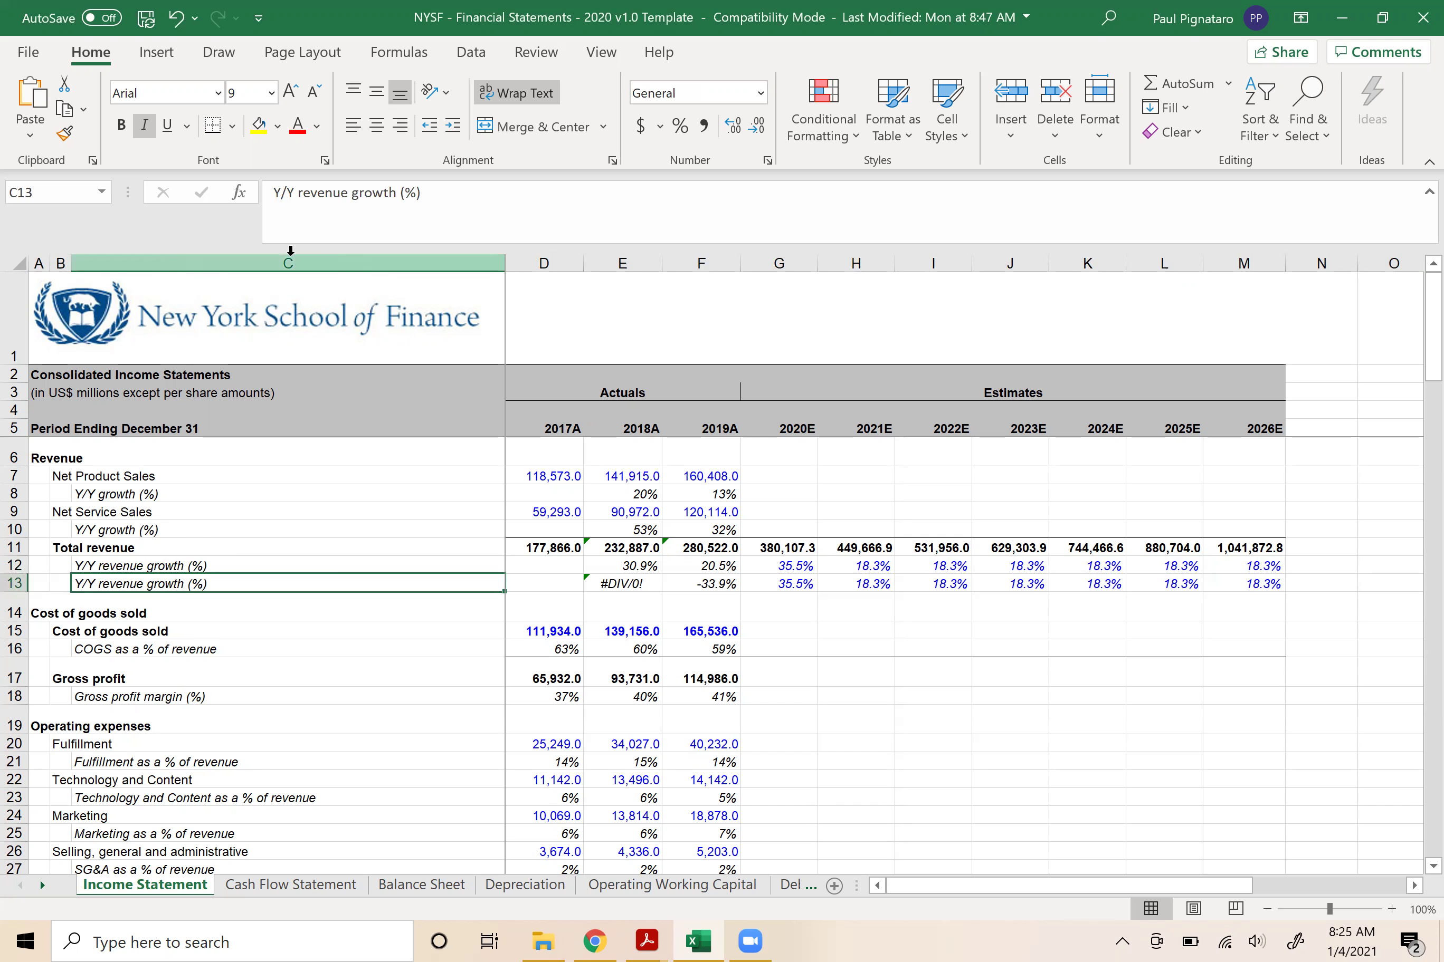
left_click(400, 194)
type("chjange")
key("BackSpace")
key("BackSpace")
key("BackSpace")
key("BackSpace")
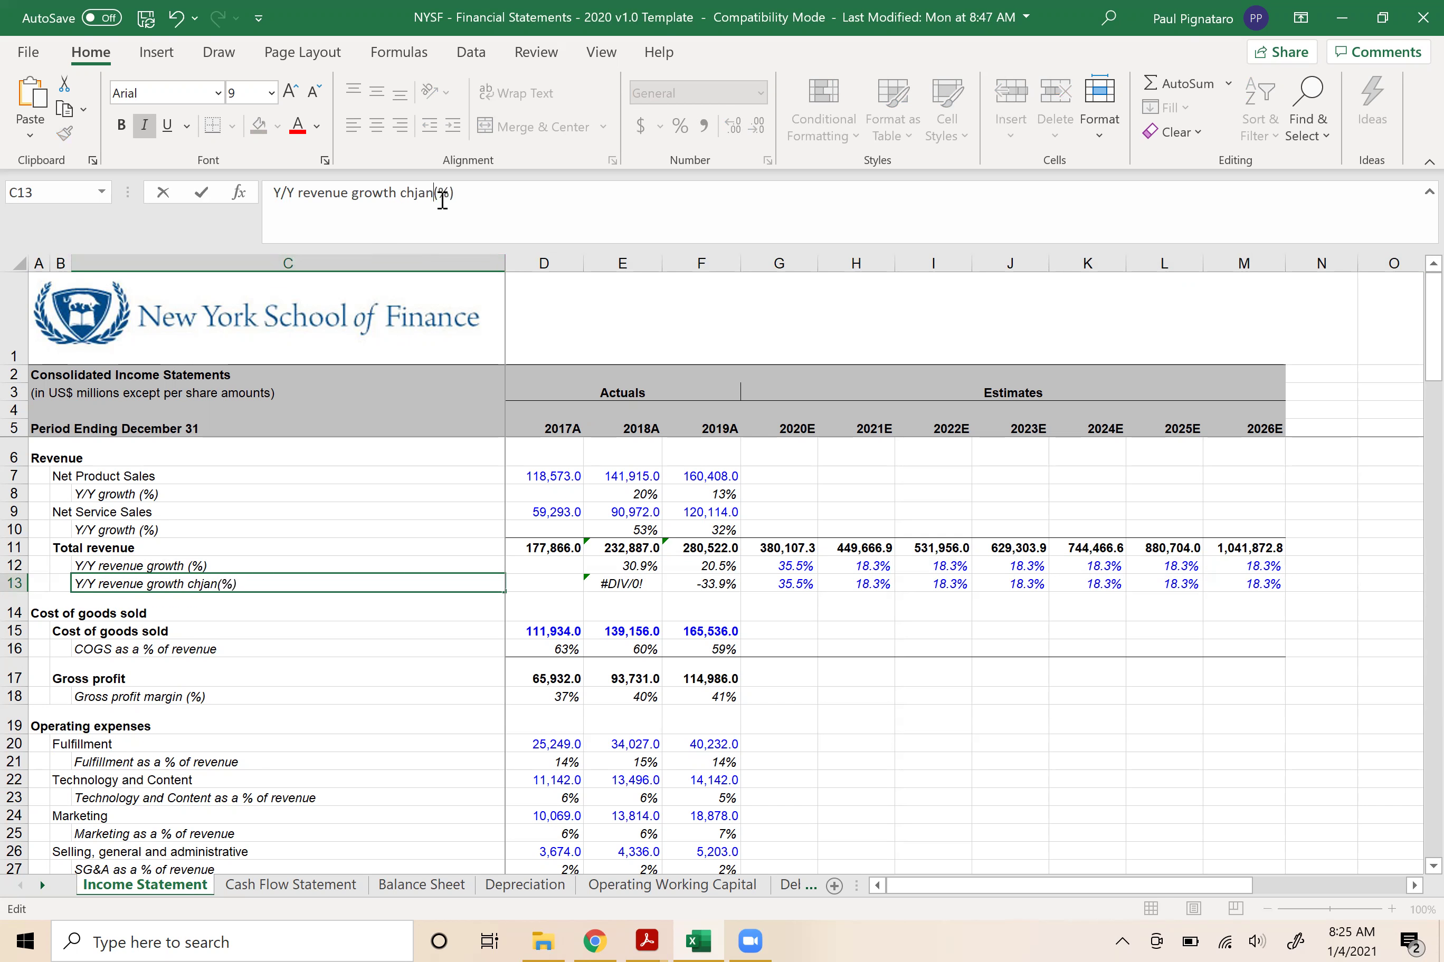
key("BackSpace")
type("ange")
key("Return")
key("Up")
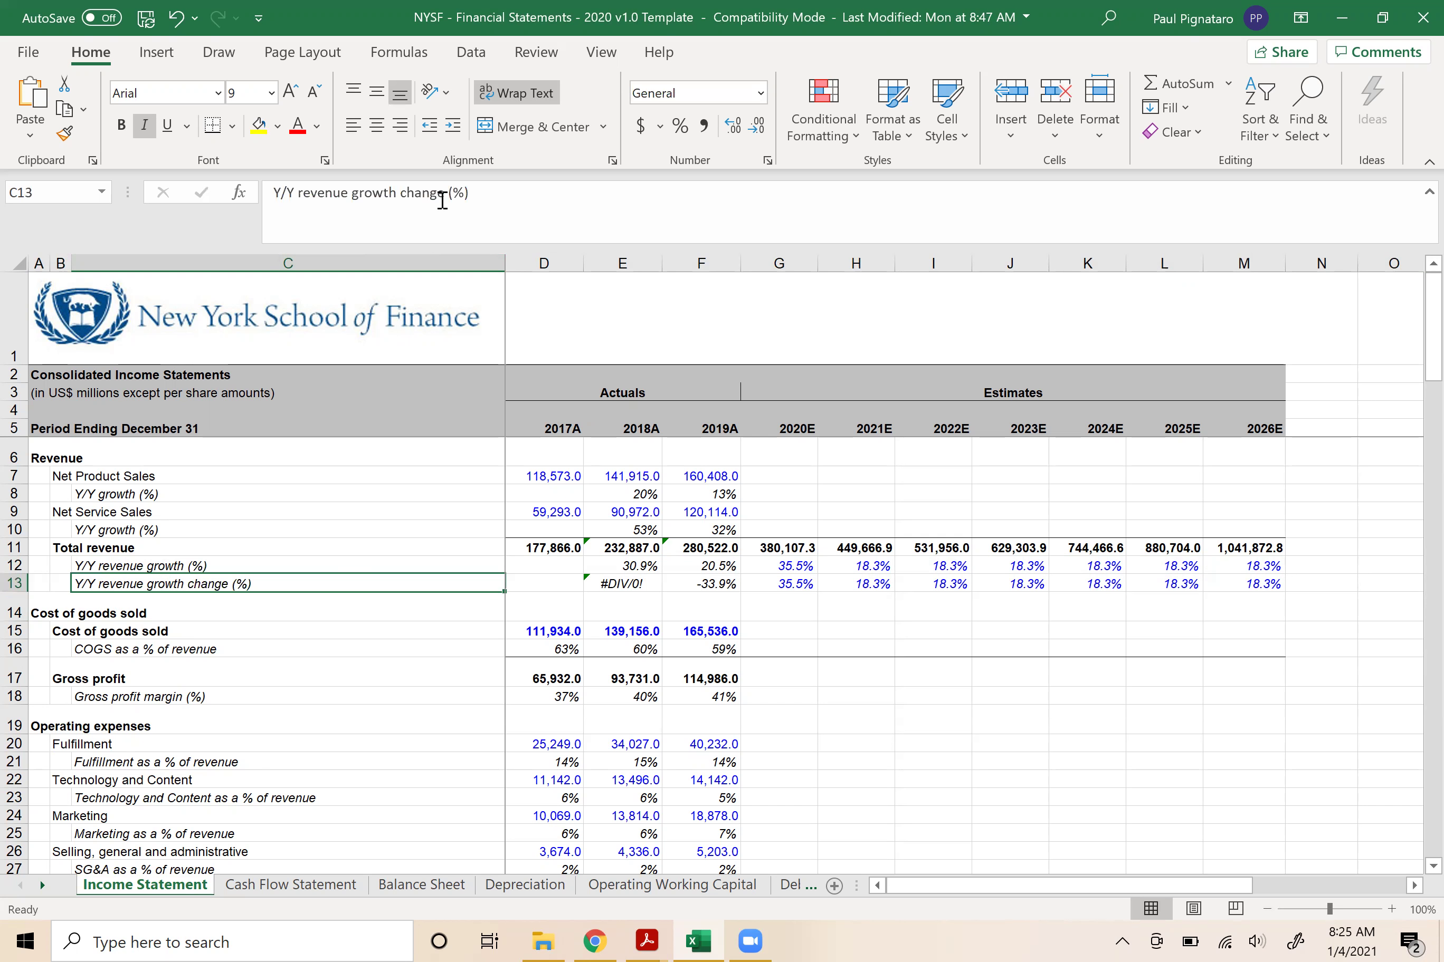
- Clear the copied growth formulas from the 2018A and 2019A cells E13 and F13
key("Right")
key("Right")
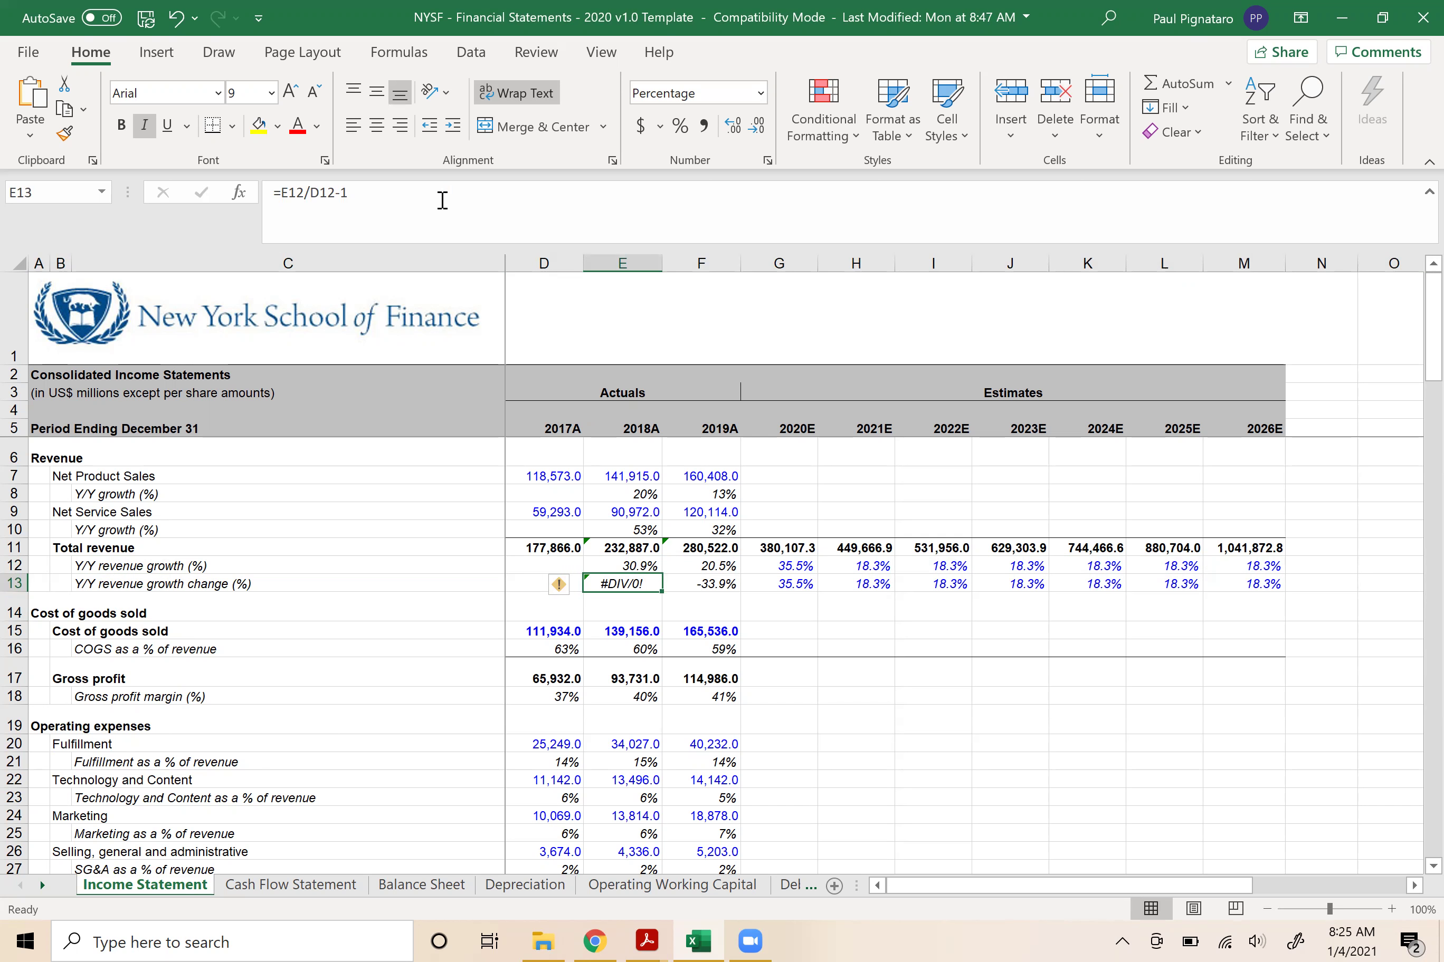
key("Delete")
key("Right")
key("Delete")
key("Right")
key("Left")
key("Right")
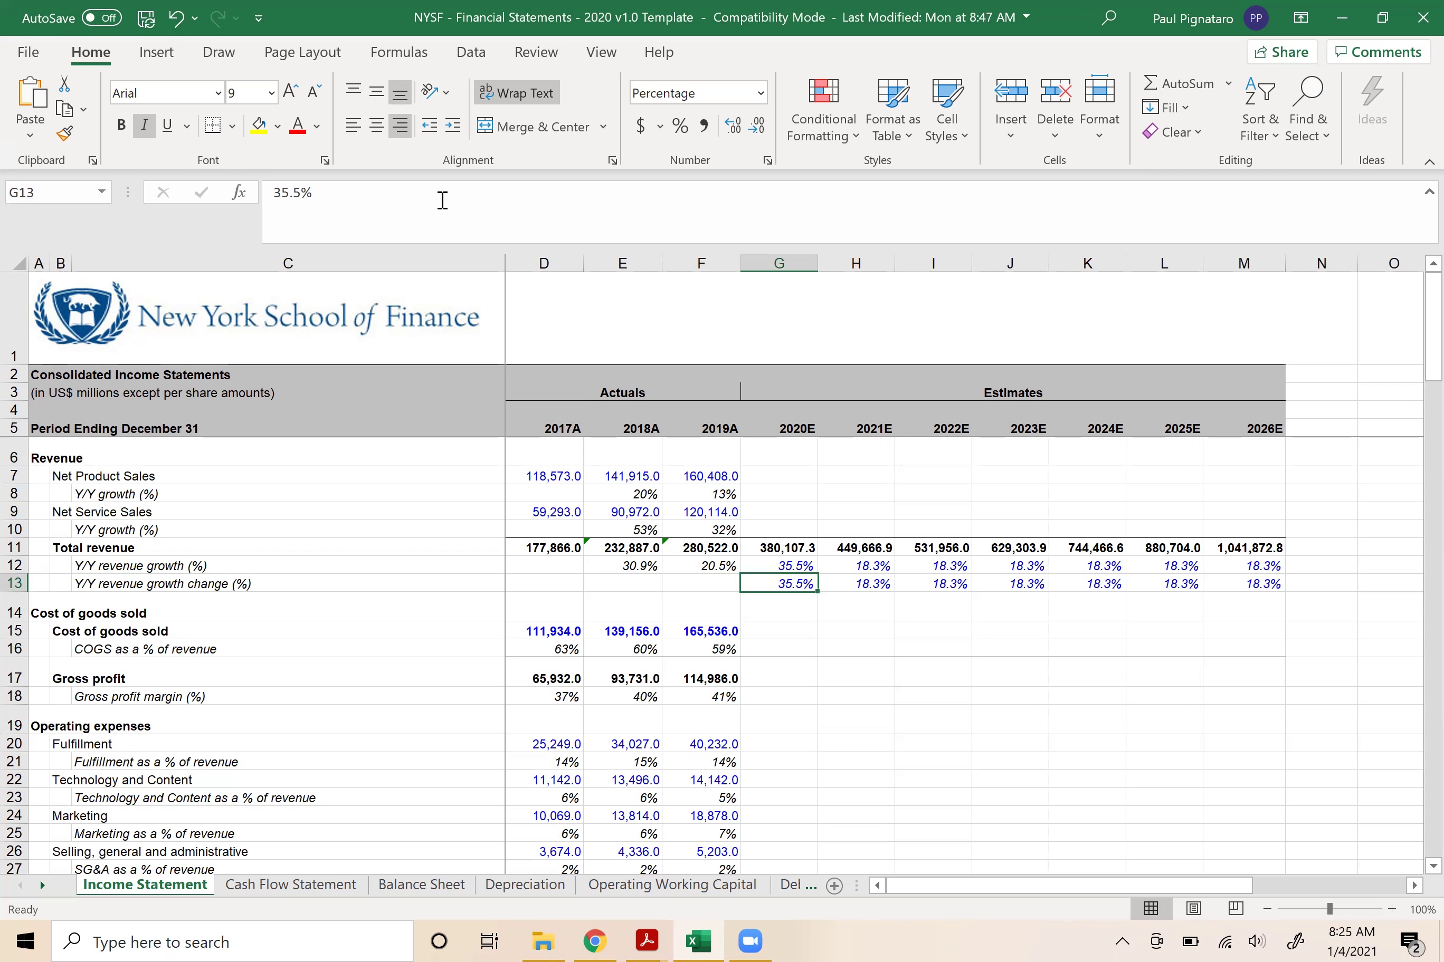
- Enter the 2019A growth change formula =F12-E12 in F13
key("Right")
key("Left")
key("Left")
key("Left")
key("Right")
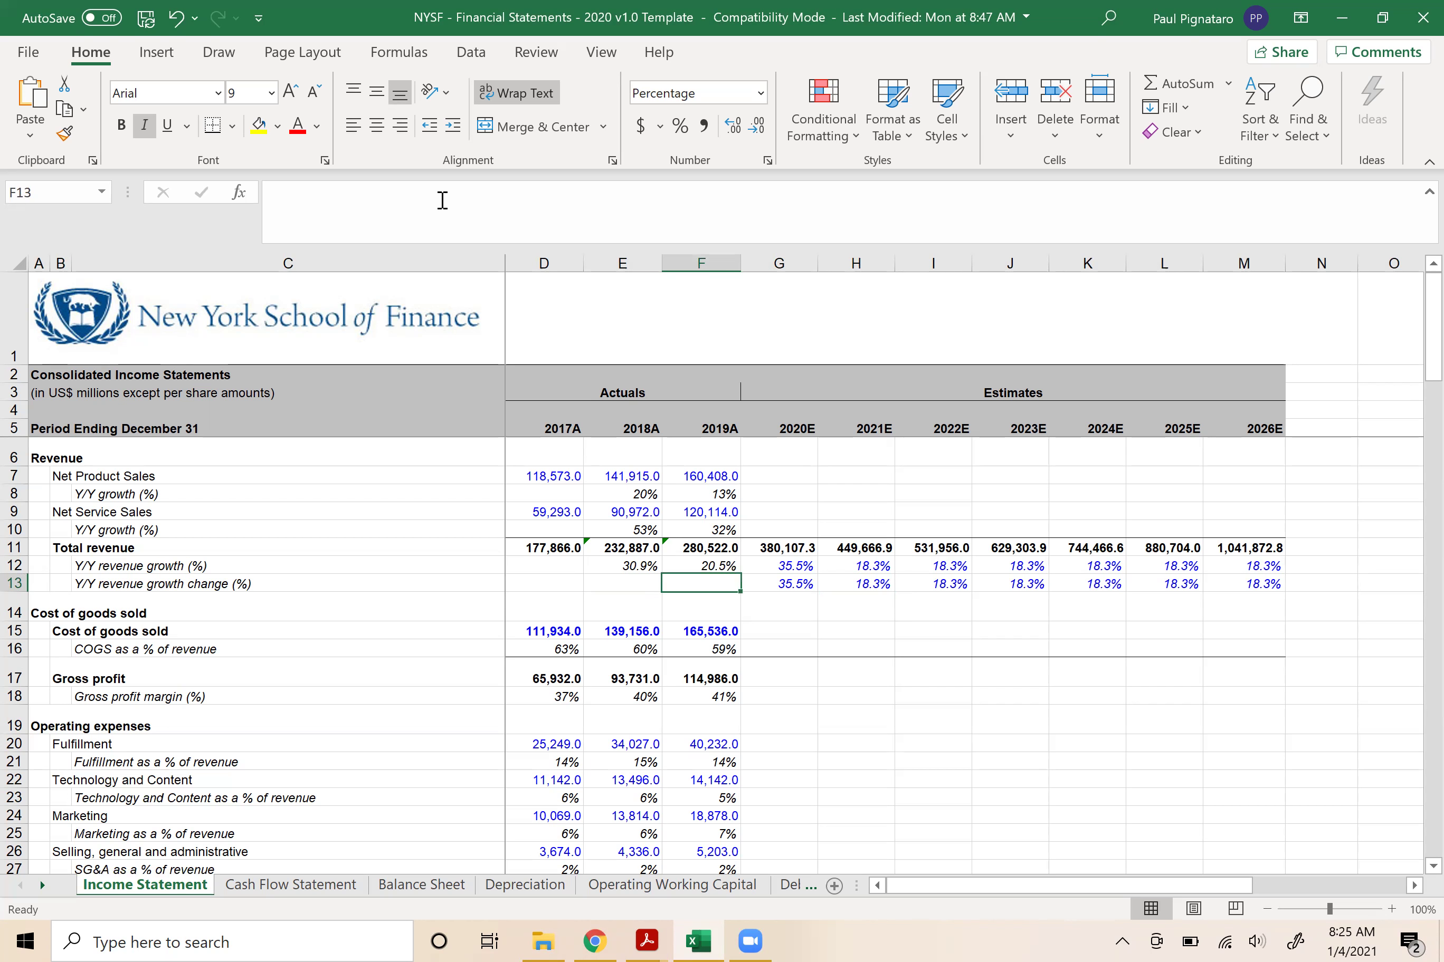
type("=")
key("Up")
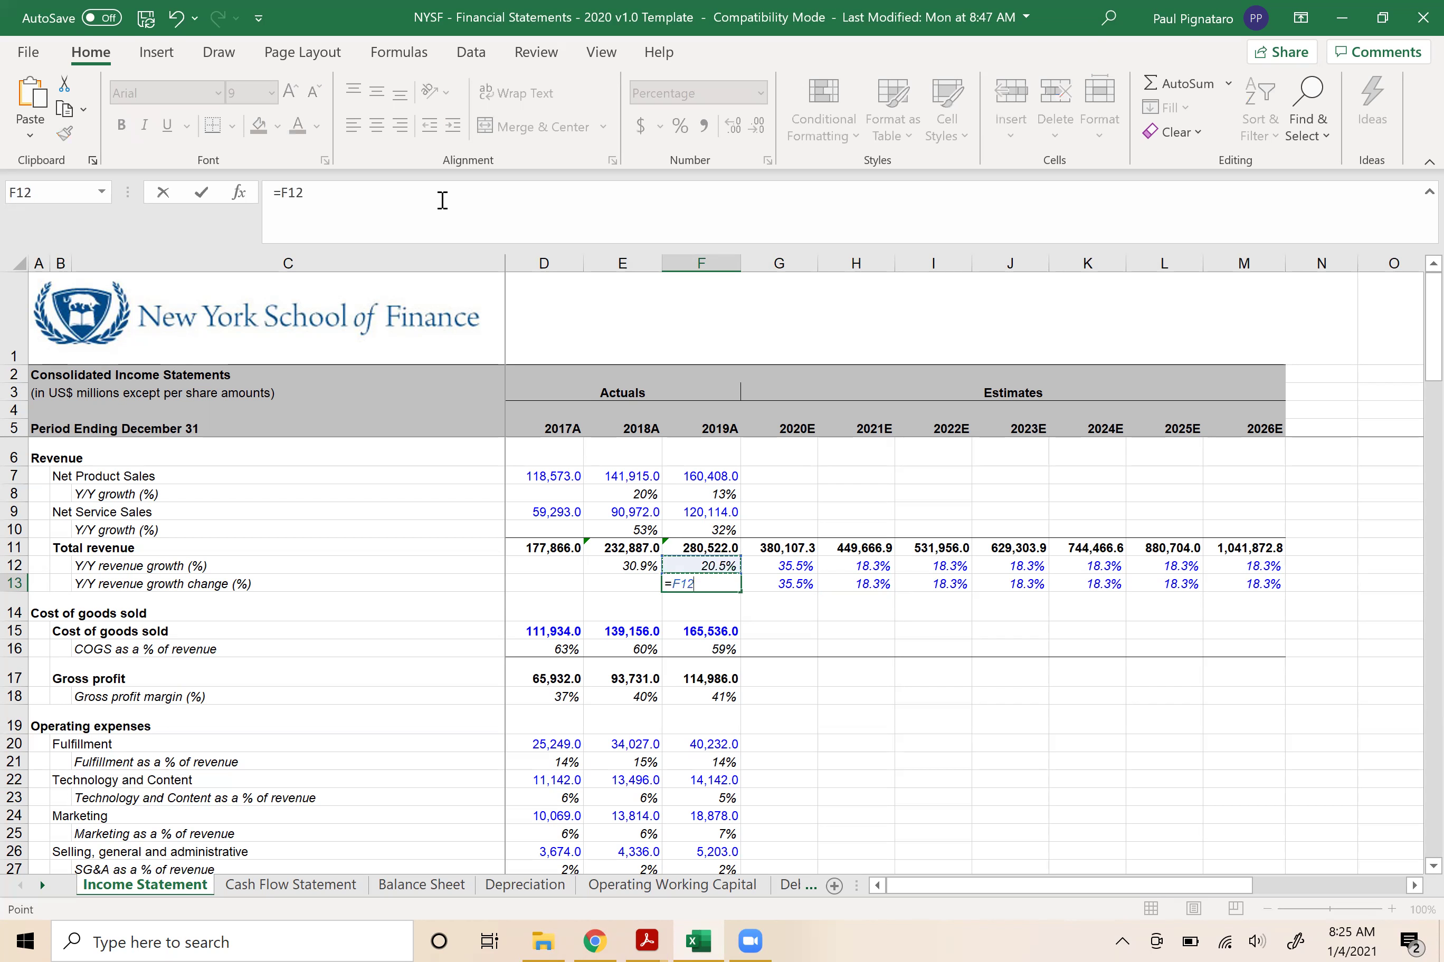
type("-")
key("Left")
key("Up")
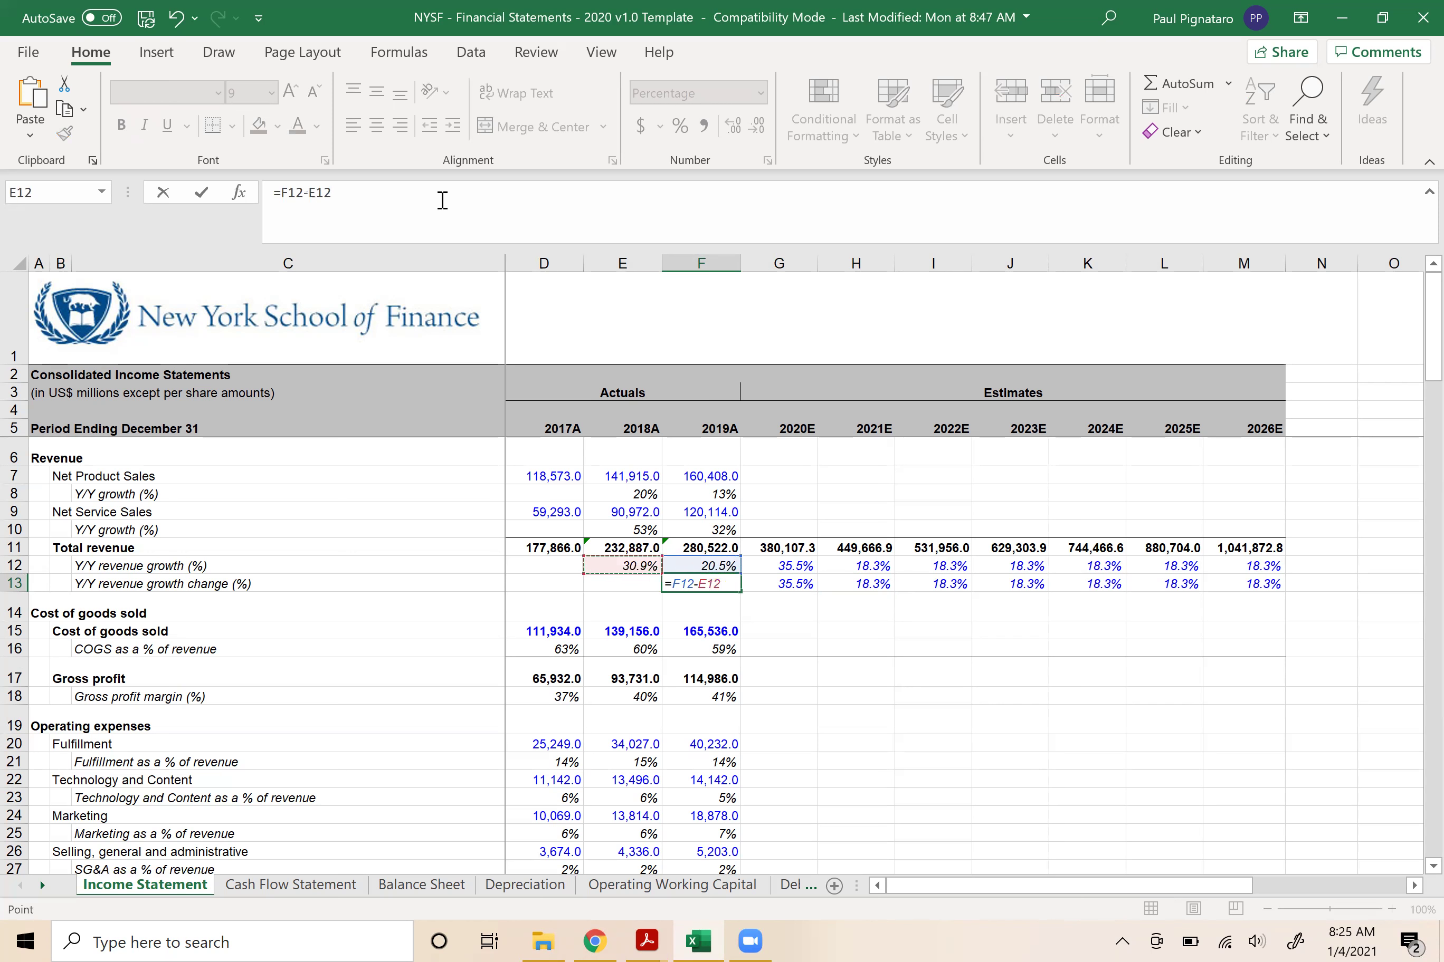
key("Return")
key("Up")
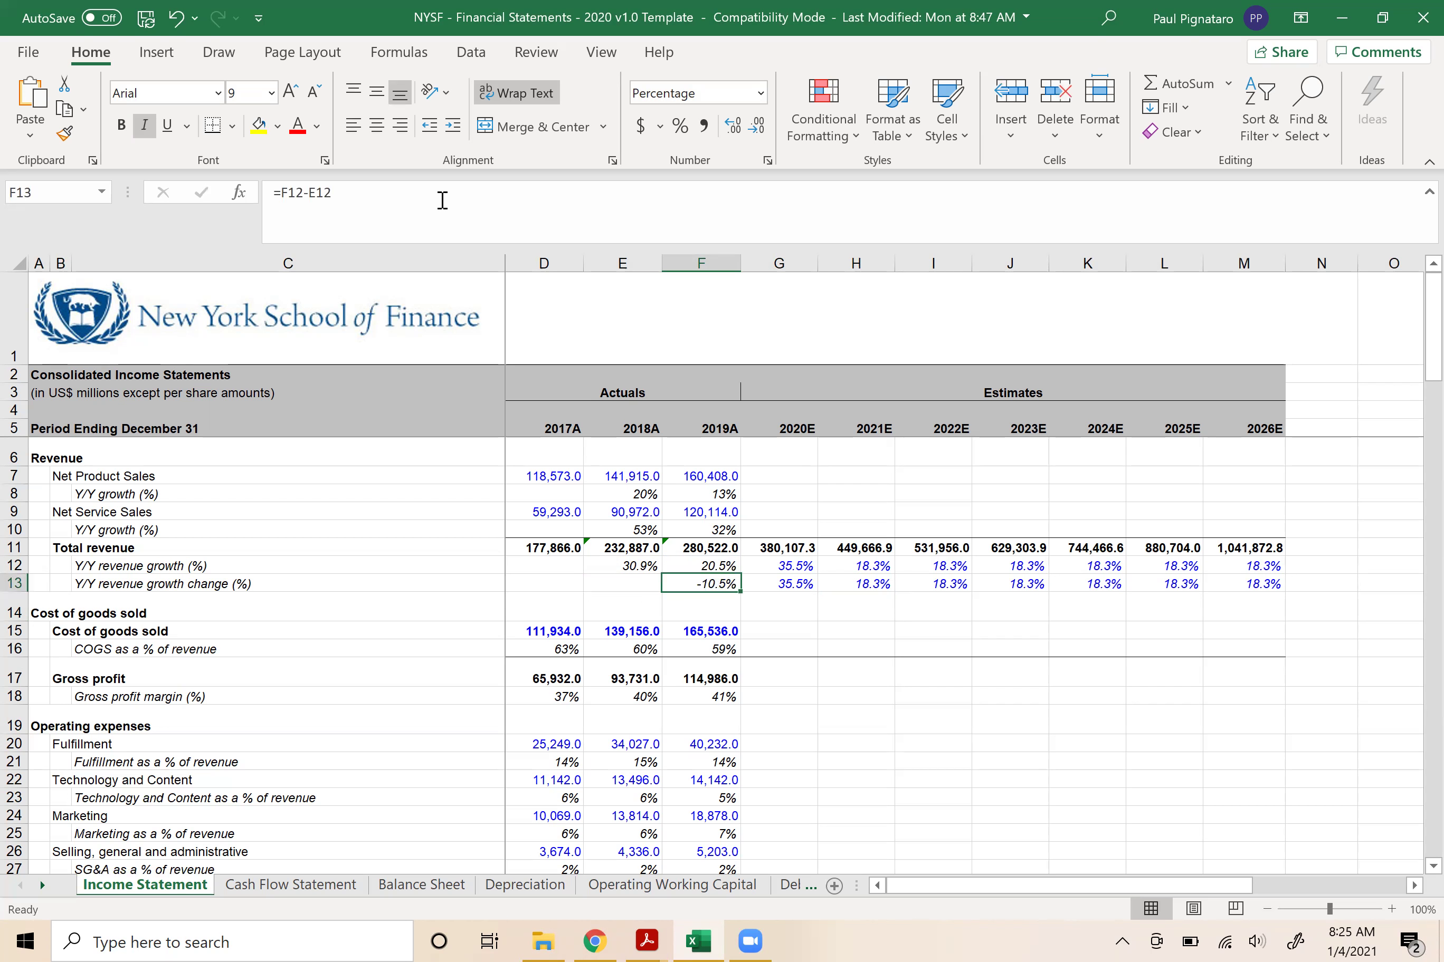
key("Left")
key("Right")
key("shift+Right")
key("shift+Right")
key("shift+Right")
key("shift+Right")
key("shift+Right")
key("shift+Right")
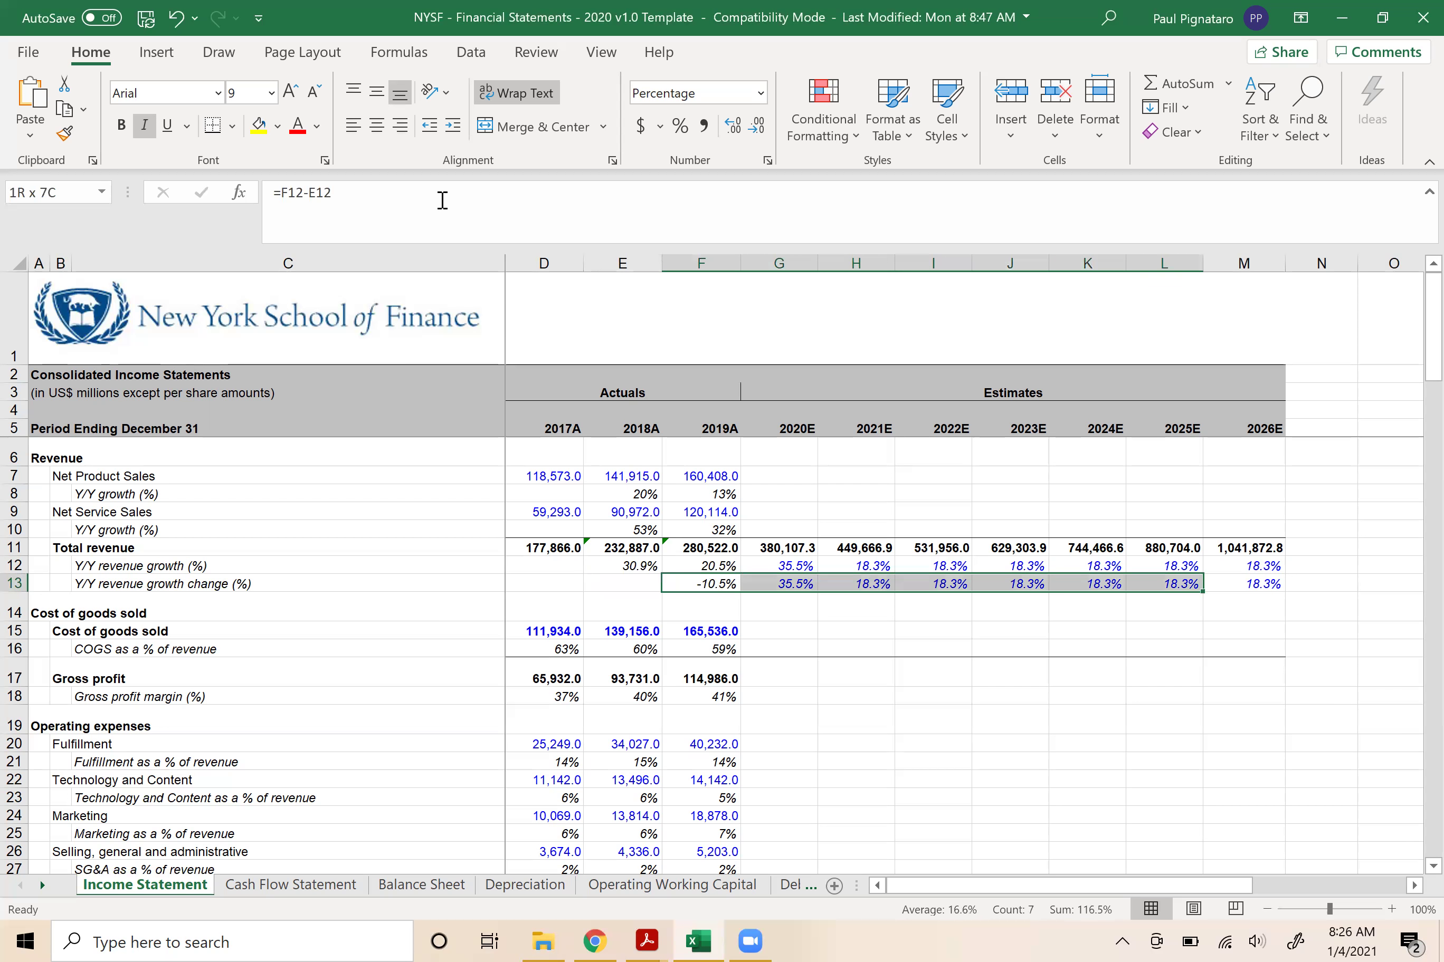
key("ctrl+Left")
key("ctrl+Right")
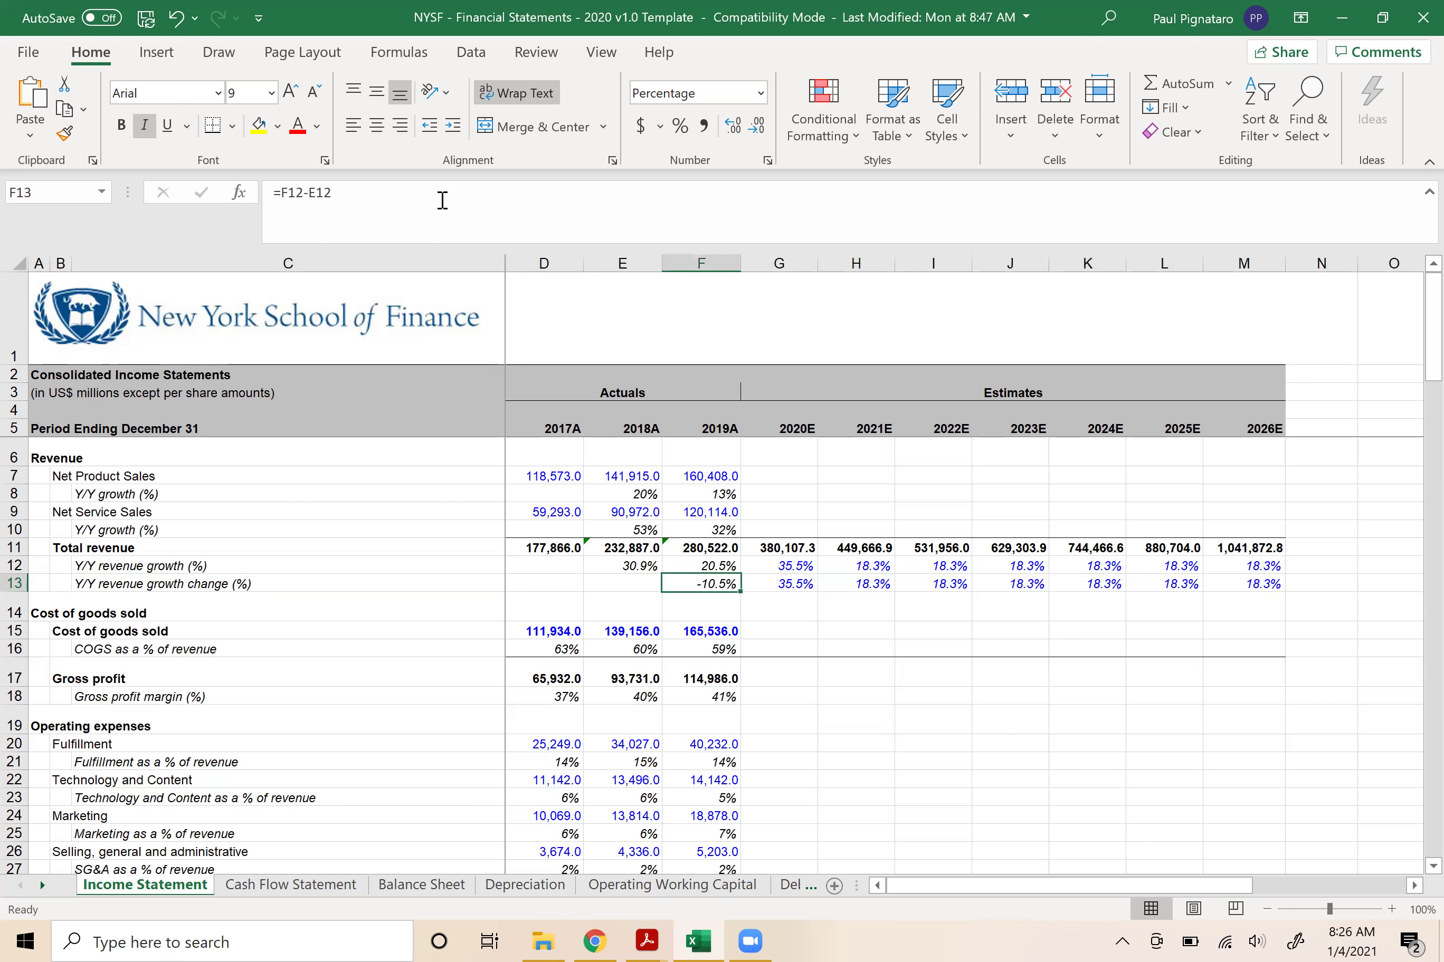
- Fill the growth change formula from F13 across to 2026E in M13
key("shift+Right")
key("shift+Right")
key("shift+Right")
key("shift+Right")
key("shift+Right")
key("shift+Right")
key("shift+Right")
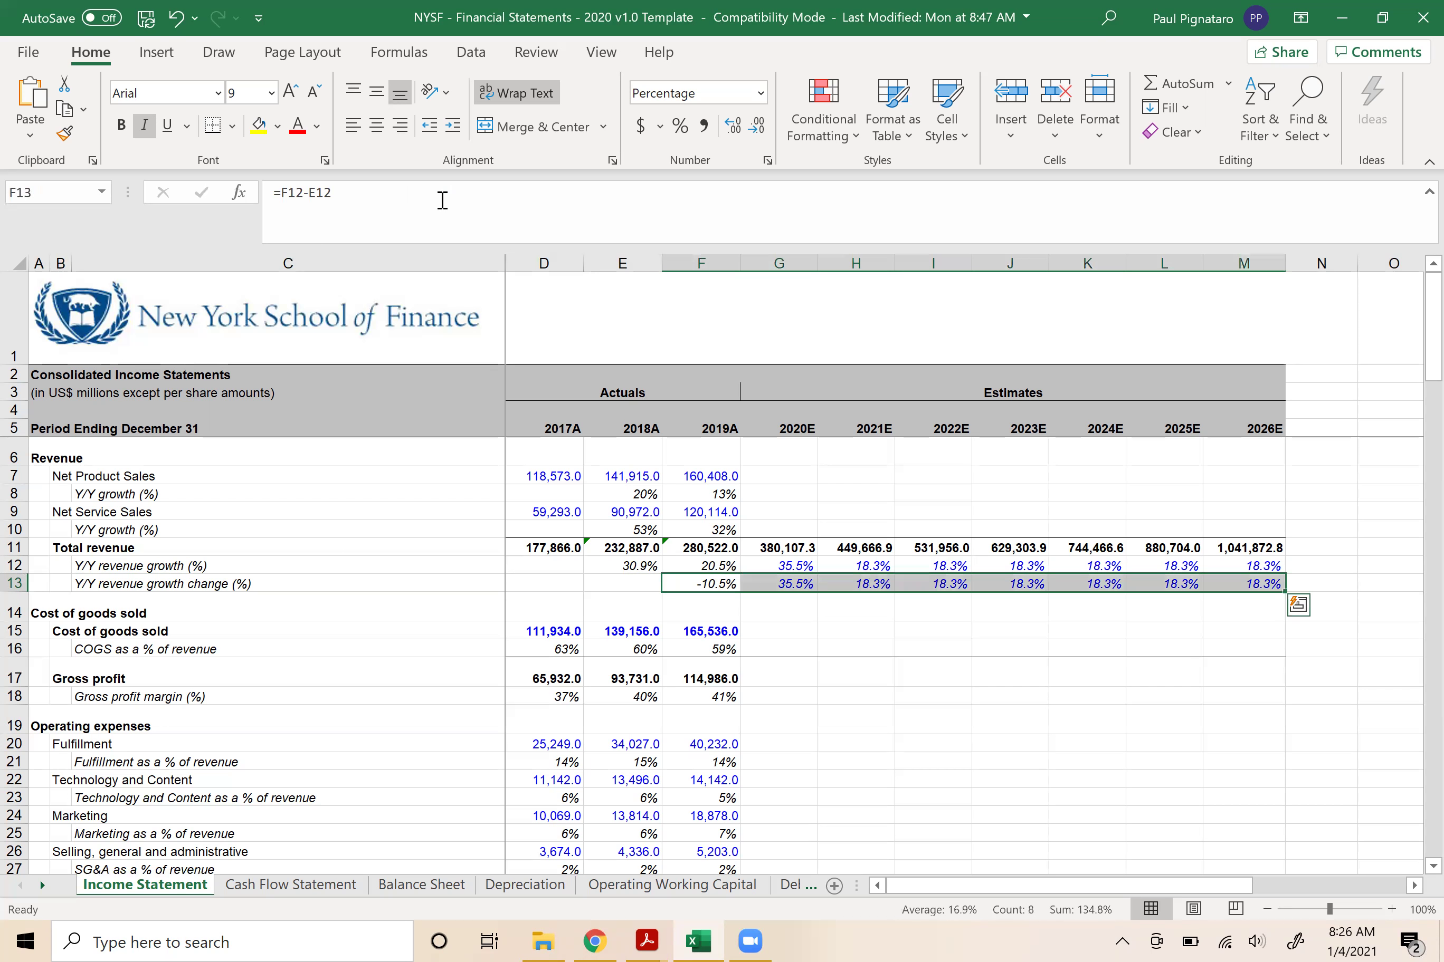
- Check the 2020E and 2021E growth changes in row 13 against the growth rates above them
key("Right")
key("Right")
key("Left")
key("Left")
key("Right")
key("Up")
key("Down")
key("Right")
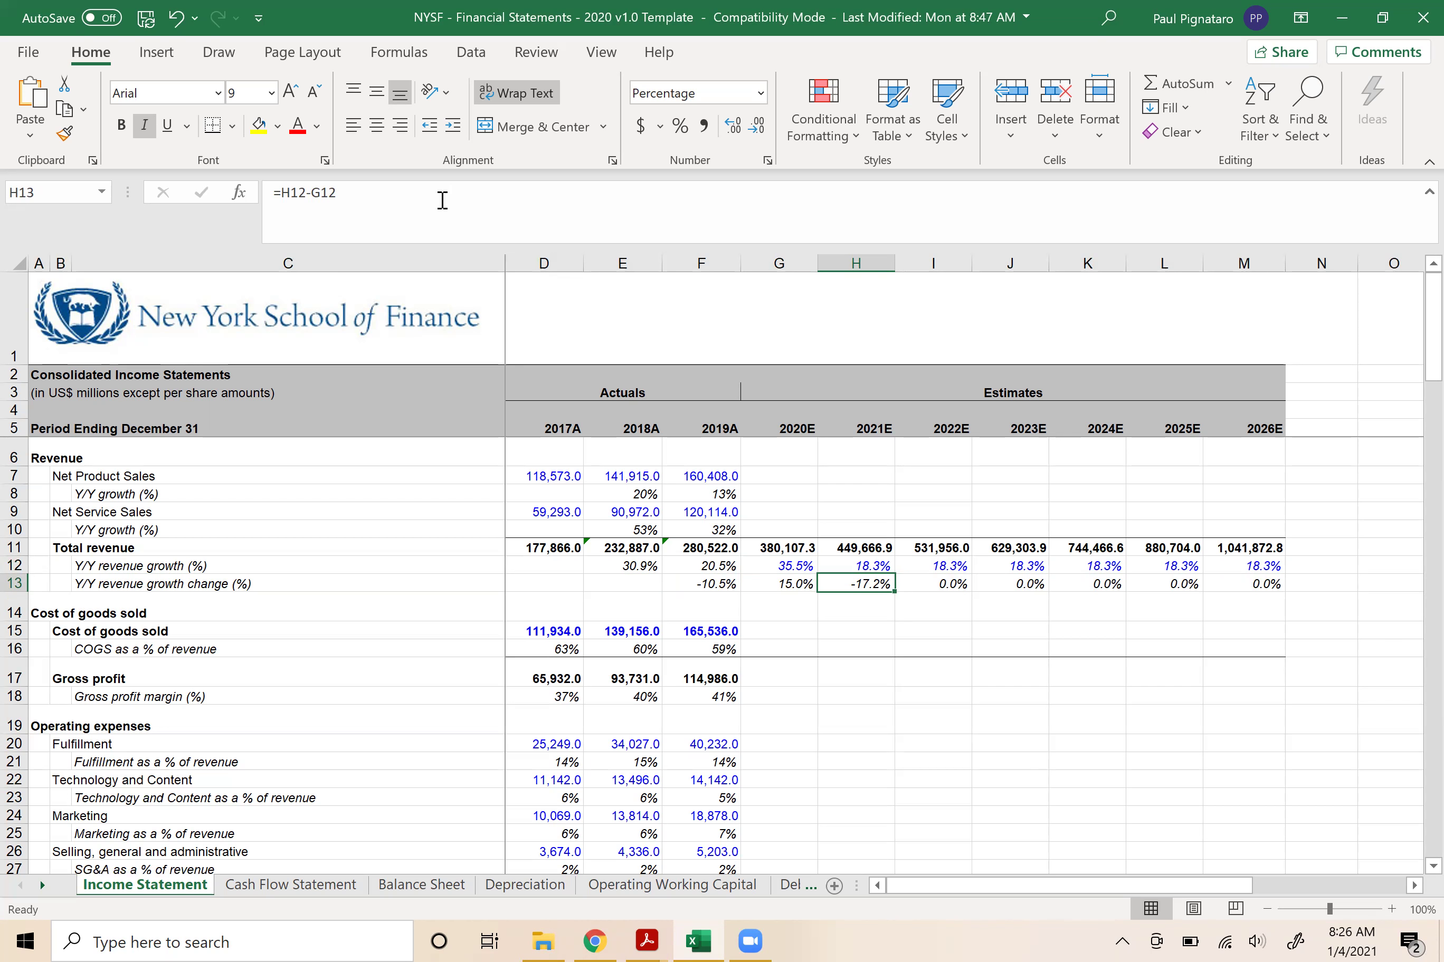
key("Right")
key("Right")
key("Left")
key("Left")
key("Left")
key("Left")
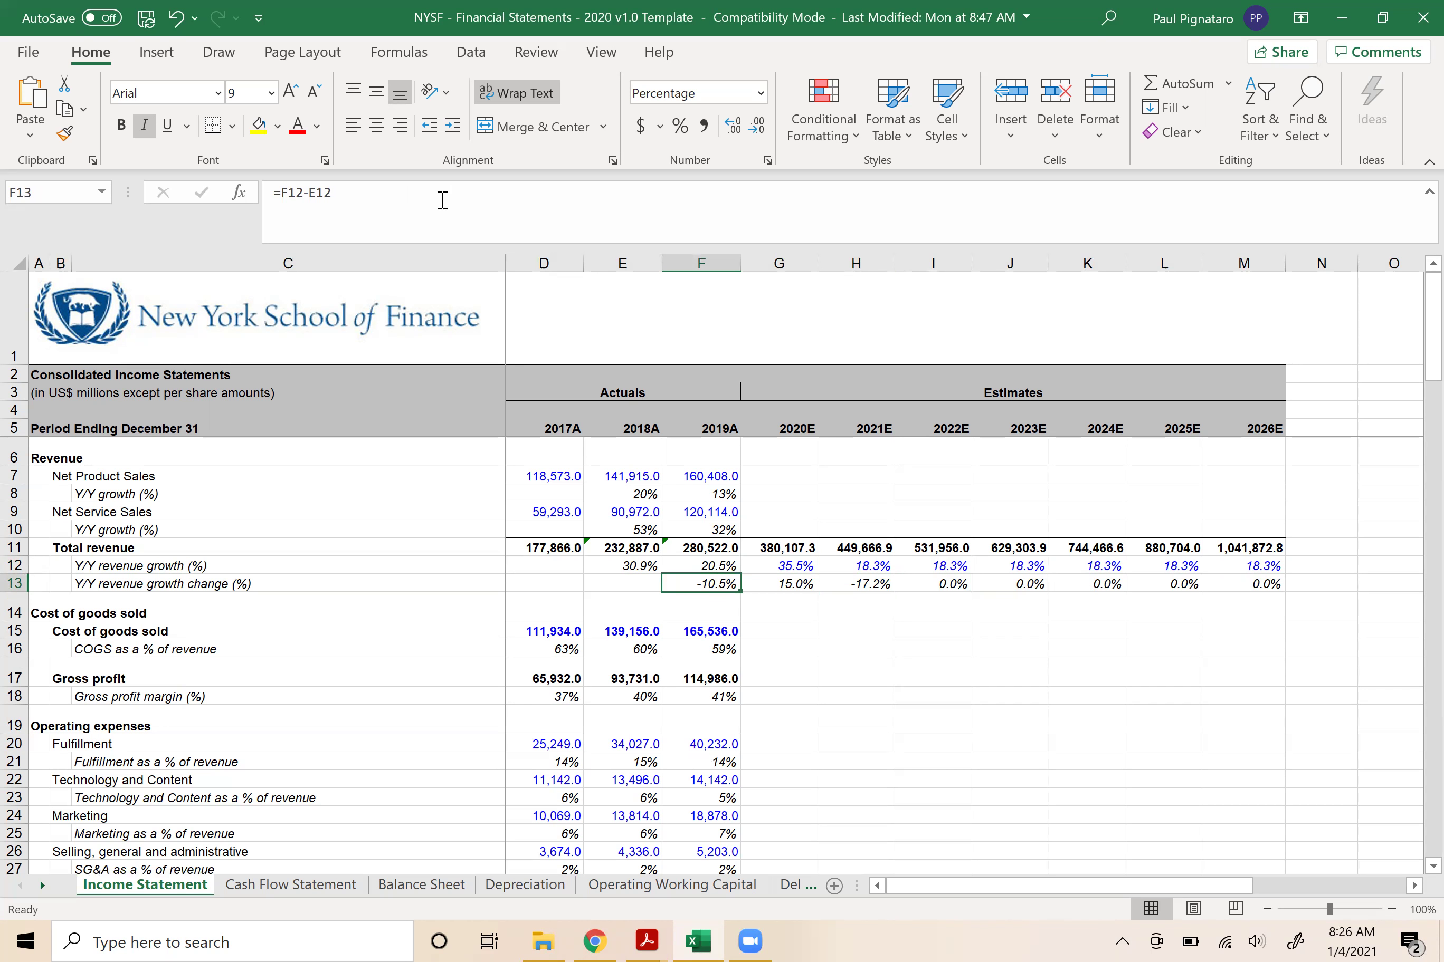
- Review the revenue growth change values along row 13 from 2019A through 2026E
key("Right")
key("Left")
key("Left")
key("Right")
key("Right")
key("Right")
key("Right")
key("Right")
key("Right")
key("Right")
key("Right")
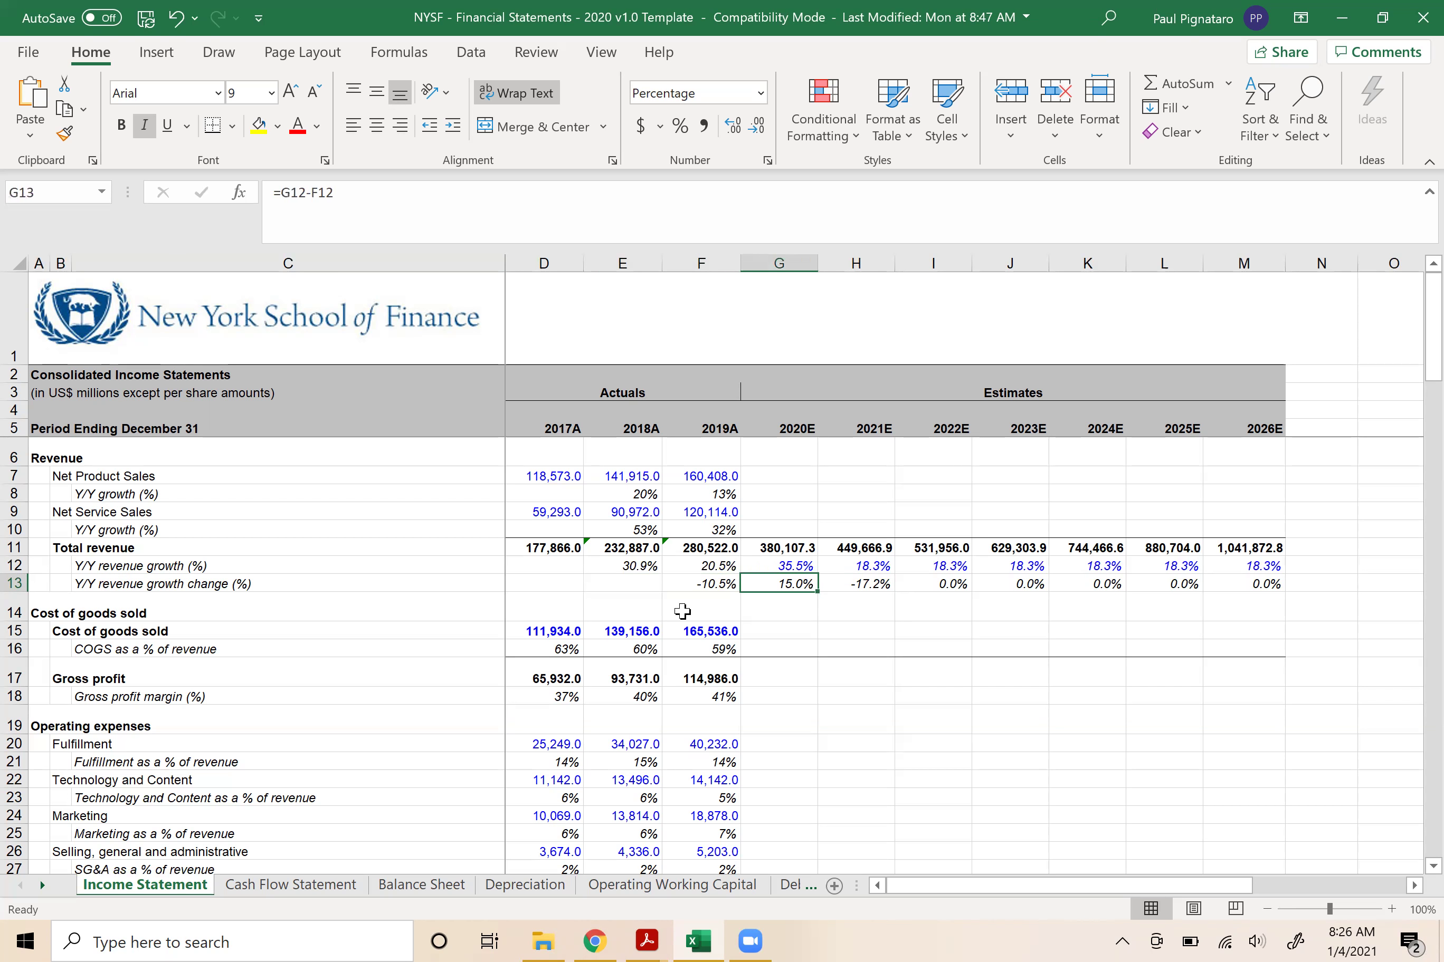
key("Left")
key("Left")
key("Left")
key("Left")
key("Left")
key("Left")
key("Left")
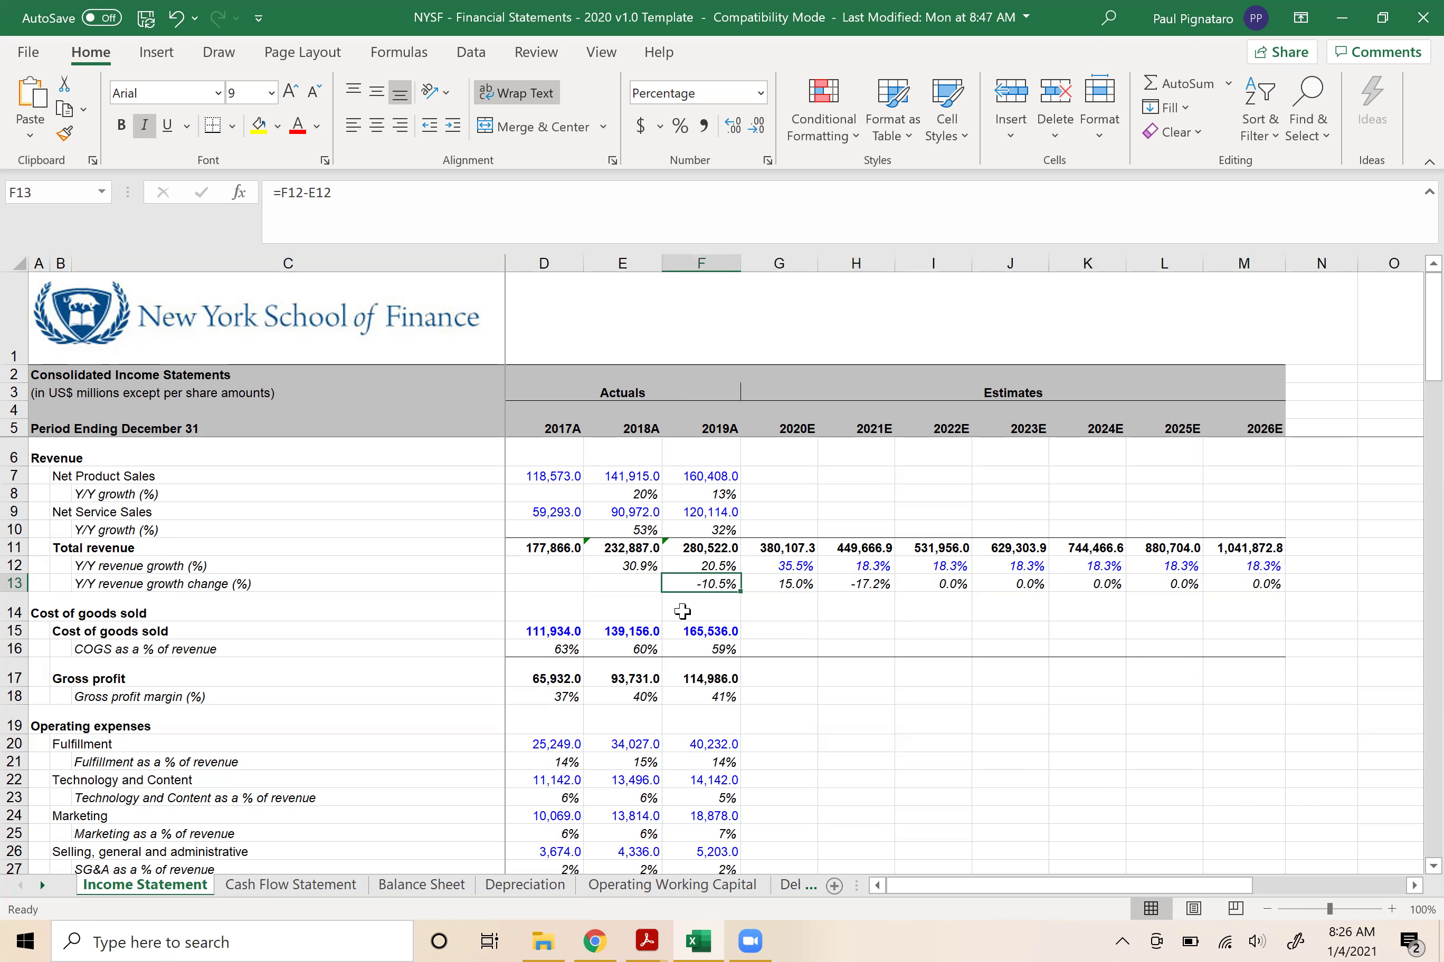
- Replace the 2019A revenue growth change formula in F13 with =F12/E12-1
key("Right")
key("Right")
key("Left")
key("Left")
type("=")
key("Up")
type("/")
key("Left")
key("Up")
type("-1")
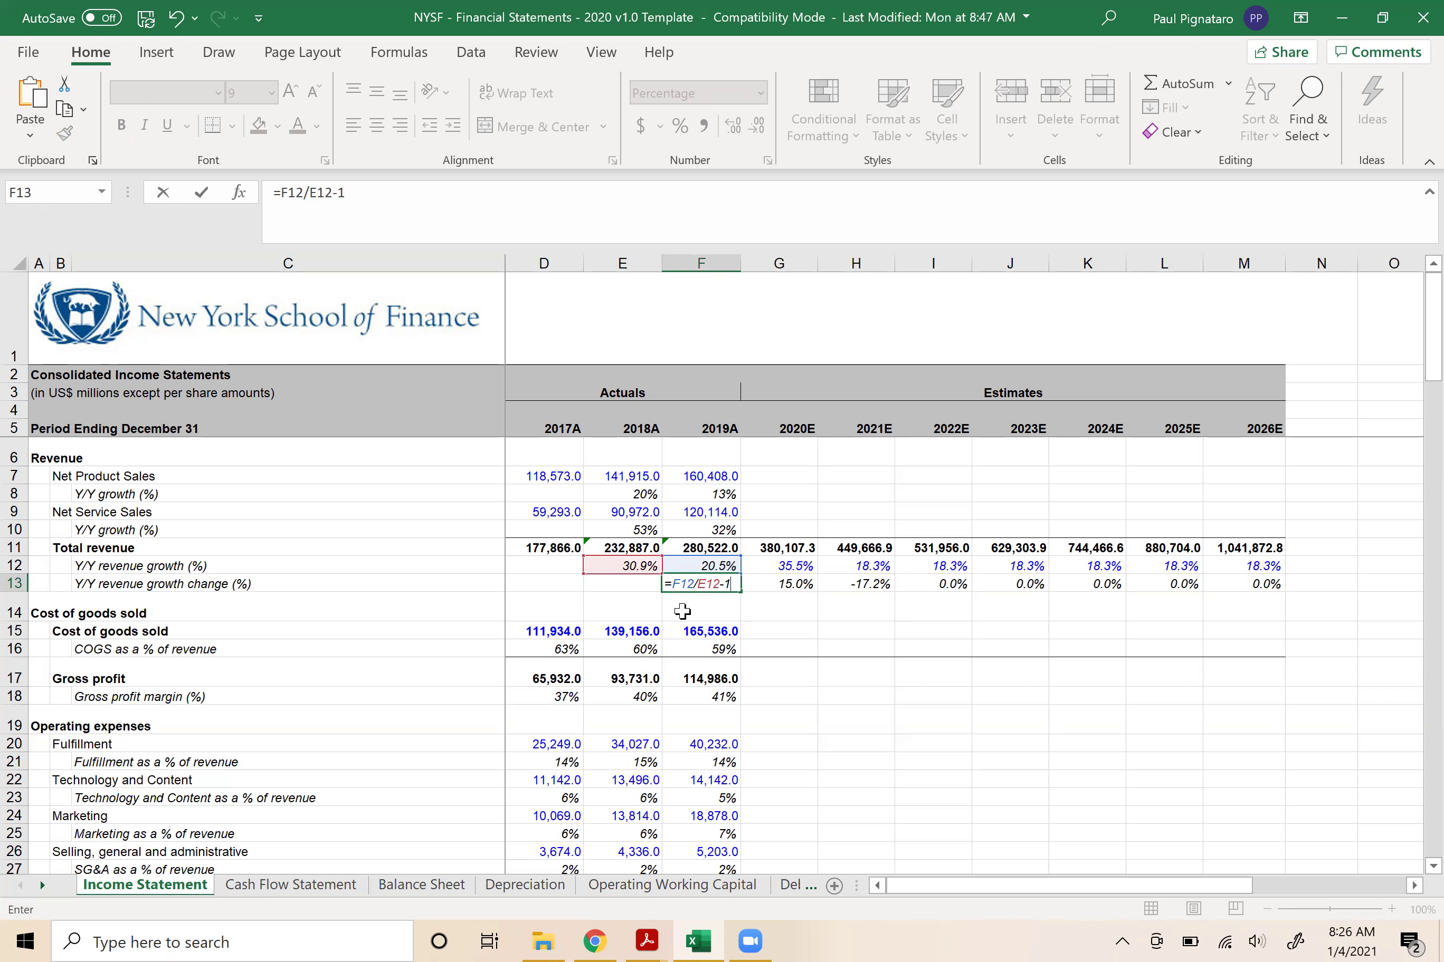
key("Return")
- Fill the new growth change formula from F13 across to 2026E in M13
key("Up")
key("shift+Right")
key("shift+Right")
key("shift+Right")
key("shift+Right")
key("shift+Right")
key("shift+Right")
key("shift+Right")
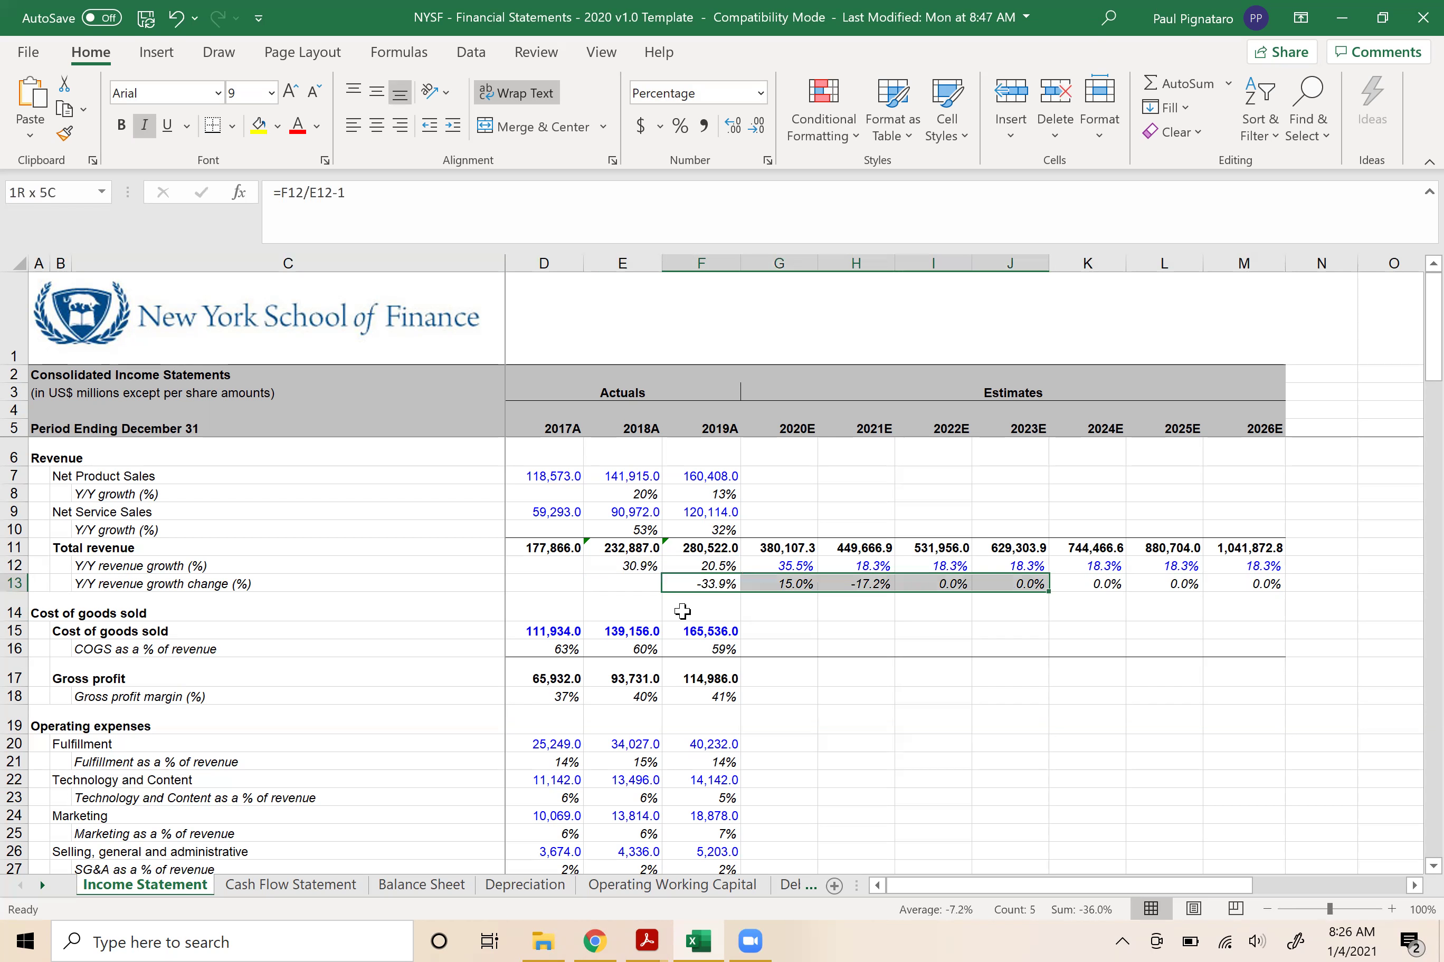
key("ctrl+r")
- Review the recalculated revenue growth change values along row 13 from 2019A through 2026E
key("Right")
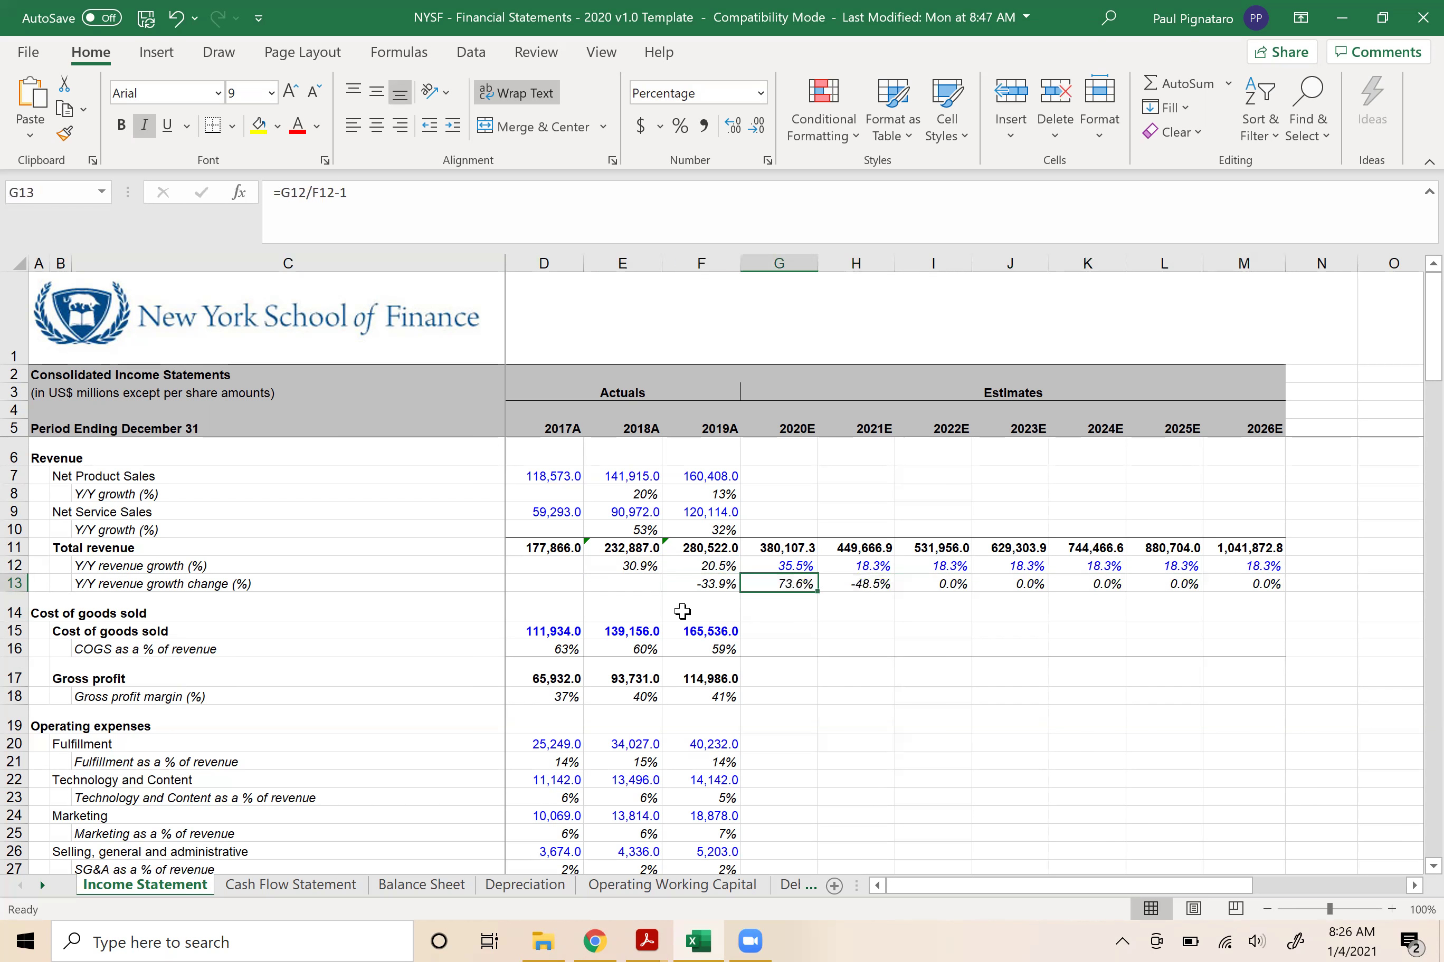
key("Left")
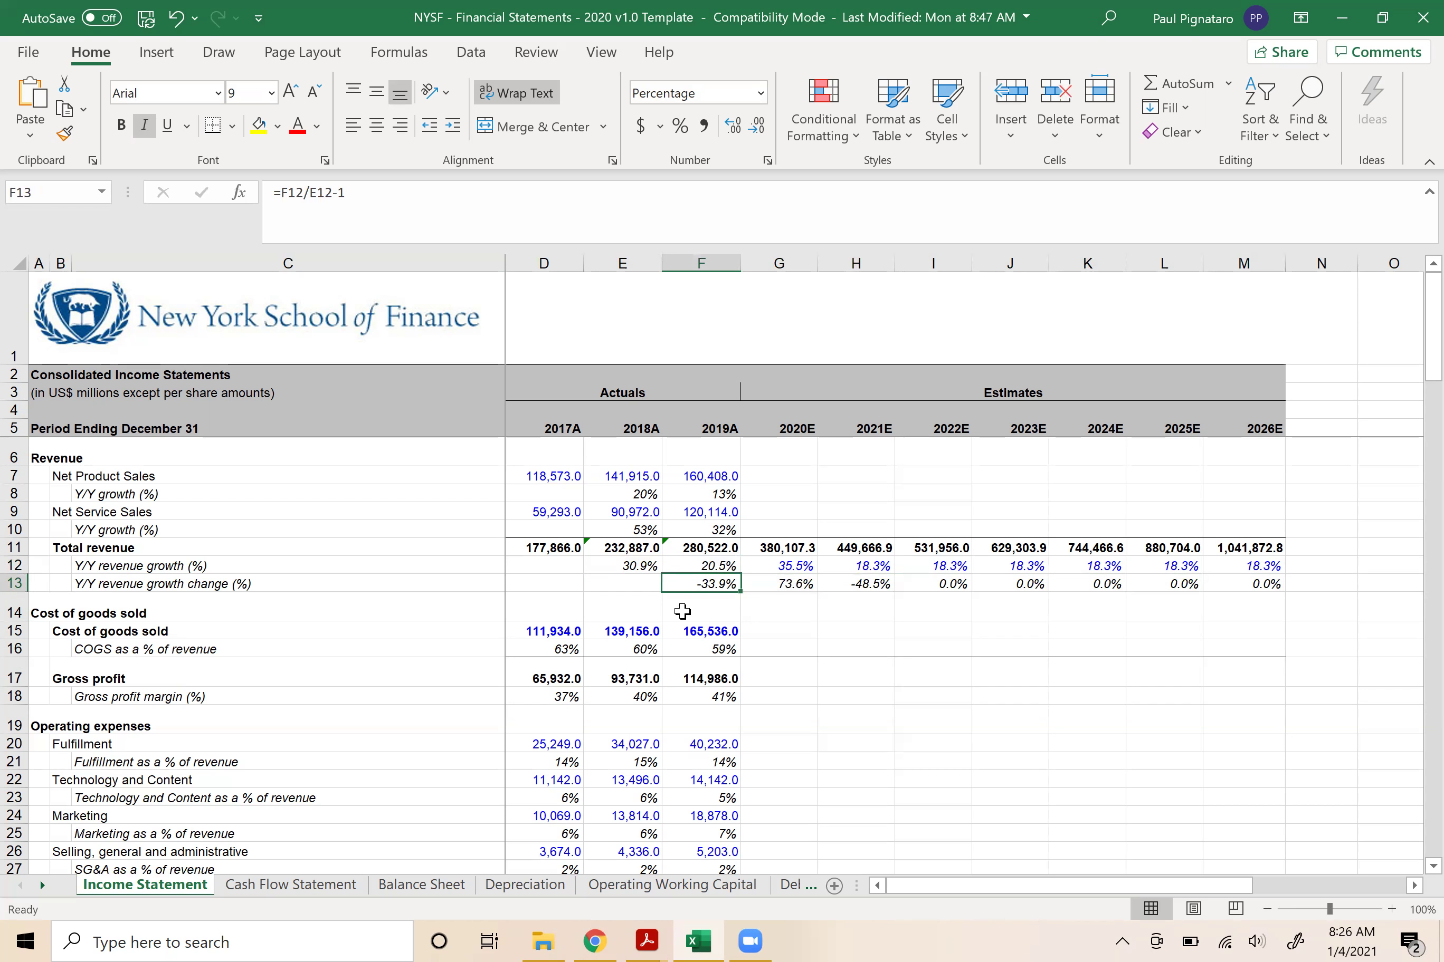
key("Right")
key("Right")
key("Right")
key("Right")
key("Right")
key("Right")
key("Right")
key("Left")
key("Left")
key("Left")
key("Left")
key("Left")
key("Left")
key("Right")
key("Left")
- Compare the 2019A to 2021E growth changes in row 13 with the growth rates in row 12
key("Up")
key("Left")
key("Right")
key("Down")
key("Right")
key("Up")
key("Left")
key("Right")
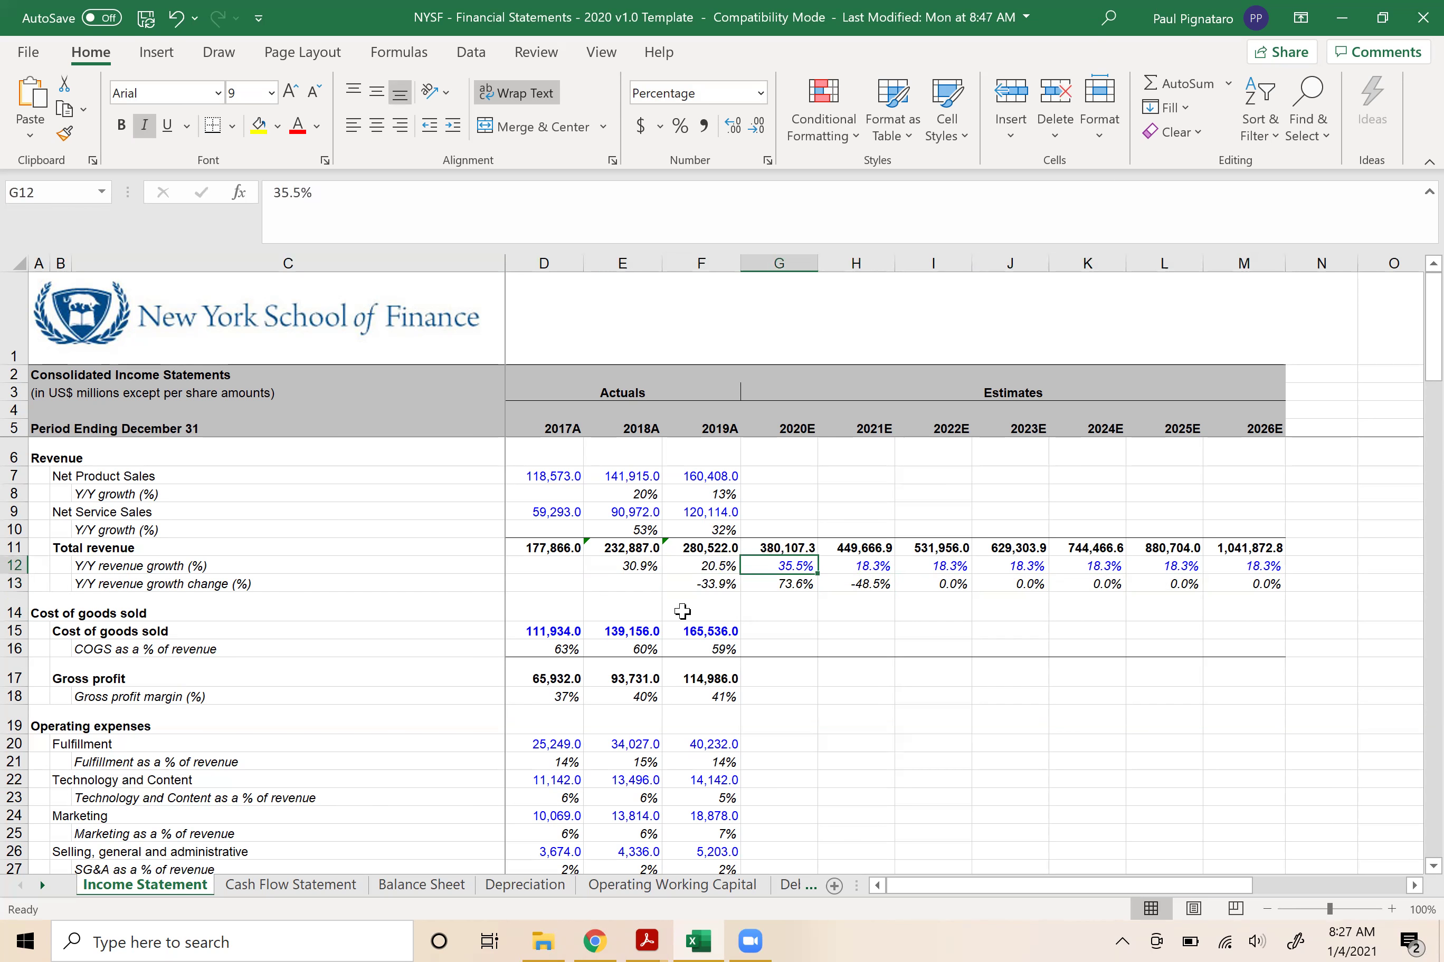
key("Down")
key("Right")
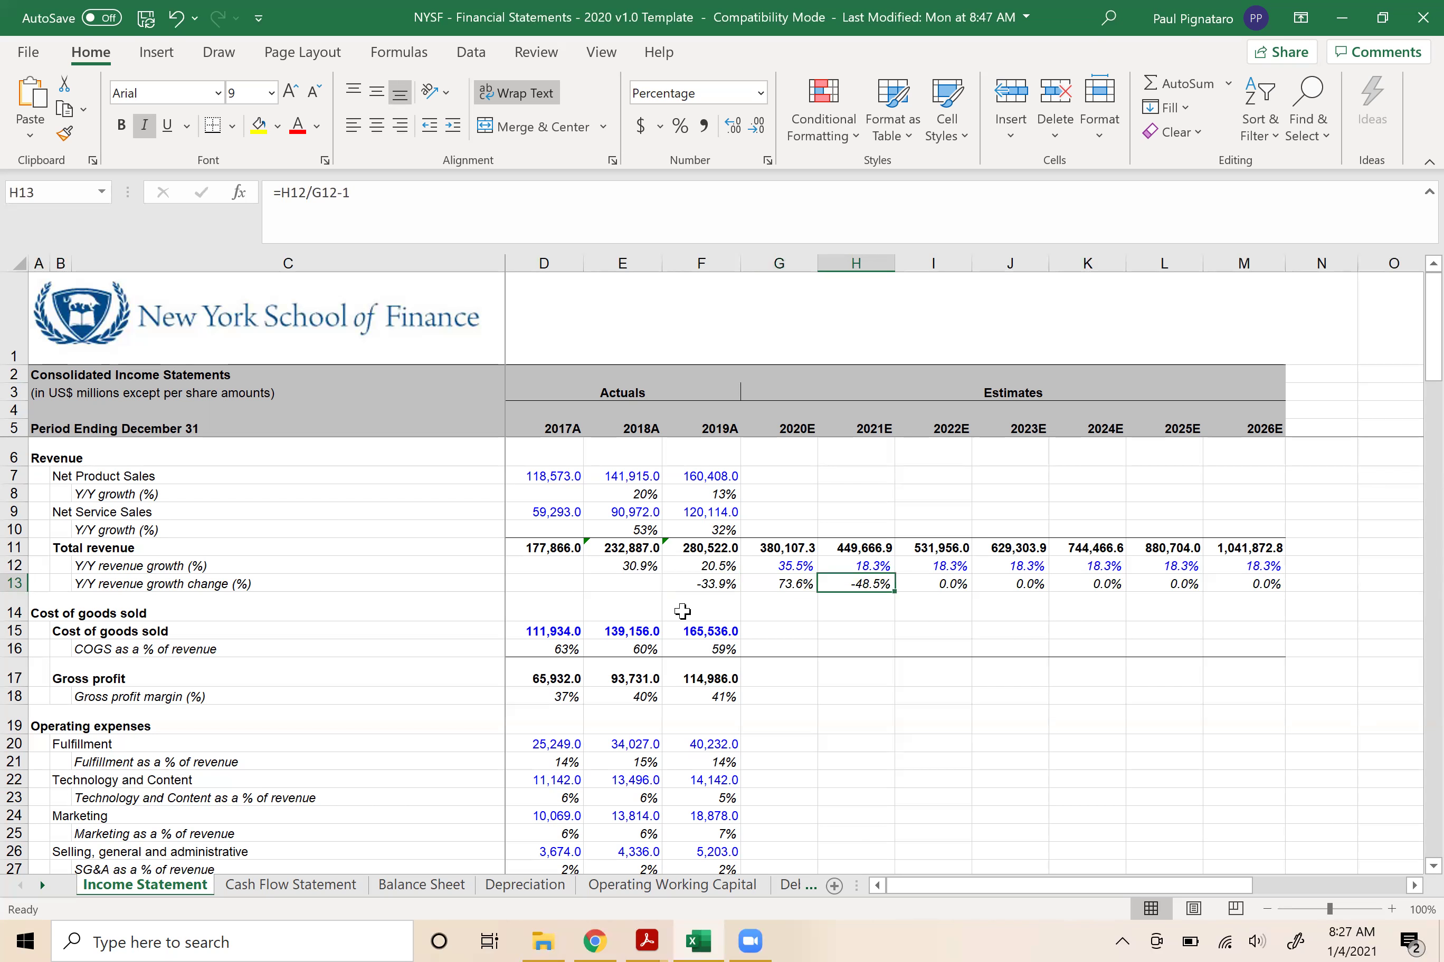
key("Up")
key("Down")
key("Up")
key("Down")
key("Left")
key("Left")
key("Right")
key("Right")
key("Right")
key("Up")
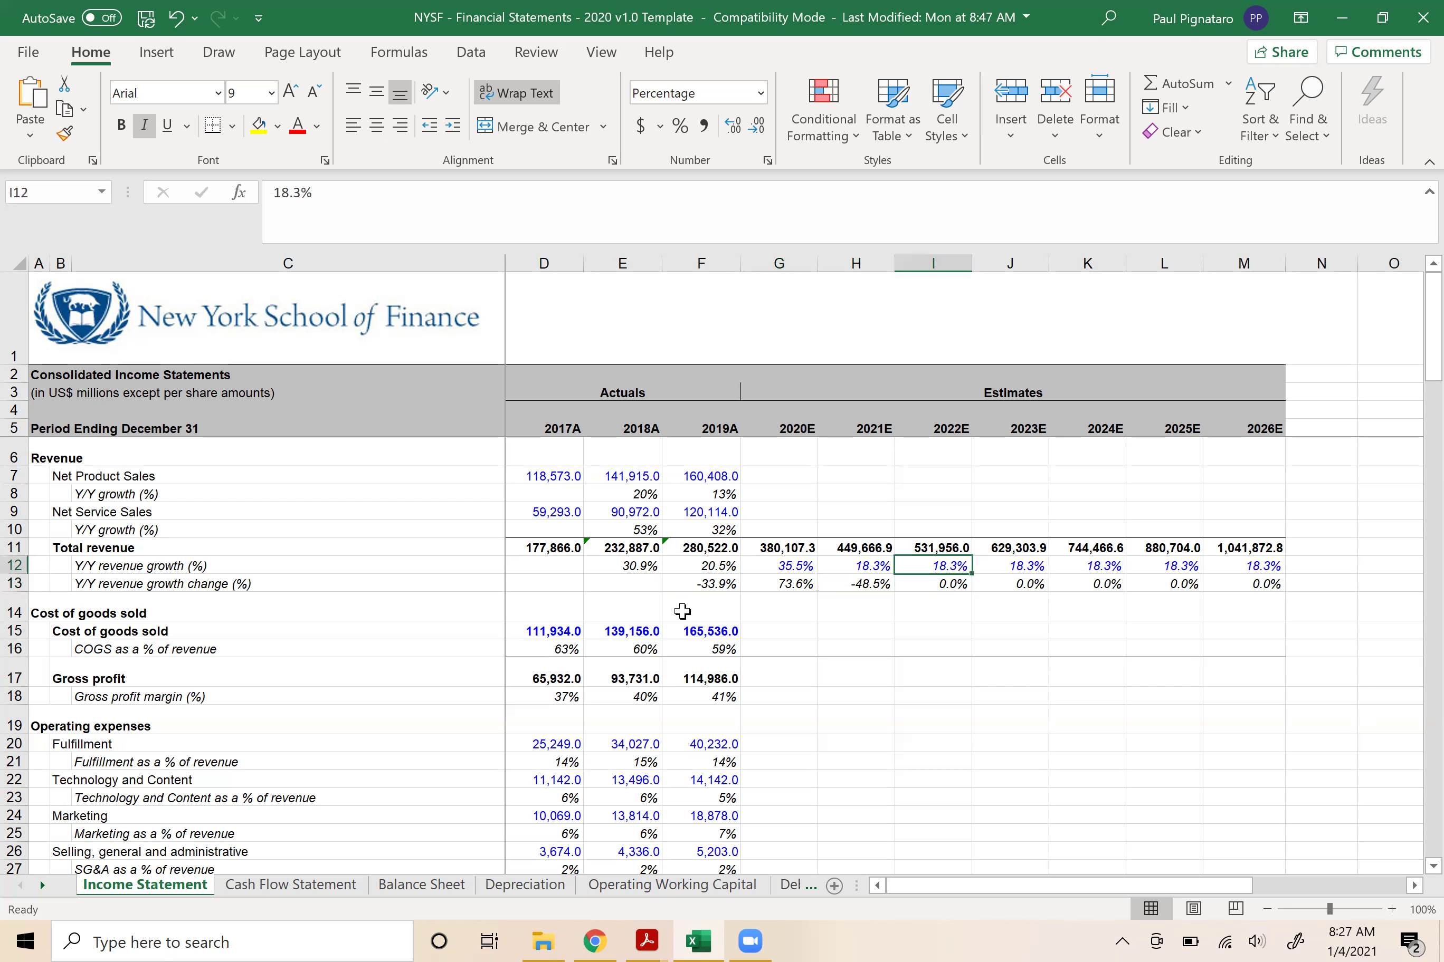
key("Left")
key("Down")
key("Up")
key("Down")
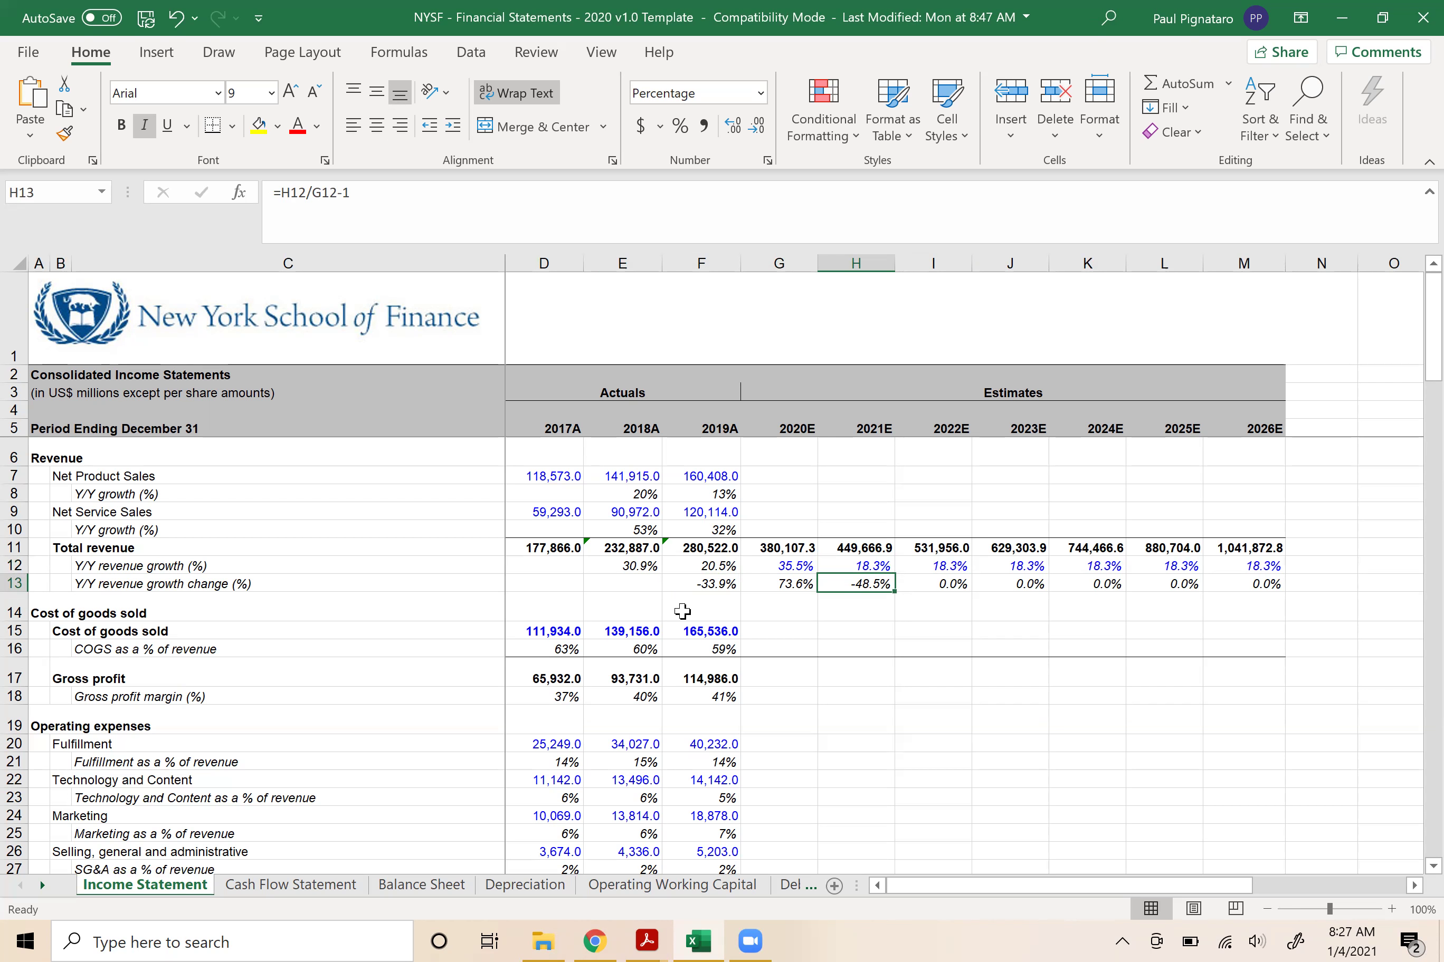
- Examine the projected revenue growth rates along row 12 from 2021E to 2026E
key("Right")
key("Left")
key("Right")
key("Left")
key("Up")
key("Right")
key("Right")
key("Right")
key("Right")
key("Right")
key("Left")
key("Left")
key("Left")
key("Left")
key("Left")
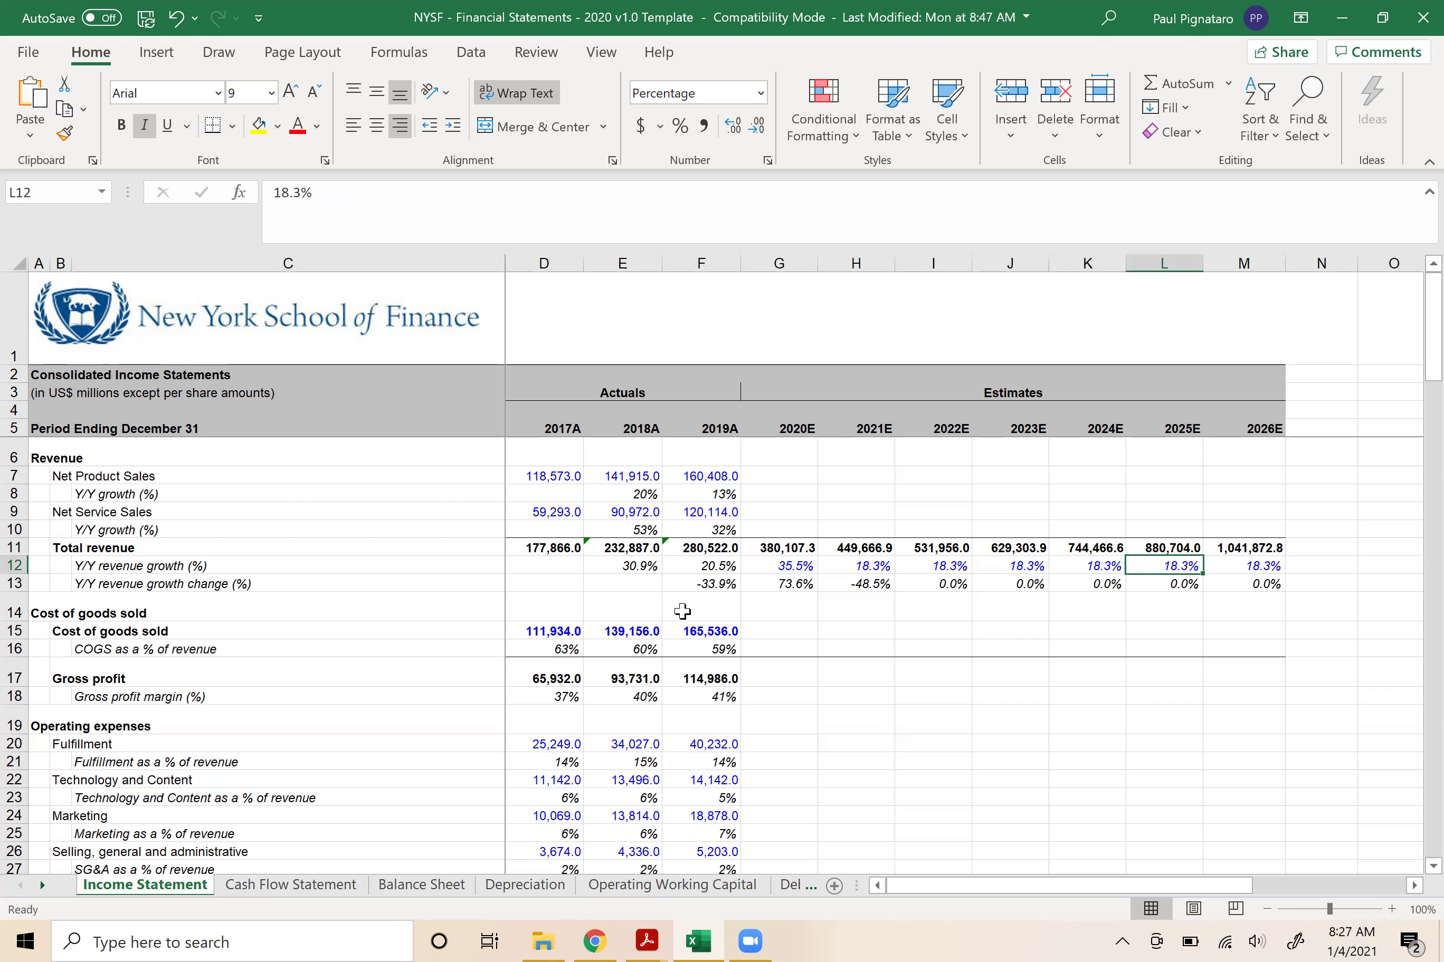
- Examine the projected growth changes in row 13 for the years after 2021E
key("Left")
key("Down")
key("Right")
key("Right")
key("Right")
key("Right")
key("Right")
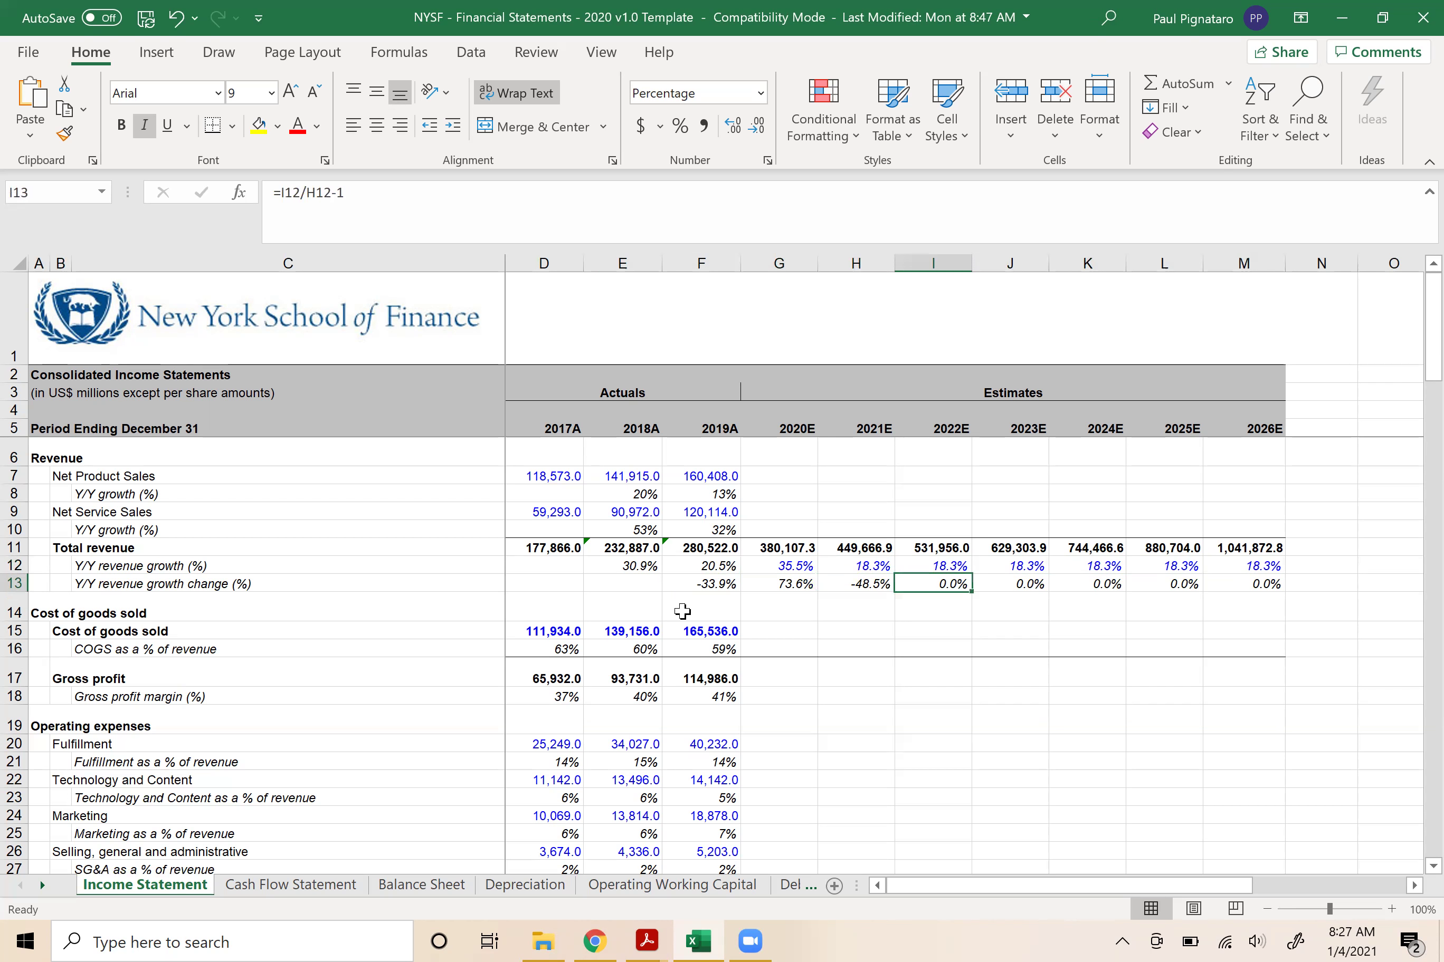
key("Right")
key("Right")
key("Left")
key("Left")
key("Left")
key("Left")
key("Left")
key("Right")
key("Right")
key("Right")
key("Right")
key("Left")
key("Left")
key("Left")
key("Left")
key("Left")
key("Up")
key("Down")
- Link the 2022E revenue growth change in I13 to the 2021E value with =H13
key("Right")
type("=")
key("Left")
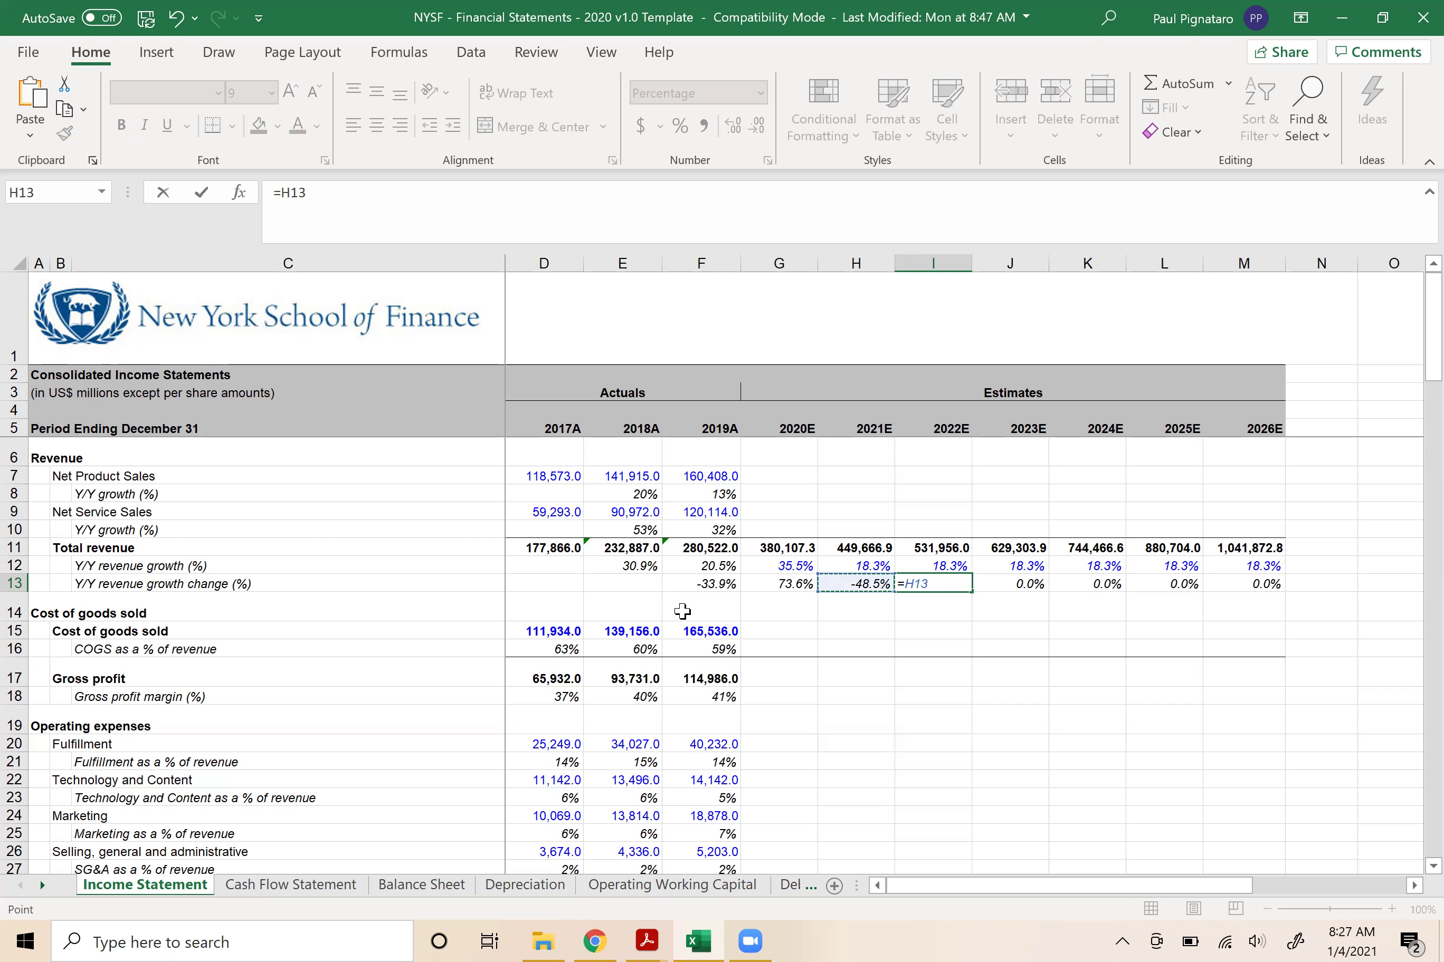
key("Return")
- Fill the linked growth change from I13 across to 2026E in M13
key("Up")
key("shift+Right")
key("shift+Right")
key("shift+Right")
key("shift+Right")
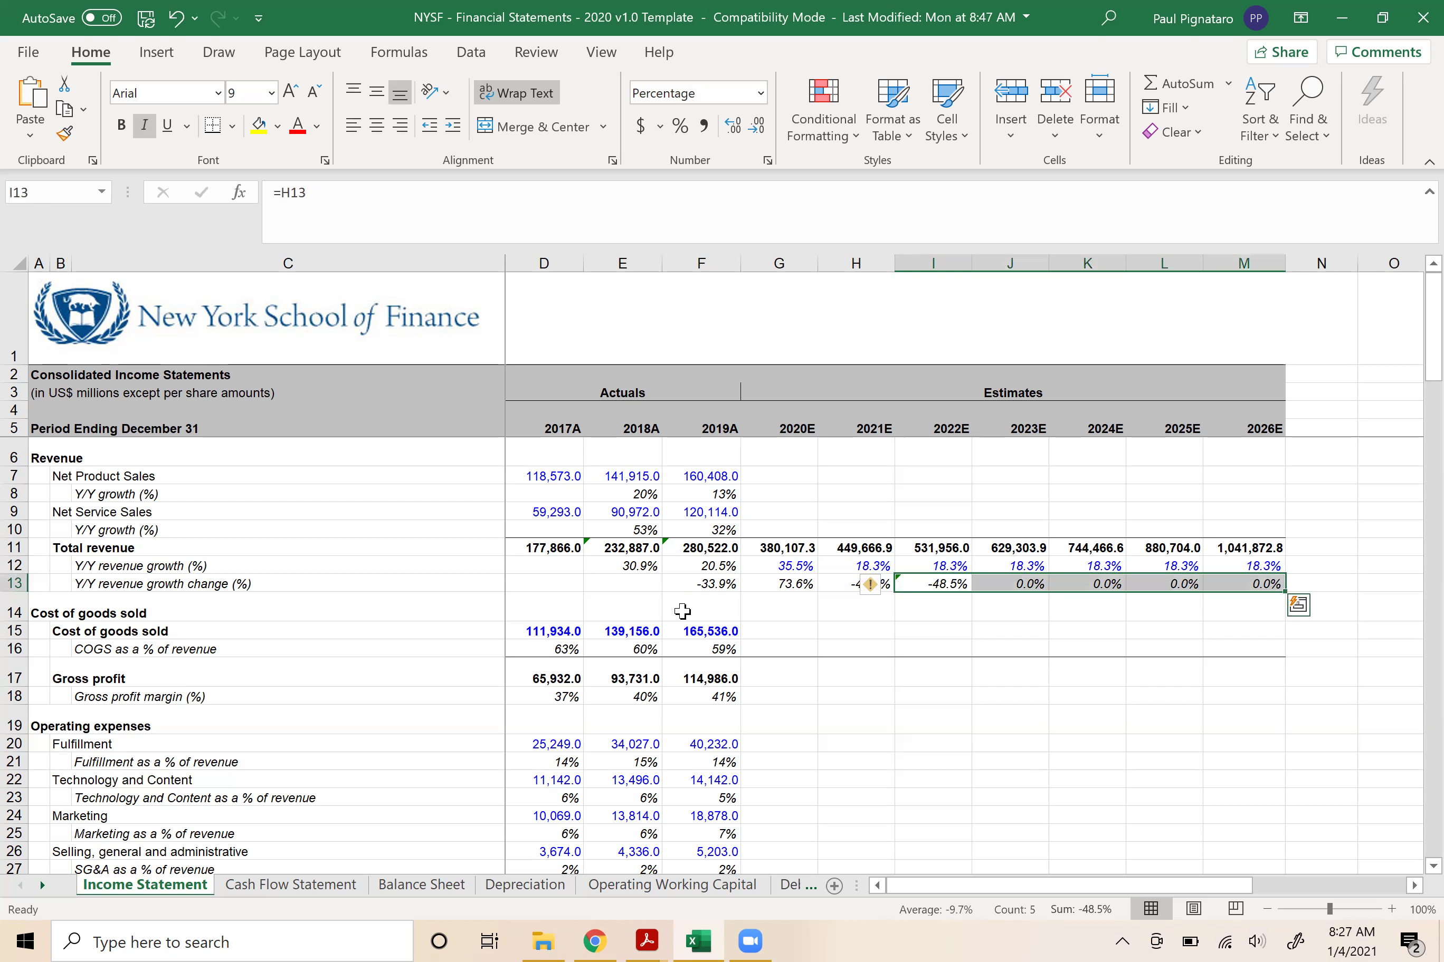
key("ctrl+r")
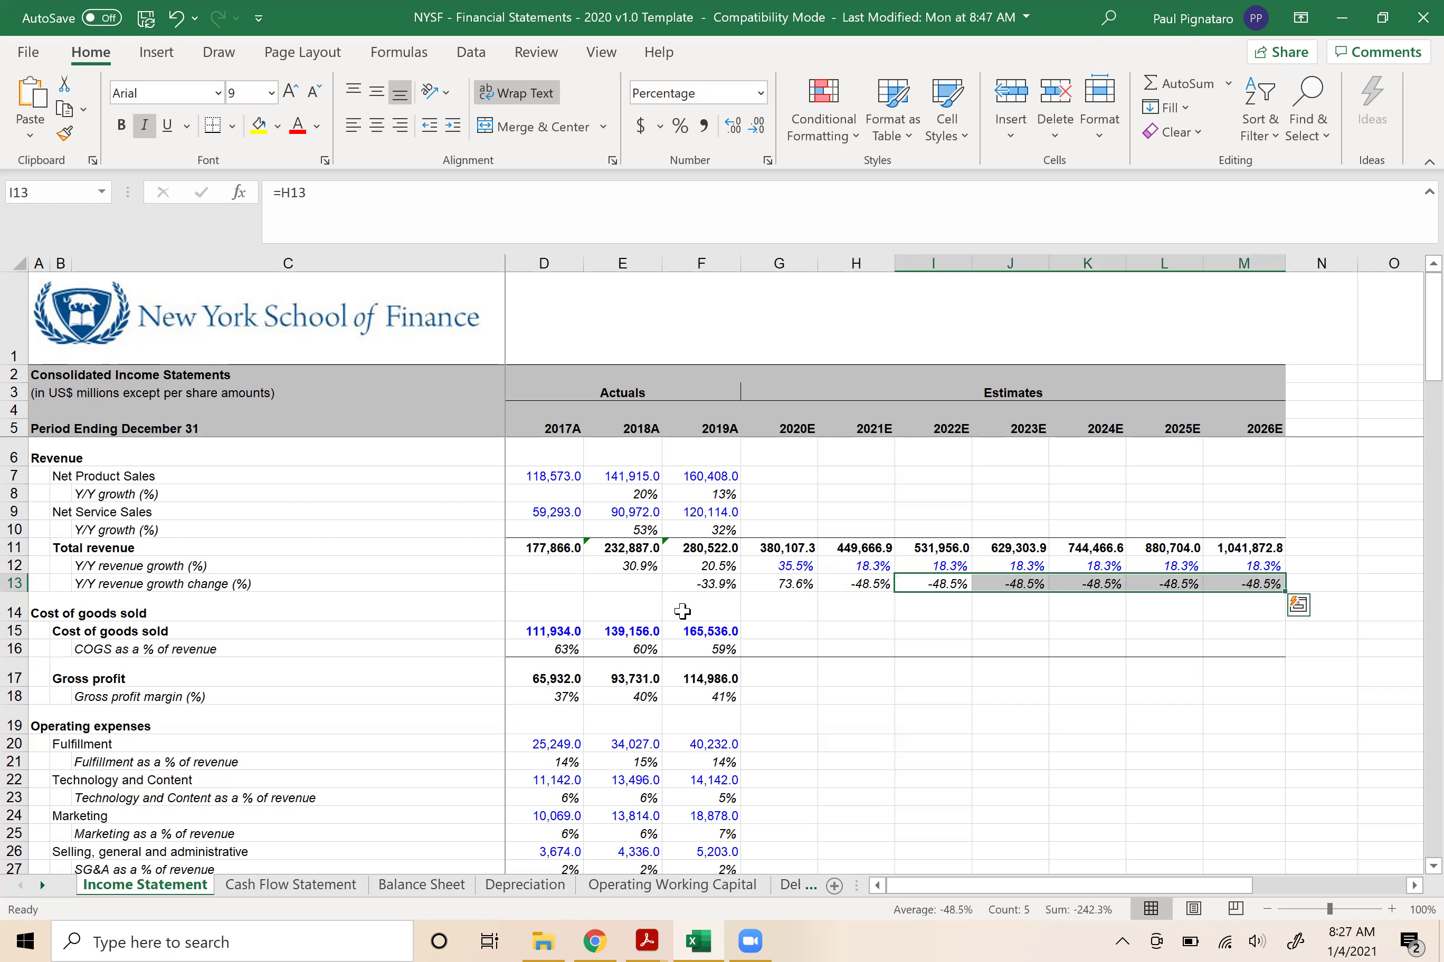
- Set the font colour of the 2022E–2026E growth changes in I13:M13 to a custom blue, RGB 0, 0, 250
left_click(318, 127)
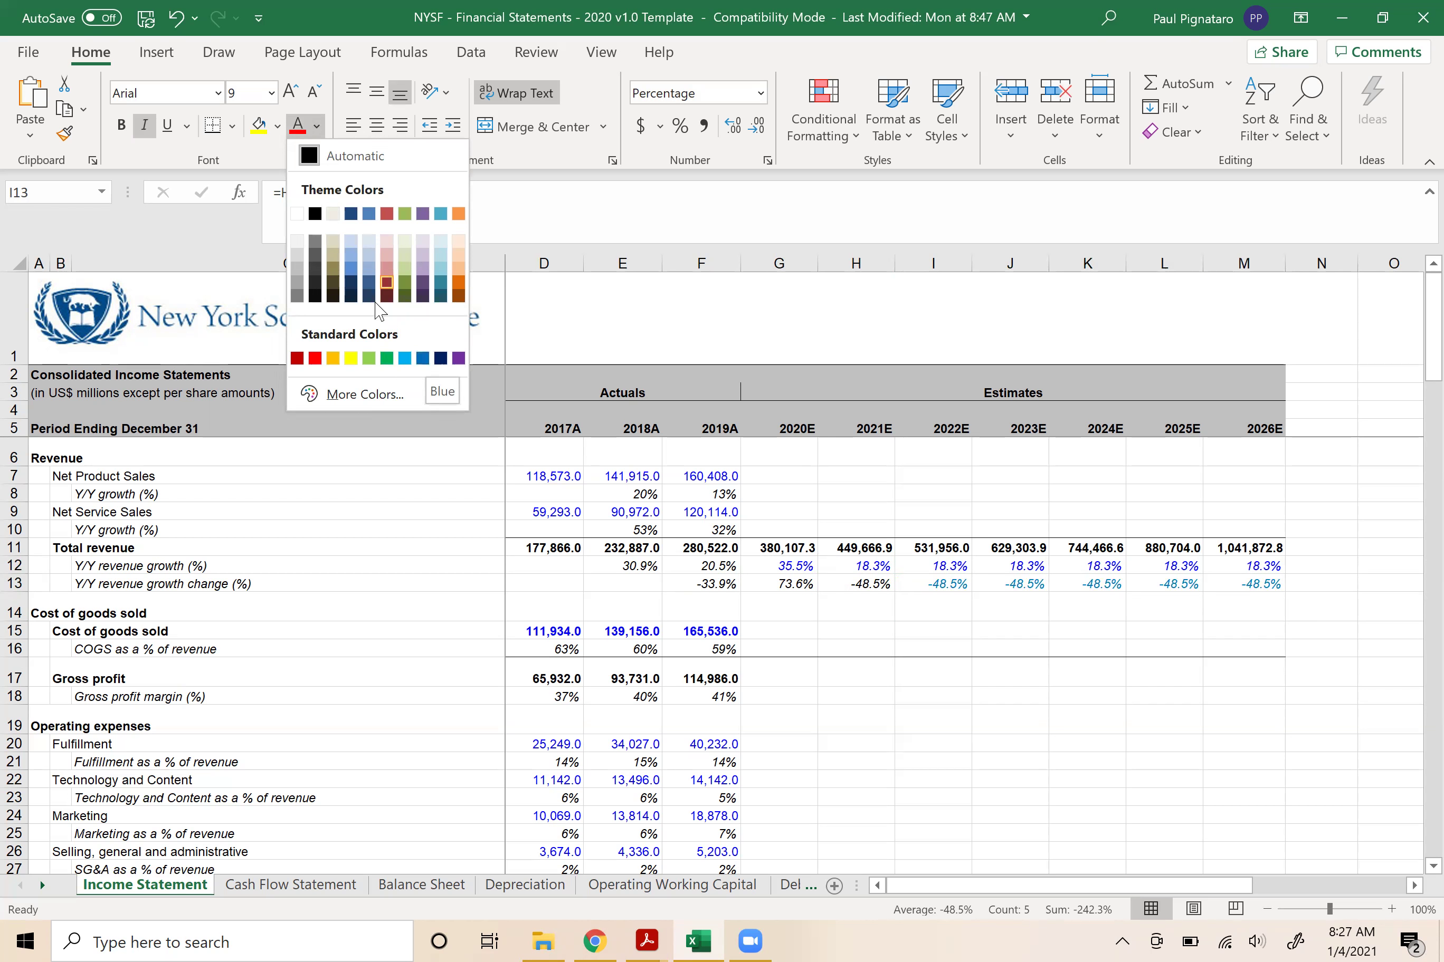
left_click(421, 362)
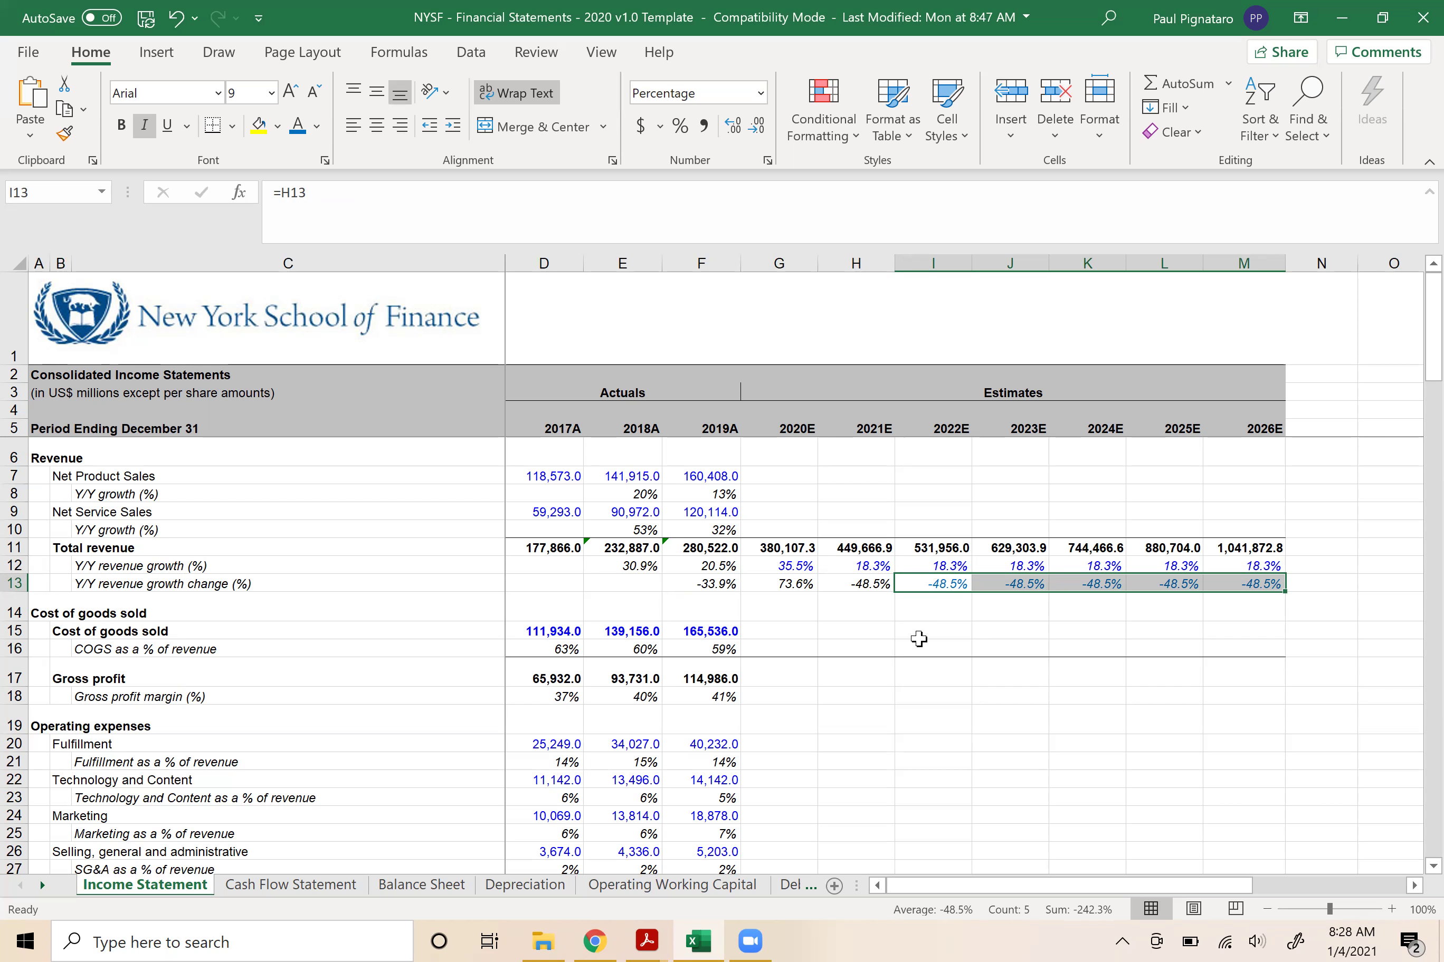
key("ctrl+1")
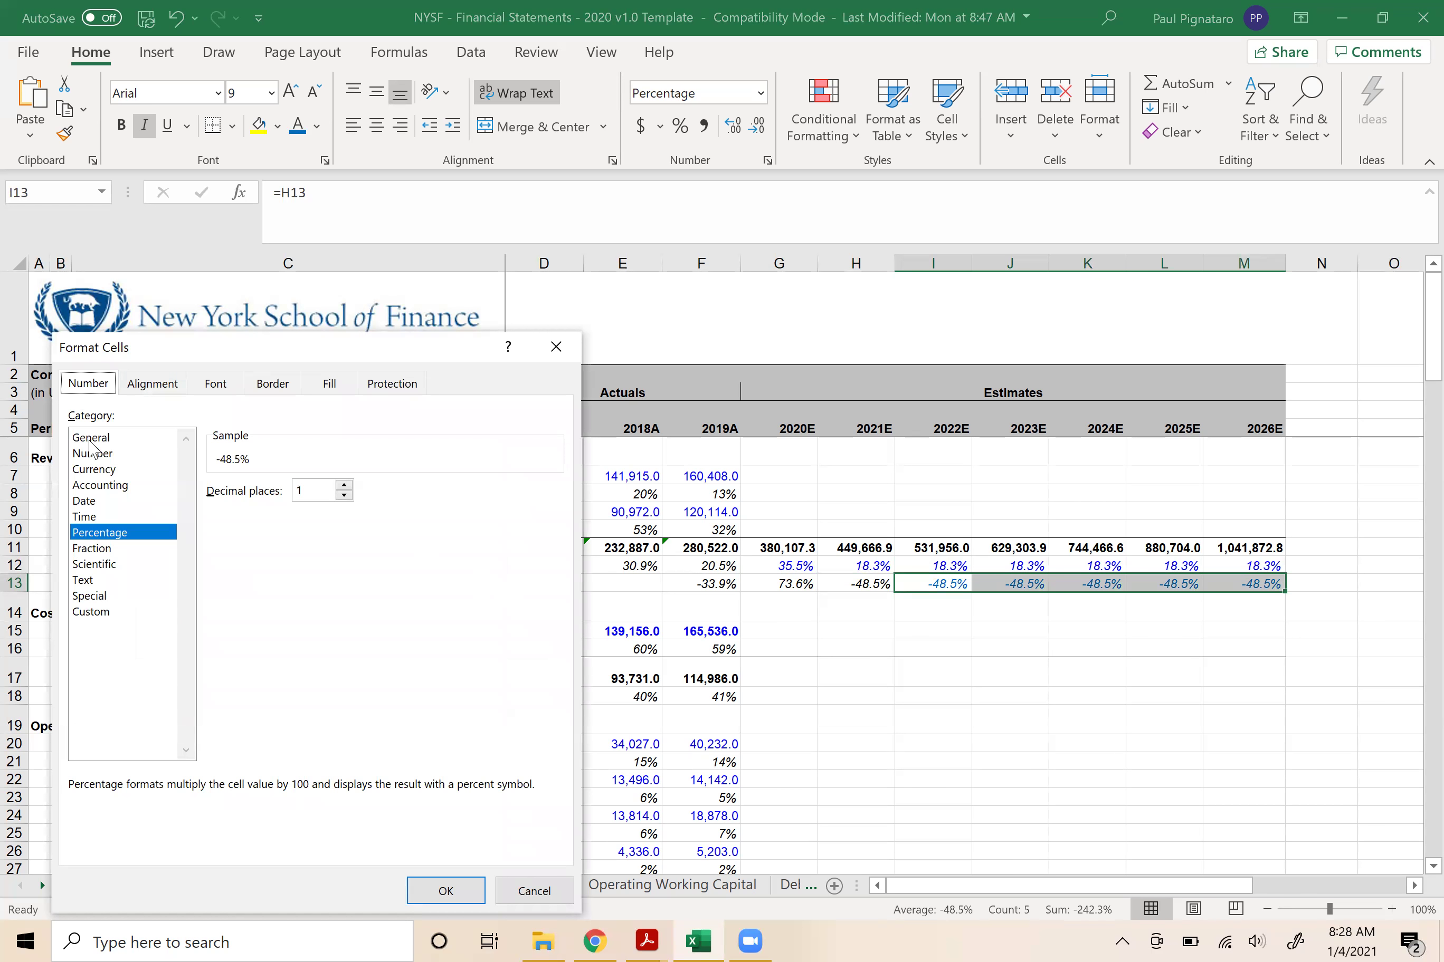
left_click(216, 385)
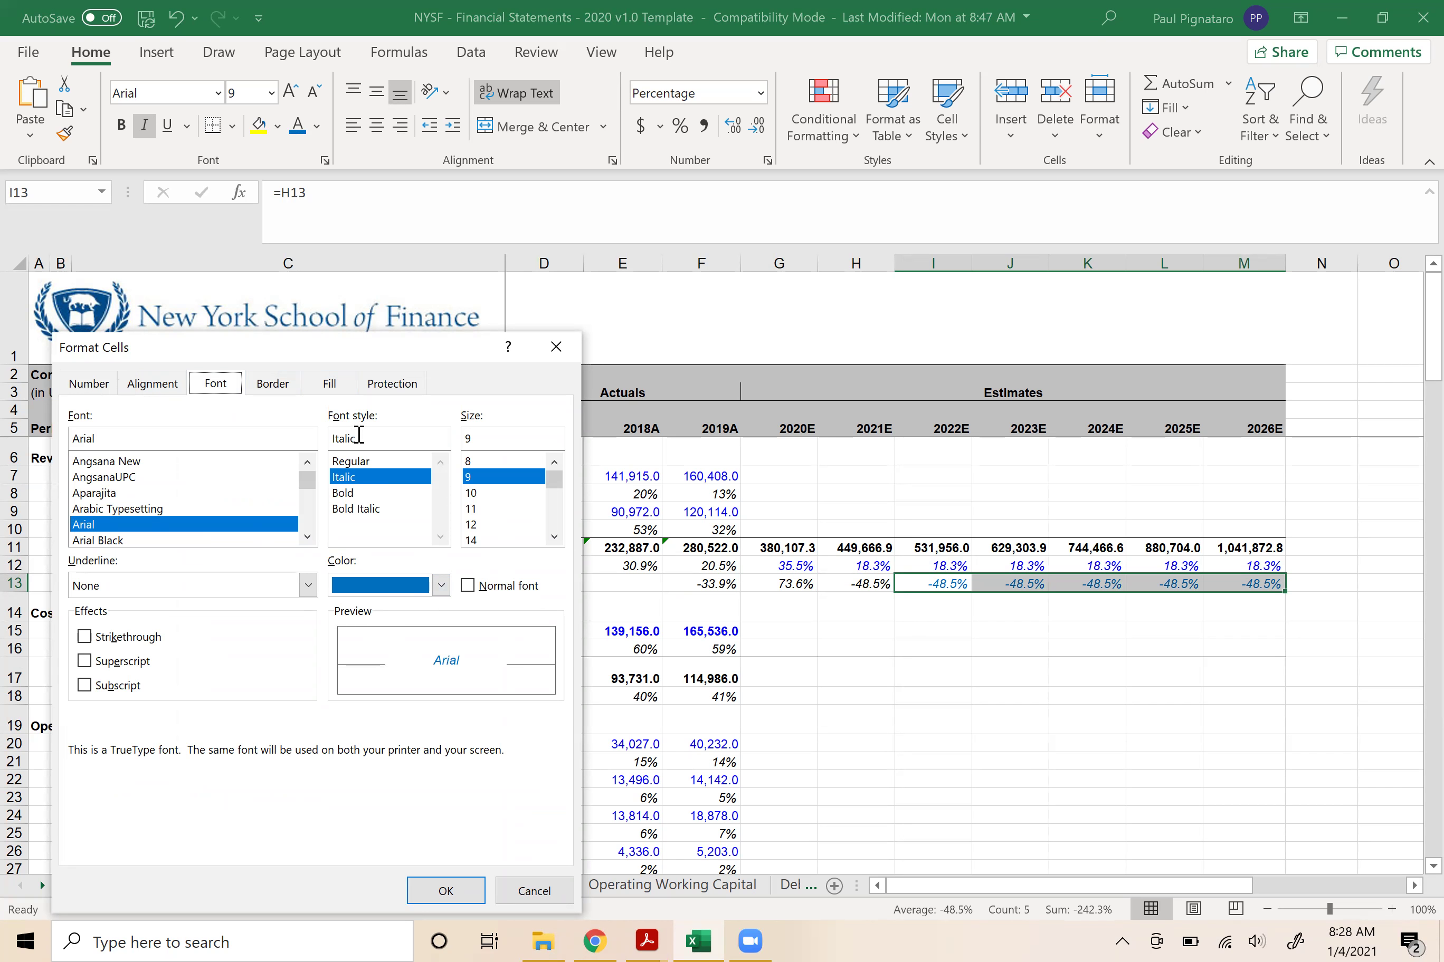
left_click(441, 585)
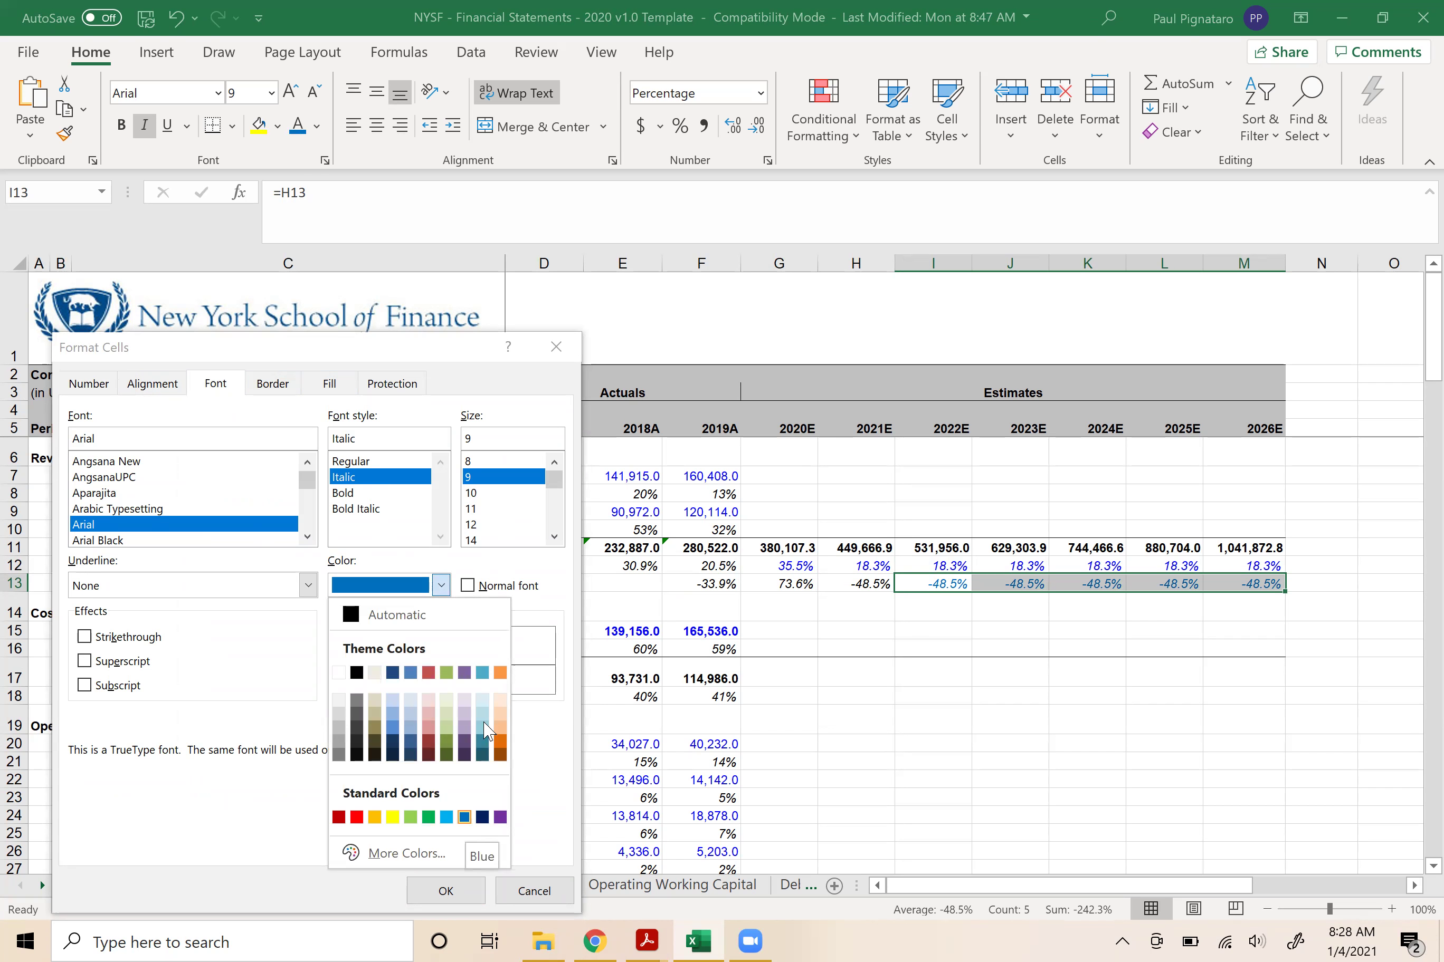
left_click(382, 856)
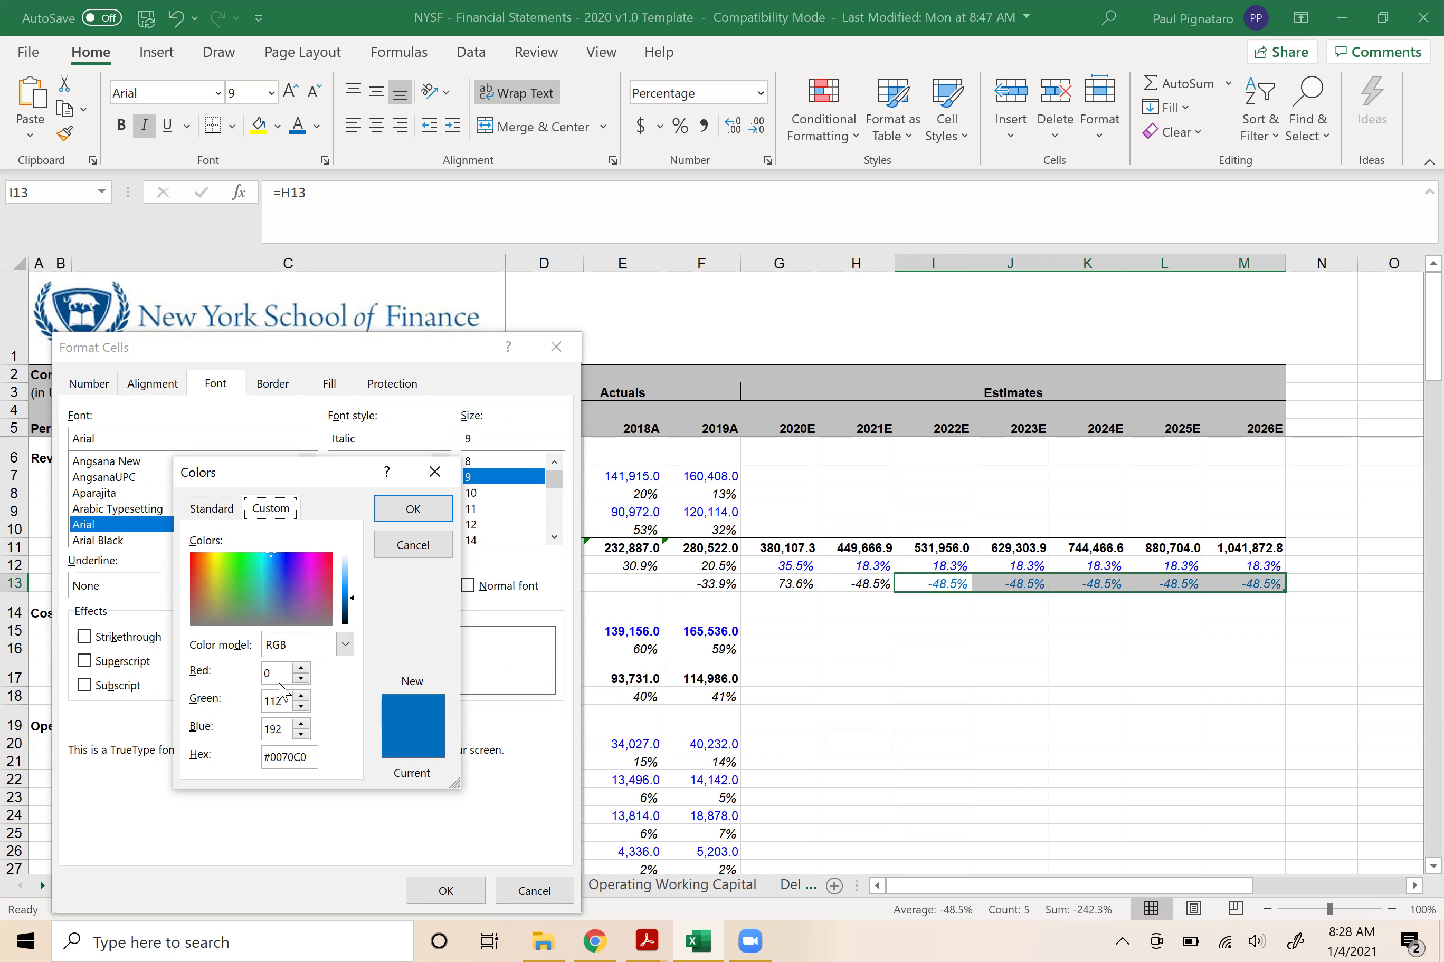
double_click(276, 702)
type("0")
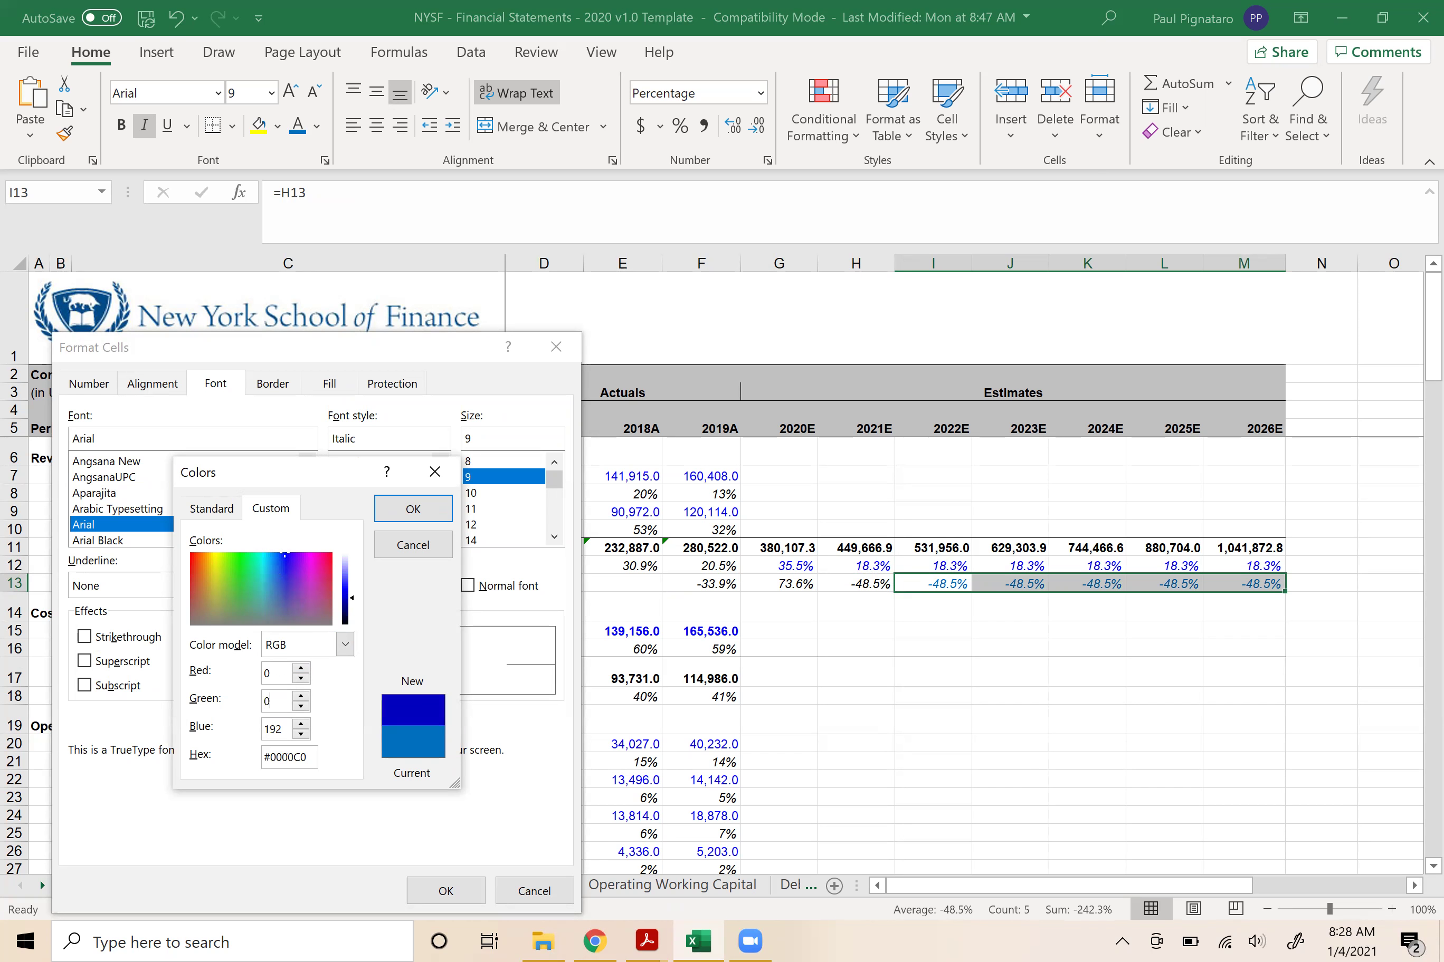
double_click(276, 729)
type("250")
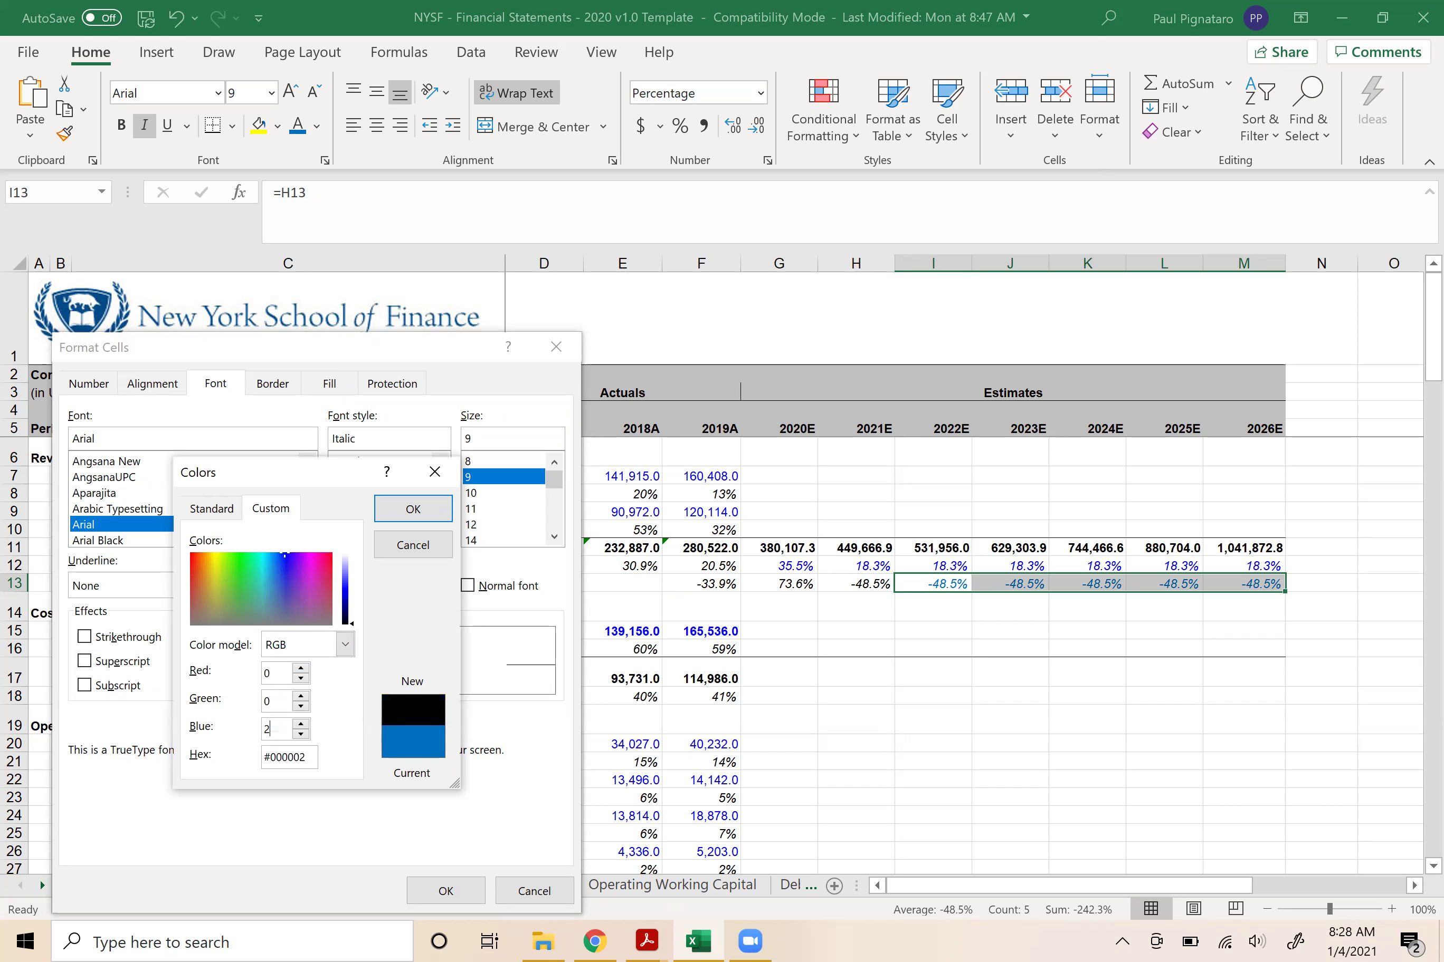
left_click(413, 508)
left_click(442, 889)
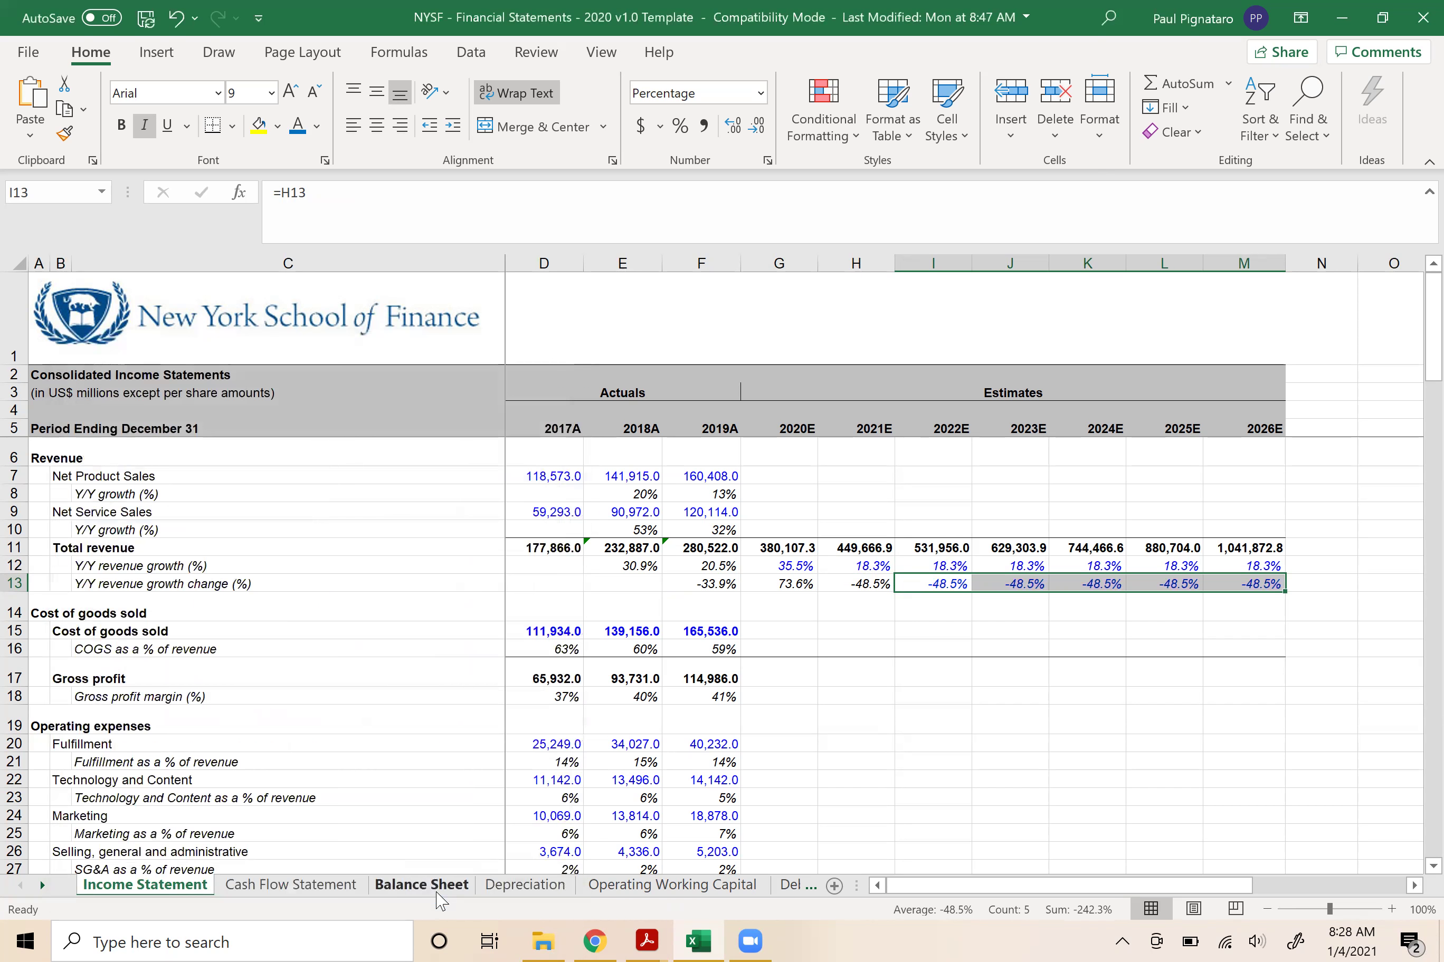
- Check the 2019A to 2022E growth rates in row 12 against the growth changes beneath them
left_click(866, 582)
left_click(935, 587)
left_click(916, 565)
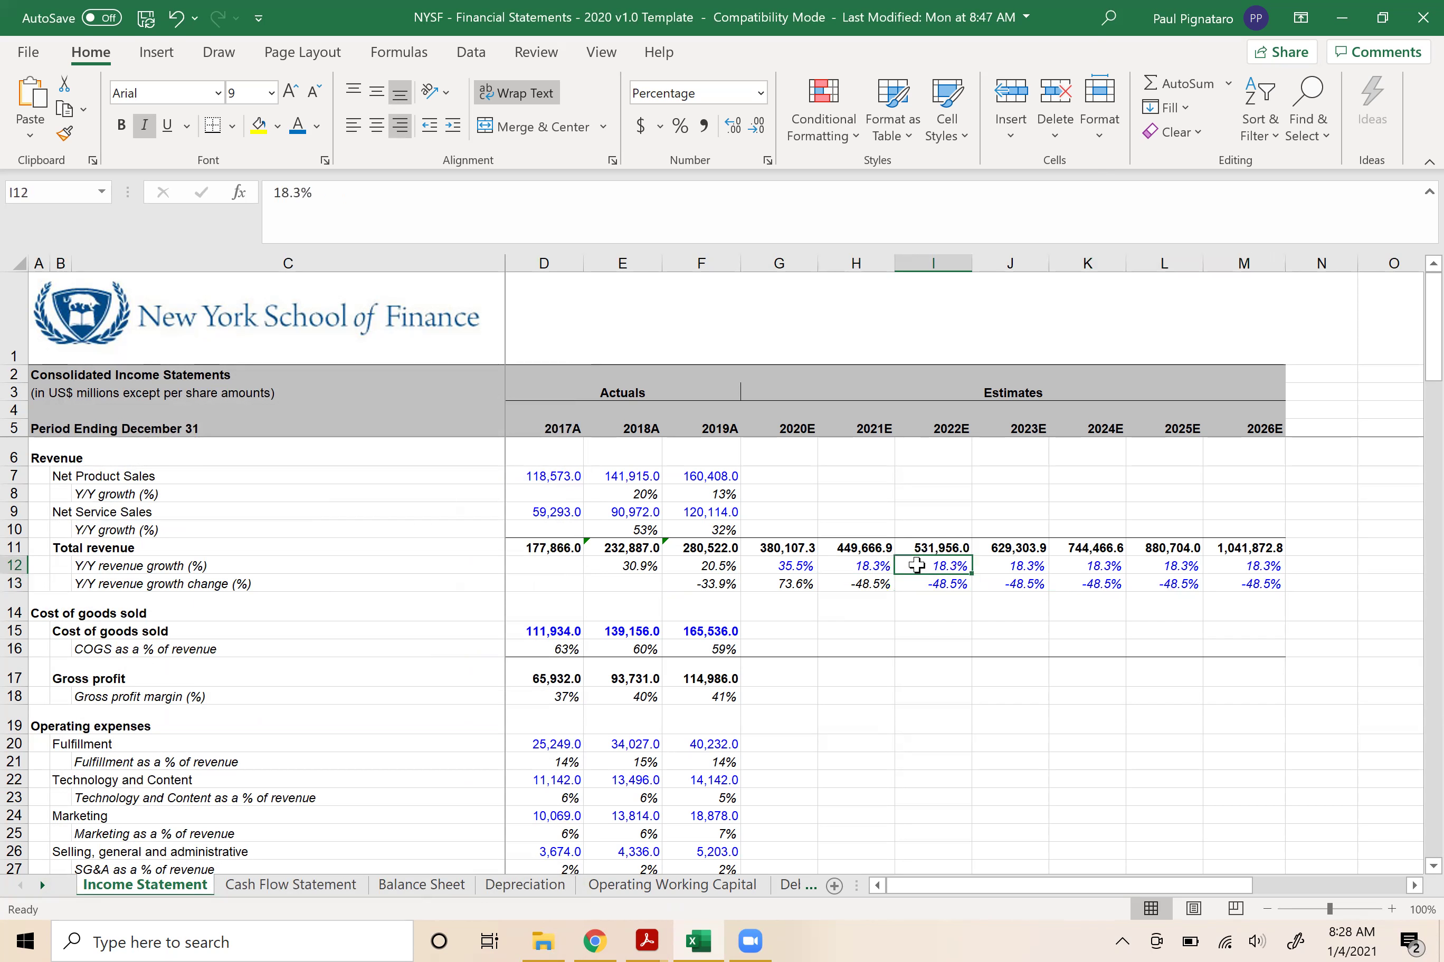
key("Down")
key("Left")
key("Left")
key("Left")
key("Up")
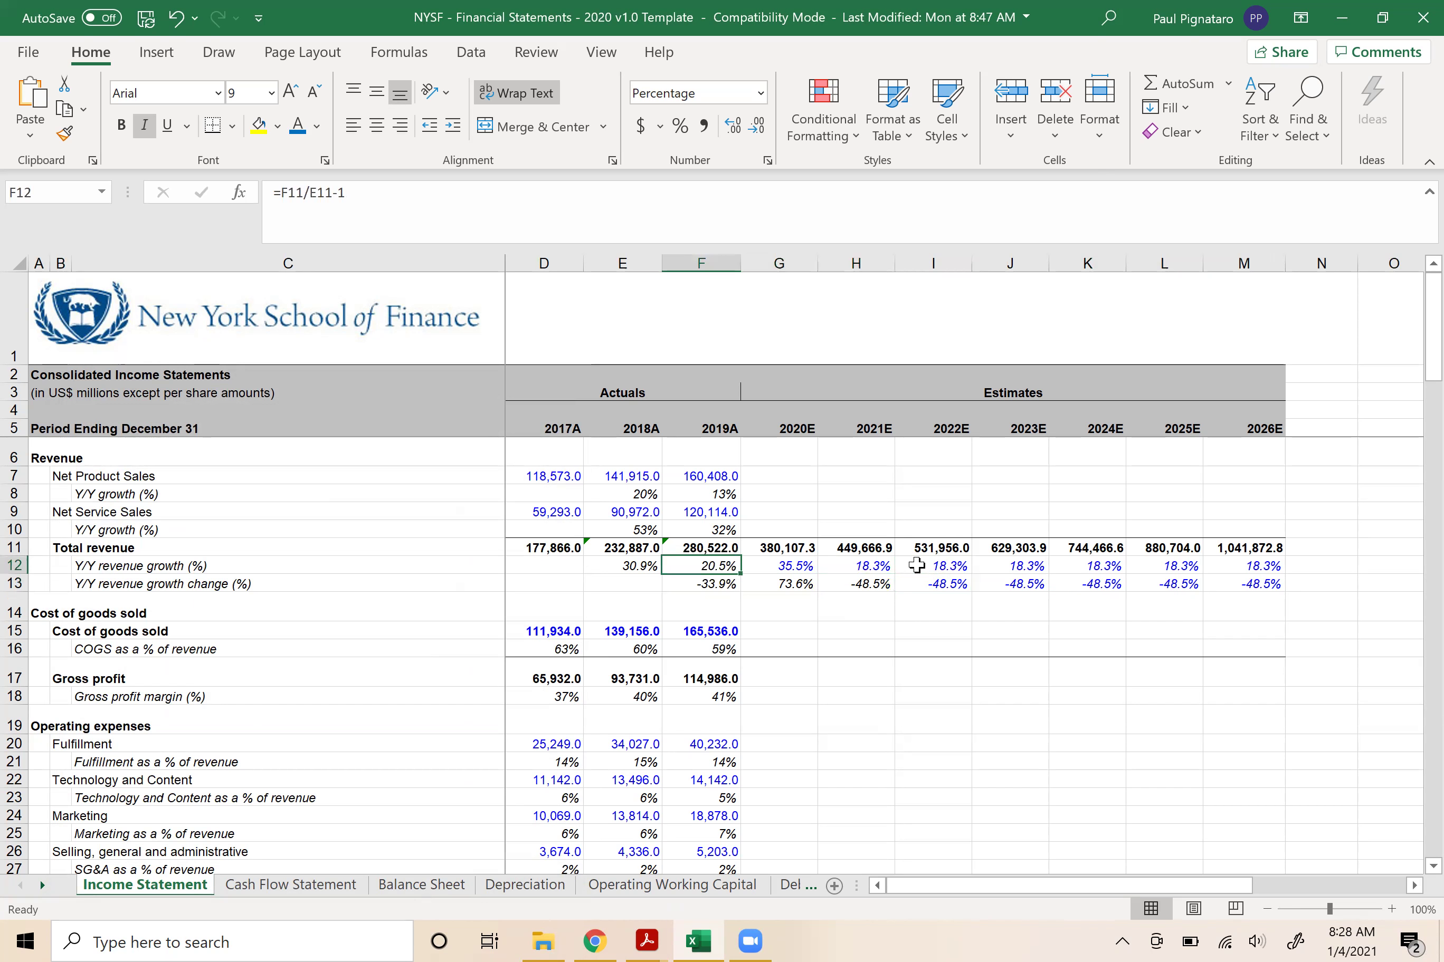
key("Right")
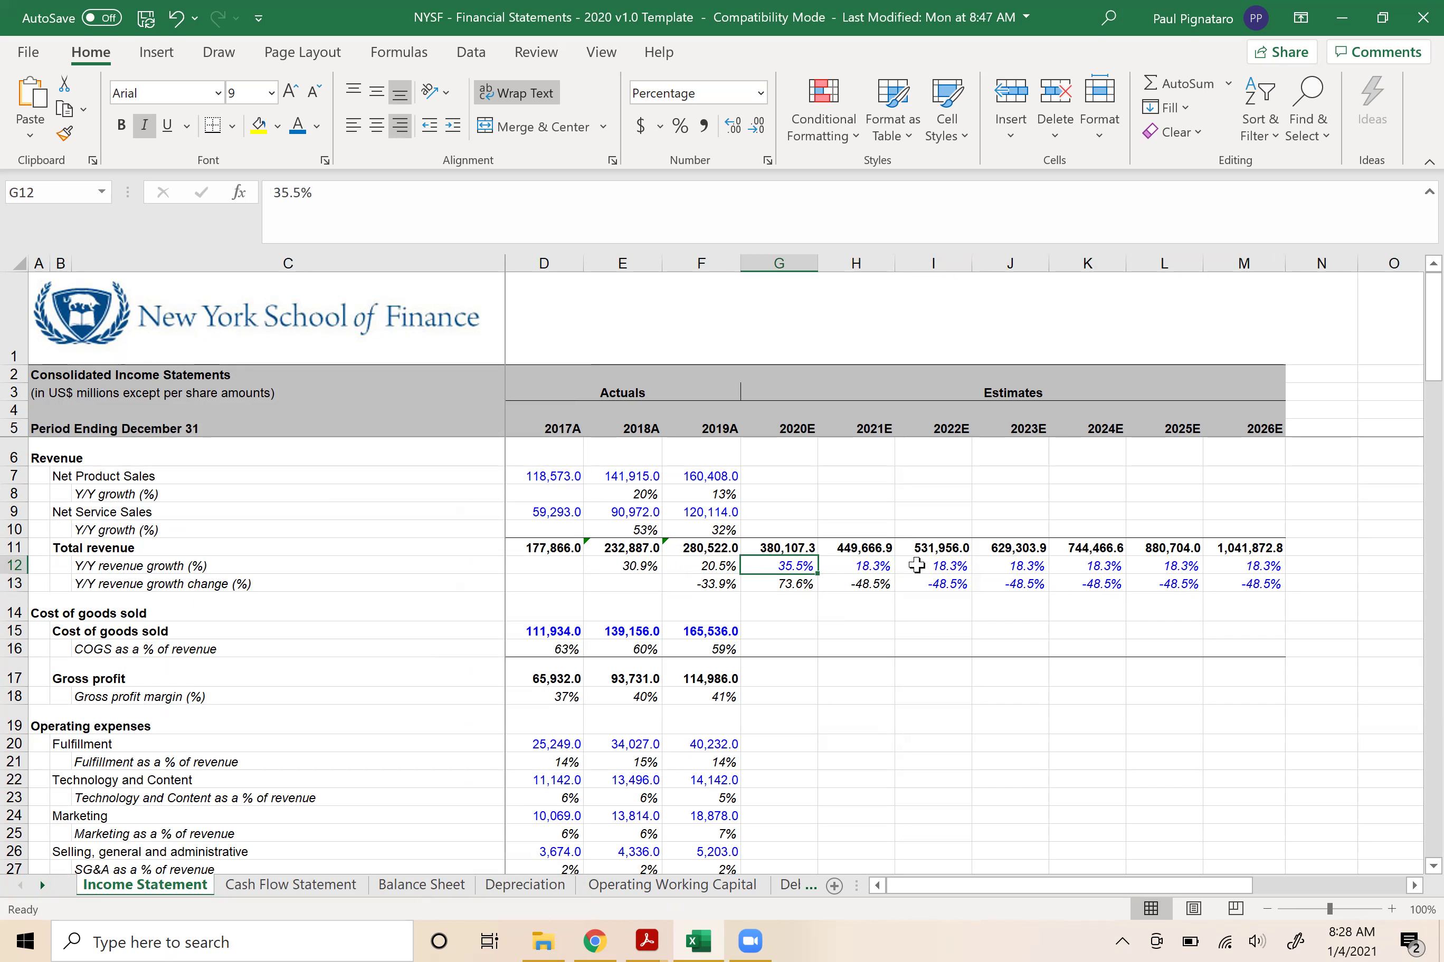
key("Right")
key("Right")
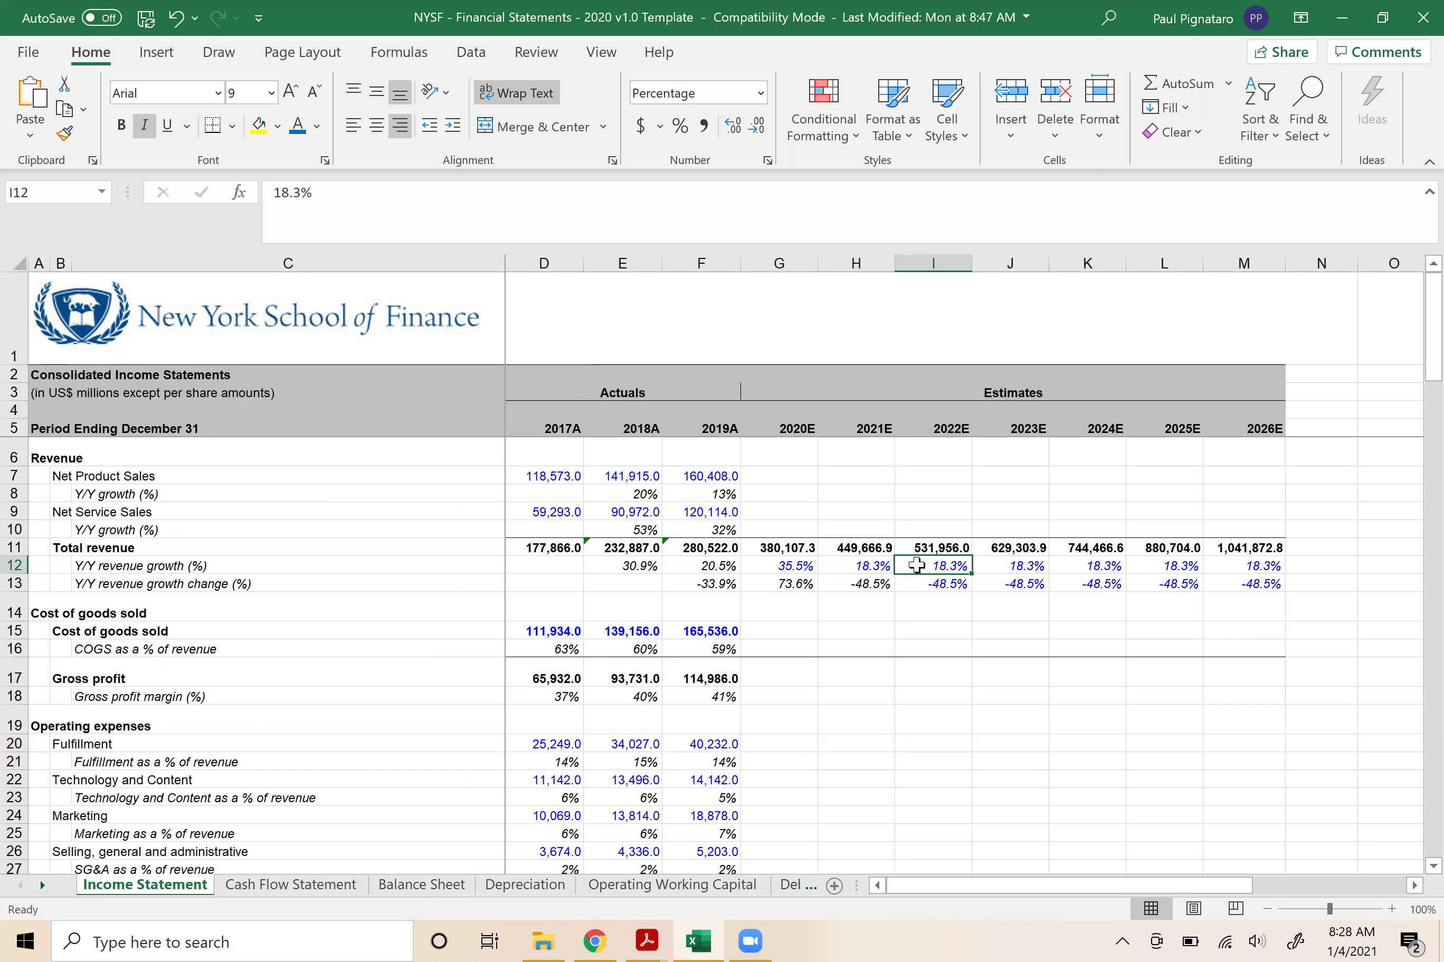
- Review the remaining projected growth rates and growth changes in rows 12 and 13 through 2026E
key("Right")
key("Right")
key("Right")
key("Right")
key("Left")
key("Down")
key("Left")
key("Left")
key("Left")
key("Left")
key("Right")
key("Right")
key("Left")
key("Up")
key("Up")
key("Up")
key("Down")
key("Down")
key("Right")
key("Left")
key("Down")
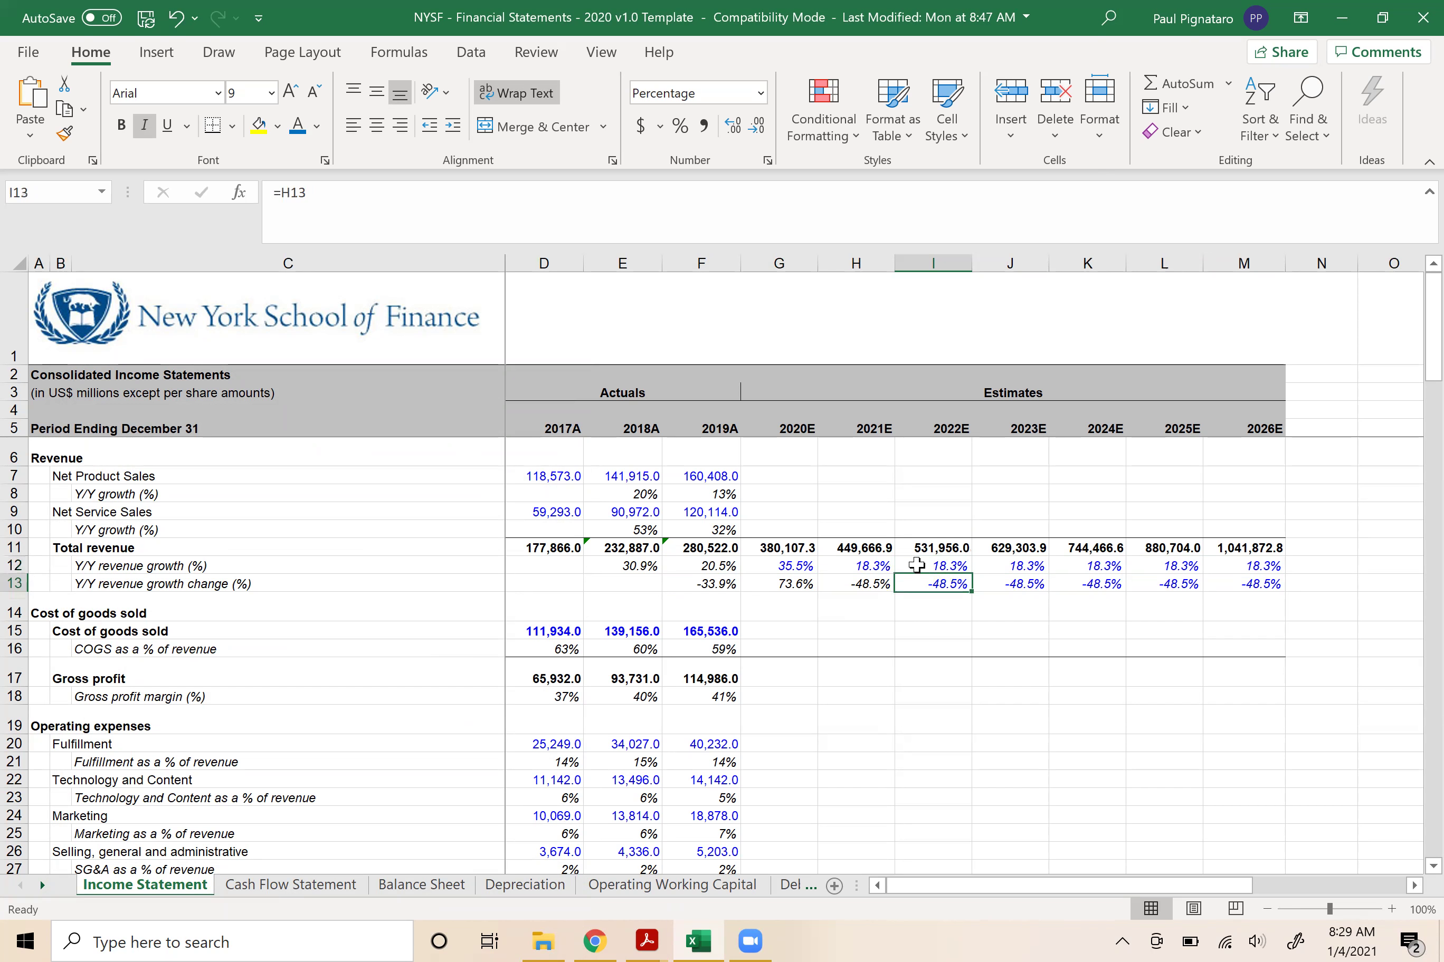
- Drive the 2022E growth rate in I12 from the growth change with the formula =H12*(1+I13)
key("Up")
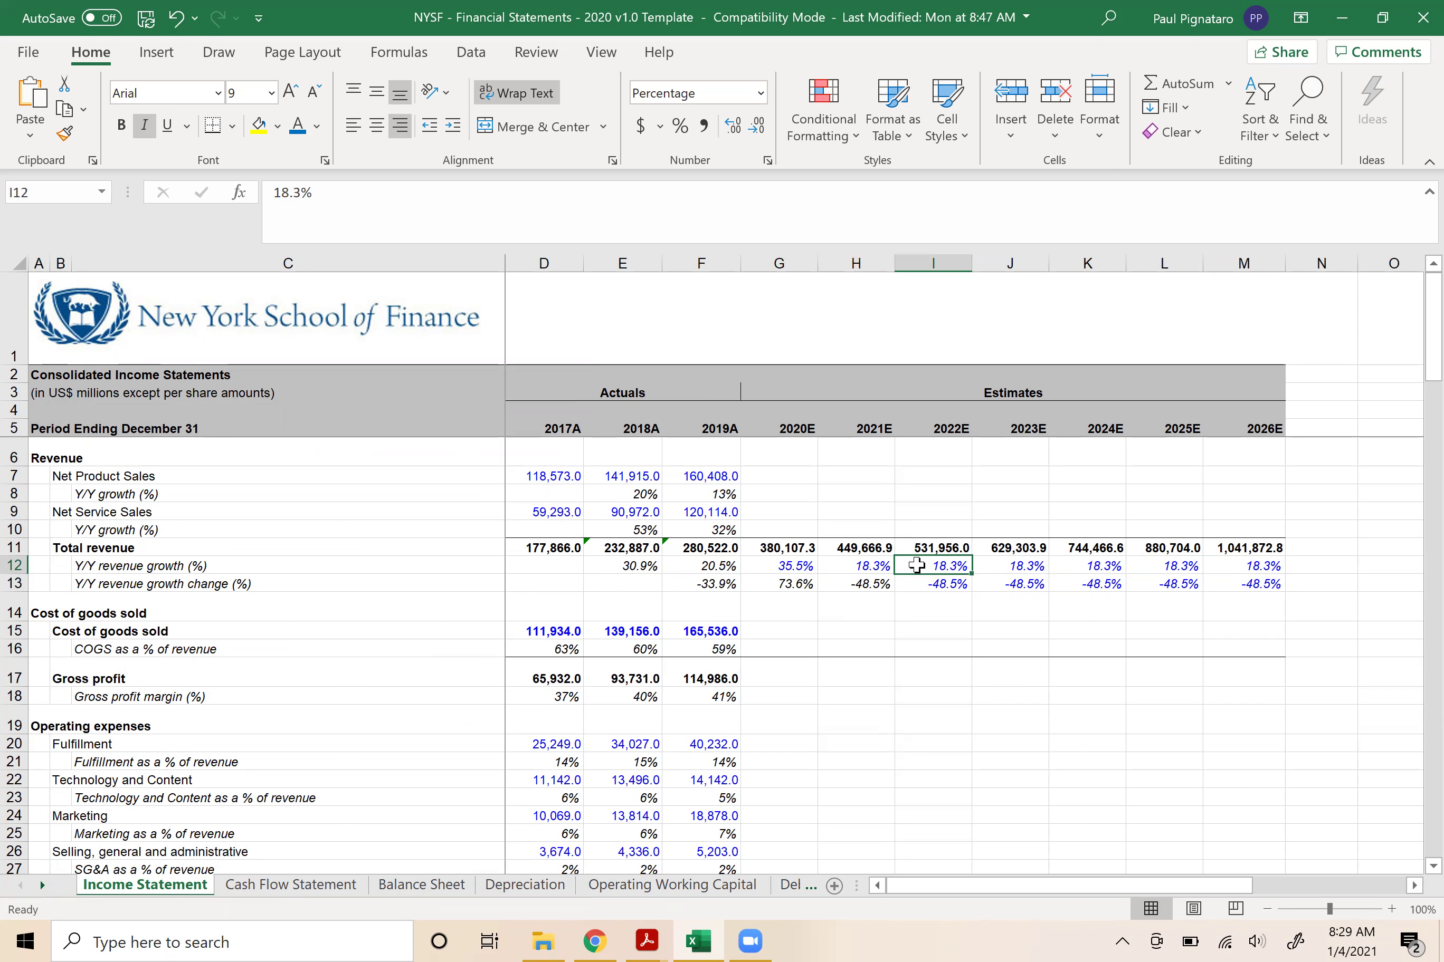
type("=")
key("Left")
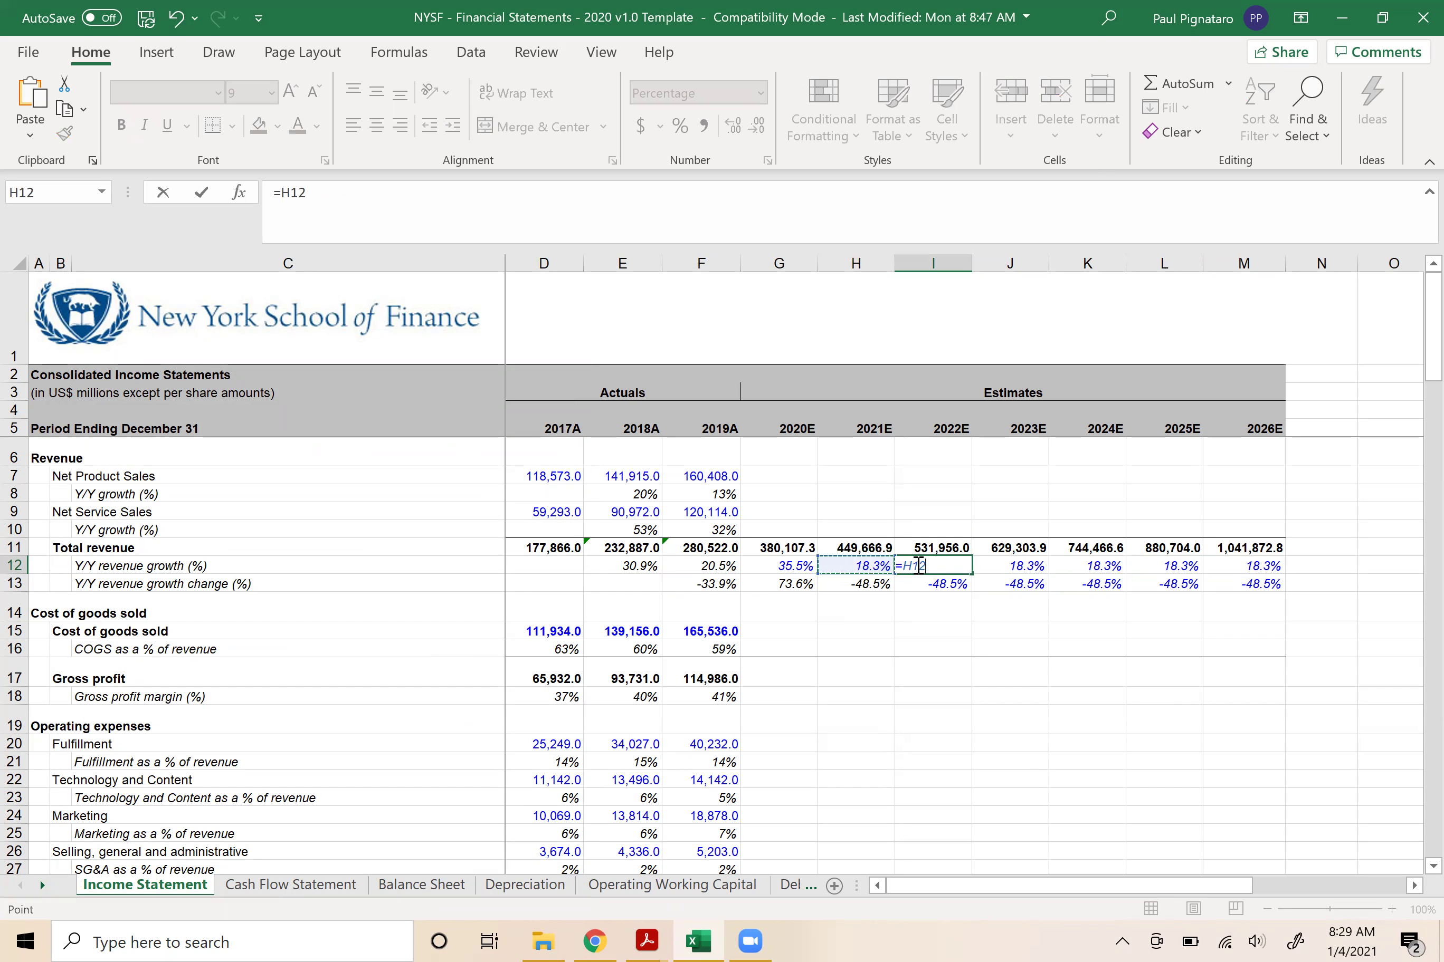
type("*1")
key("BackSpace")
key("BackSpace")
type("(1+")
key("Down")
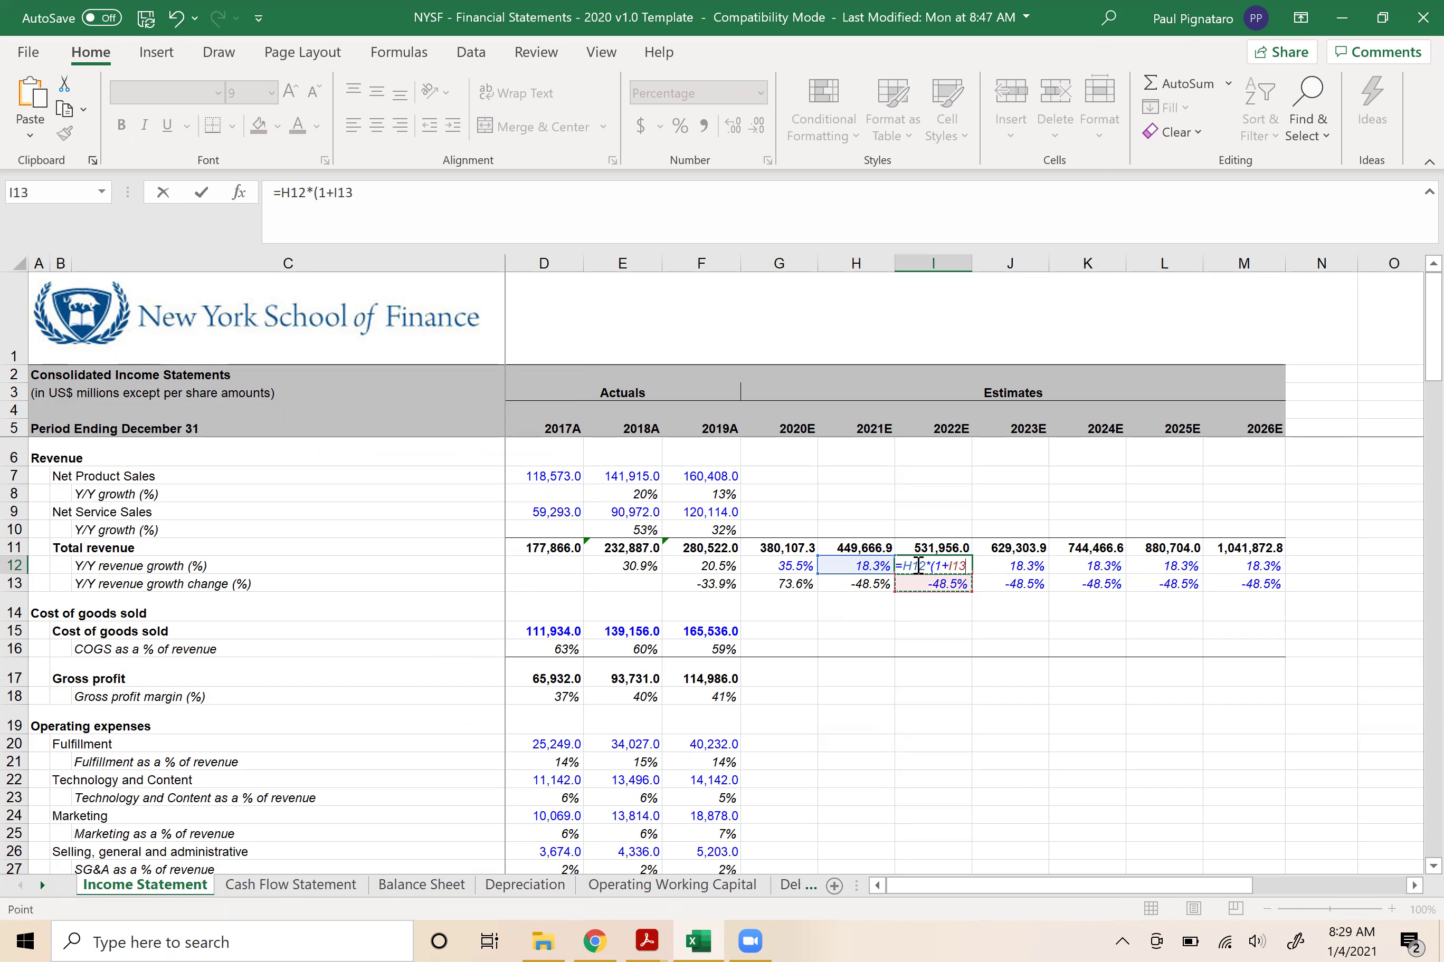
type(")")
key("Return")
- Fill the 2022E growth formula from I12 across to 2026E in M12
key("Up")
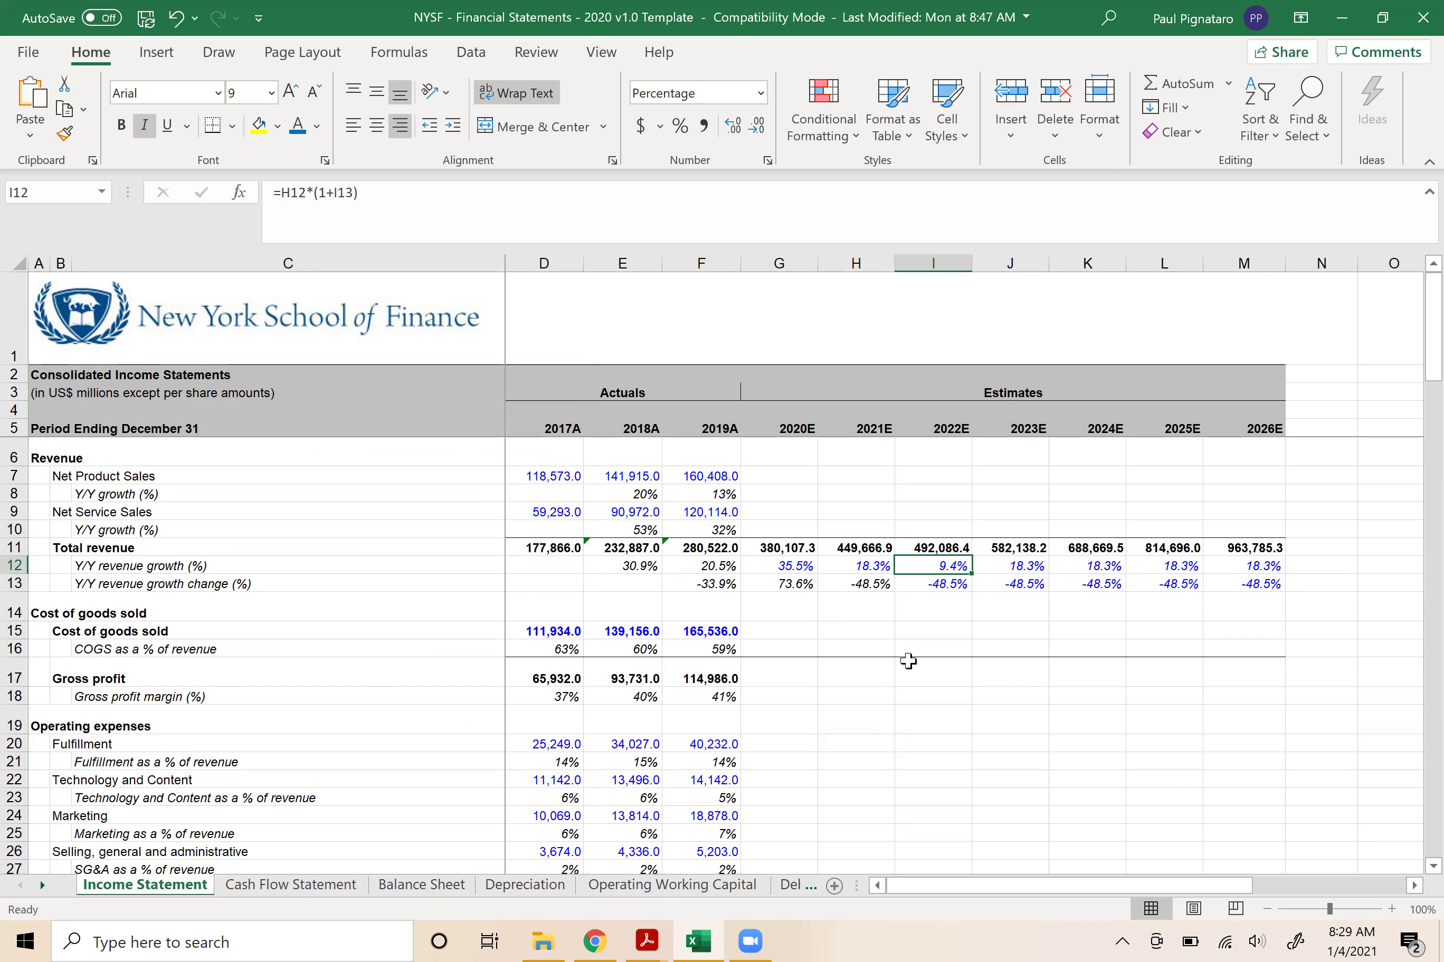
key("shift+Right")
key("shift+Right")
key("shift+Right")
key("shift+Right")
key("ctrl+r")
key("Right")
key("Right")
key("Right")
key("Right")
key("Right")
key("Left")
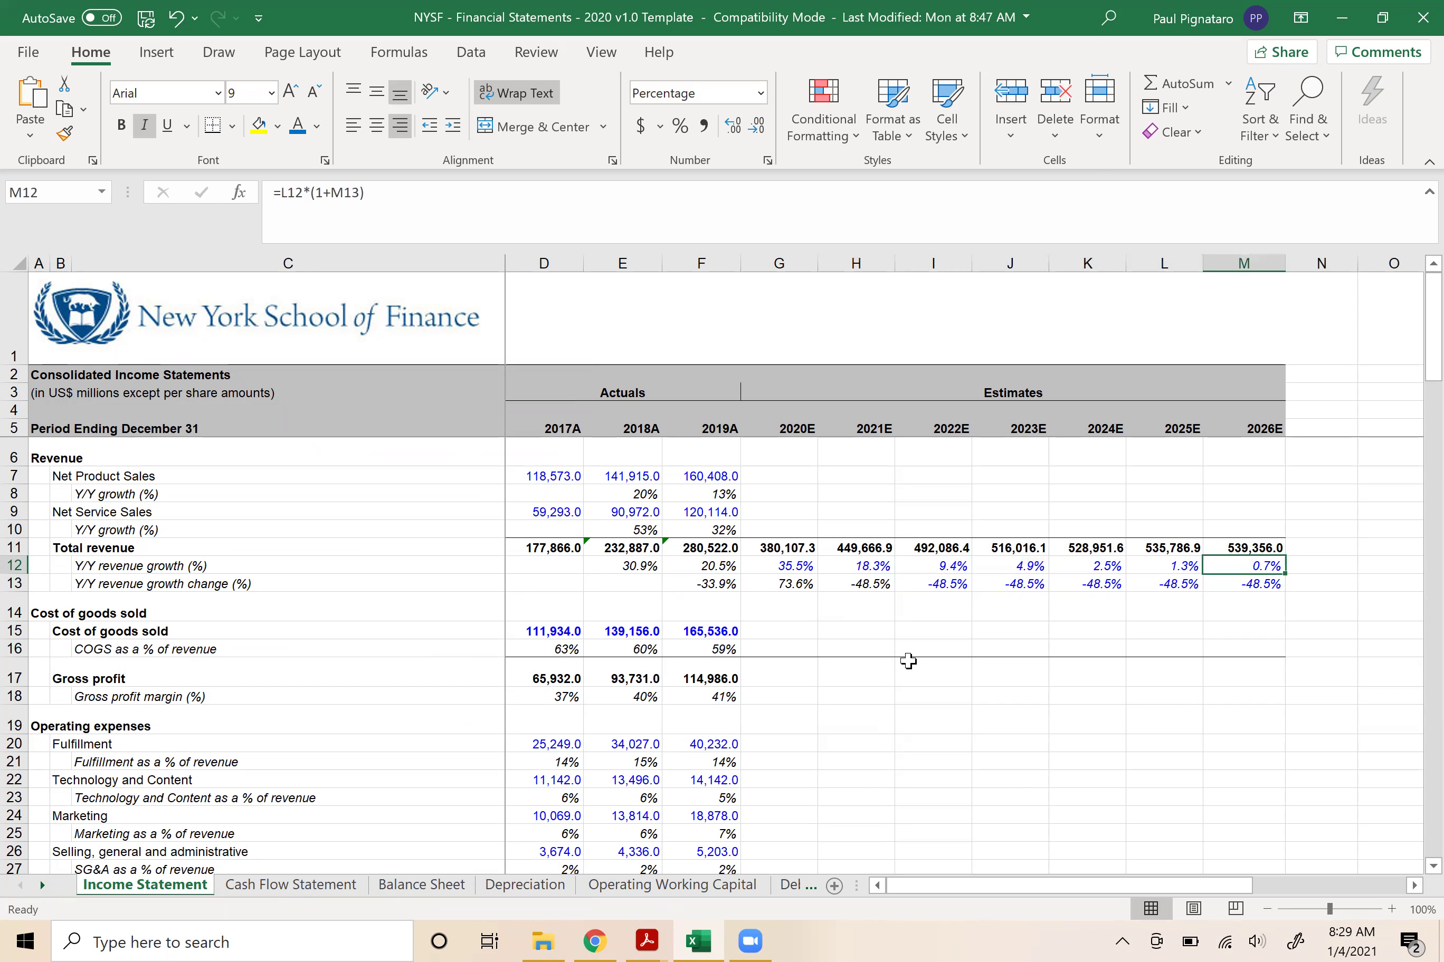
- Set the font colour of the 2022E–2026E growth rates in I12:M12 to black
key("Left")
key("Left")
key("Left")
key("Left")
key("shift+Right")
key("shift+Right")
key("shift+Right")
key("shift+Right")
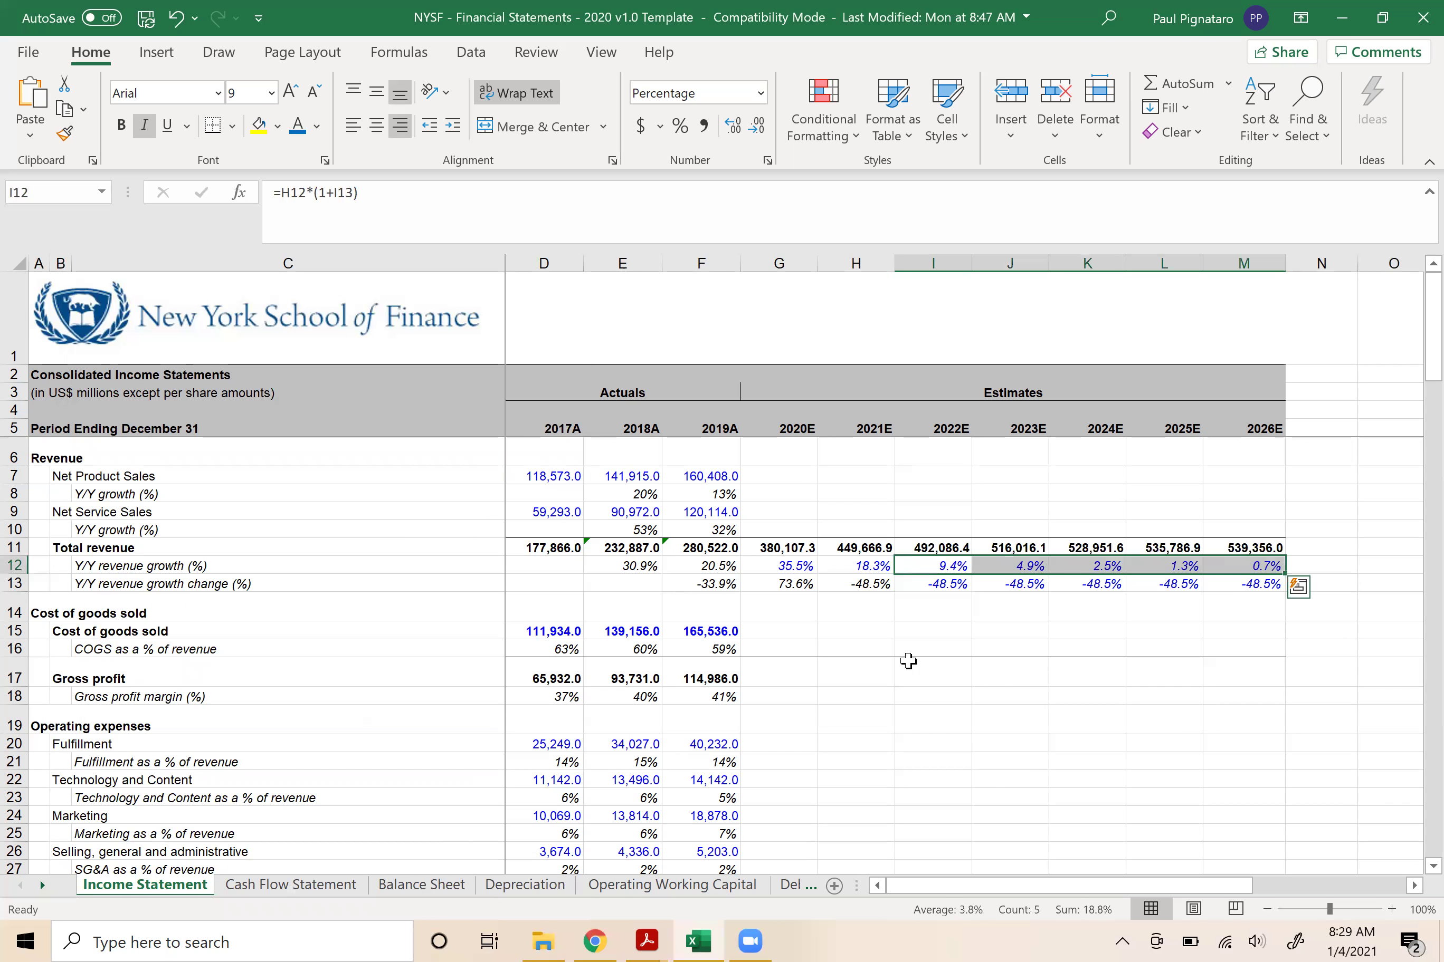
left_click(318, 128)
left_click(319, 152)
left_click(942, 566)
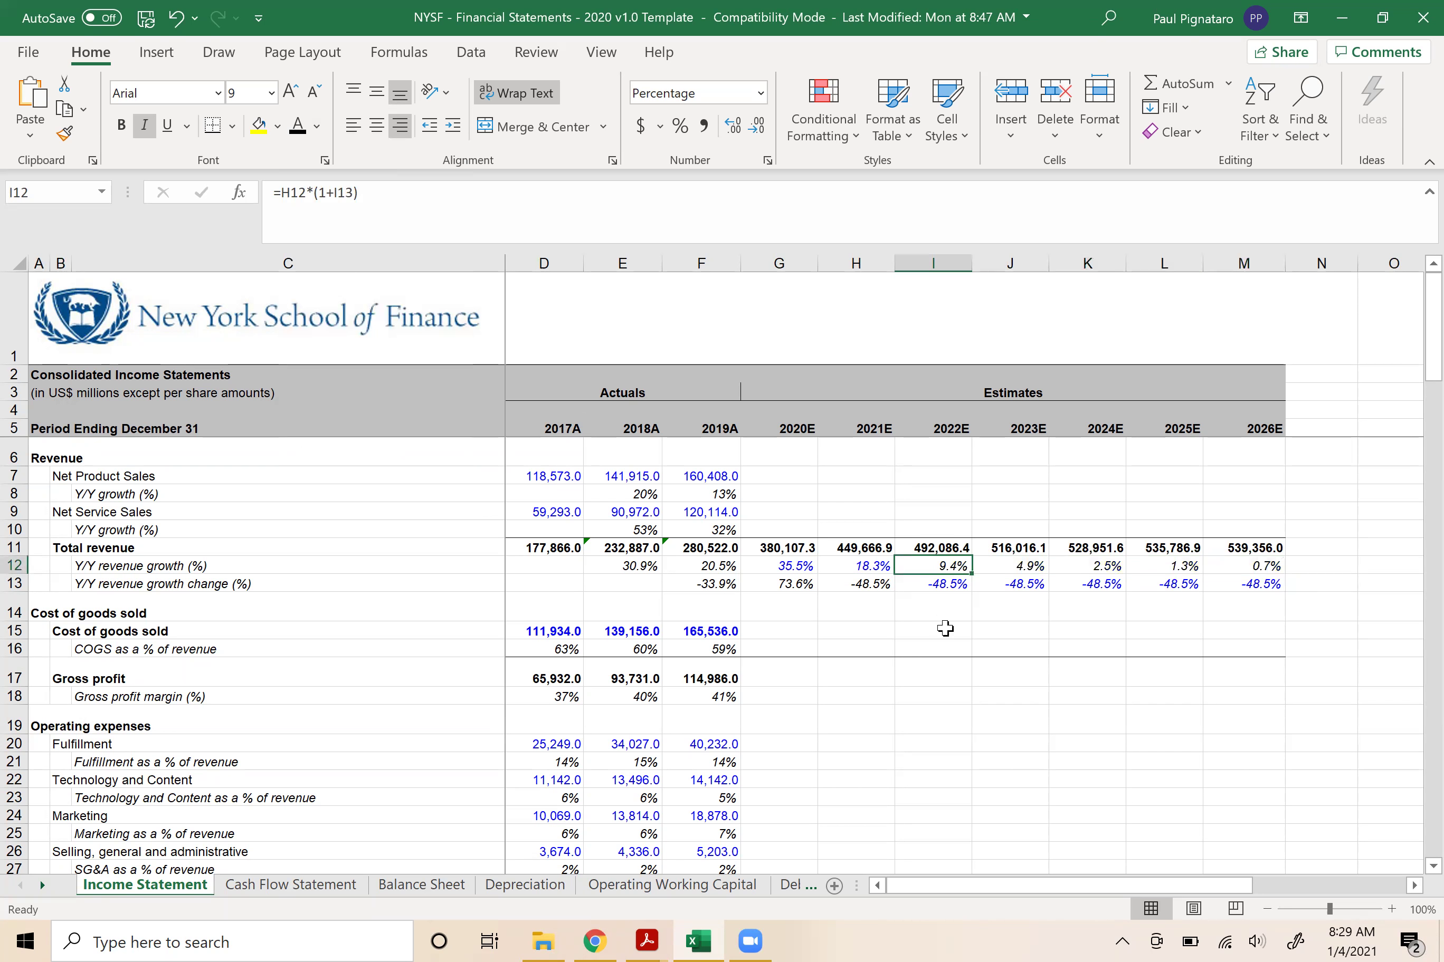
- Add a note to the 2020E growth rate in G12 reading "As per Yahoo Finance! Average analyst research"
left_click_drag(783, 566, 839, 565)
left_click(798, 566)
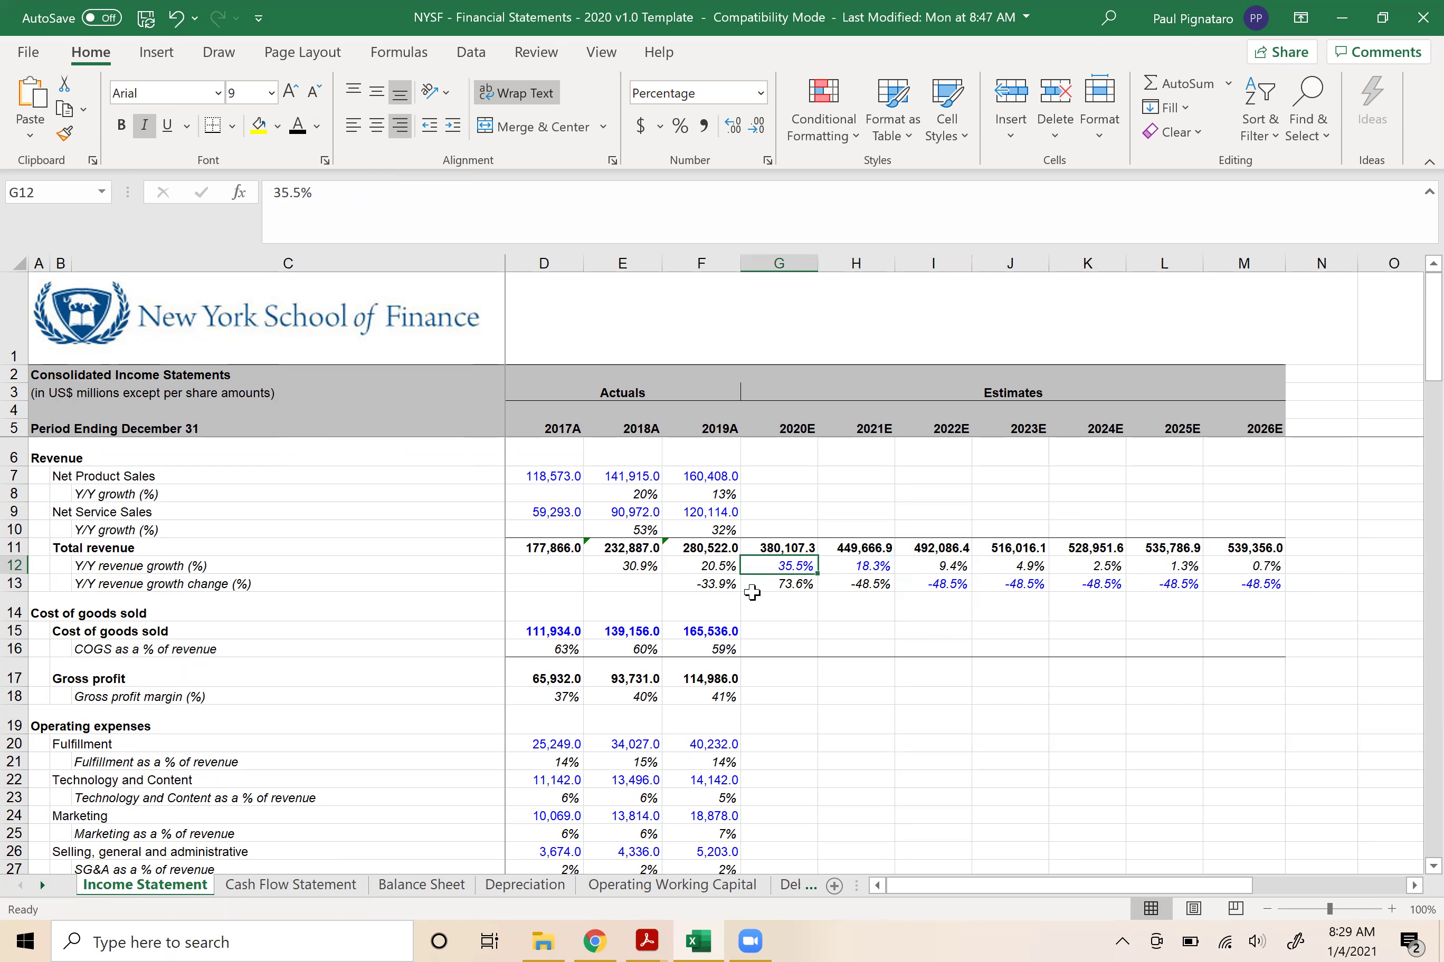
key("alt+i")
type("mAs per ")
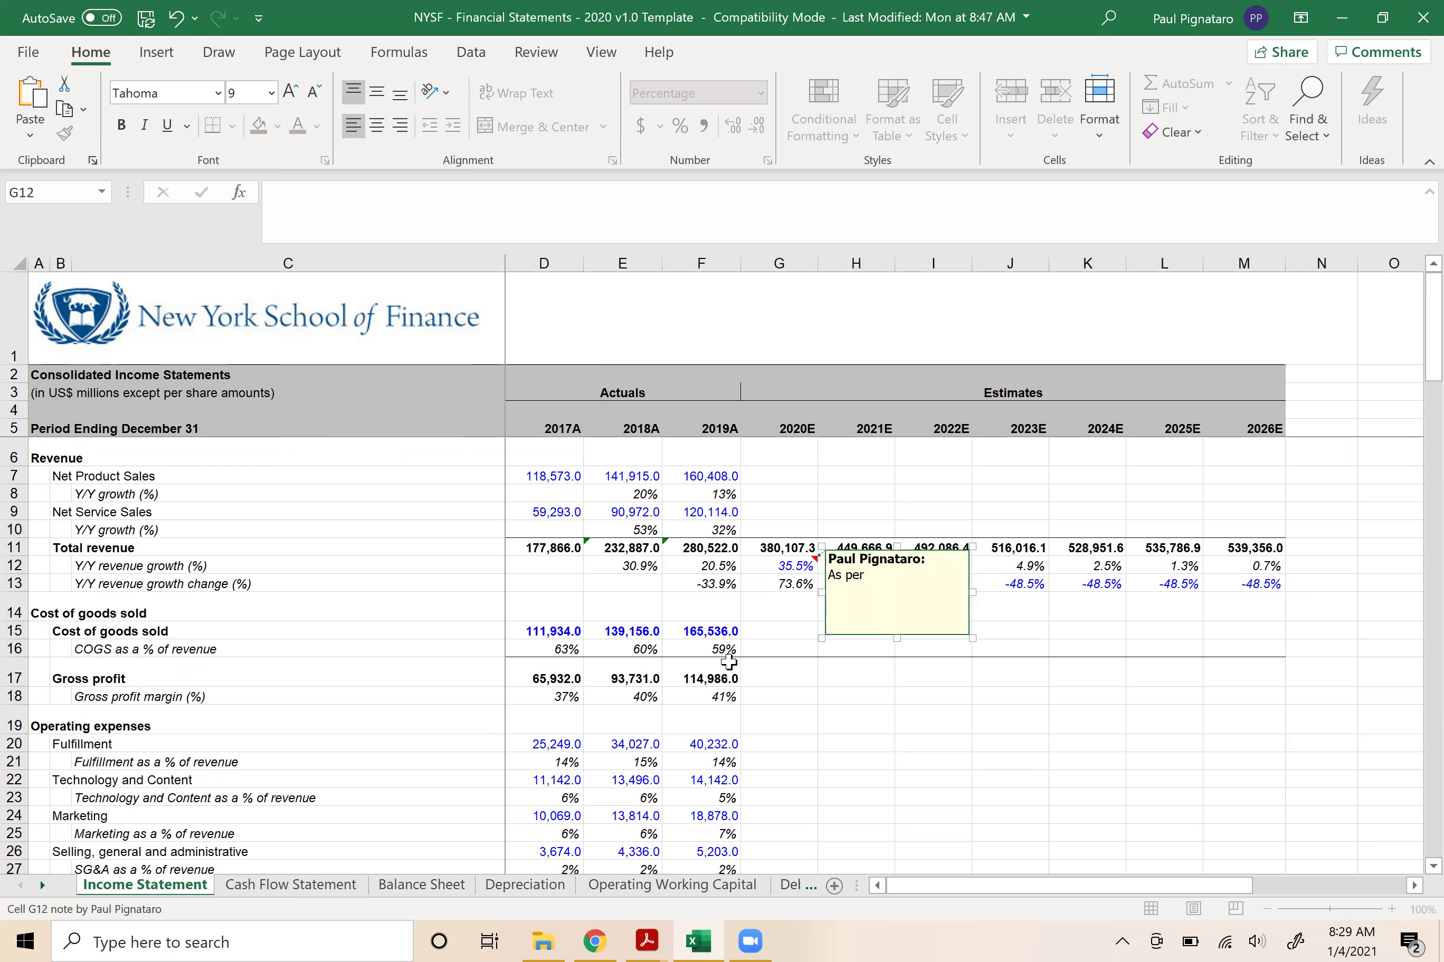
type("average")
key("BackSpace")
key("BackSpace")
key("BackSpace")
key("BackSpace")
key("BackSpace")
key("BackSpace")
key("BackSpace")
type("Yw")
key("BackSpace")
key("BackSpace")
type("ahoo Finance! Average analsyyst research")
left_click(797, 565)
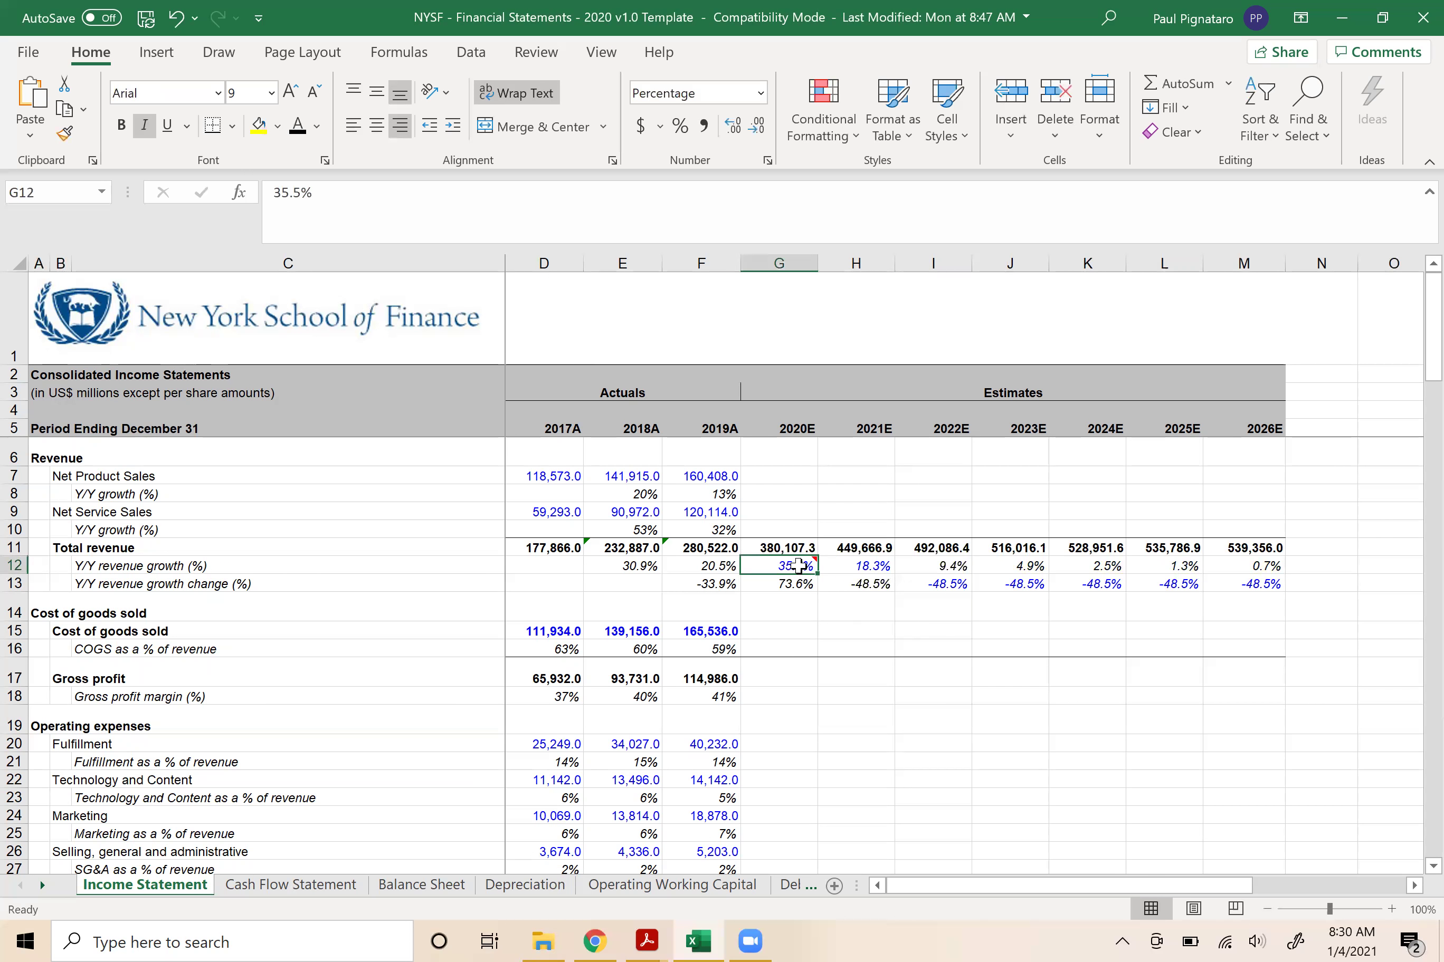
- Add a note to the 2022E growth change in I13 reading "based on previous ~50% growth estimate reduction"
left_click(865, 566)
left_click(928, 584)
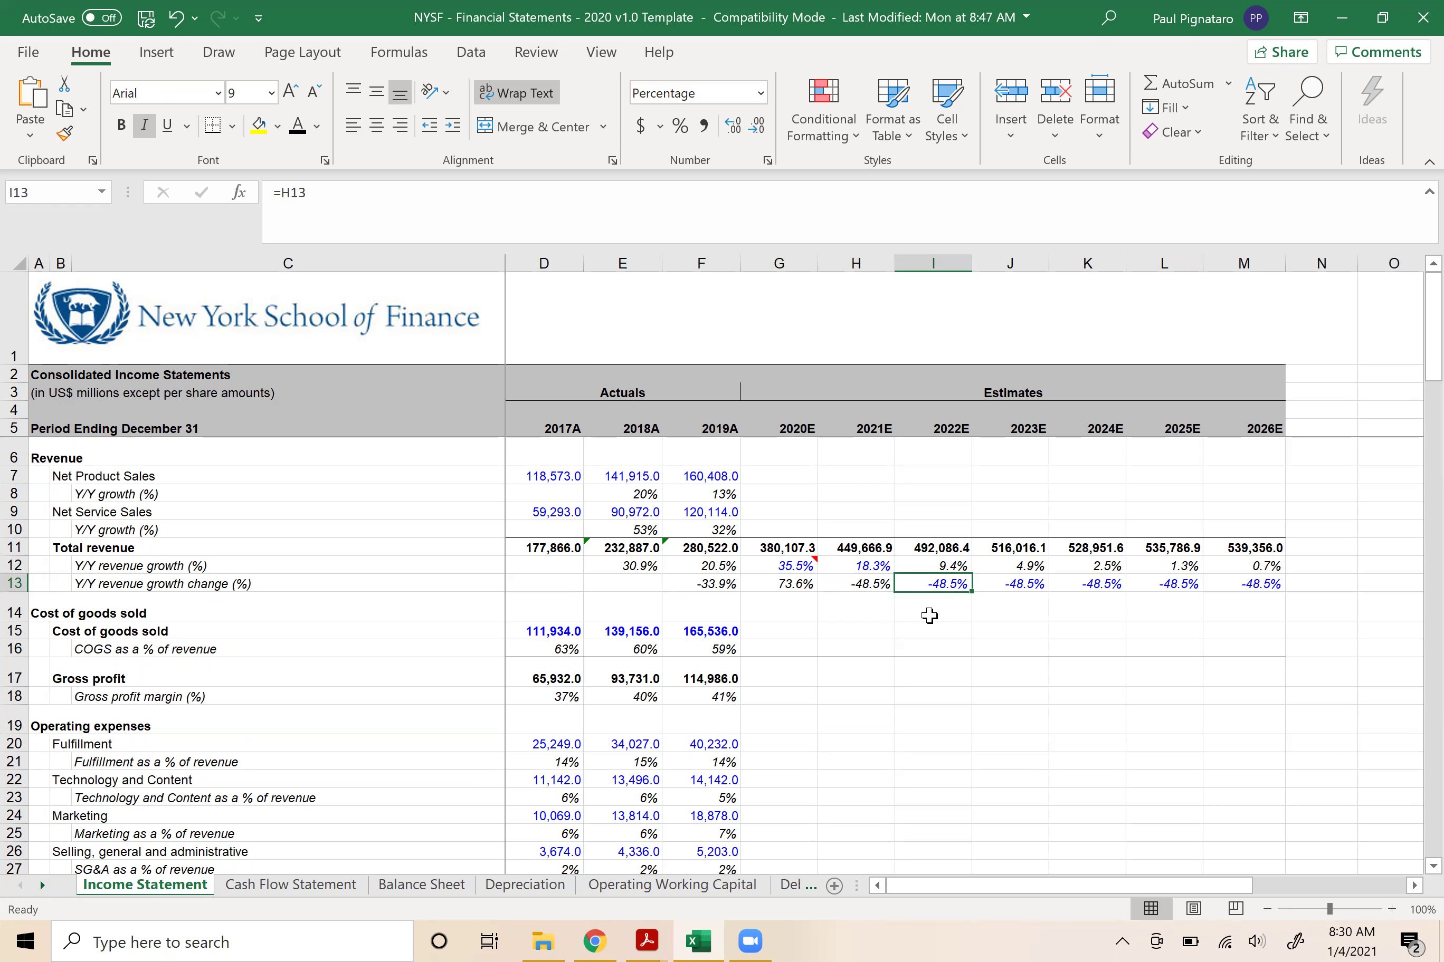
key("shift+F2")
type("based on previous")
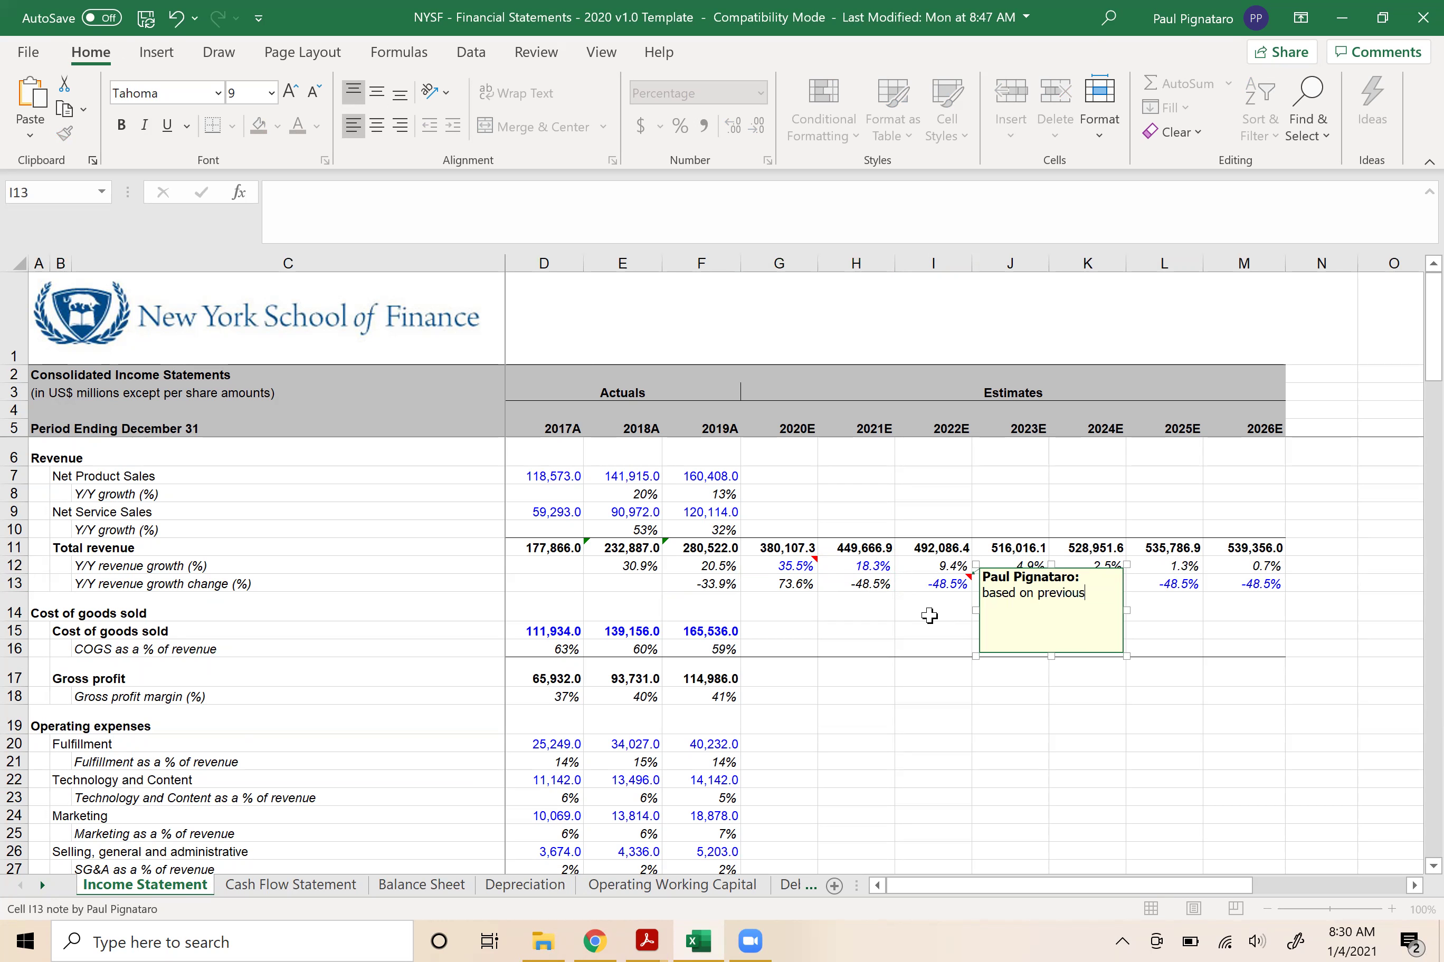
type(" ~")
key("ctrl+z")
type("%")
key("ctrl+z")
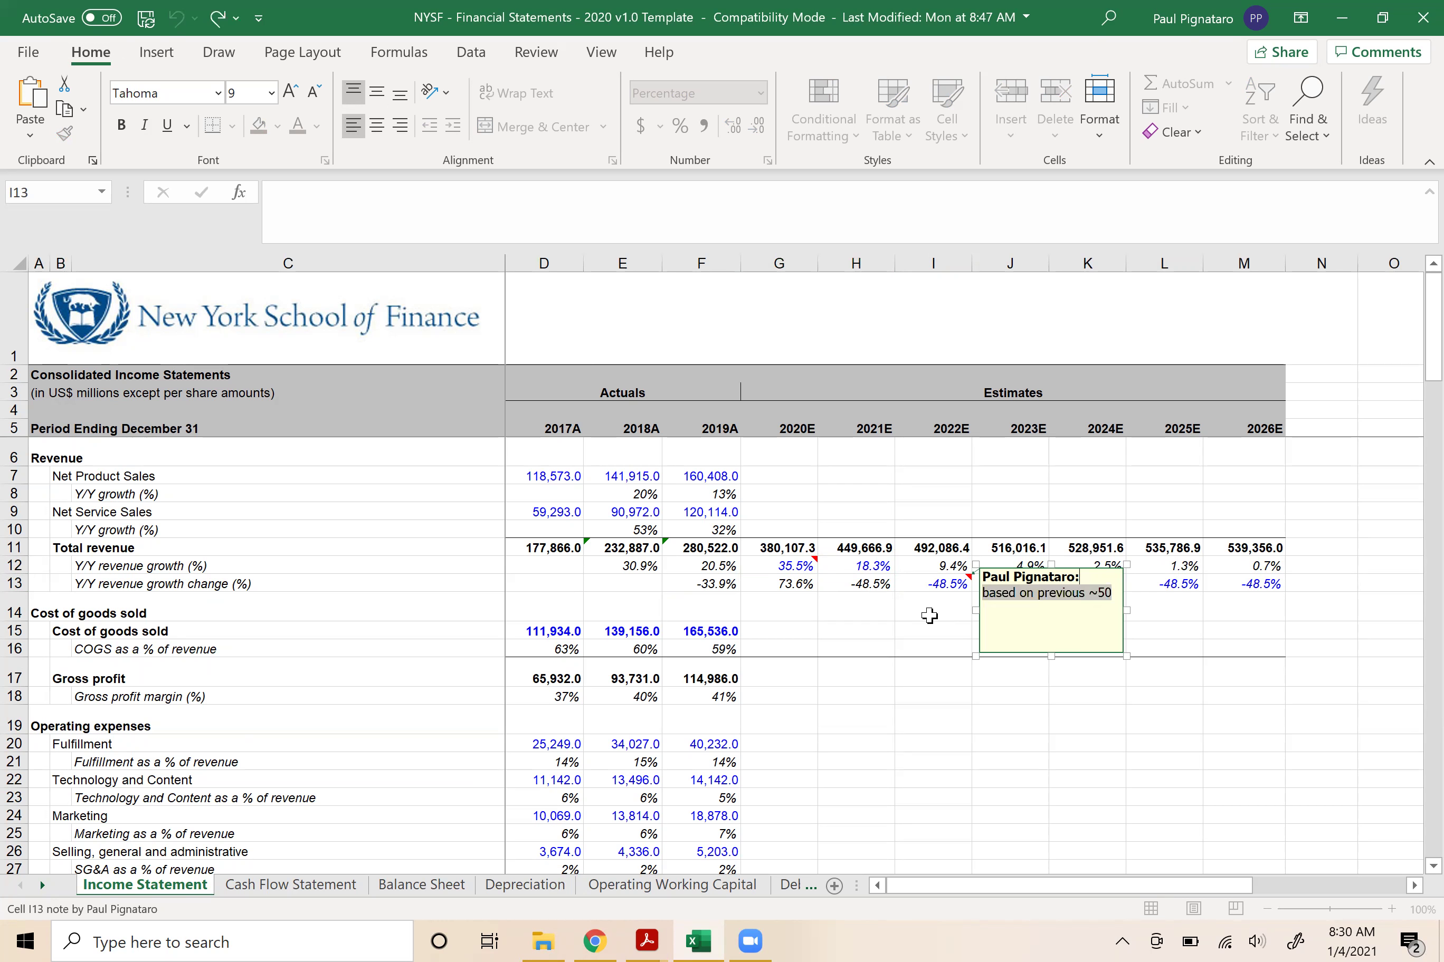
key("Left")
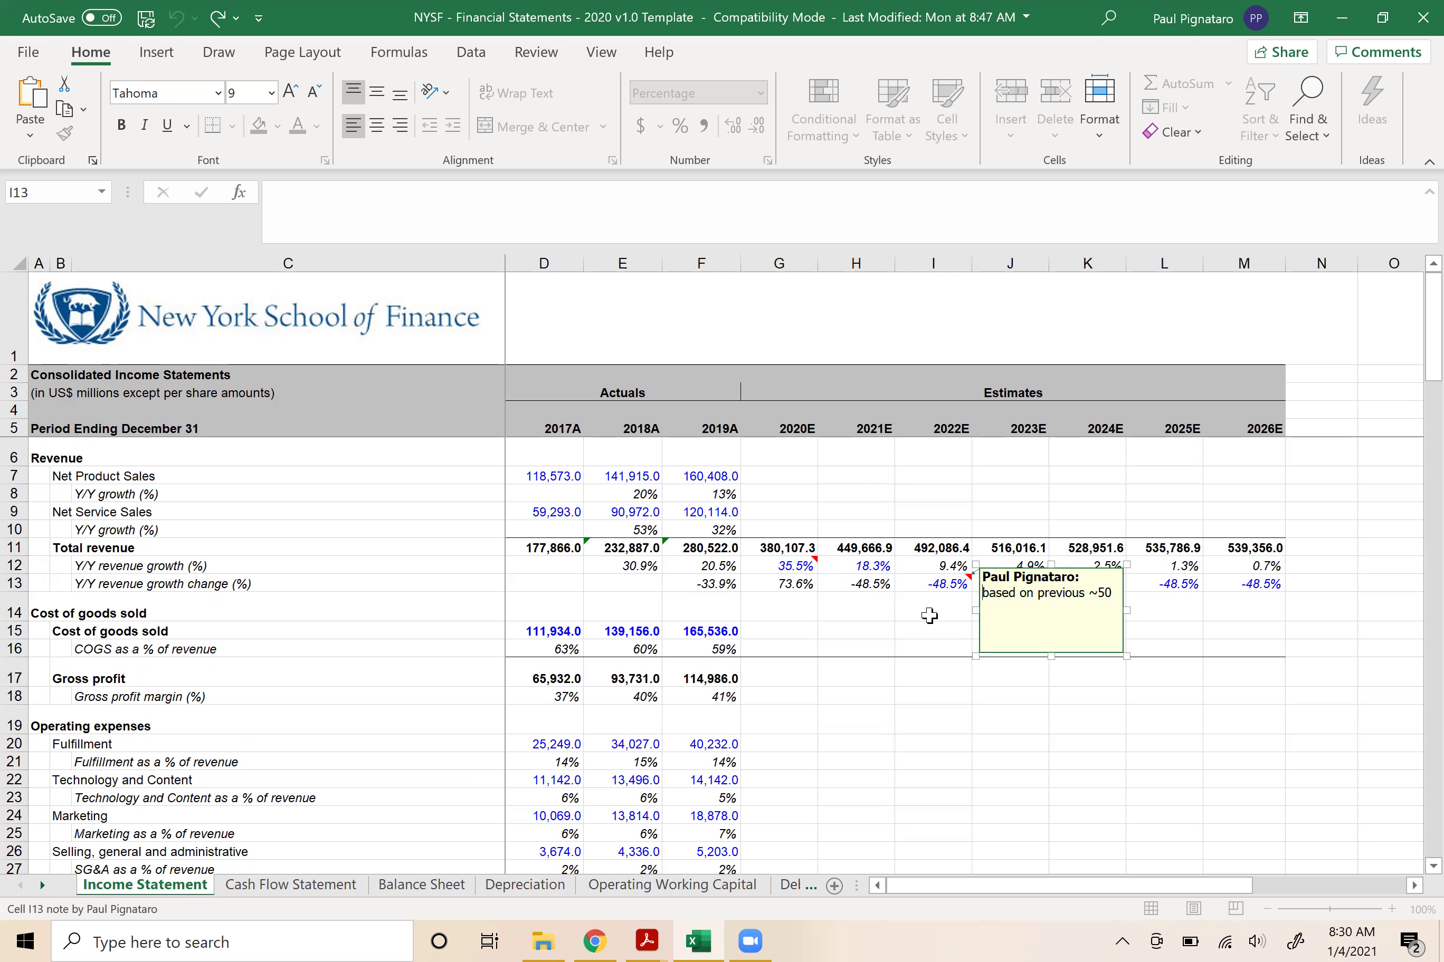
type("% growth estimate re")
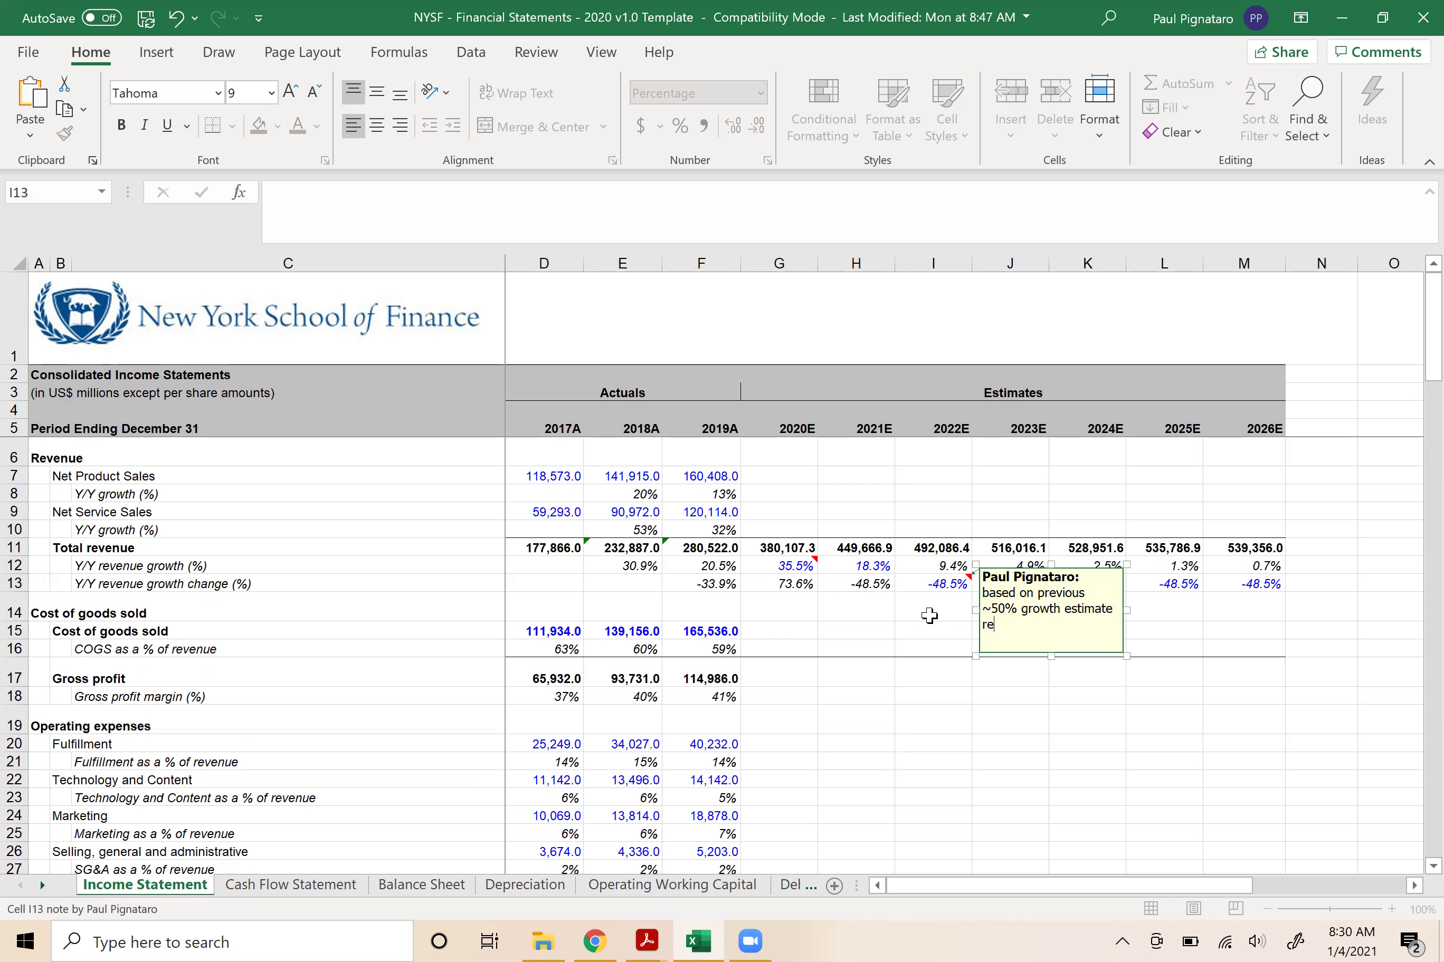
type("duction")
left_click(855, 584)
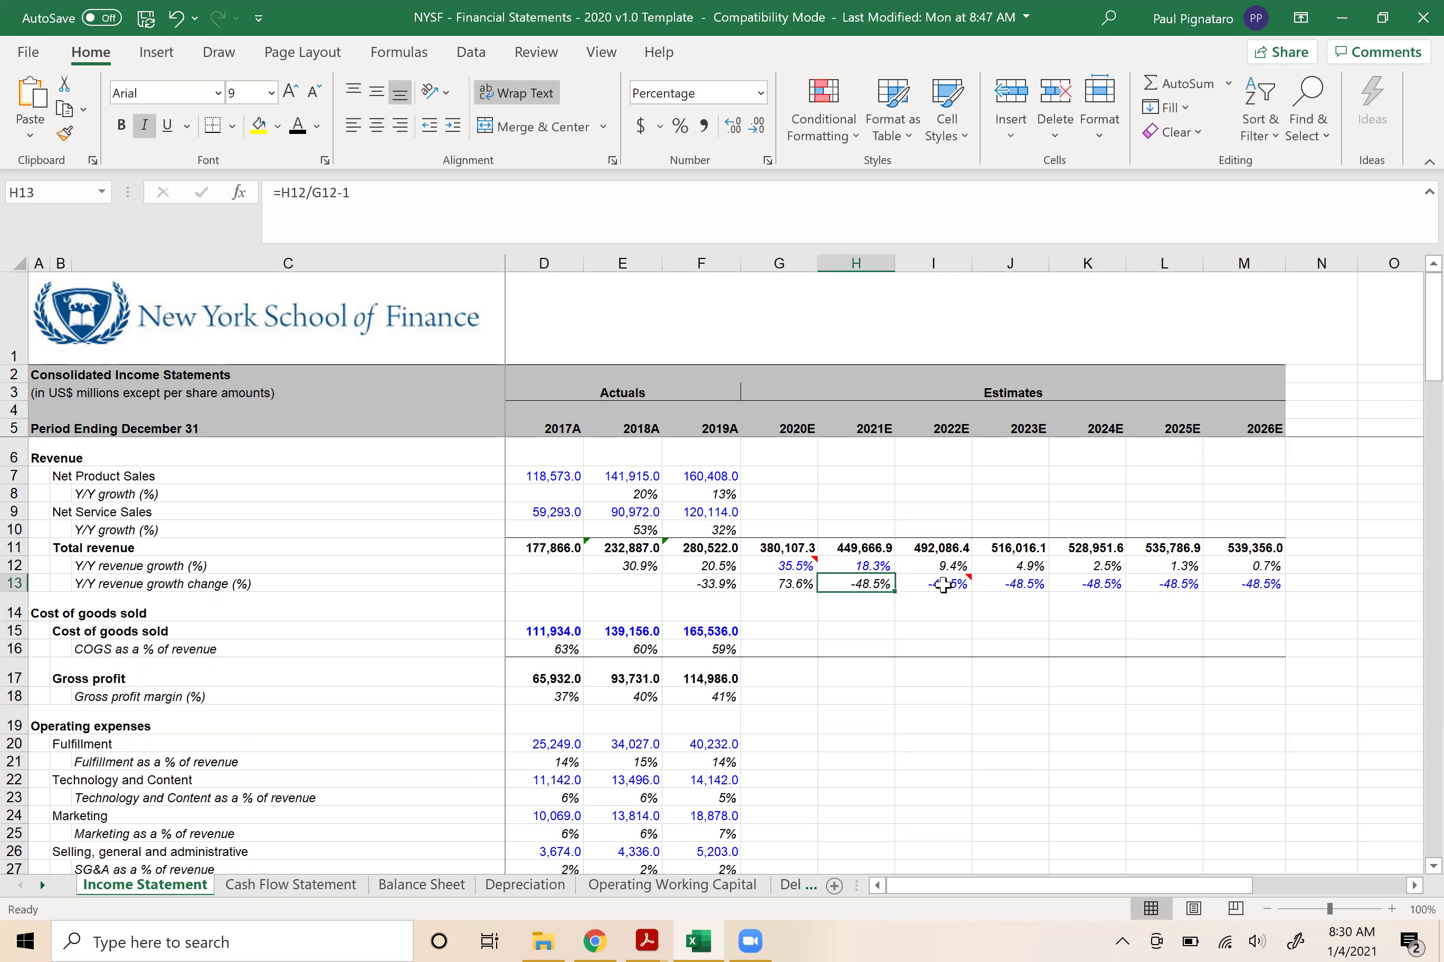
- Try the formula =H12-G13 in blank cell H14 and clear the cell
left_click(856, 564)
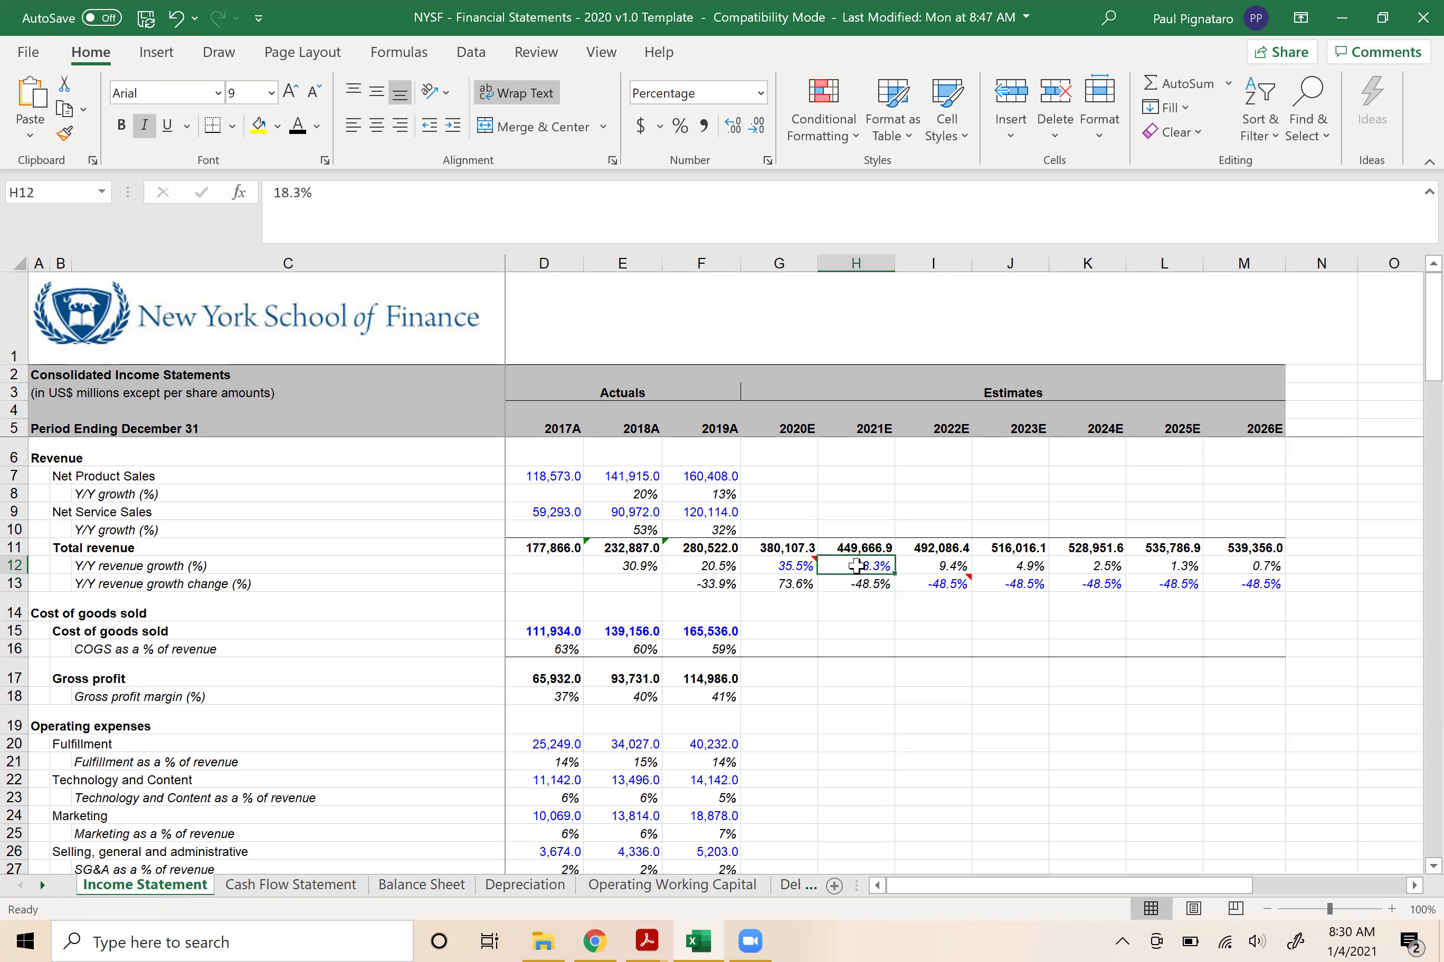
left_click(853, 582)
left_click(847, 601)
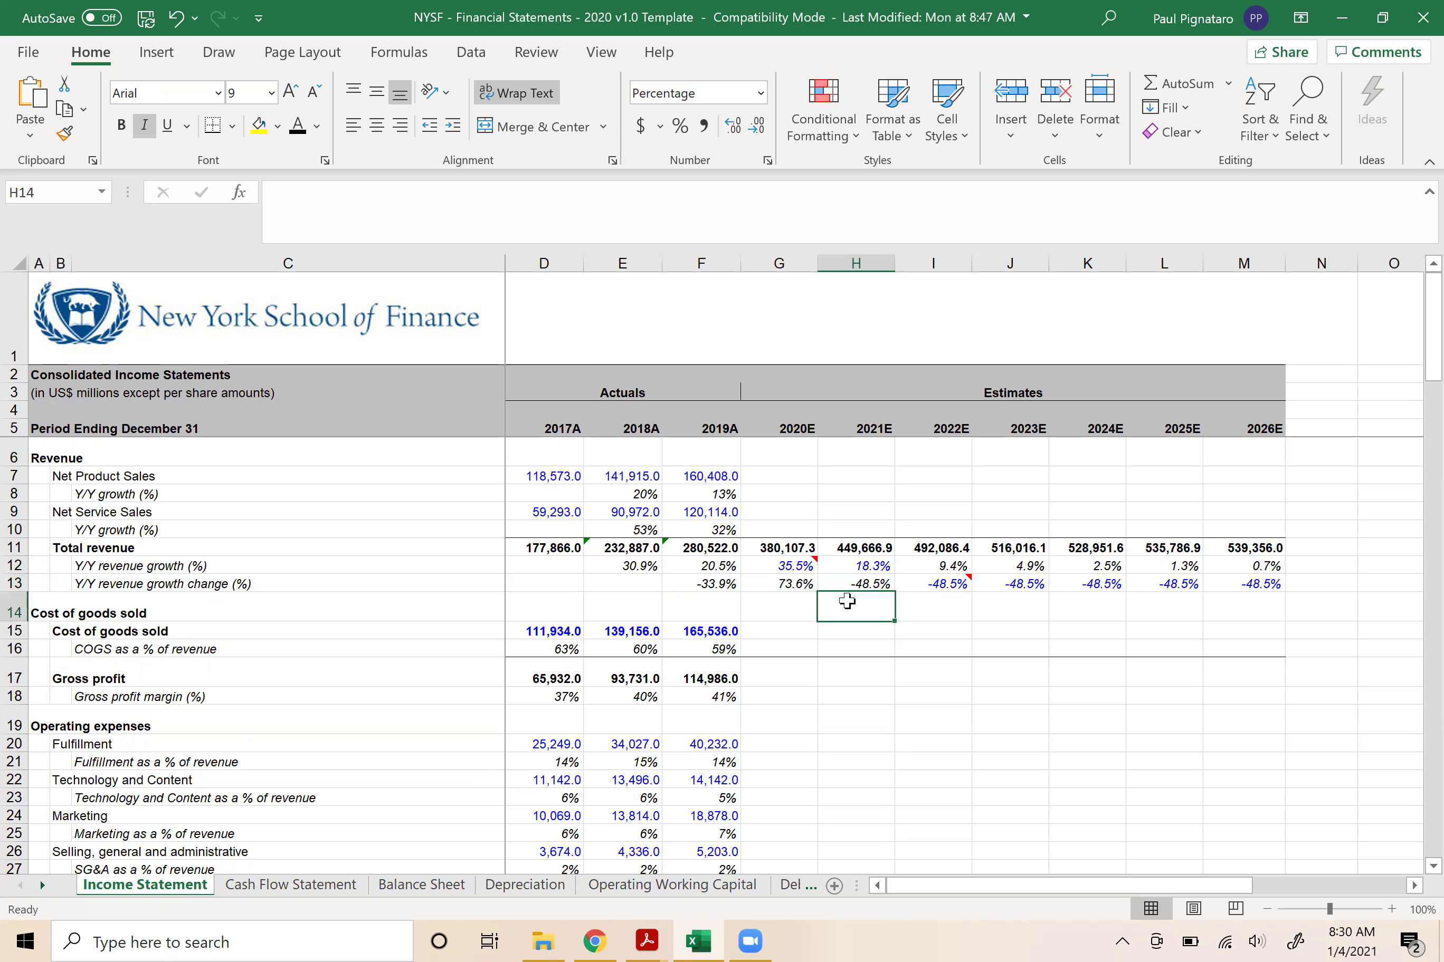
type("=")
key("Up")
key("Up")
type("-")
key("Up")
key("Left")
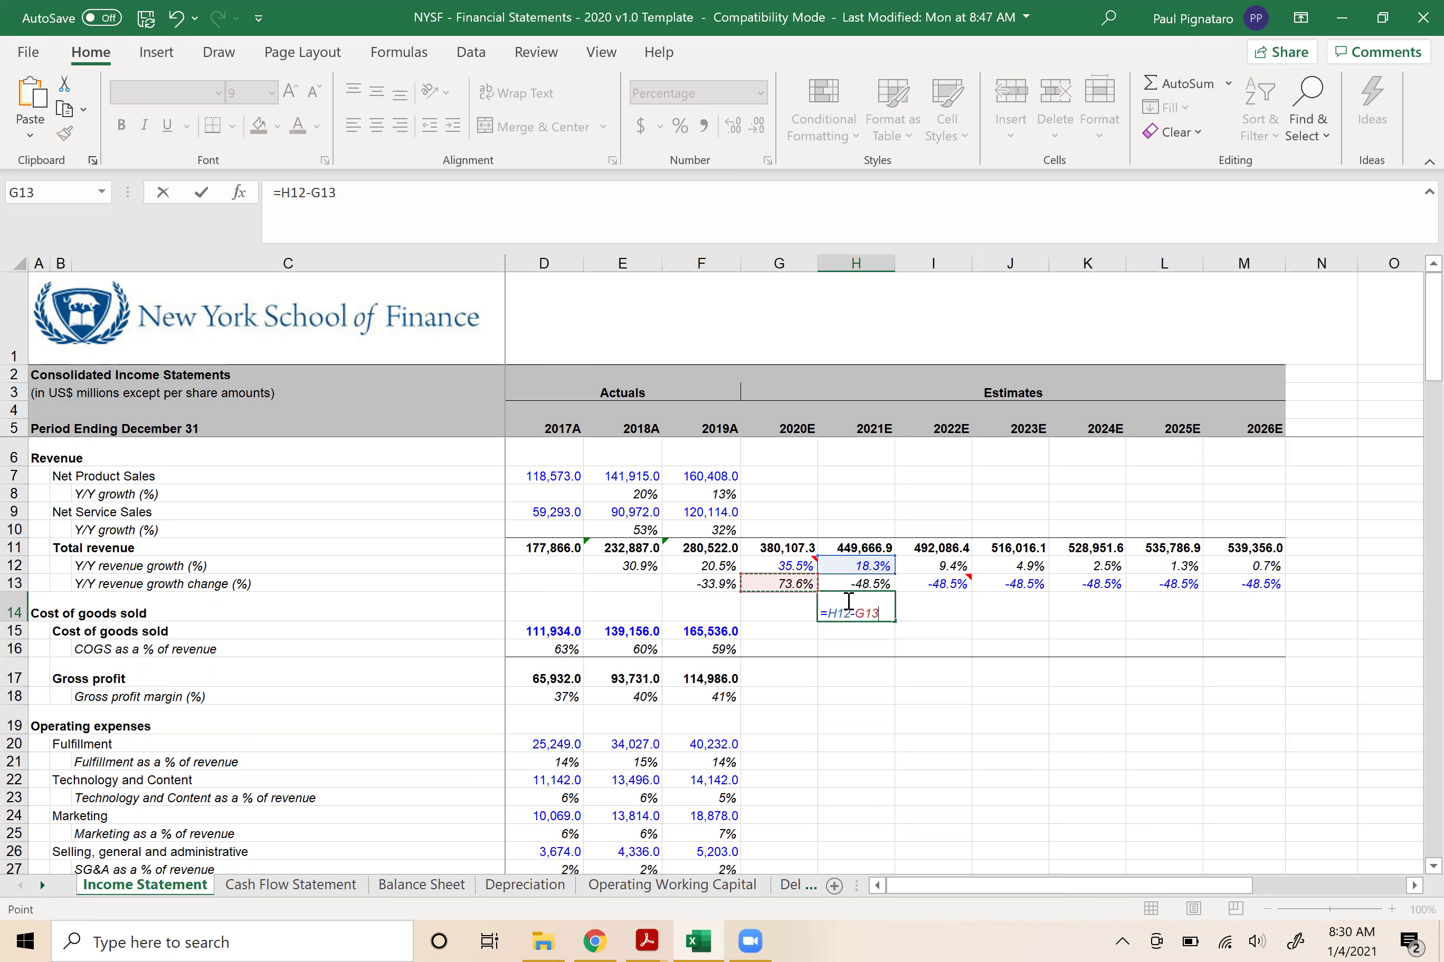
key("ctrl+Return")
key("Delete")
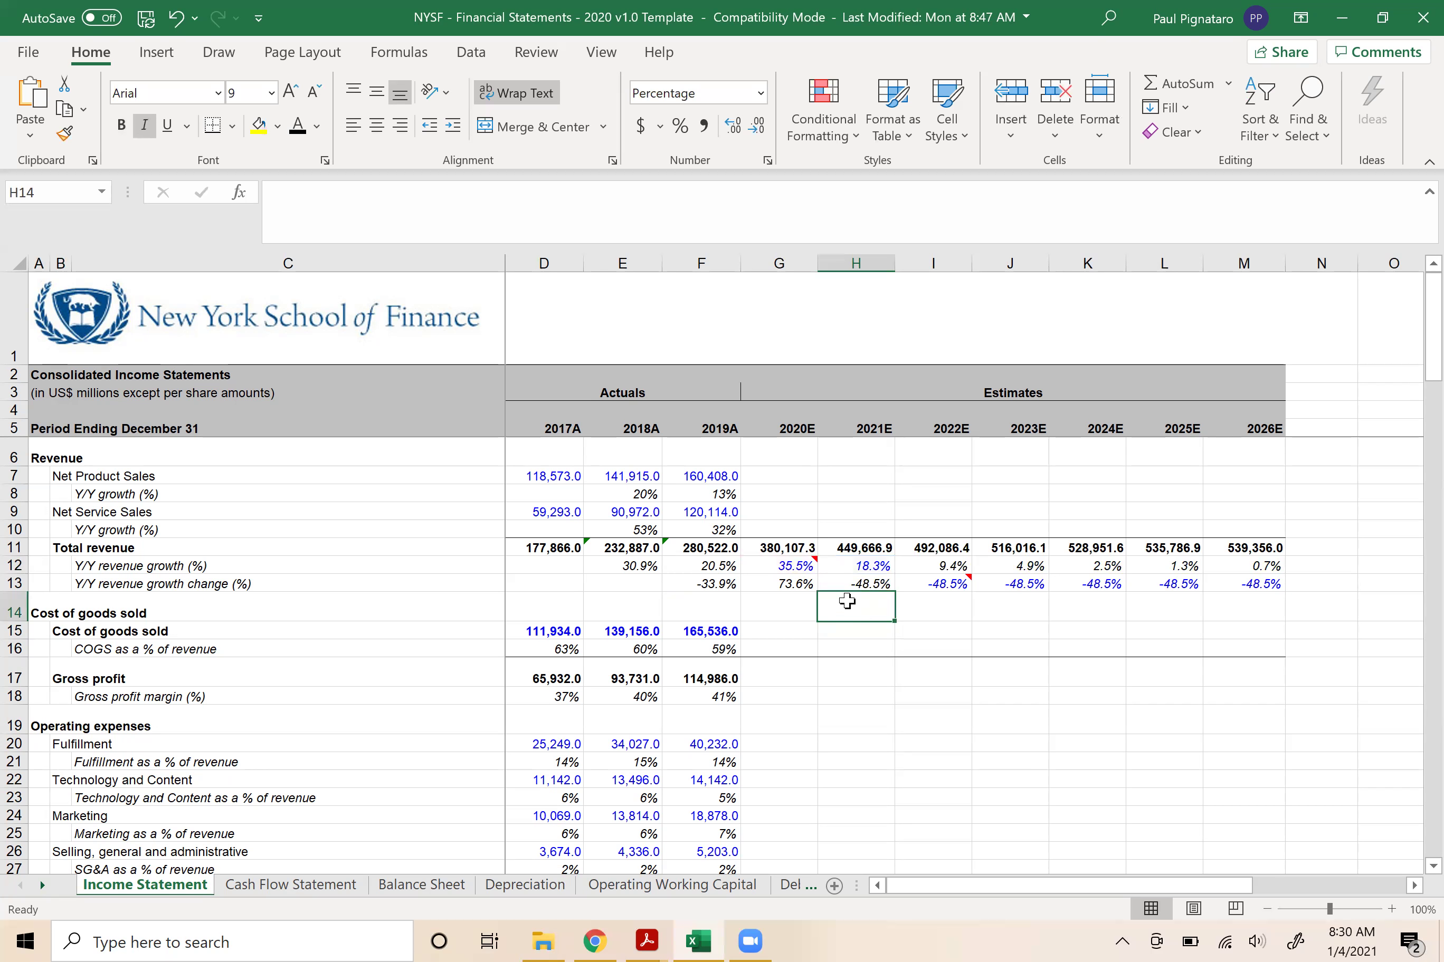
- Review the year-over-year growth changes in row 13 across the estimate years
key("Up")
key("Right")
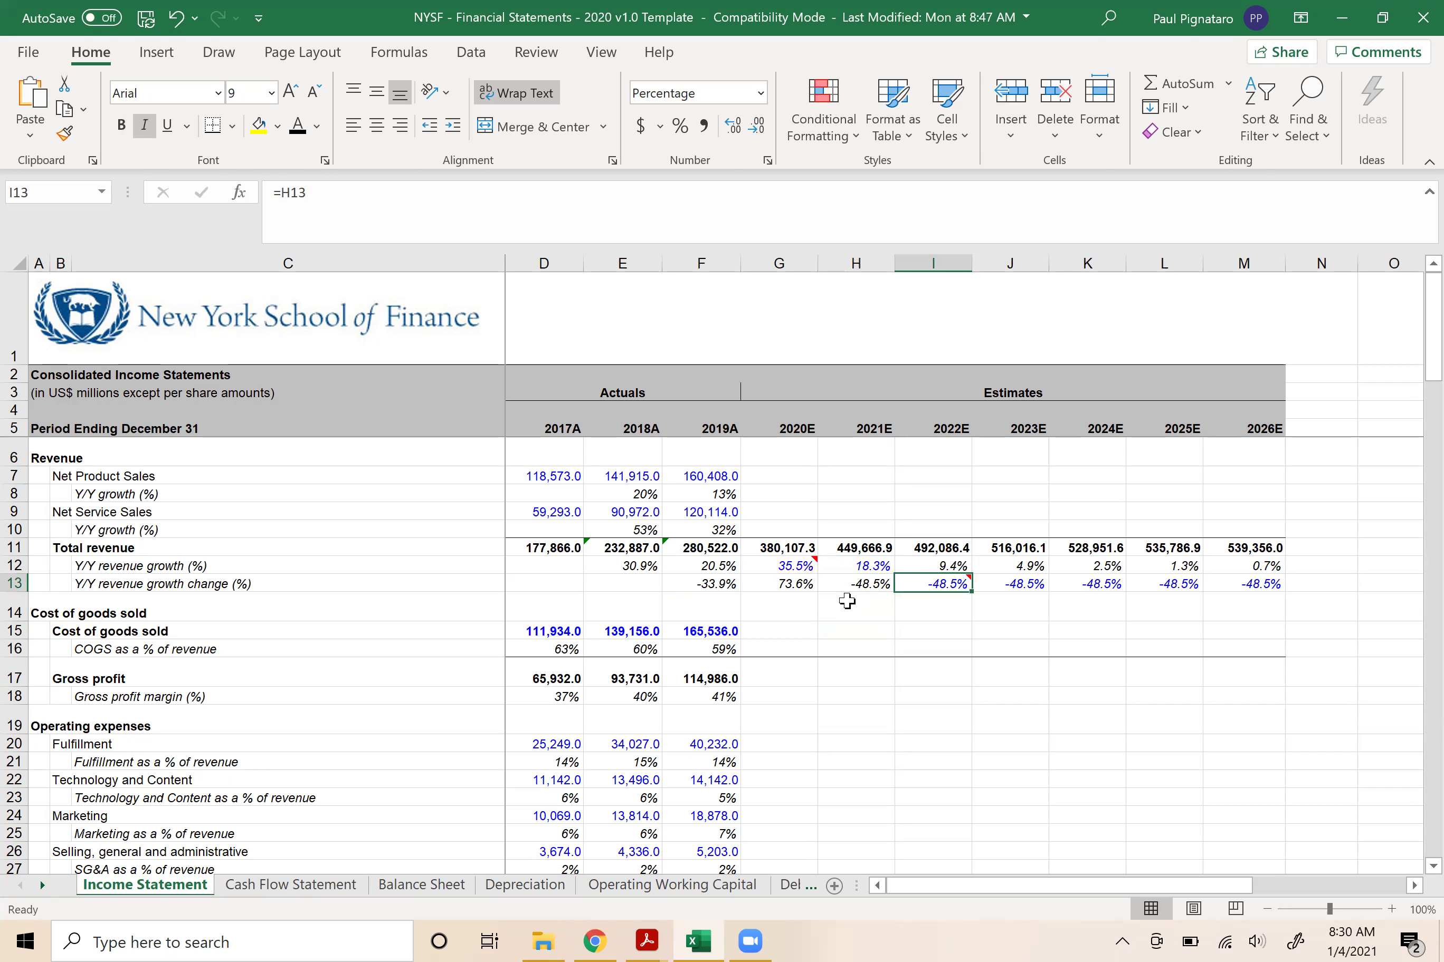
key("Right")
key("Right")
key("Right")
key("Right")
key("Left")
key("Left")
key("Left")
key("Left")
key("Left")
key("Left")
- Examine the projected total revenue in row 11 from 2020E through 2026E
key("Up")
key("Up")
key("Right")
key("Right")
key("Right")
key("Right")
key("Right")
key("Right")
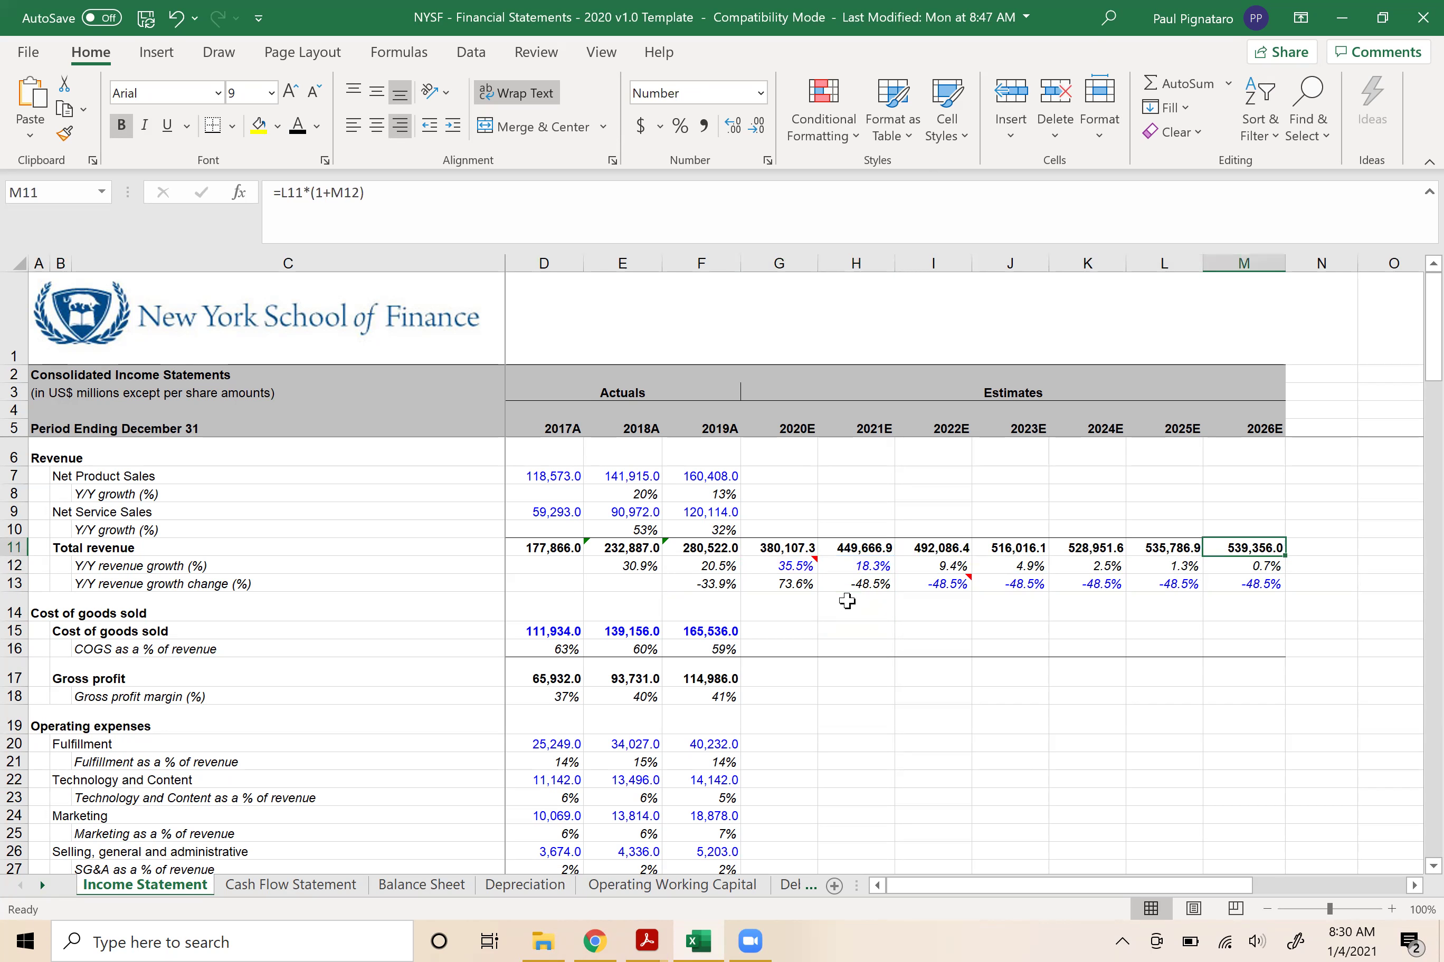
key("Left")
key("Left")
key("Left")
key("Left")
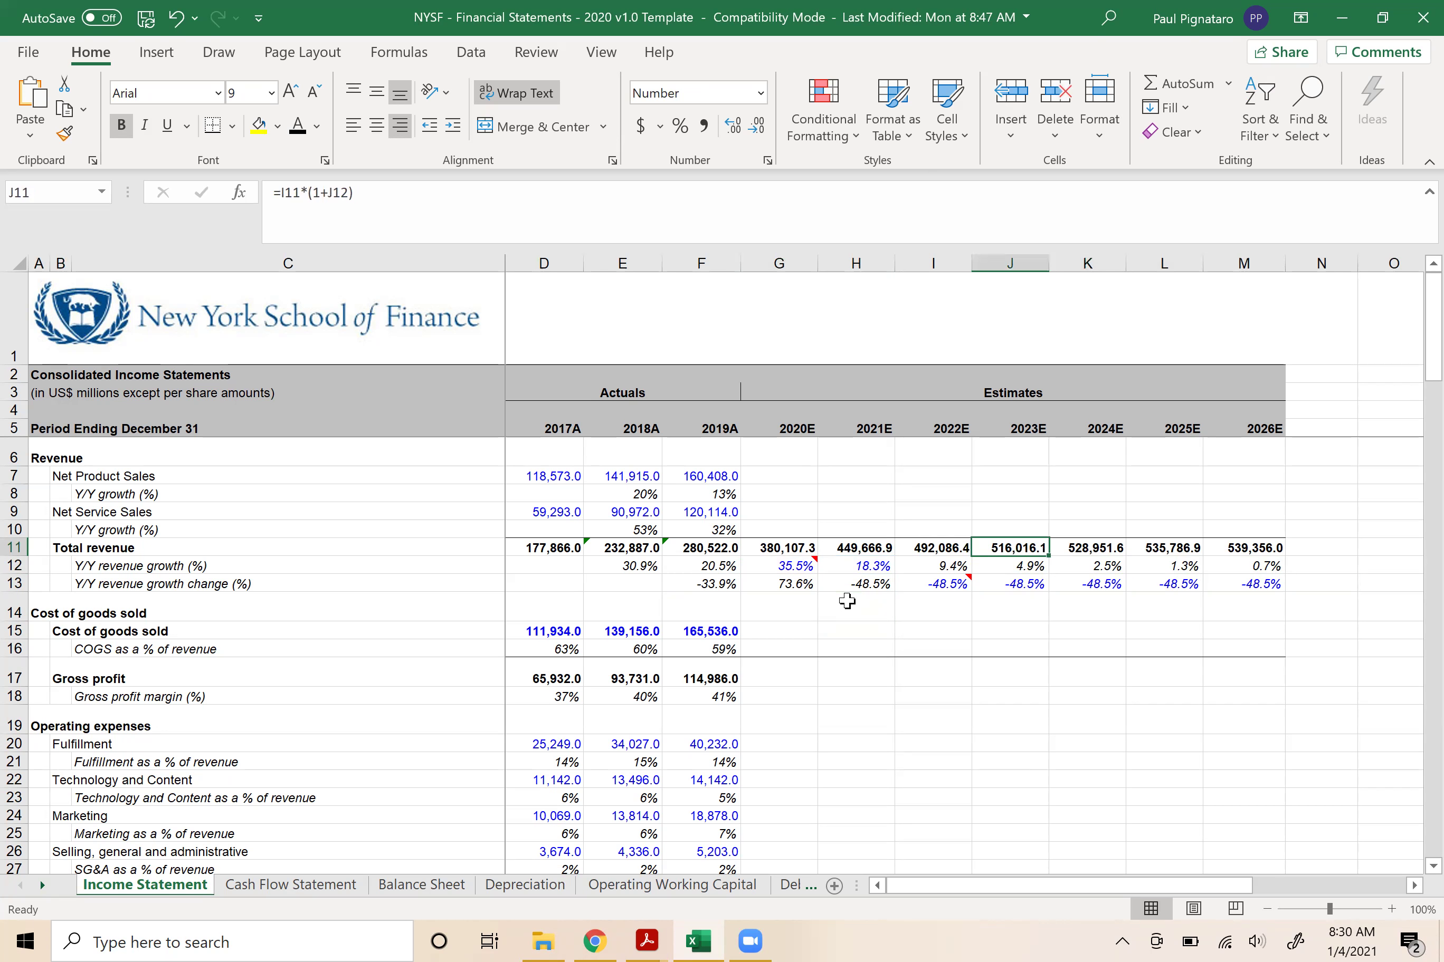
key("Left")
key("Left")
key("Right")
key("Right")
key("Right")
key("Right")
key("Right")
key("Right")
- Examine the 2025E and 2026E growth rates in L12:M12 against the earlier estimates back to 2021E
key("Left")
key("Down")
key("Right")
key("Left")
key("shift+Right")
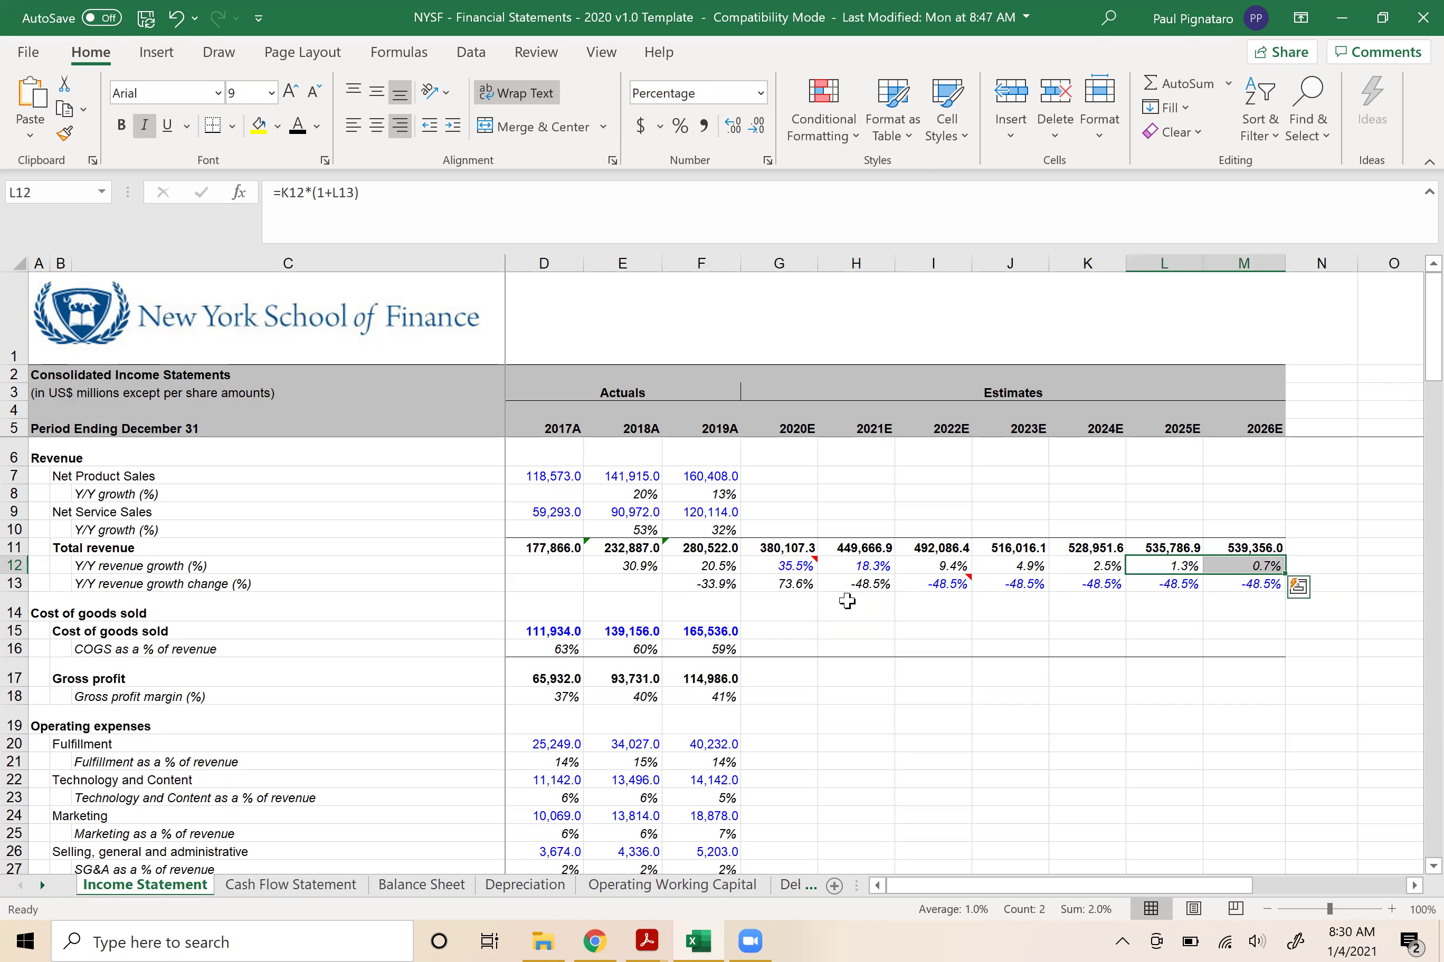
key("Right")
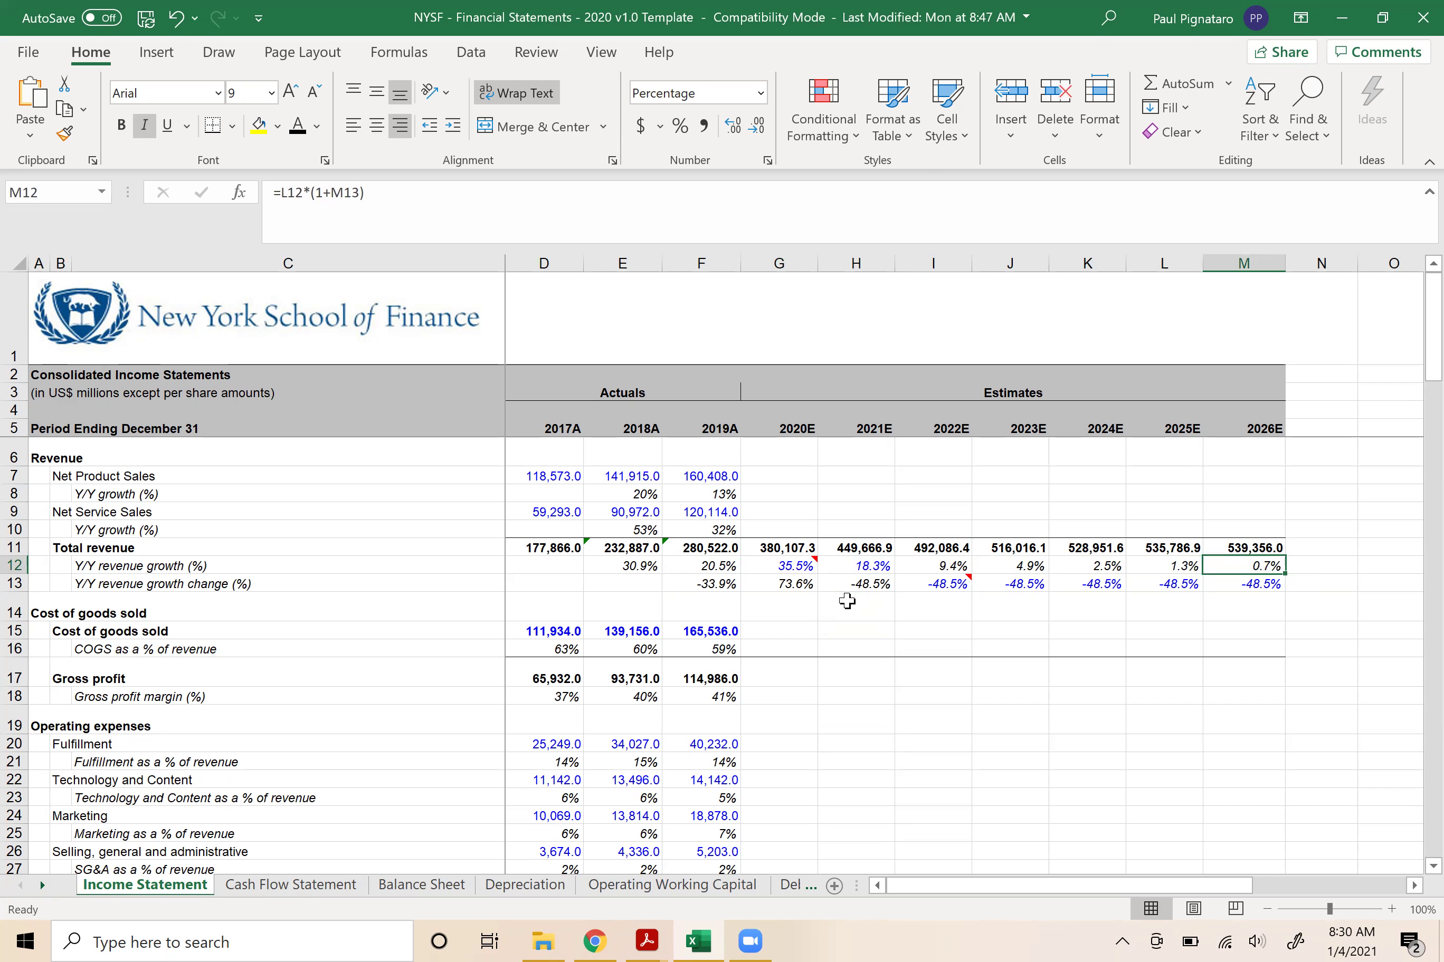
key("Left")
key("Left")
key("Left")
key("Left")
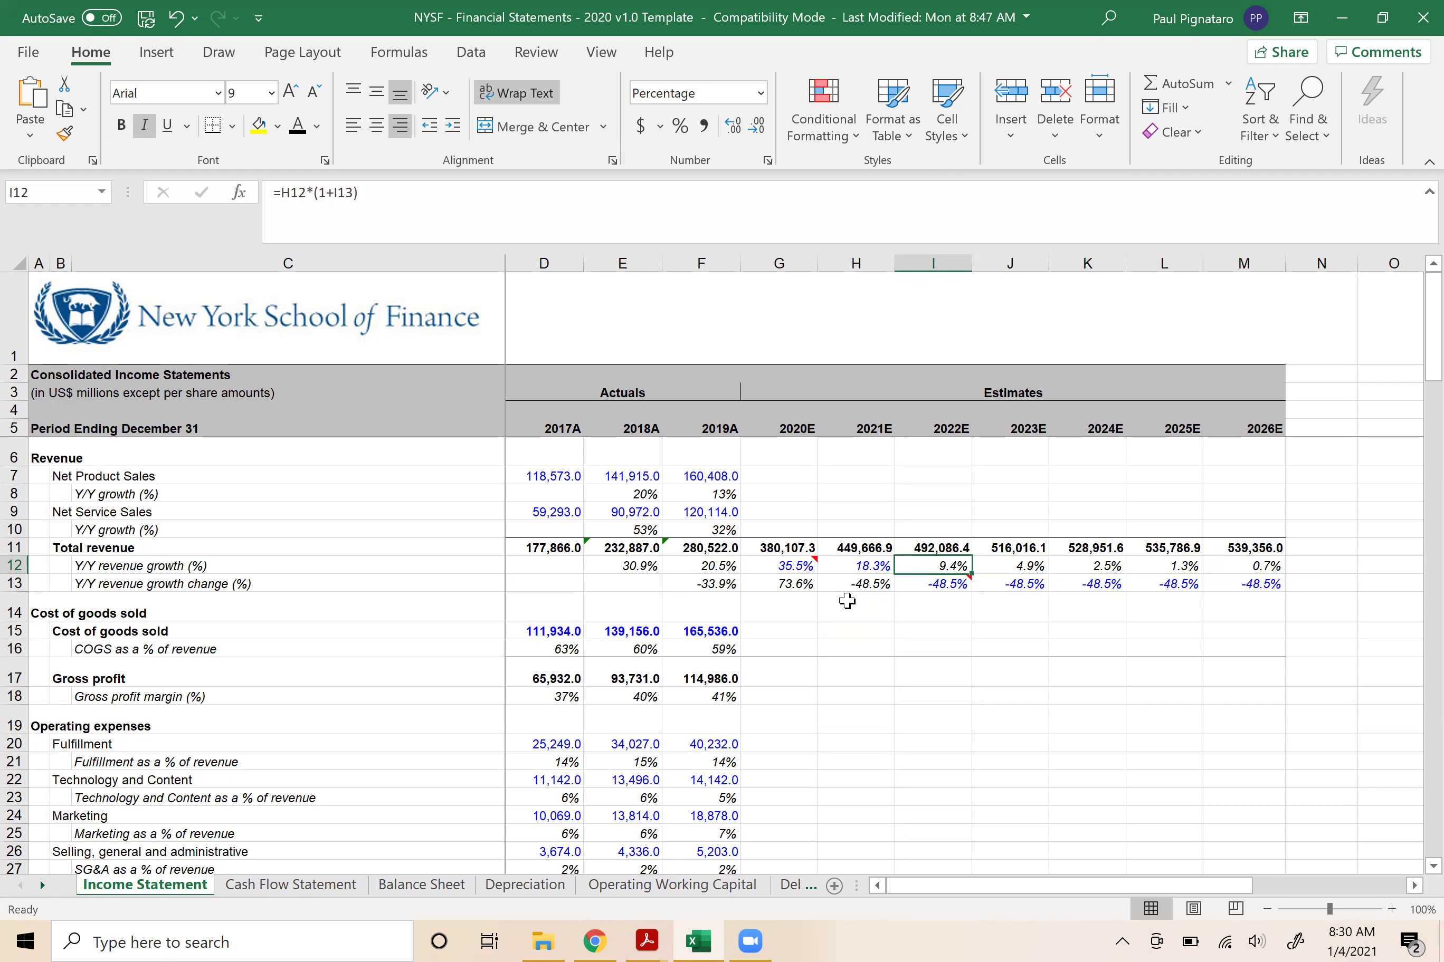
key("Left")
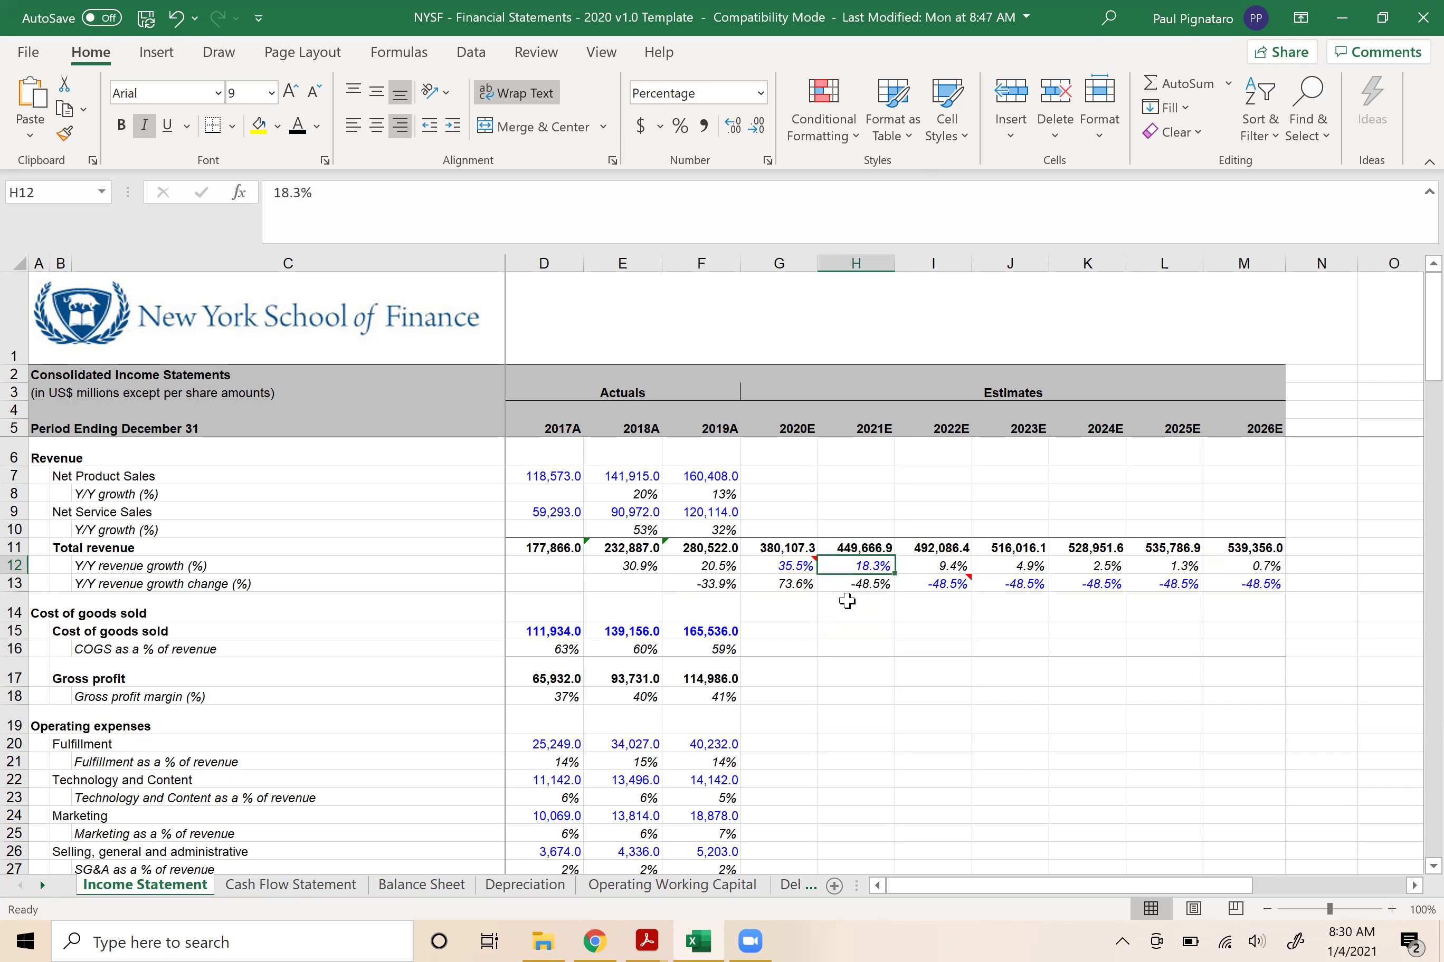
- Compare the growth changes in row 13 across the years with the 2026E growth rate in M12
key("Right")
key("Right")
key("Down")
key("Left")
key("Left")
key("Right")
key("Left")
key("Left")
key("Left")
key("Right")
key("Right")
key("Right")
key("Right")
key("Right")
key("Right")
key("Right")
key("Up")
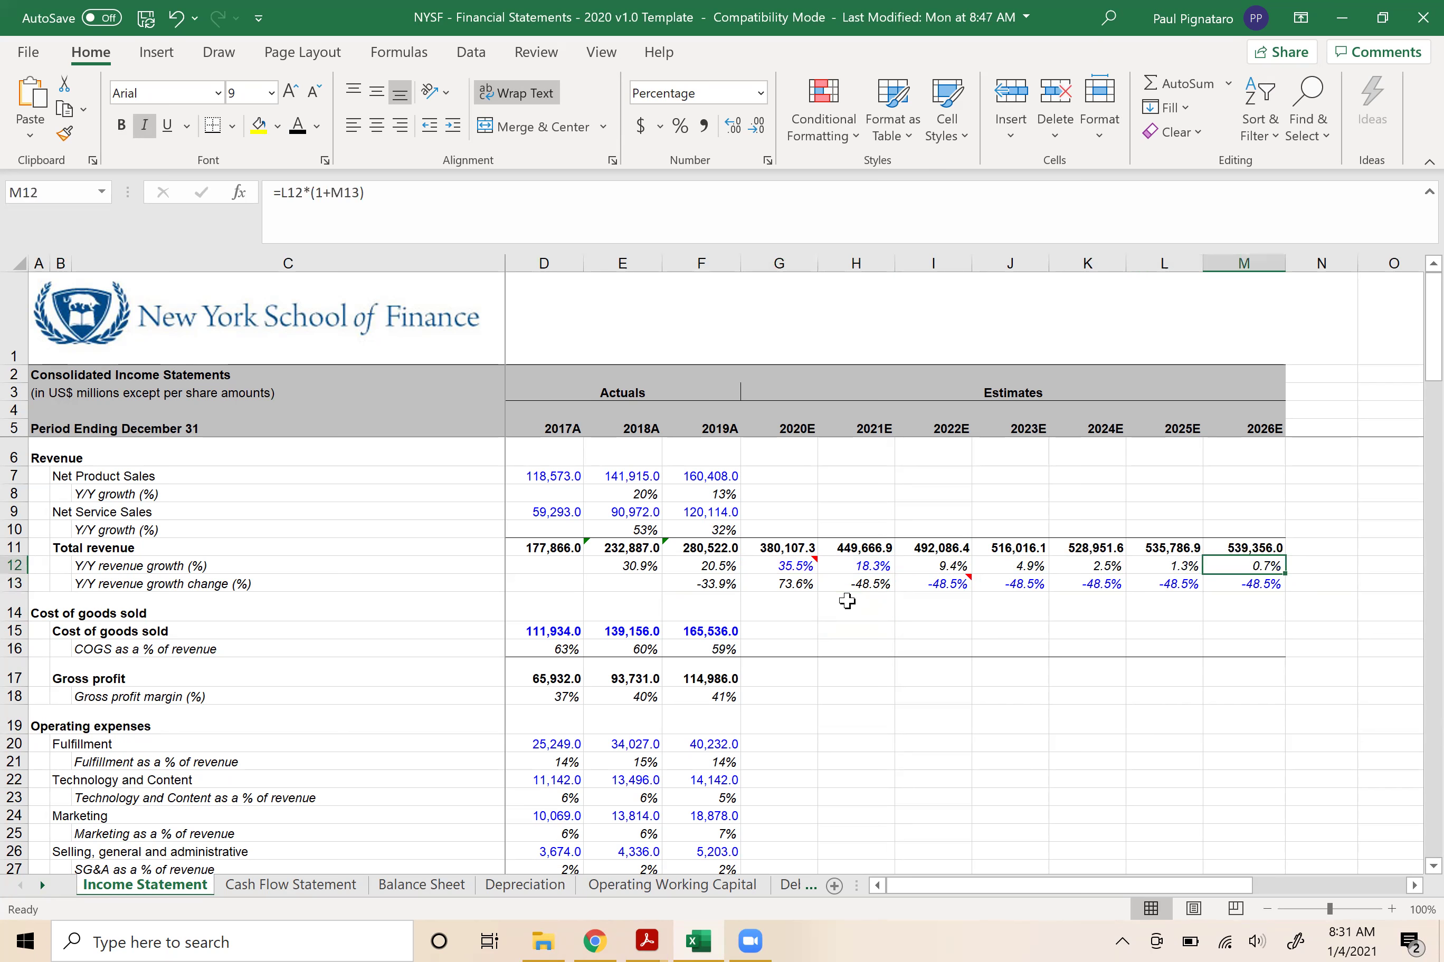
- Trace the total revenue projections in row 11 from 2026E back to 2020E
key("Up")
key("Left")
key("Left")
key("Left")
key("Left")
key("Left")
key("Left")
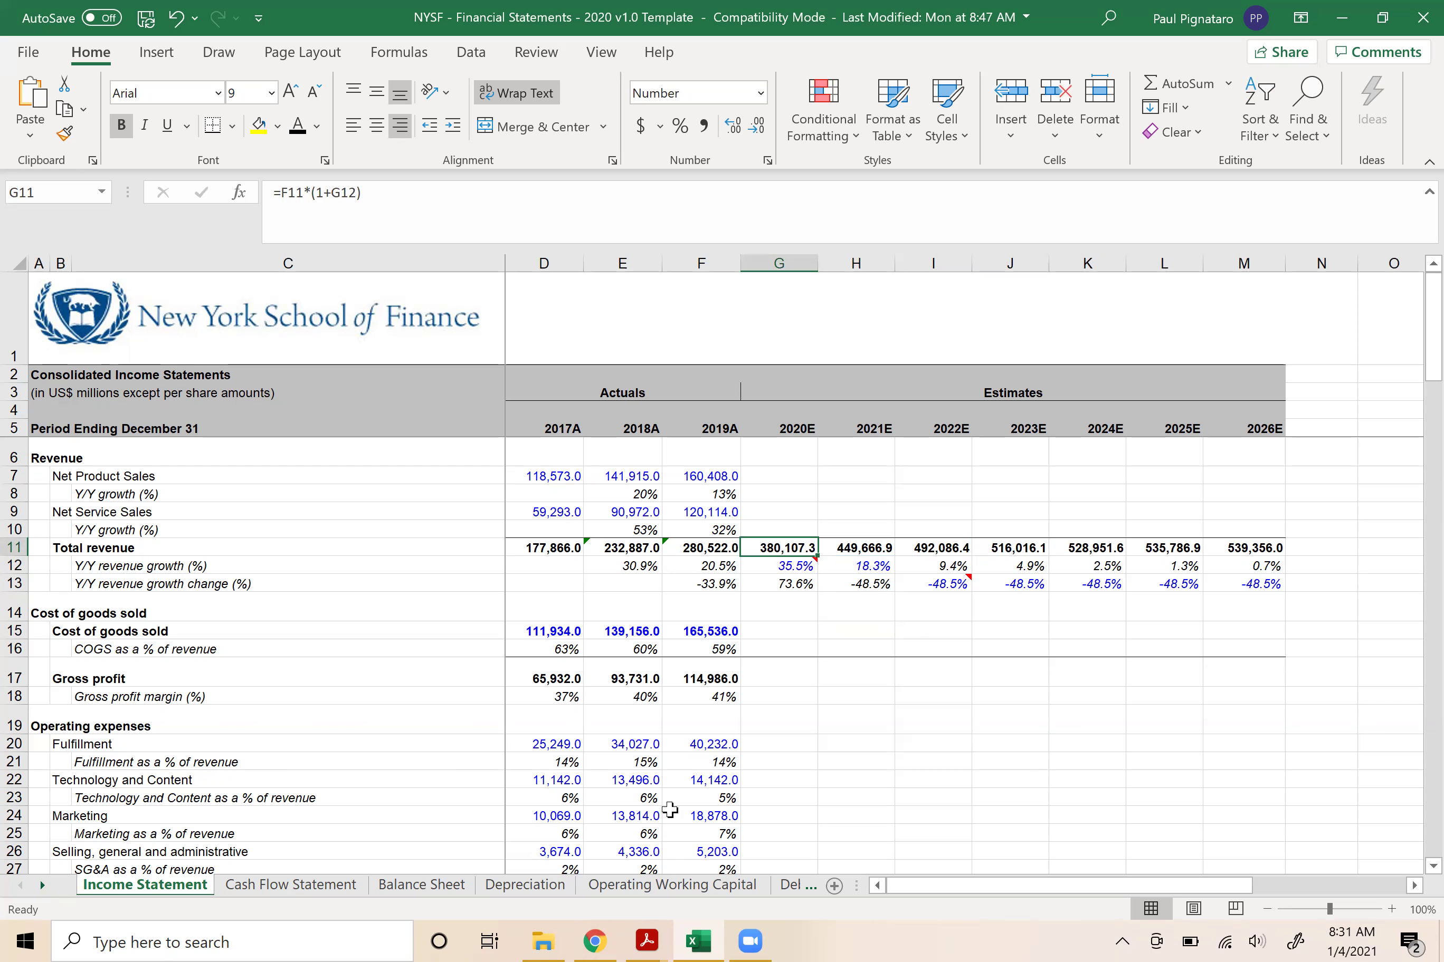
- Switch to File Explorer and open the Q3 2020 Webslides PDF from the Amazon folder
left_click(543, 941)
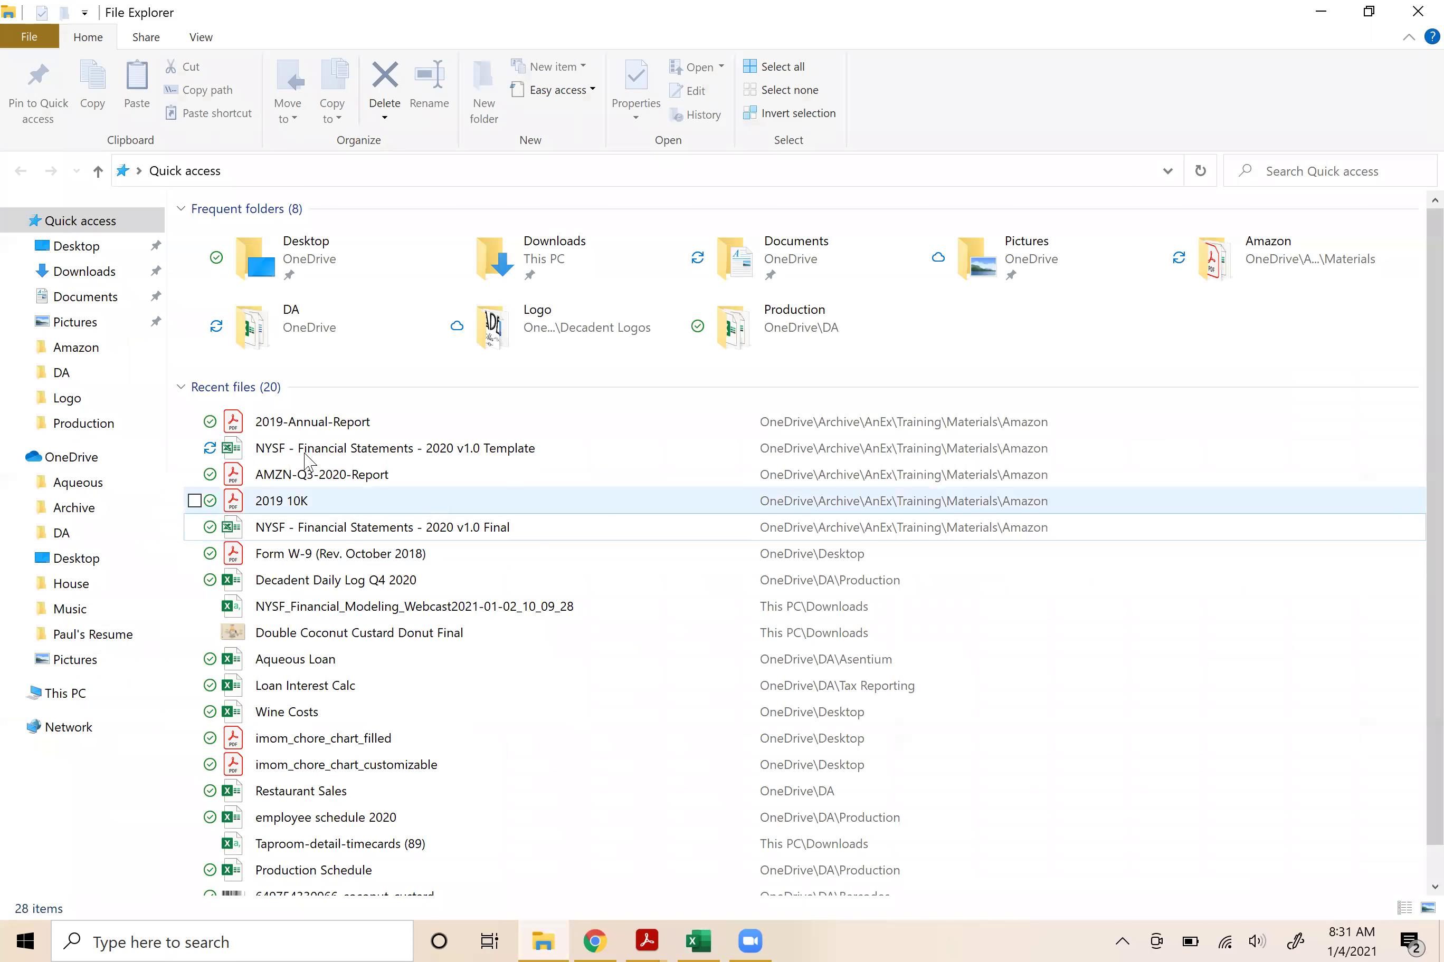
left_click(87, 355)
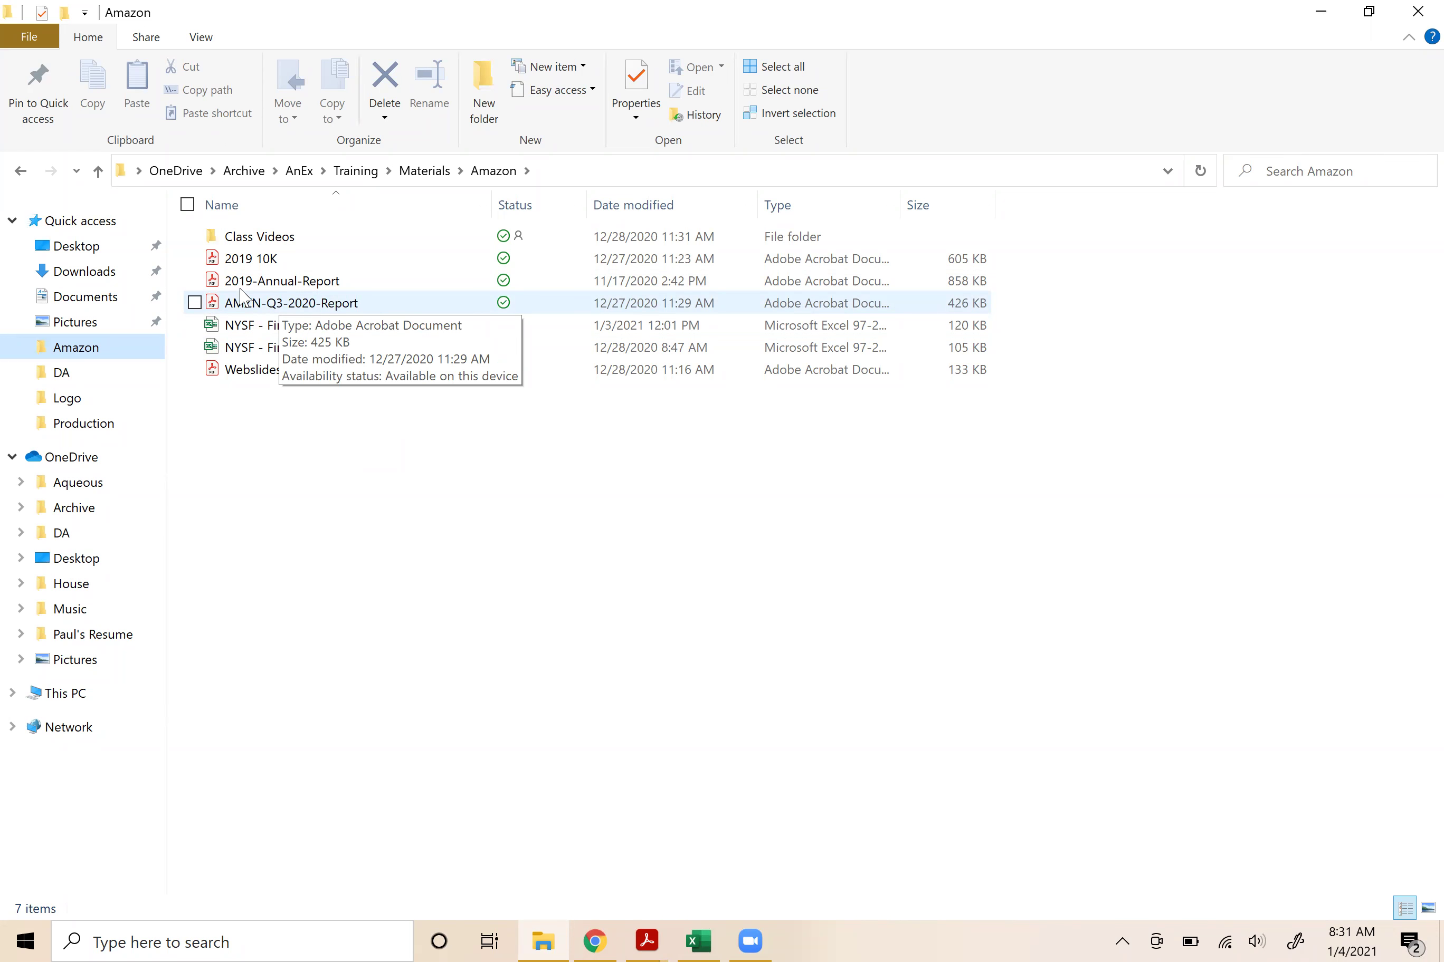
double_click(245, 371)
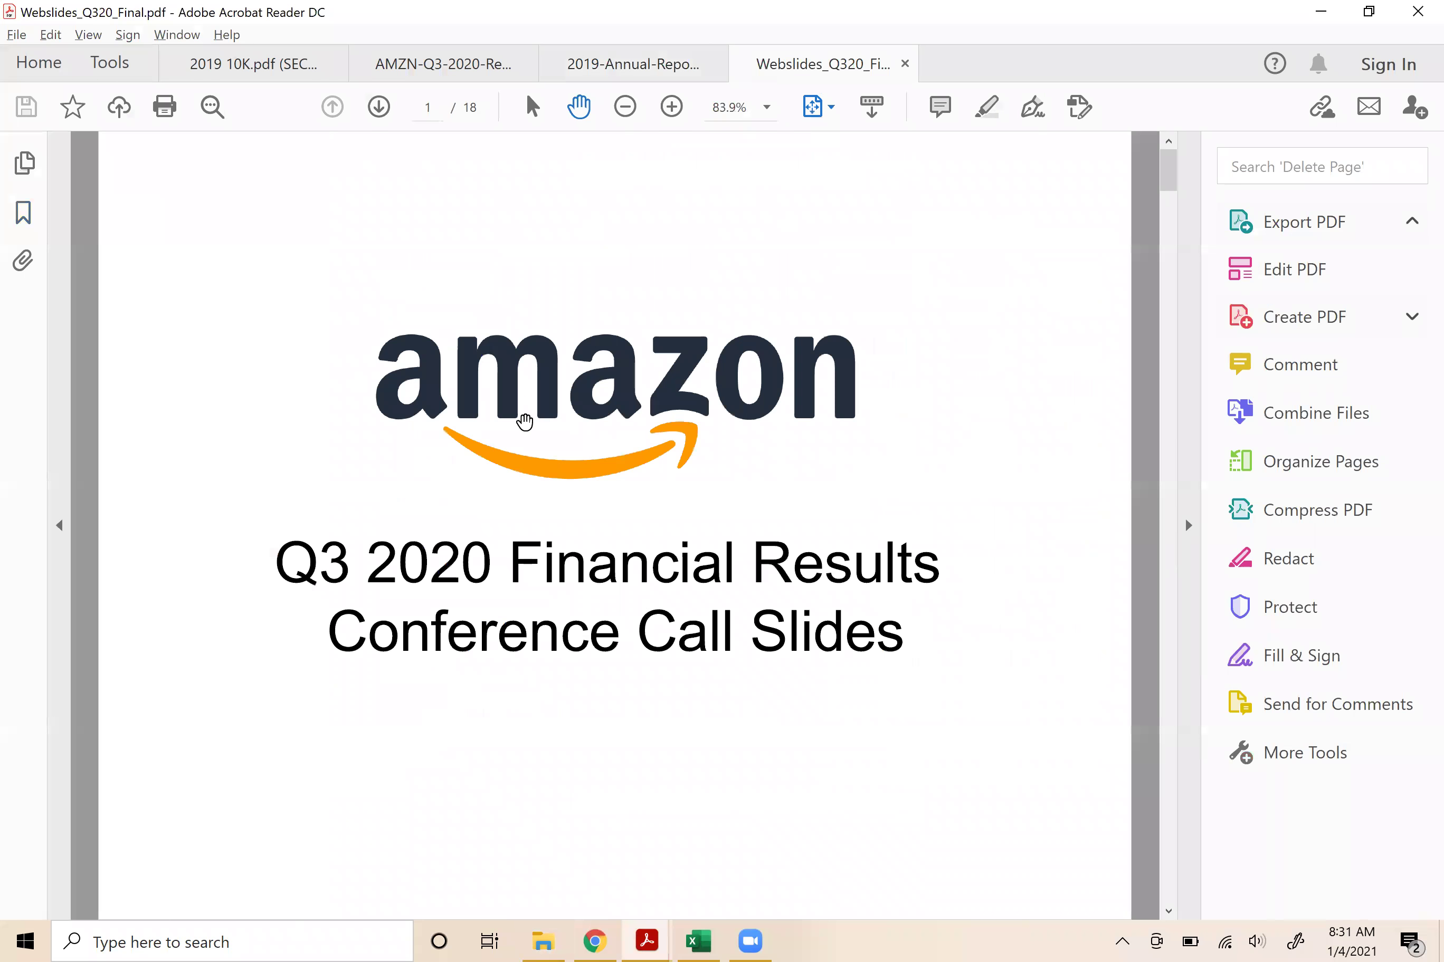
- Look through the Q3 2020 conference call slides, from the free cash flow and shares charts to the Net Sales chart
scroll(535, 523, "down", 1)
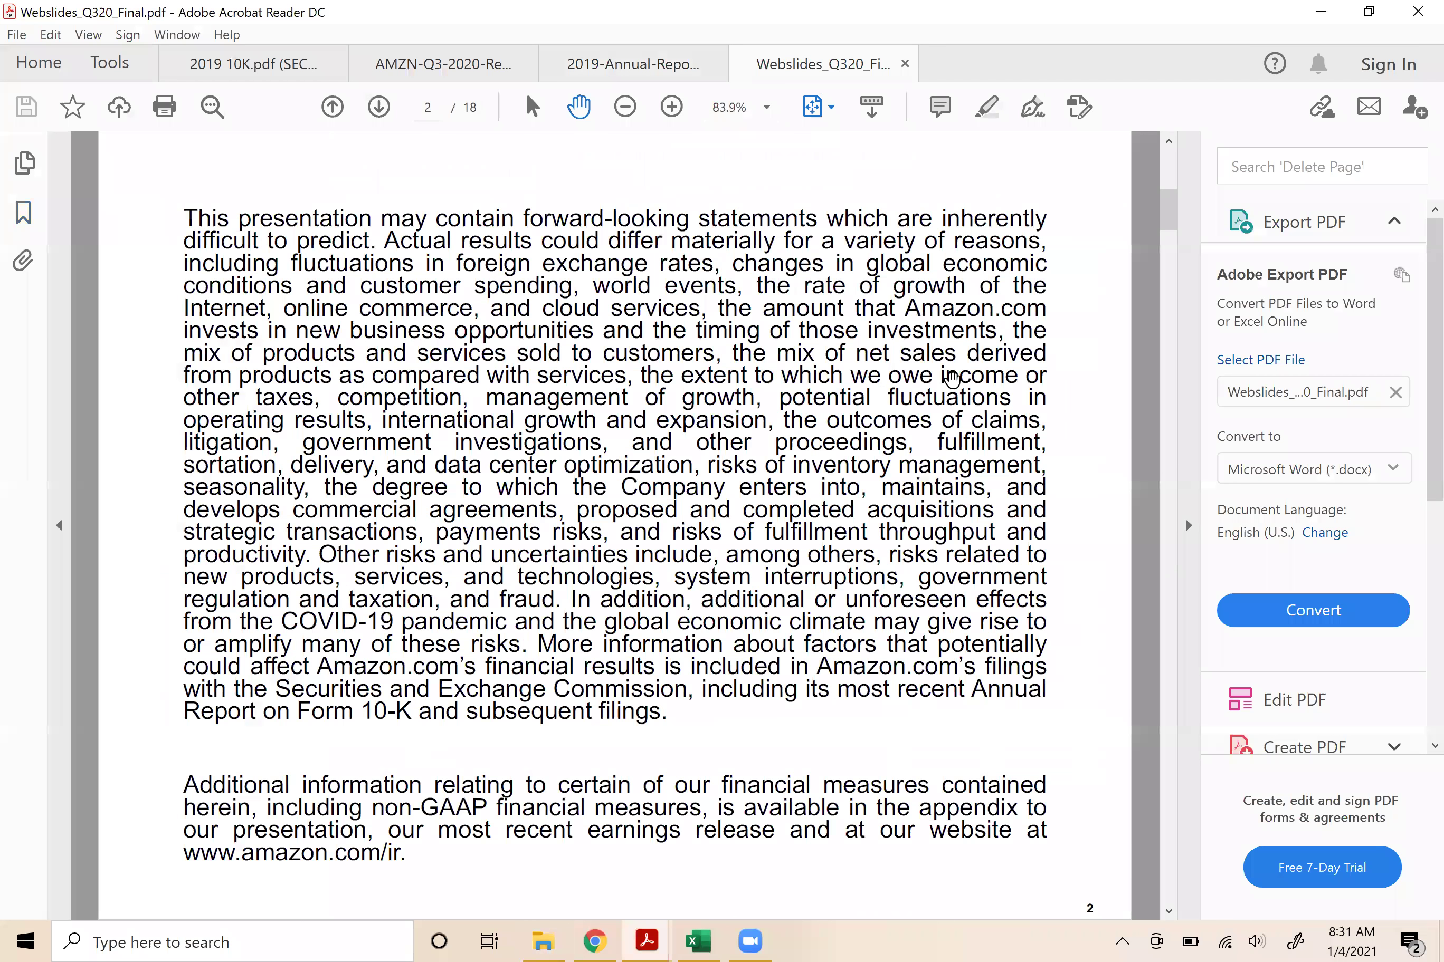
scroll(536, 523, "down", 1)
left_click_drag(1168, 208, 1177, 144)
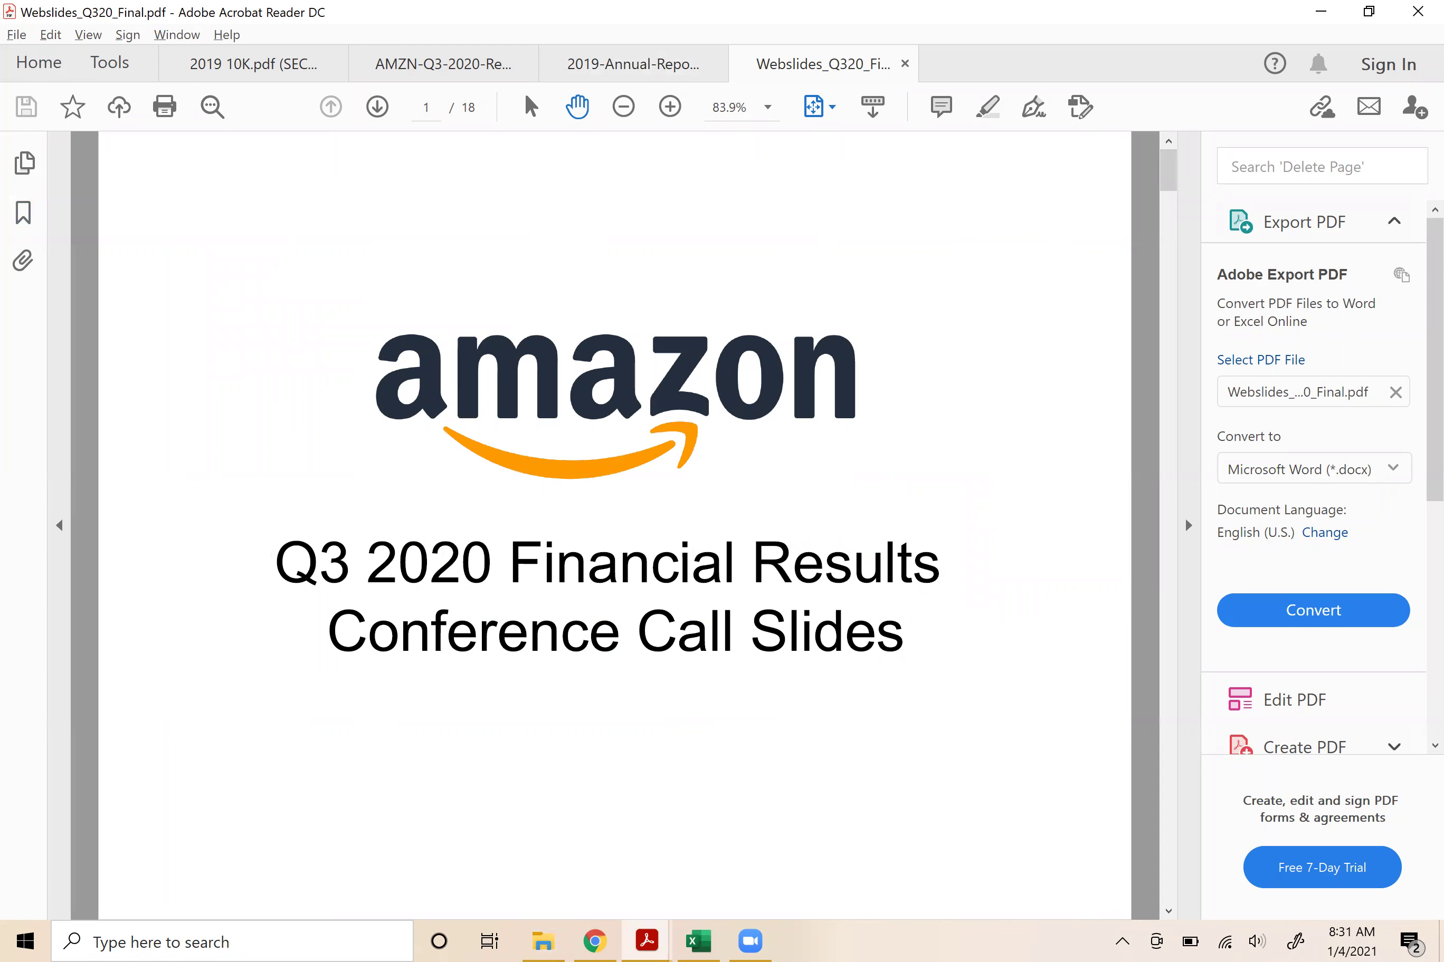
scroll(810, 524, "down", 1)
scroll(813, 531, "down", 1)
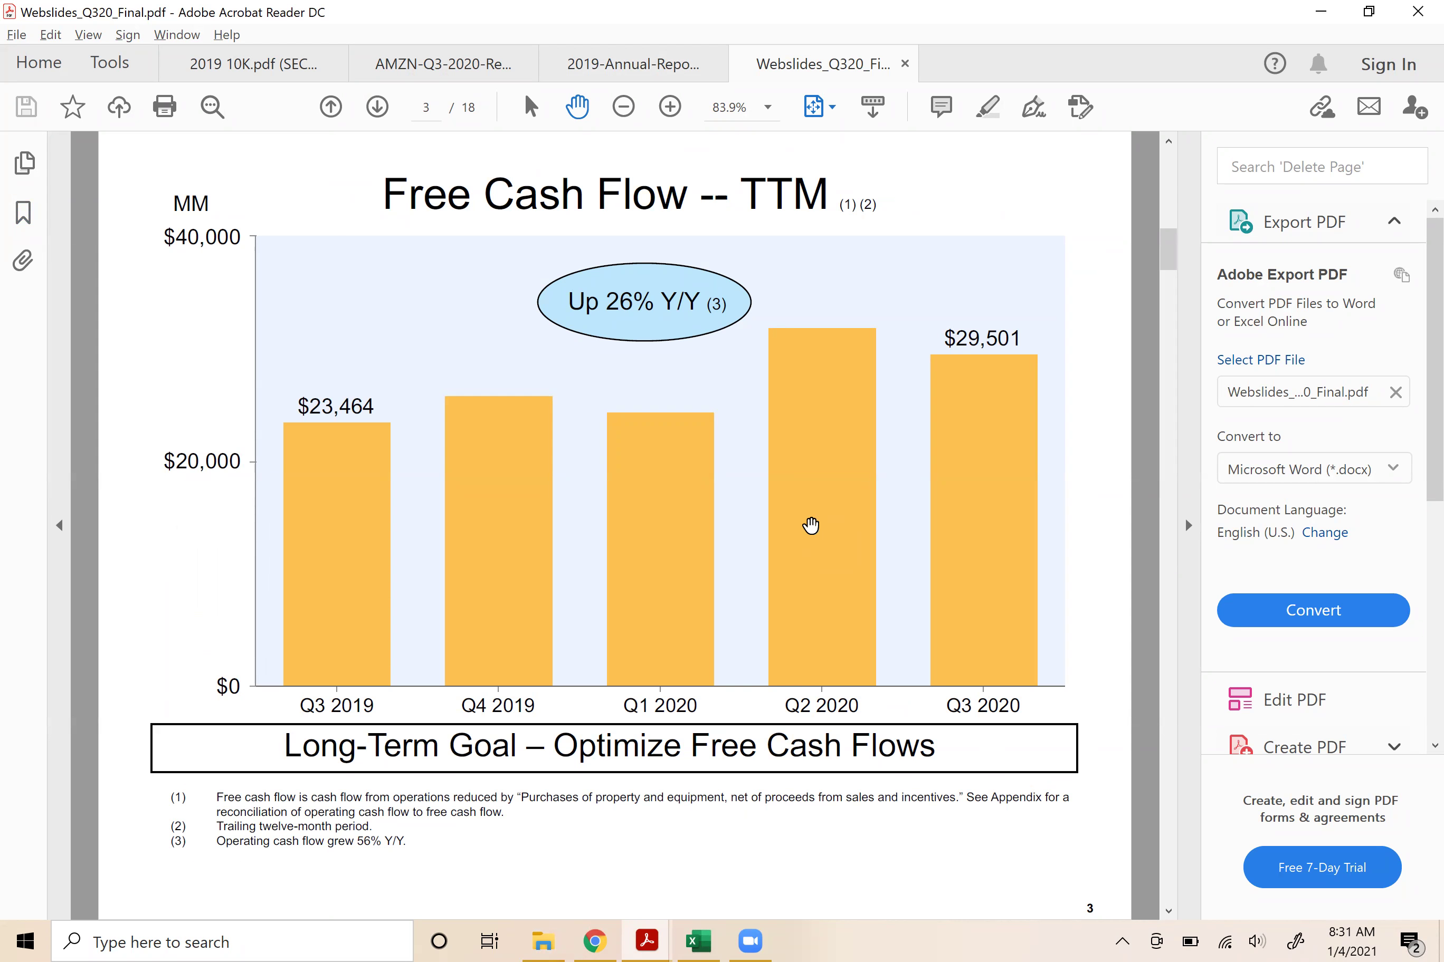
scroll(811, 525, "down", 1)
scroll(812, 528, "down", 1)
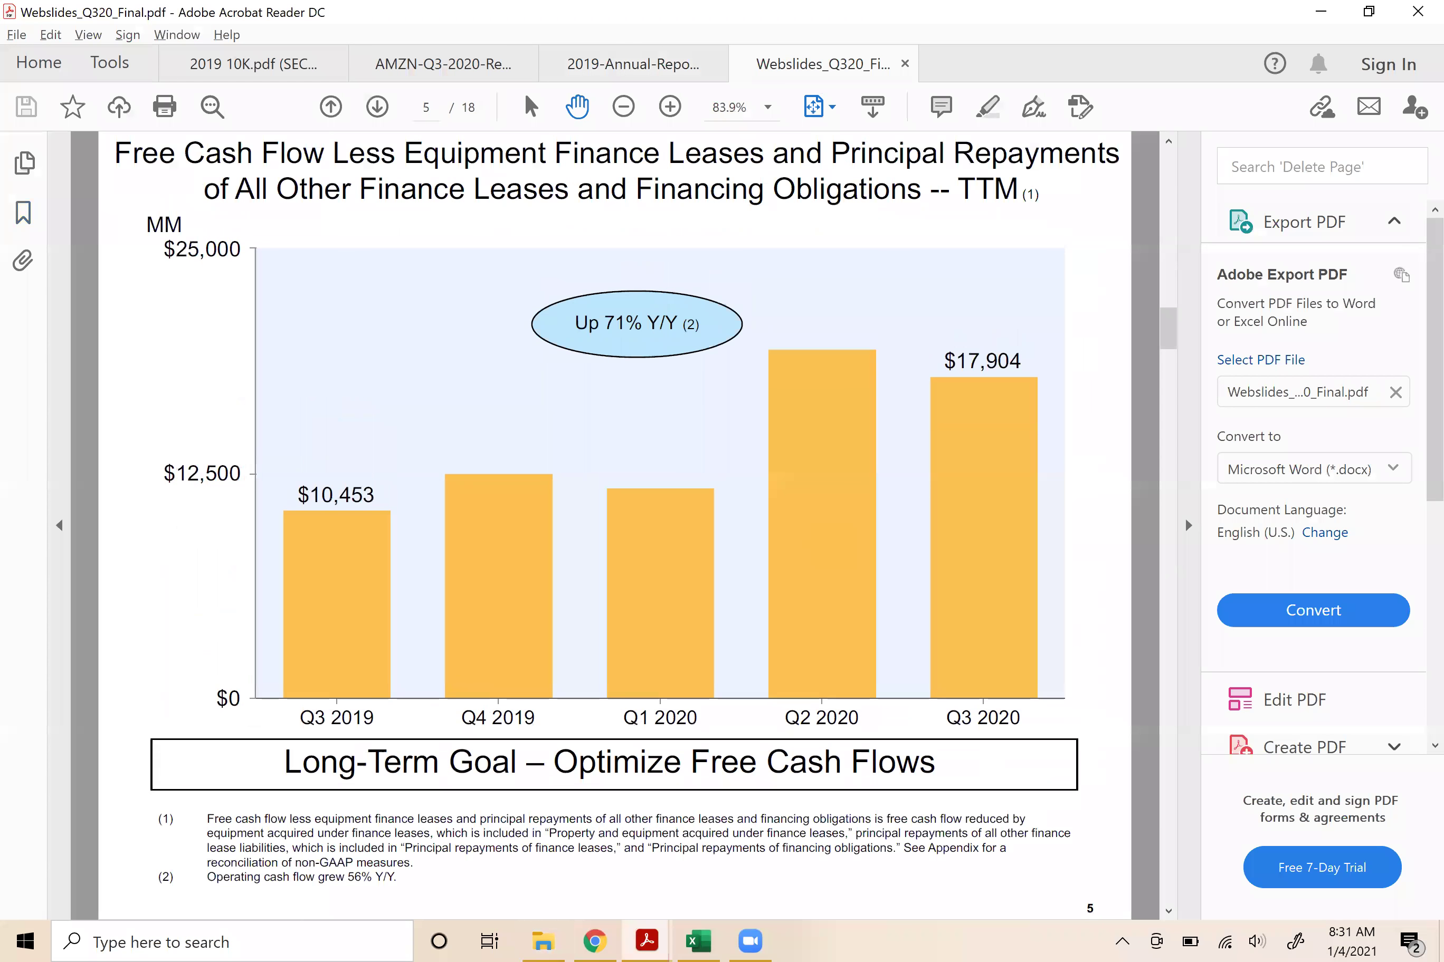
scroll(811, 524, "down", 1)
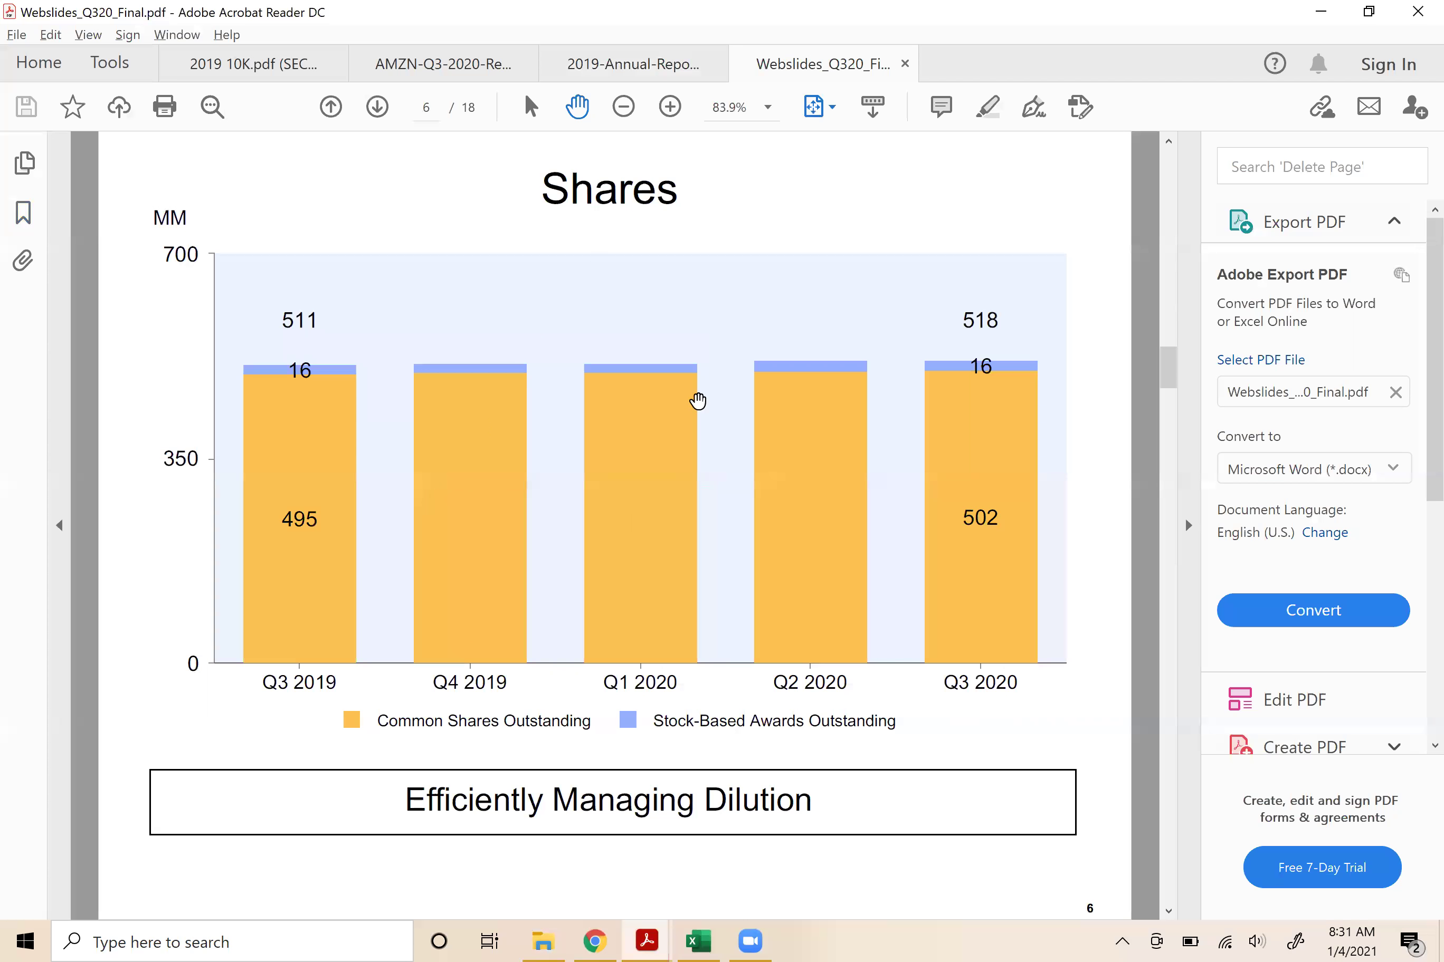
scroll(767, 644, "down", 1)
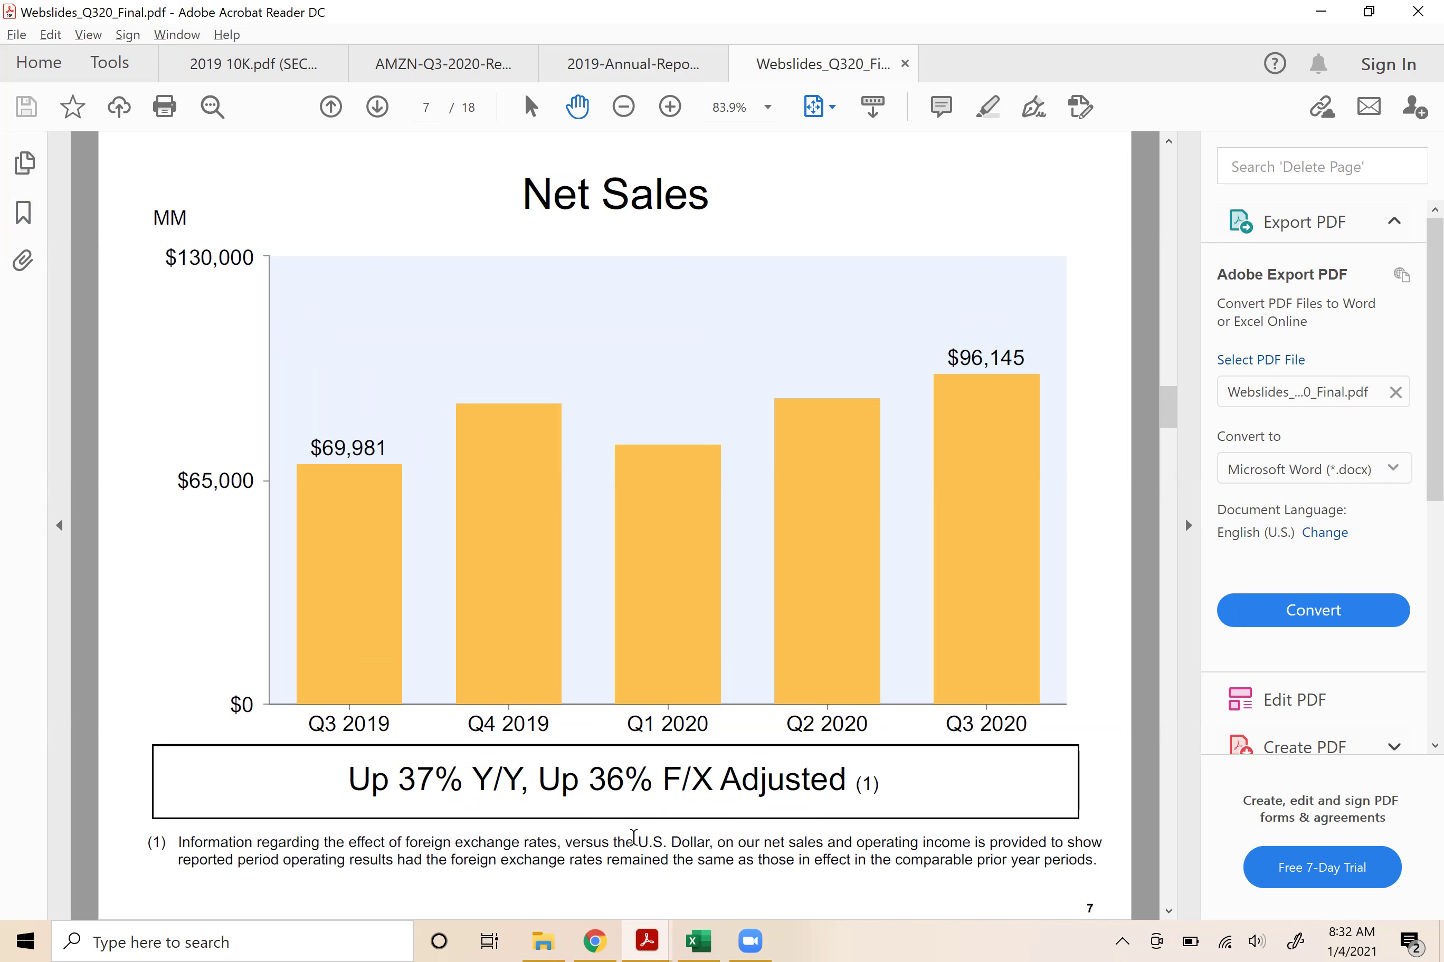
- Switch to the Excel income statement and check the 2021E revenue growth assumption in H12
key("alt+Tab")
key("Tab")
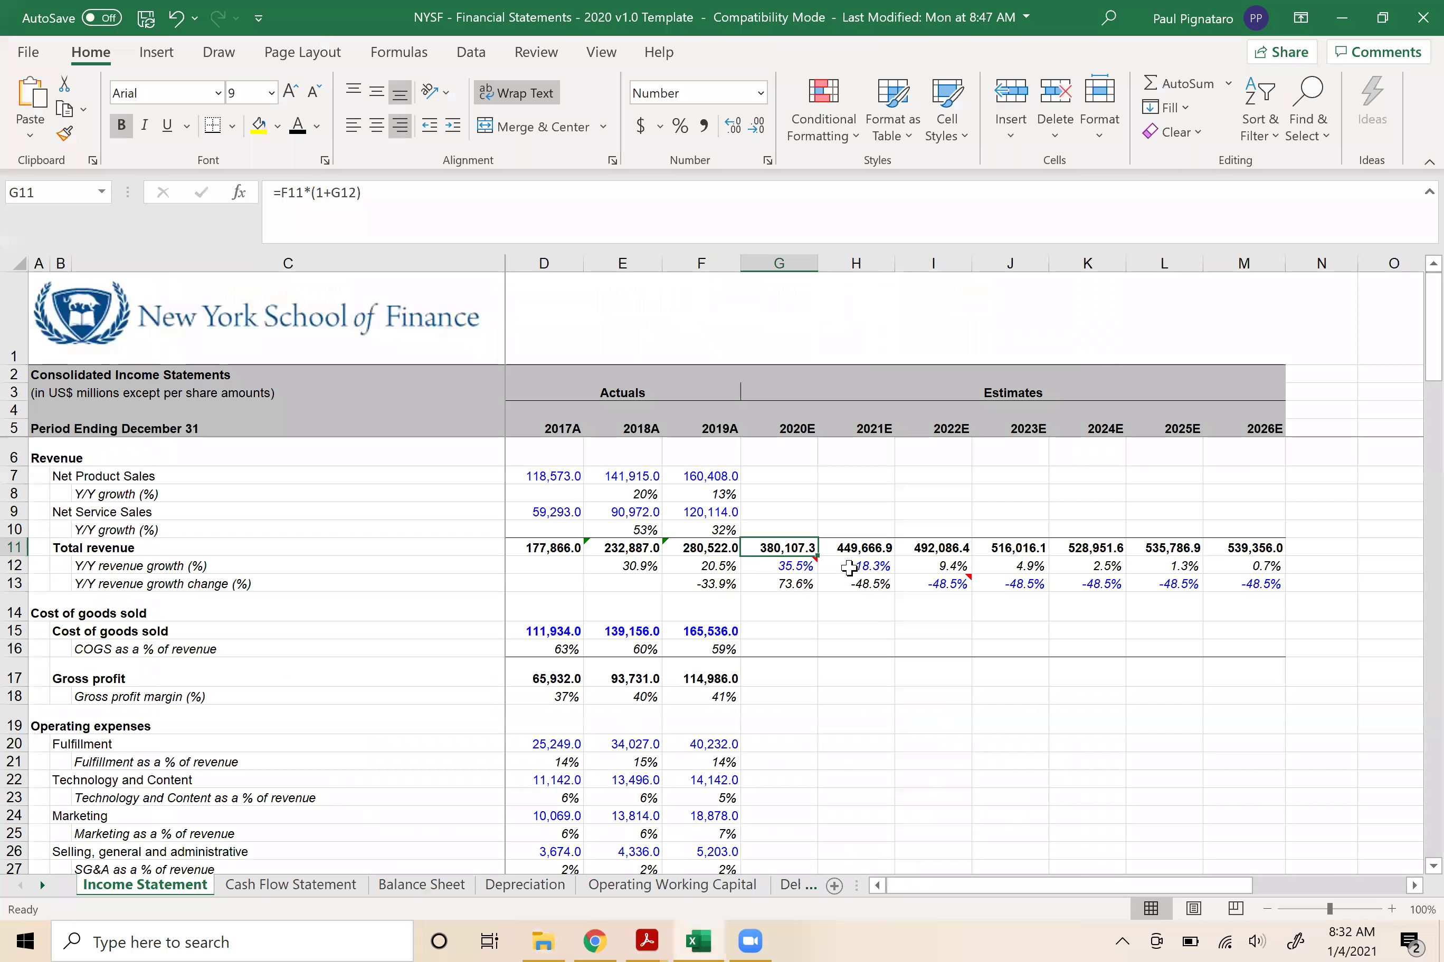
left_click(849, 568)
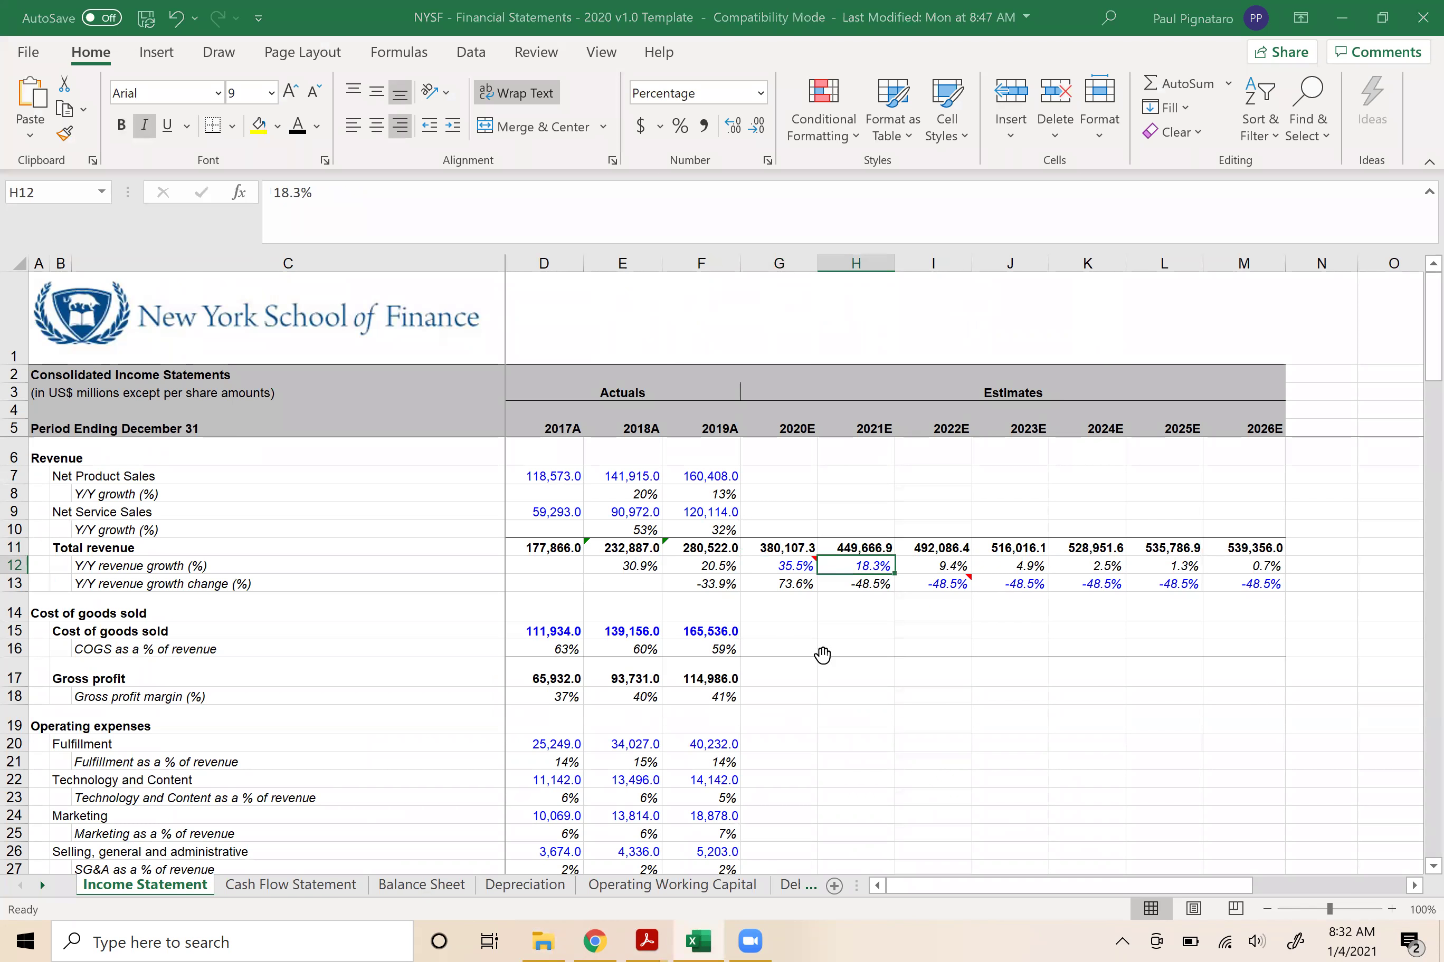
- Switch to Acrobat Reader and look through the Q3 2020 slides from net sales to the free cash flow reconciliations
key("alt+Tab")
scroll(549, 684, "down", 2)
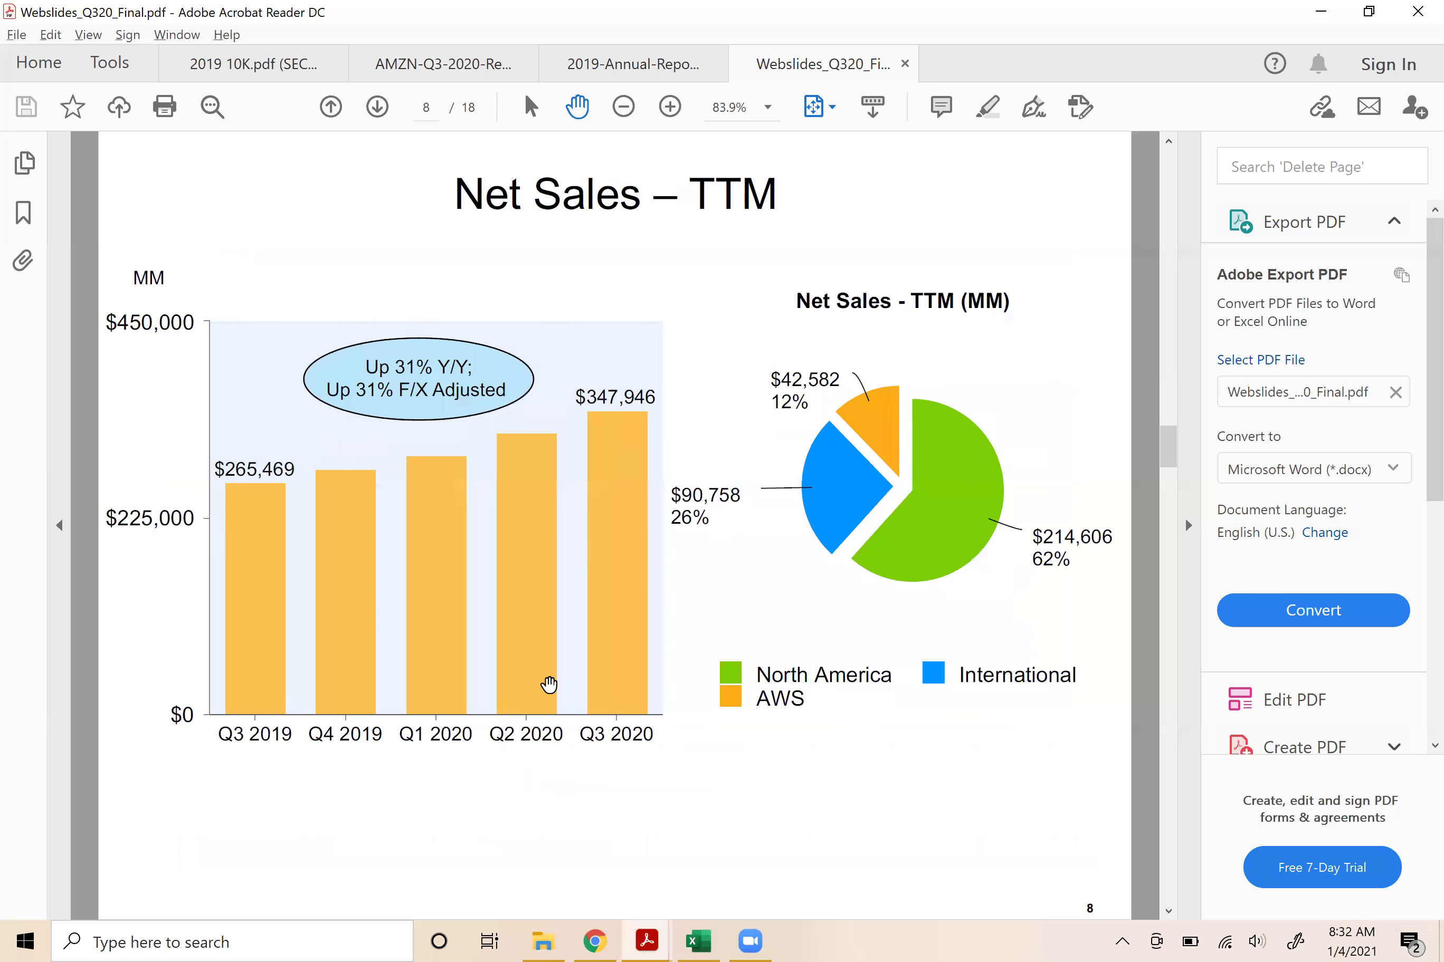
scroll(548, 685, "up", 1)
scroll(549, 685, "down", 2)
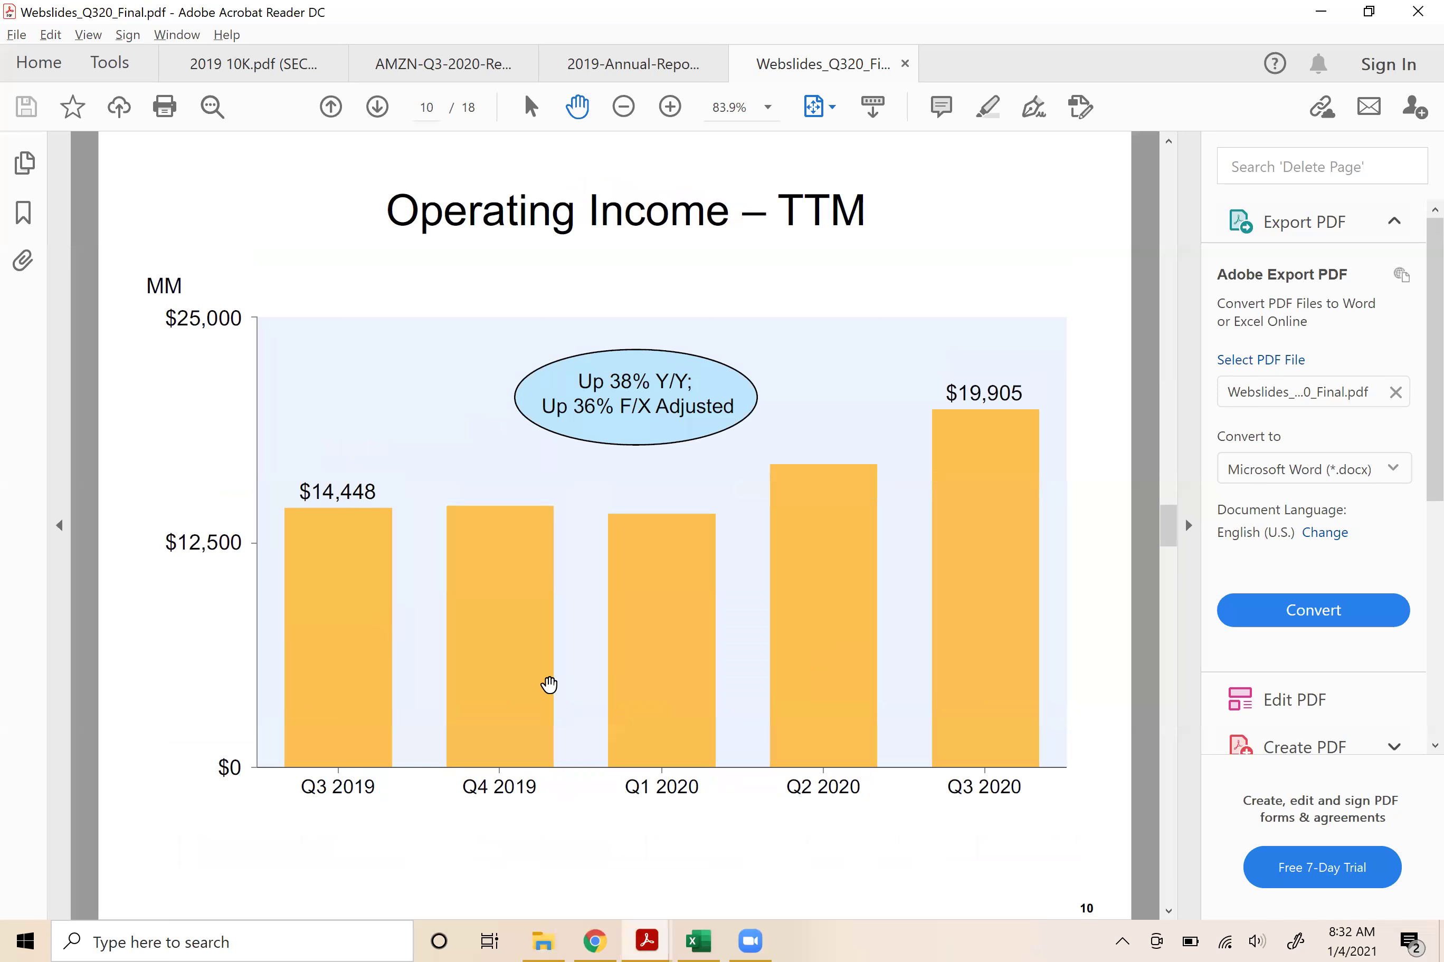
scroll(549, 684, "down", 3)
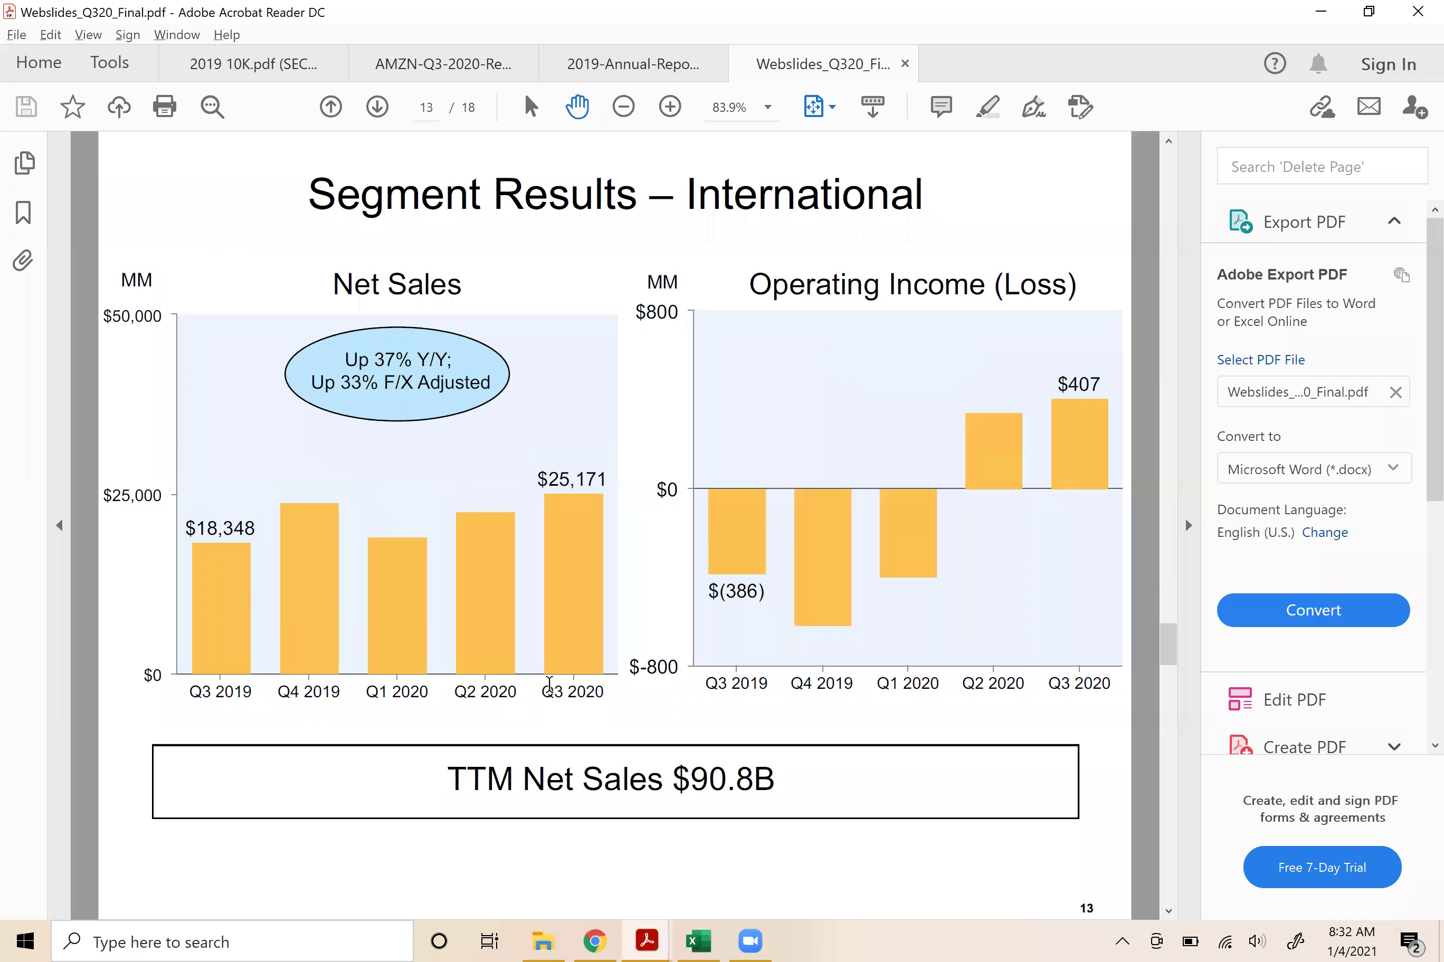
scroll(549, 685, "down", 3)
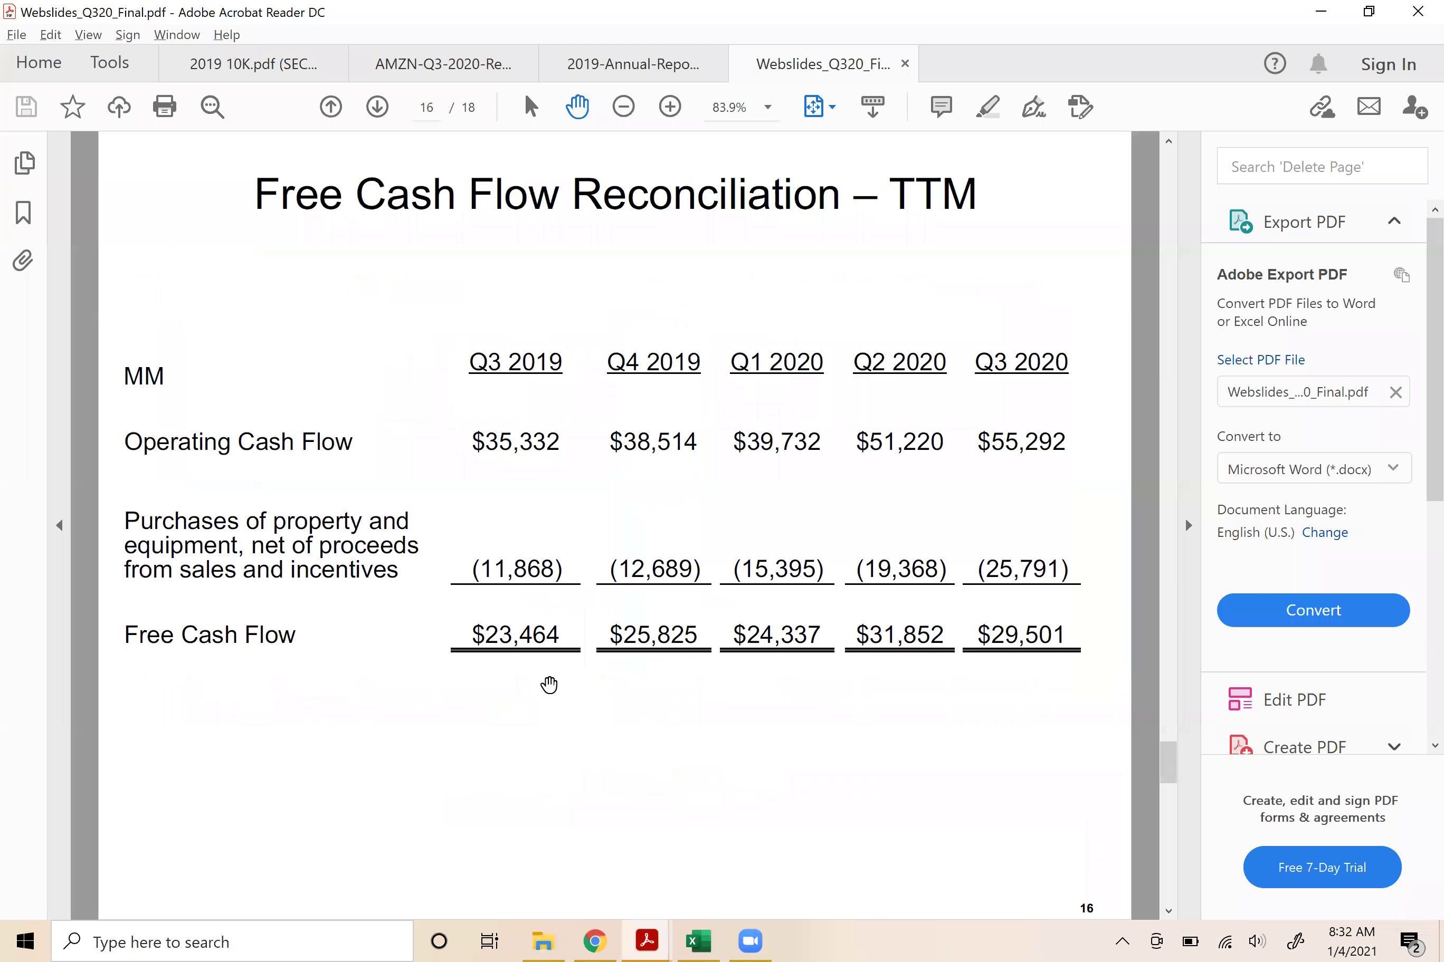
scroll(511, 618, "down", 1)
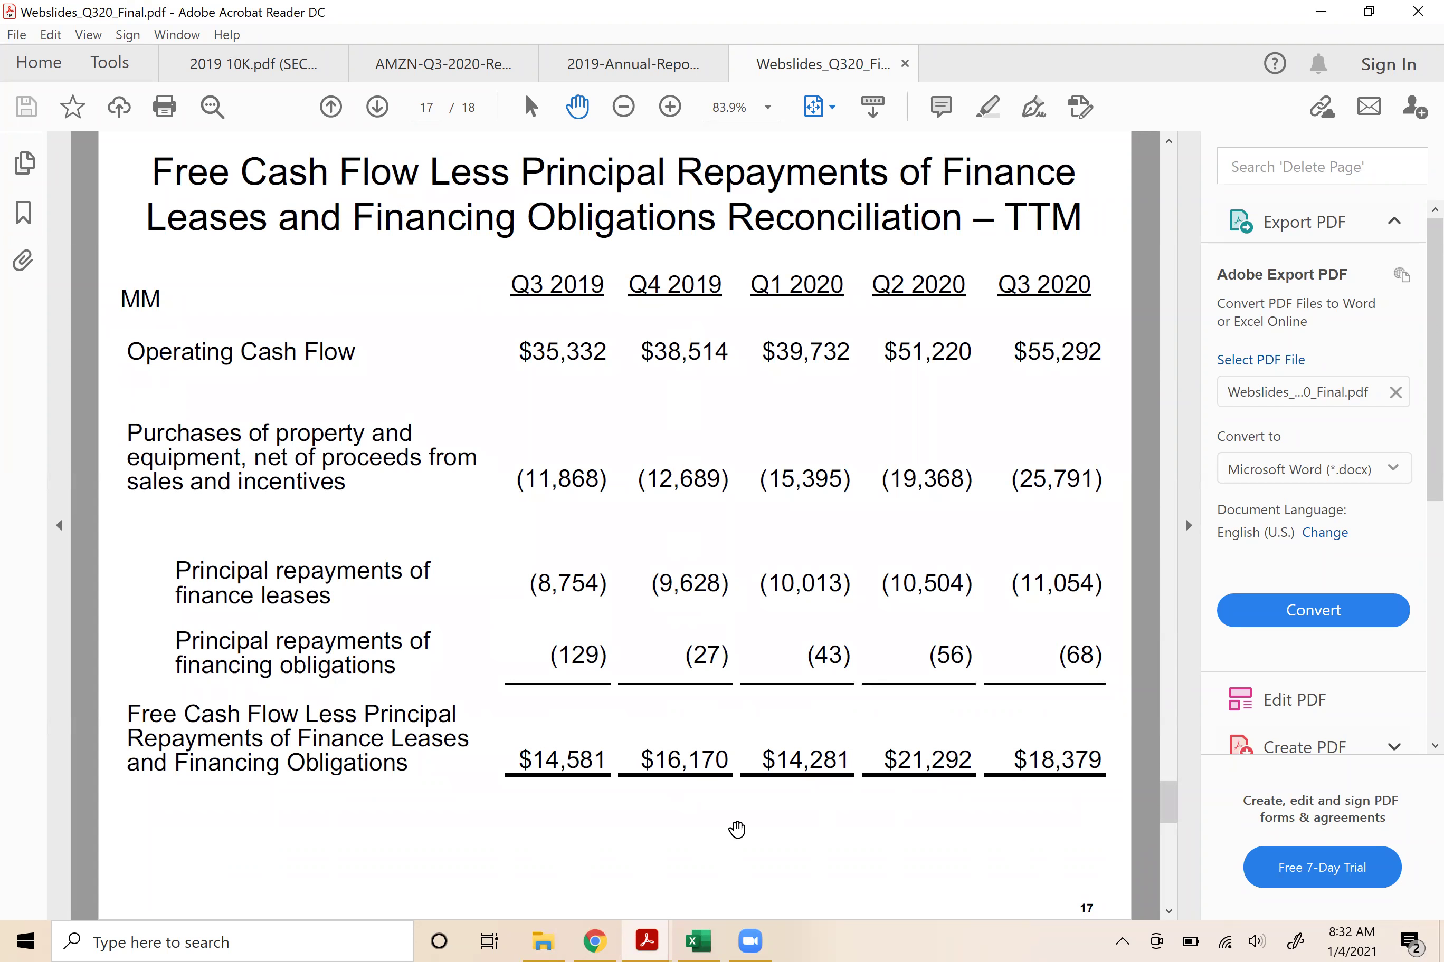
- Return to the Excel income statement and review the historical COGS as a % of revenue for 2017A to 2019A
key("alt+Tab")
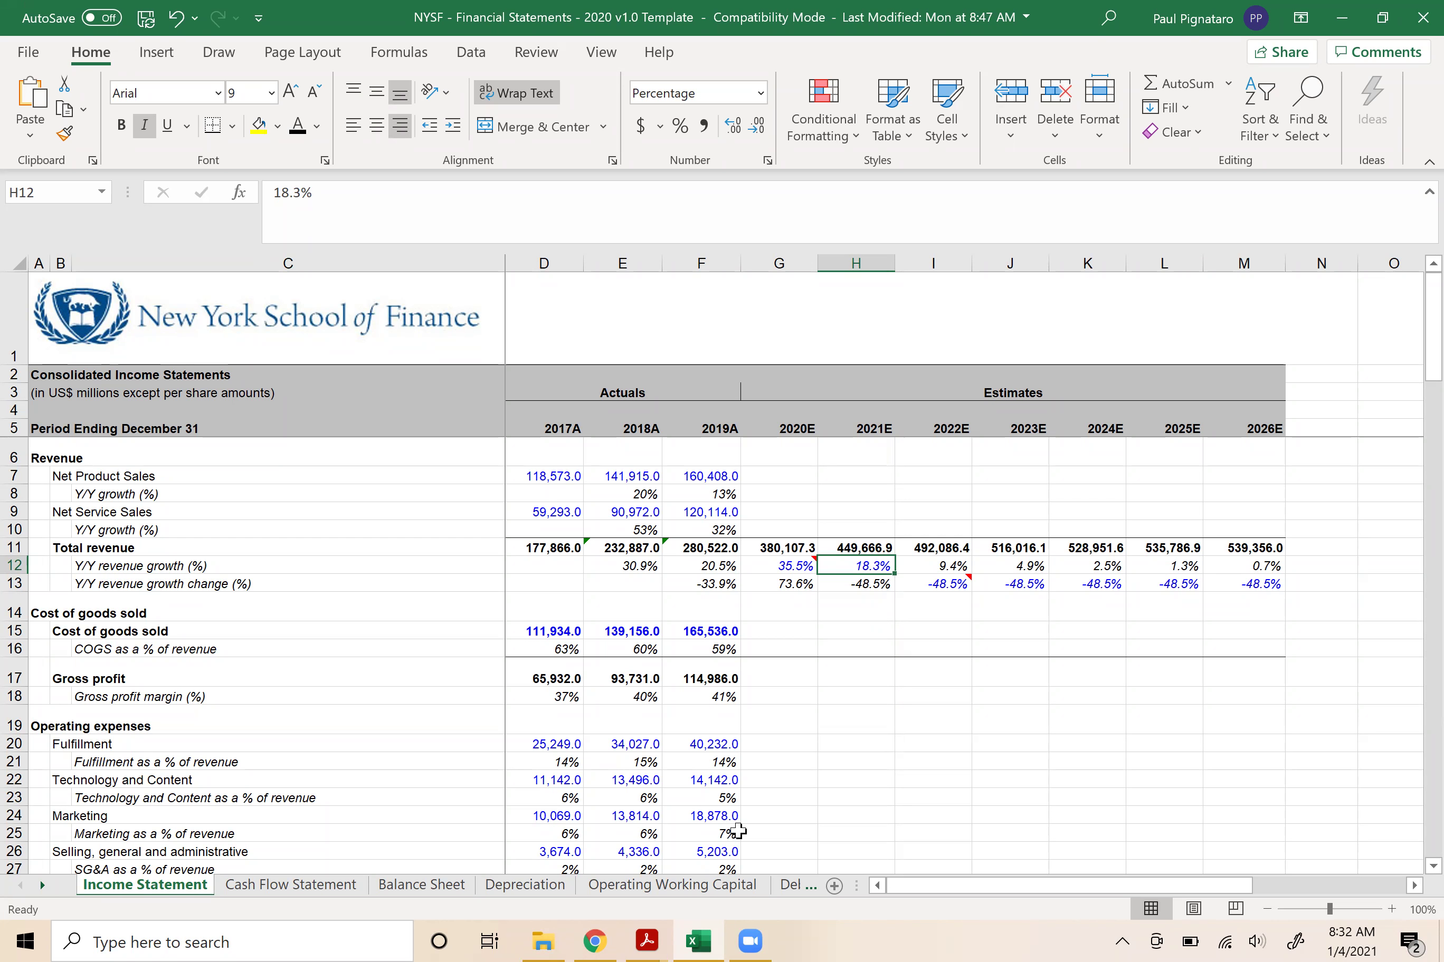
key("Down")
key("Down")
key("Down")
key("Down")
key("Left")
key("Left")
key("Left")
key("Right")
key("Right")
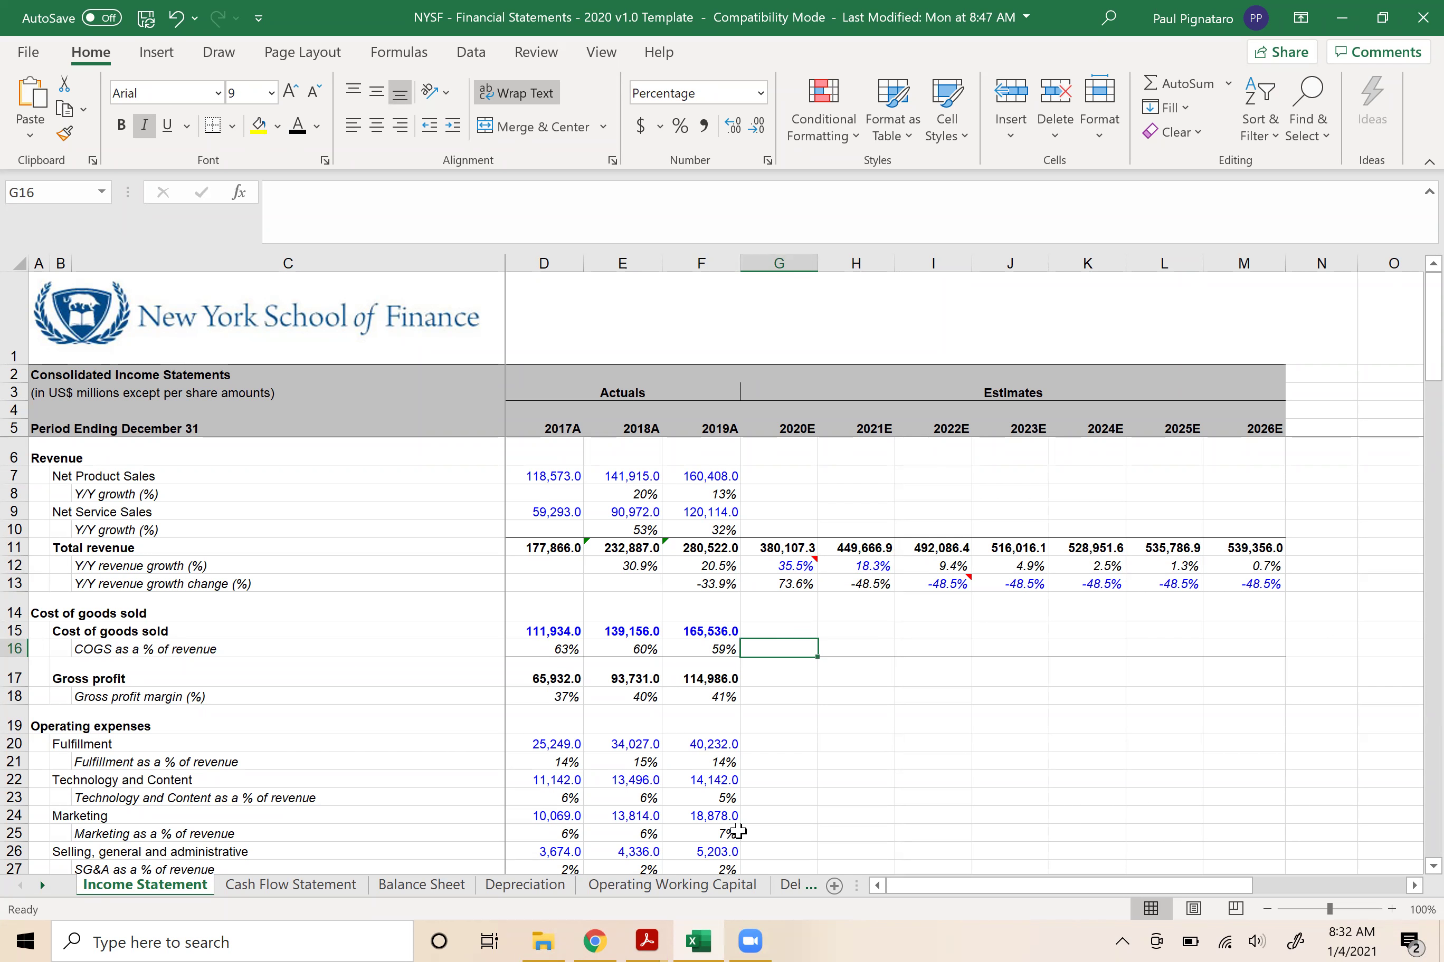
key("Left")
key("Left")
key("Left")
key("Right")
key("Left")
key("Right")
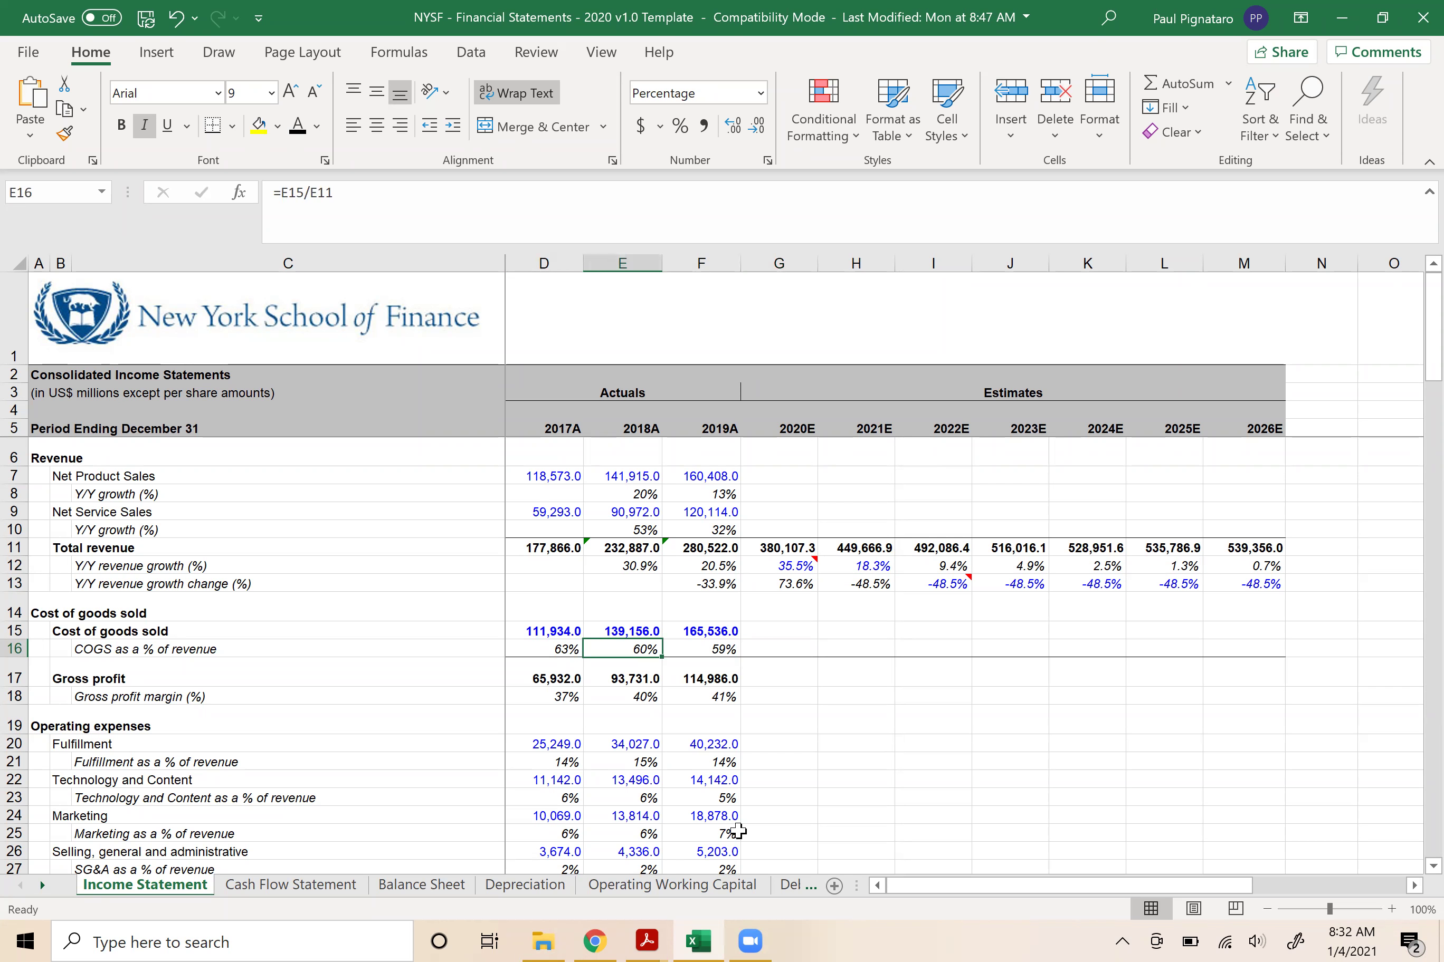
key("Right")
key("Left")
key("Right")
key("Right")
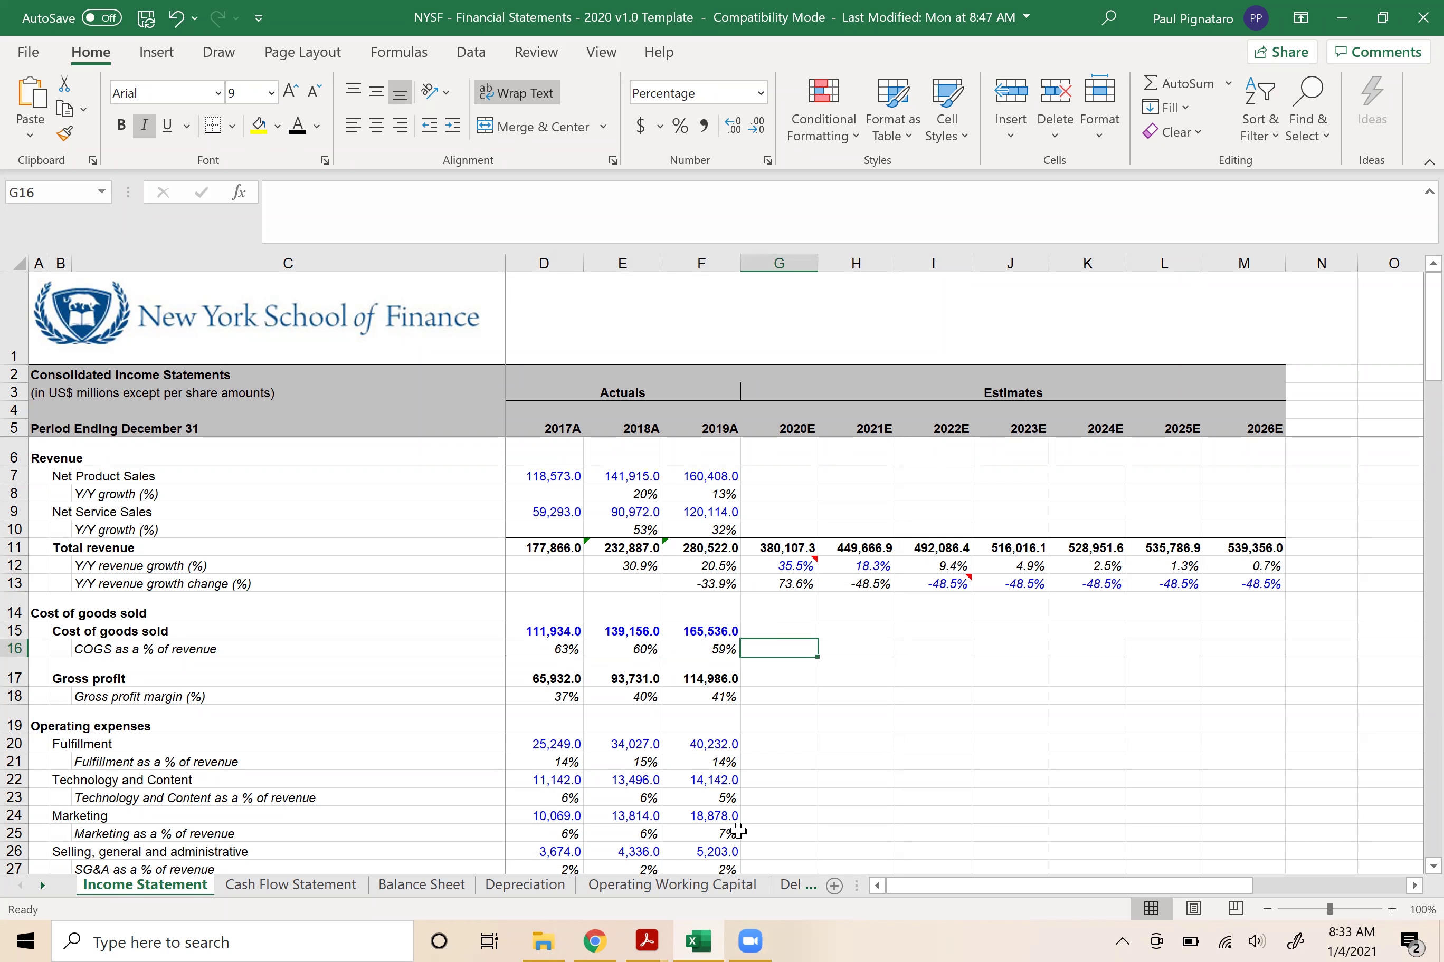
key("Left")
key("Right")
key("Left")
key("Left")
key("Left")
key("Right")
key("Right")
key("Left")
key("shift+Right")
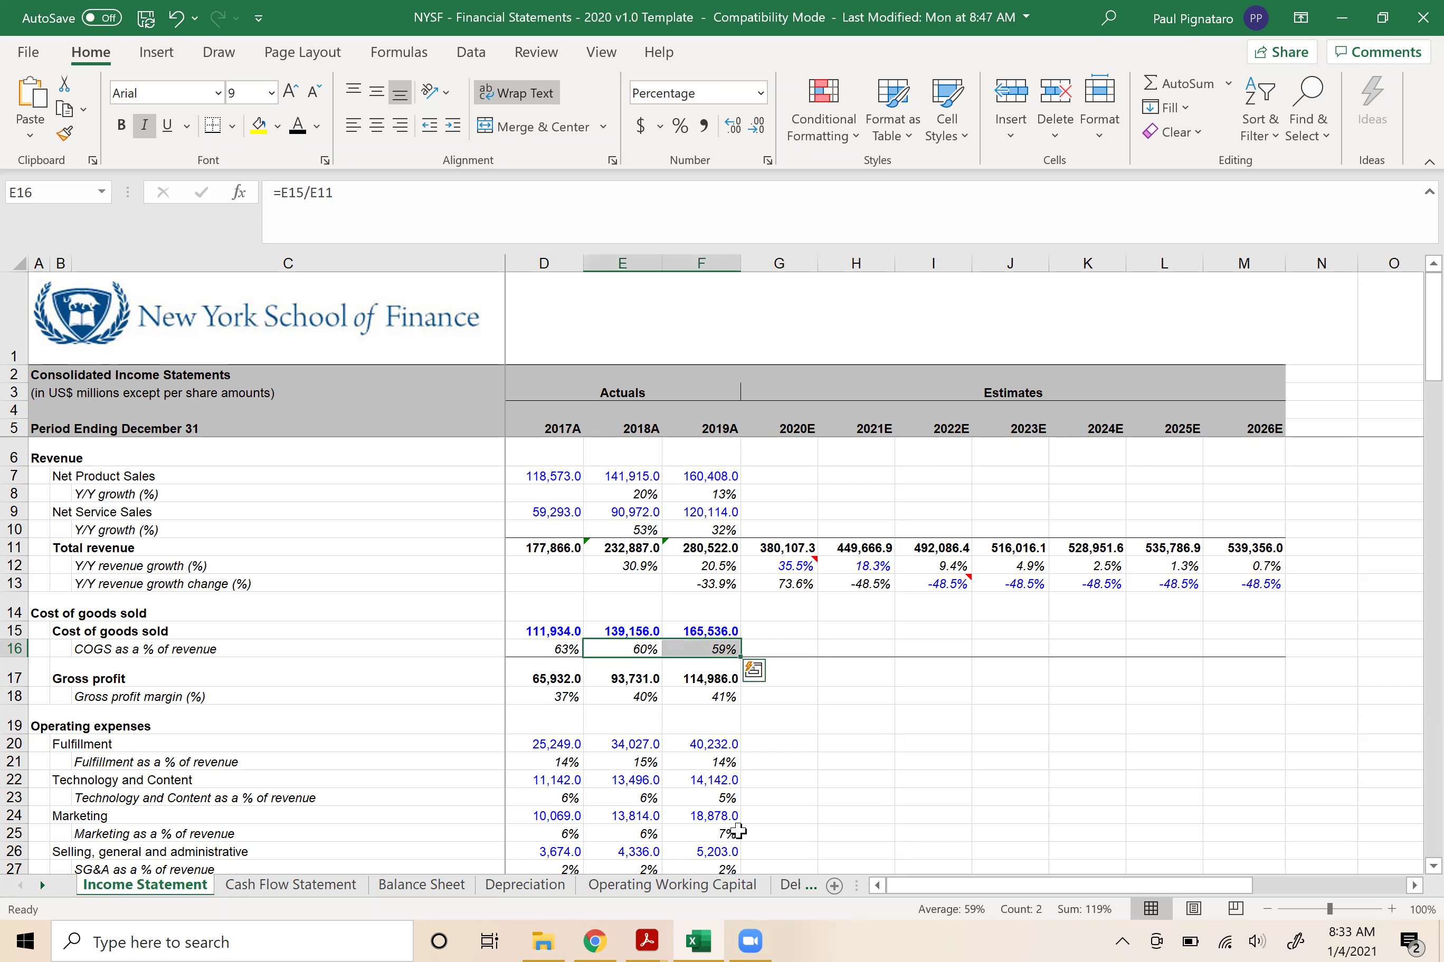
key("Right")
key("Left")
key("Right")
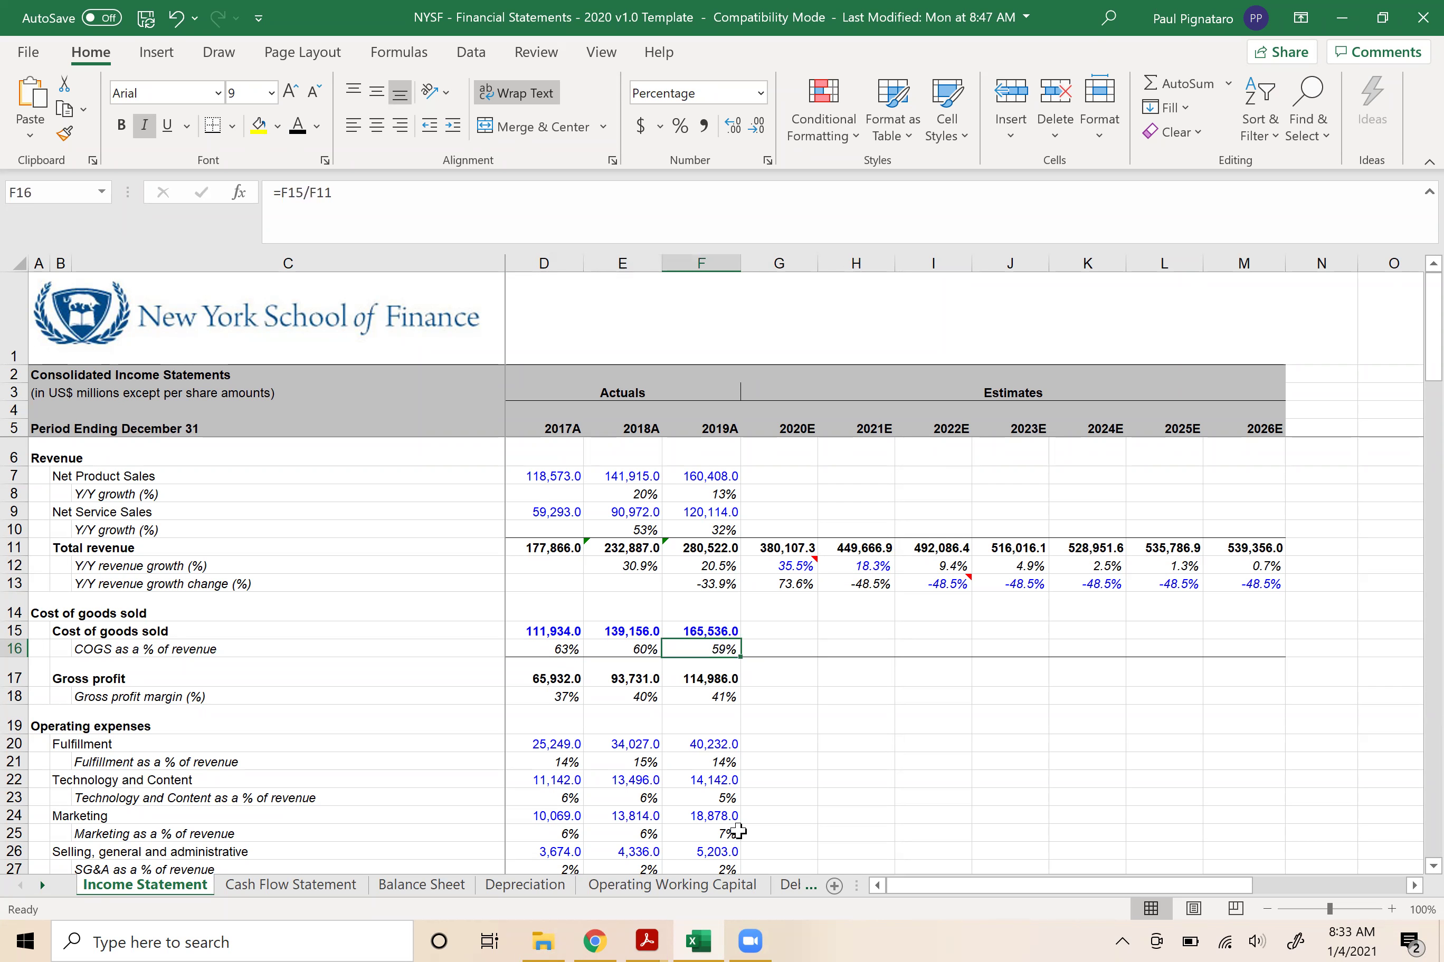
key("Right")
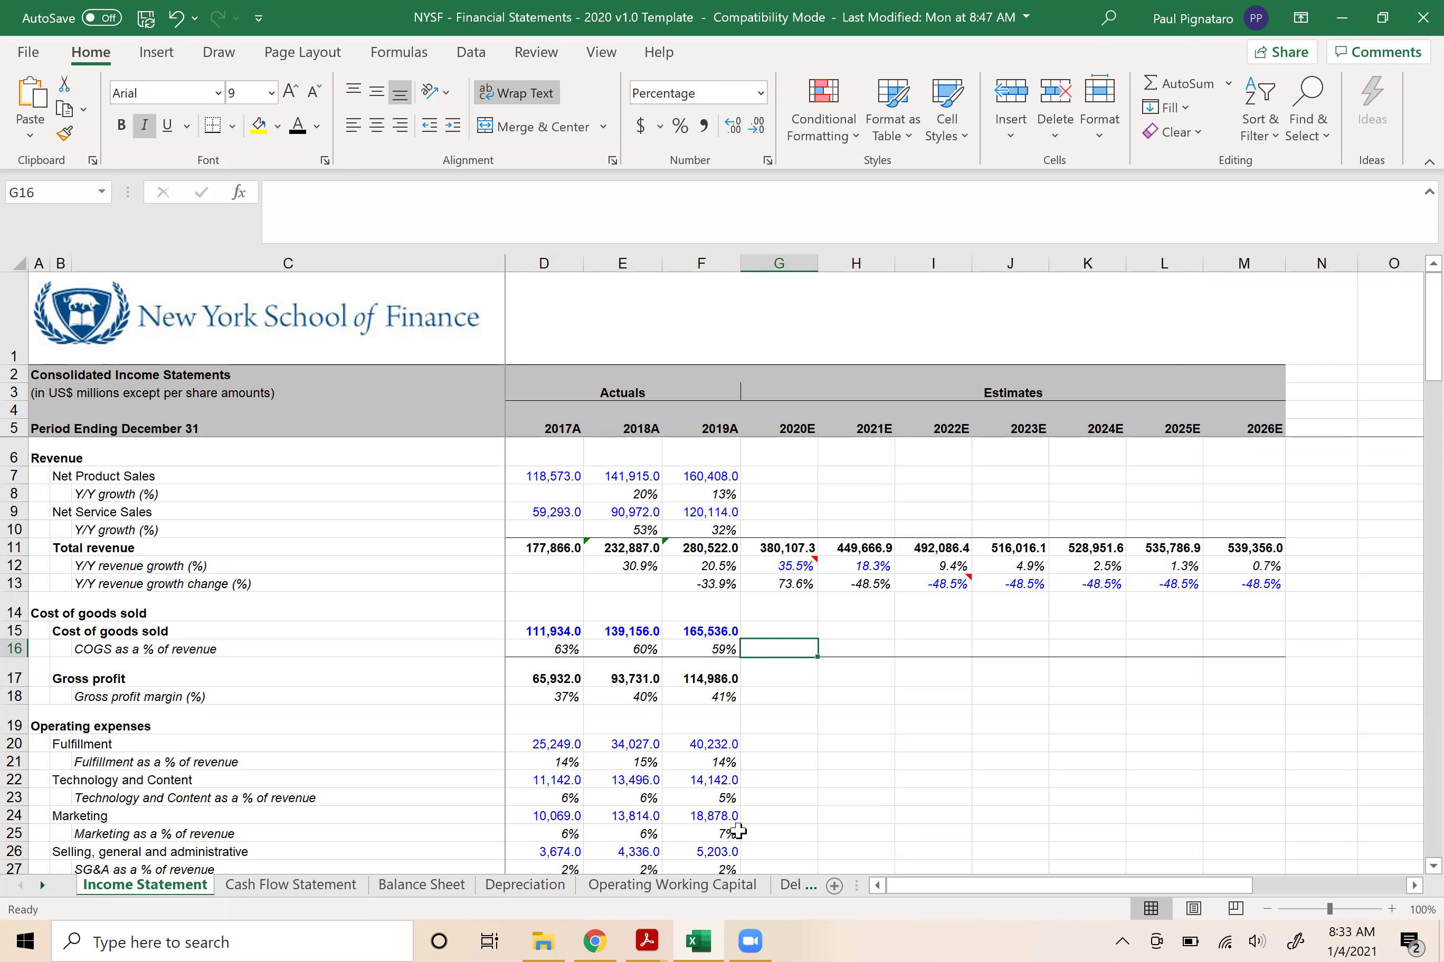
- Compare the COGS percentages year by year, 2017A with 2018A and 2018A with 2019A, to judge the trend
key("Left")
key("Left")
key("Left")
key("Right")
key("Left")
key("Right")
key("Left")
key("Right")
key("Left")
key("Right")
key("Right")
key("Left")
key("Left")
key("Right")
key("Right")
key("Right")
key("Left")
key("Left")
key("Left")
key("shift+Right")
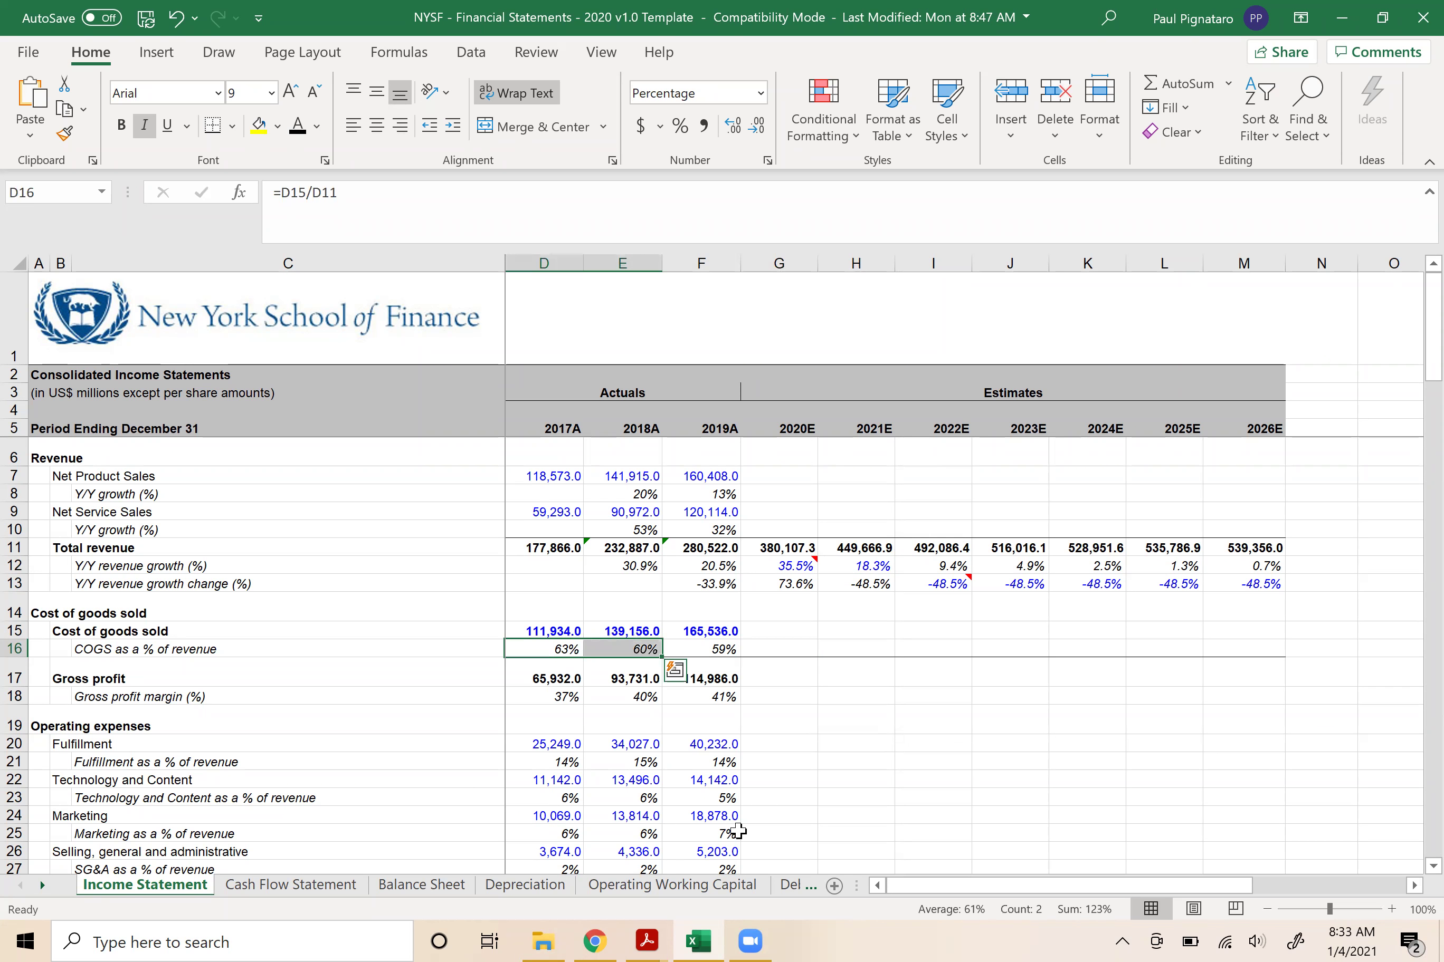
key("Right")
key("shift+Right")
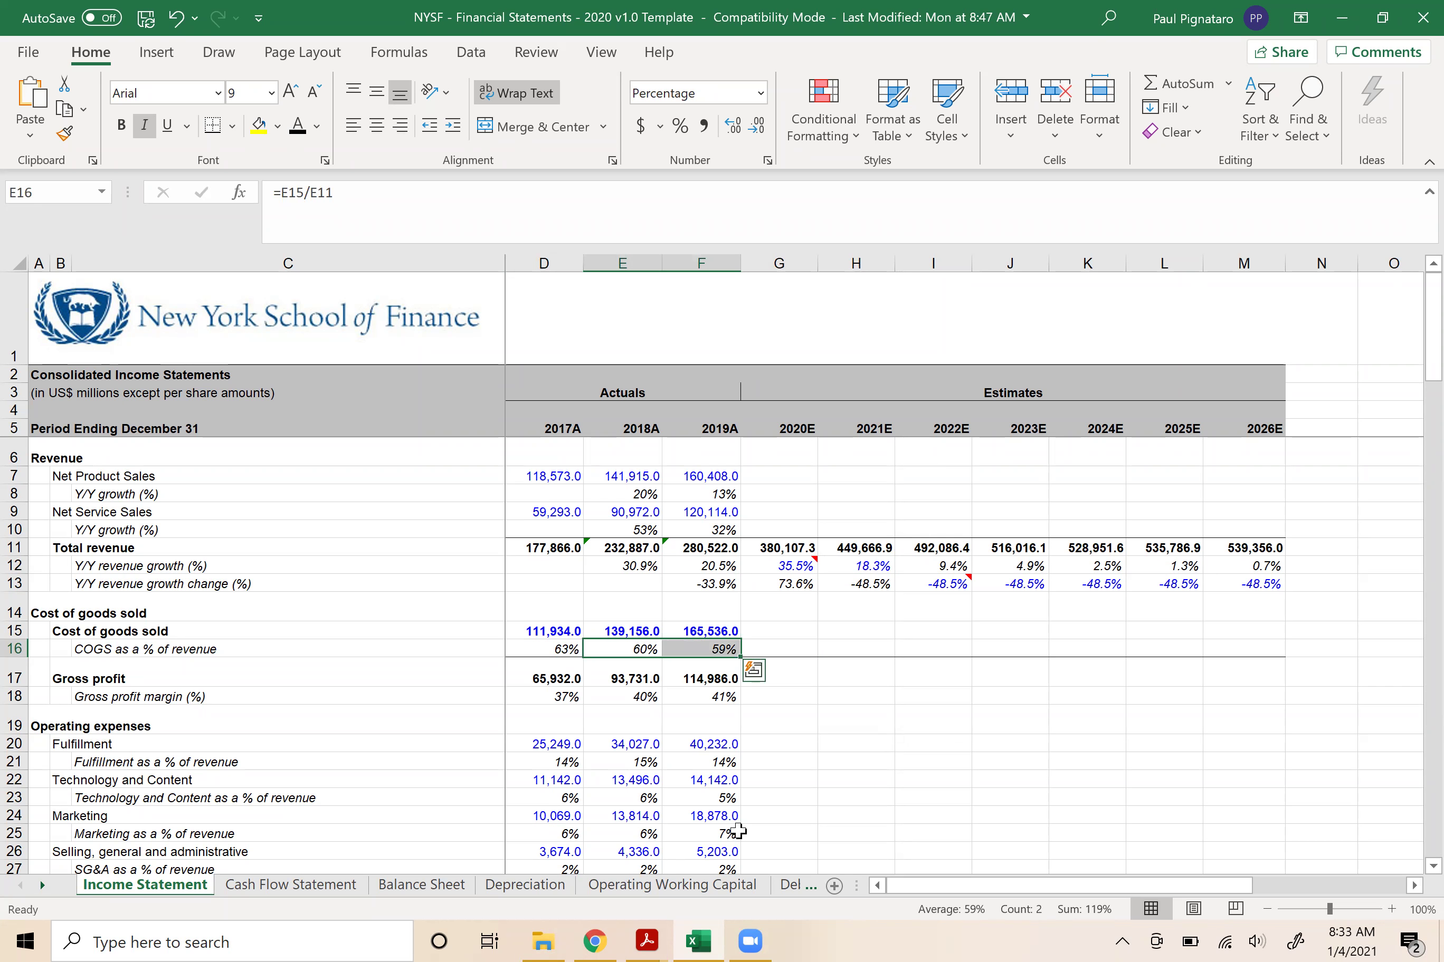
key("shift+Left")
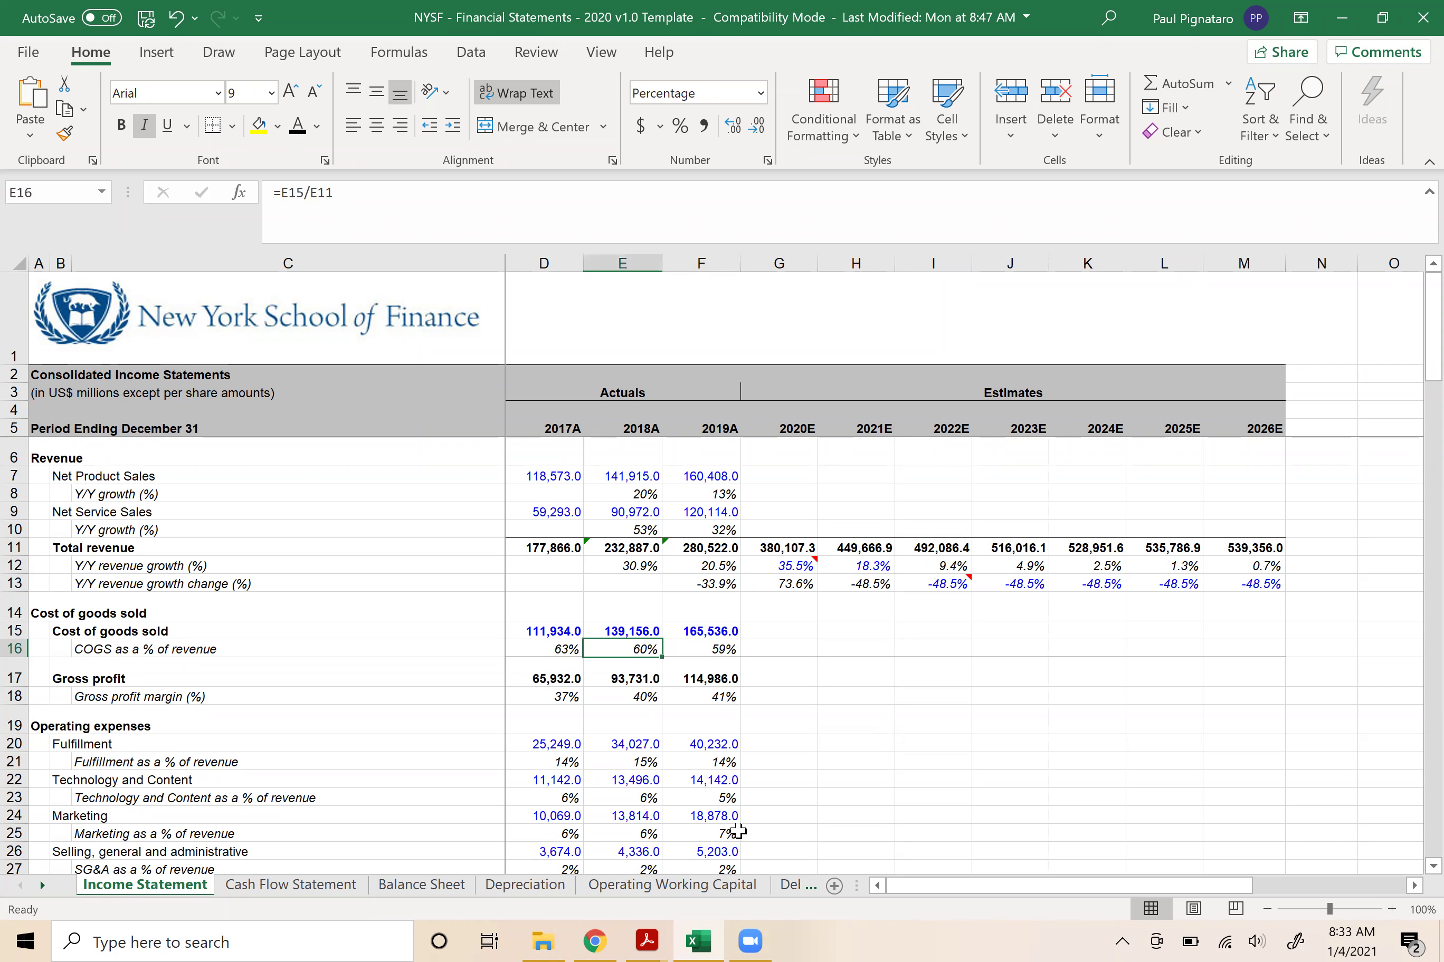
key("shift+Right")
key("Right")
key("Right")
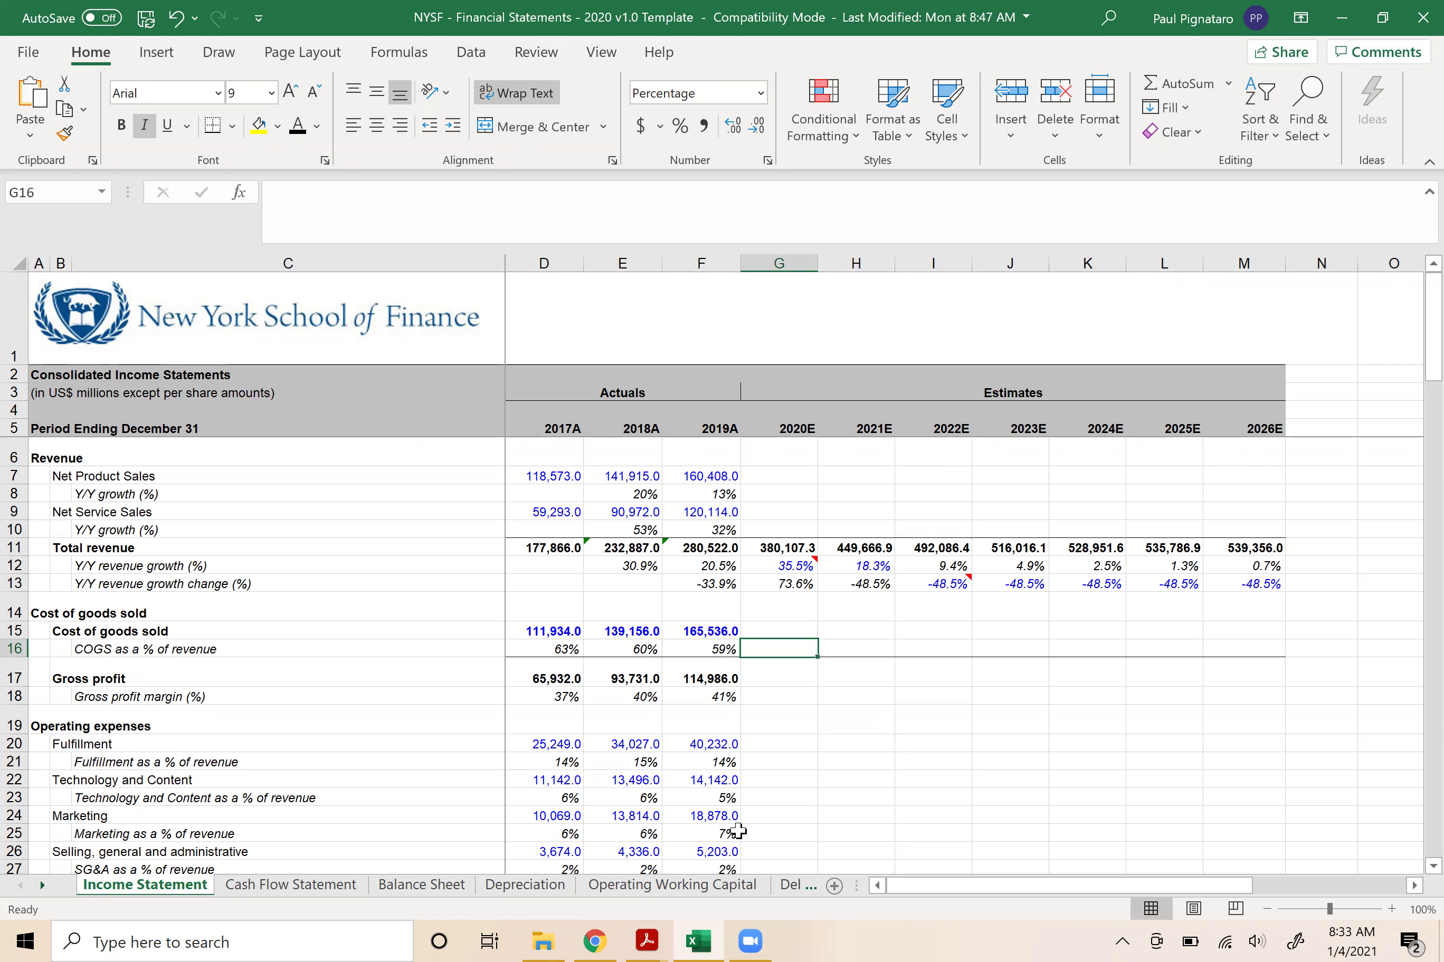
- Project the 2020E COGS as a % of revenue in G16 by linking it to the 2019A percentage with =F16
type("59%")
key("ctrl+Return")
type("=")
key("Left")
key("Return")
key("Up")
key("Right")
key("Left")
key("F2")
key("Return")
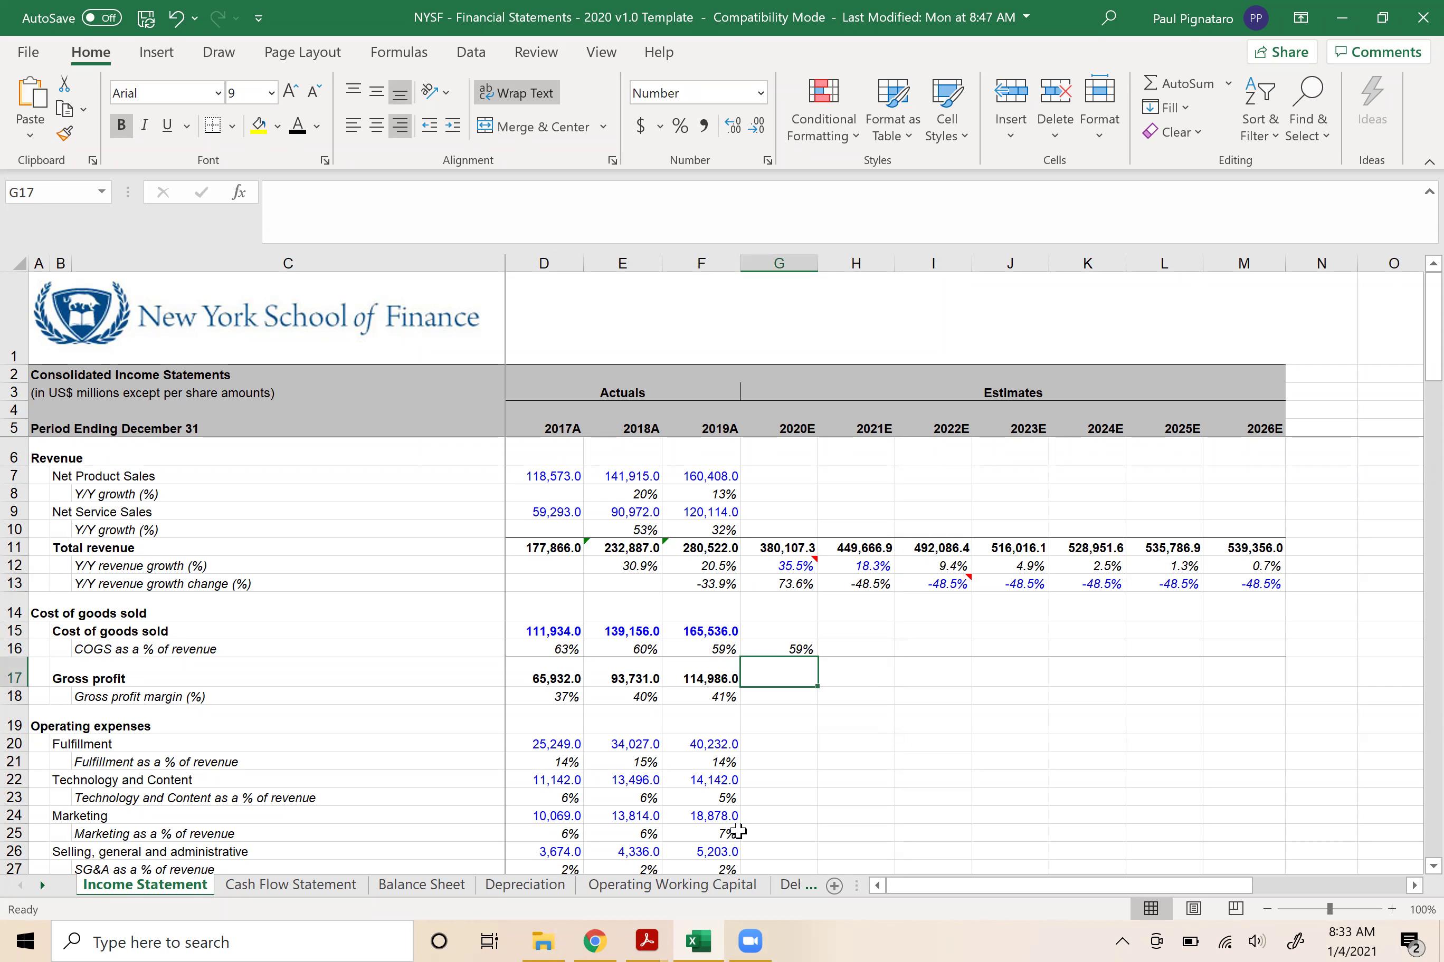
- Recheck the formula in G16 and give the cell the standard blue font color
key("Up")
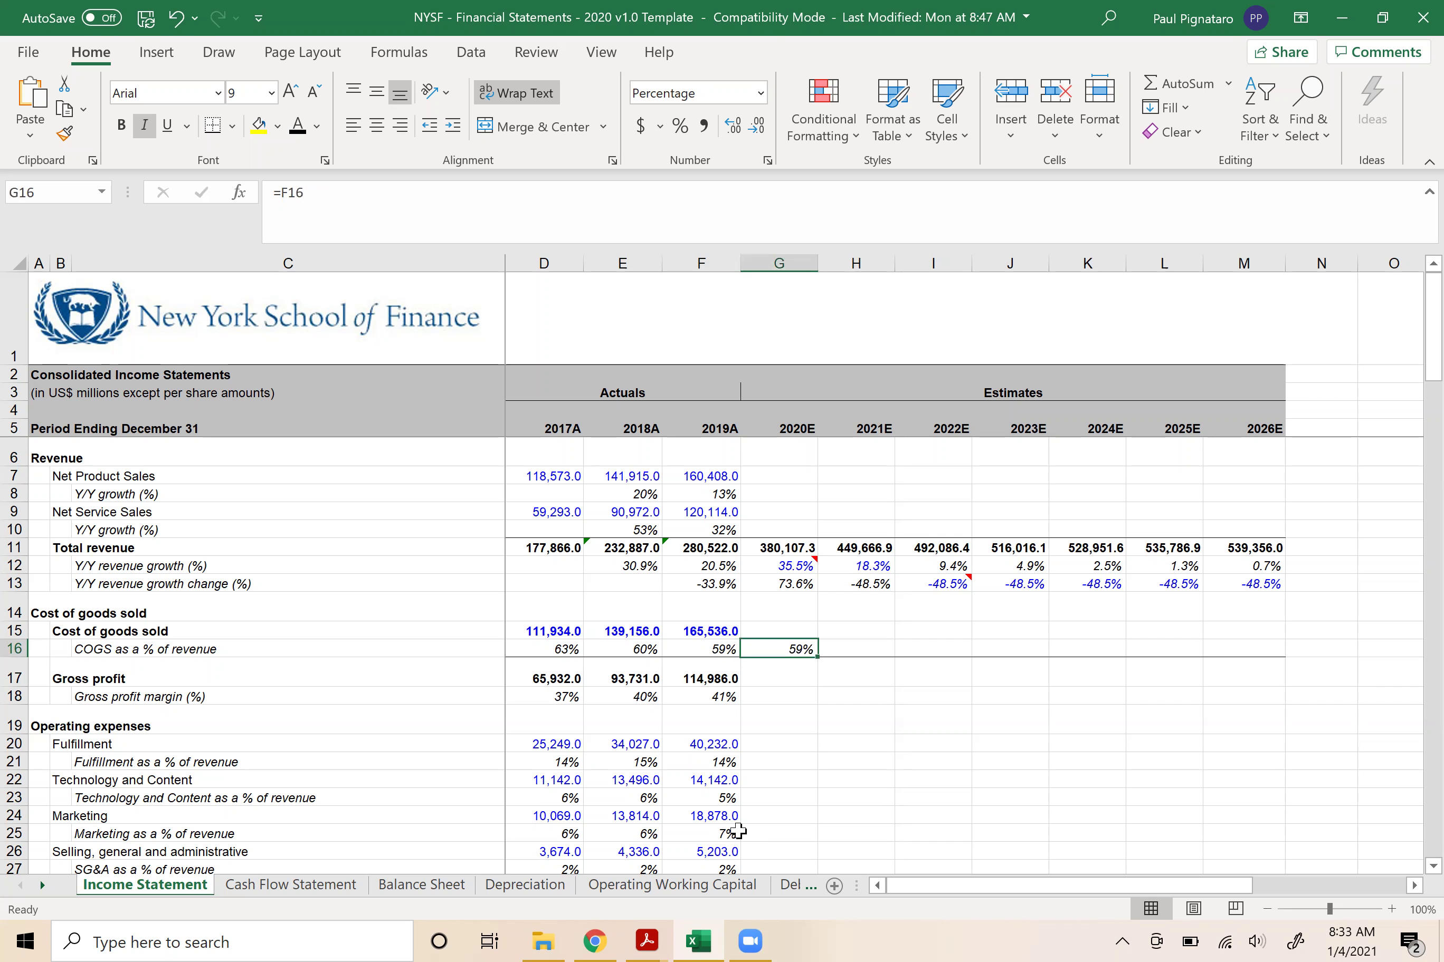
key("F2")
key("Return")
key("Up")
double_click(777, 649)
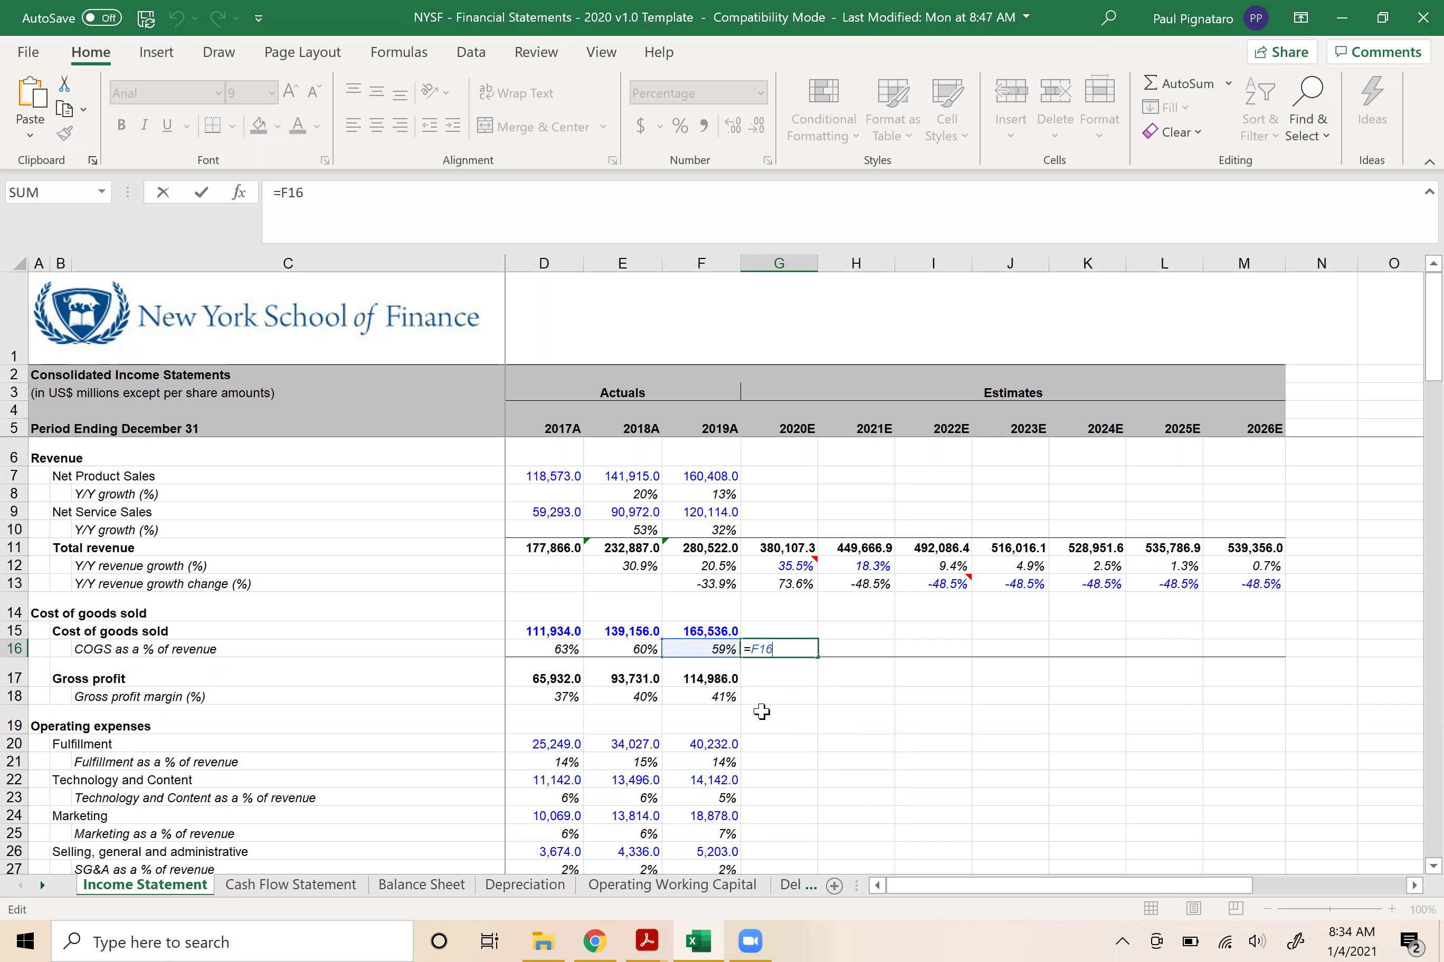
key("ctrl+Return")
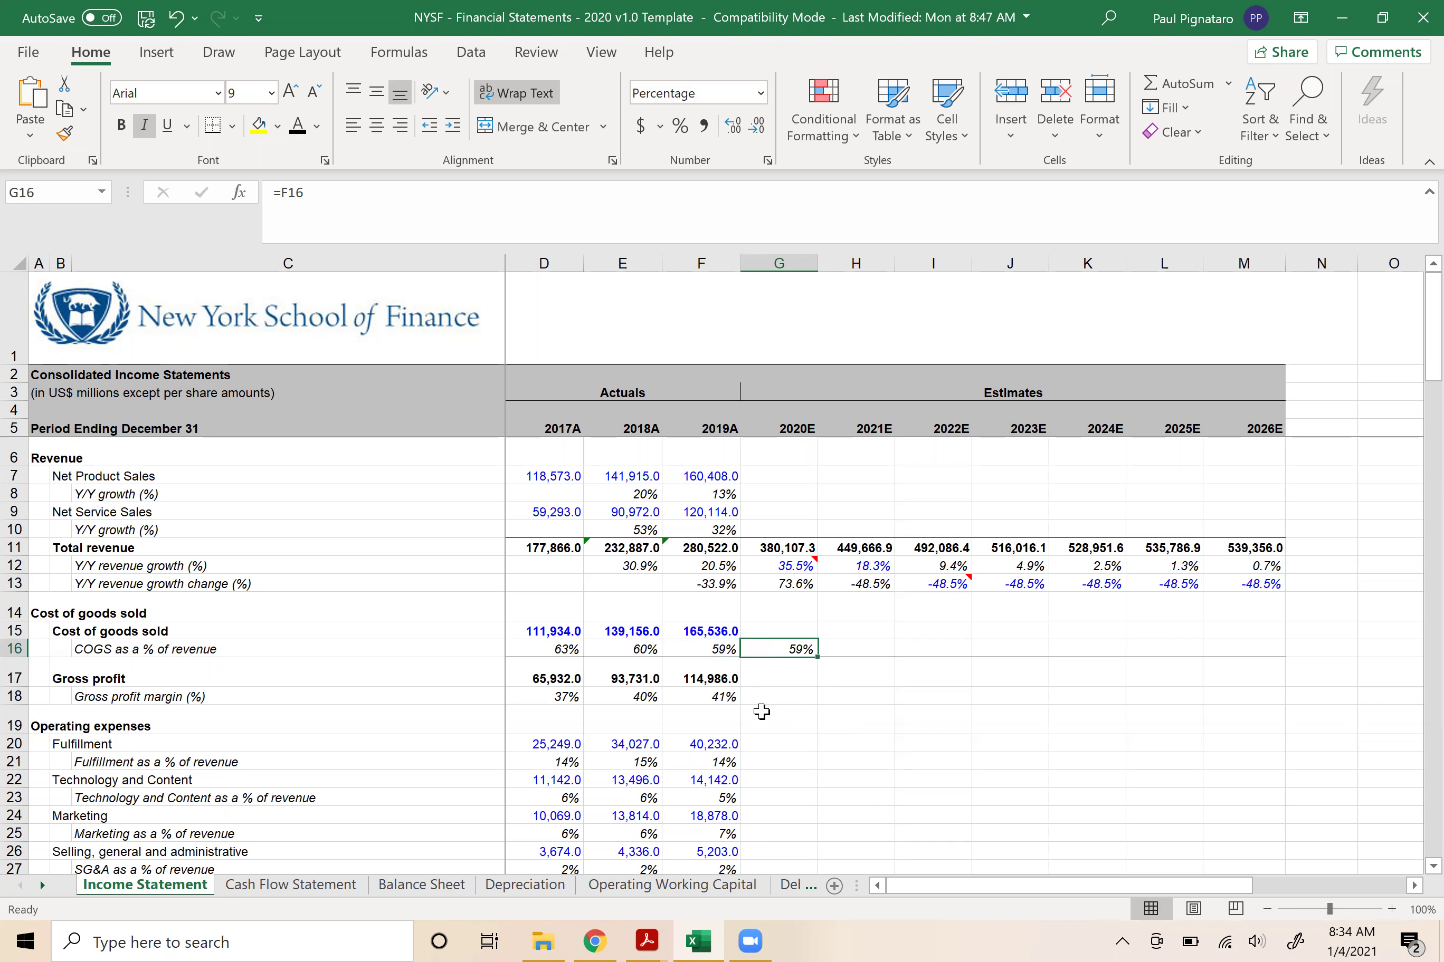
left_click(317, 127)
left_click(422, 358)
- Calculate the 2020E cost of goods sold in G15 with the formula =G16*G11
left_click(765, 633)
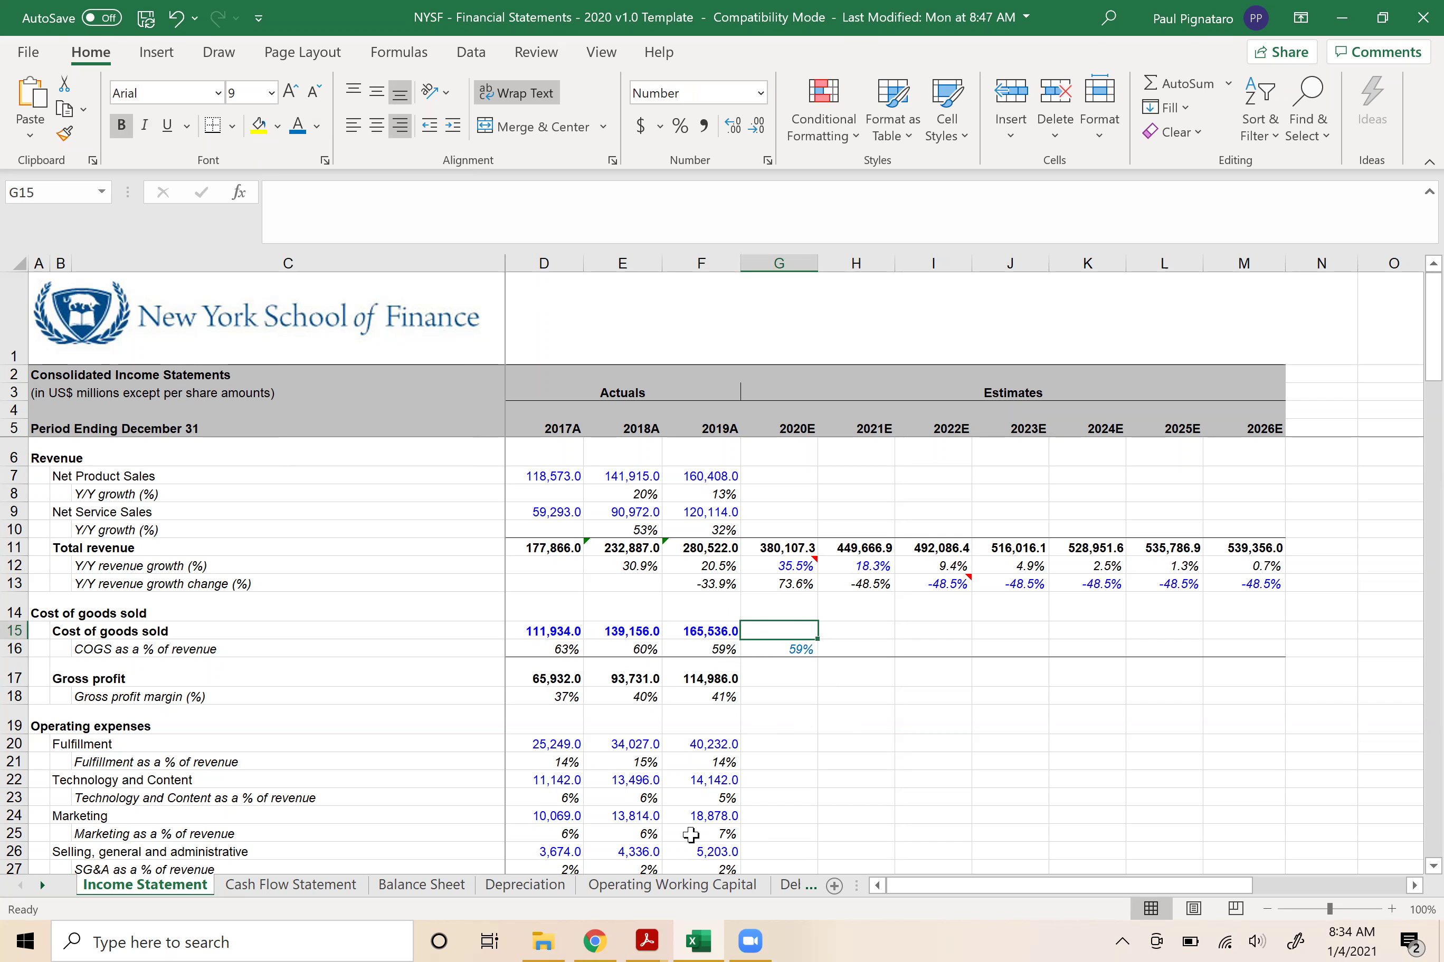
type("=")
key("Down")
type("*")
key("Up")
key("Up")
key("Up")
key("Up")
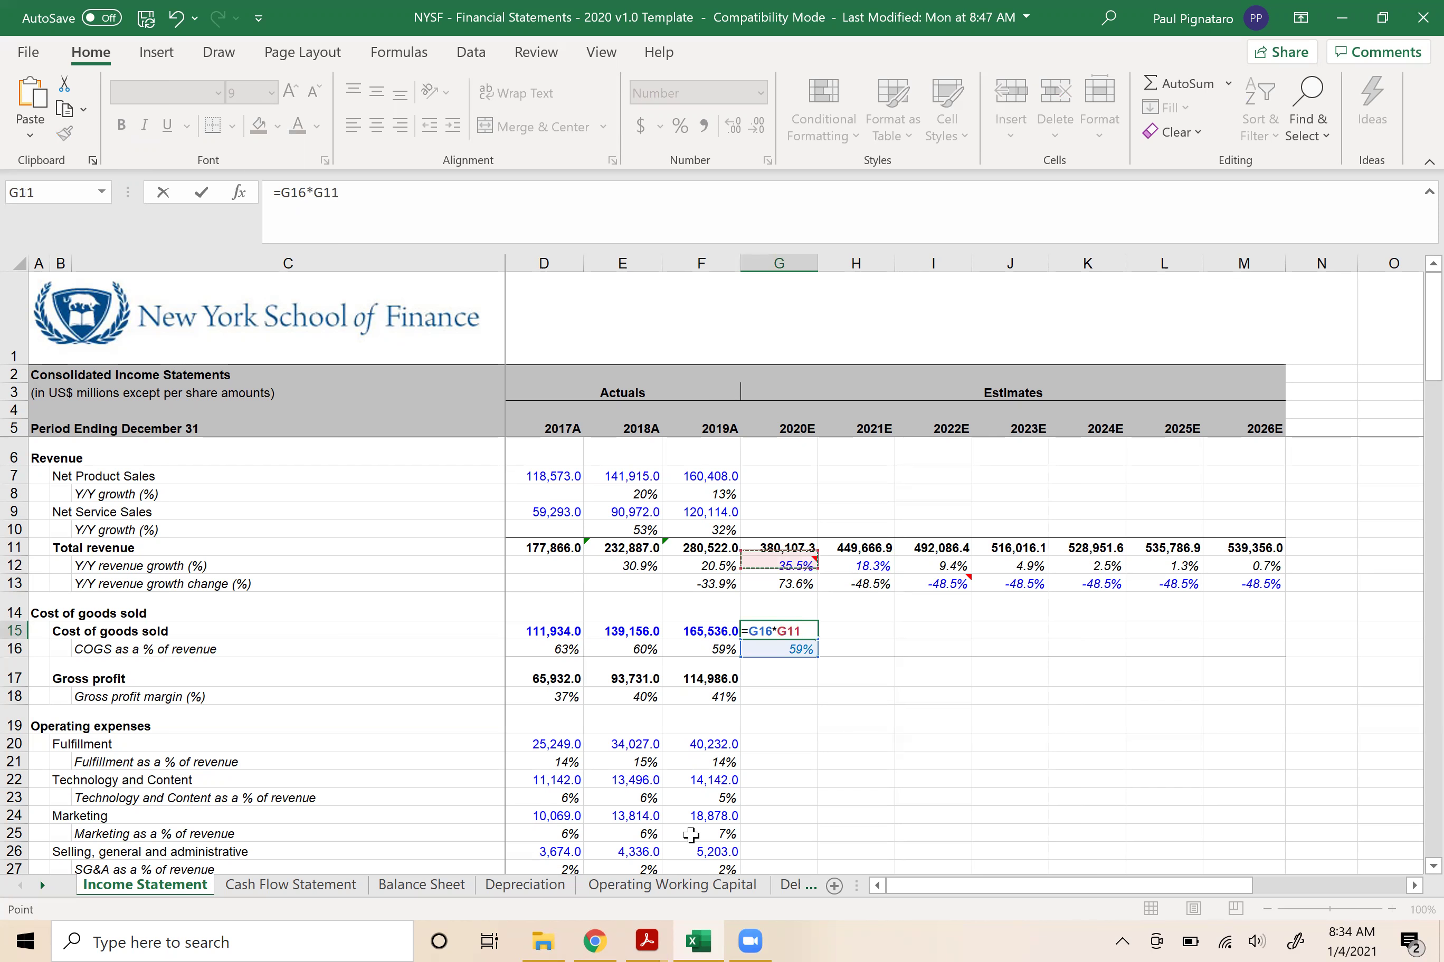
key("Return")
- Fill the 2020E cost of goods sold and COGS percentage formulas across to 2026E, covering G15:M16
key("Up")
key("shift+Down")
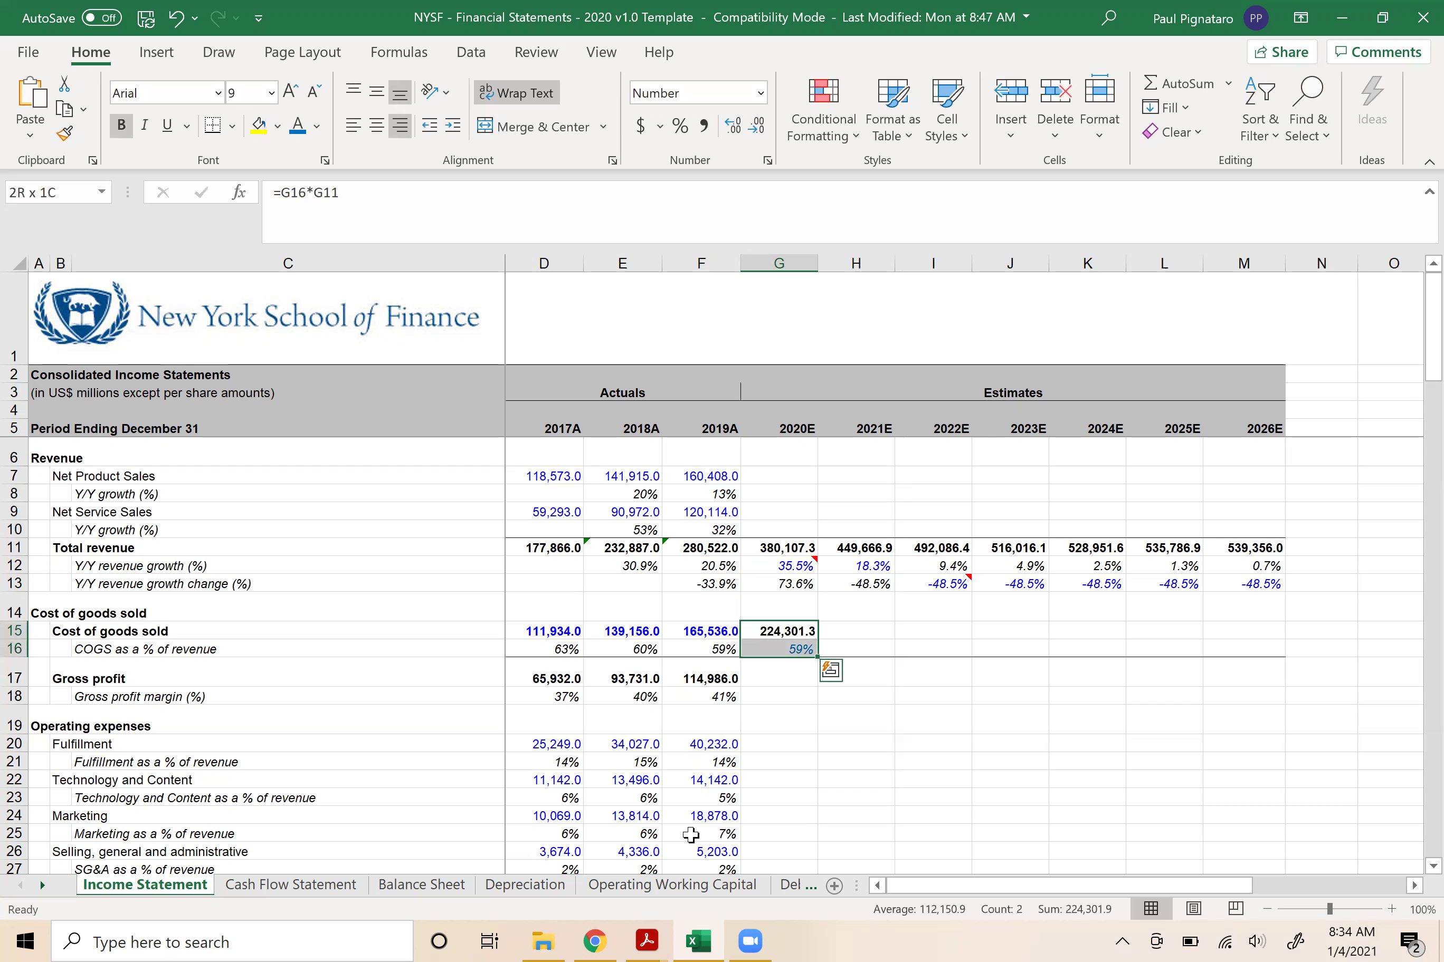
key("shift+Right")
key("shift+Right")
key("shift+Right")
key("shift+Right")
key("shift+Right")
key("shift+Right")
key("ctrl+r")
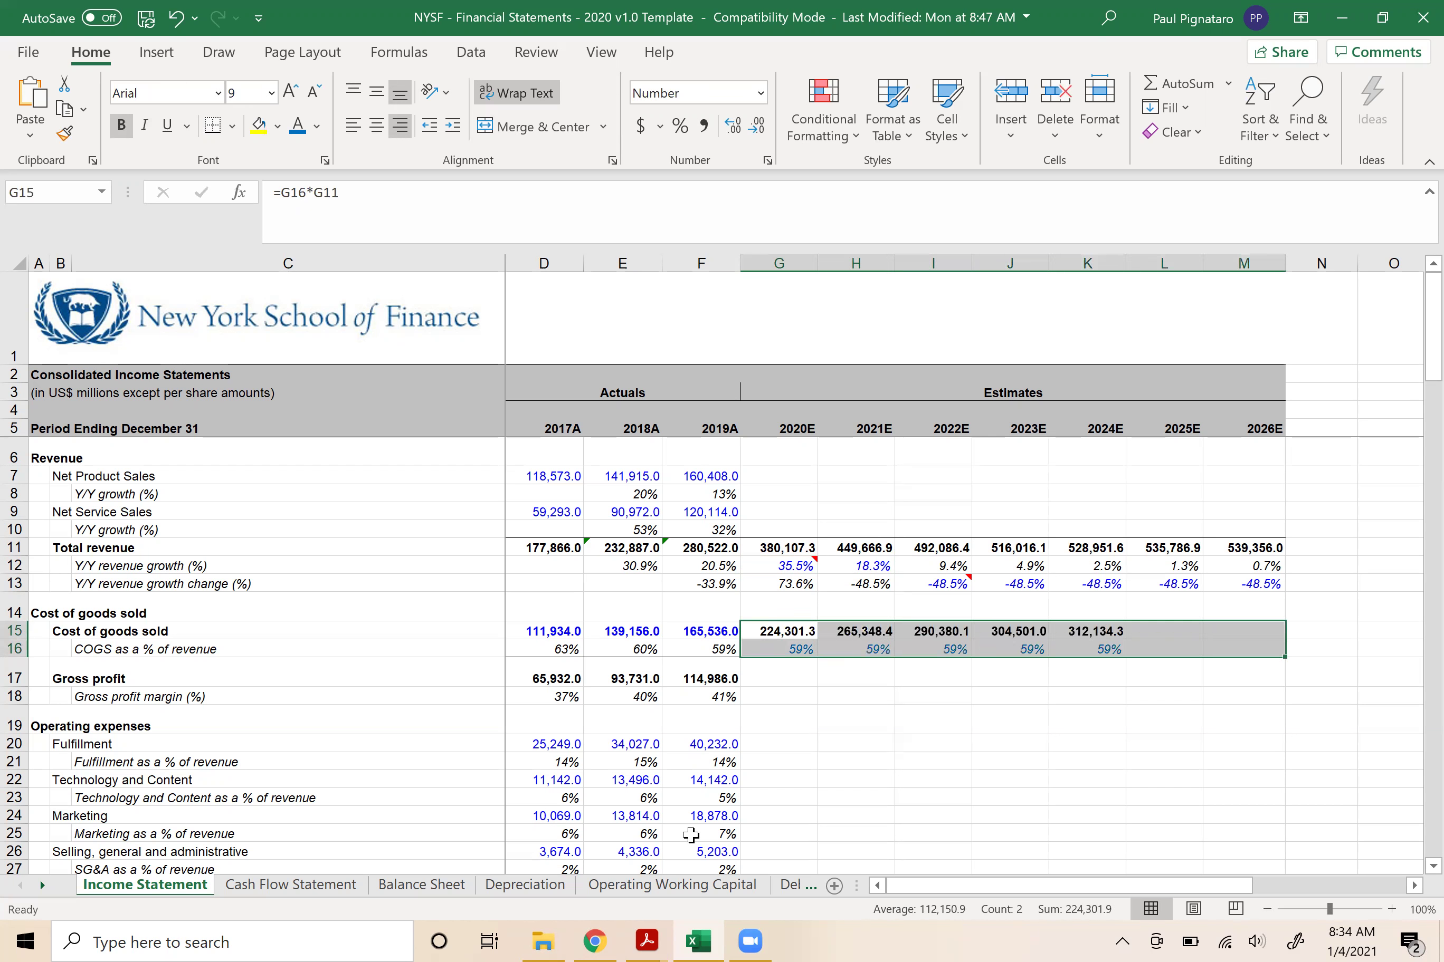
- Set the font color of the projected COGS percentages in G16:M16 to a custom blue, RGB 0, 0, 250
key("Down")
key("shift+Right")
key("shift+Right")
key("shift+Right")
key("shift+Right")
key("shift+Right")
key("shift+Right")
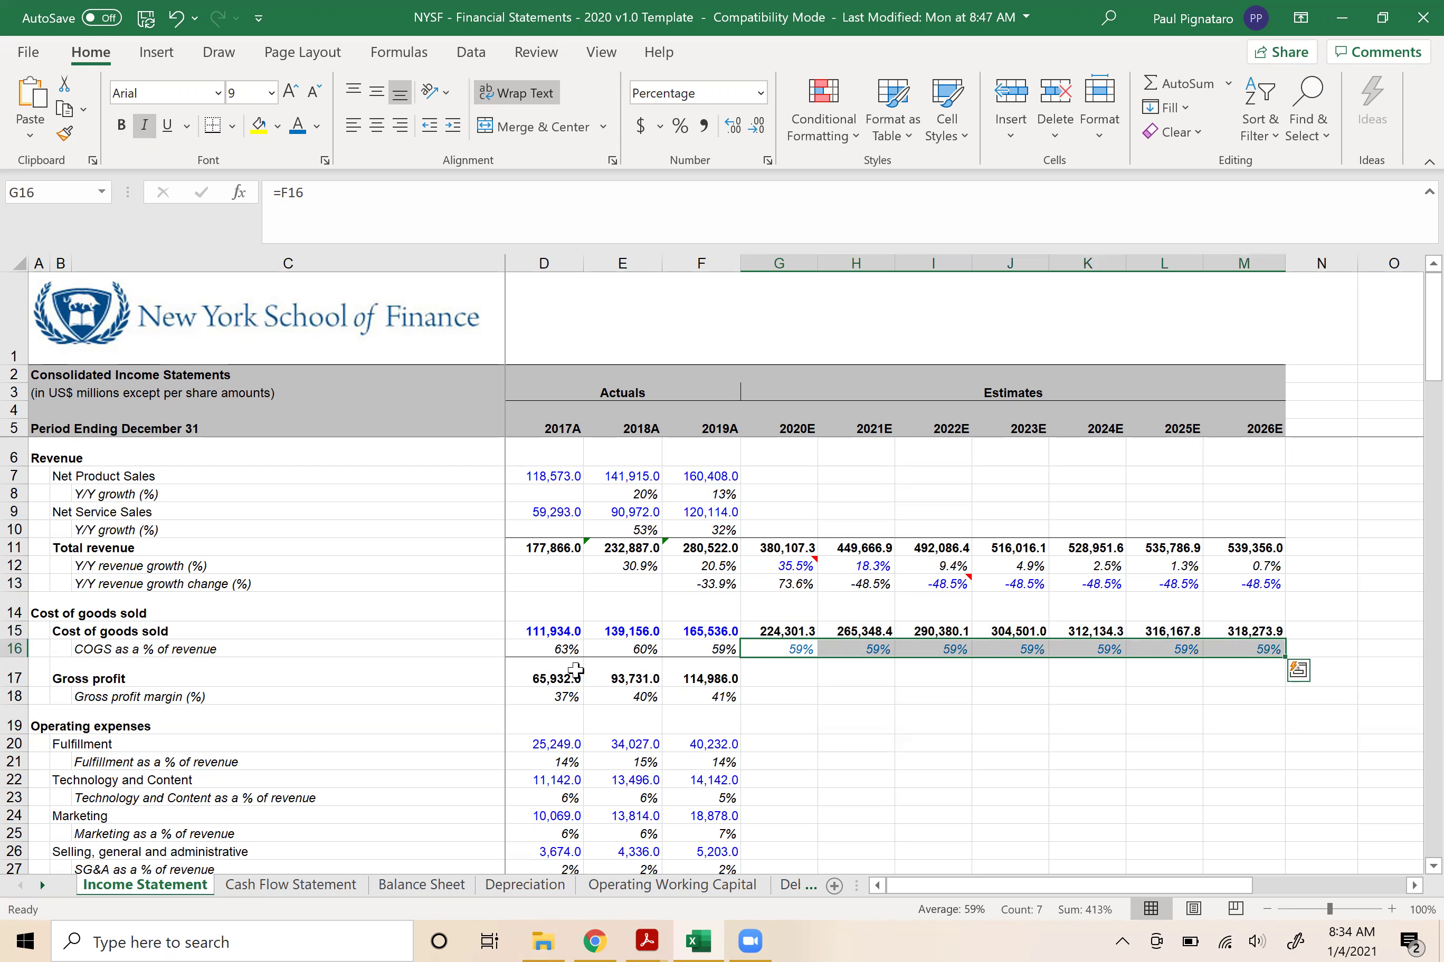
key("ctrl+1")
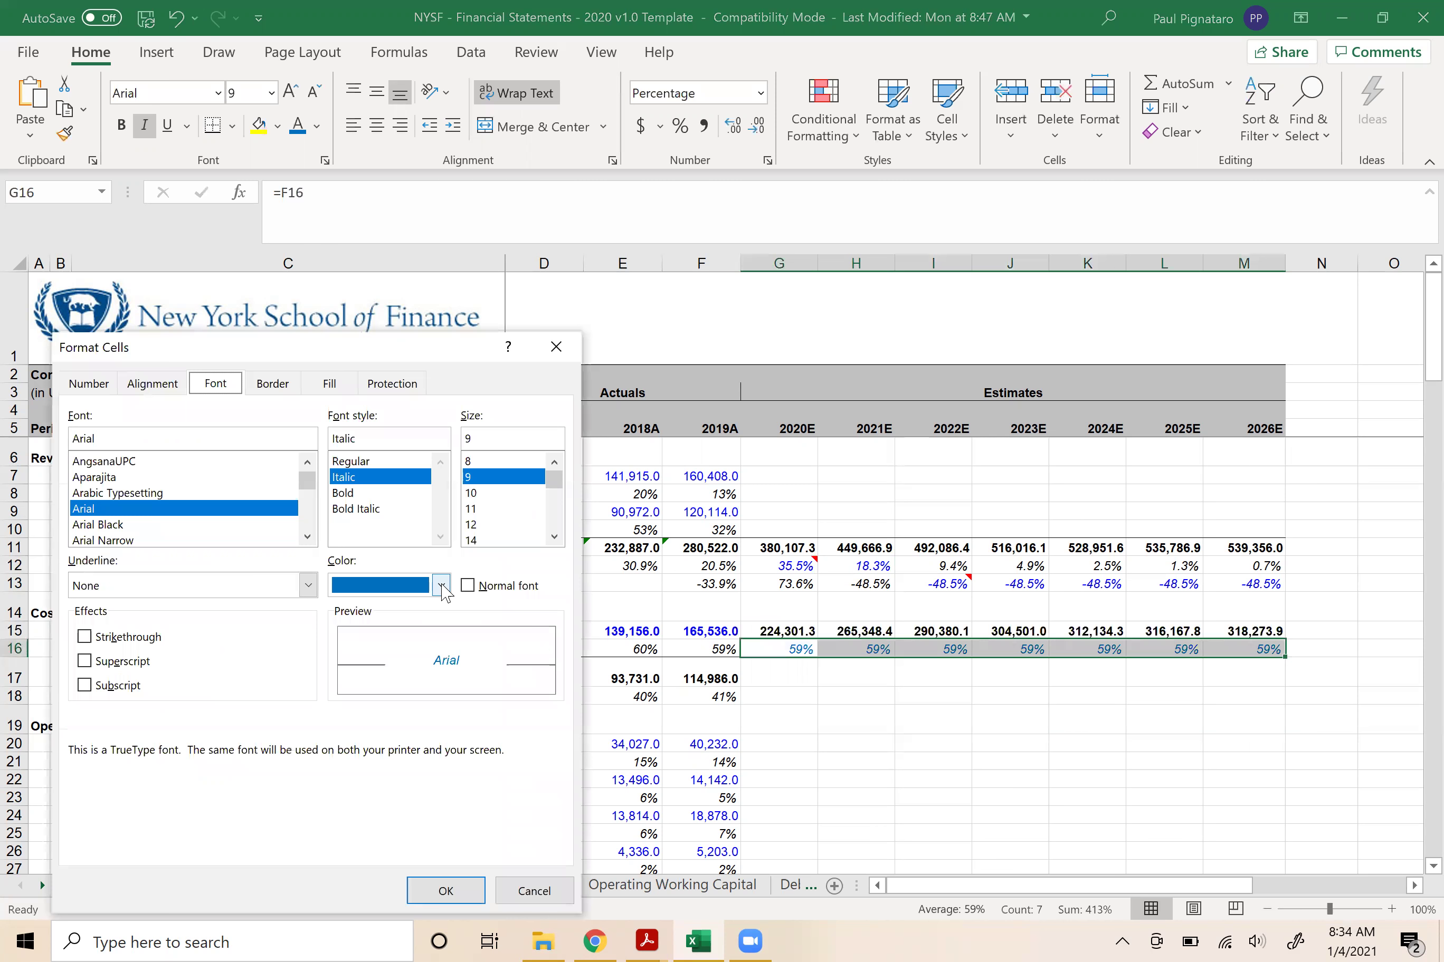
left_click(441, 585)
left_click(416, 564)
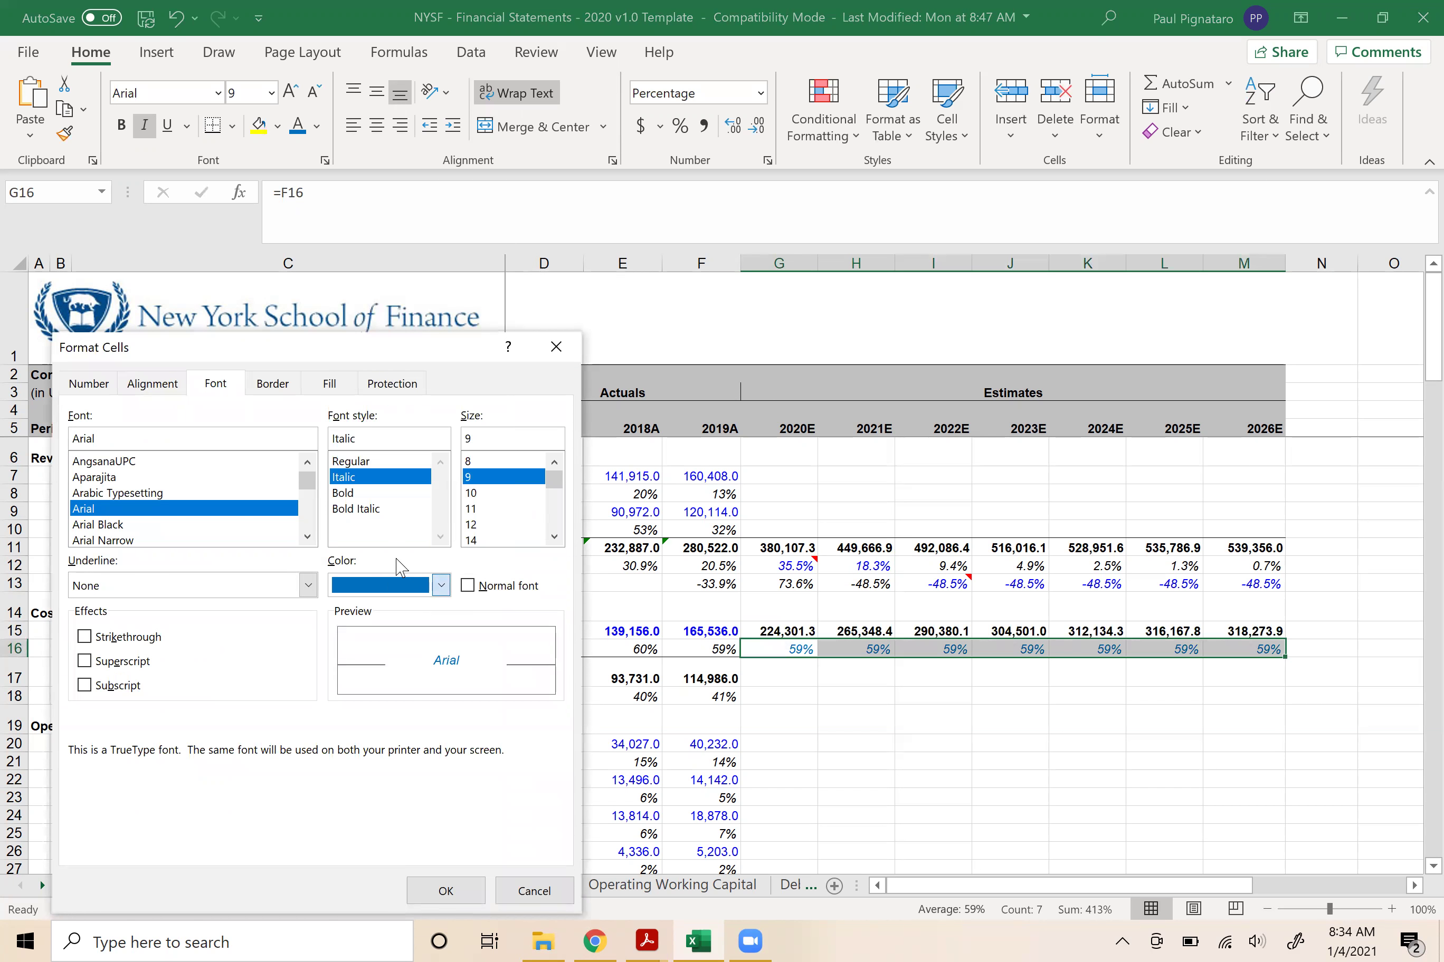
double_click(276, 702)
type("0")
key("Tab")
type("250")
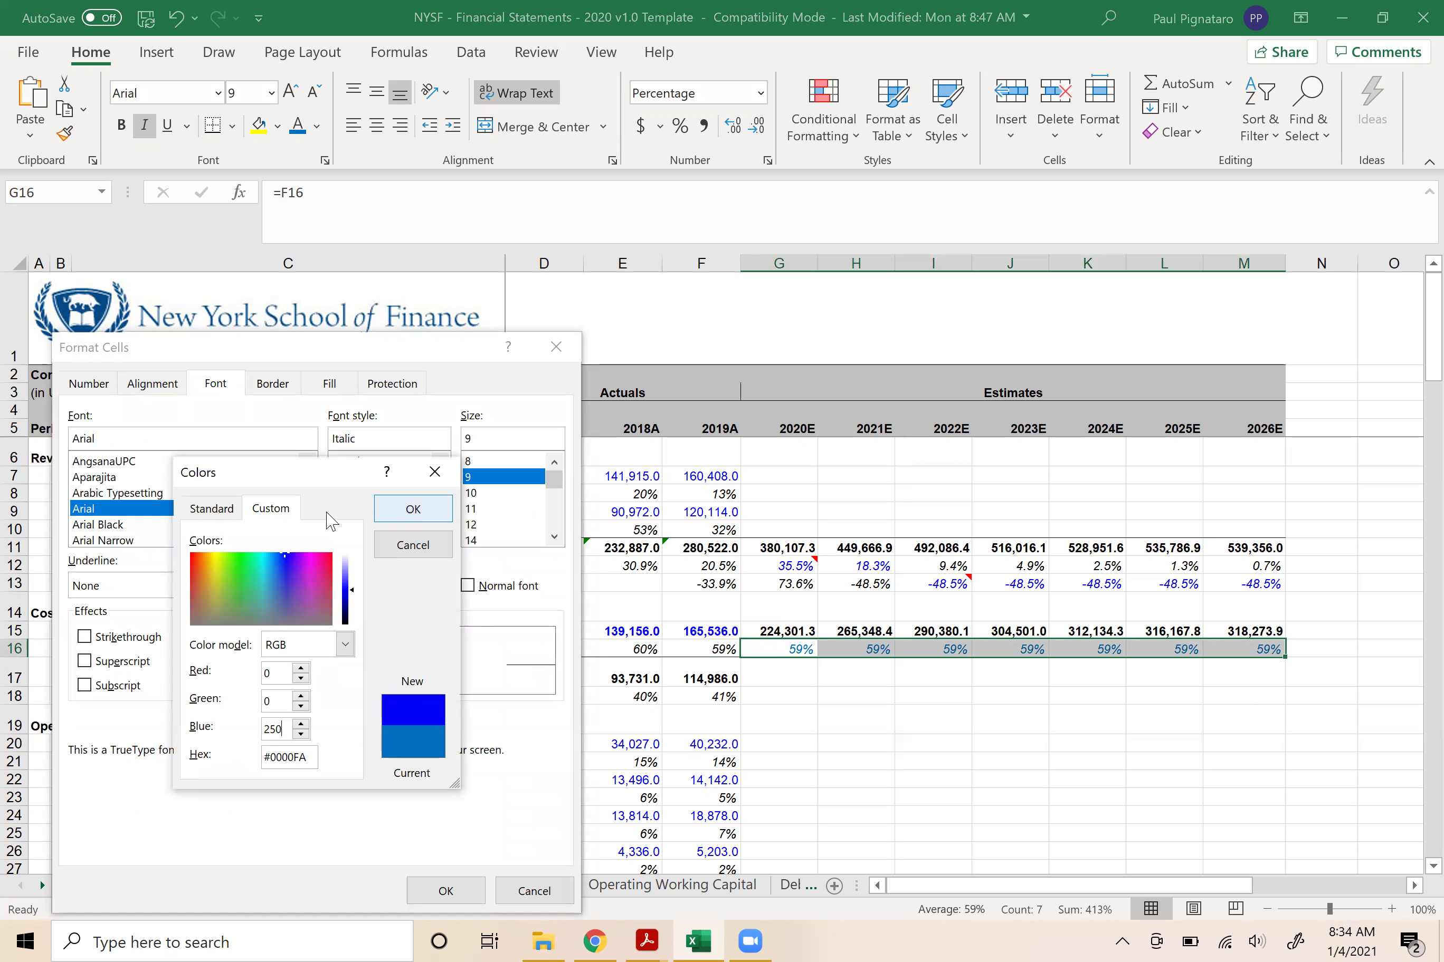
left_click(411, 509)
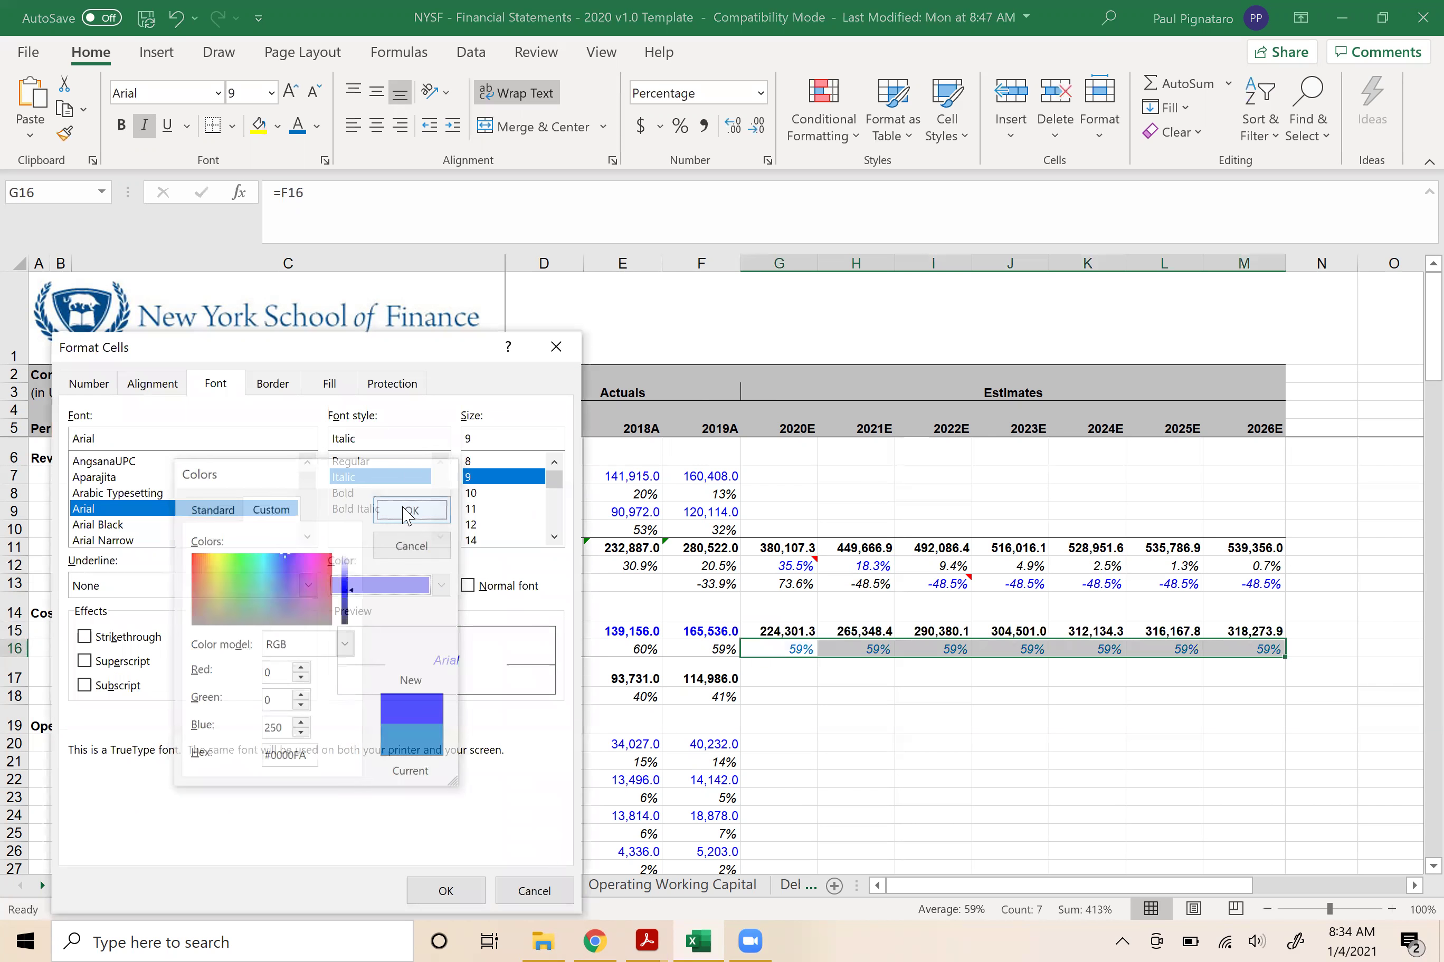
left_click(441, 585)
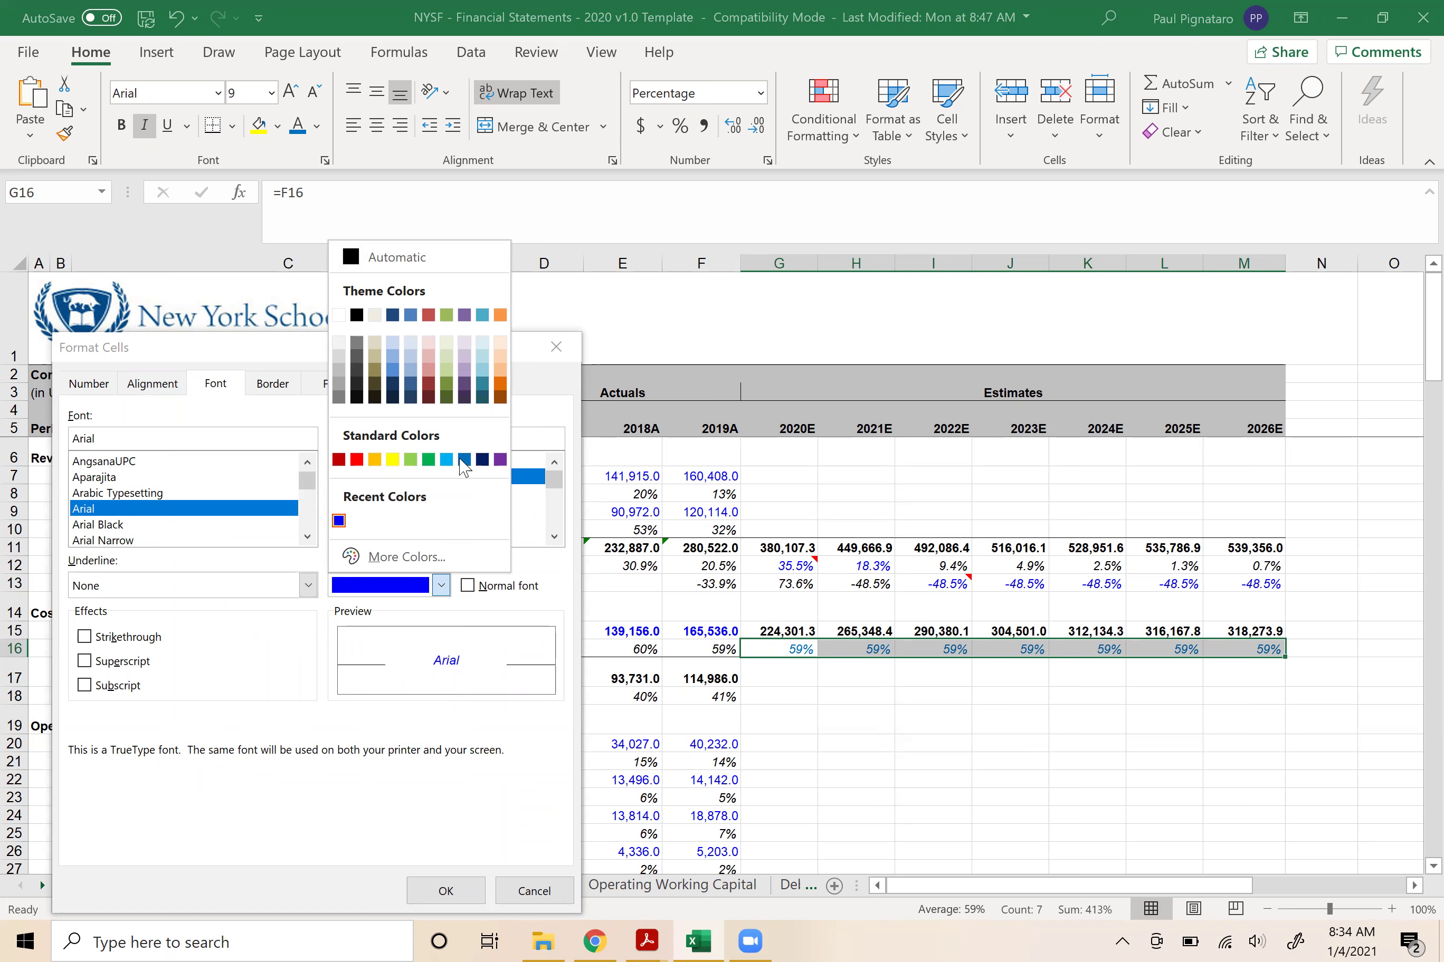
left_click(440, 884)
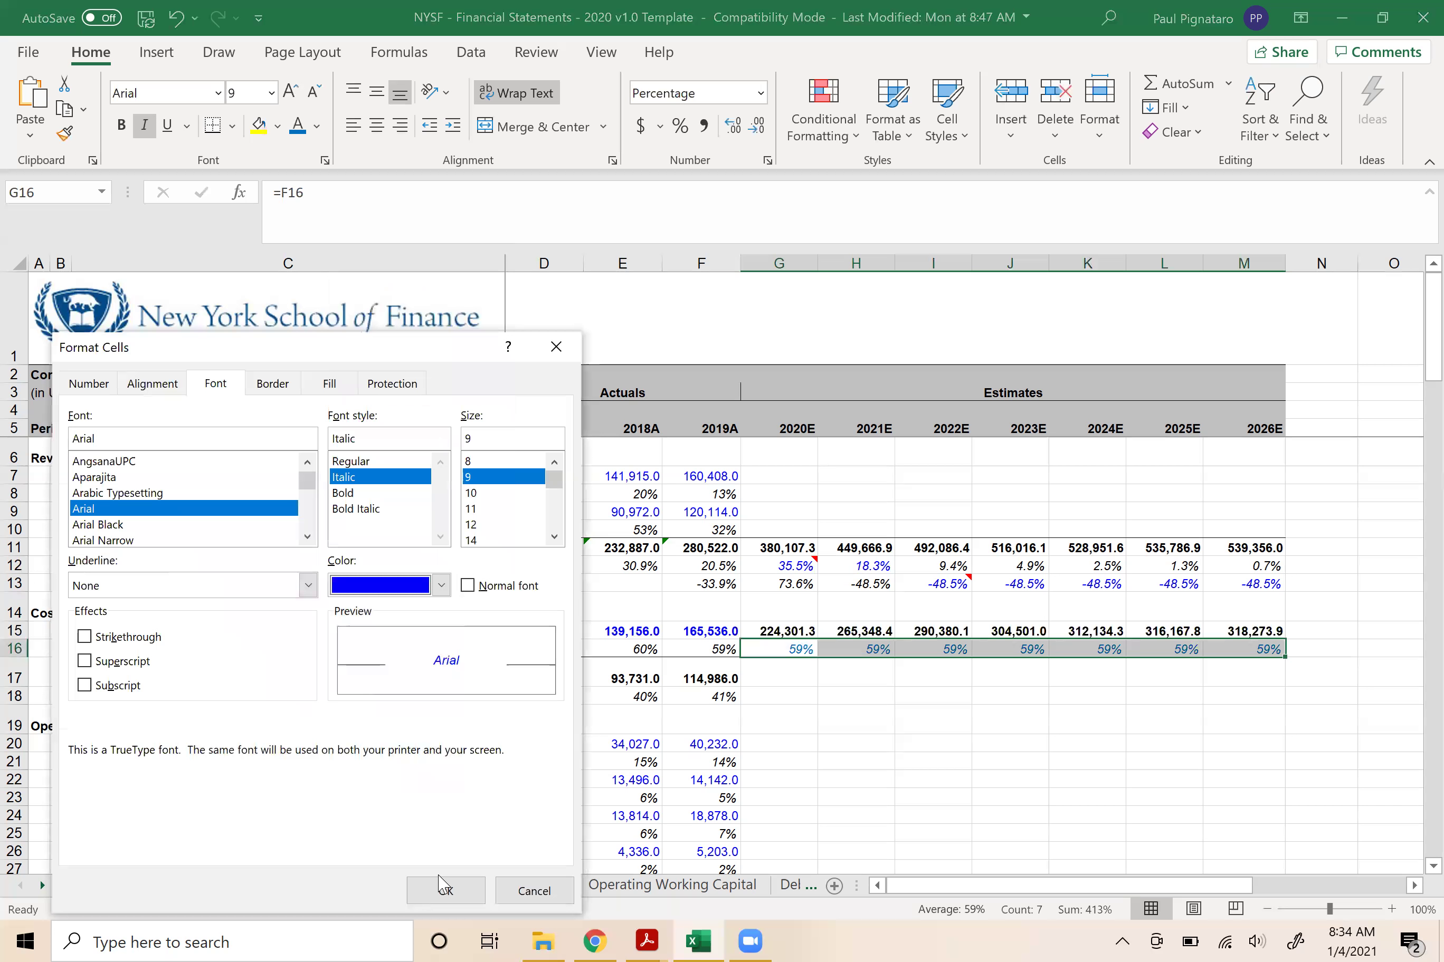
left_click(444, 890)
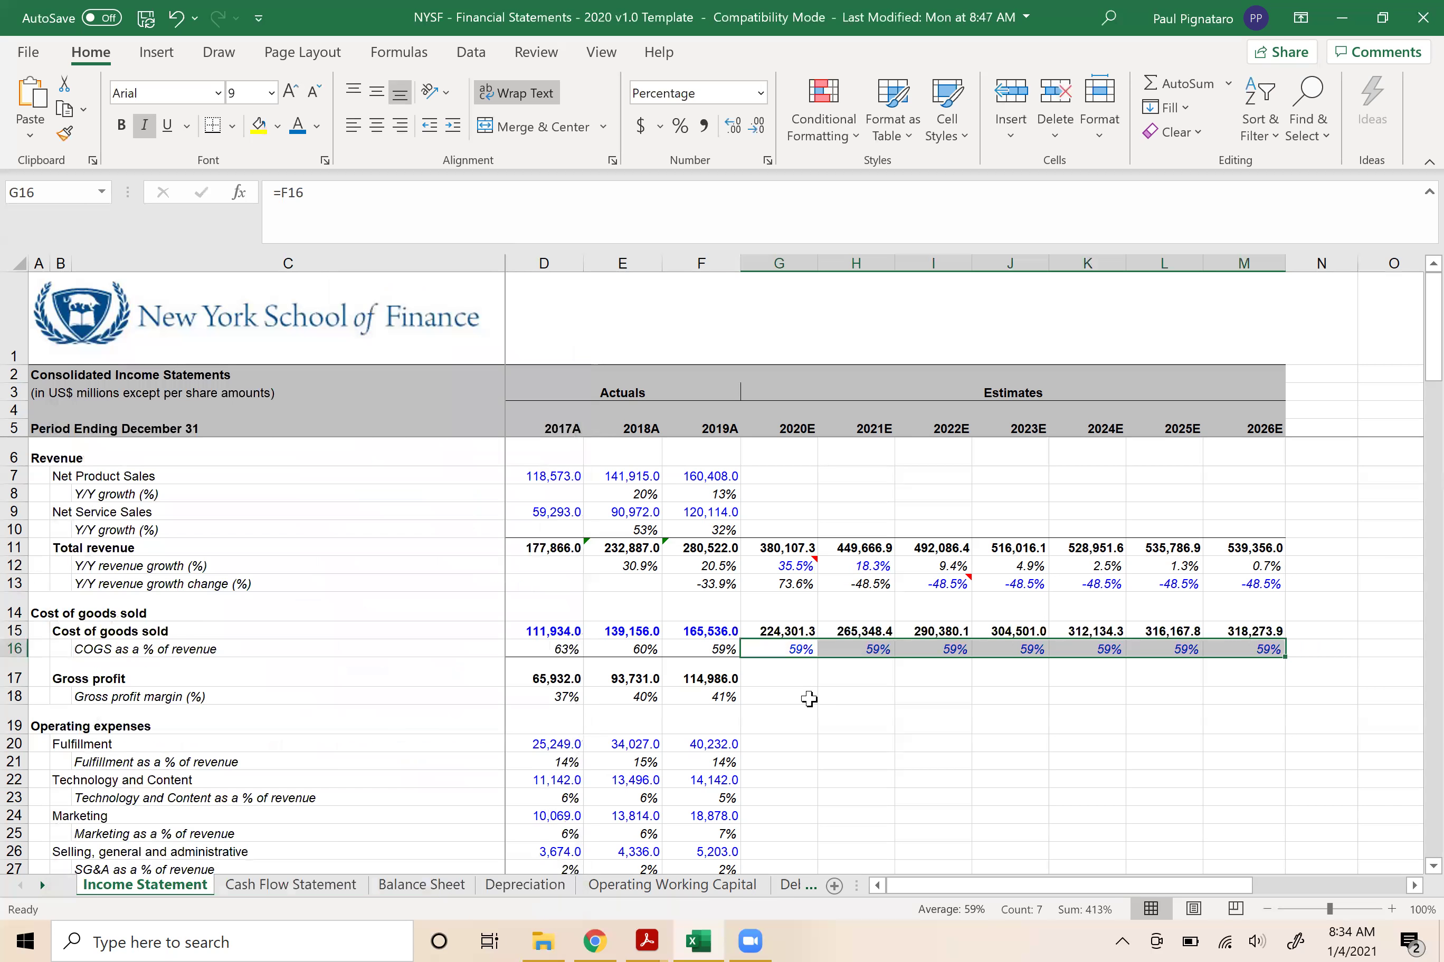
- Fill the 2019A gross profit and gross profit margin formulas across to 2026E, covering F17:M18
left_click(704, 681)
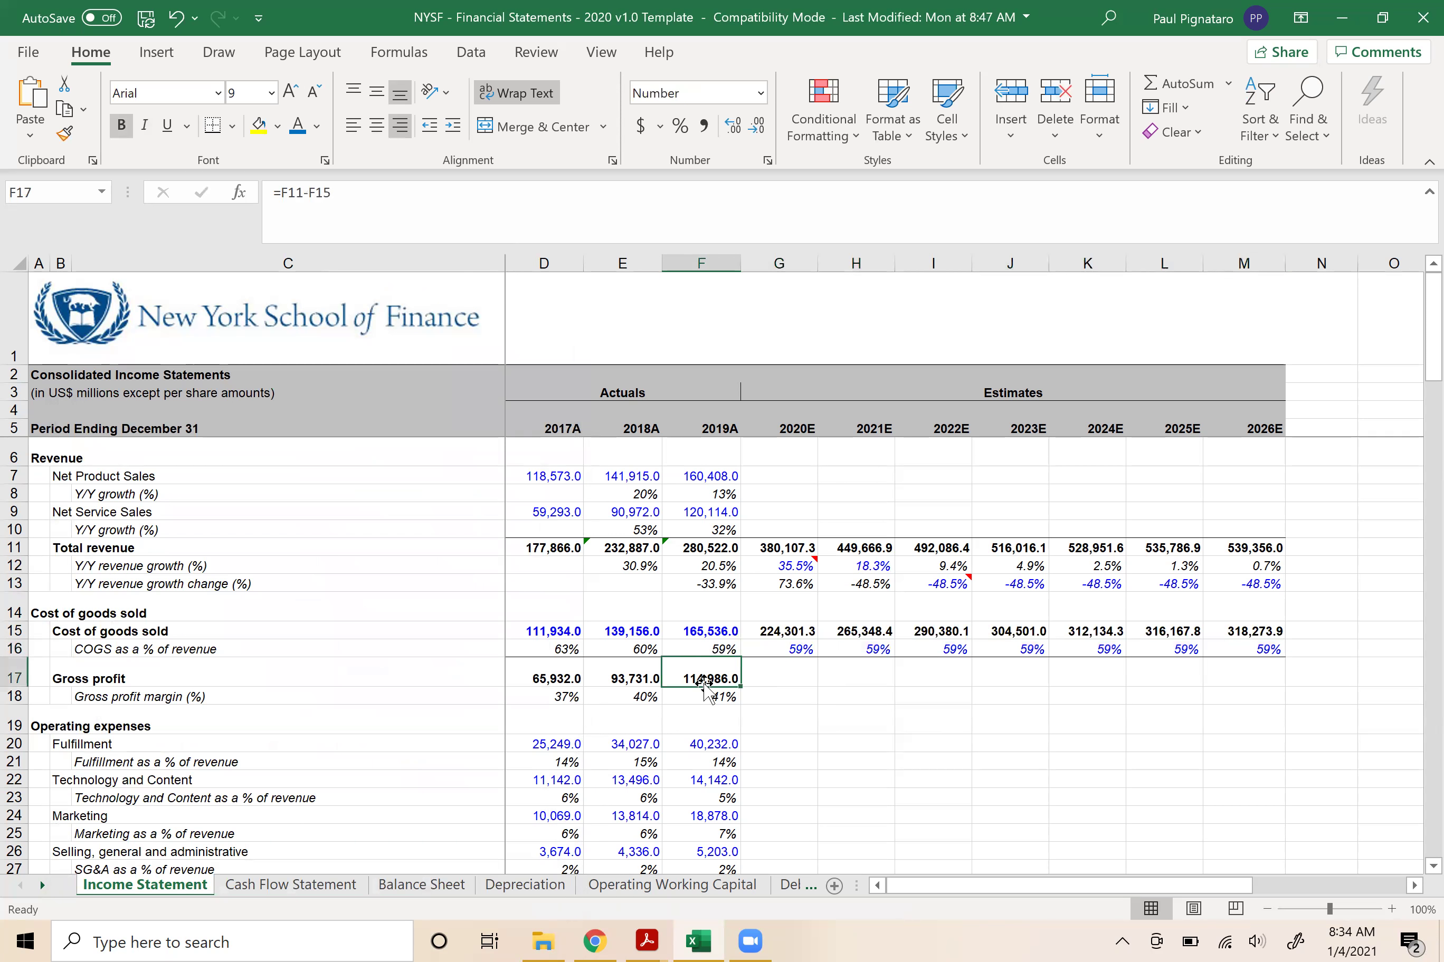
key("shift+Down")
key("shift+Right")
key("shift+Right")
key("shift+Right")
key("shift+Right")
key("shift+Right")
key("shift+Right")
key("shift+Right")
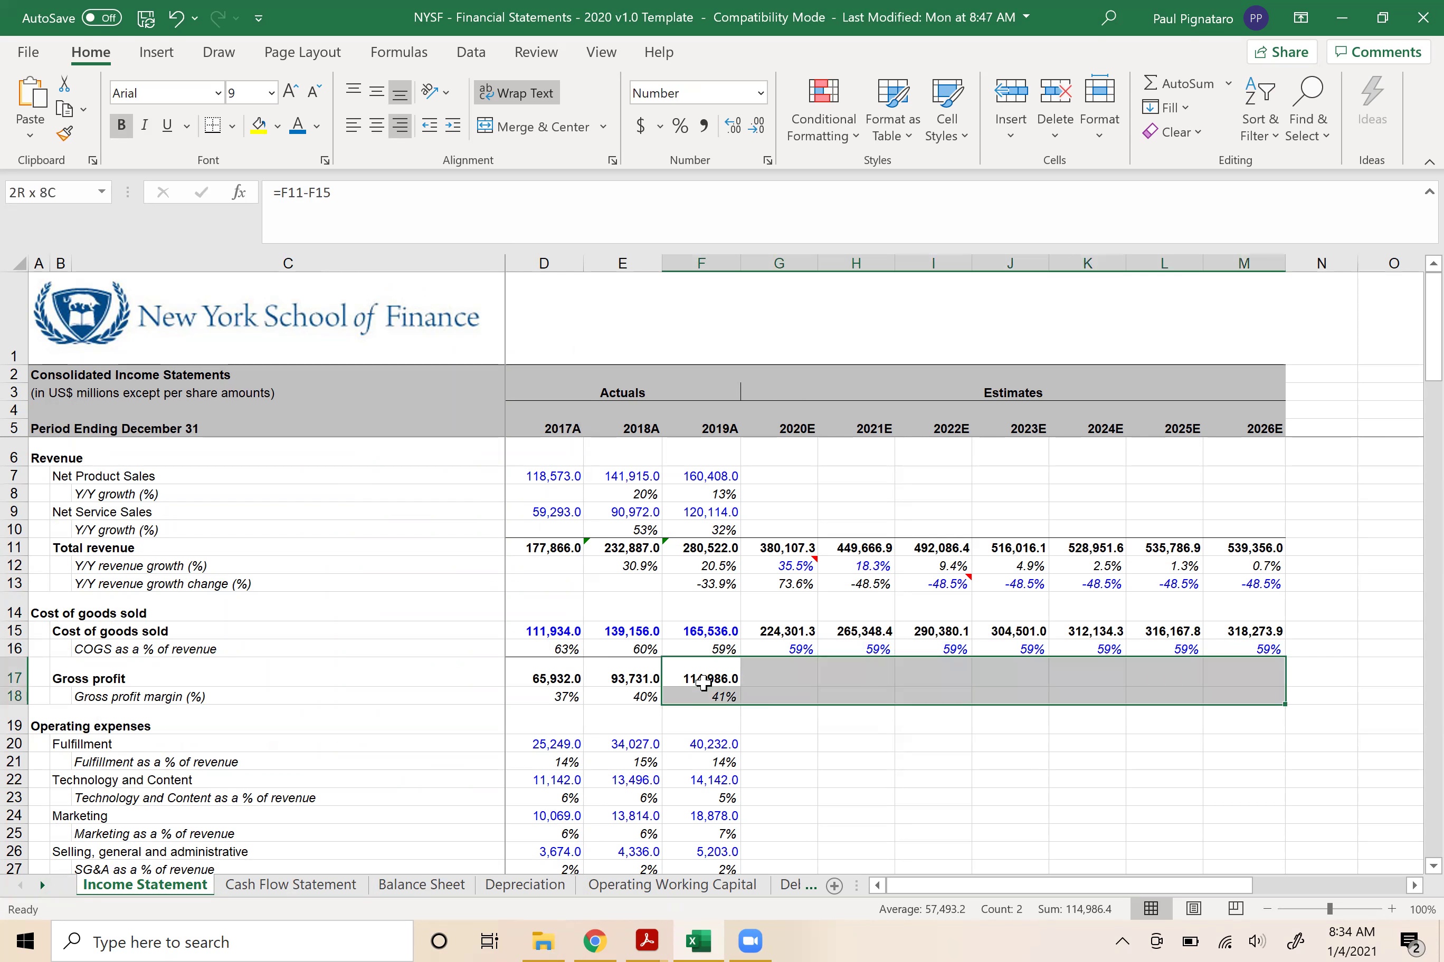
key("ctrl+r")
- Examine the projected gross profit and gross profit margin formulas in rows 17 and 18 across the estimate years
key("Right")
key("Right")
key("Right")
key("Right")
key("Right")
key("Left")
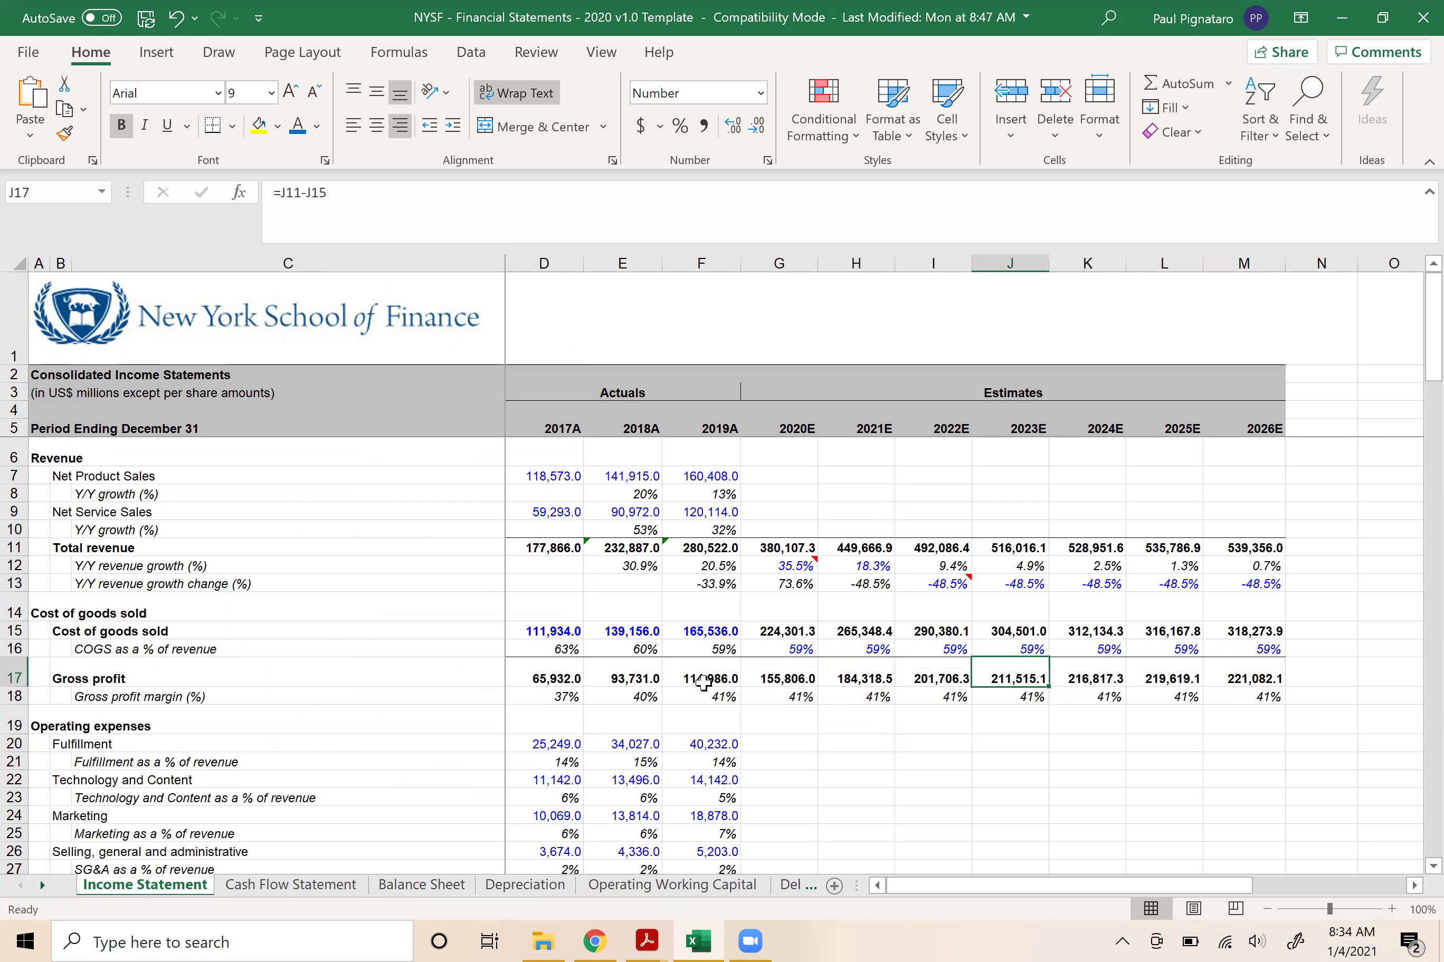
key("Left")
key("Left")
key("Left")
key("Down")
key("Left")
key("Right")
key("Right")
key("Right")
key("Right")
key("Right")
key("Right")
key("Right")
key("Left")
key("Left")
key("Left")
key("Left")
key("Left")
key("Left")
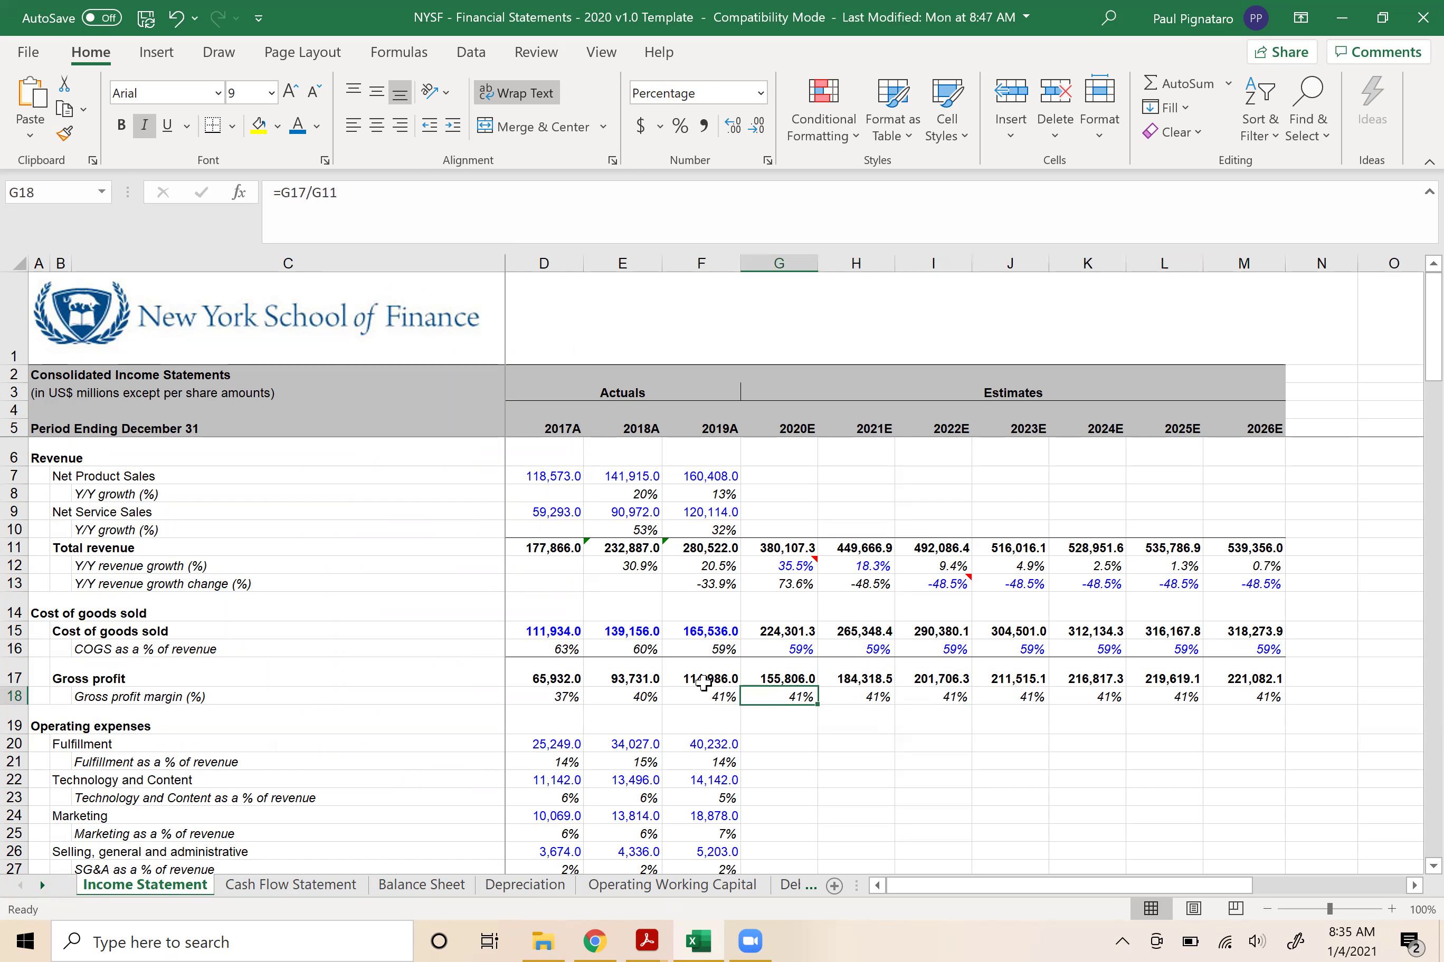
- Review the 2017A to 2019A operating expenses and their percentages of revenue, from fulfillment down to SG&A
scroll(703, 682, "down", 2)
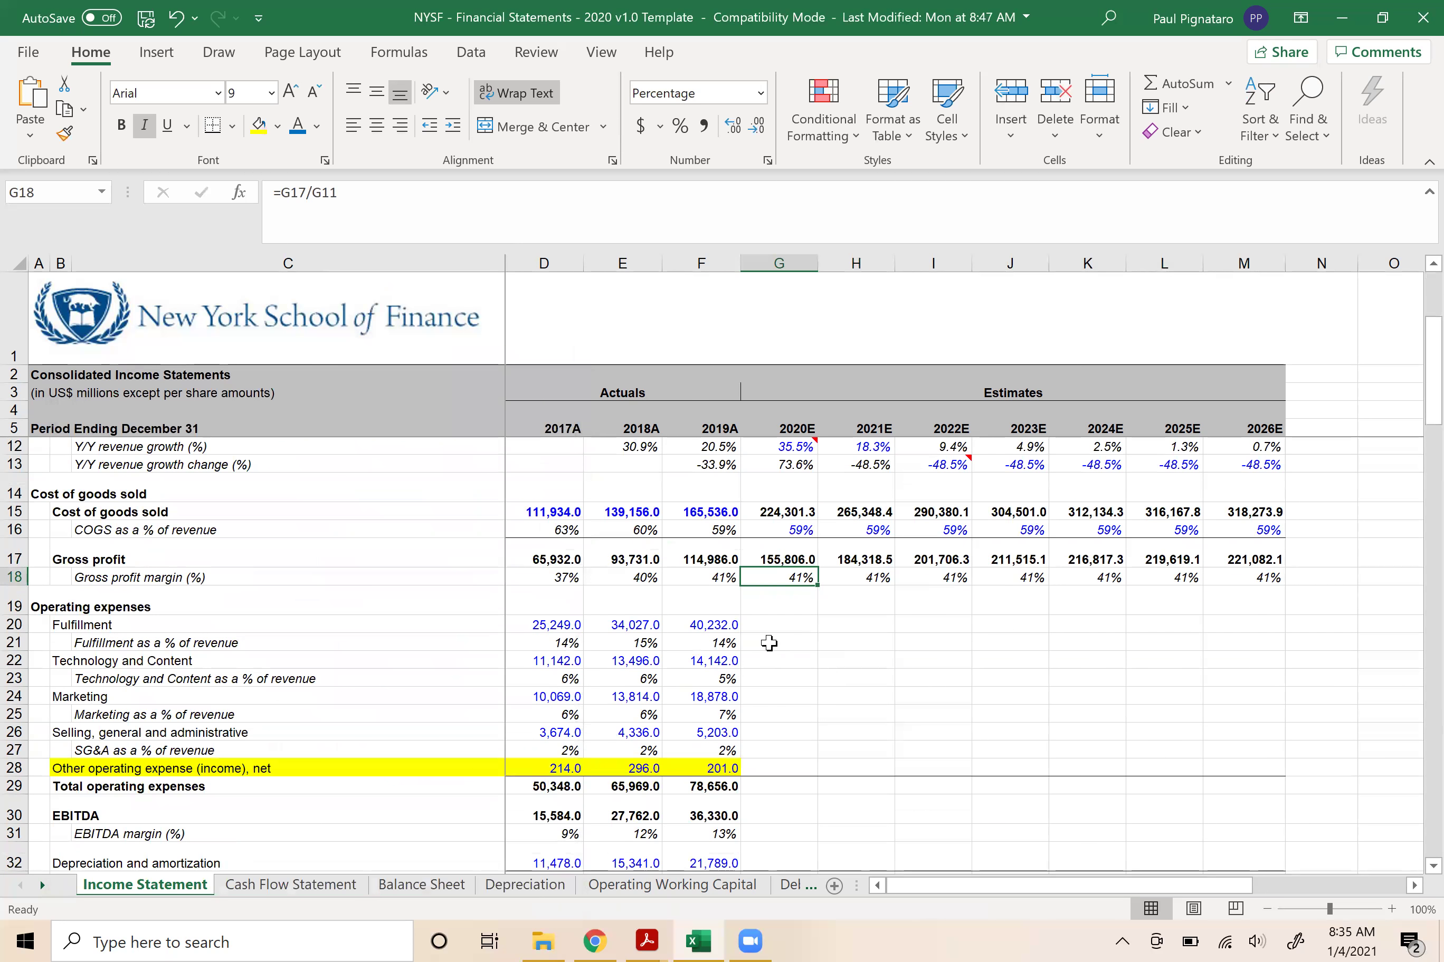
left_click(769, 644)
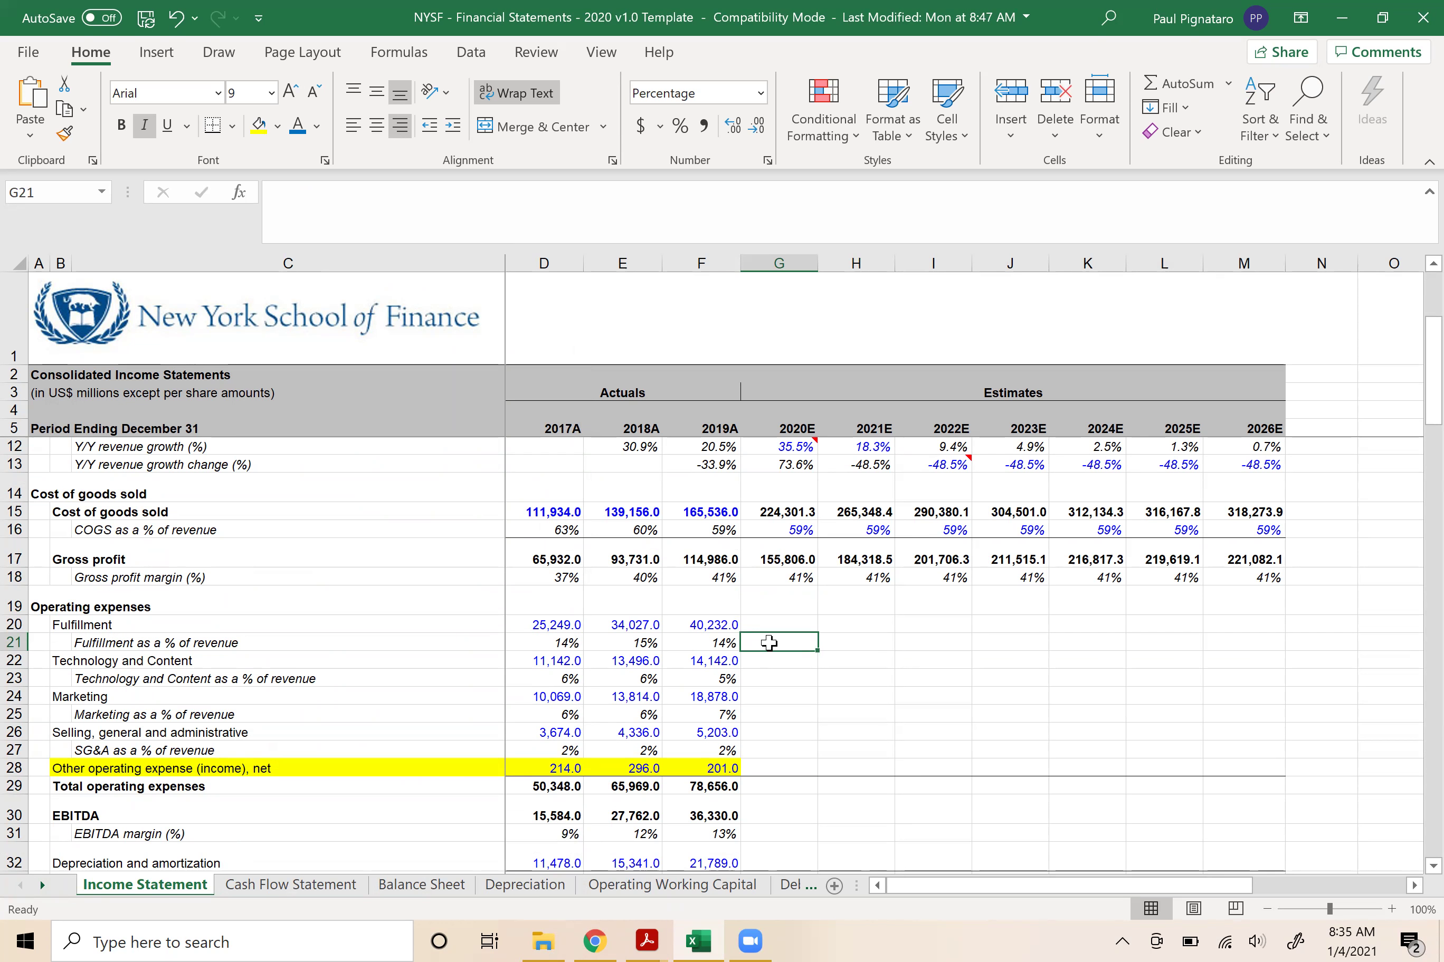
key("Left")
key("Left")
key("Left")
key("Right")
key("Right")
key("Right")
key("Left")
key("Left")
key("Left")
key("Right")
key("Right")
key("Down")
key("Left")
key("Left")
key("Down")
key("Right")
key("Right")
key("Down")
key("Down")
key("Left")
key("Left")
key("Right")
key("Right")
key("Down")
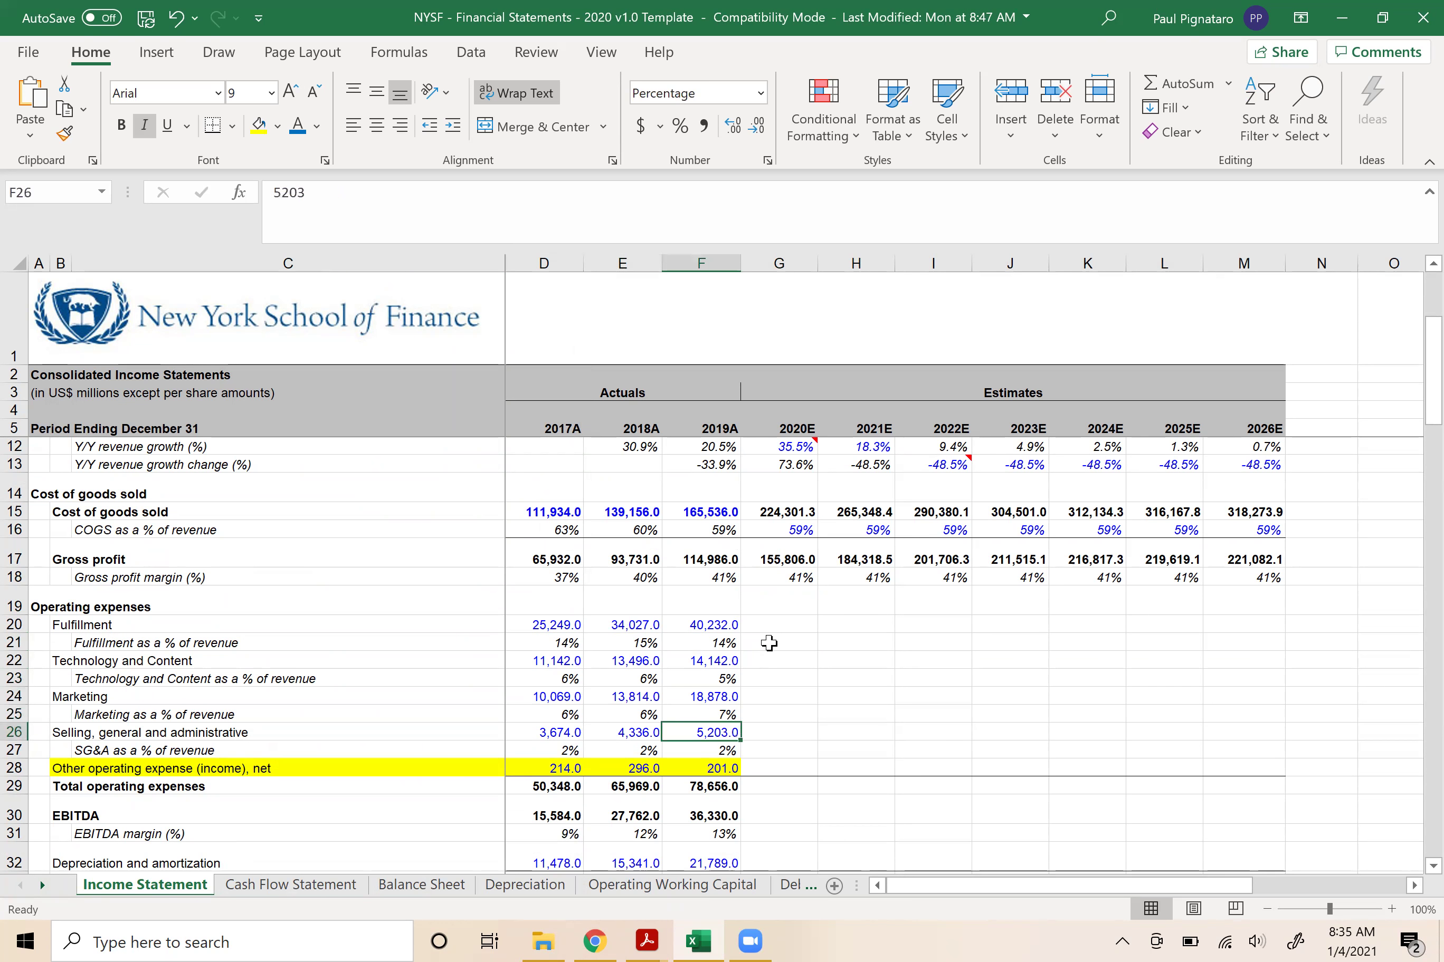
key("Down")
key("Right")
key("Up")
key("Up")
key("Up")
key("Up")
key("Up")
key("Up")
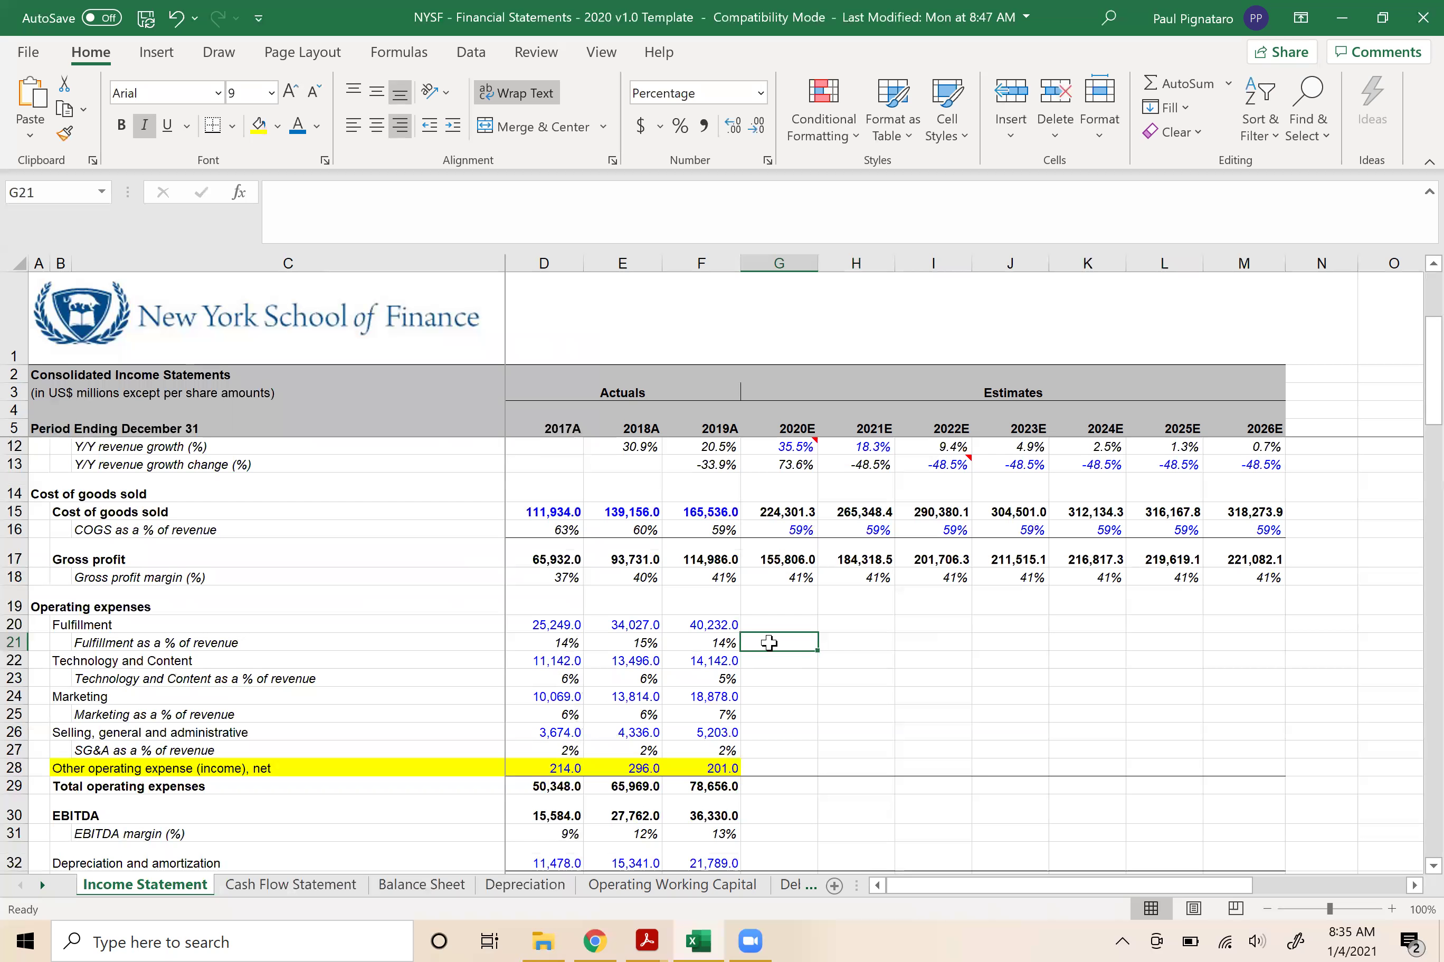
- Set the 2020E fulfillment percentage of revenue in G21 to the 2019A percentage with =F21
type("=")
key("Left")
key("Return")
- Calculate the 2020E fulfillment expense in G20 with the formula =G21*G11
key("Up")
key("Up")
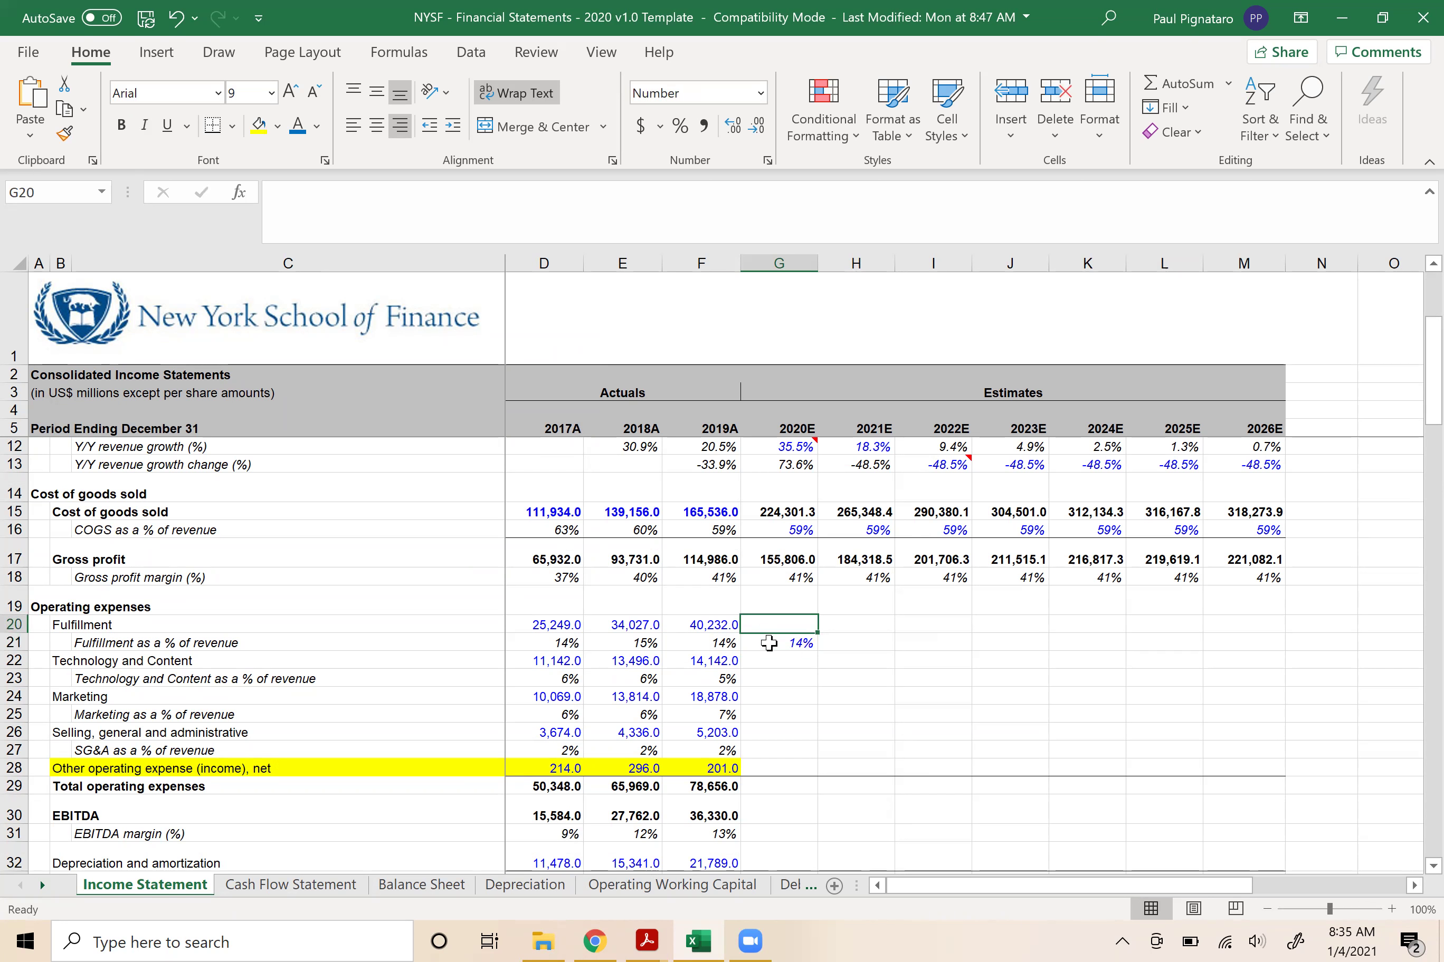
type("=")
key("Down")
type("*")
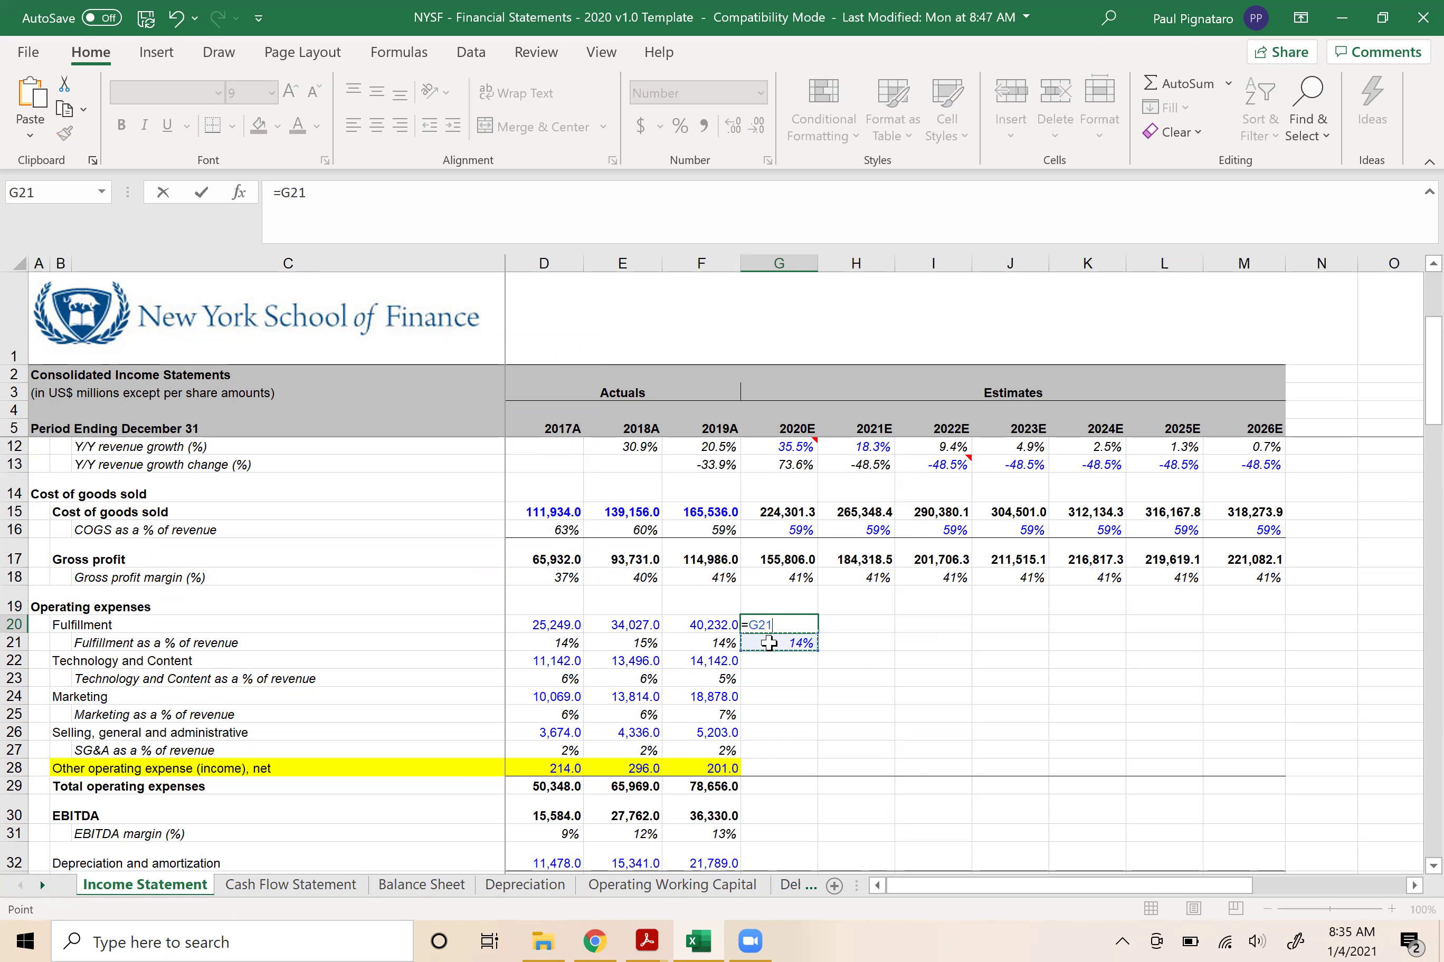
scroll(769, 643, "up", 2)
key("Up")
key("Up")
key("Up")
key("Up")
key("Up")
key("Up")
key("Up")
key("Up")
key("Up")
key("Return")
key("Up")
key("Down")
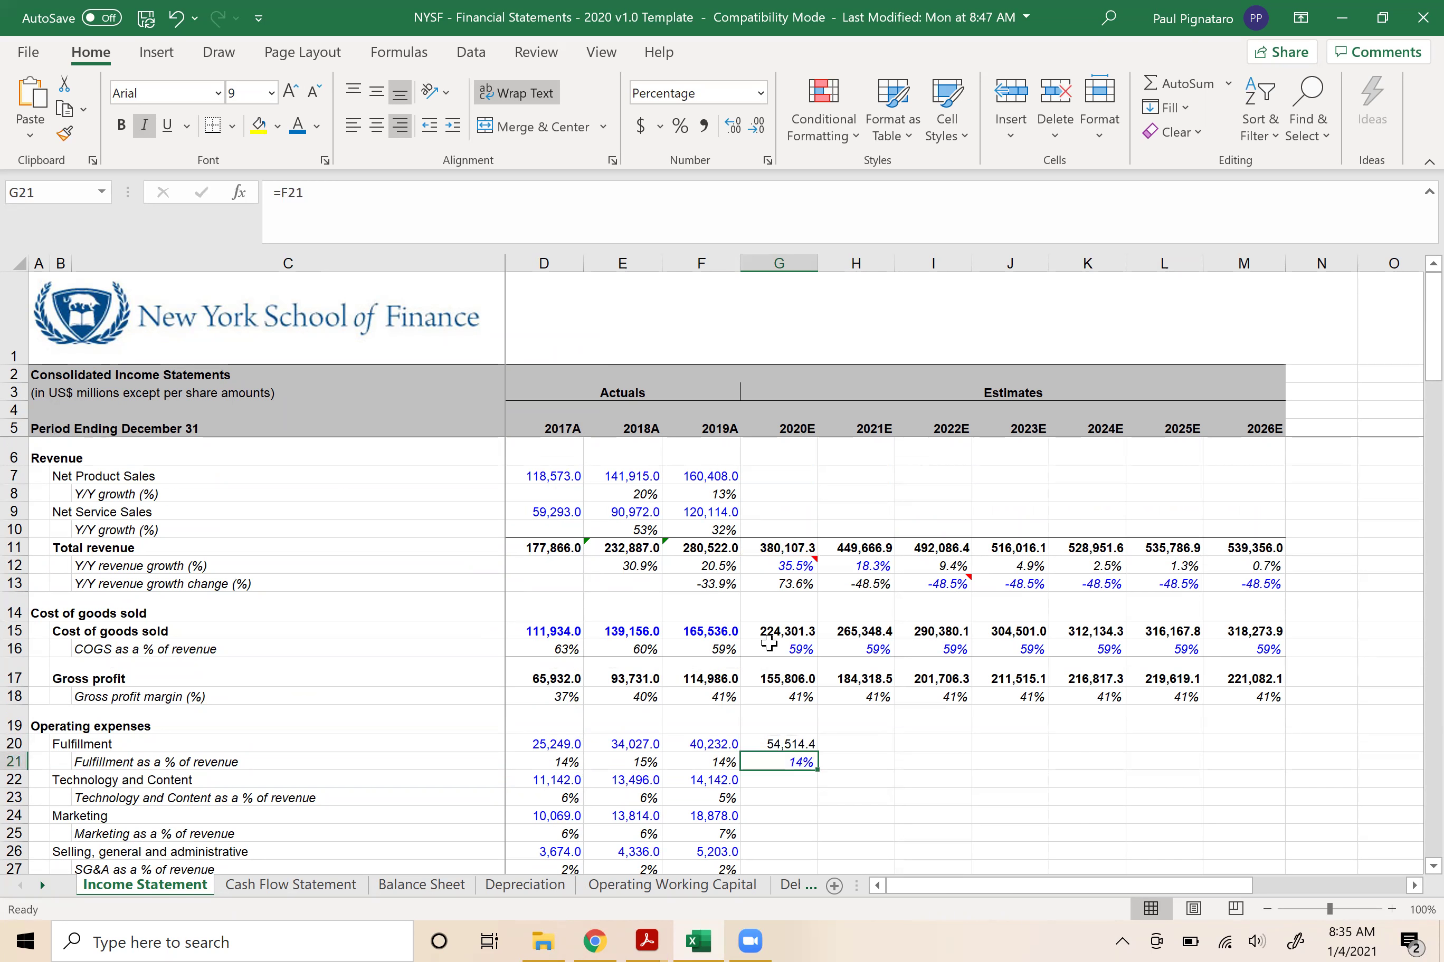
- Set the 2020E technology and content percentage of revenue in G23 to the 2019A percentage with =F23
key("Down")
key("Down")
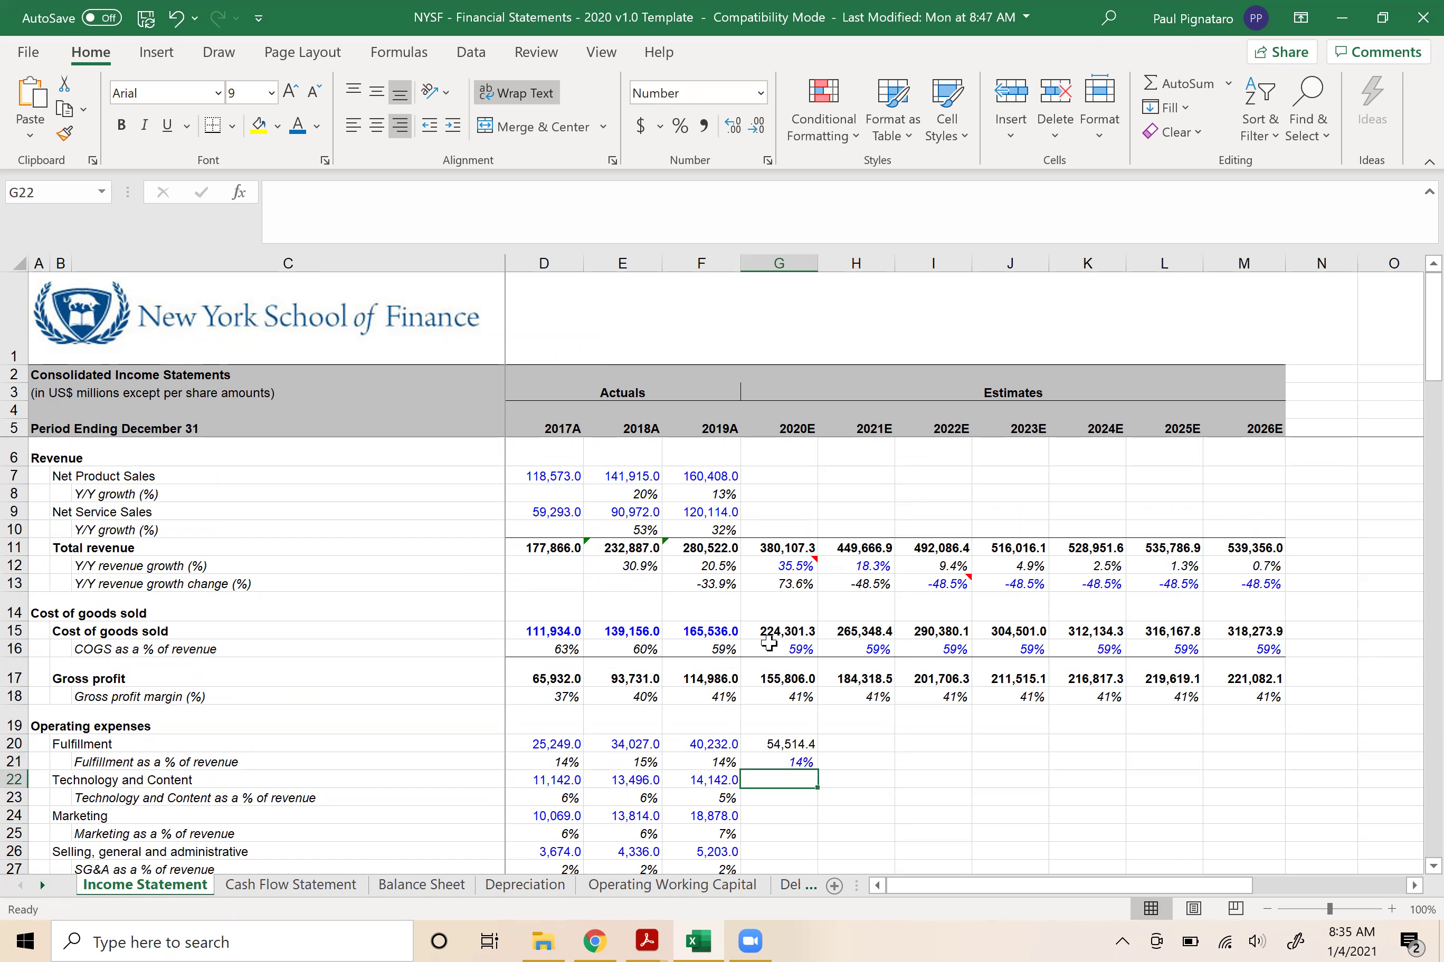
scroll(769, 644, "down", 3)
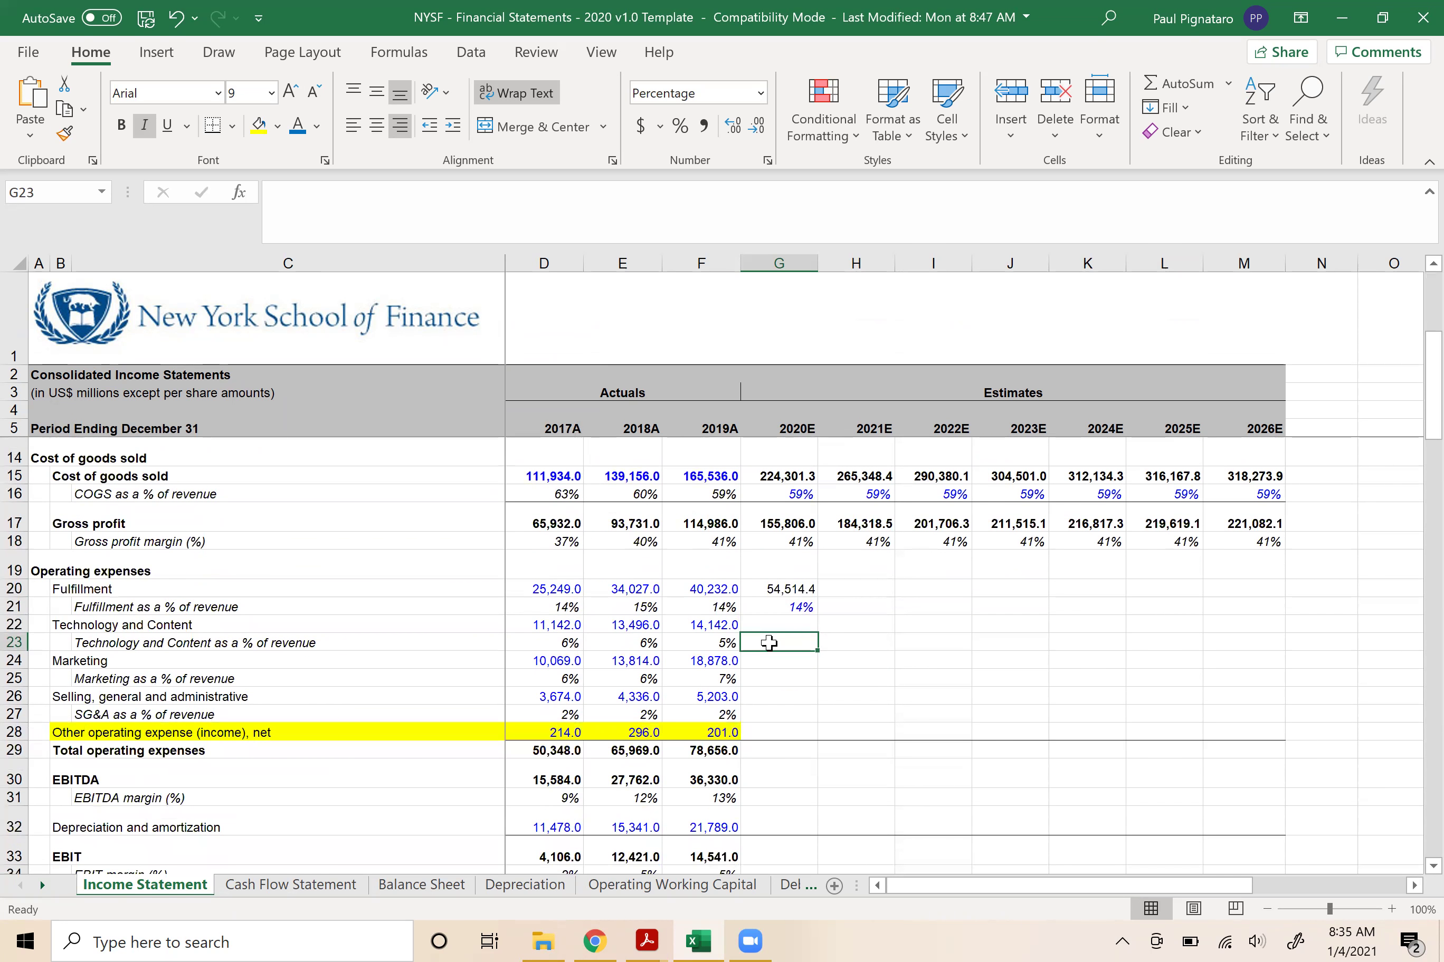
type("=")
key("Left")
key("Return")
- Calculate the 2020E technology and content expense in G22 with the formula =G23*G11
key("Up")
key("Up")
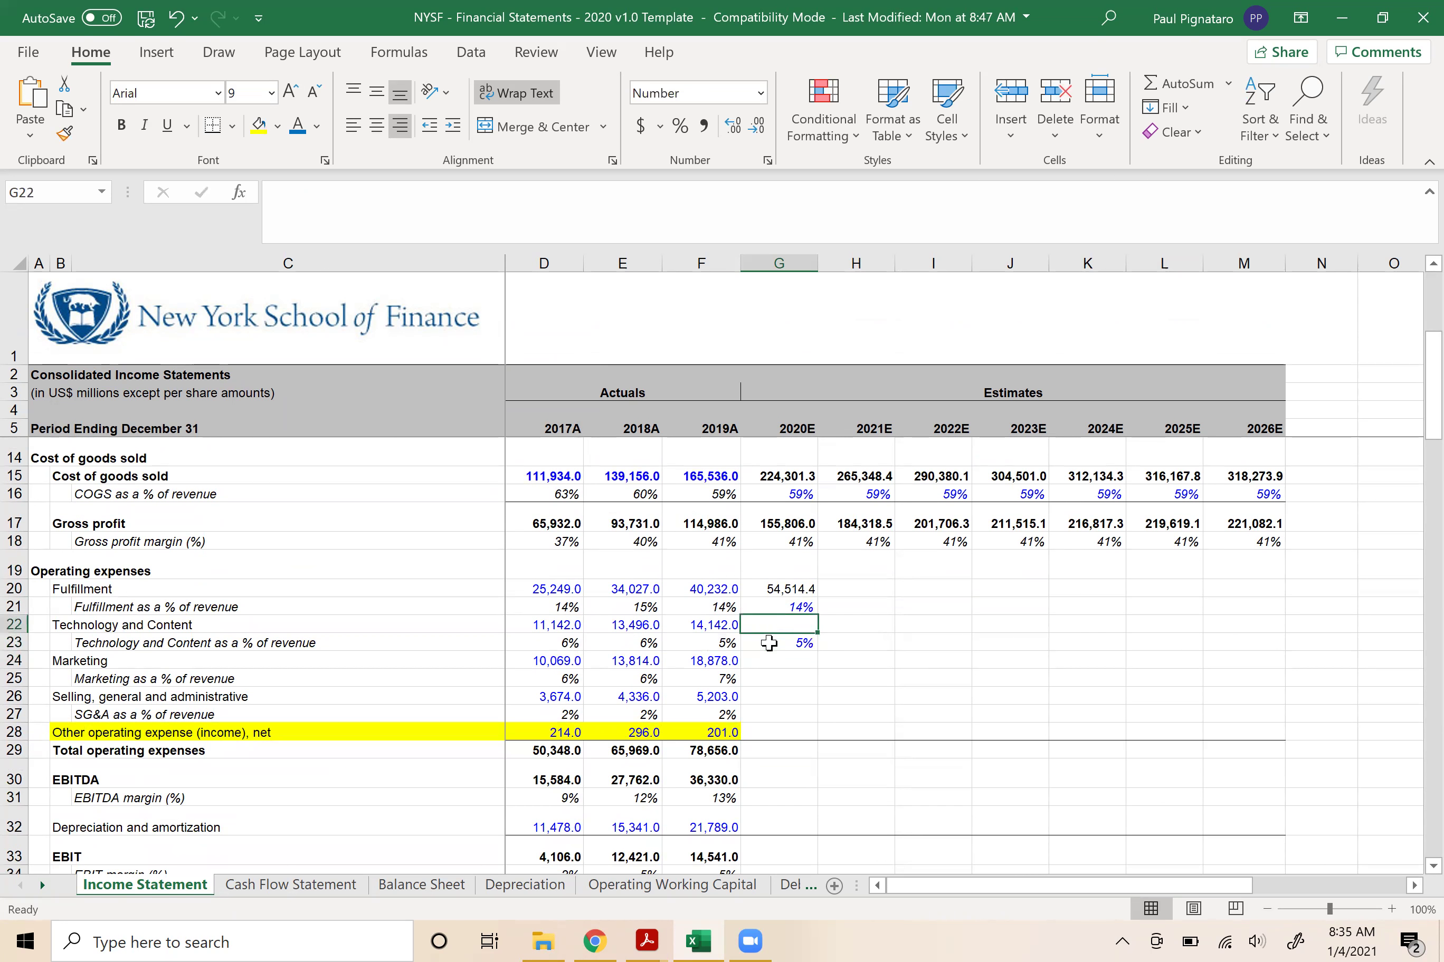
type("=")
key("Down")
type("*")
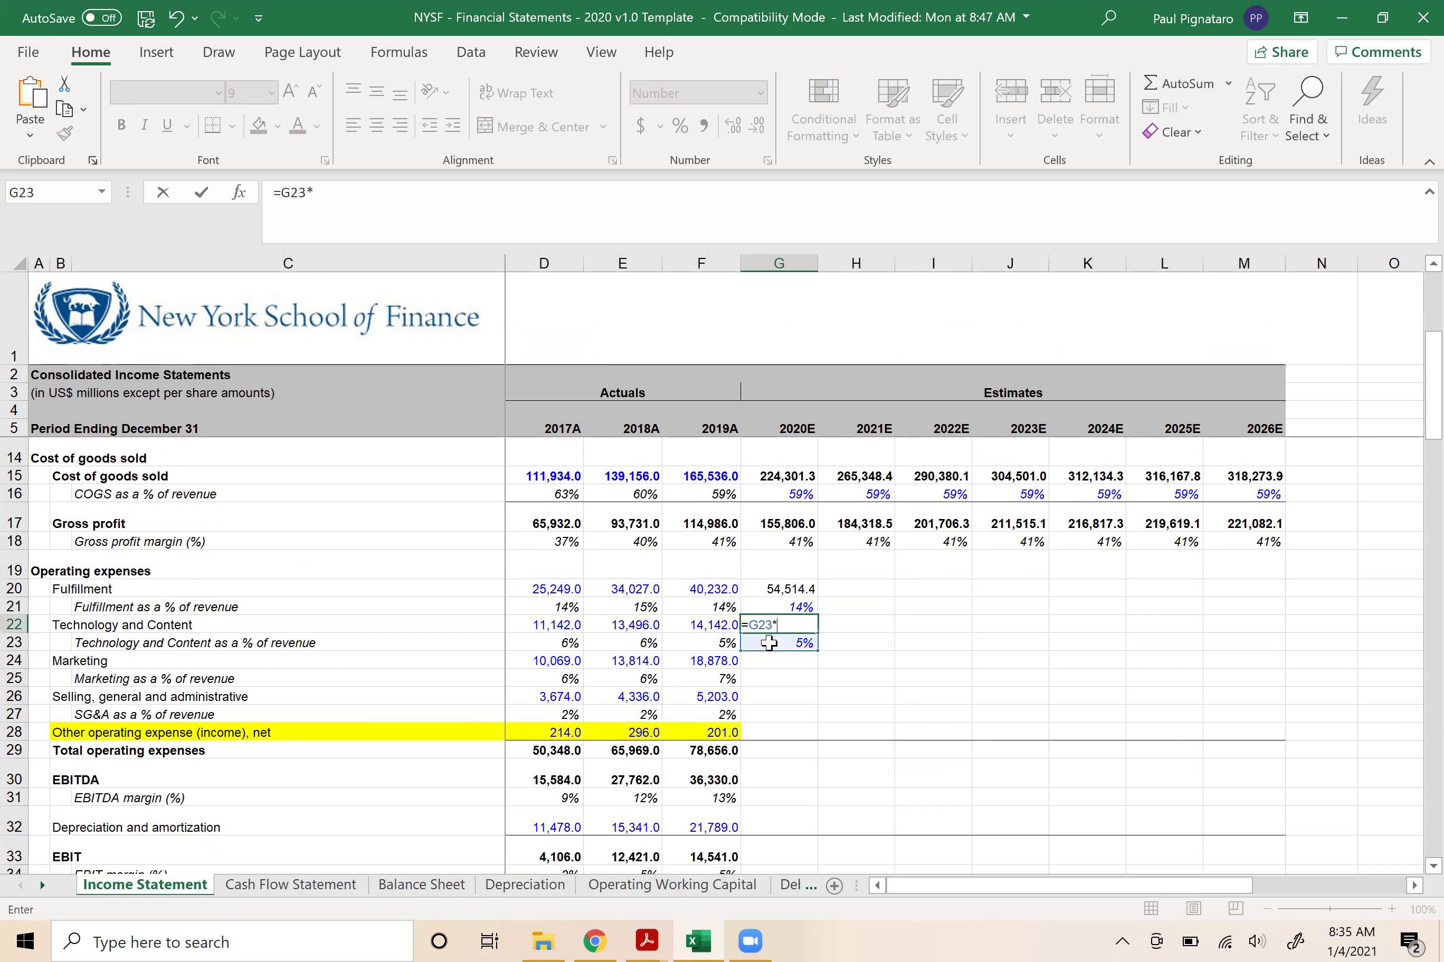
scroll(769, 642, "up", 1)
scroll(769, 643, "up", 1)
key("Up")
key("Up")
key("Up")
key("Up")
key("Up")
key("Up")
key("Up")
key("Up")
key("Up")
key("Up")
key("Up")
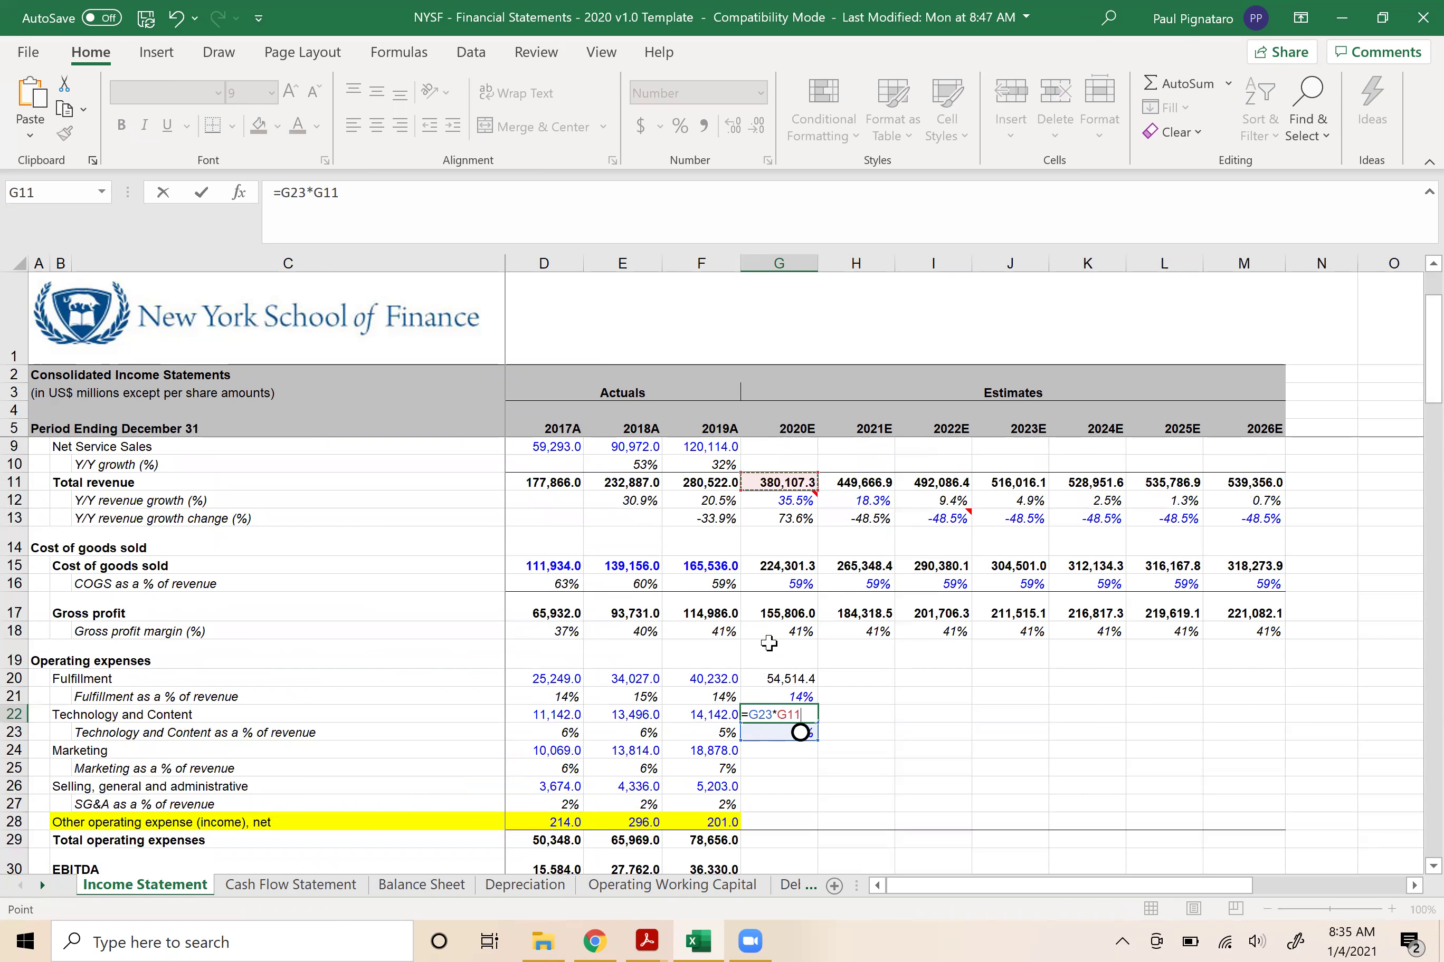
key("Return")
- Set the 2020E marketing percentage of revenue in G25 to the 2019A percentage with =F25
key("Down")
key("Down")
type("=")
key("Left")
key("Return")
- Calculate the 2020E marketing expense in G24 with the formula =G25*G11
key("Up")
key("Up")
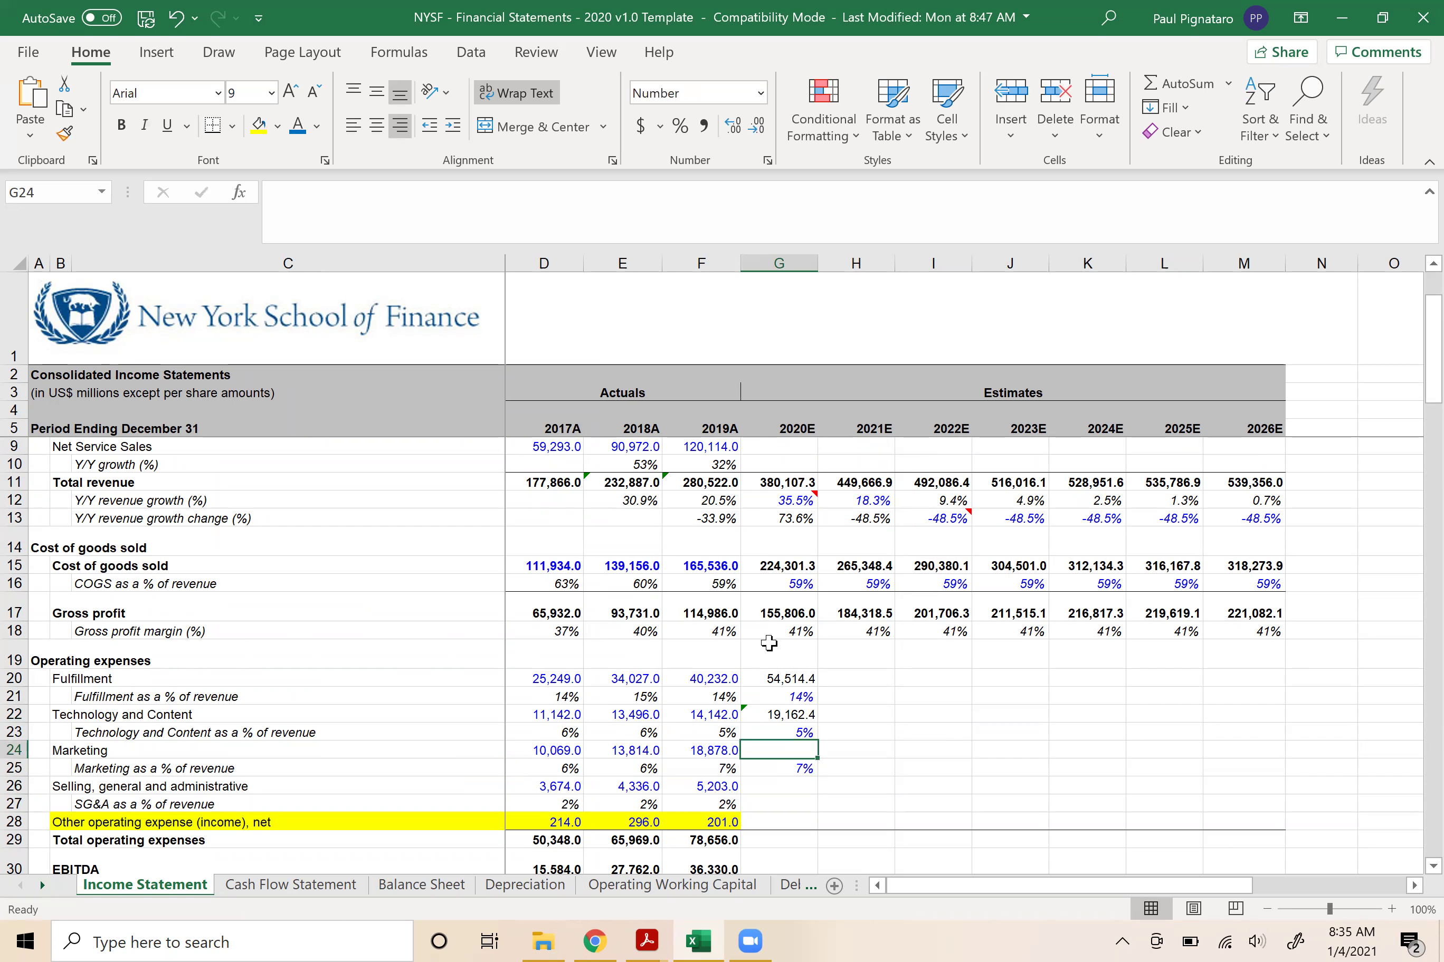
type("=")
key("Down")
type("*")
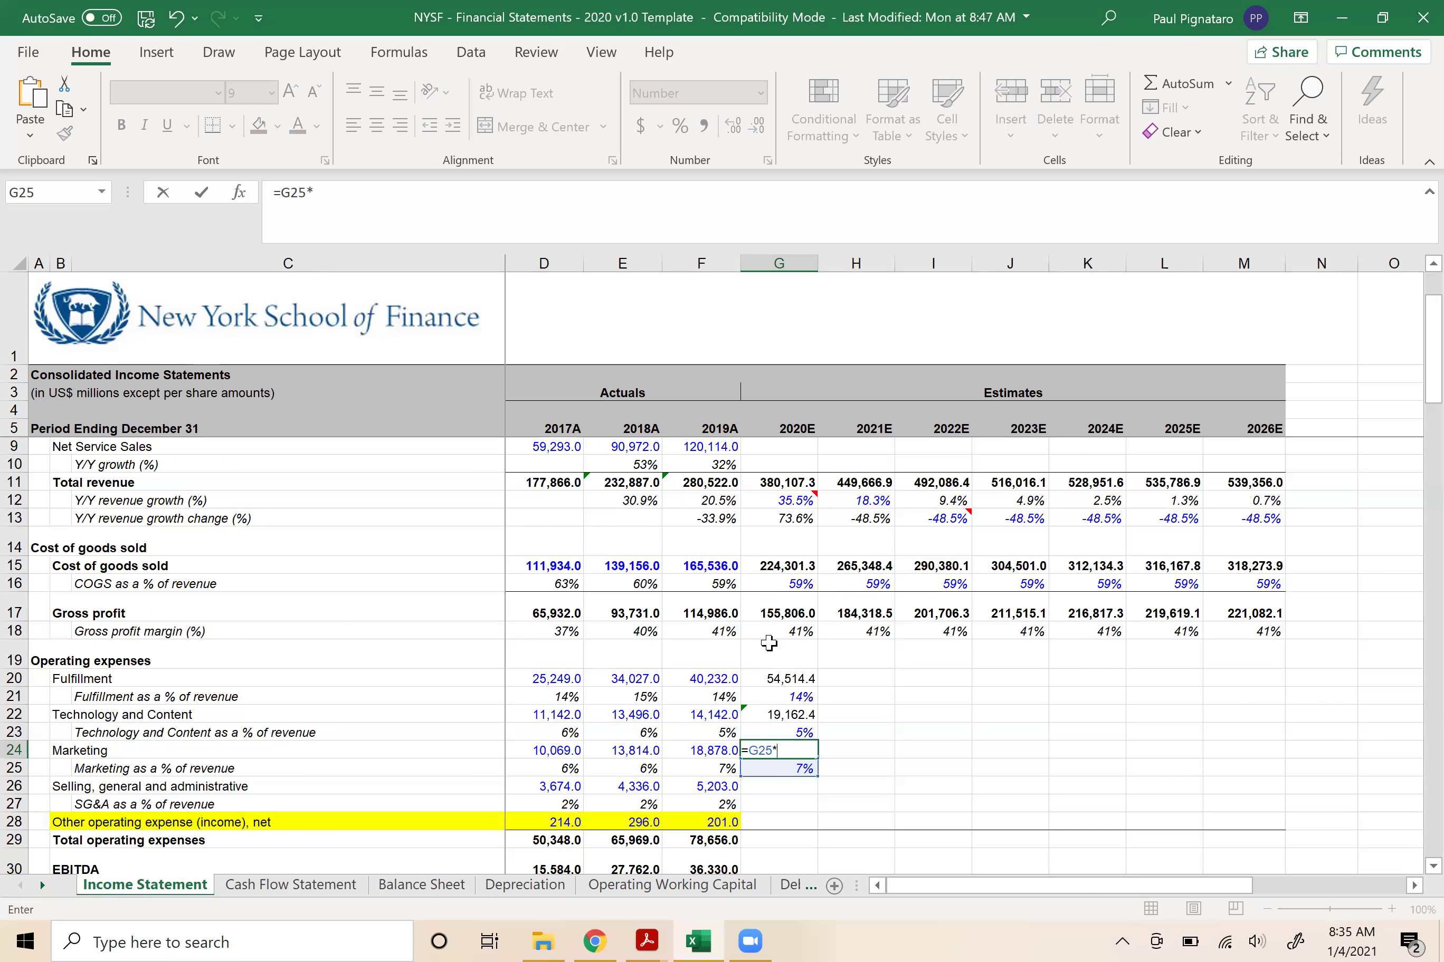
key("Up")
key("Up")
key("Up")
key("Up")
key("Up")
key("Up")
key("Up")
key("Up")
key("Up")
key("Up")
key("Up")
key("Up")
key("Up")
key("Up")
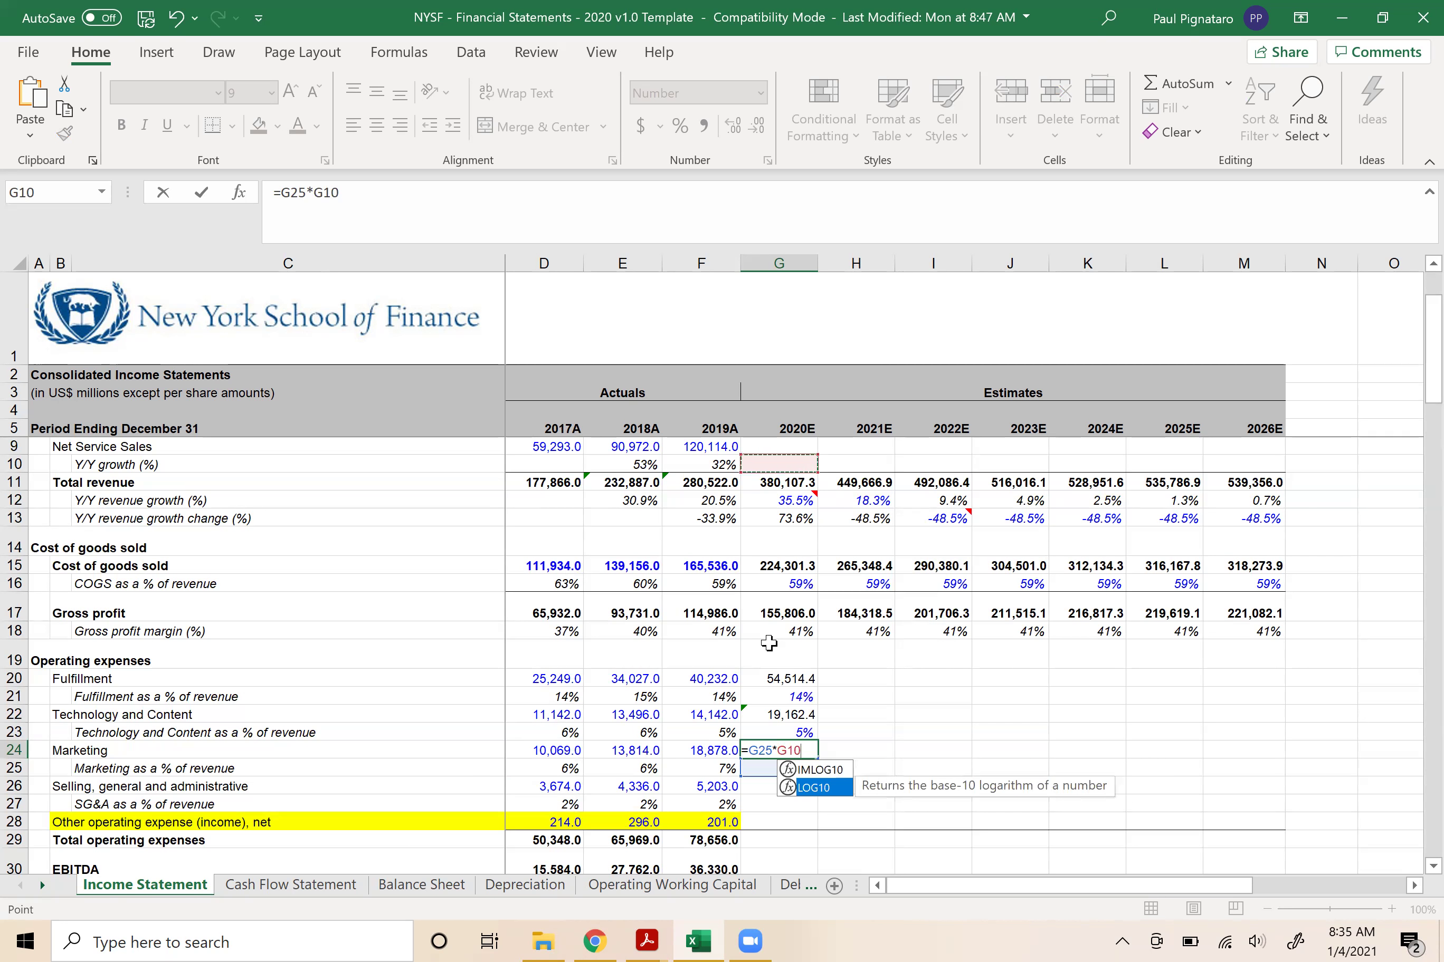
left_click(768, 482)
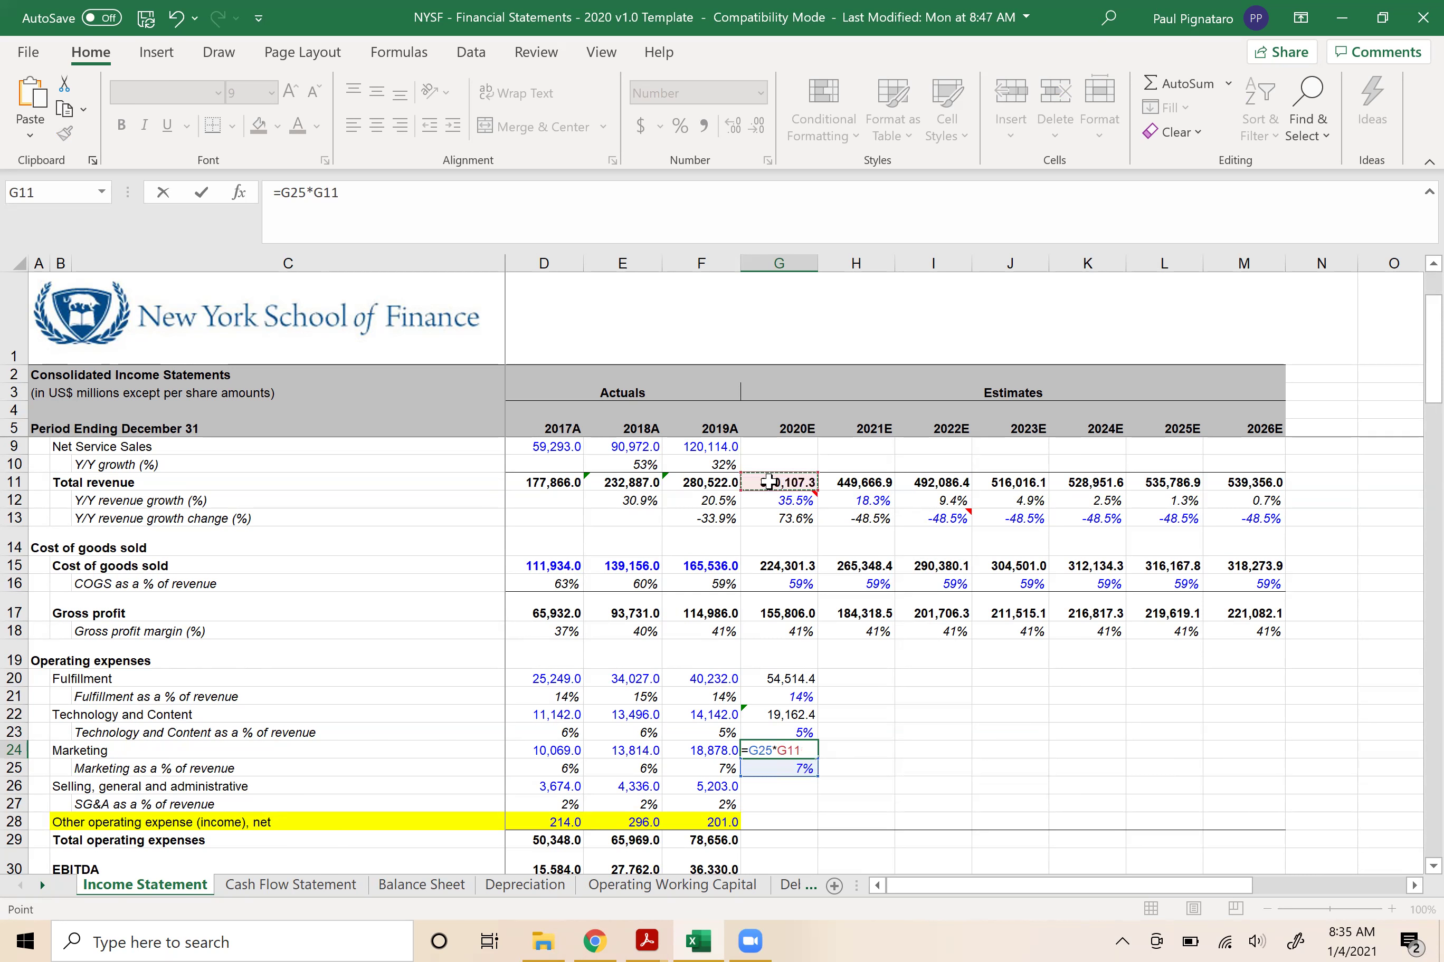
key("Return")
- Set the 2020E SG&A percentage of revenue in G27 to the 2019A percentage with =F27
key("Down")
key("Down")
type("=")
key("Left")
key("Return")
- Calculate the 2020E selling, general and administrative expense in G26 with the formula =G27*G11
key("Up")
key("Up")
type("=")
key("Down")
type("*")
left_click(768, 482)
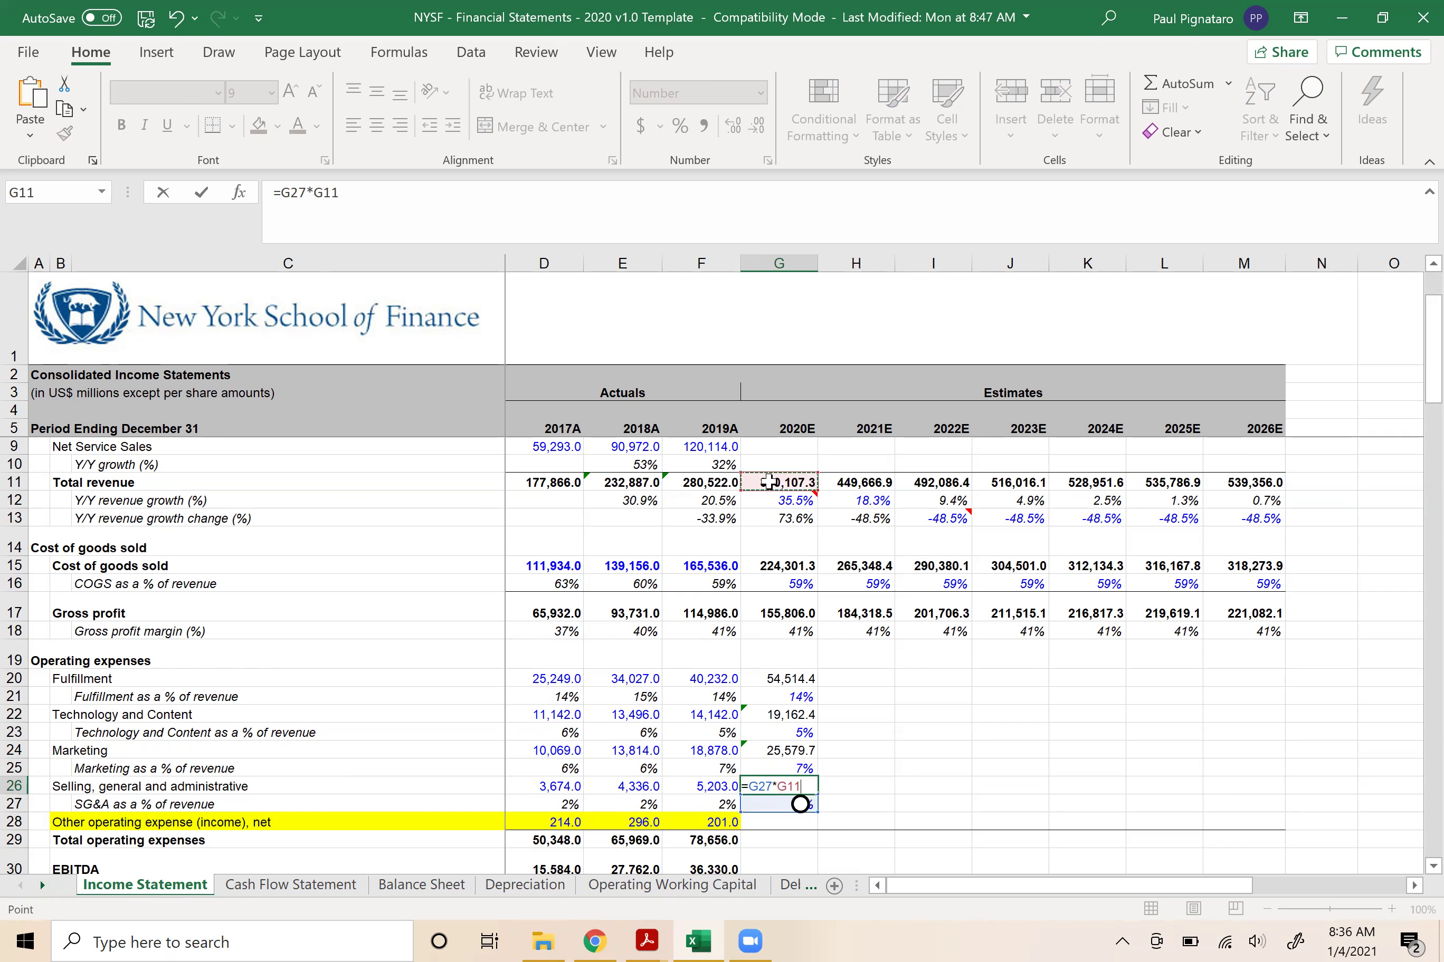
key("Return")
- Copy the 2020E operating expense formulas in G20:G27 across through 2026E in column M
key("shift+Up")
key("shift+Up")
key("shift+Up")
key("shift+Up")
key("shift+Up")
key("shift+Up")
key("shift+Up")
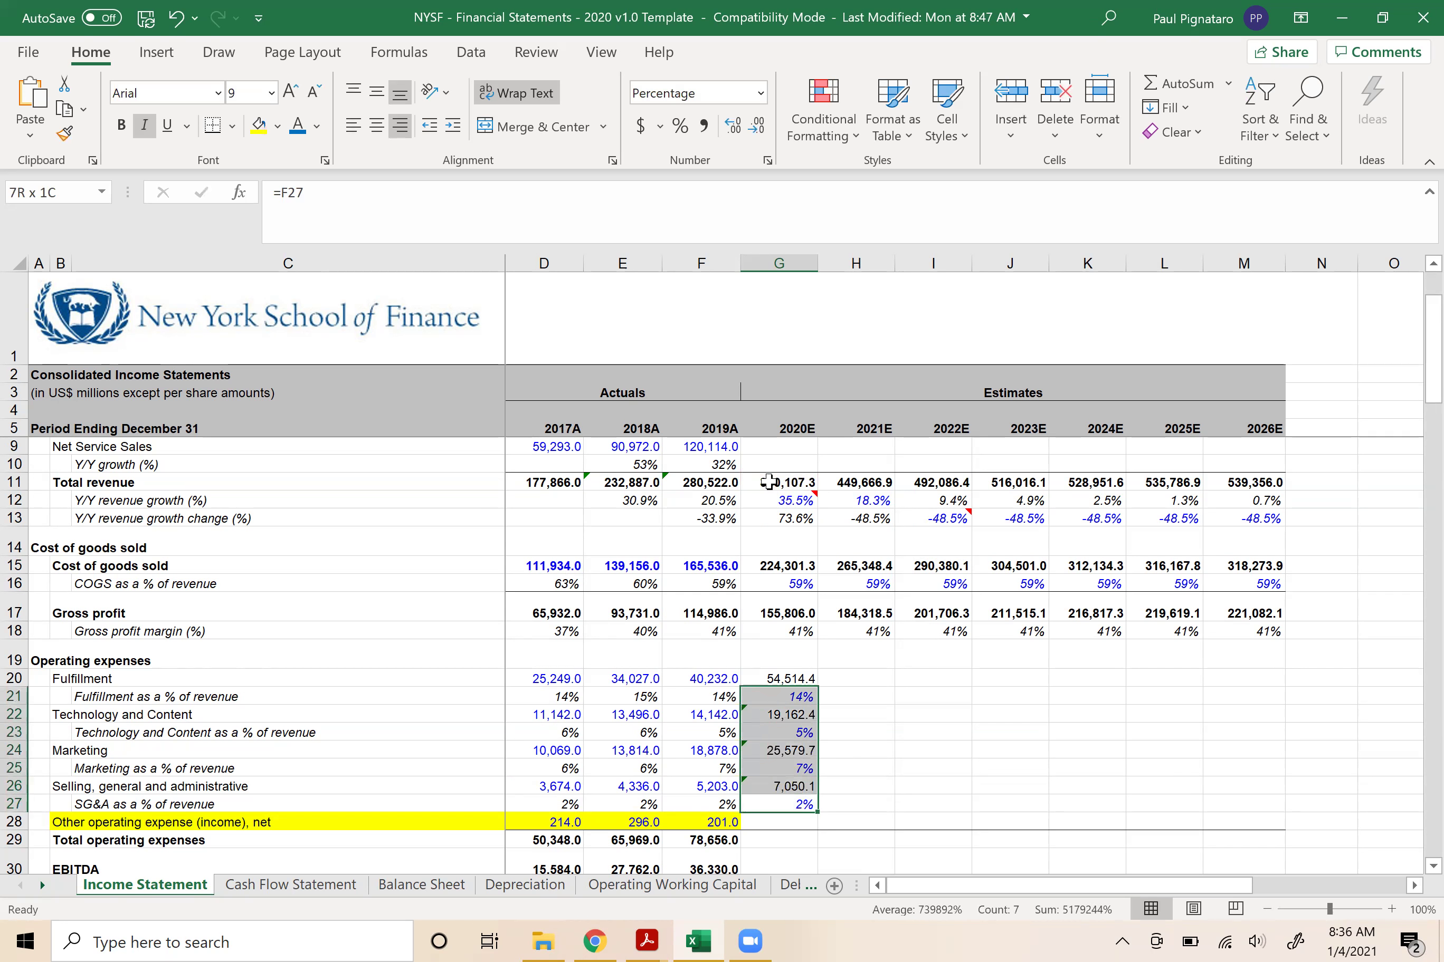
key("shift+Right")
key("shift+Right")
key("shift+Right")
key("shift+Right")
key("shift+Right")
key("shift+Right")
key("ctrl+r")
key("Right")
key("Left")
key("Down")
key("Down")
key("Down")
key("Down")
key("Down")
key("Down")
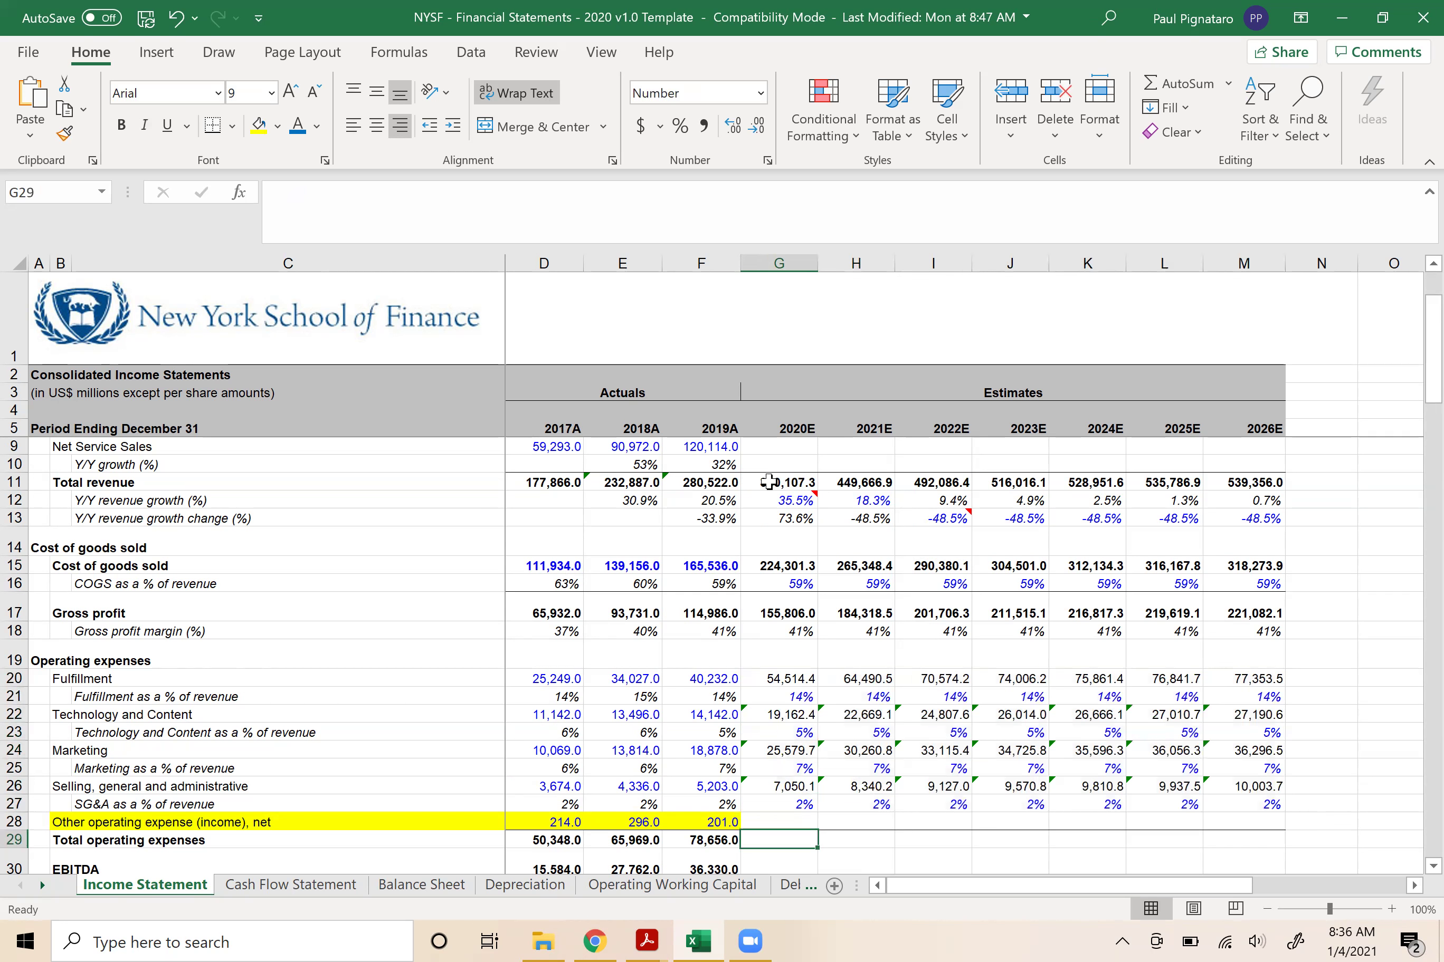
key("Up")
key("Up")
key("Up")
key("Up")
key("Up")
key("Up")
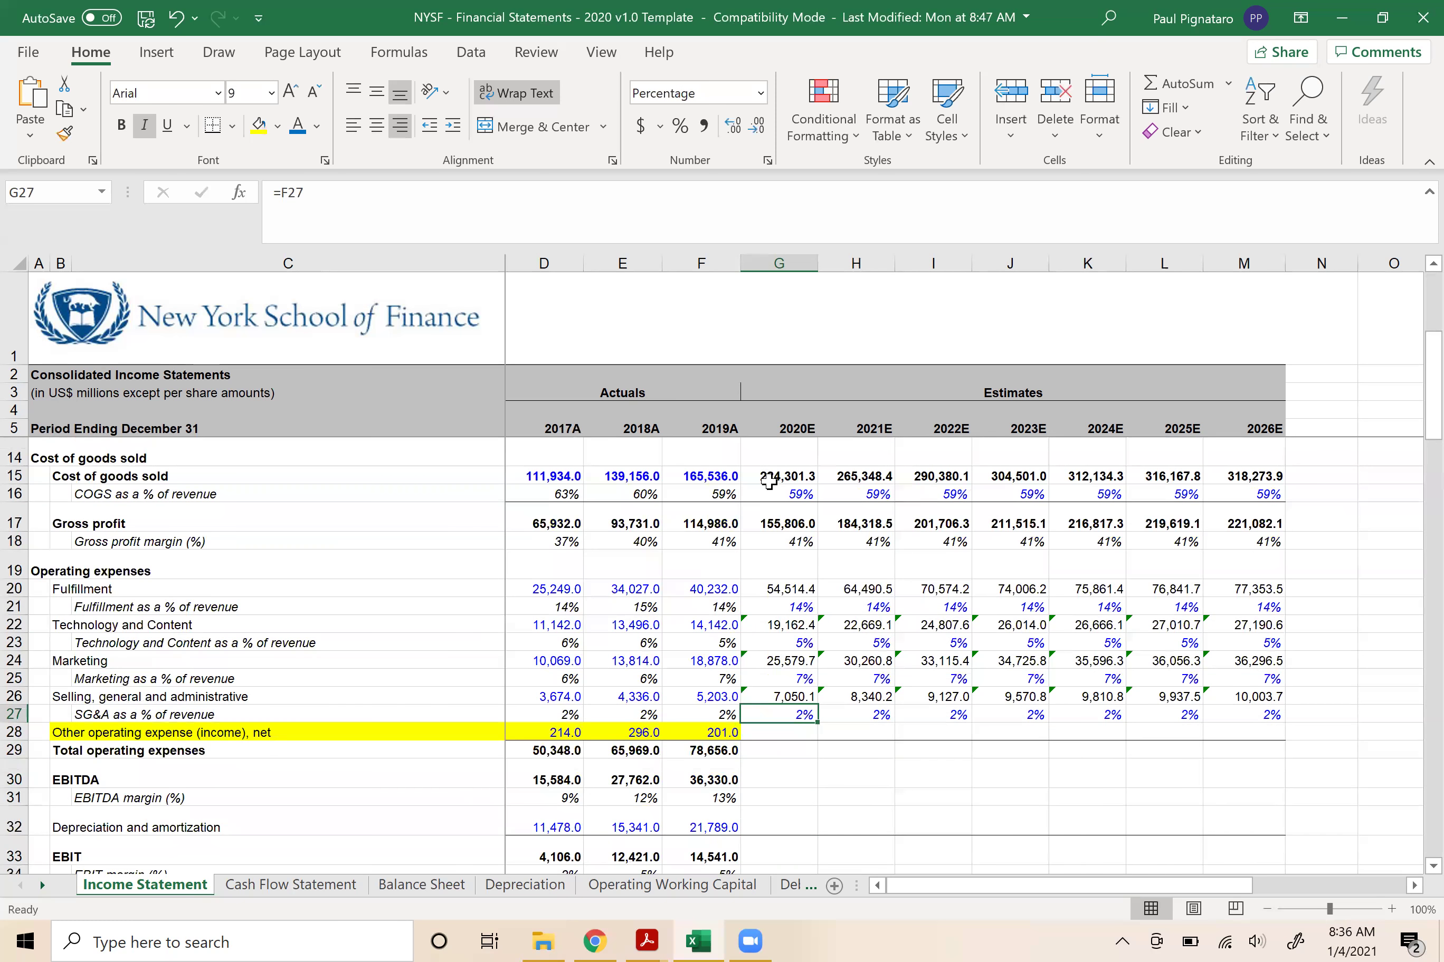
- Compare the historical other operating expense in row 28 with the historical other income in row 35
left_click(701, 731)
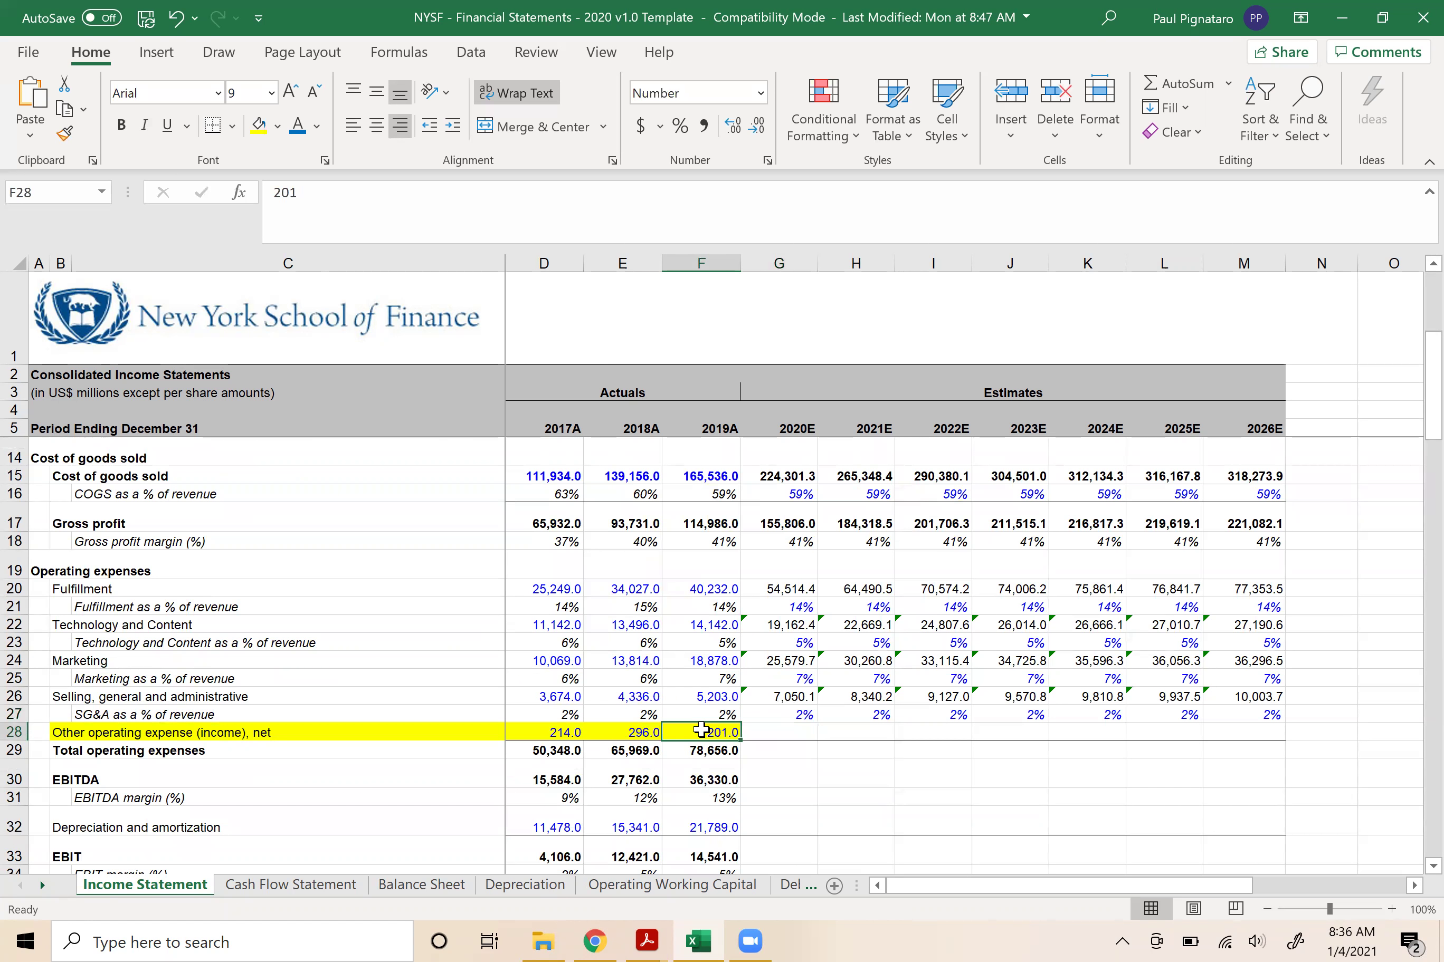
scroll(701, 731, "down", 2)
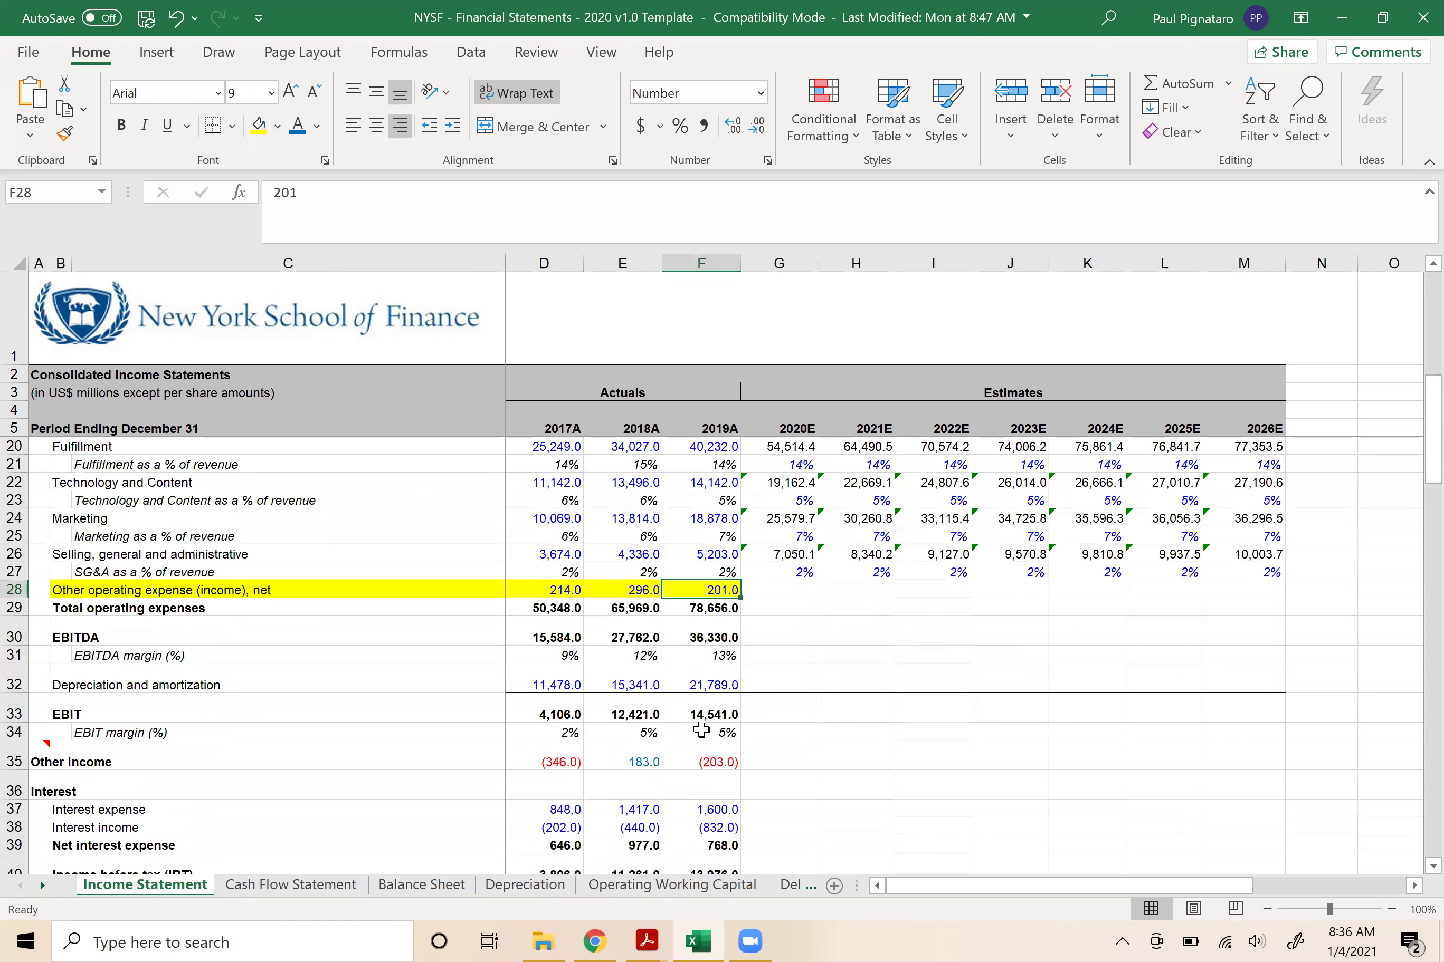
left_click(537, 756)
key("Right")
key("Right")
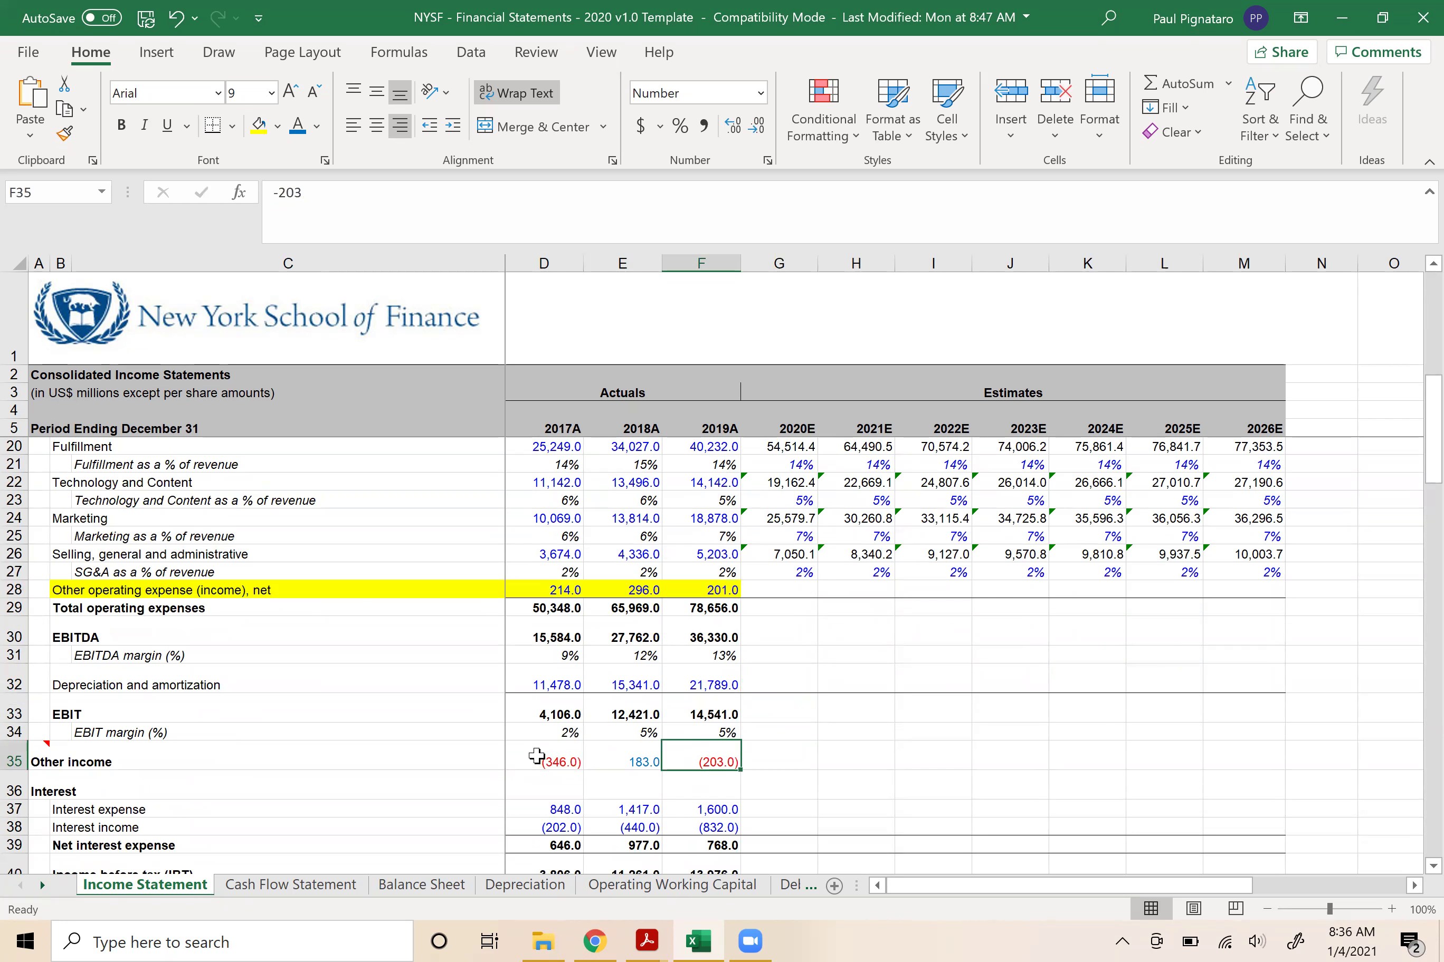
key("Left")
key("Down")
left_click(776, 591)
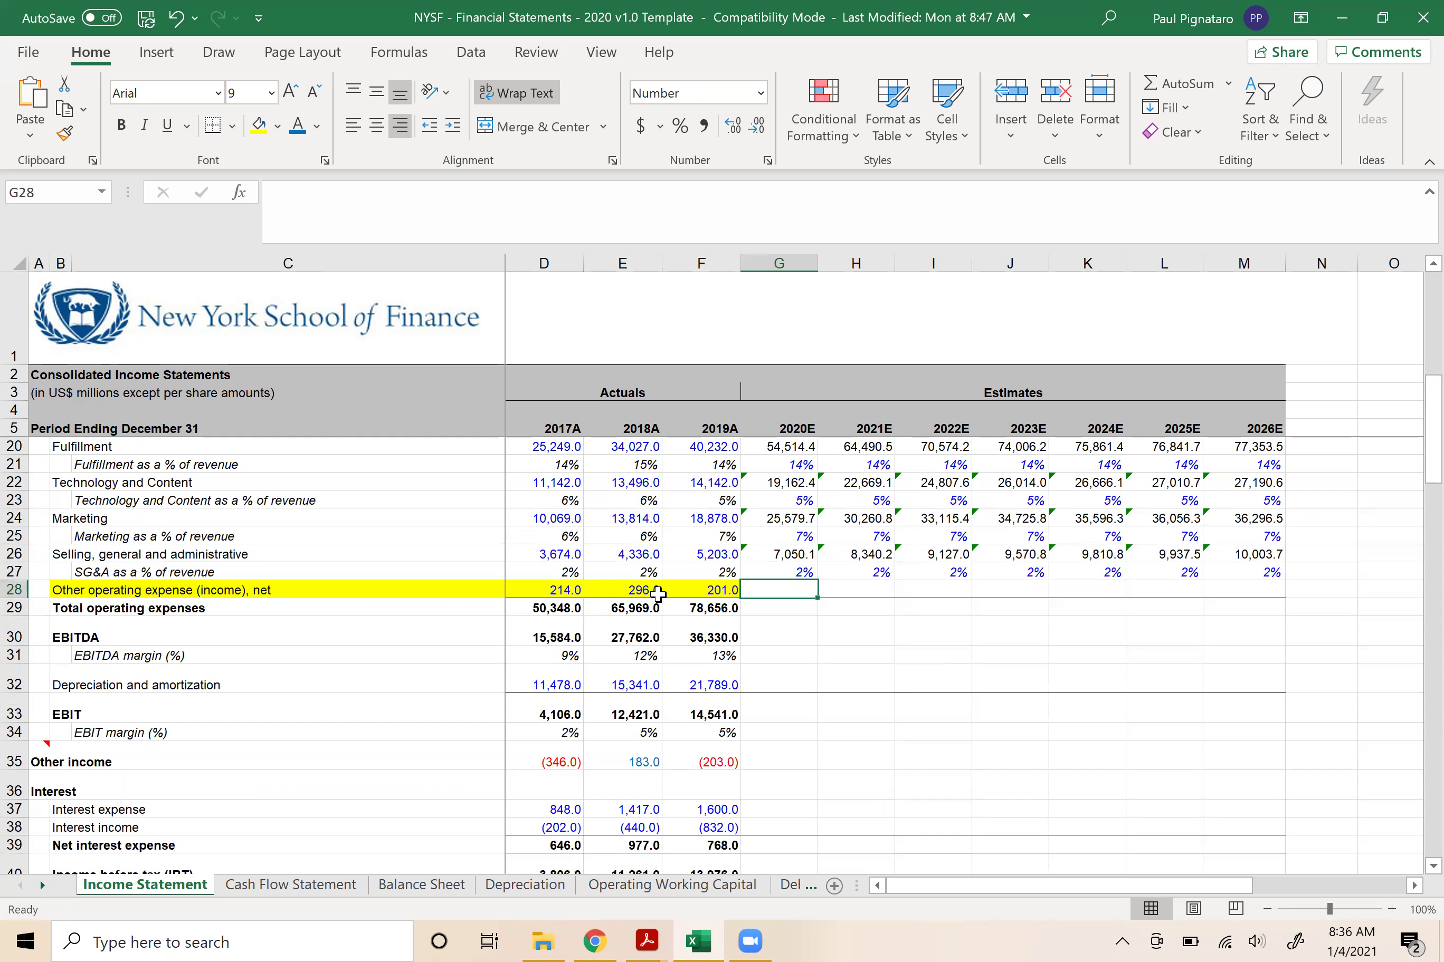
- Examine the other operating expense for each year from 2017A to 2019A against the revenue projections
left_click(565, 589)
left_click(638, 593)
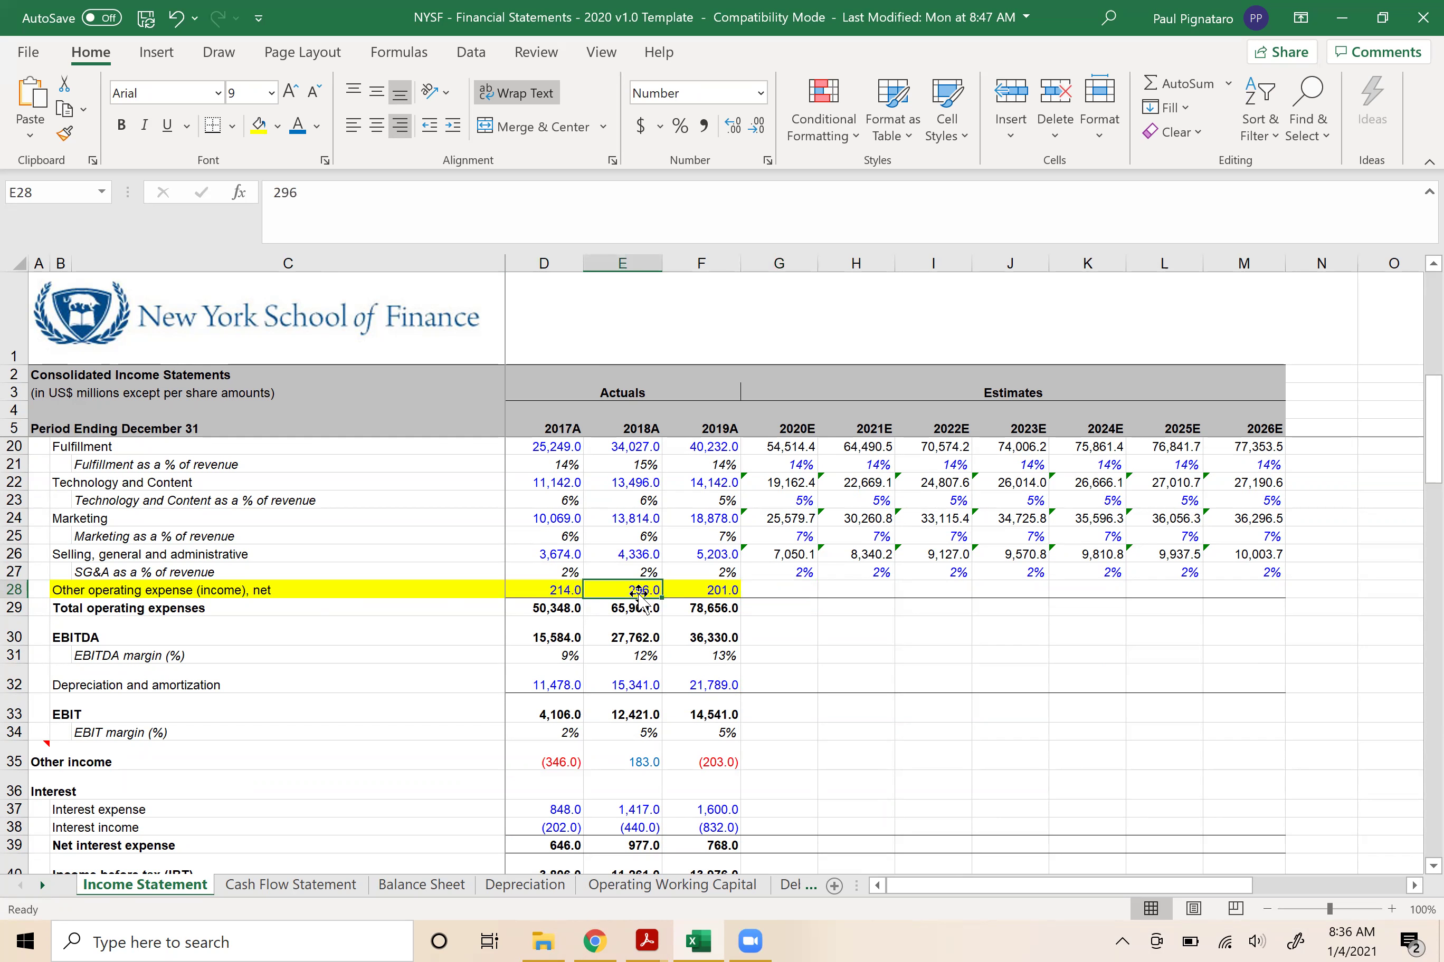
left_click(707, 588)
left_click(703, 591)
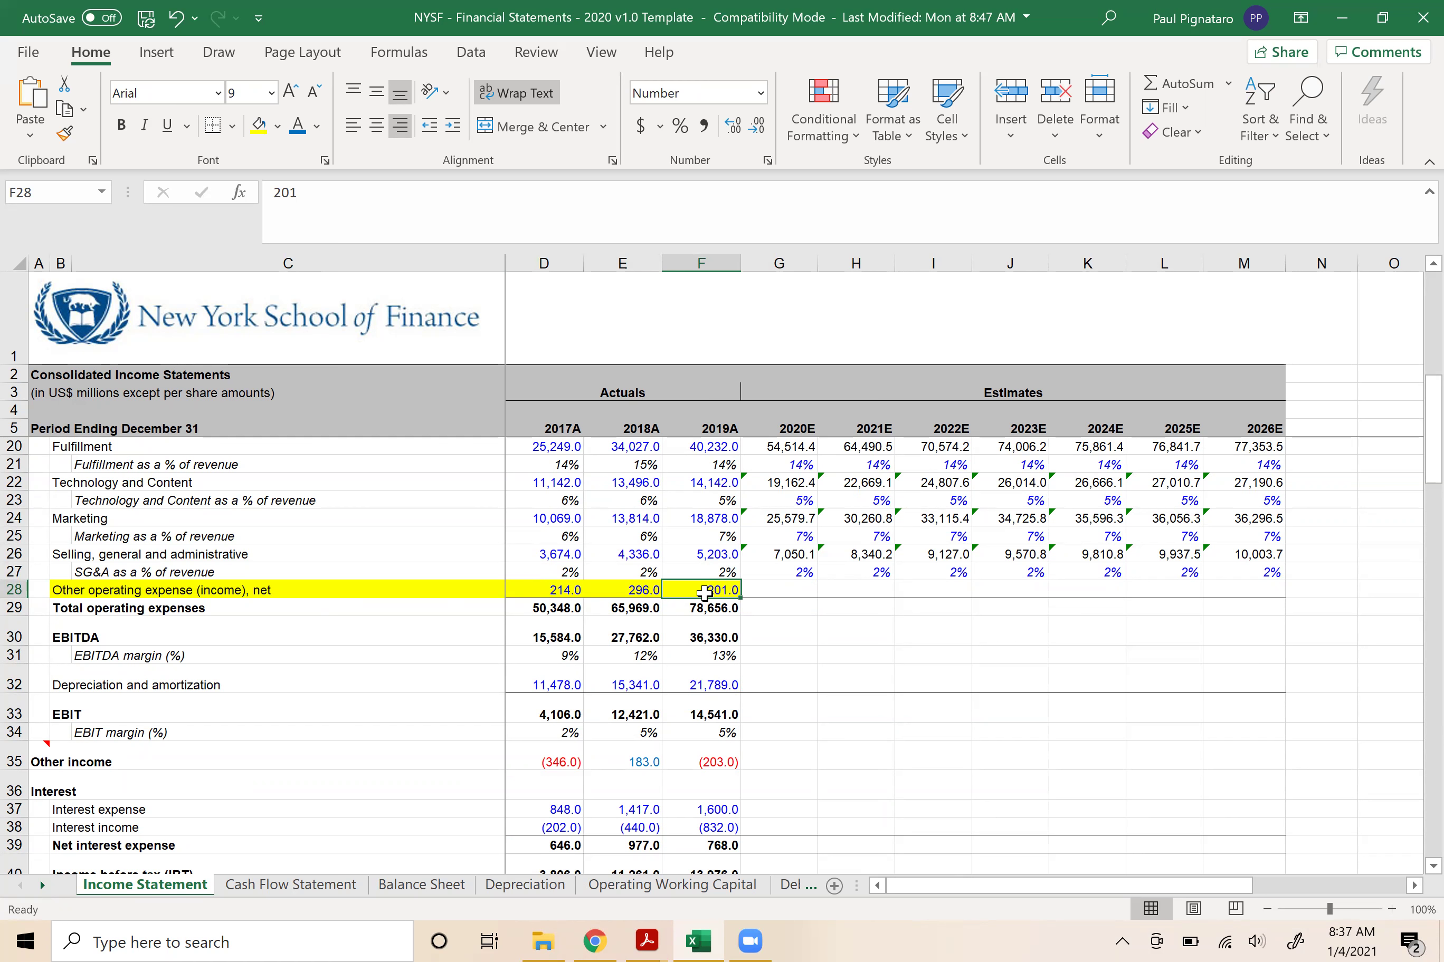
scroll(703, 593, "up", 5)
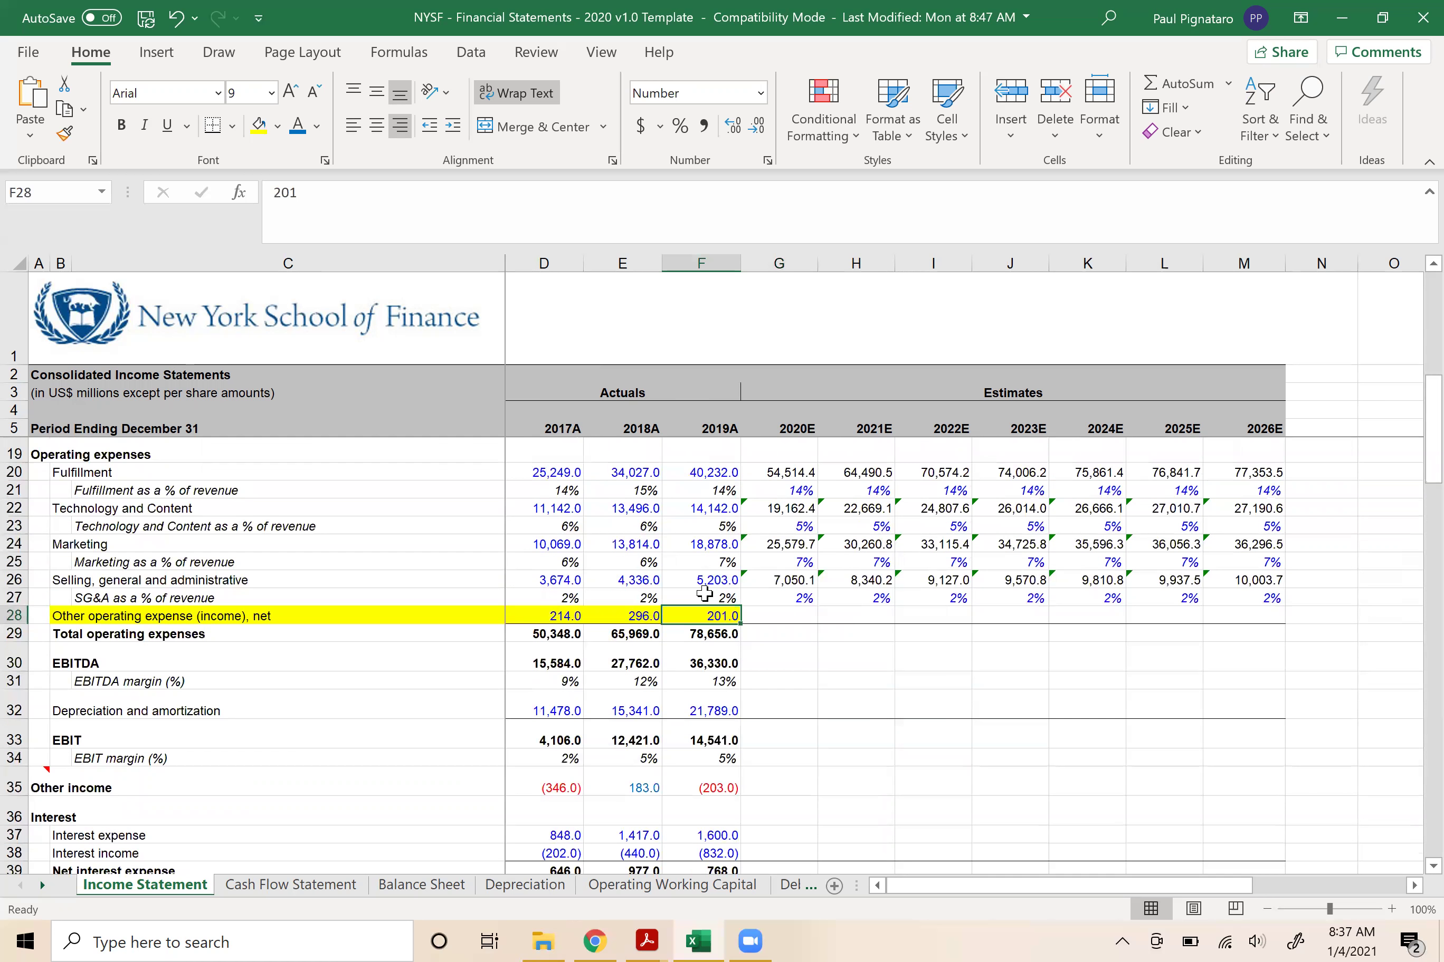
mouse_move(765, 559)
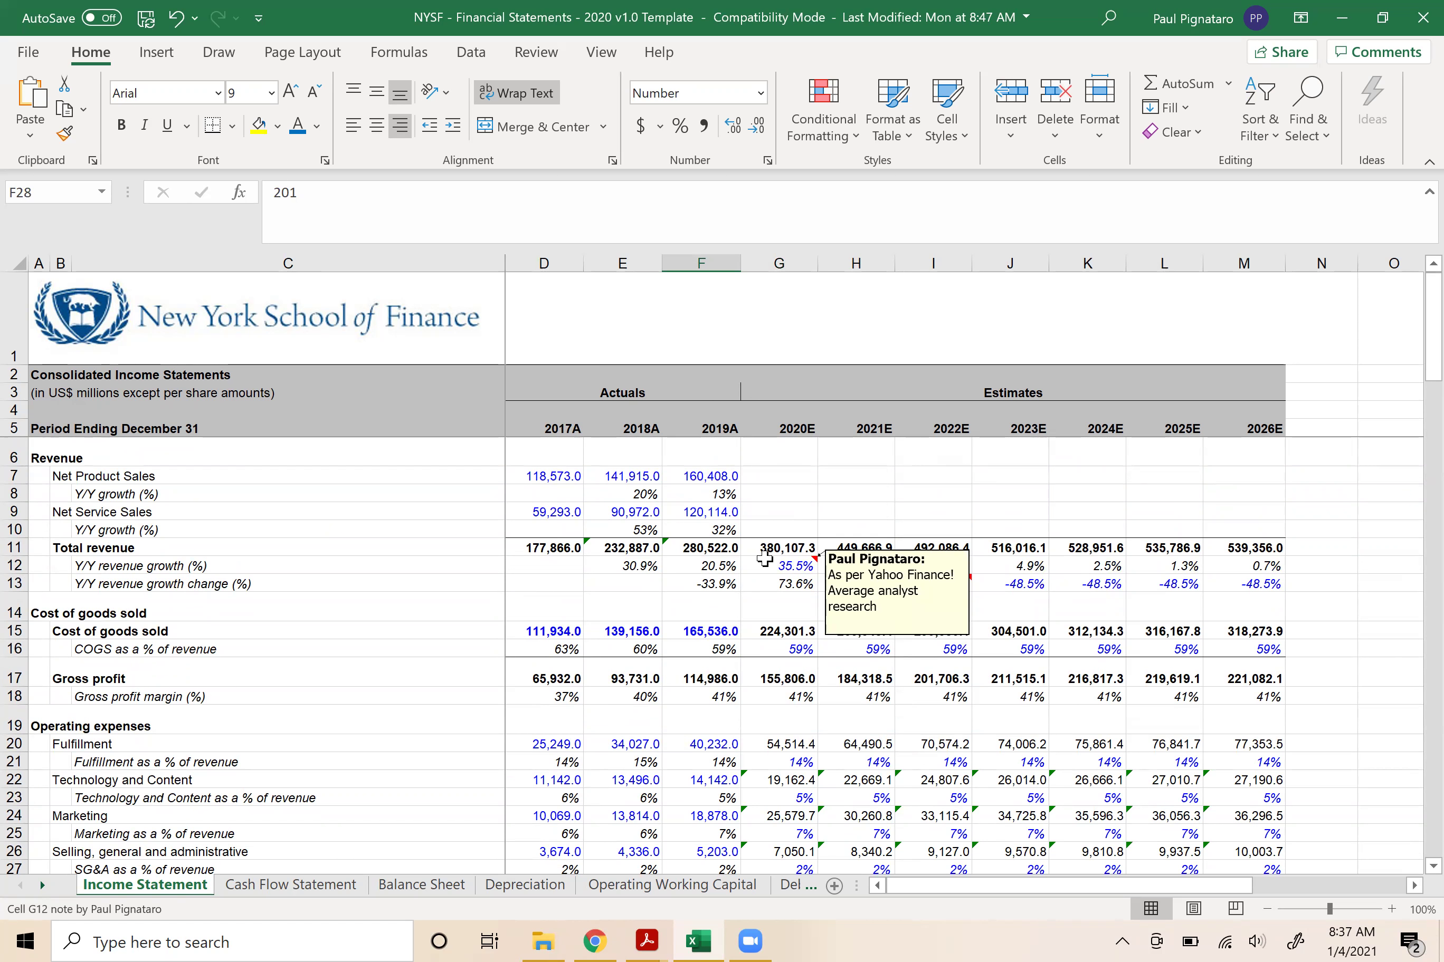
scroll(764, 558, "down", 4)
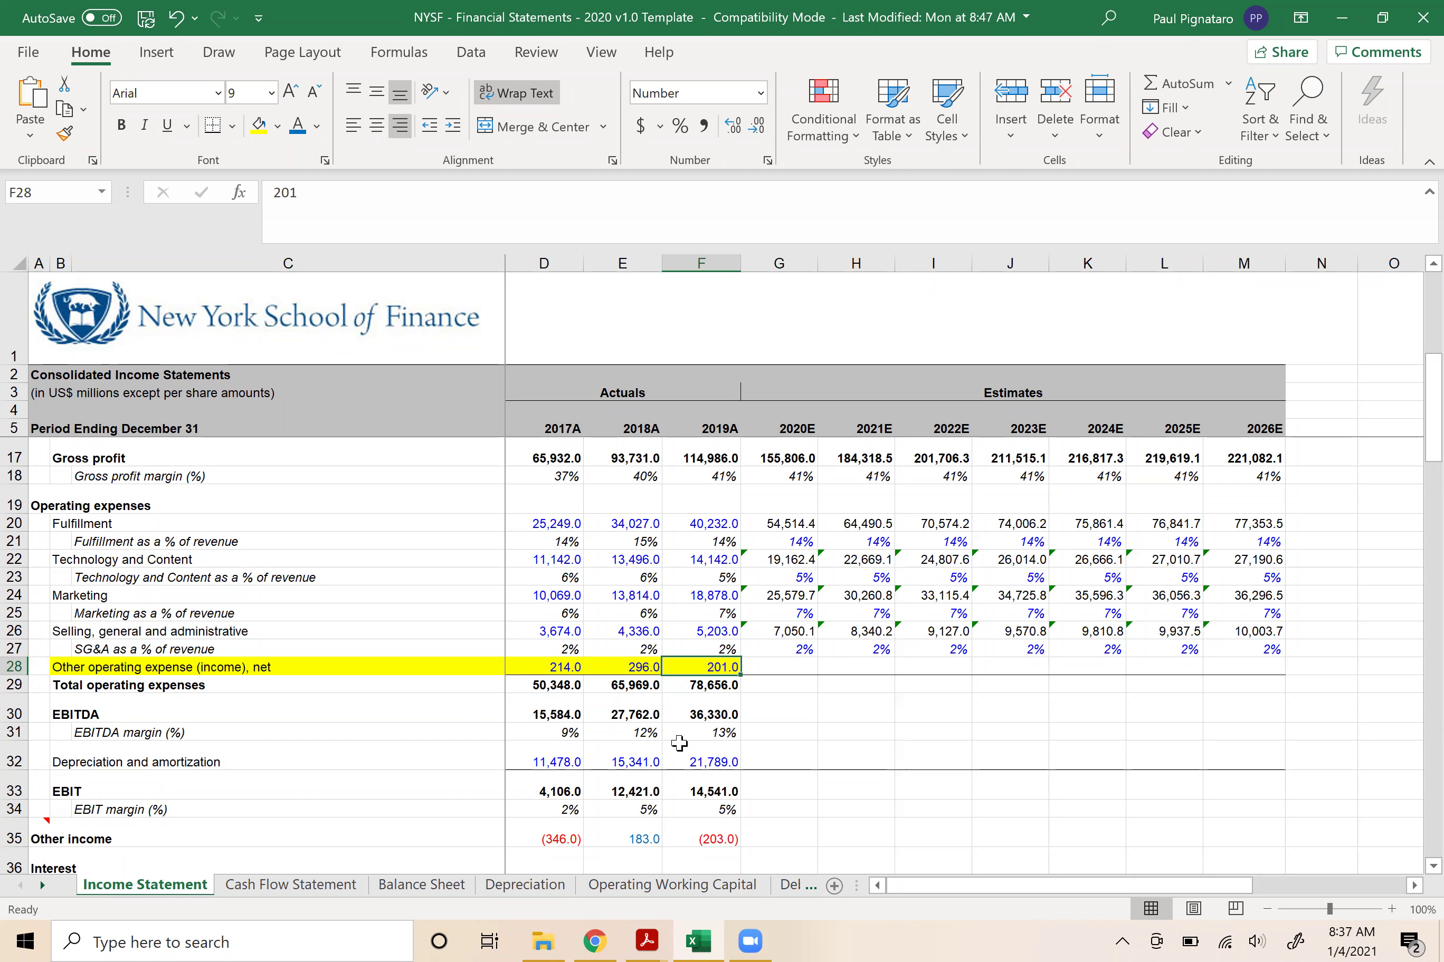
- Go through the other operating expense in D28:F28 year by year to judge its trend
key("Left")
key("Left")
key("Right")
key("Right")
key("Right")
key("Left")
key("Left")
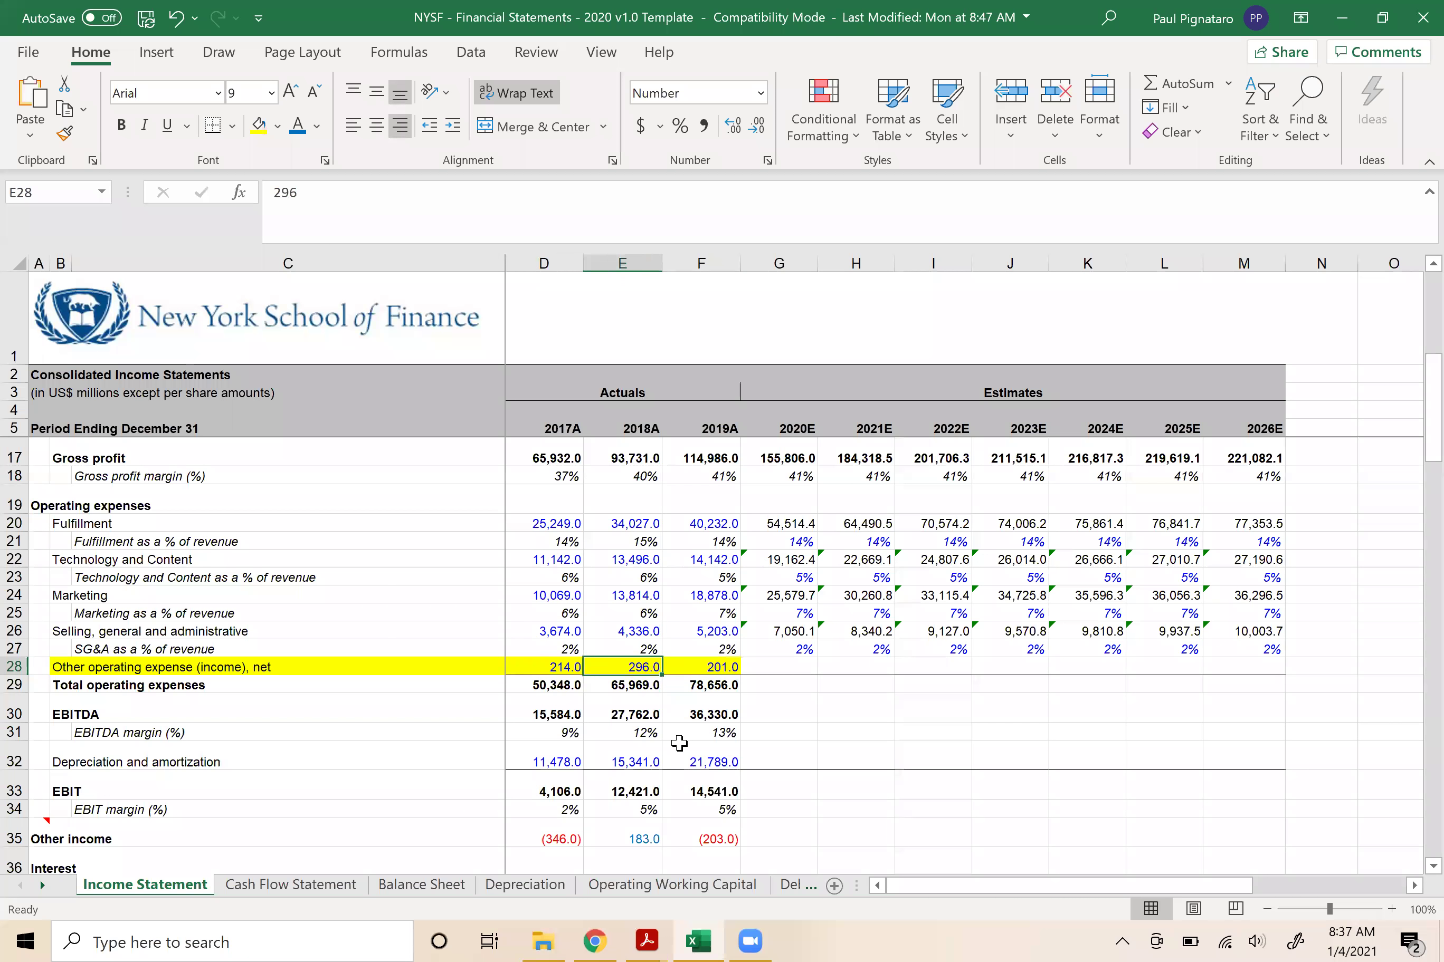
key("Left")
key("Right")
key("Right")
key("Right")
key("Left")
key("Left")
key("Left")
key("Left")
key("Right")
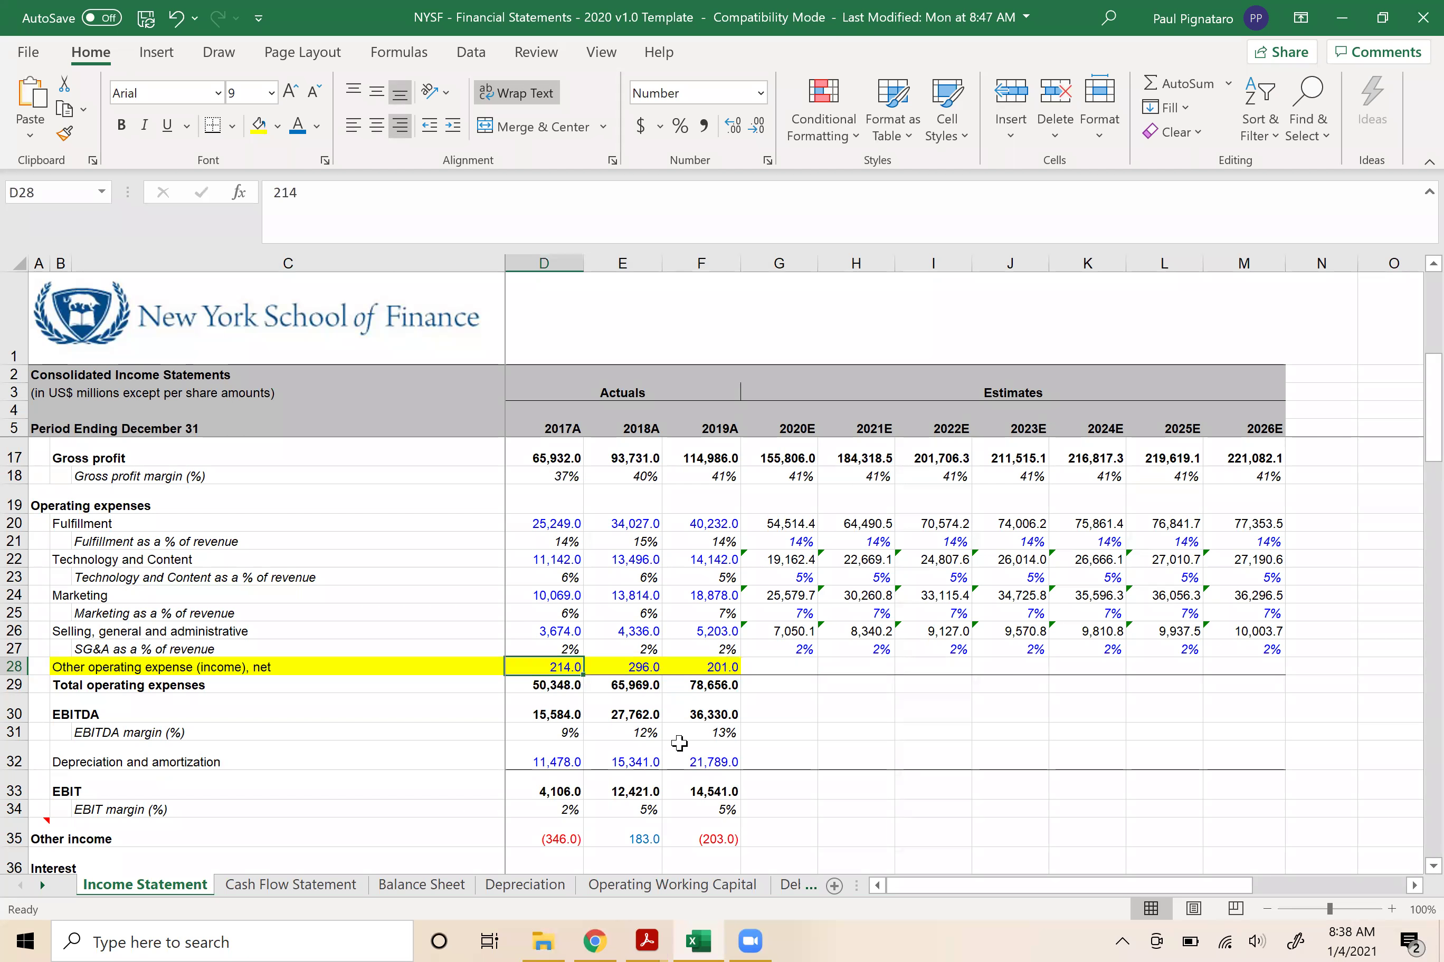
- Select the 2017A to 2019A other operating expense range D28:F28 to review its three-year figures together
key("shift+Right")
key("shift+Right")
key("shift+Right")
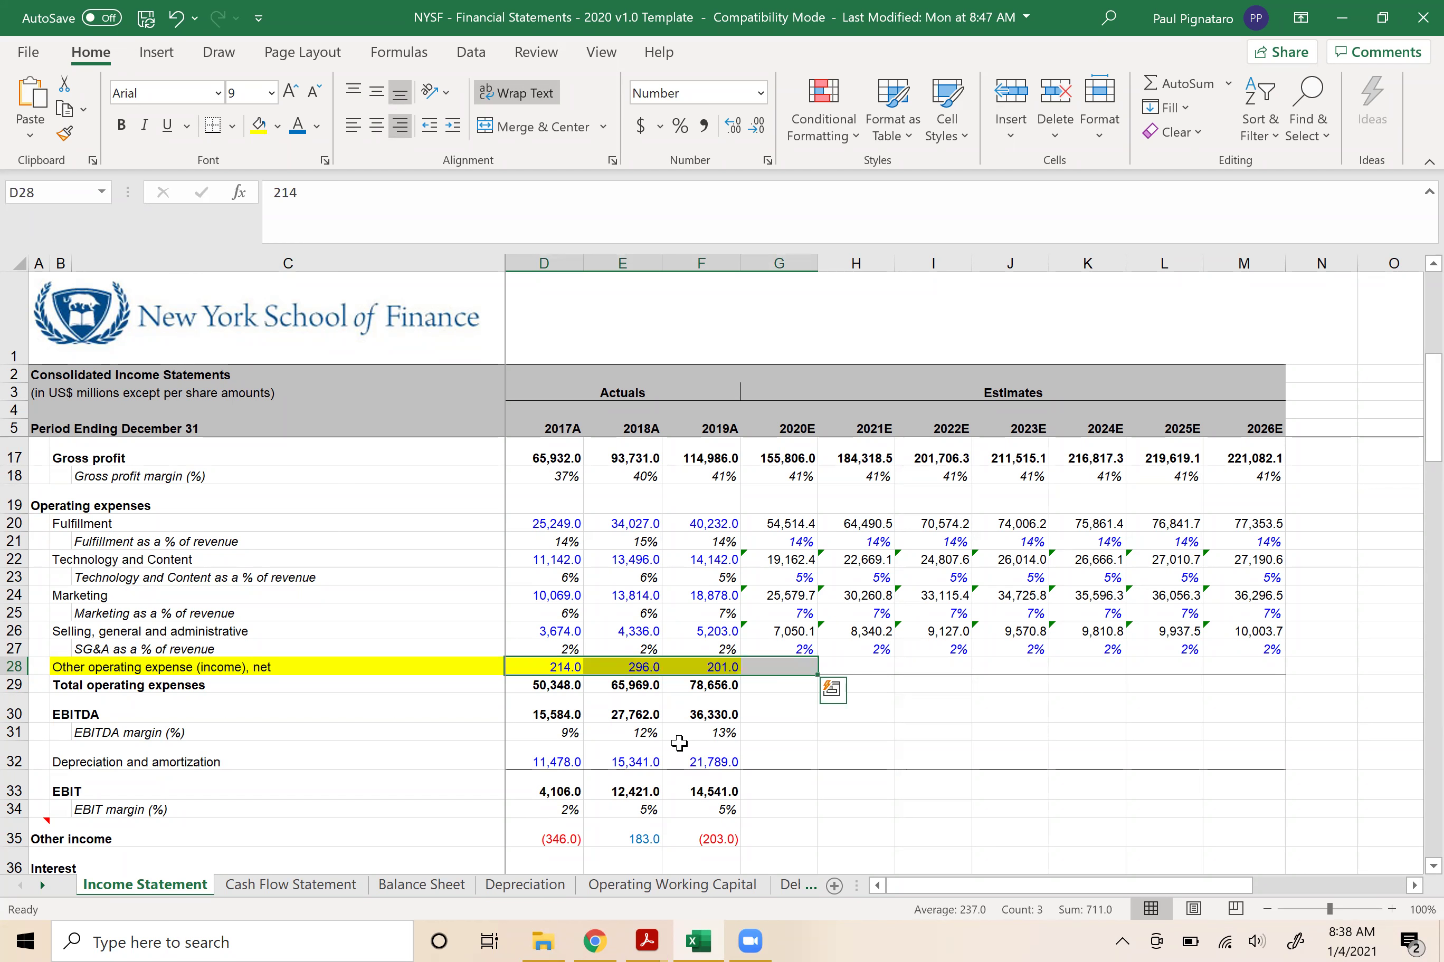
key("Left")
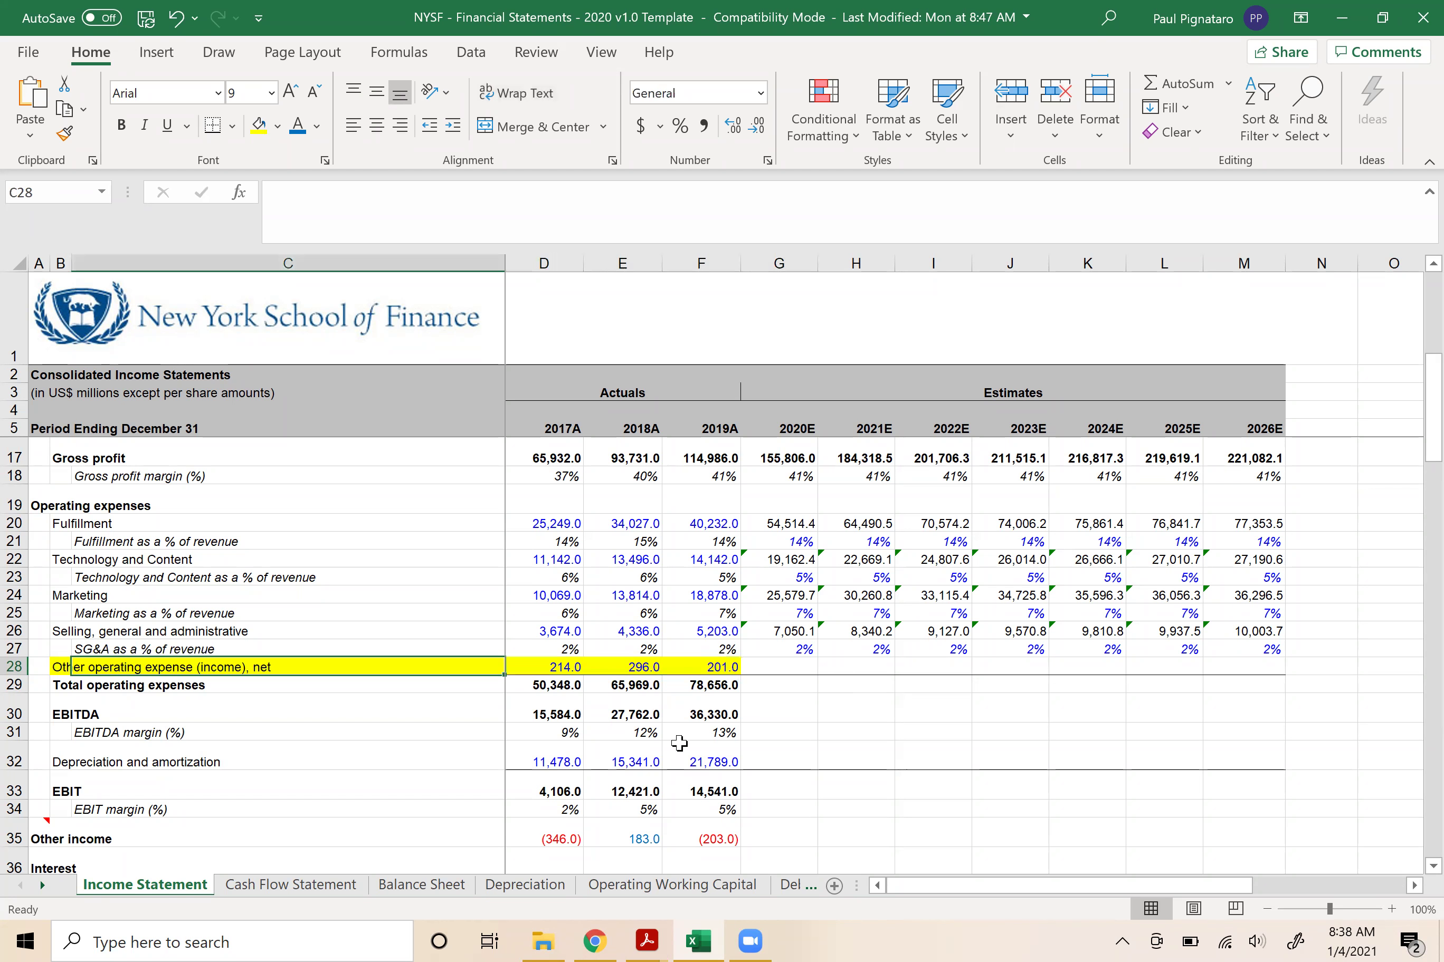
key("Right")
key("shift+Right")
key("shift+Right")
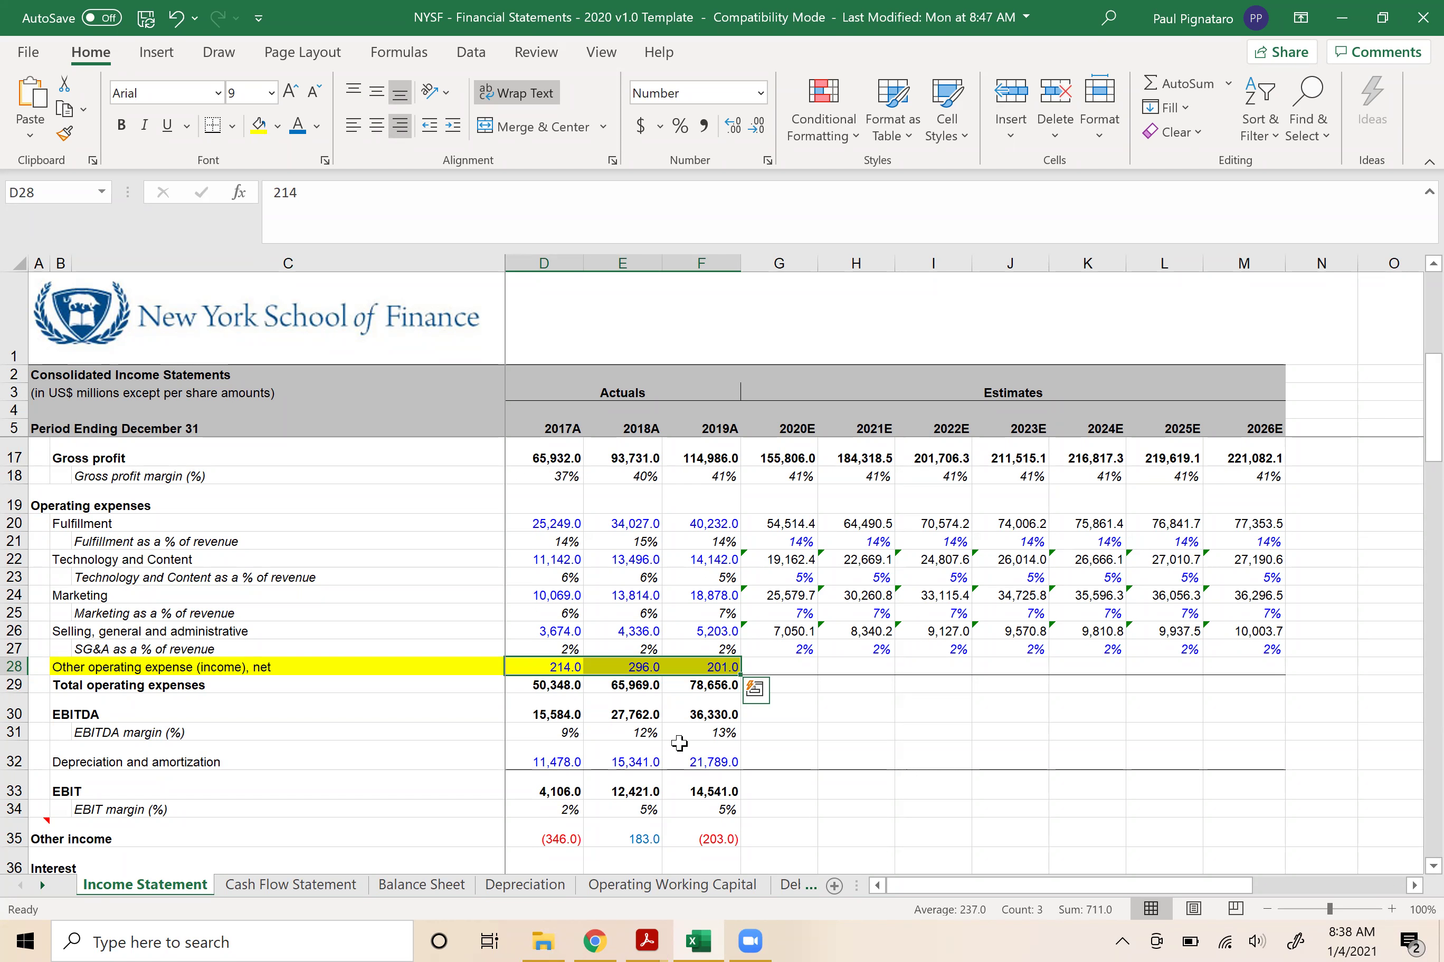
- Review the year-to-year changes in other operating expense across row 28 again and dismiss the news notification
key("Left")
key("Right")
key("Right")
key("Right")
key("Left")
key("Left")
key("Right")
key("Right")
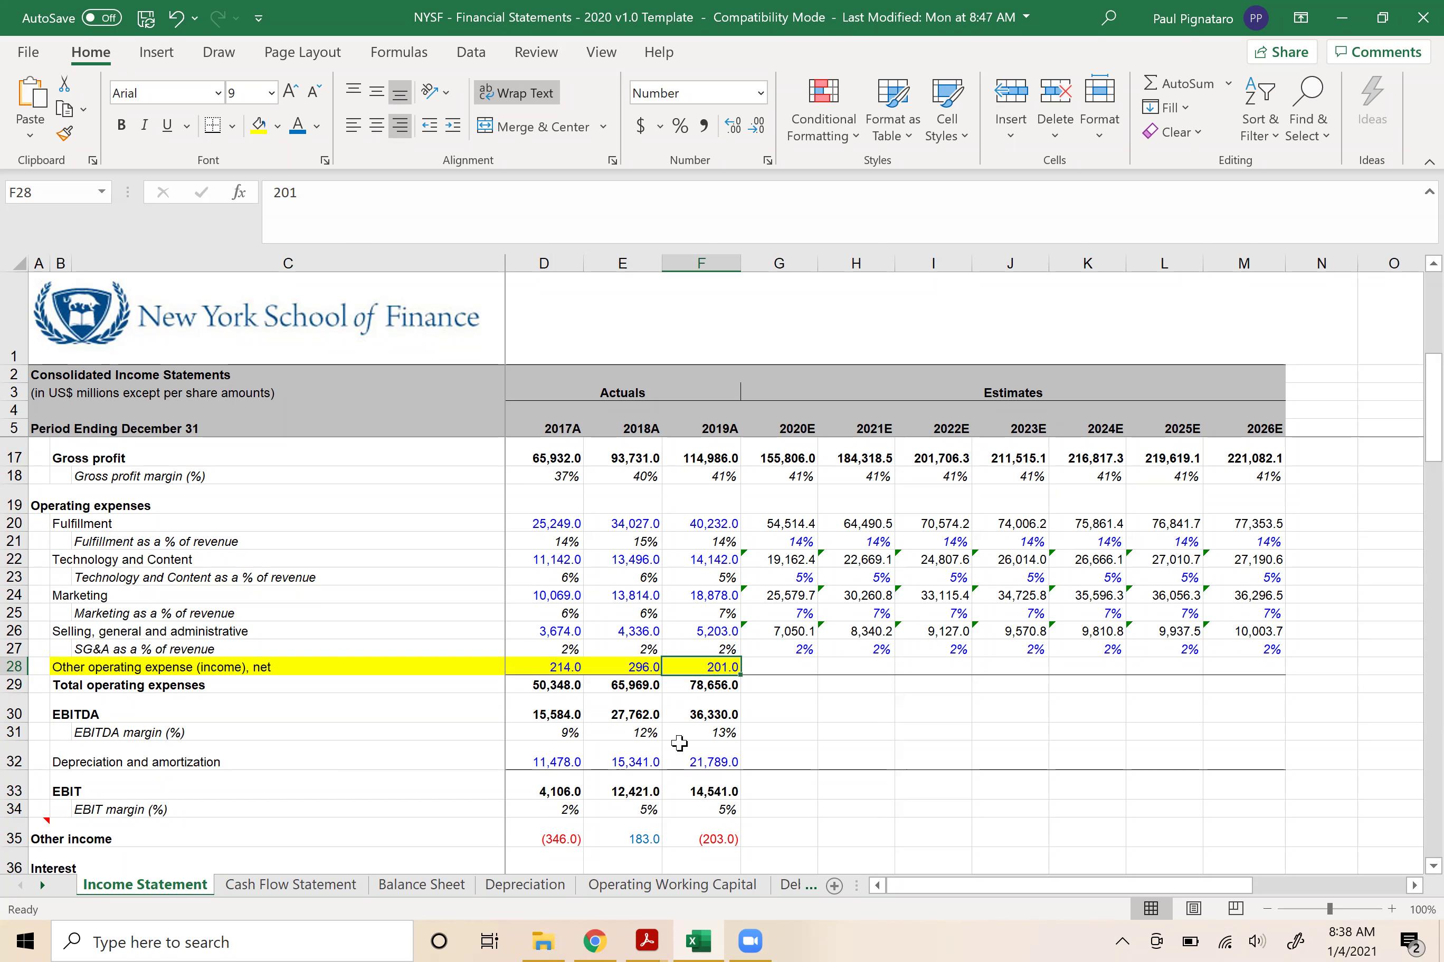
key("Left")
key("Left")
key("Right")
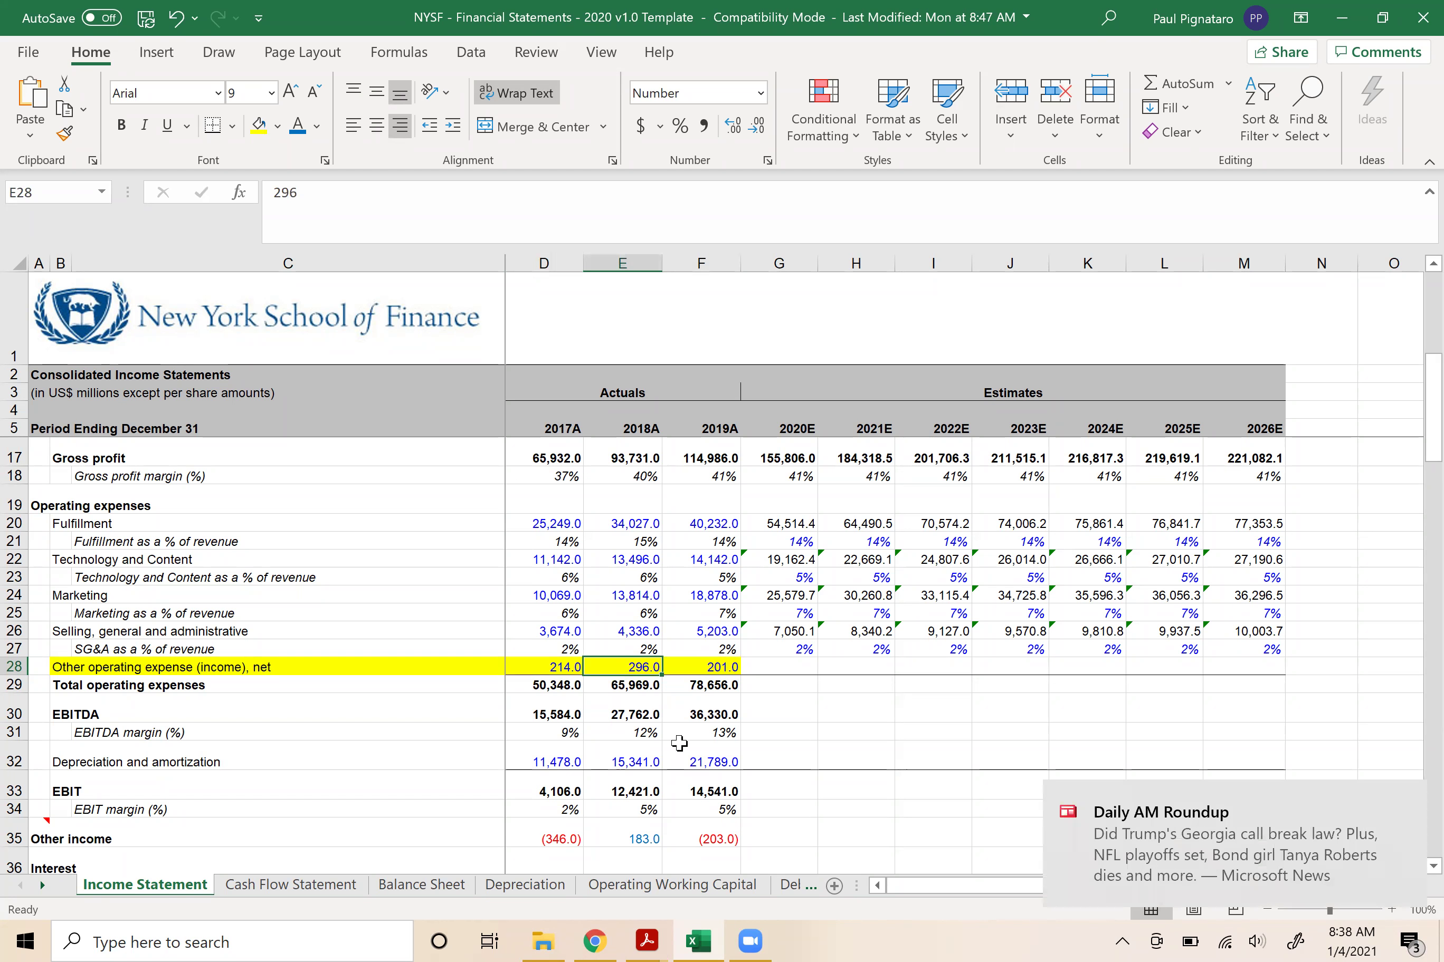
key("Right")
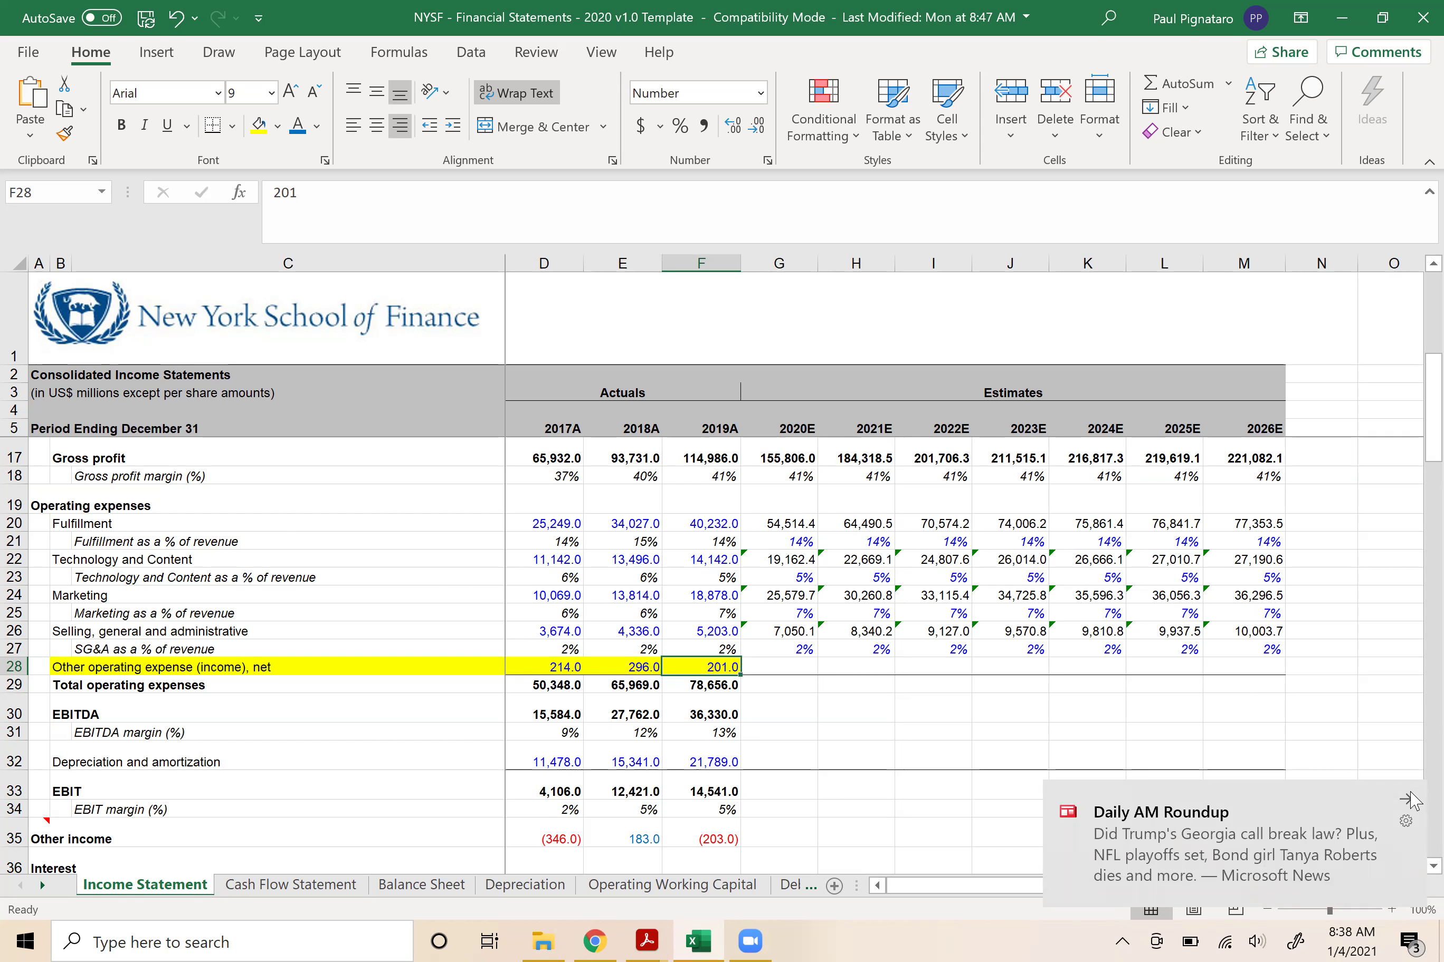
left_click(1406, 801)
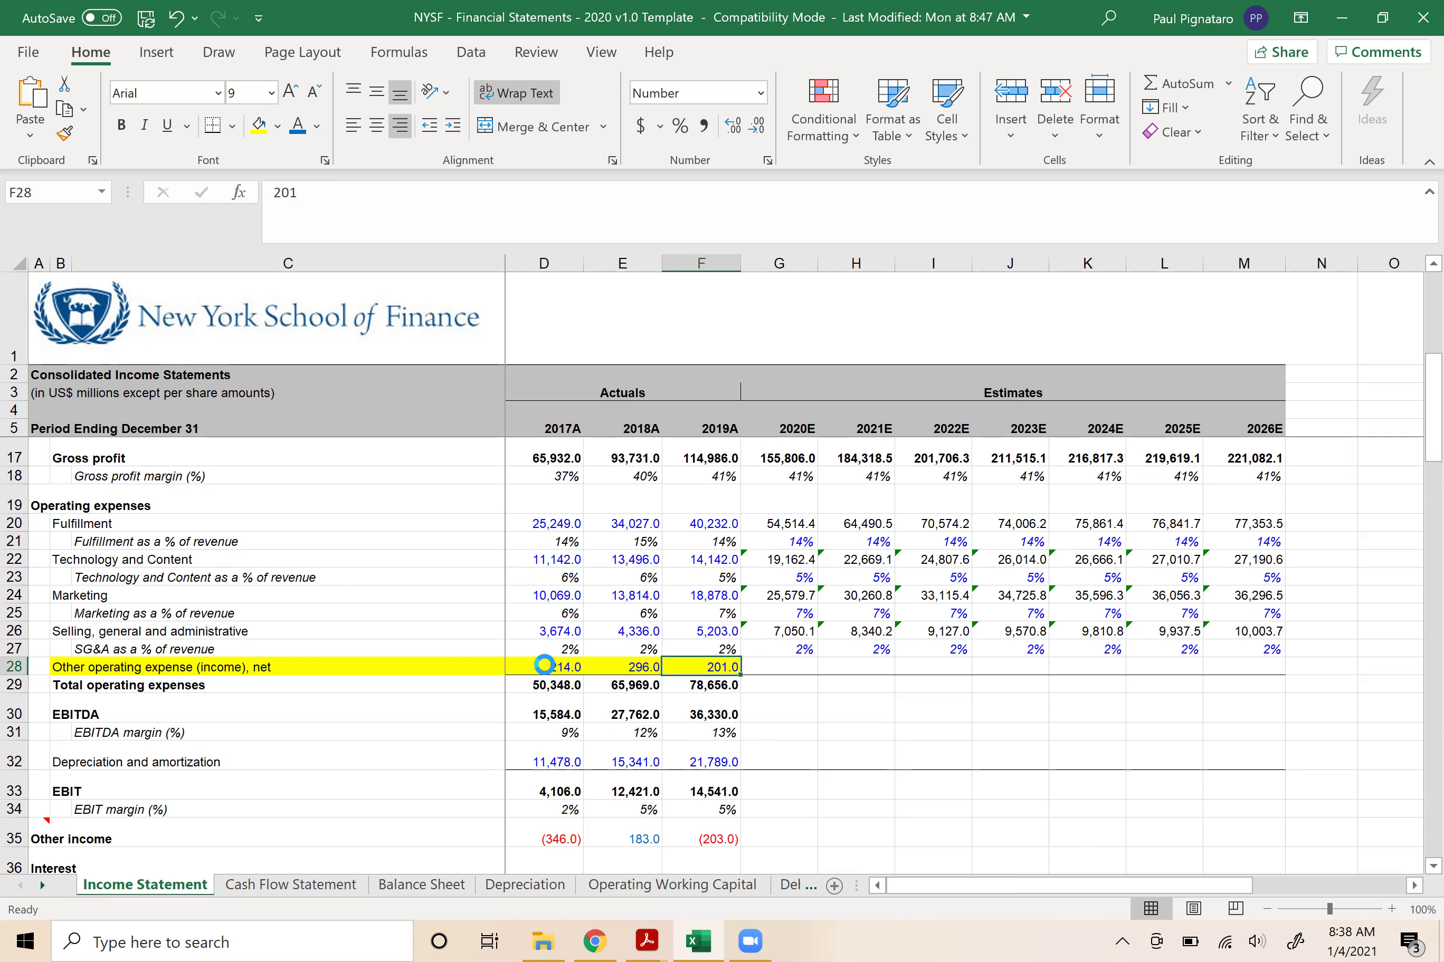
- Create a blank workbook and list "1. Maximum of 3 Years", "2. Minimum of 3 years" and "3. % of another line item" in A1:A3
key("ctrl+n")
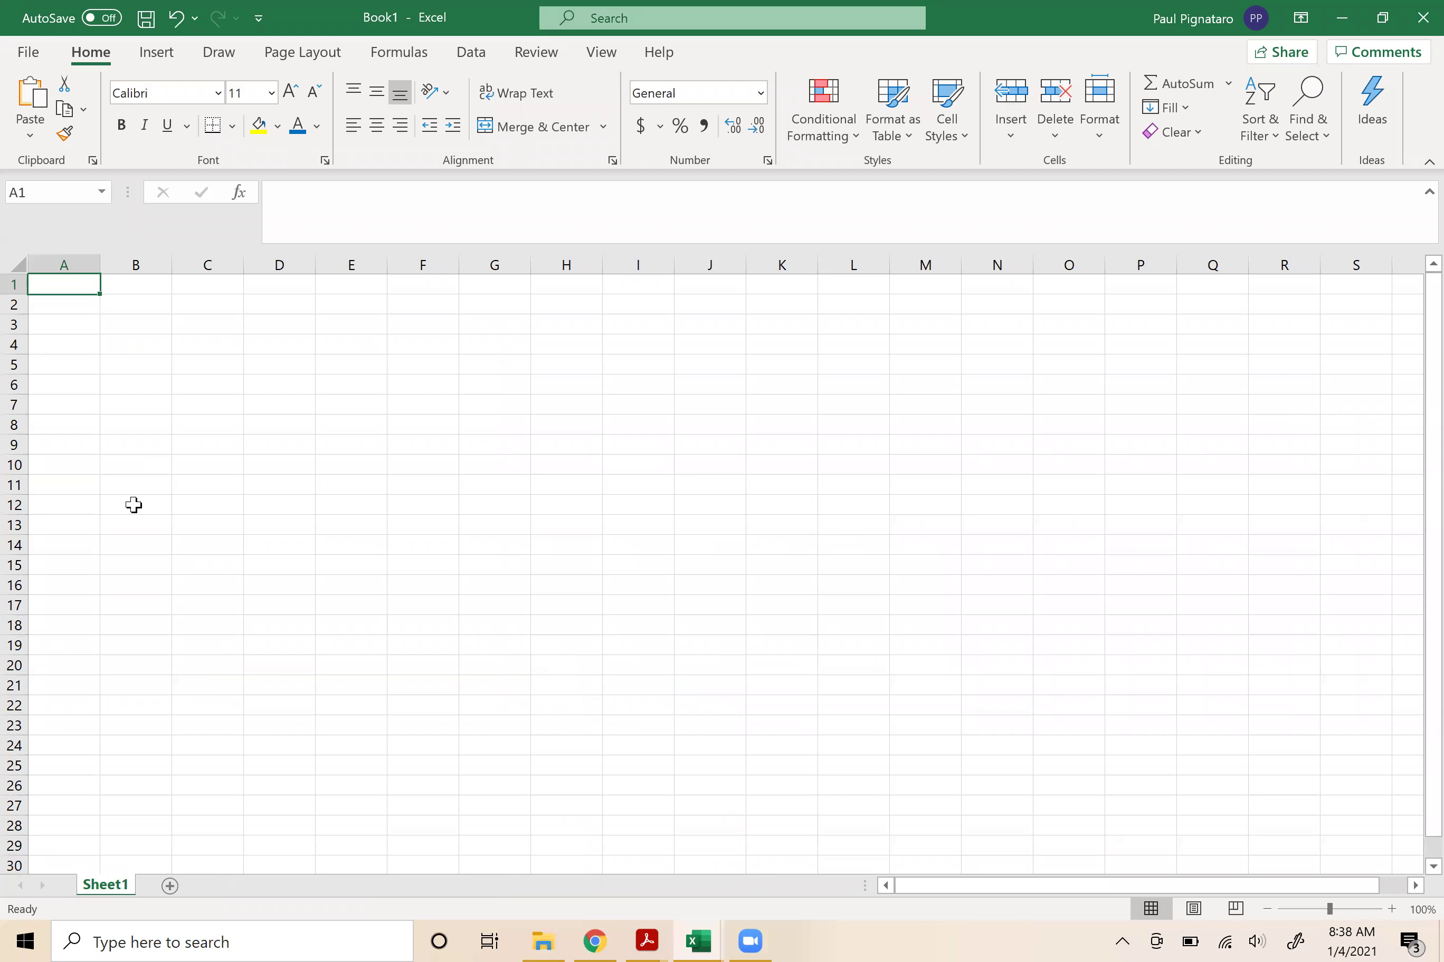
type("1. Mr")
key("BackSpace")
type("aximum of 3 Years")
key("Return")
type("2. Minimum of 3 years")
key("Return")
type("3. %")
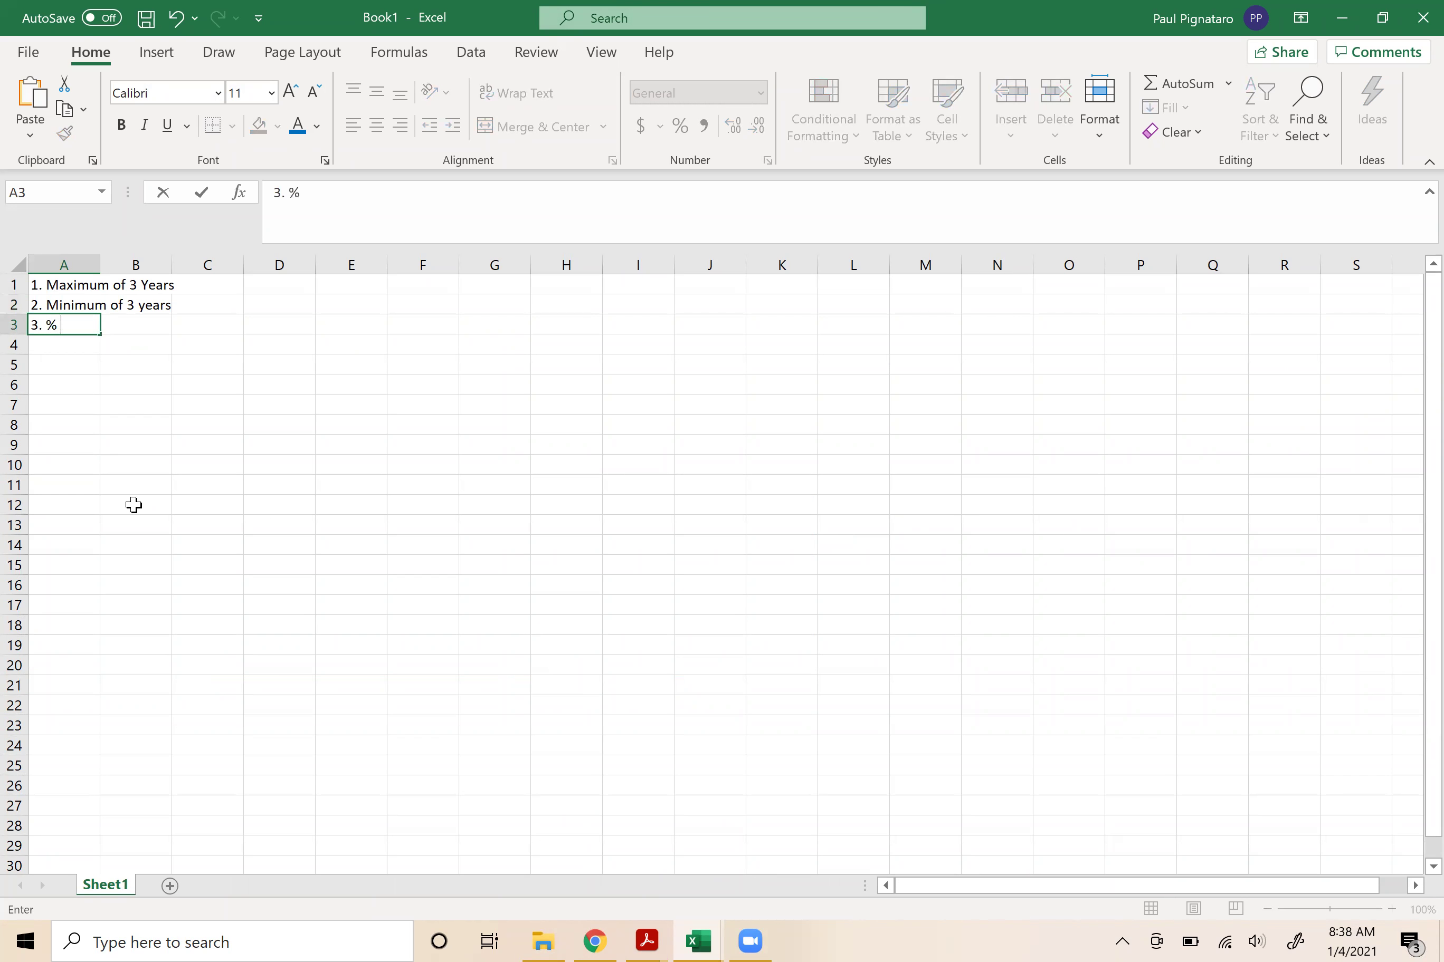
type(" of another line ")
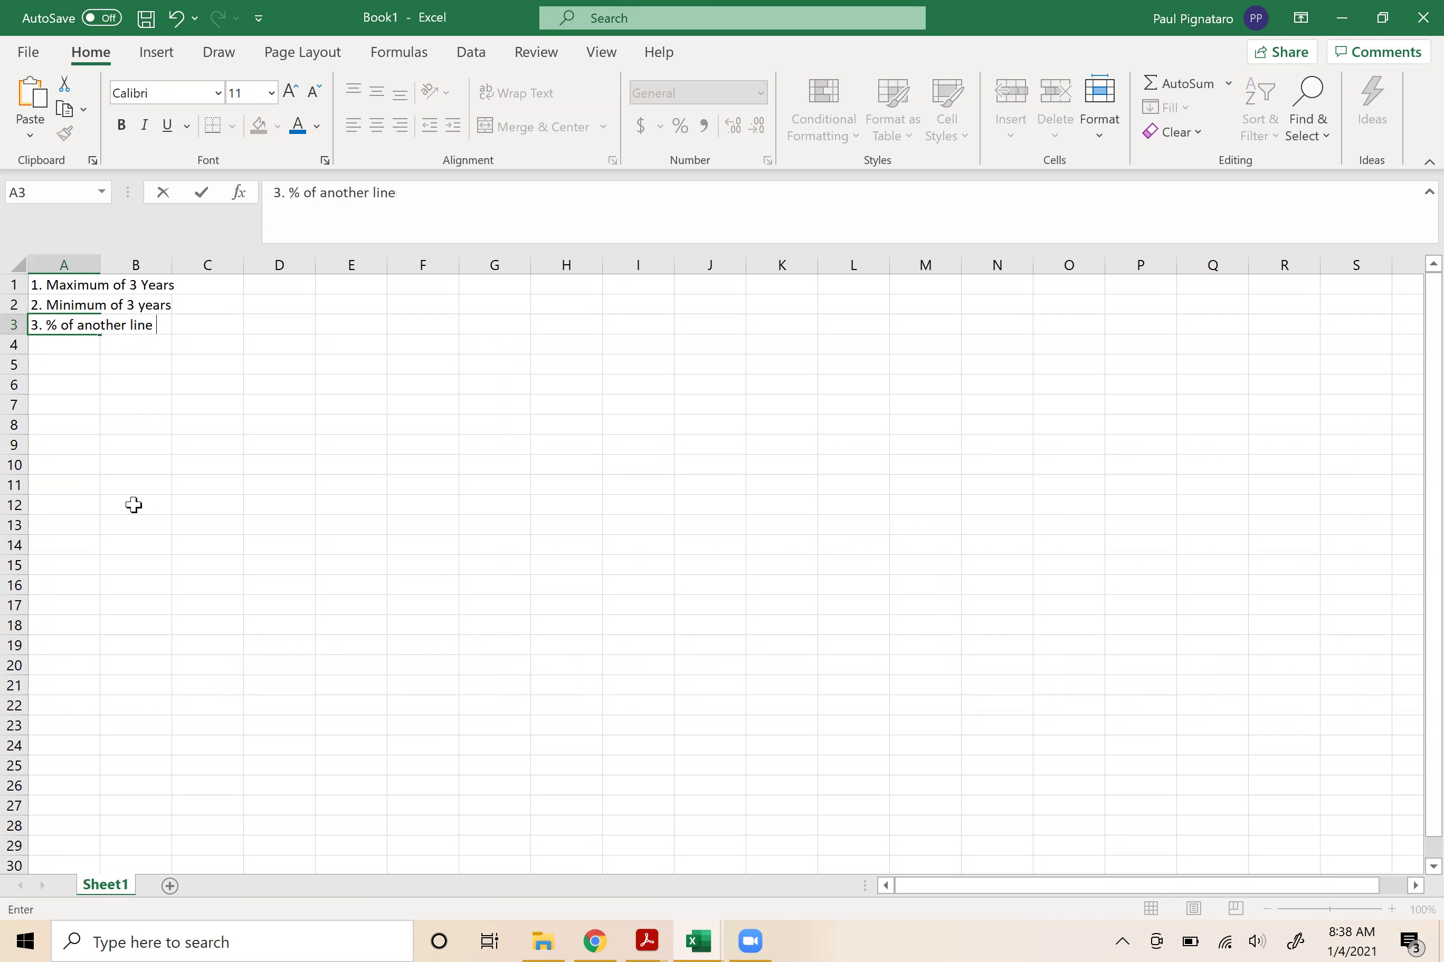
type("item")
key("Return")
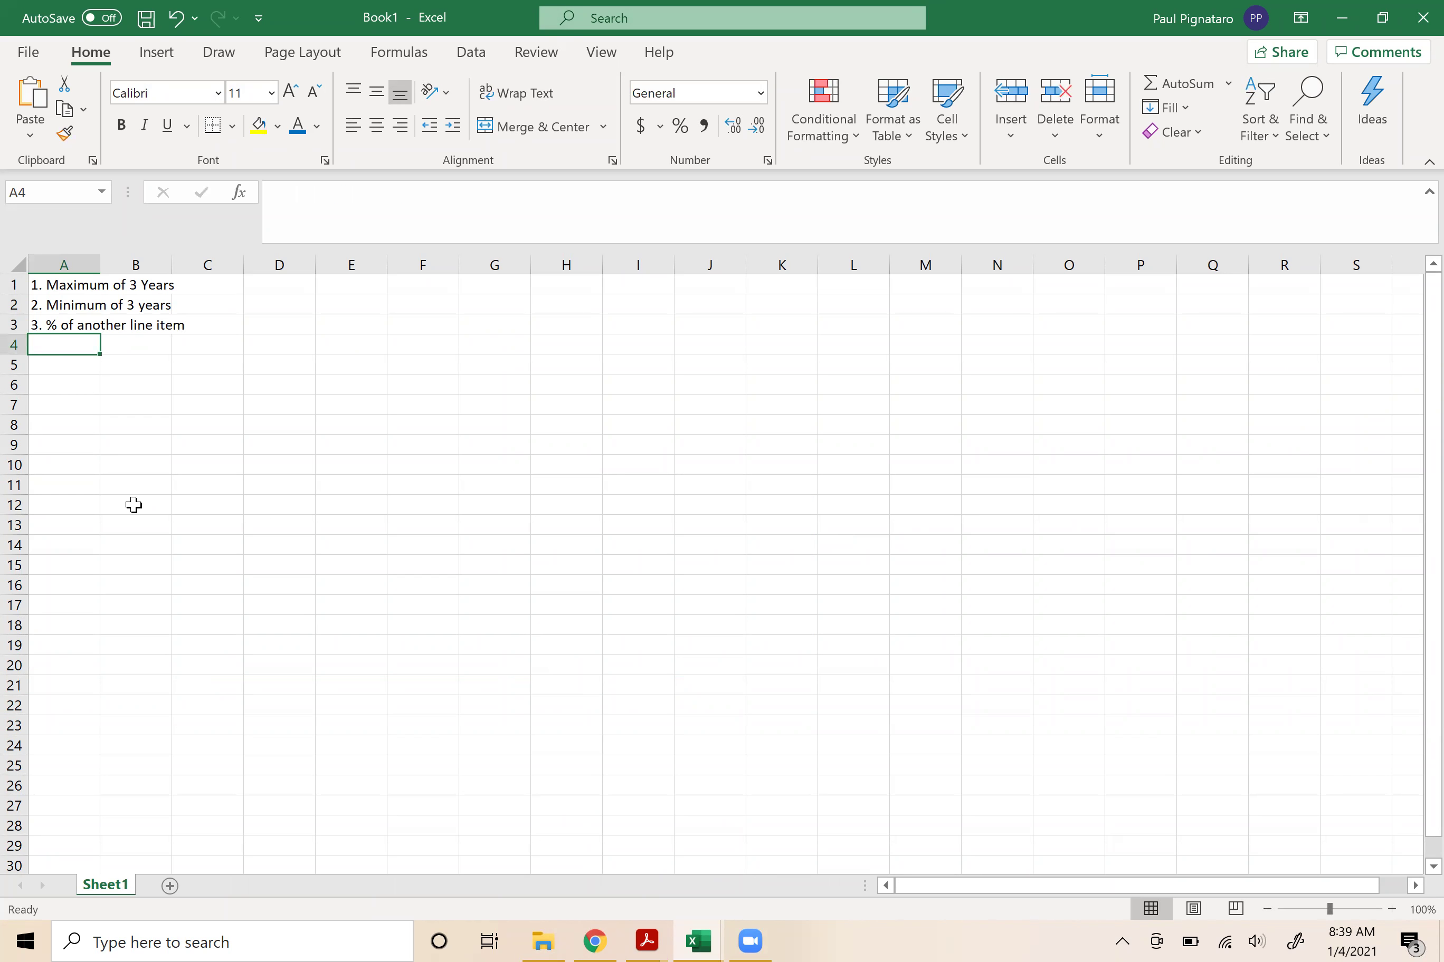
- Check the other operating expense row in the income statement and add "4. Repeat the cycle" in A4 of the Book1 list
key("alt+Tab")
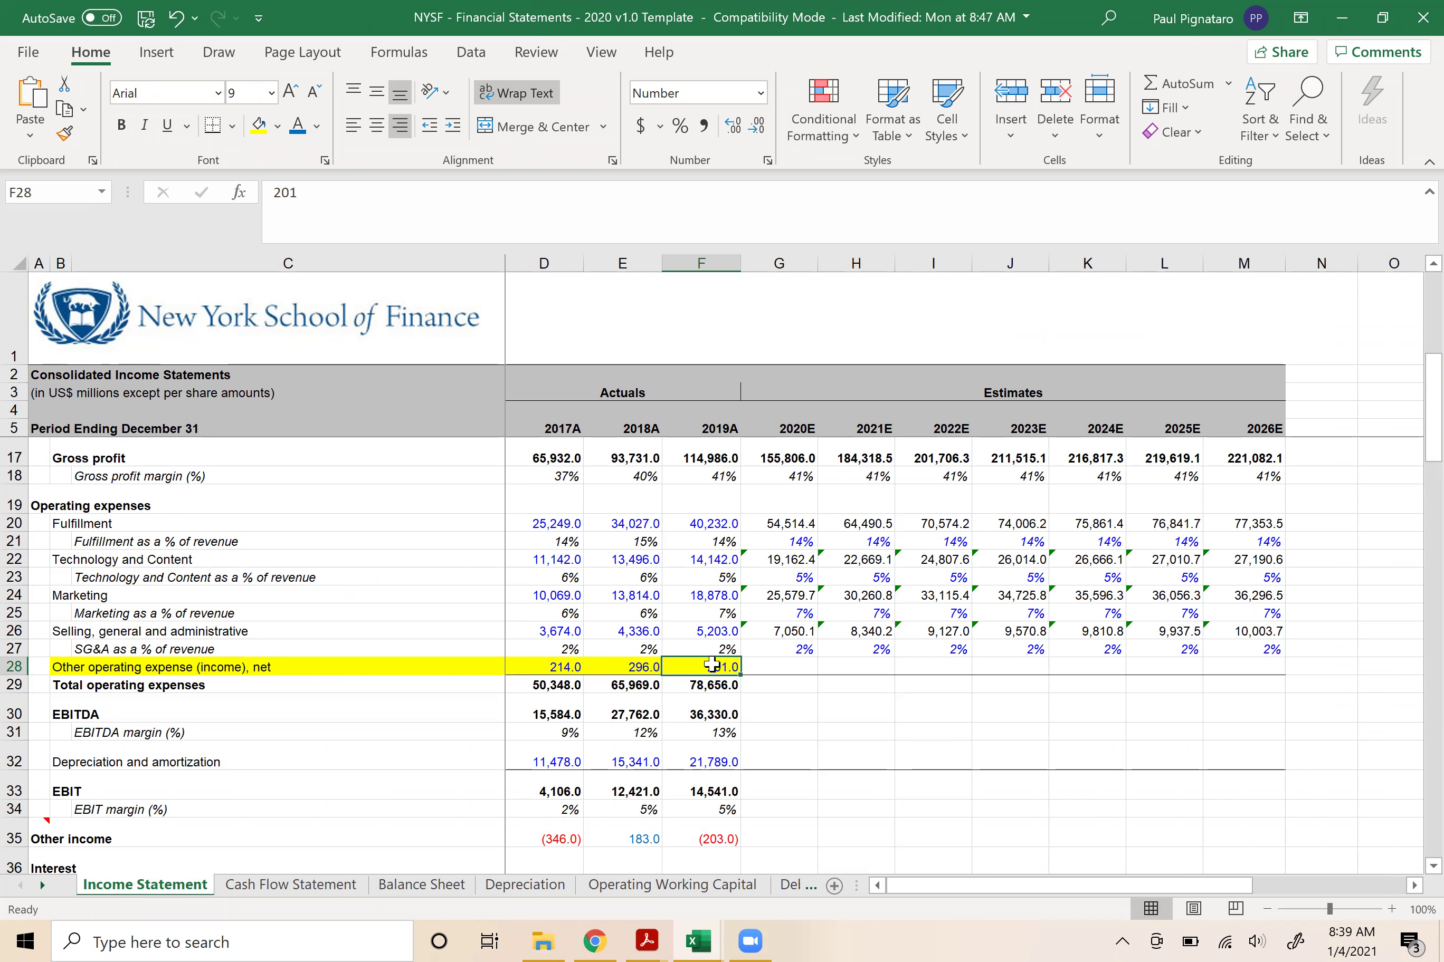
key("alt+Tab")
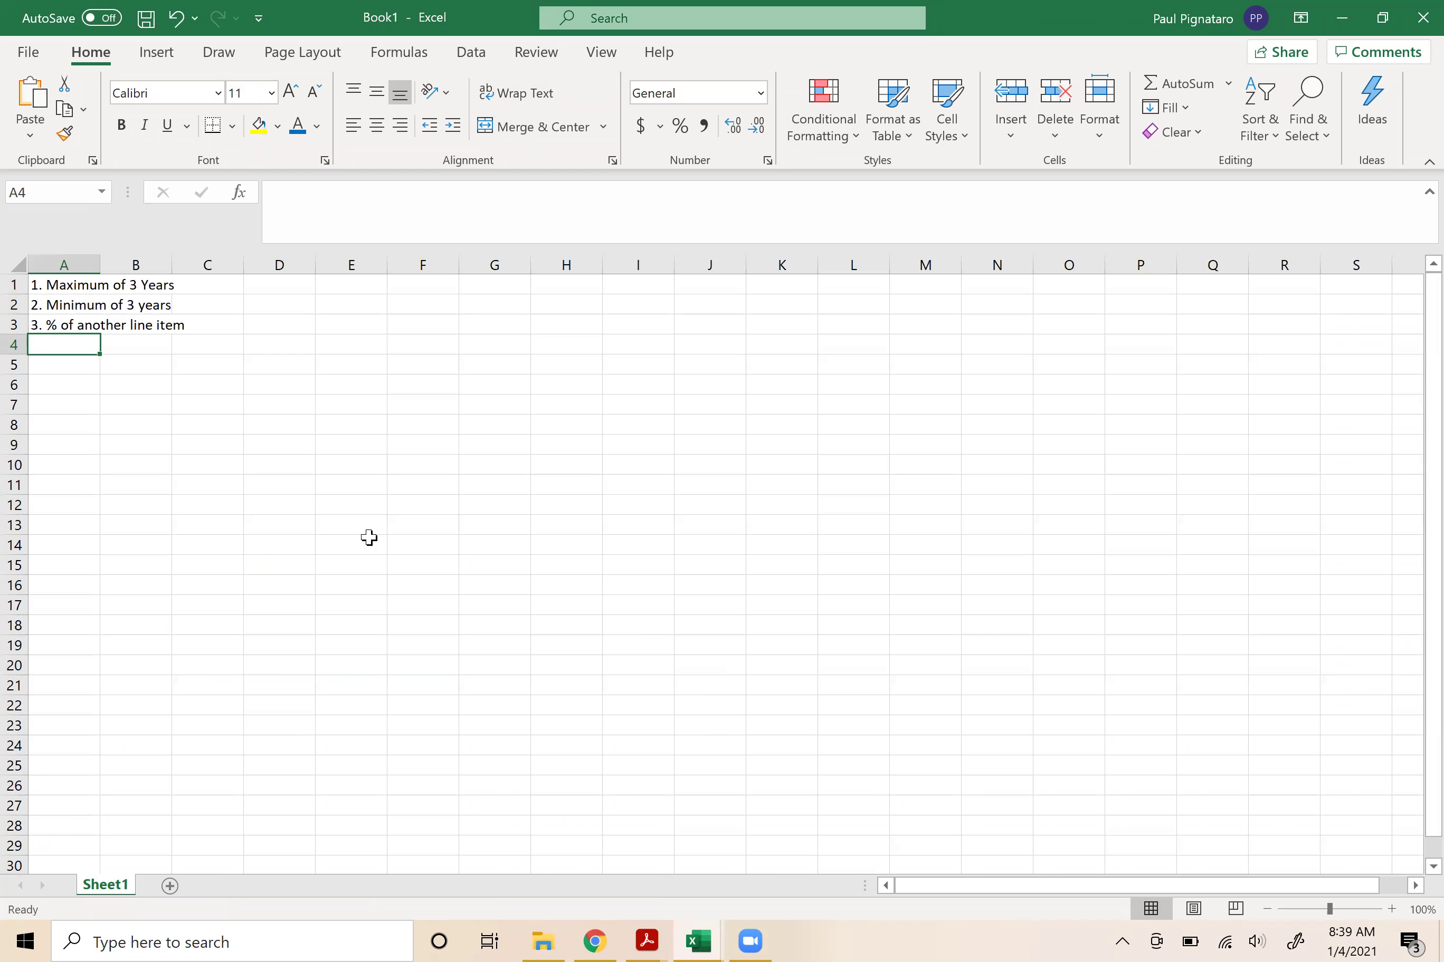
type("4. Repeatthe")
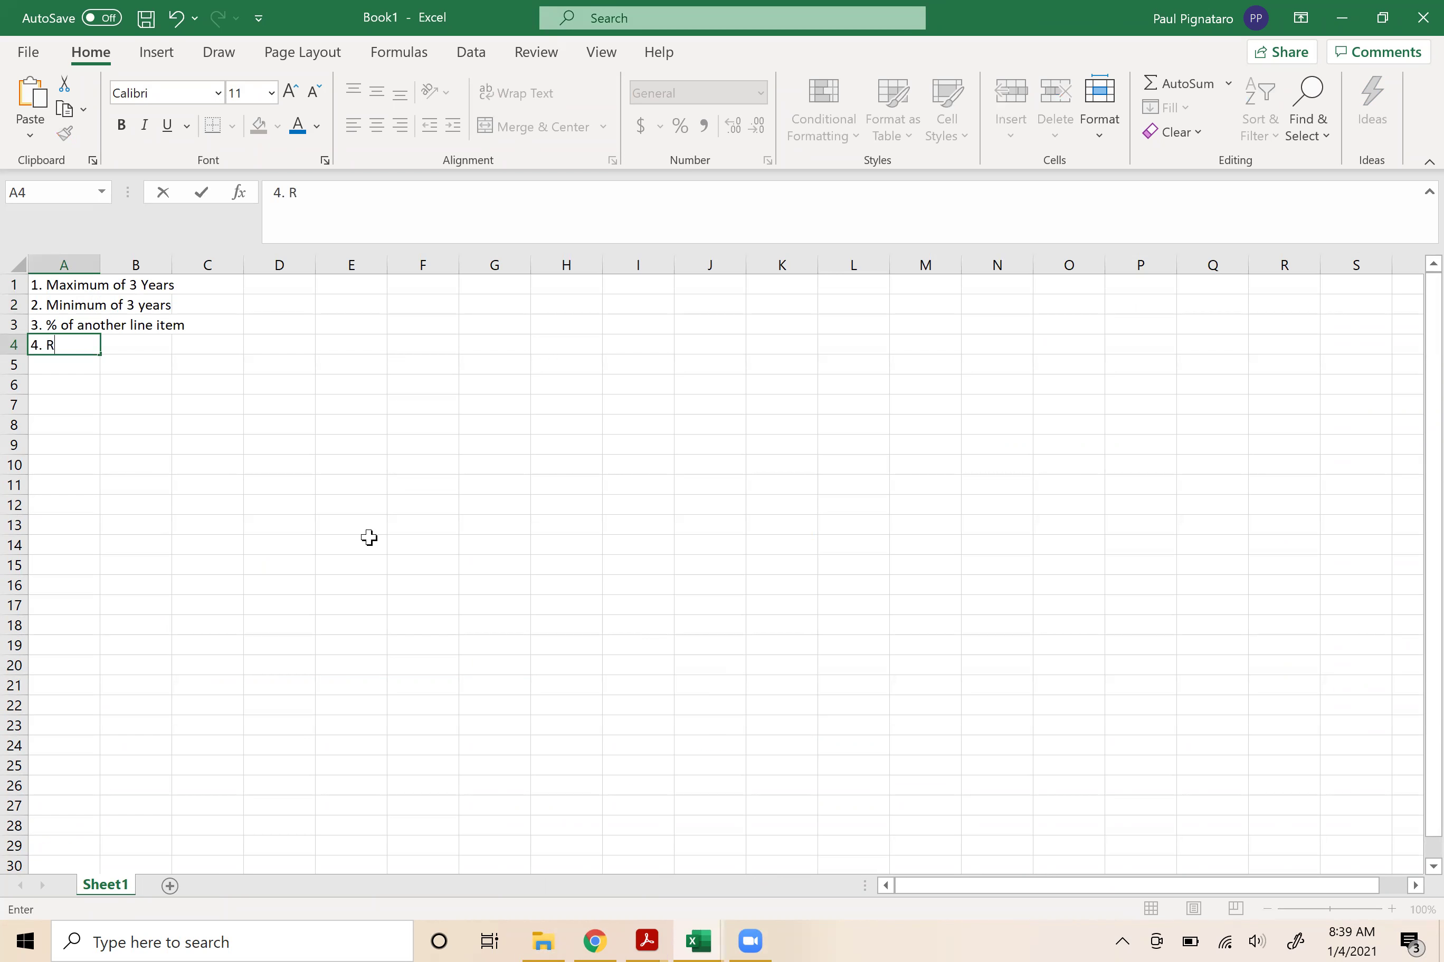
key("BackSpace")
key("BackSpace")
key("BackSpace")
type("the cycle")
key("ctrl+Return")
key("Return")
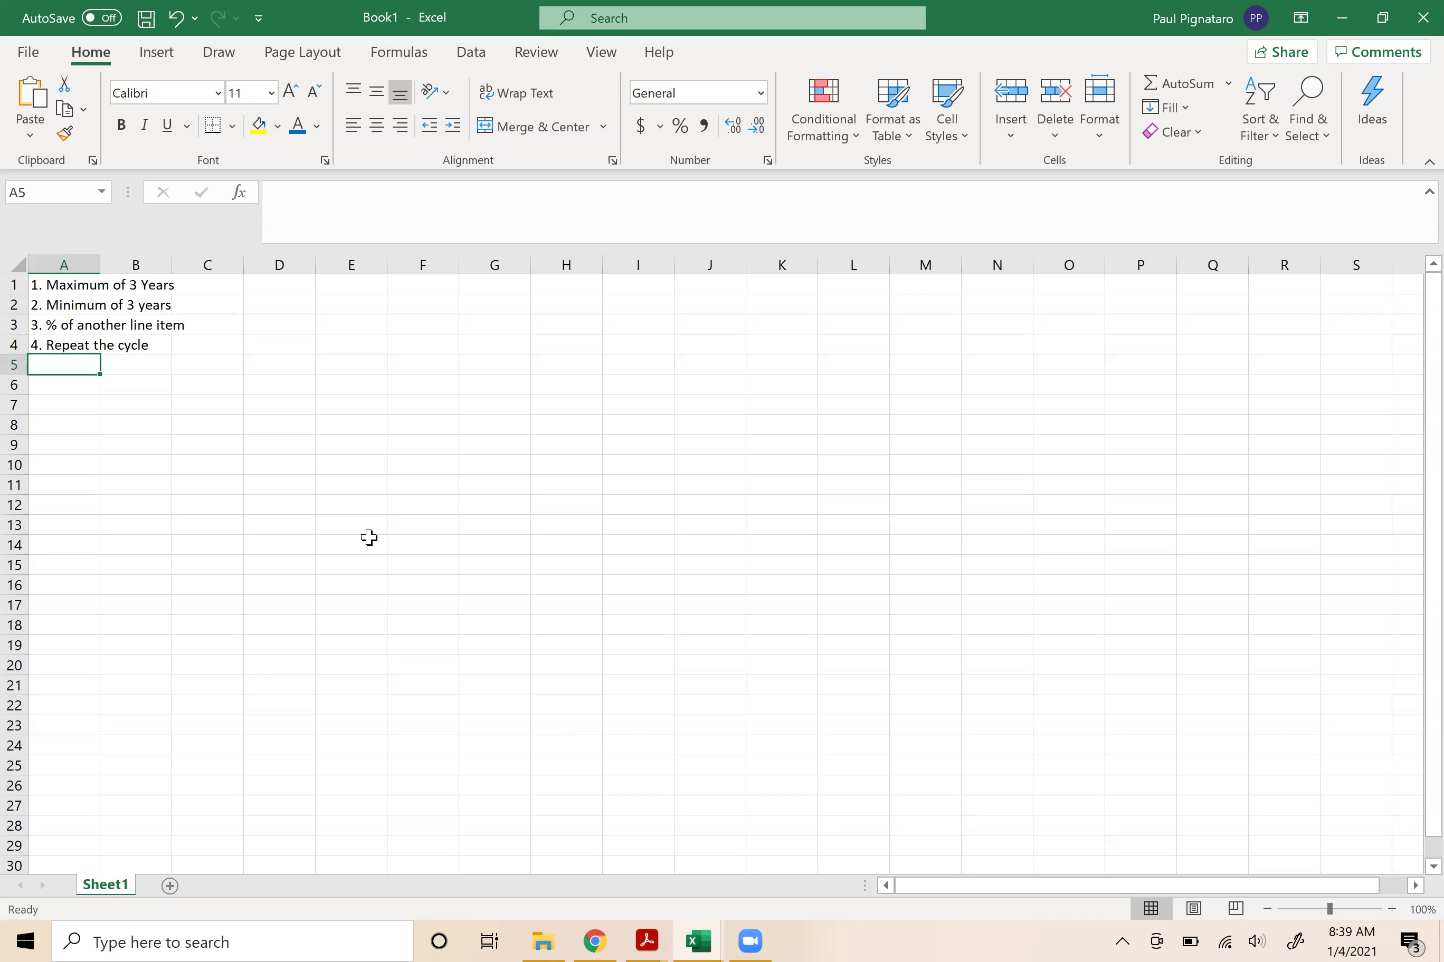
- Check the 2017A other income in D35, add "5. Growth trend" in A5 of the Book1 list and return to the income statement
key("alt+Tab")
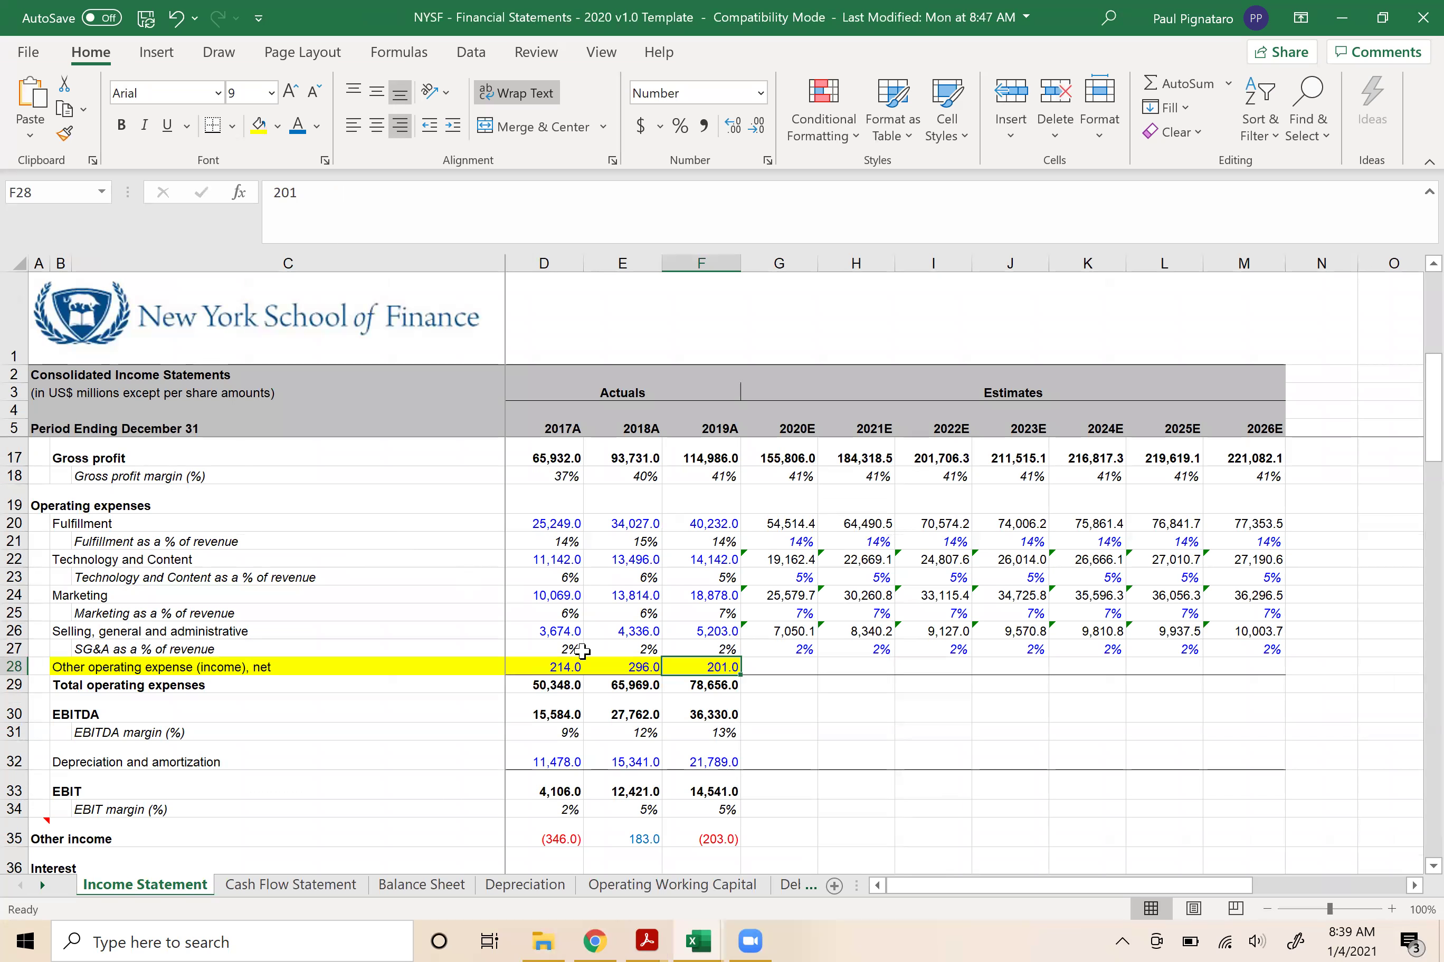
left_click(552, 837)
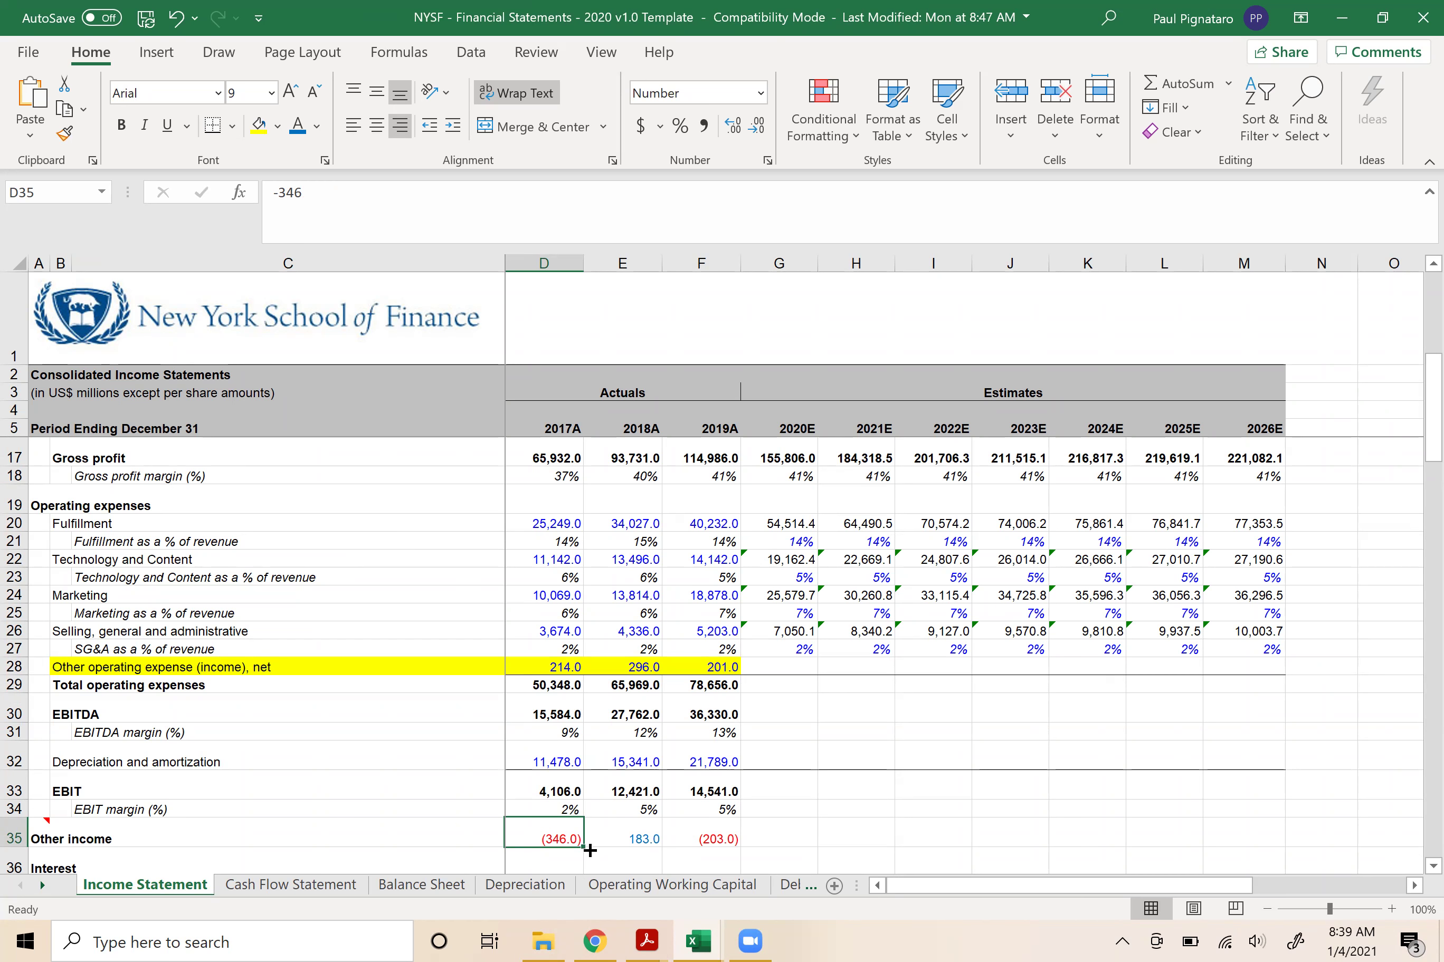
key("alt+Tab")
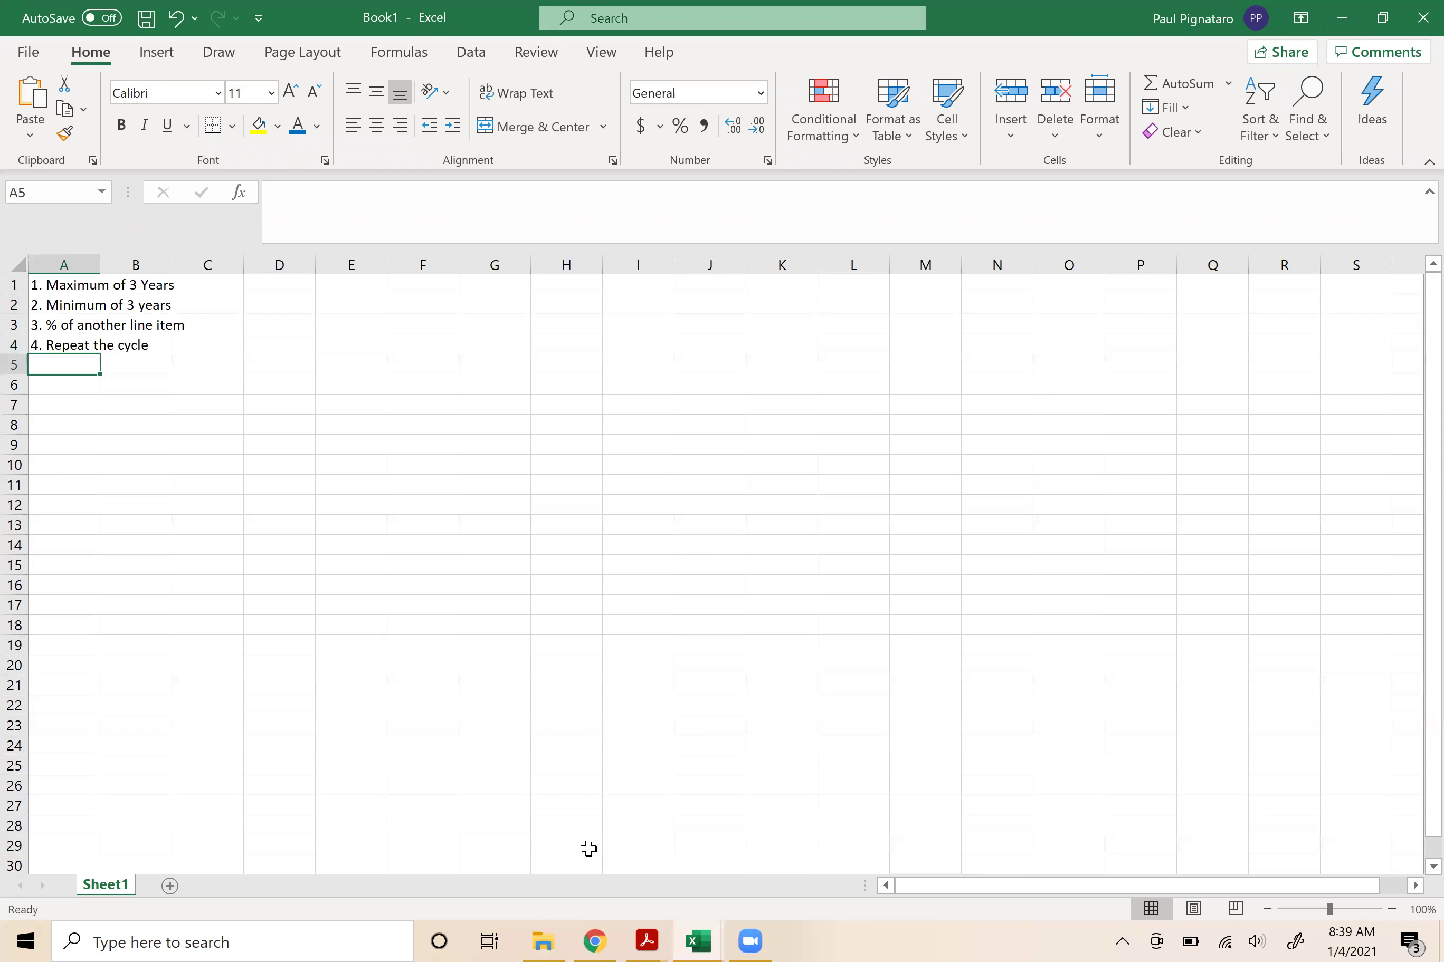
type("5.")
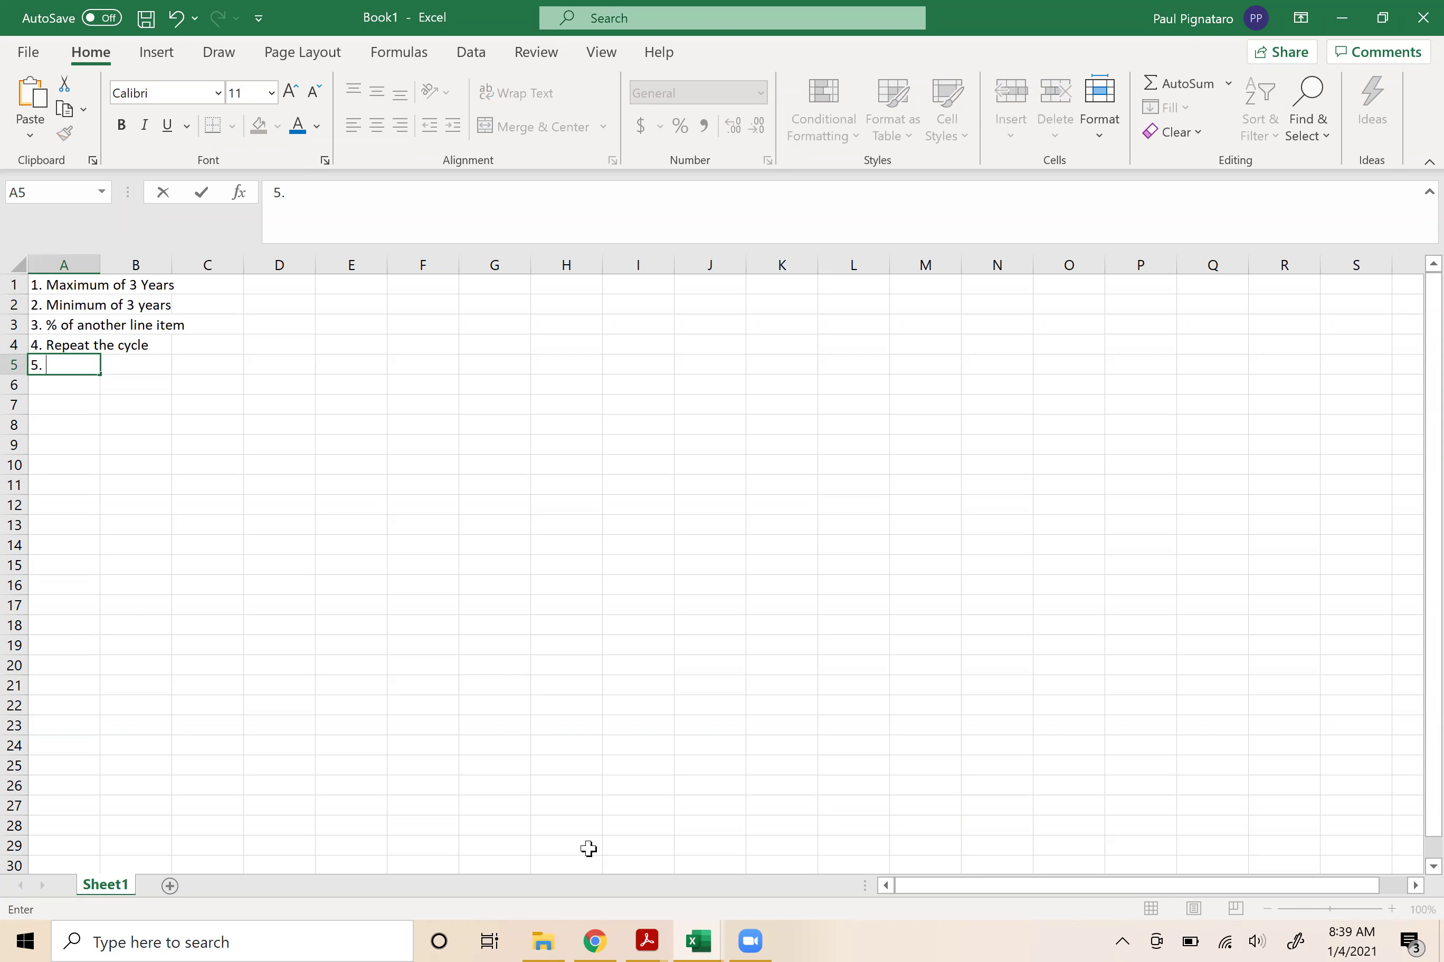
type(" Growth trend")
key("Return")
key("Return")
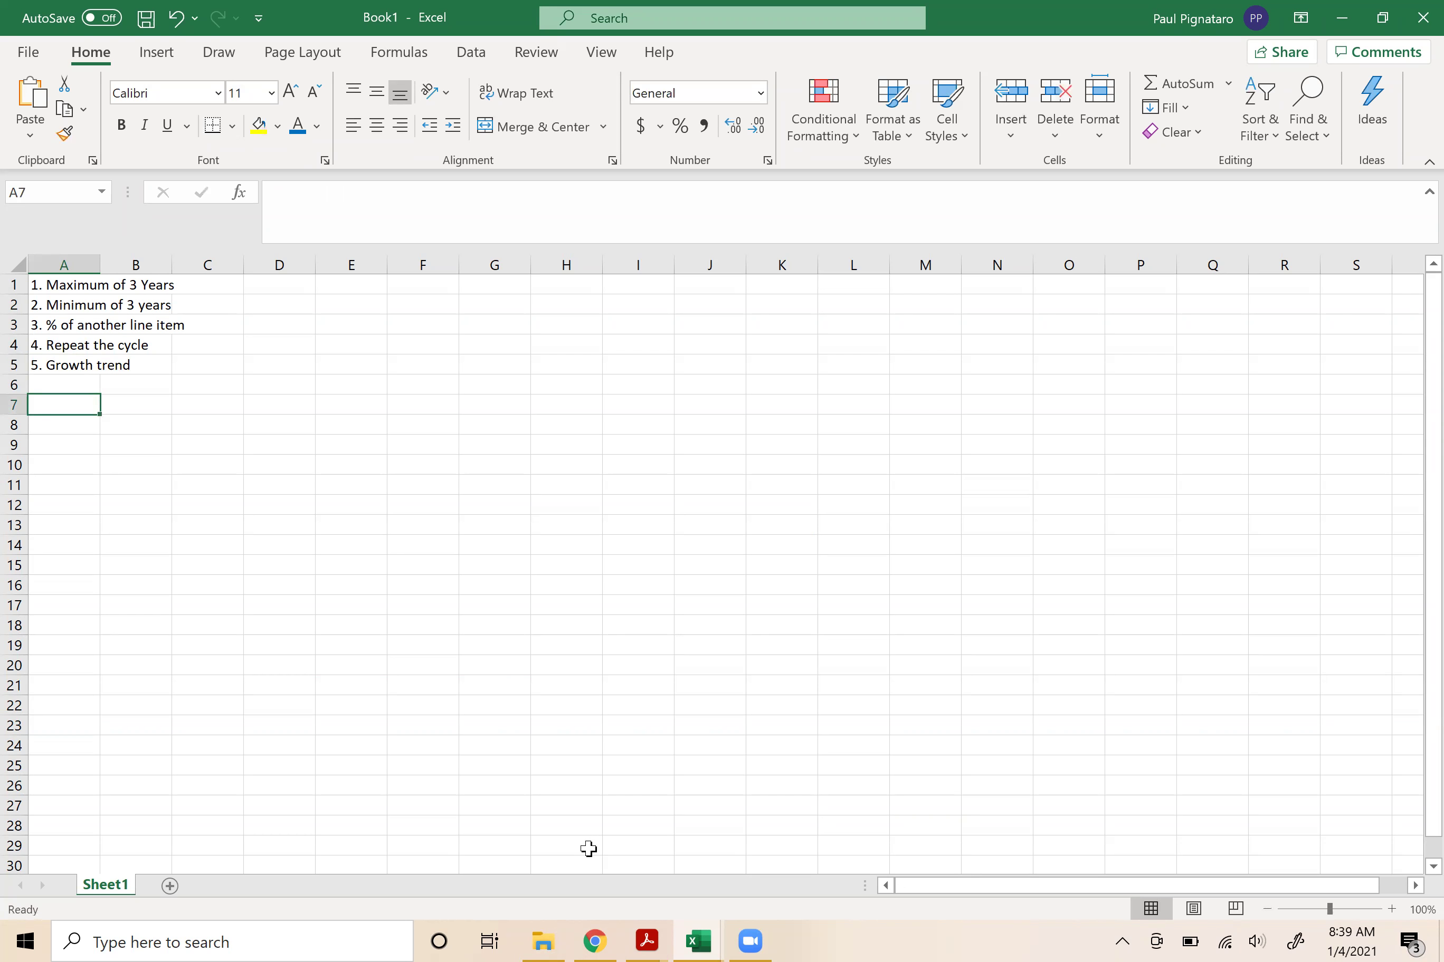
key("alt+Tab")
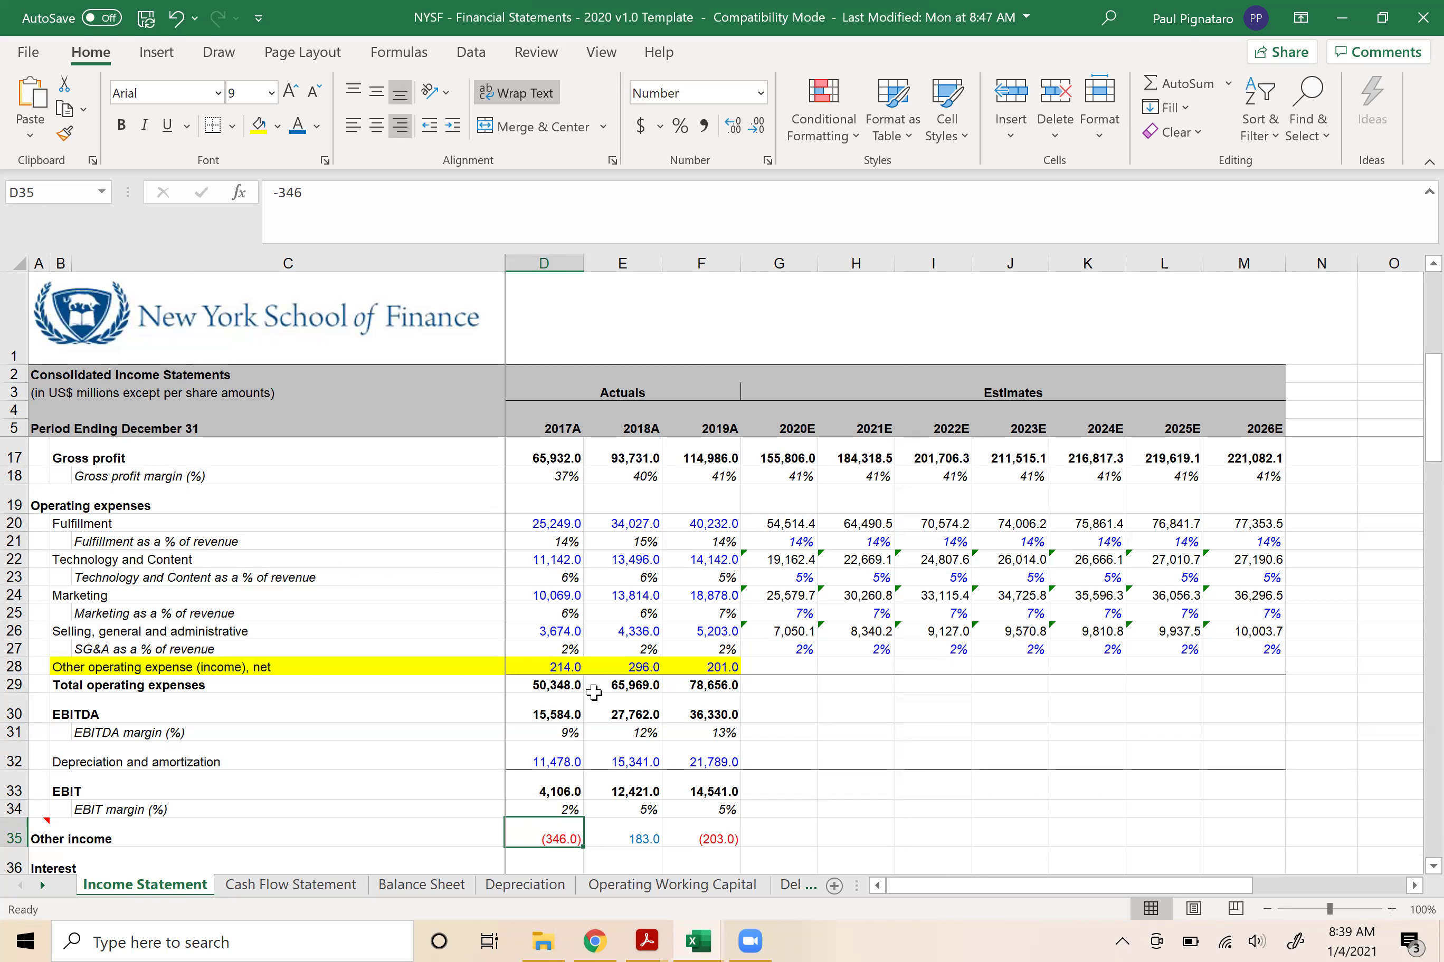
- Switch to the Book1 list and add "6. Average of 3 years" in A6
key("alt+Tab")
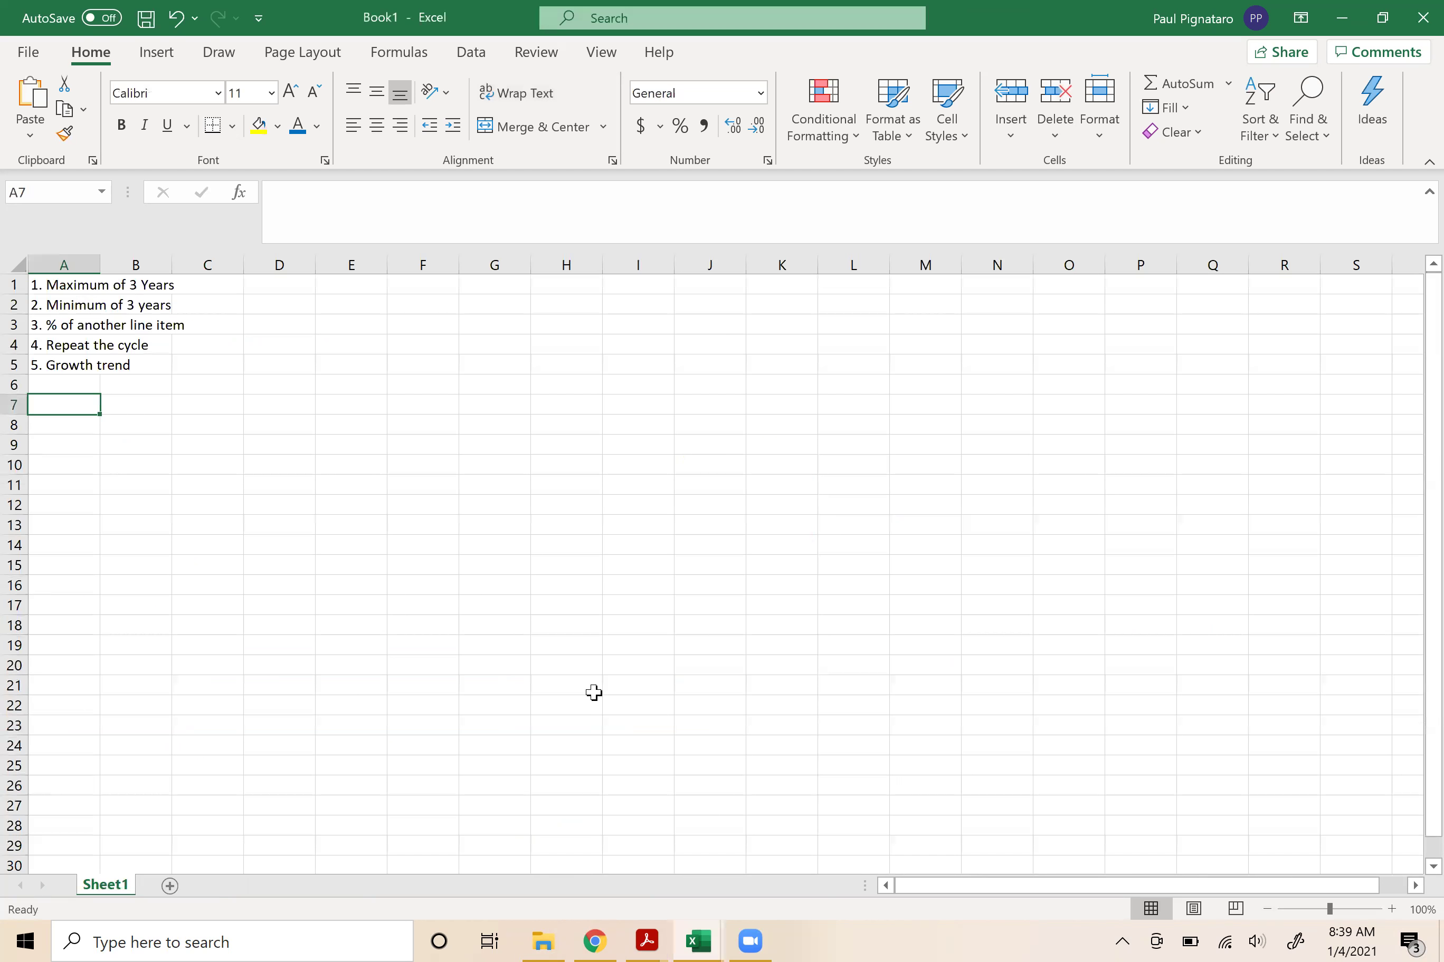
key("Up")
type("6.")
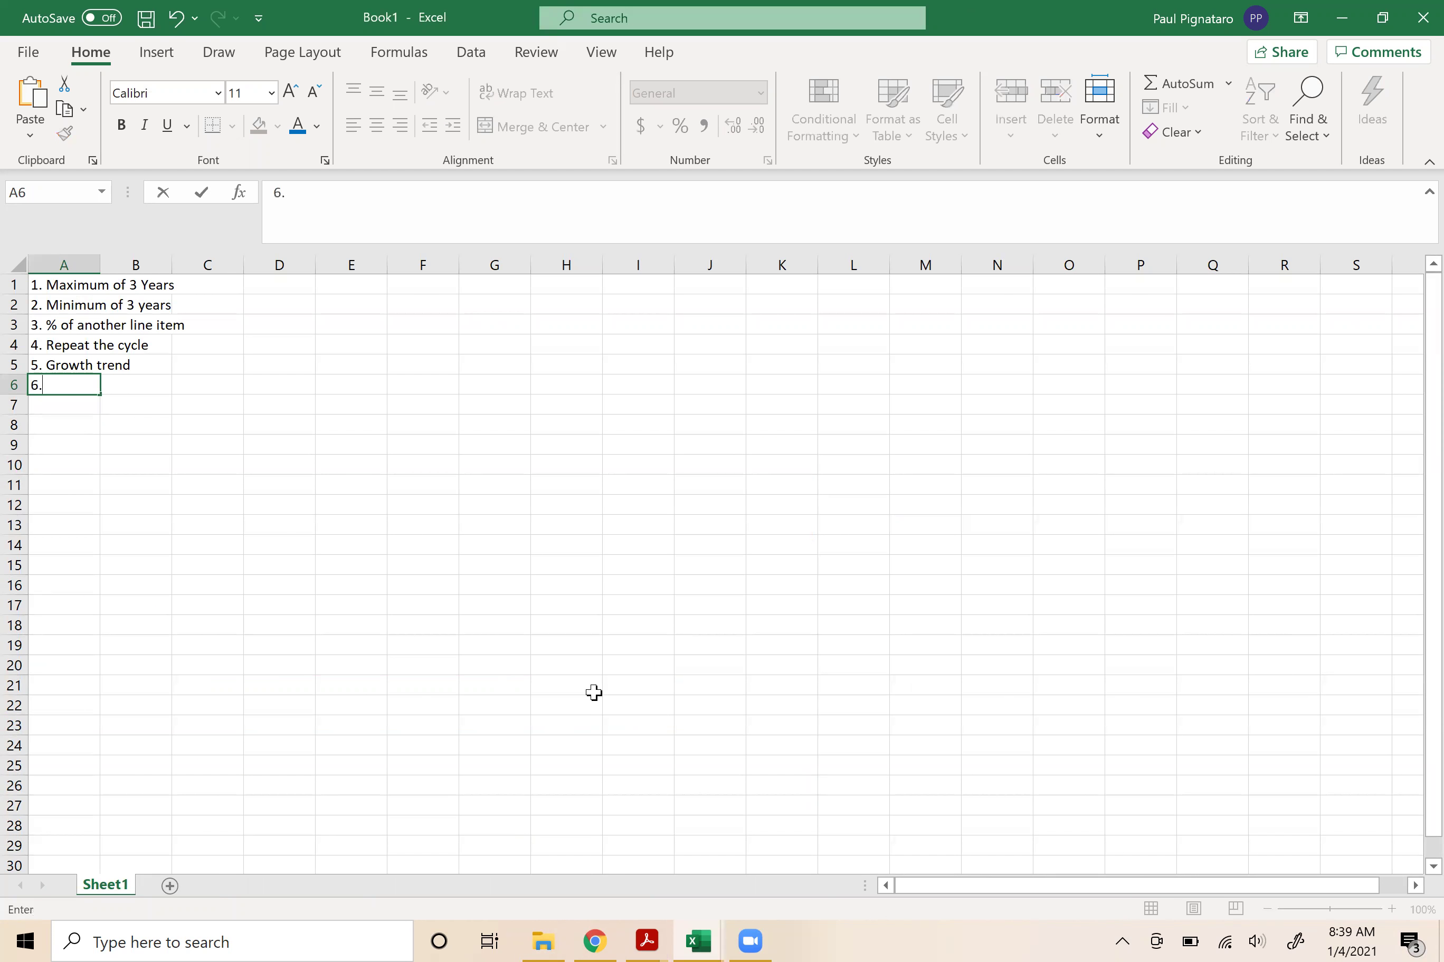
key("Return")
key("Up")
type("6. Average")
key("Return")
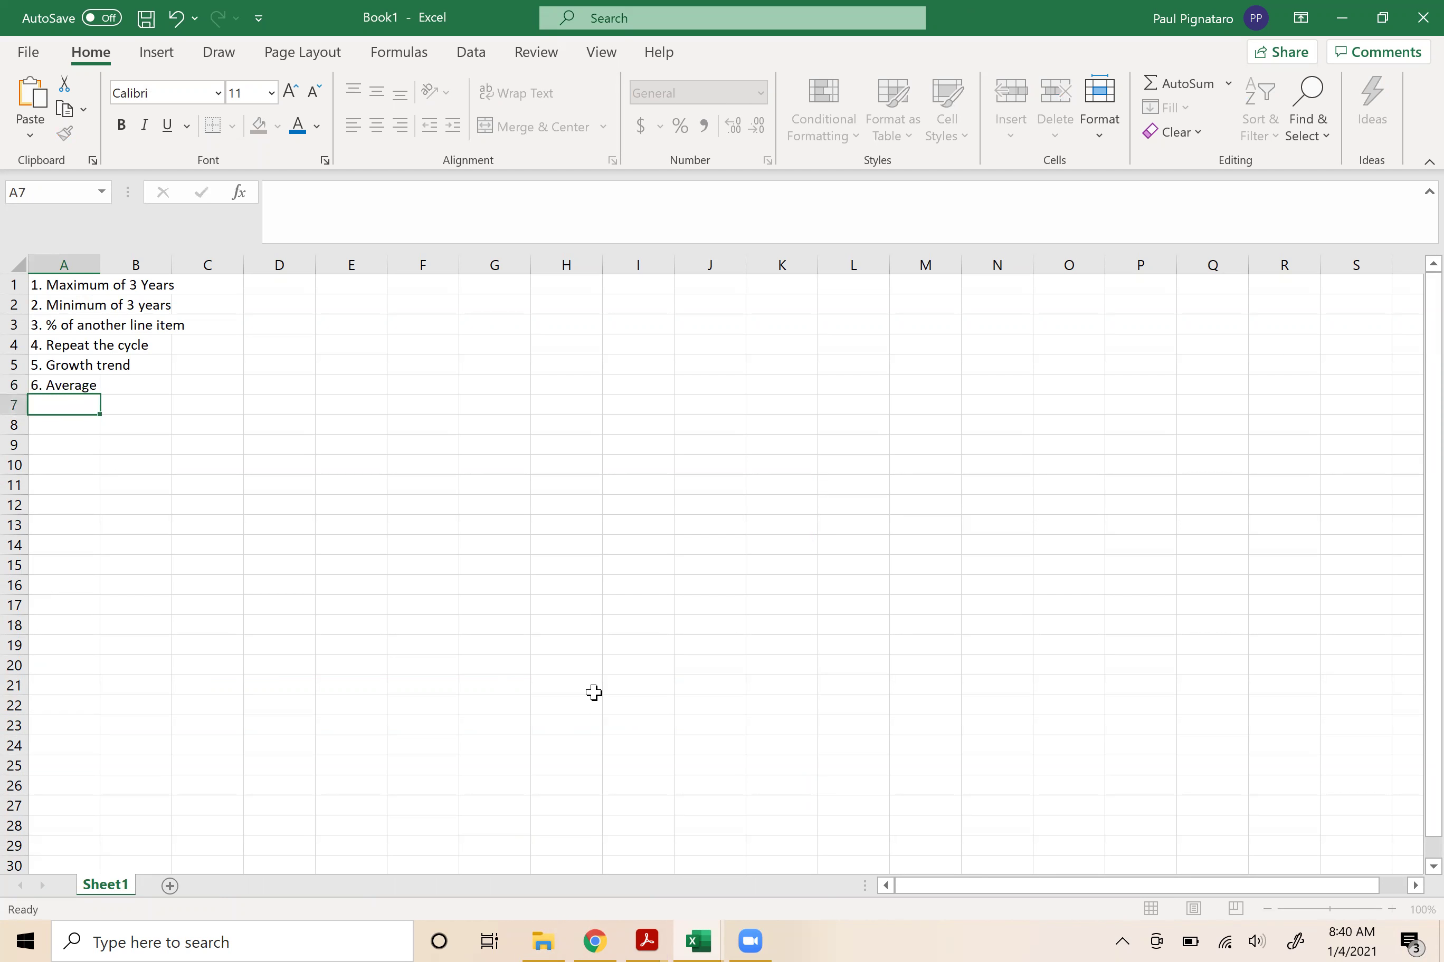
key("Up")
left_click(364, 209)
type("of 4 years")
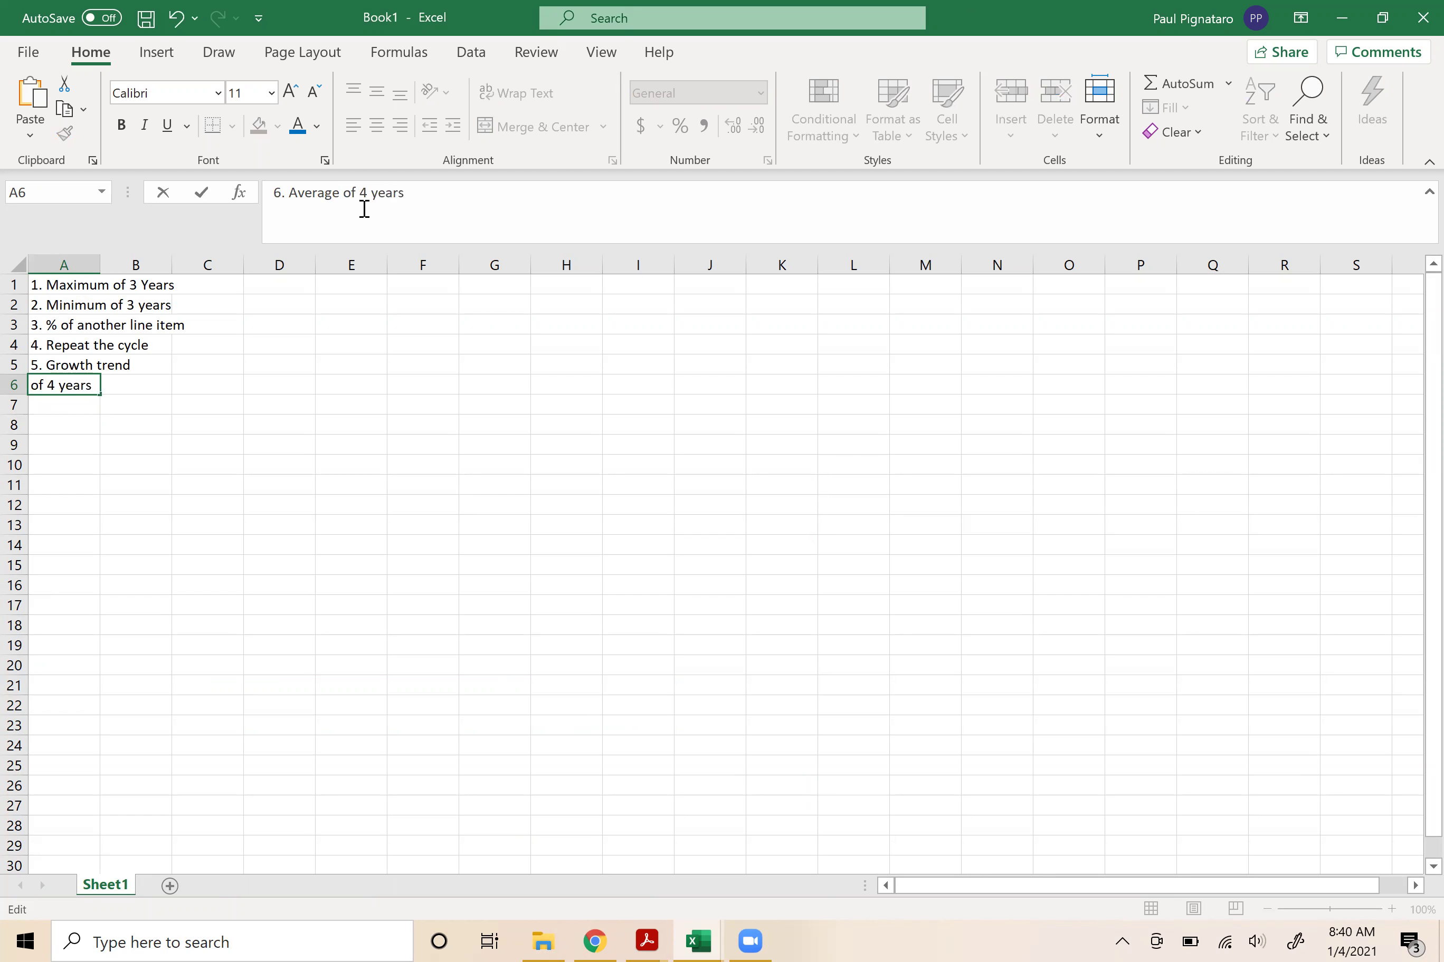
left_click(365, 199)
key("BackSpace")
type("3")
key("Return")
- Check the 2017A other operating expense in D28 and add "7. Last Year's metric" in A7 of the Book1 list
key("alt+Tab")
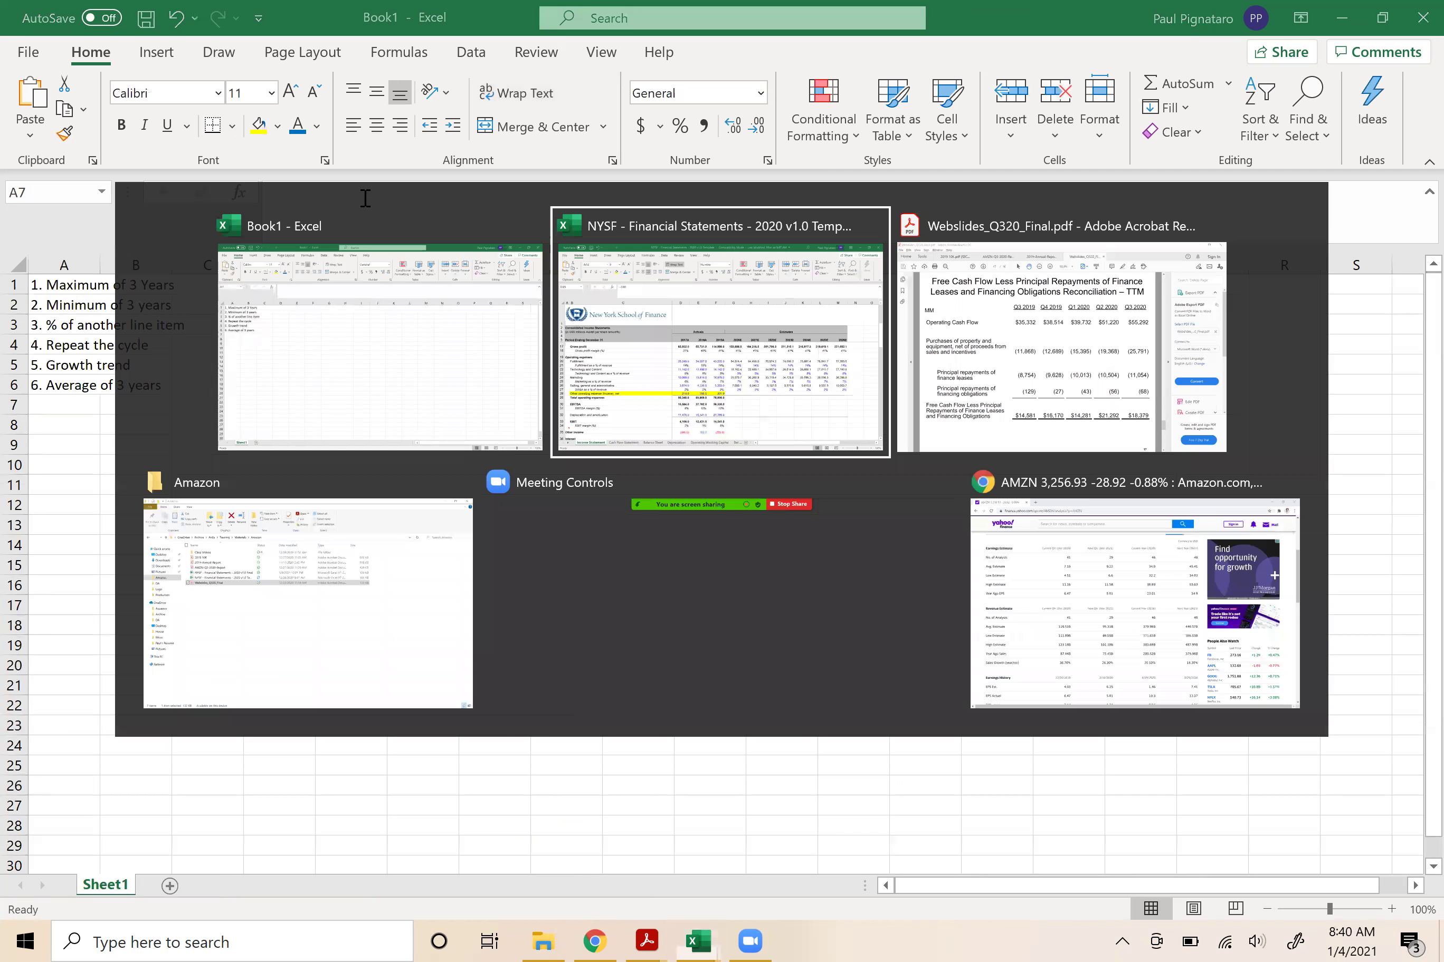
left_click(553, 668)
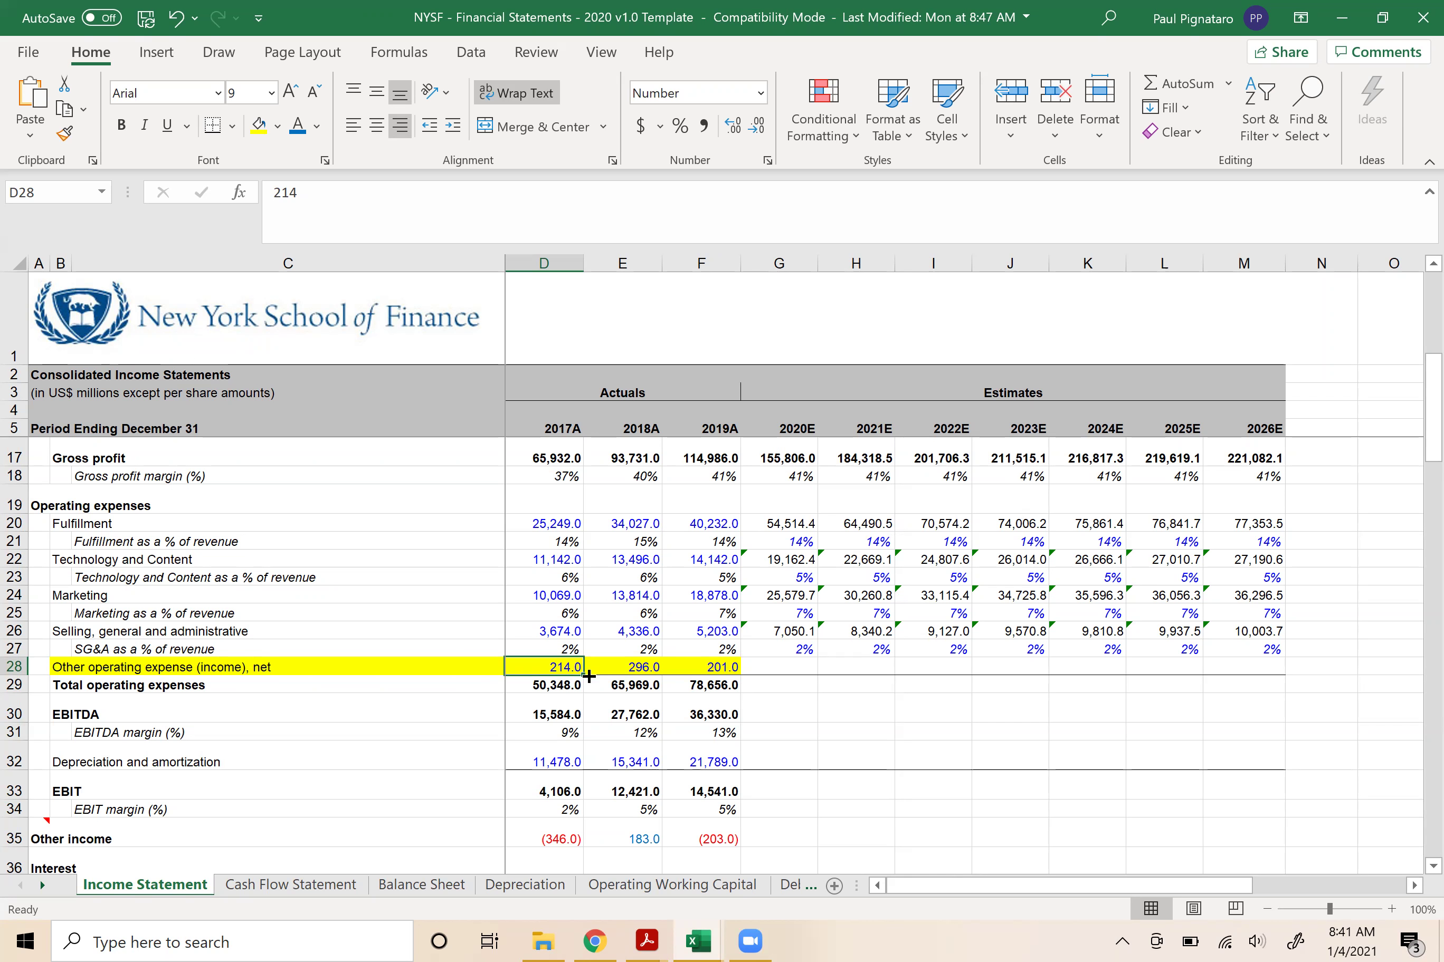
key("alt+Tab")
type("7. L")
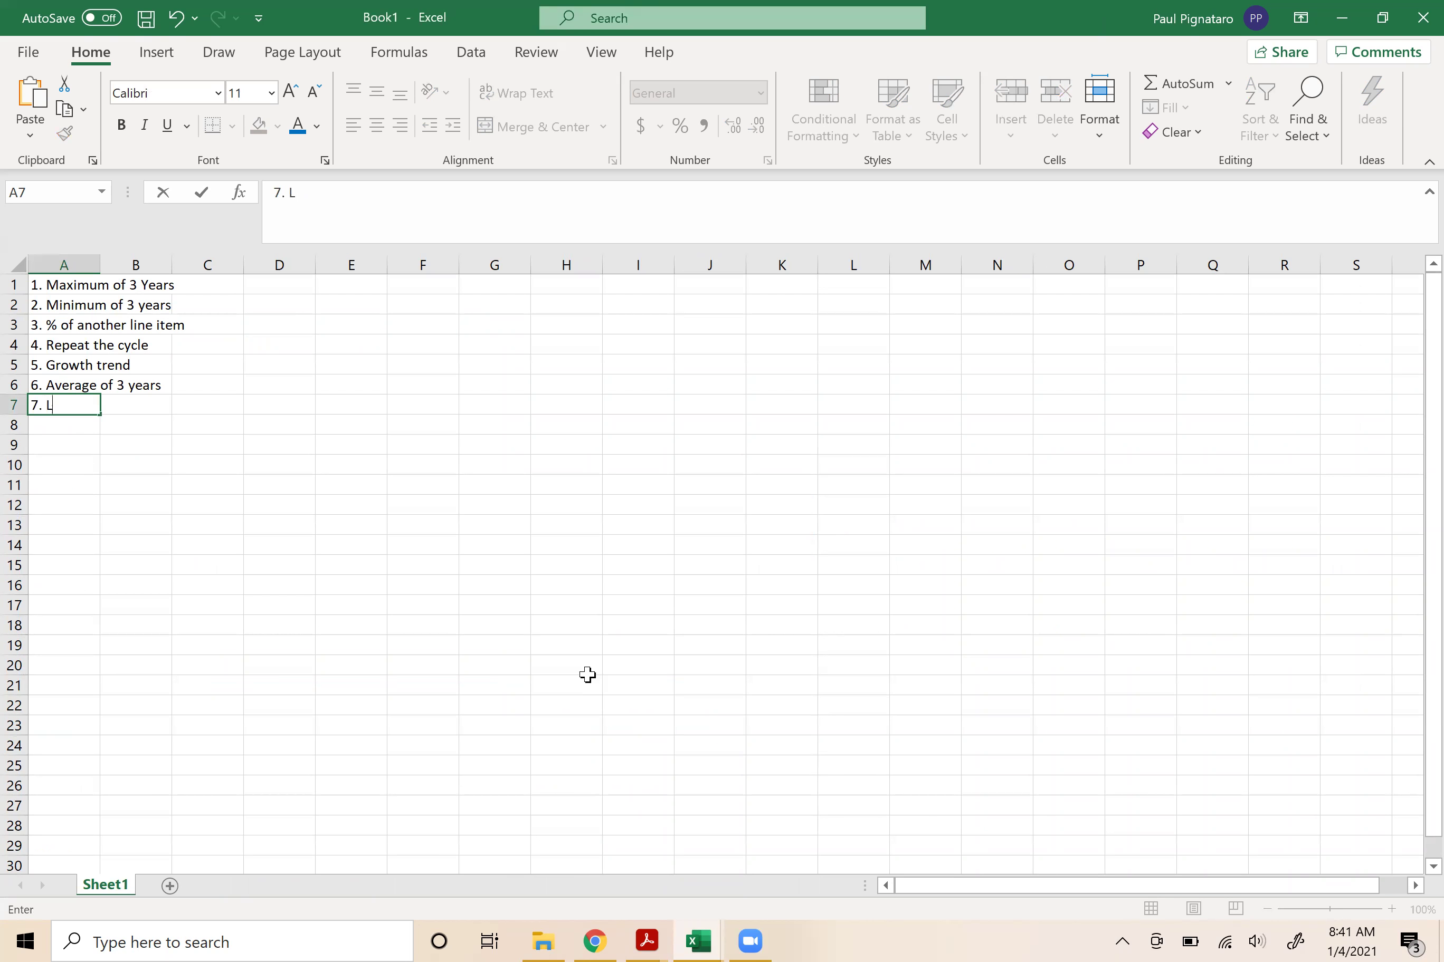
type("ast Year")
key("Return")
key("Up")
left_click(348, 192)
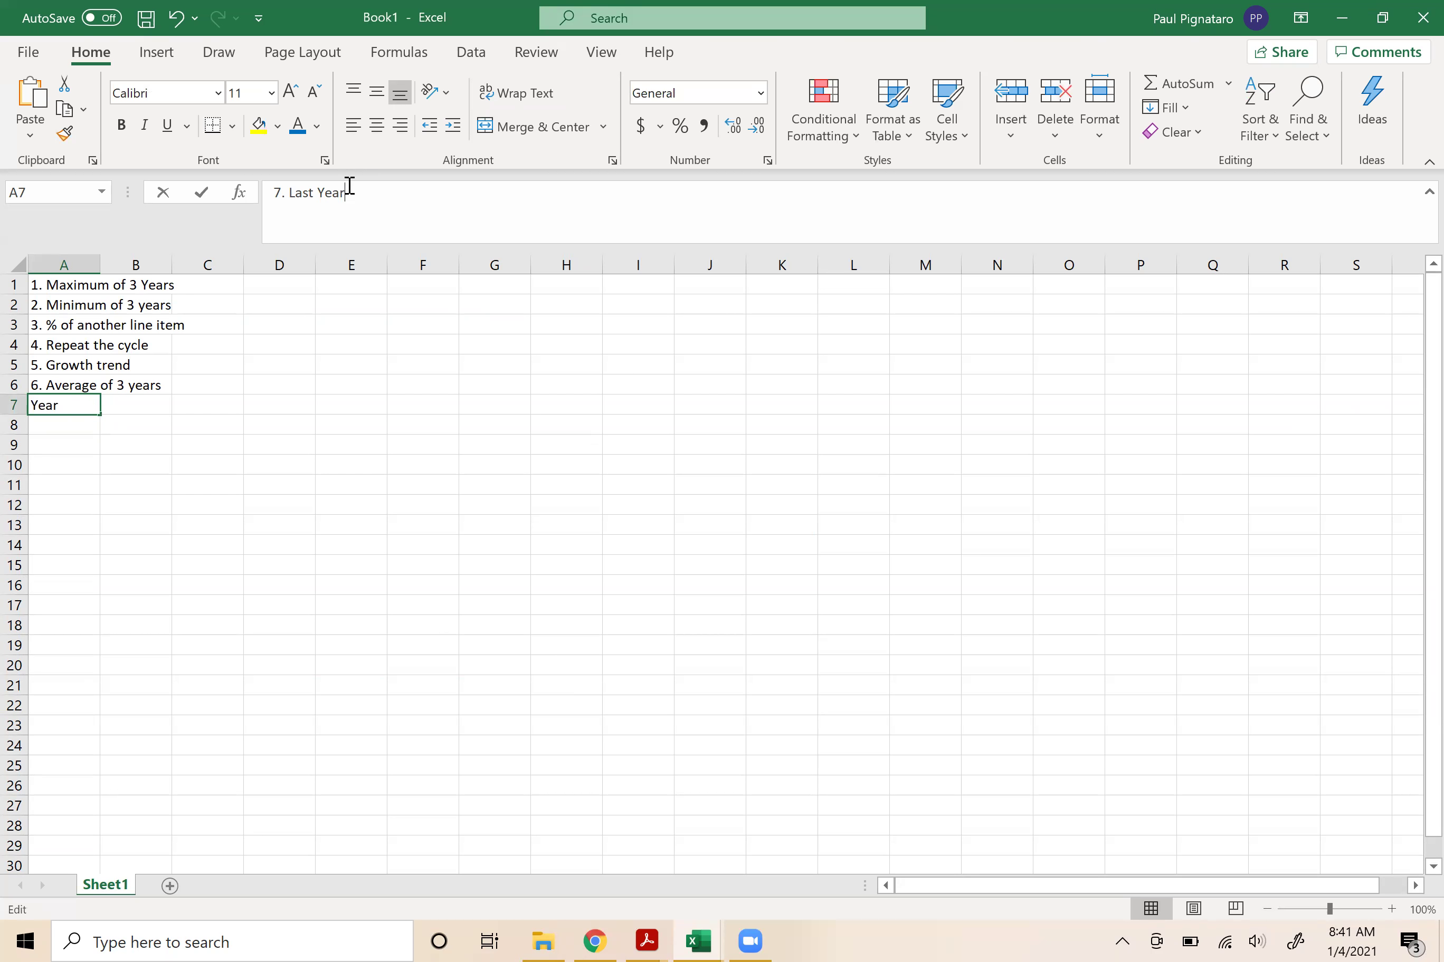
type("'s mut")
key("BackSpace")
key("BackSpace")
type("etri")
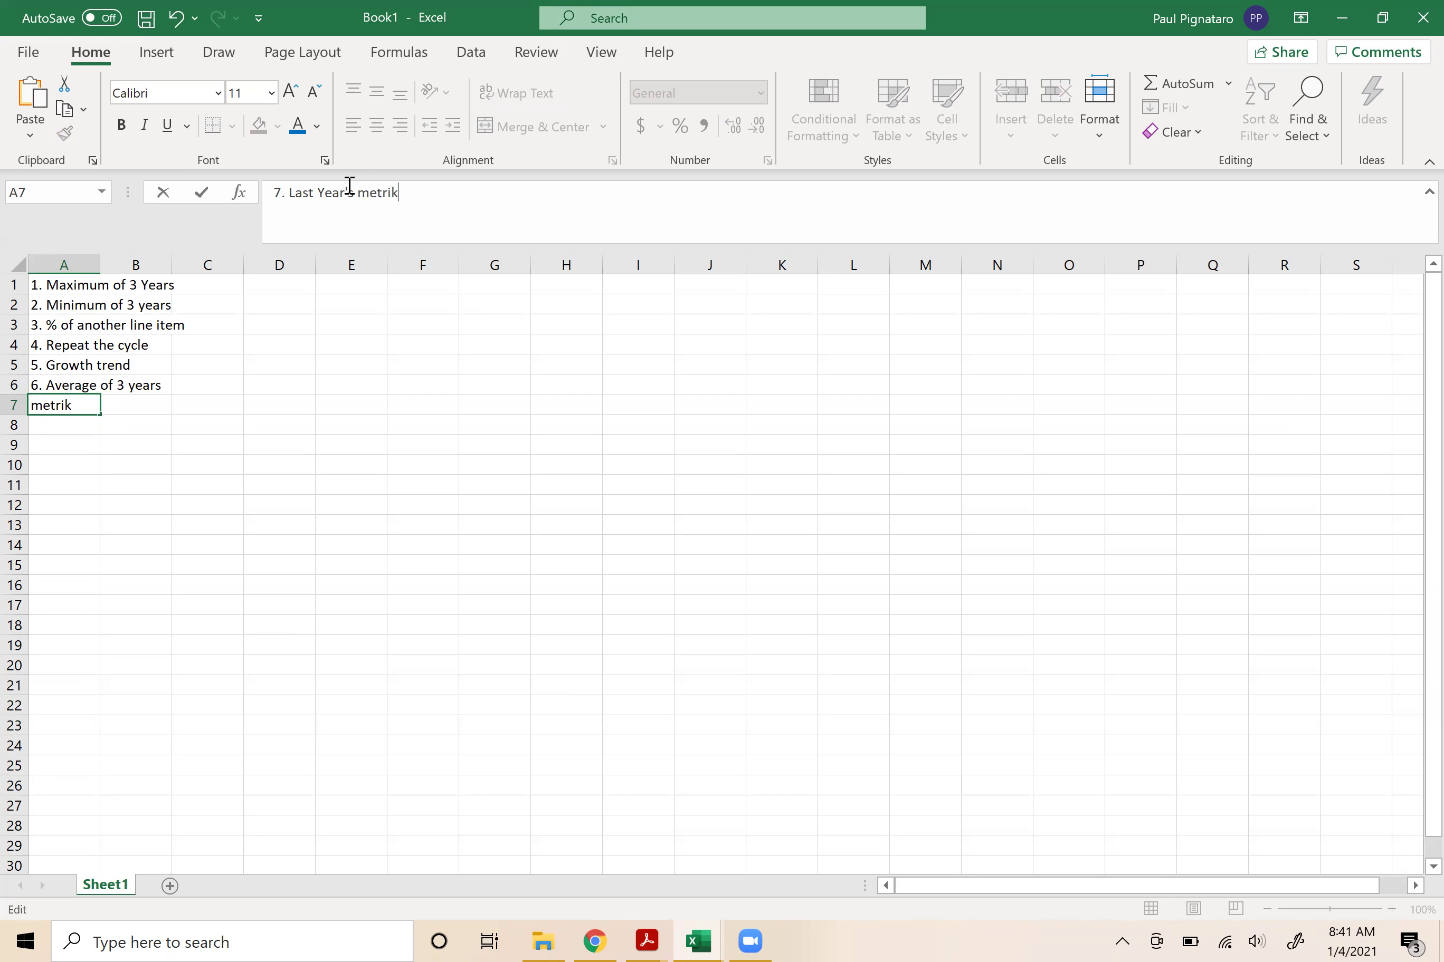
type("c")
key("Return")
key("Up")
- Return to the income statement and check the 2020E percent-of-revenue formulas for SG&A in G27 and marketing in G25
key("alt+Tab")
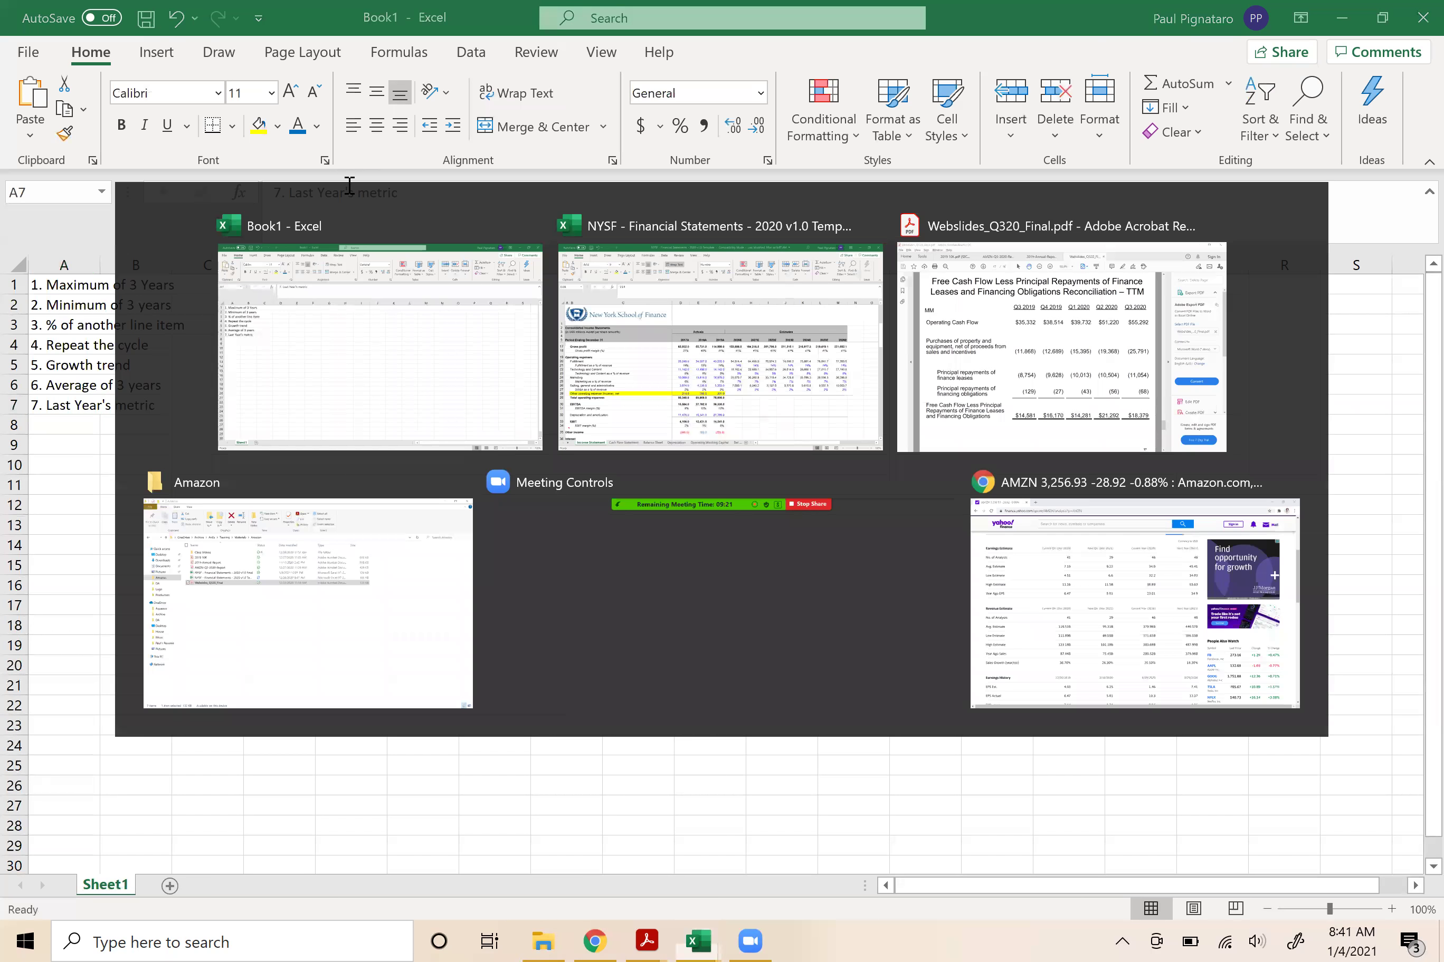
double_click(798, 649)
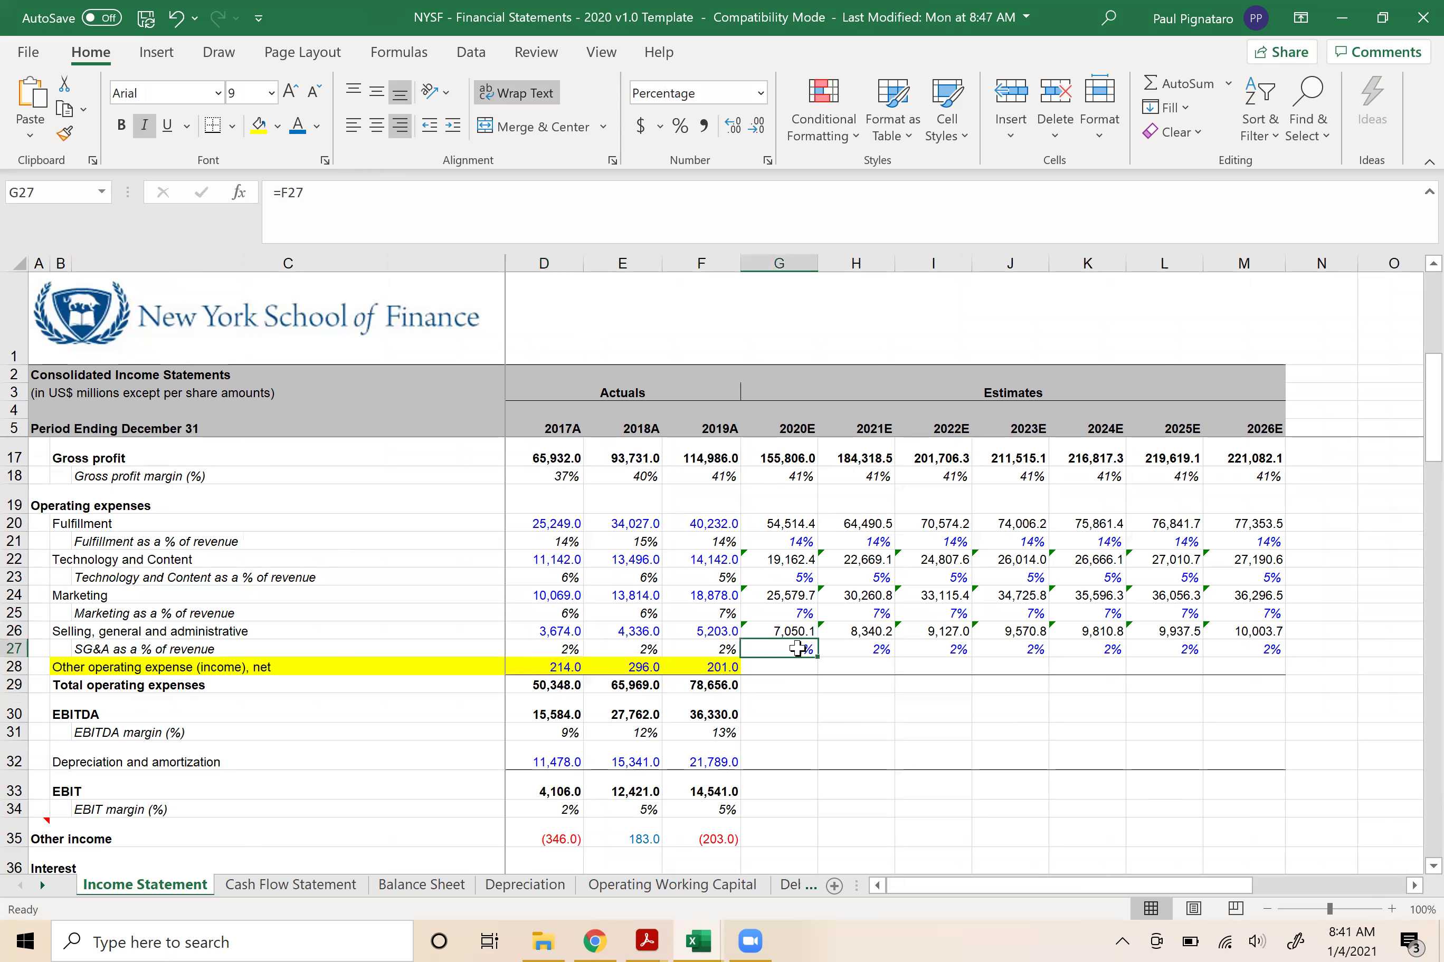
key("Return")
double_click(785, 610)
key("Escape")
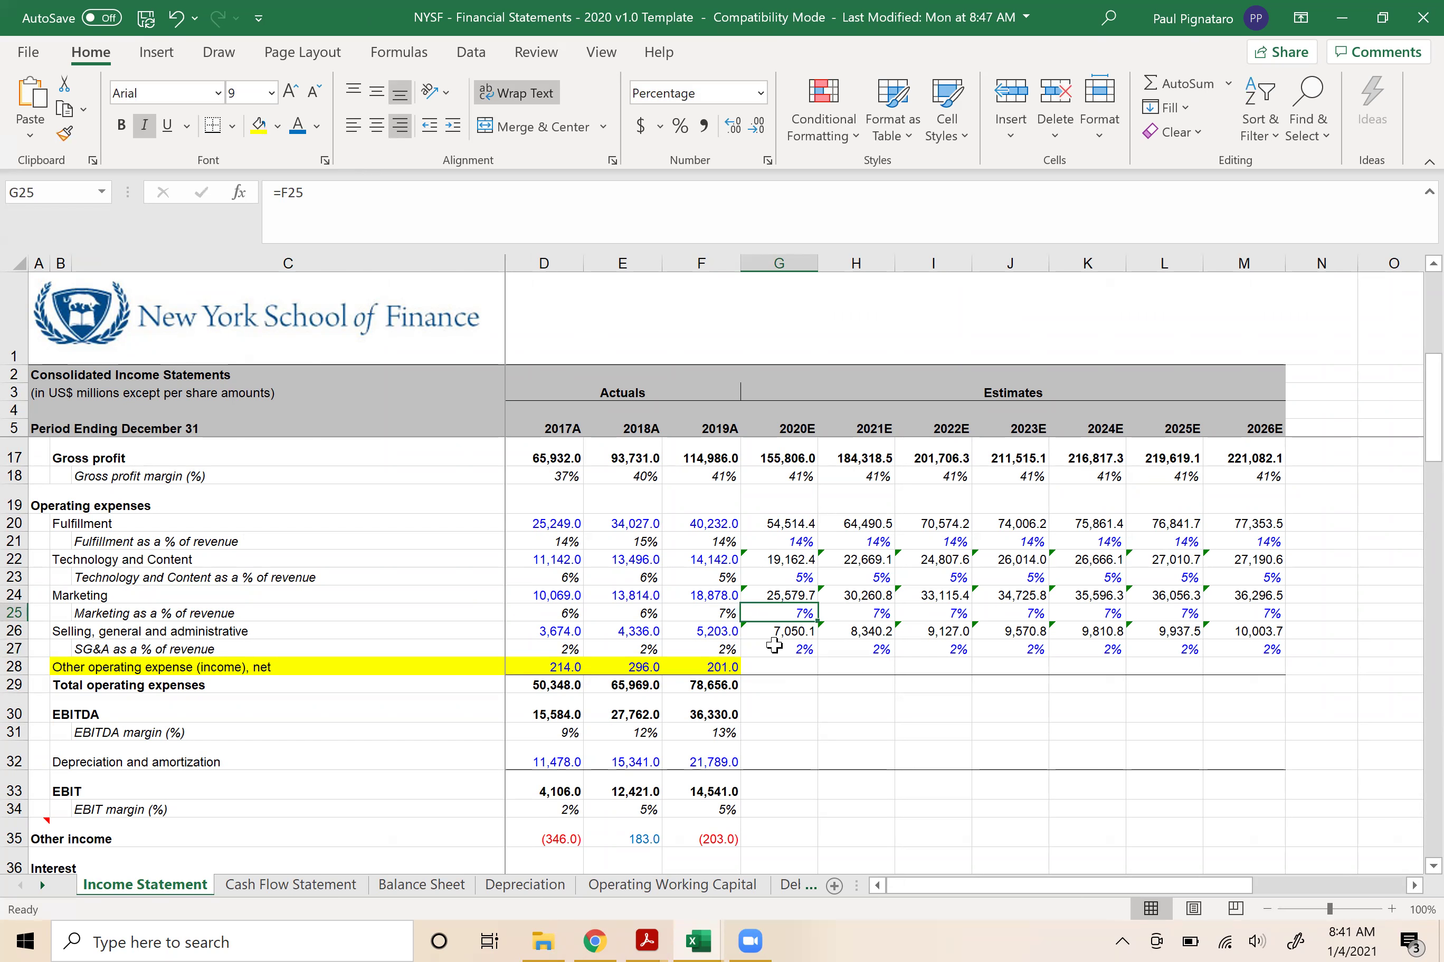
- Examine other operating expense across row 28, comparing the 2017A to 2019A actuals to consider how to project 2020E
key("Down")
key("Down")
key("Down")
key("Left")
key("Left")
key("Left")
key("Right")
key("Right")
key("Left")
key("Left")
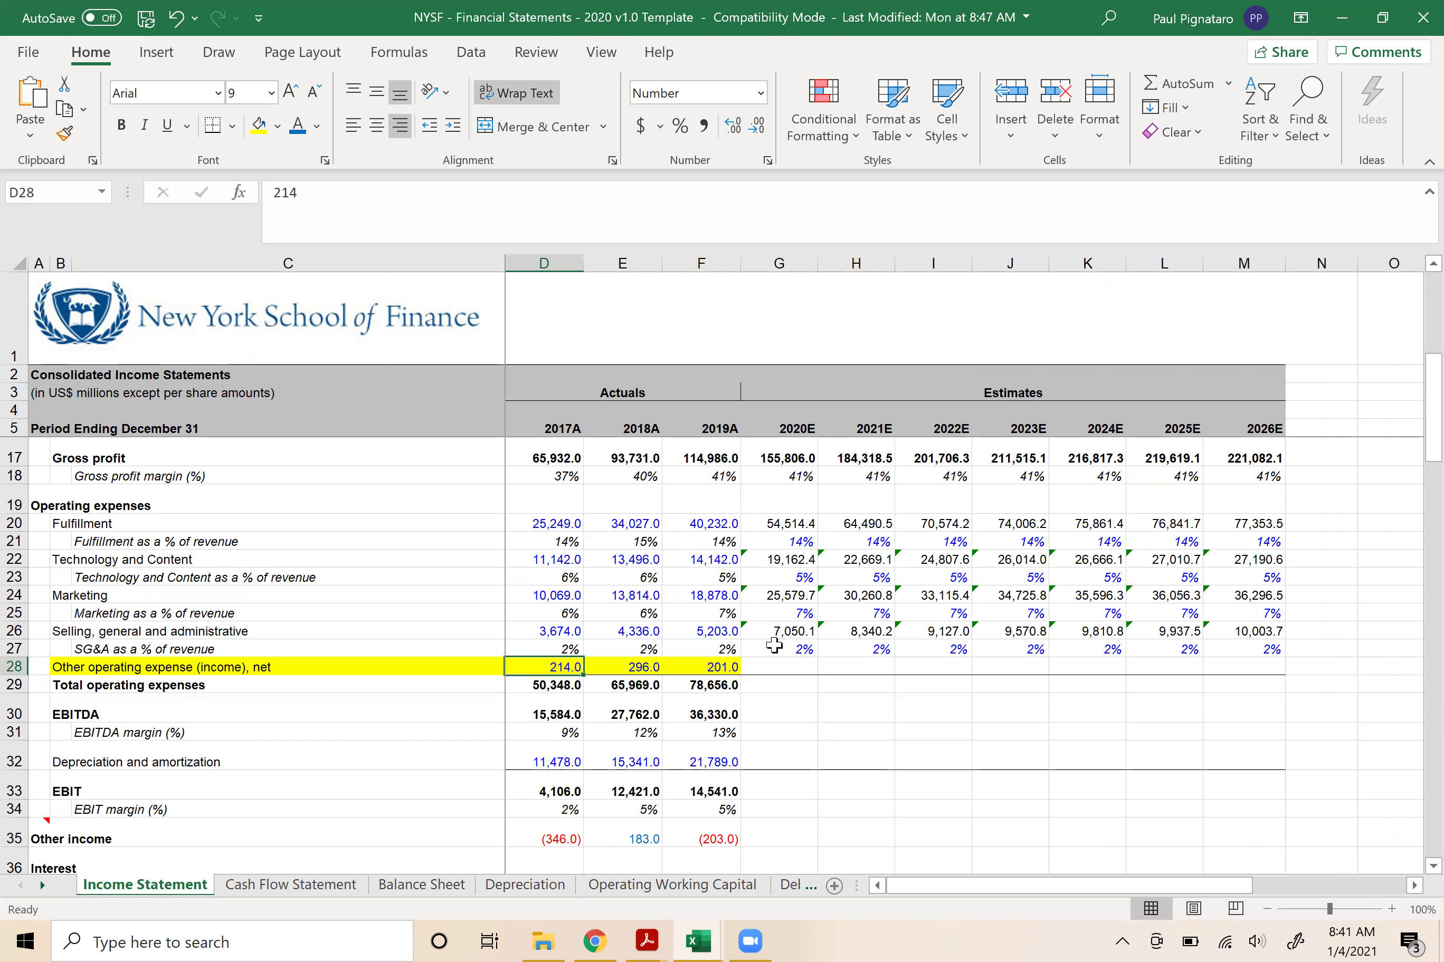
key("Right")
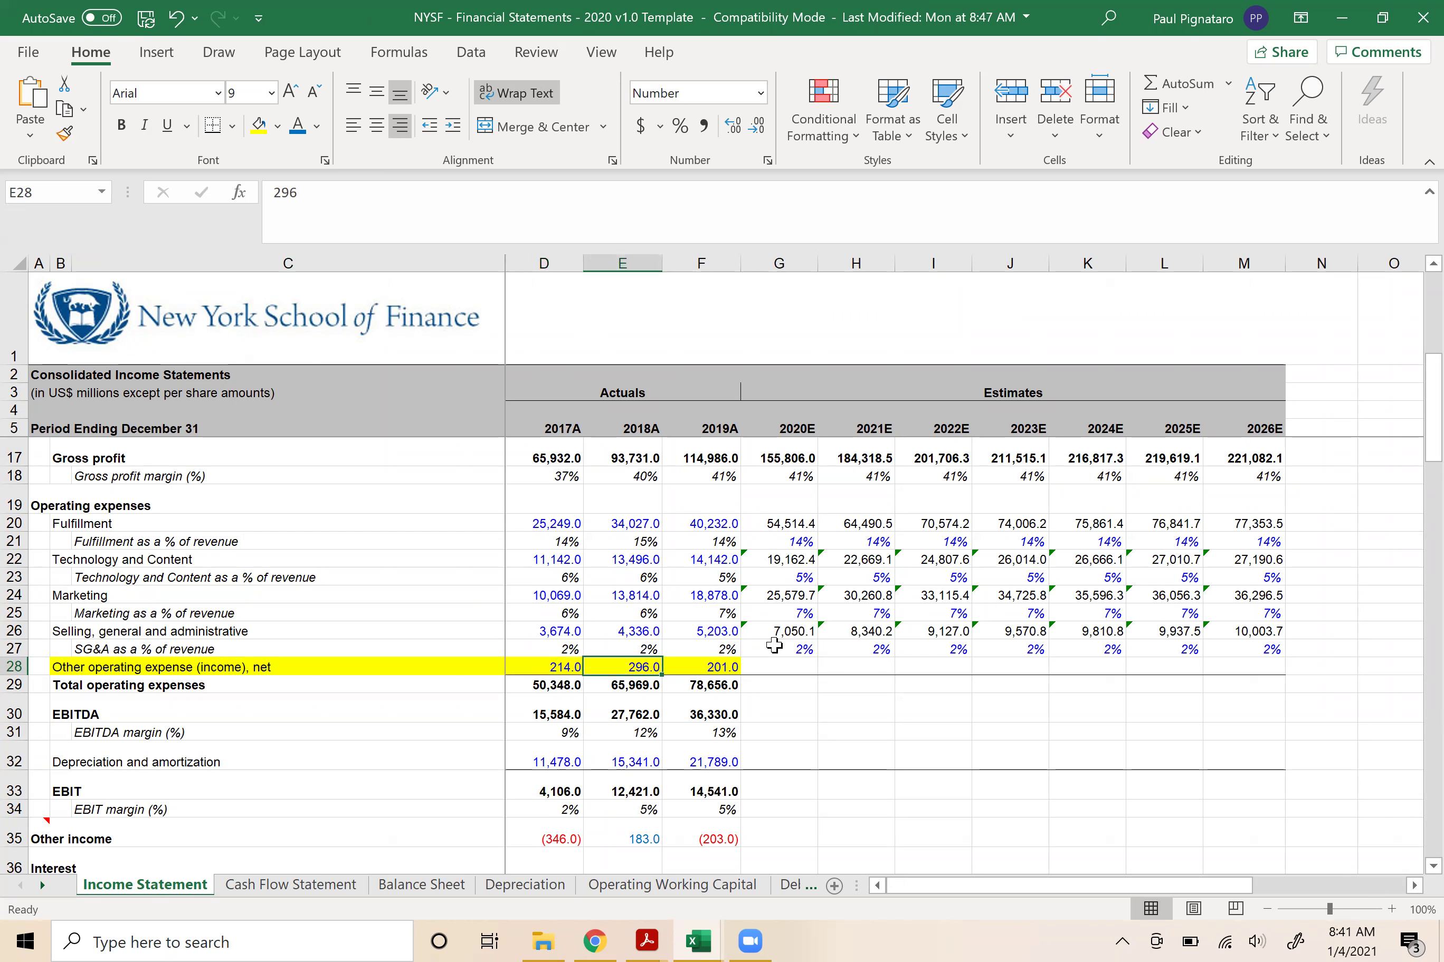
key("Right")
key("Right")
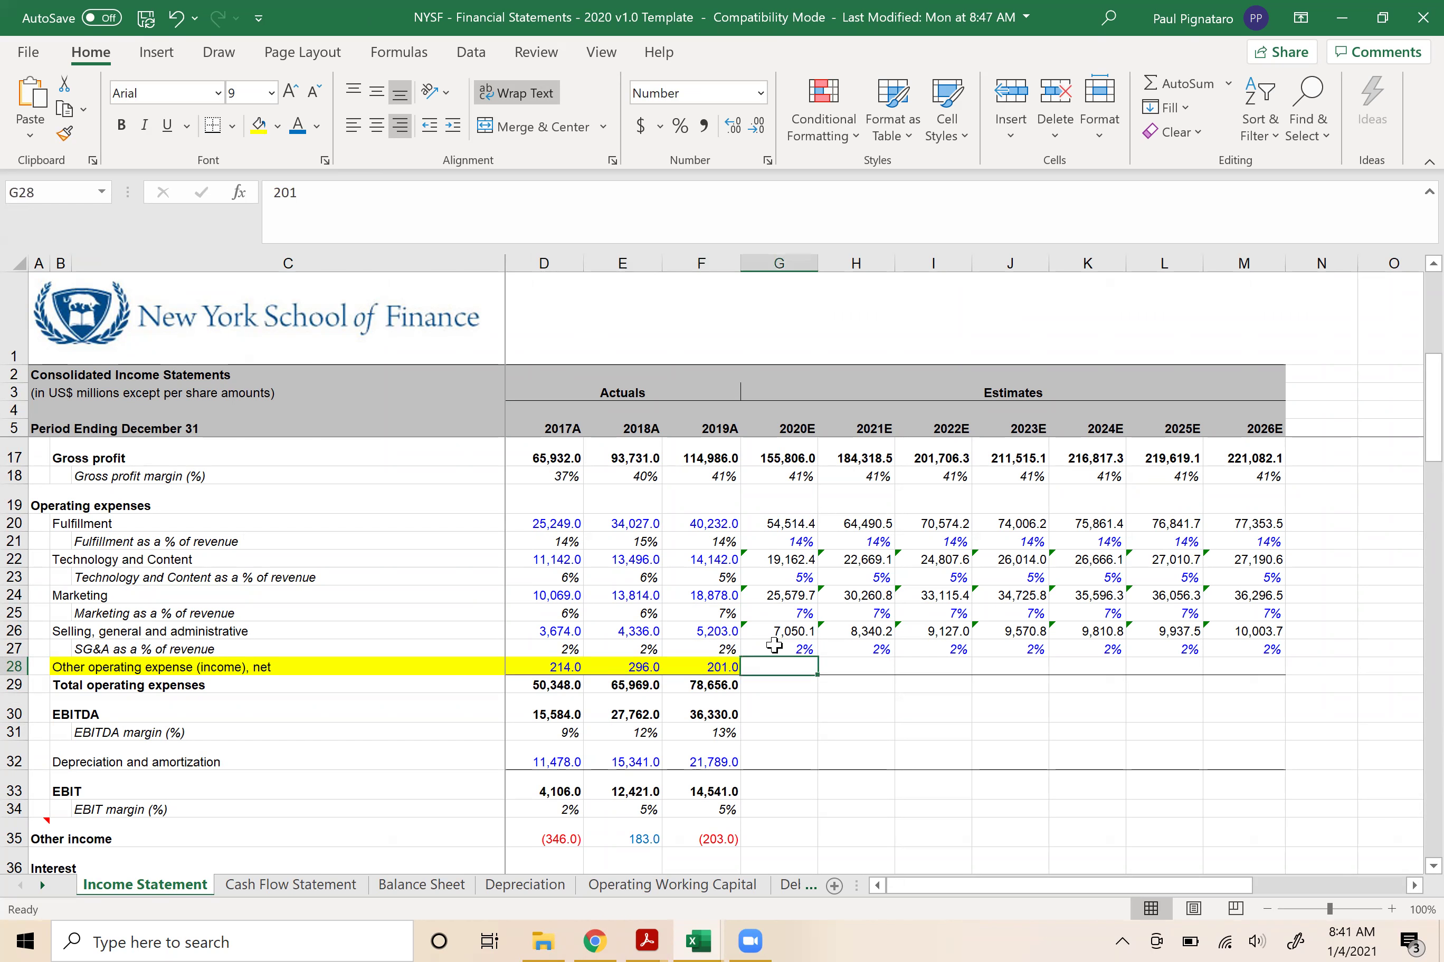
key("Left")
key("Left")
key("Left")
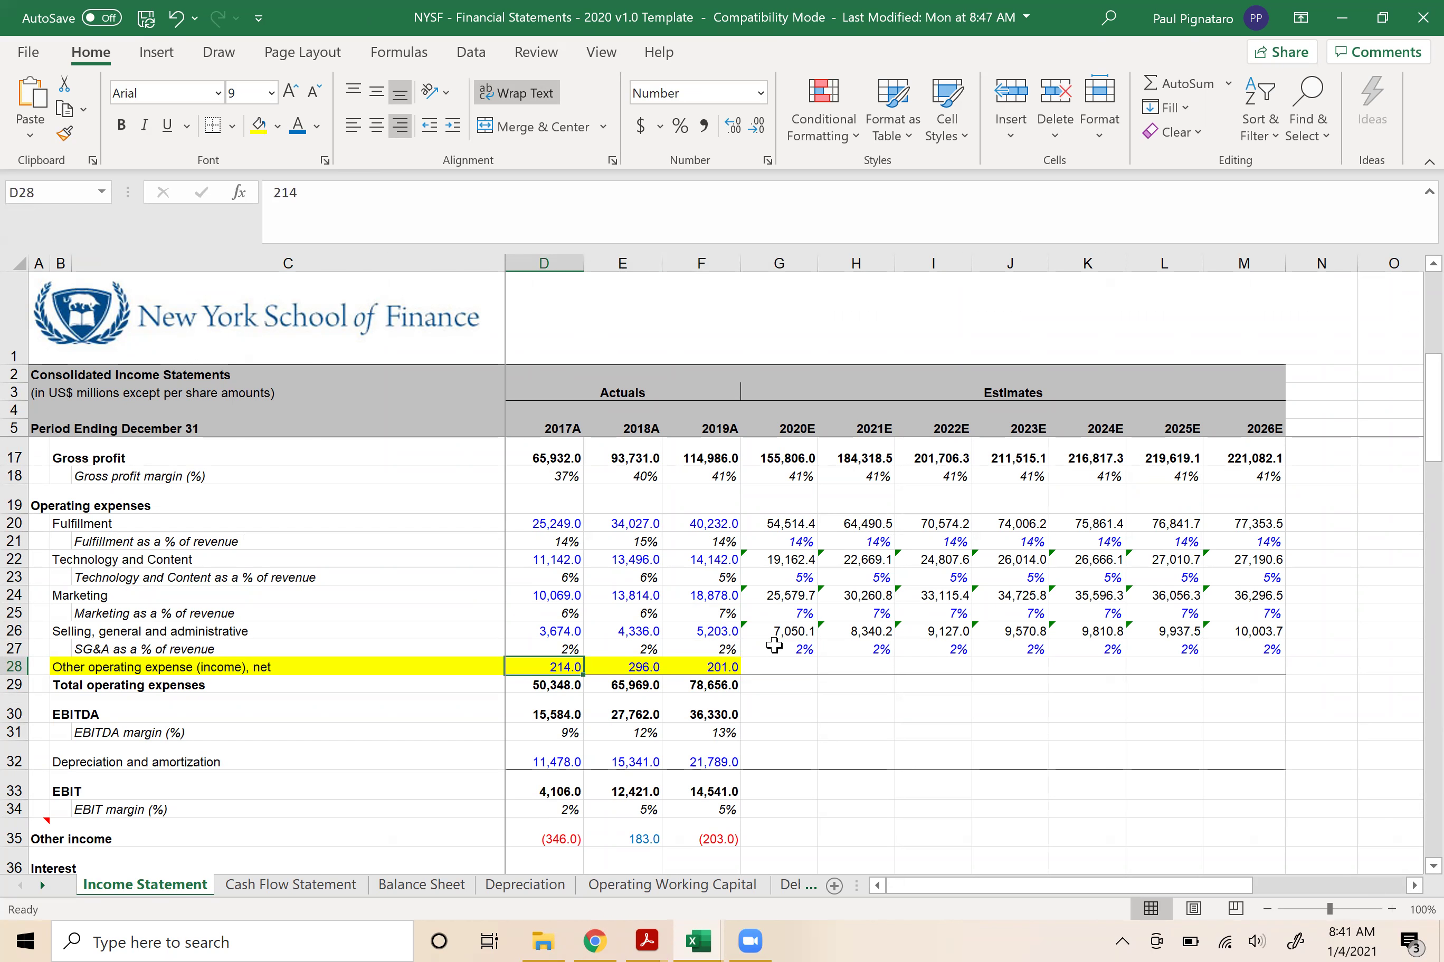
key("Right")
key("Right")
key("Right")
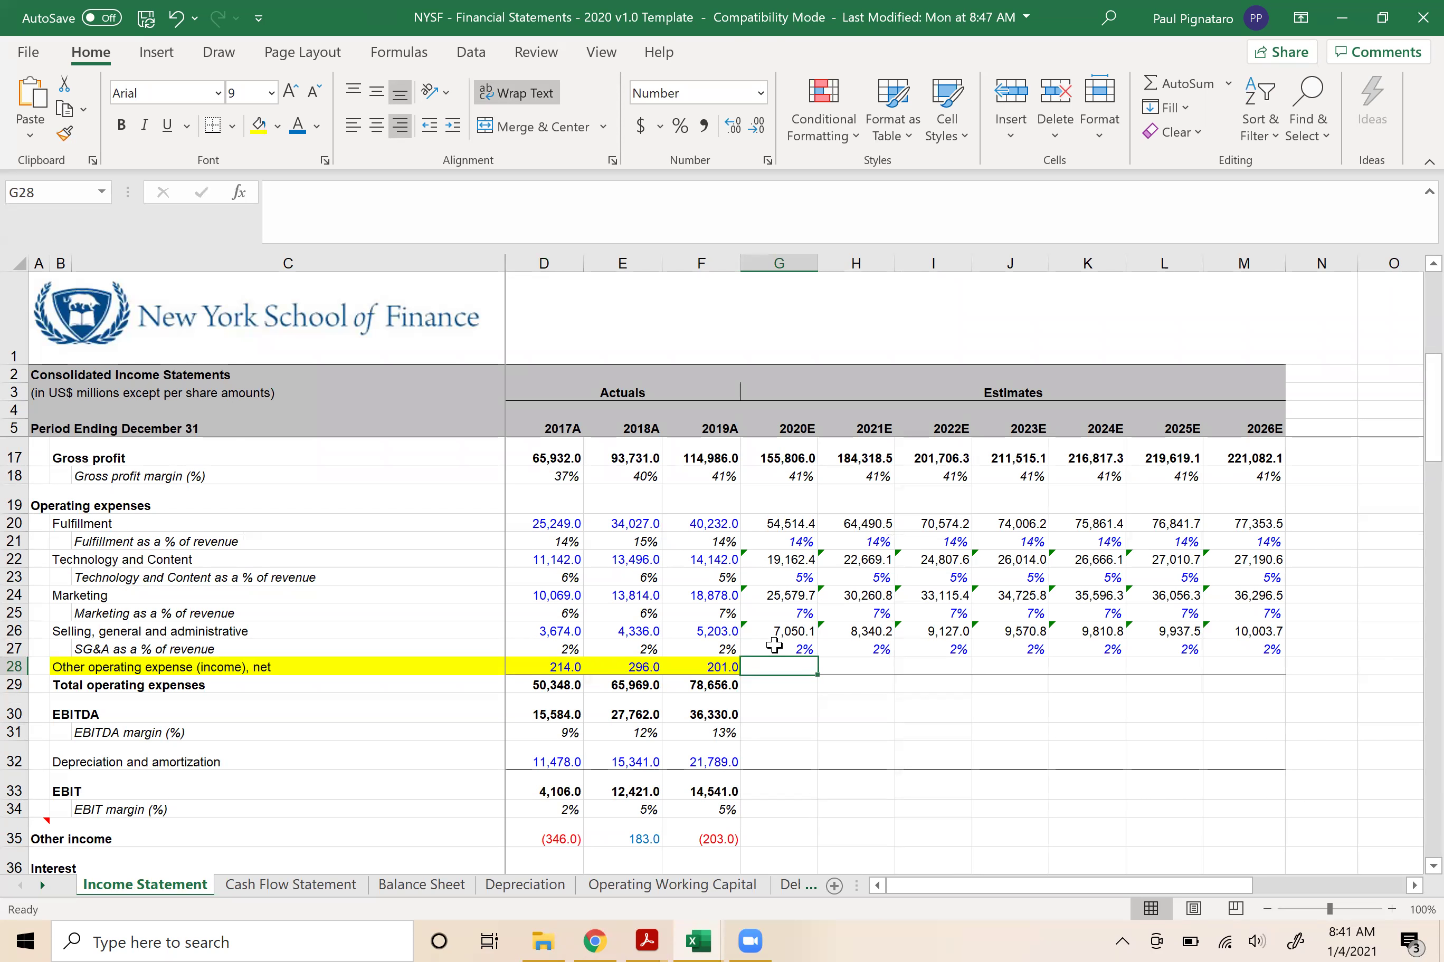
key("Left")
key("Left")
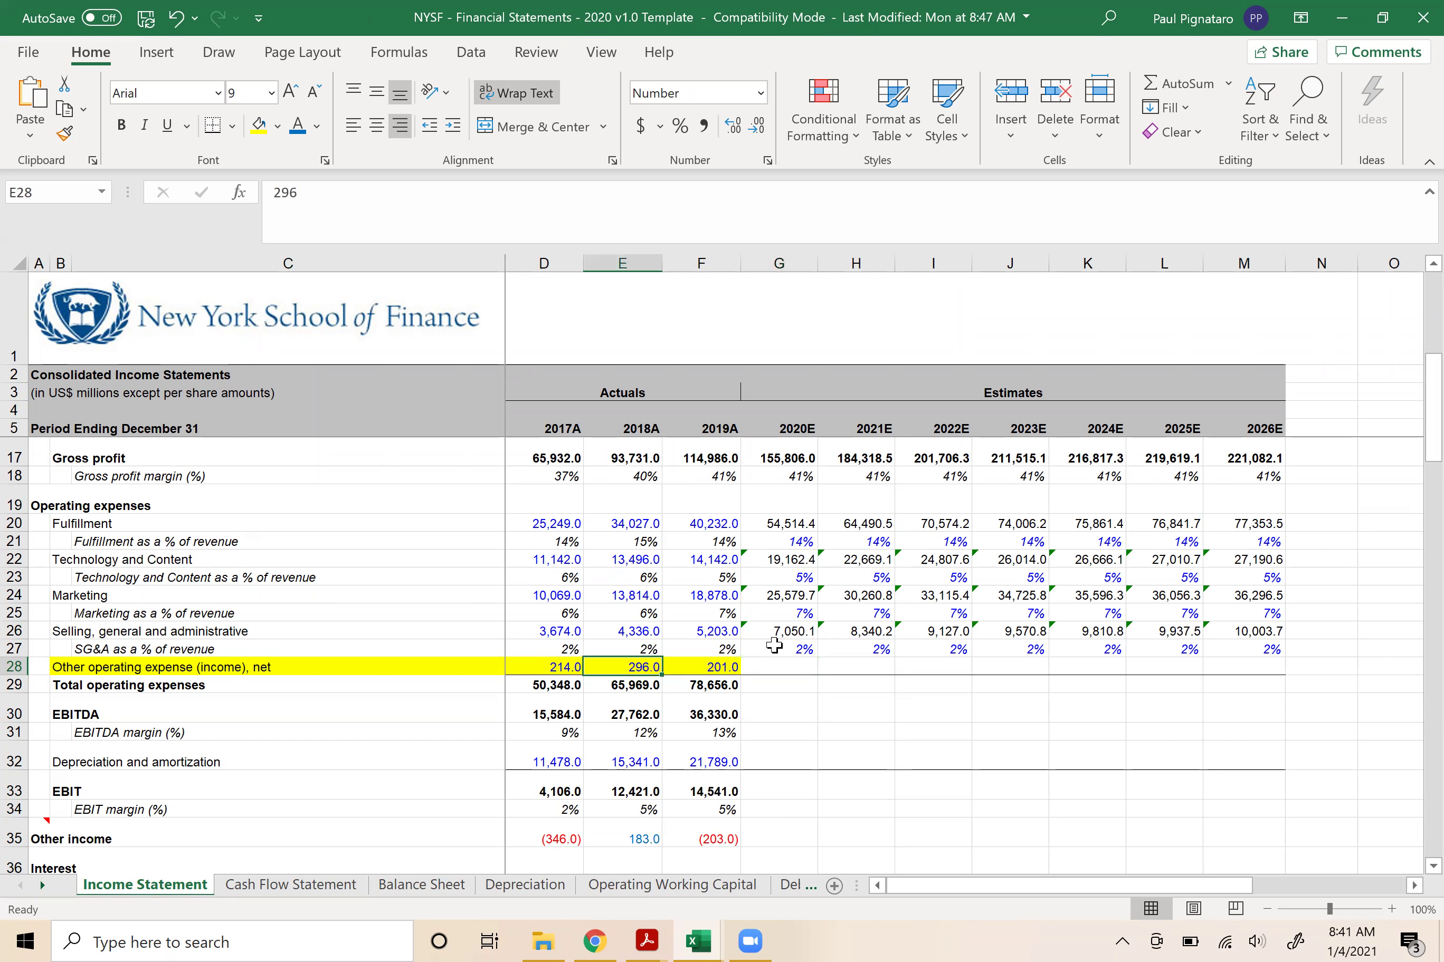
key("Right")
key("Right")
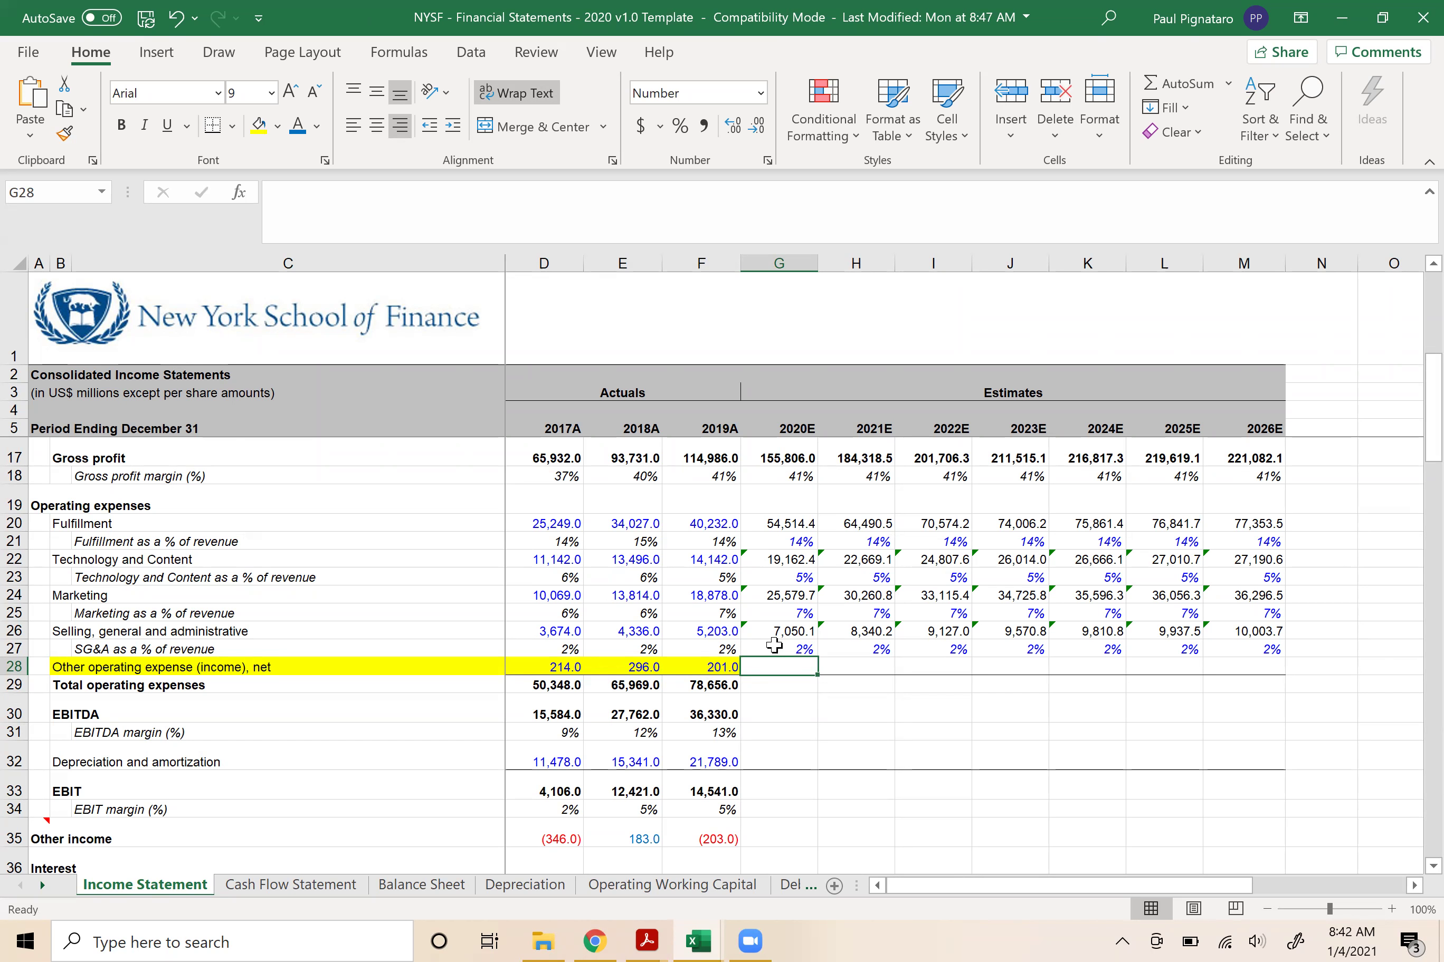
key("Left")
key("Right")
key("Left")
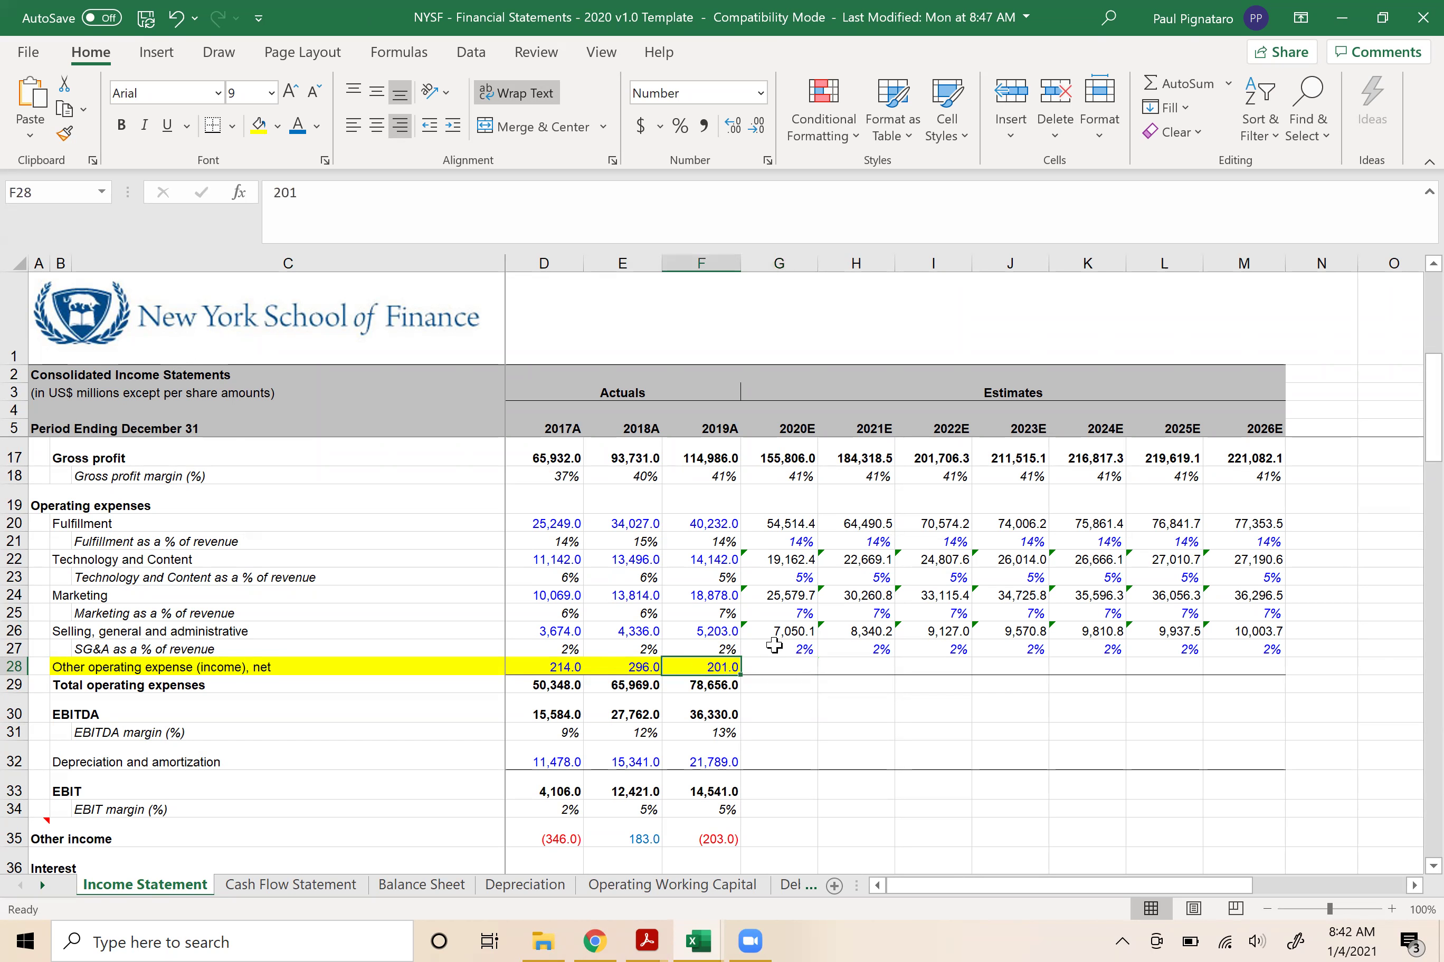
key("Left")
key("Left")
key("Right")
key("Right")
key("Right")
key("Left")
key("Left")
key("Left")
key("Left")
key("Left")
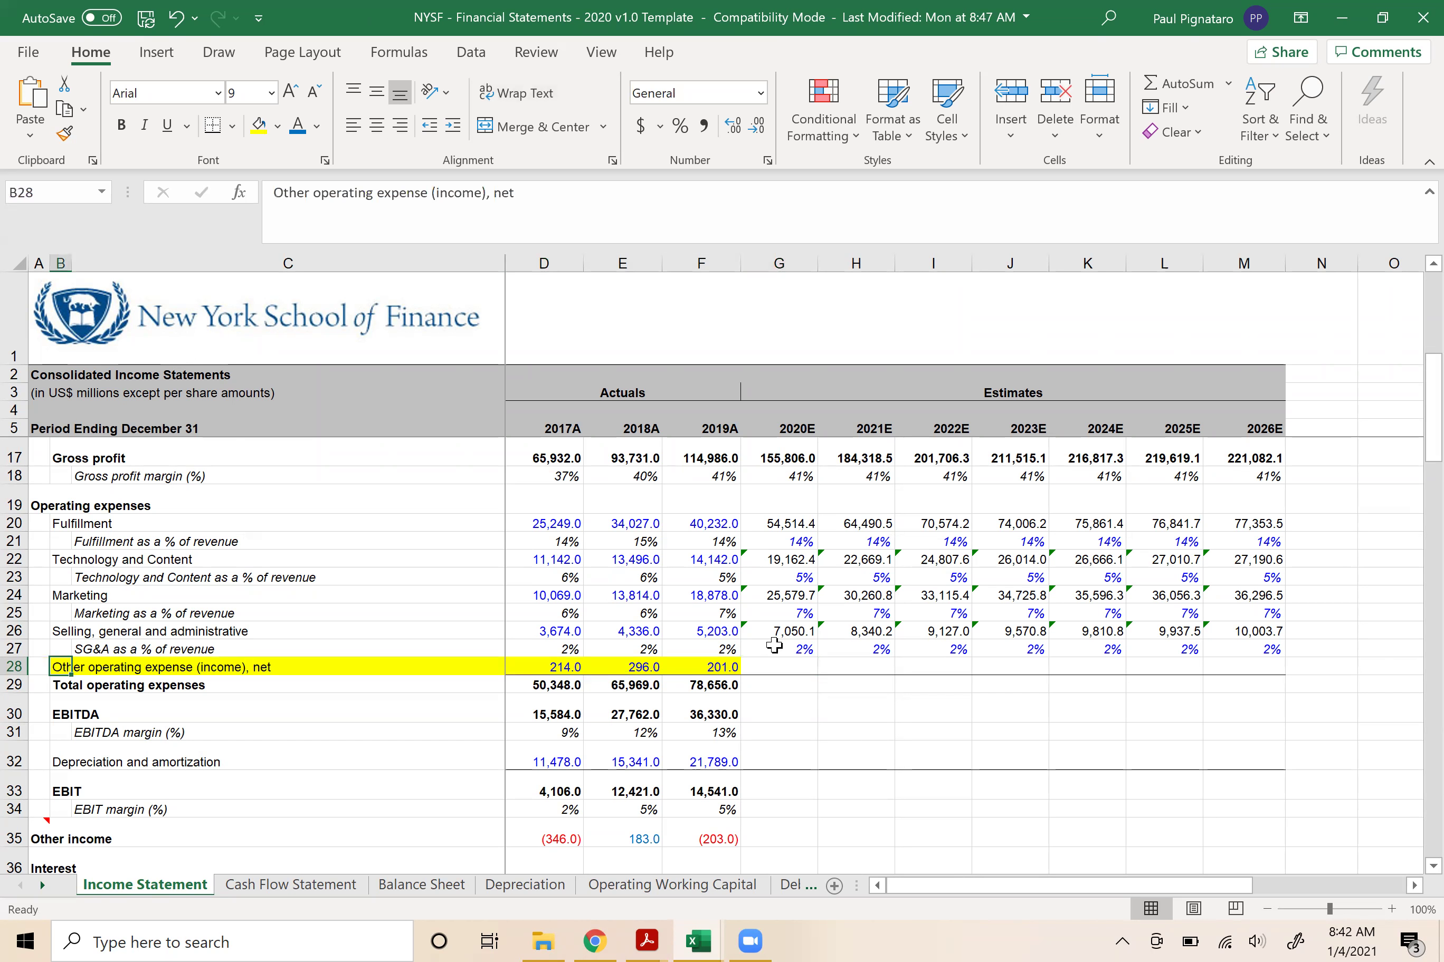
key("Right")
key("Right")
key("Right")
key("Right")
key("Right")
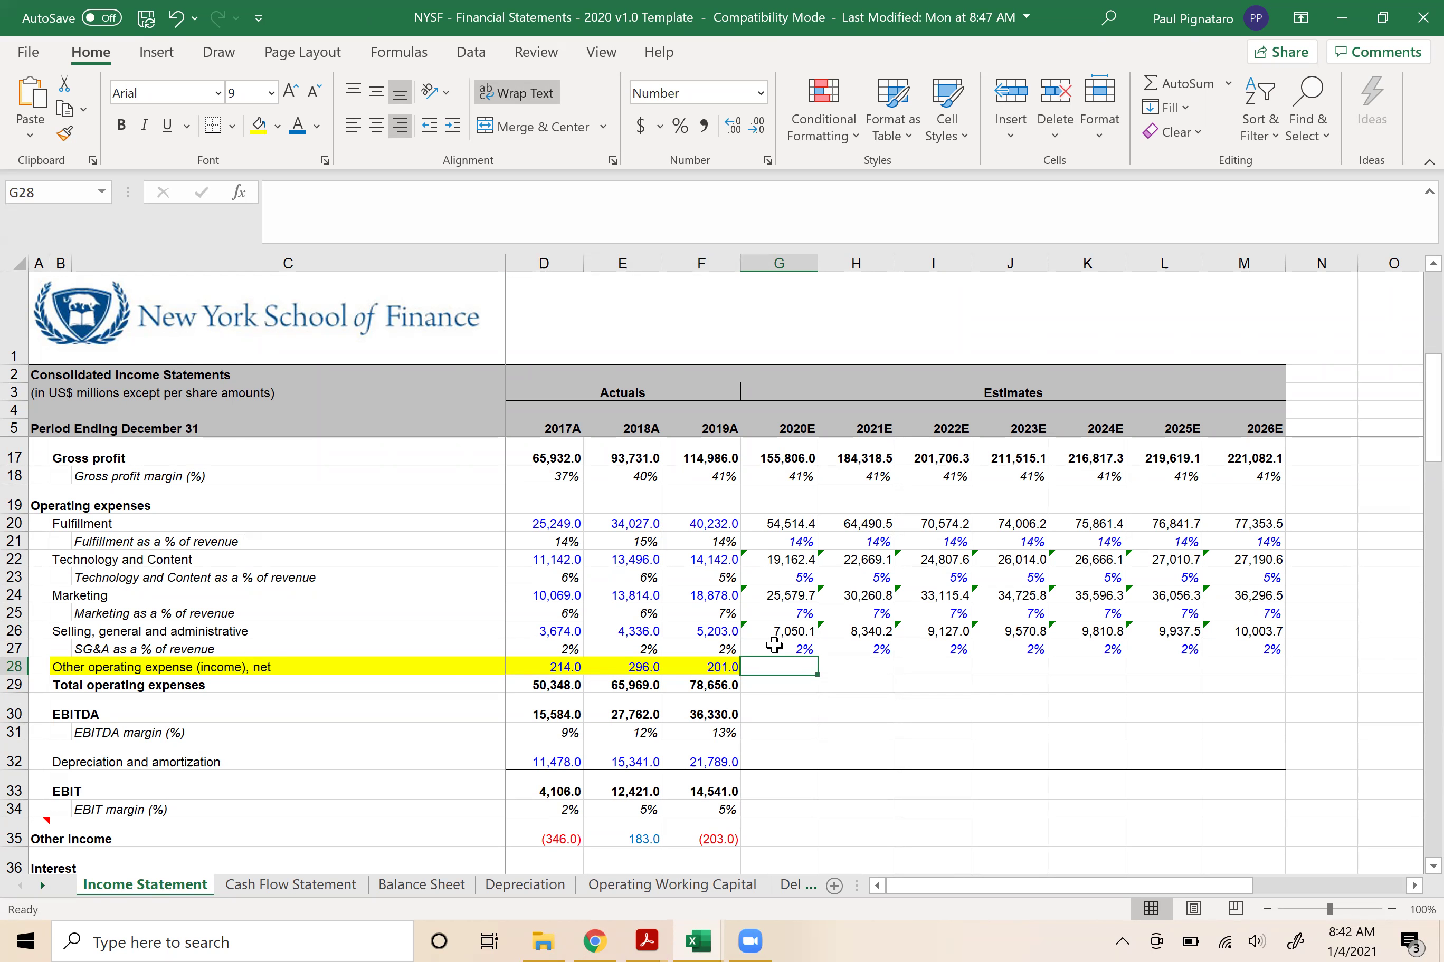
key("Left")
key("Right")
- Switch to the Book1 list and select all seven projection methods in A1:B7 for review
key("alt+Tab")
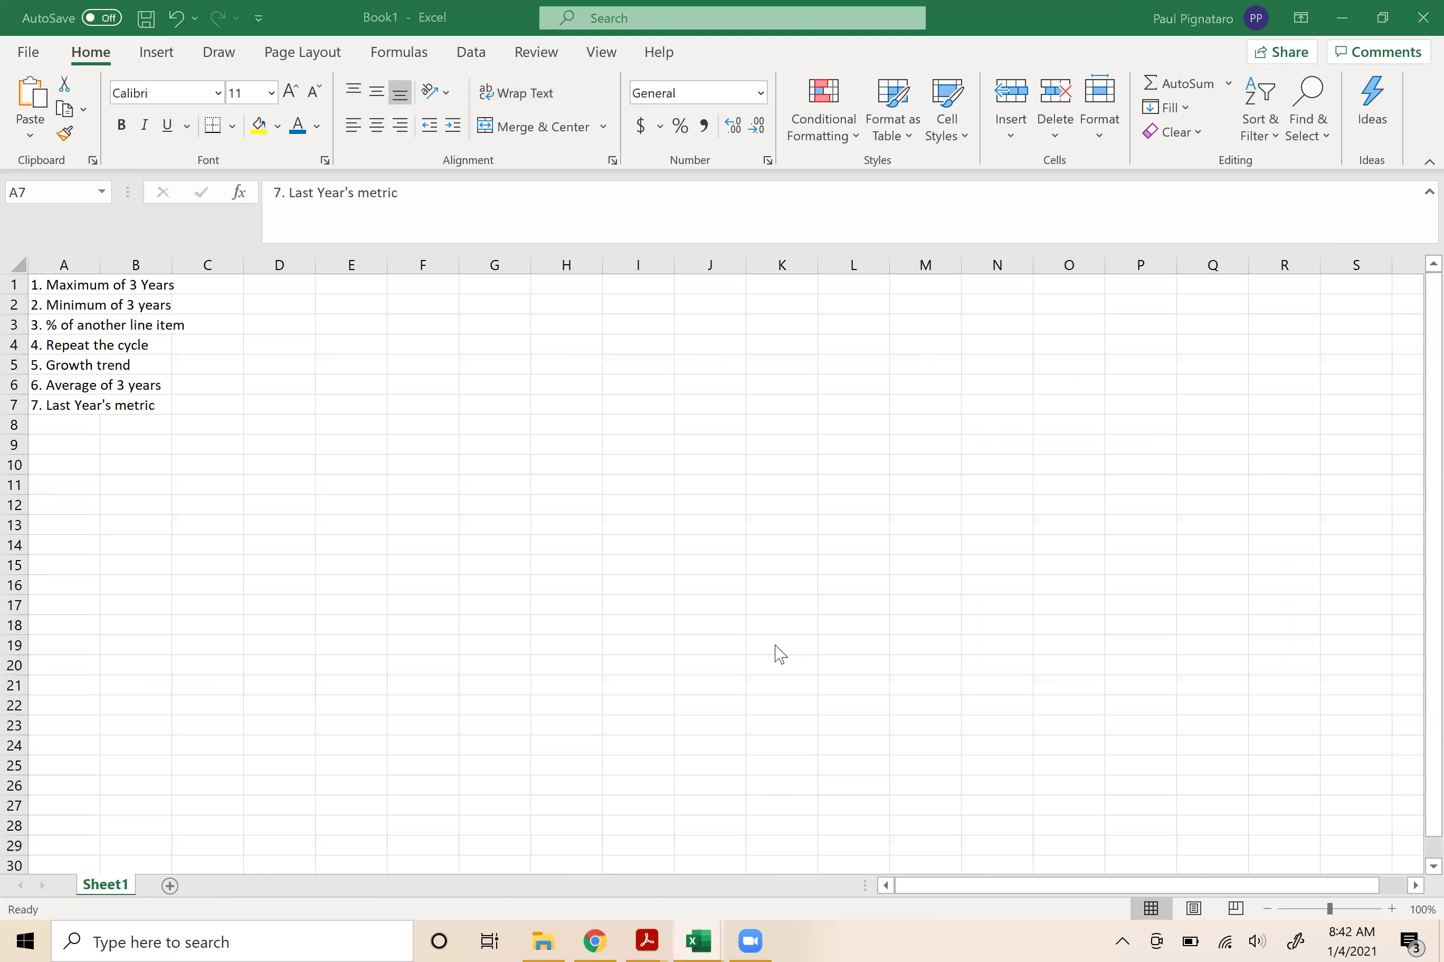
key("shift+Up")
key("shift+Up")
key("shift+Up")
key("shift+Up")
key("shift+Up")
key("shift+Up")
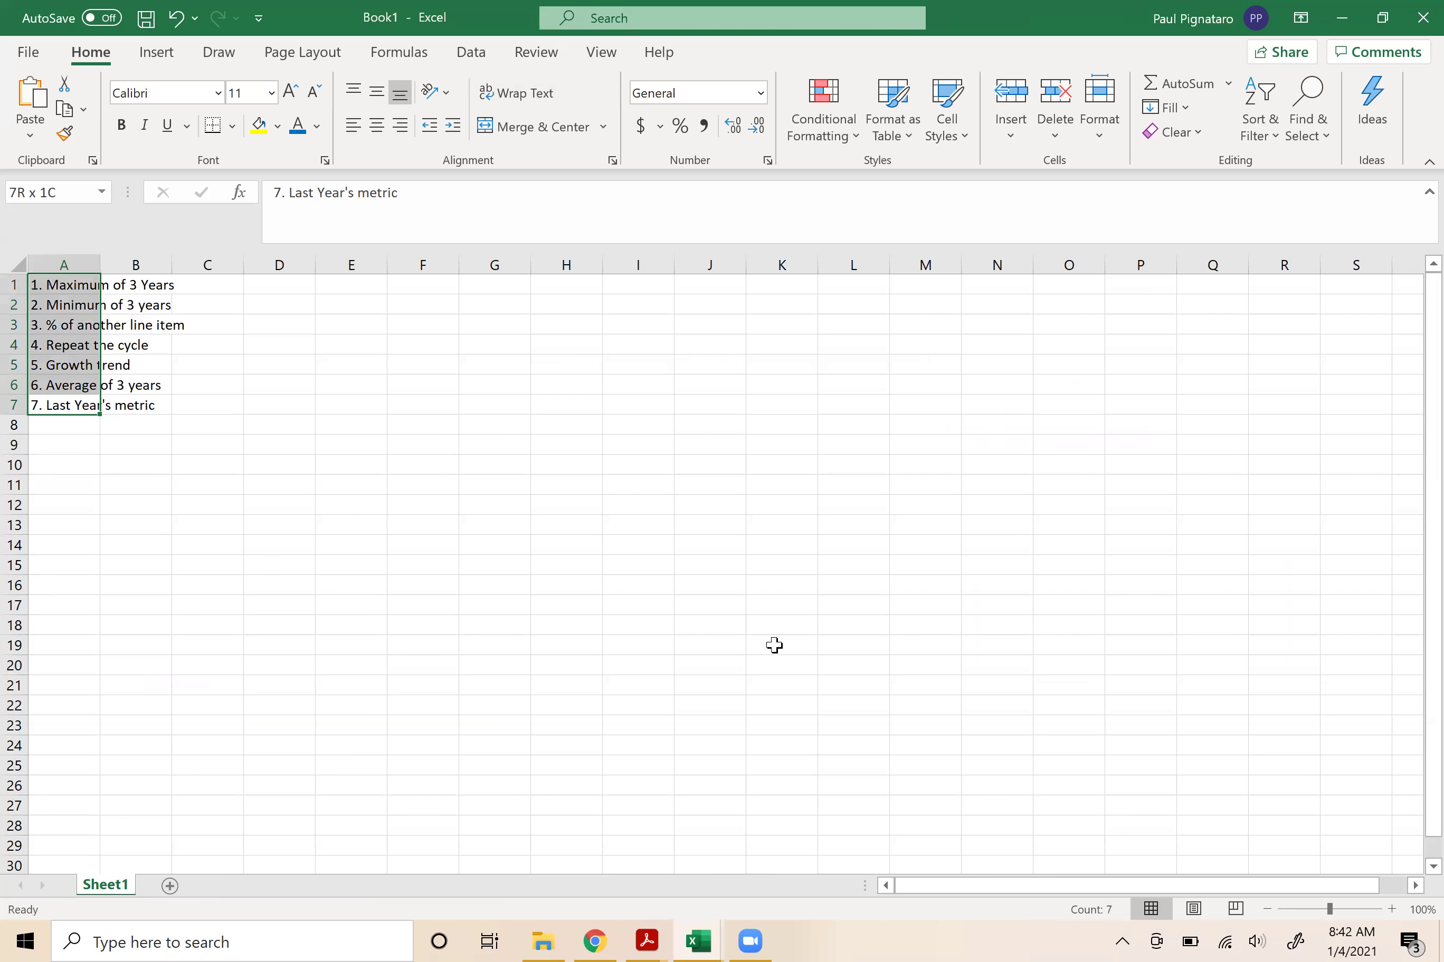
key("shift+Right")
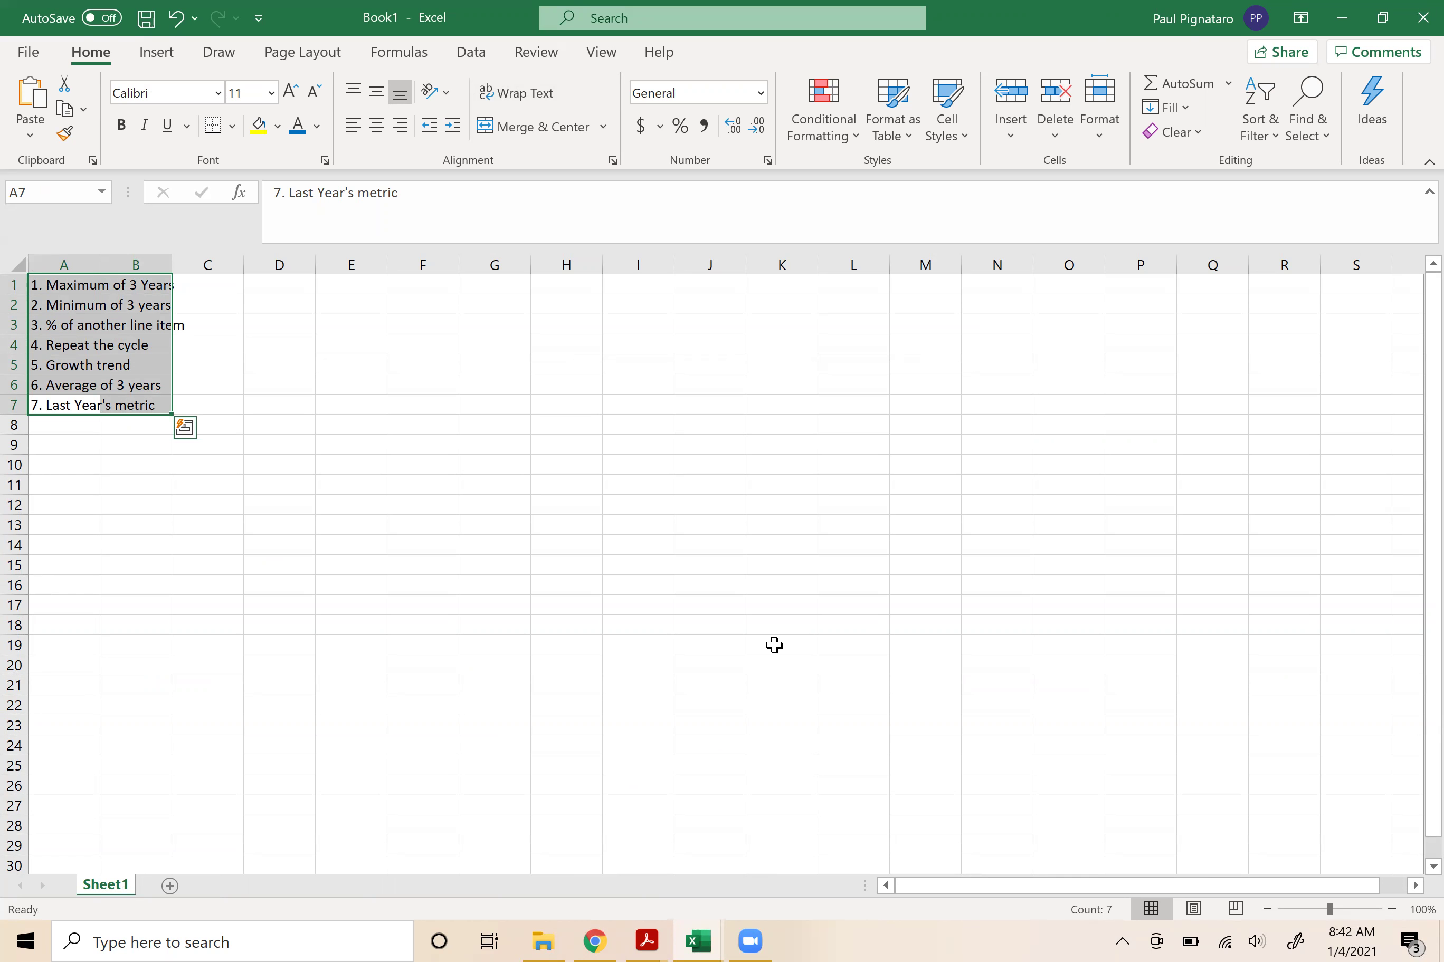
- Apply strikethrough to "2. Minimum of 3 years" in A2
key("Left")
key("Up")
key("Up")
key("Up")
key("Up")
key("Up")
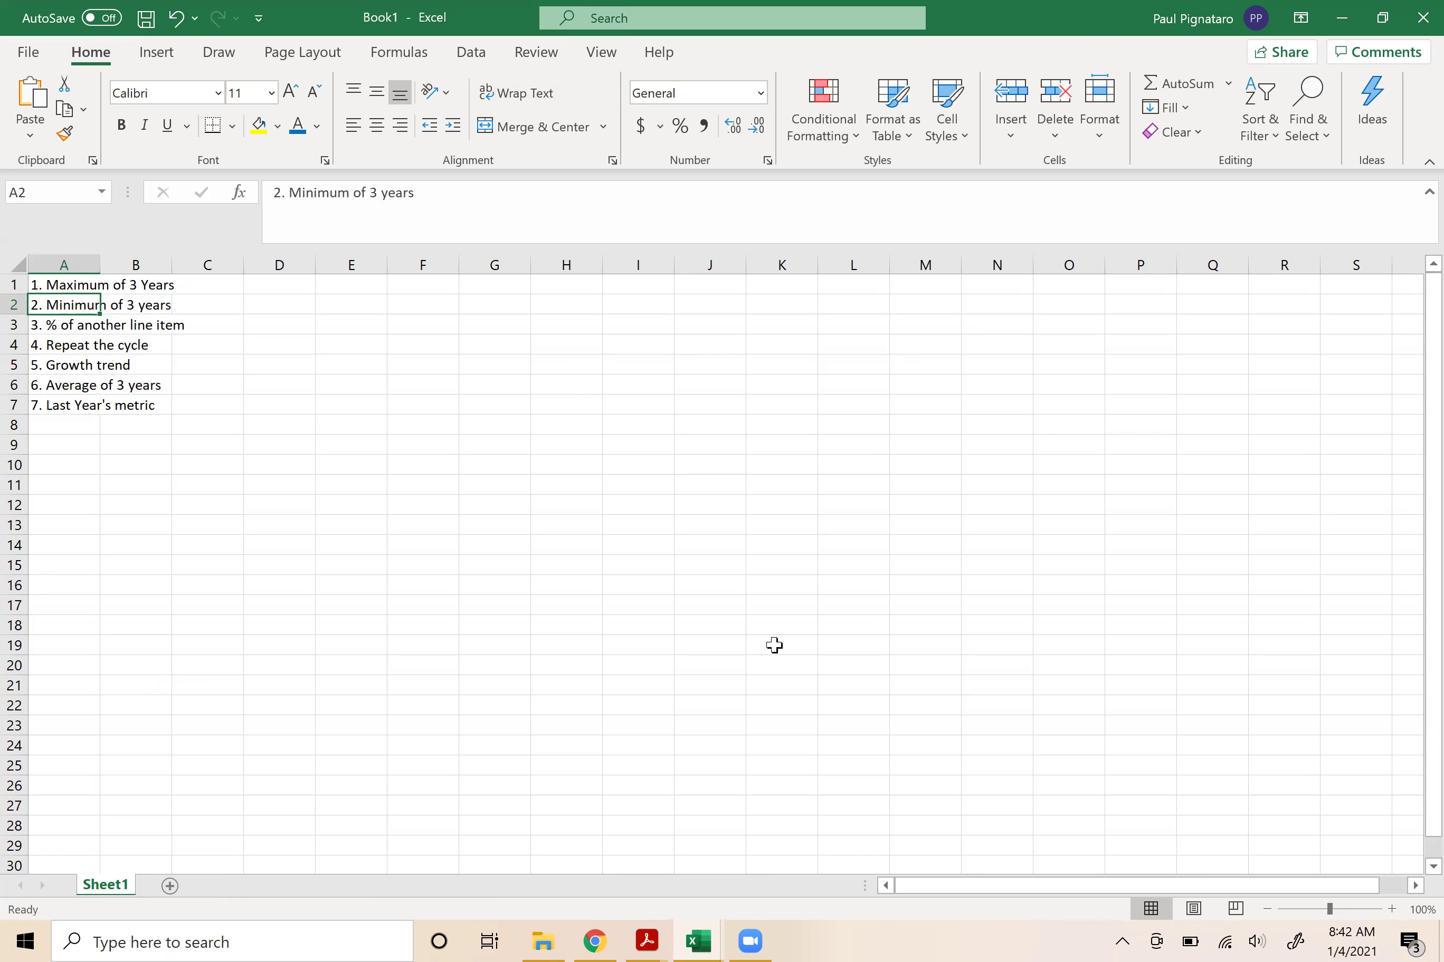
left_click(187, 126)
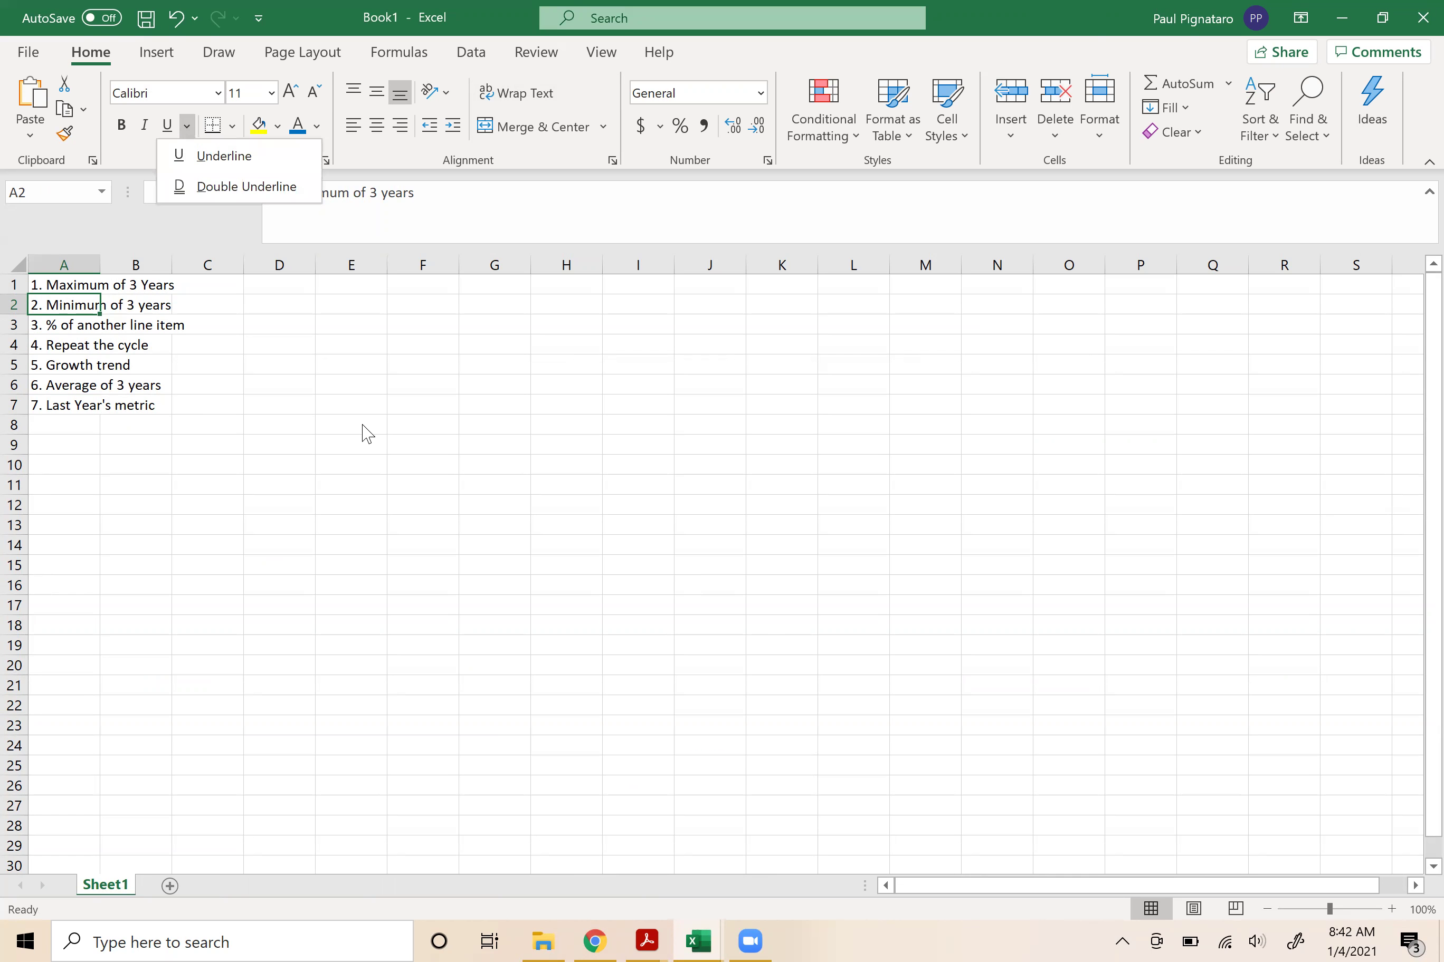
left_click(60, 306)
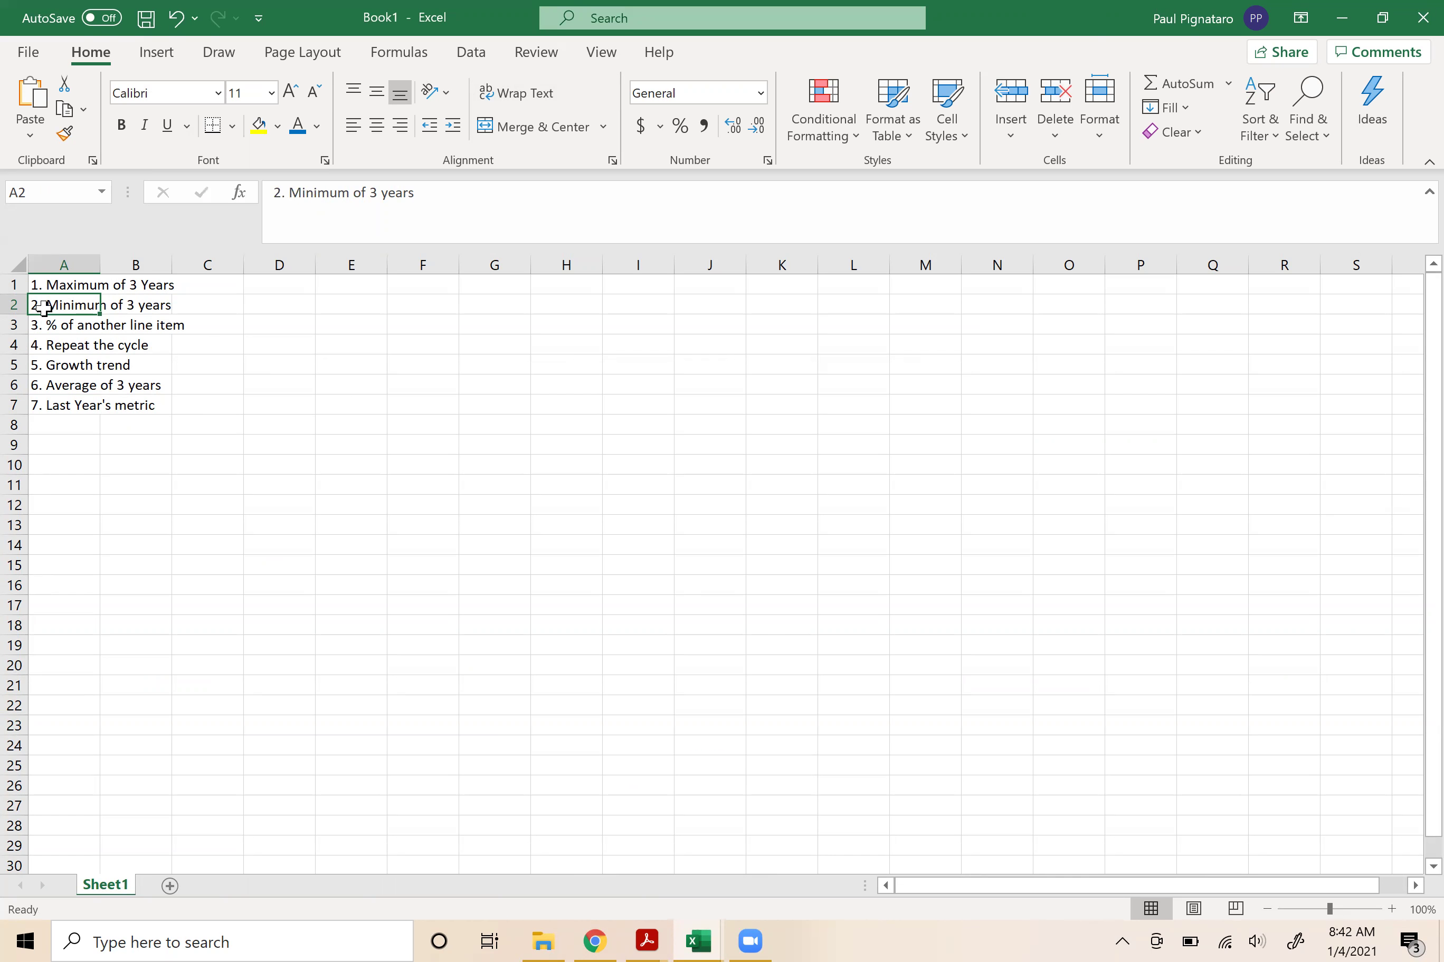
key("ctrl+shift+f")
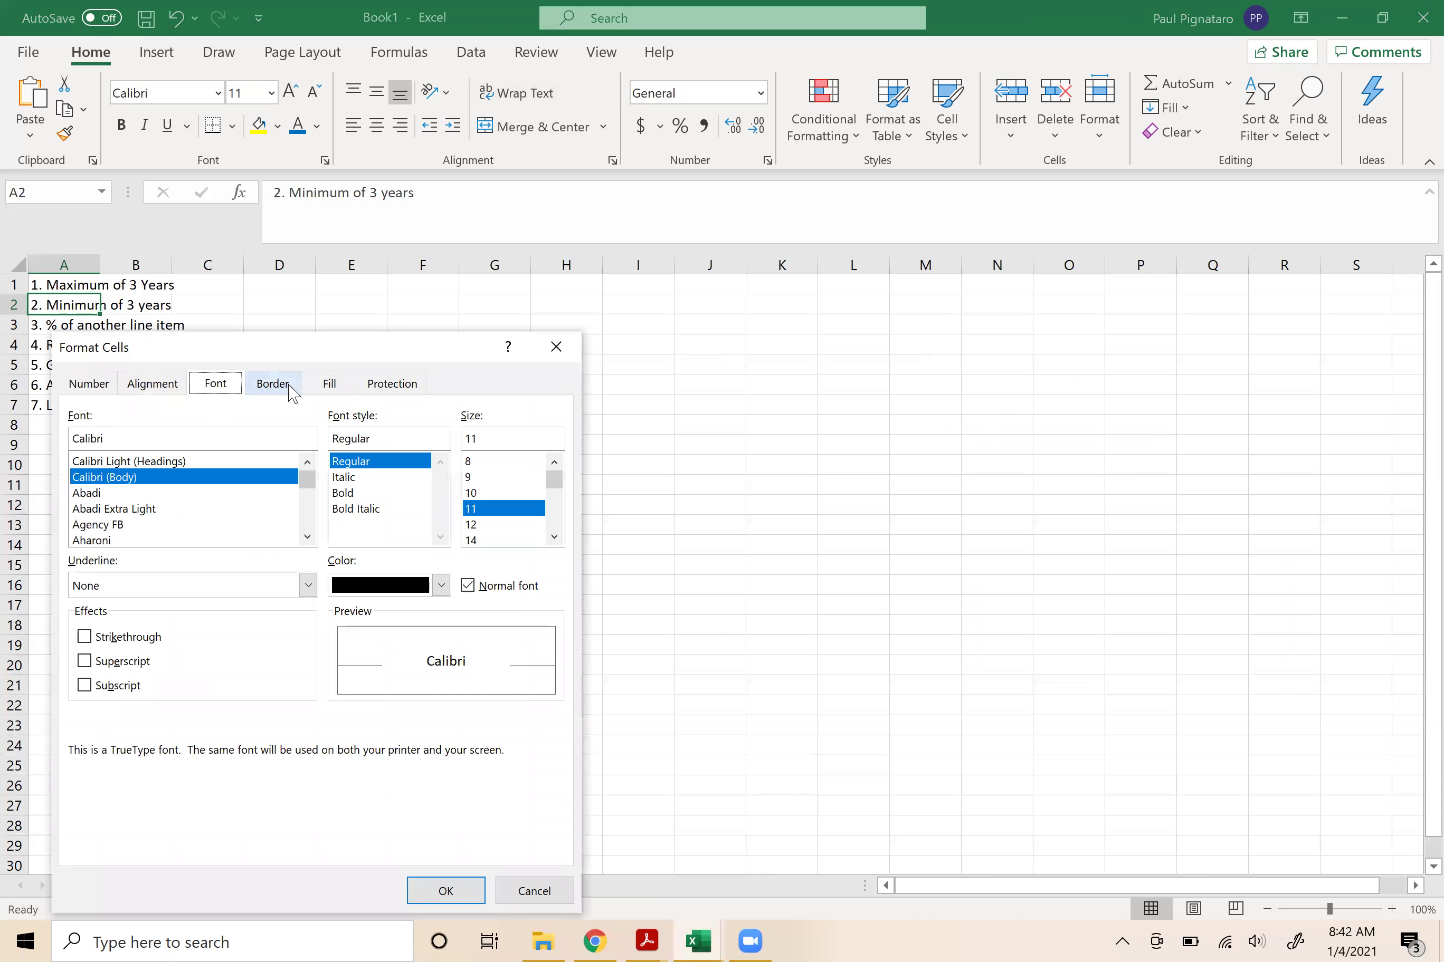
left_click_drag(86, 637, 92, 600)
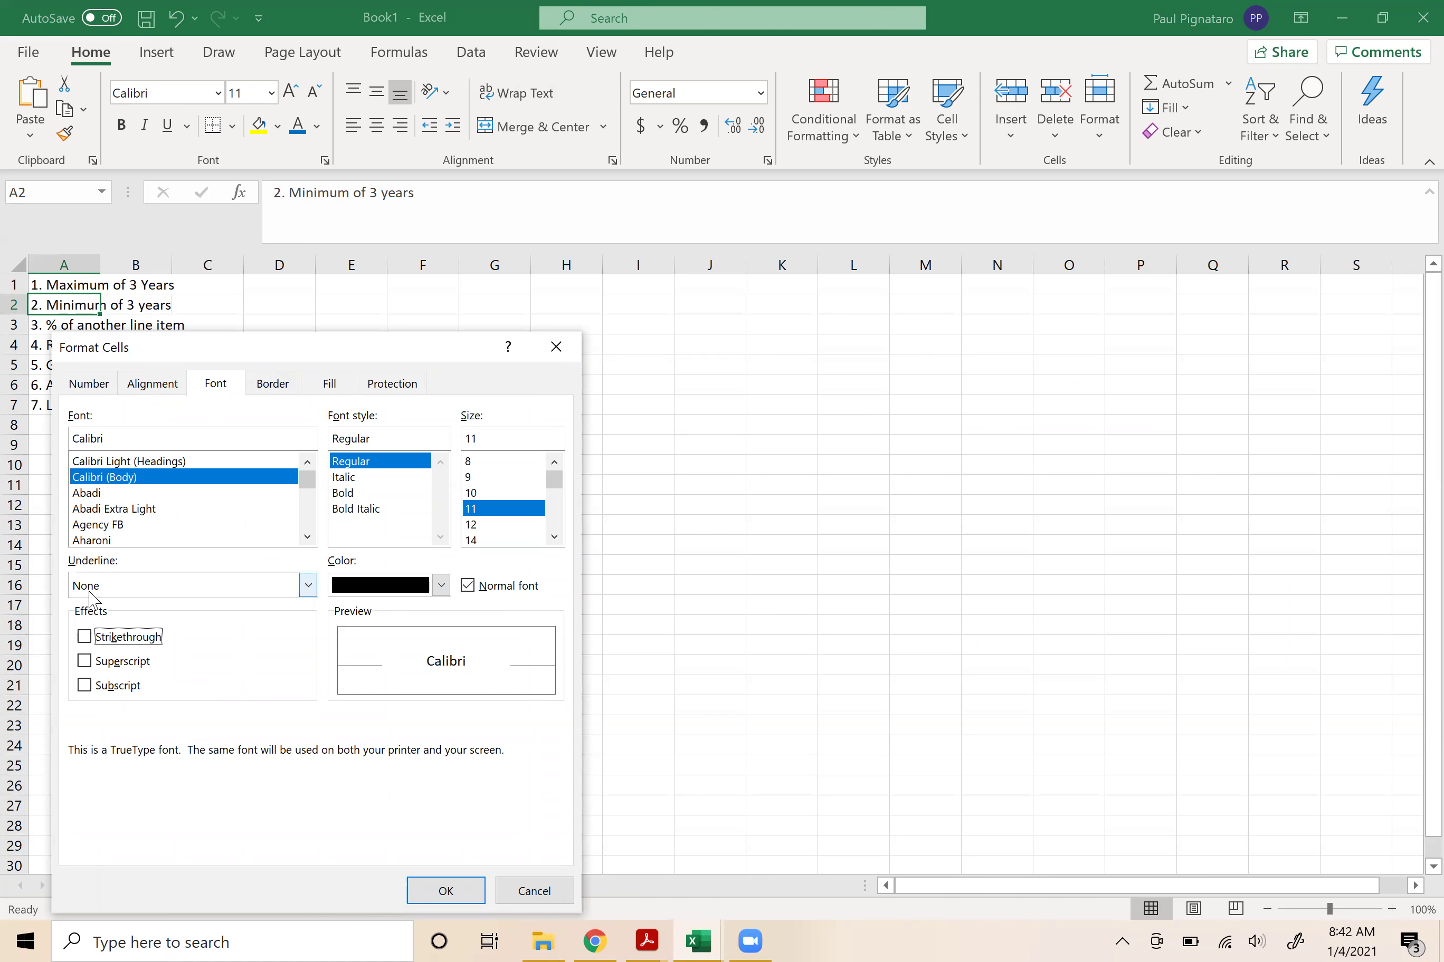
left_click(85, 636)
left_click(436, 899)
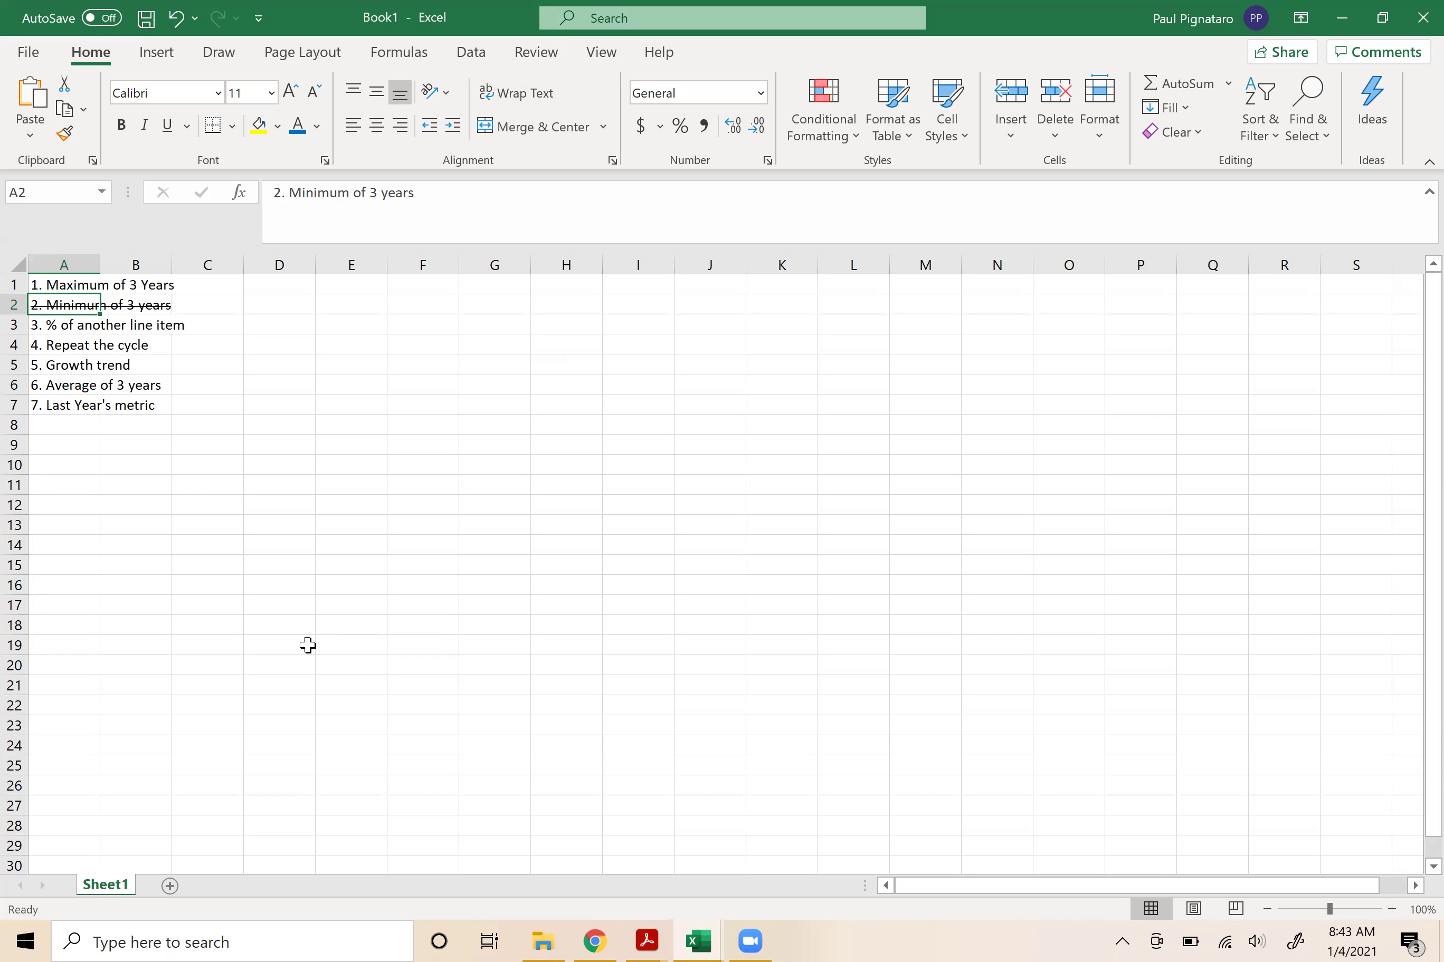
- Apply strikethrough to "4. Repeat the cycle" in A4
key("Down")
key("Down")
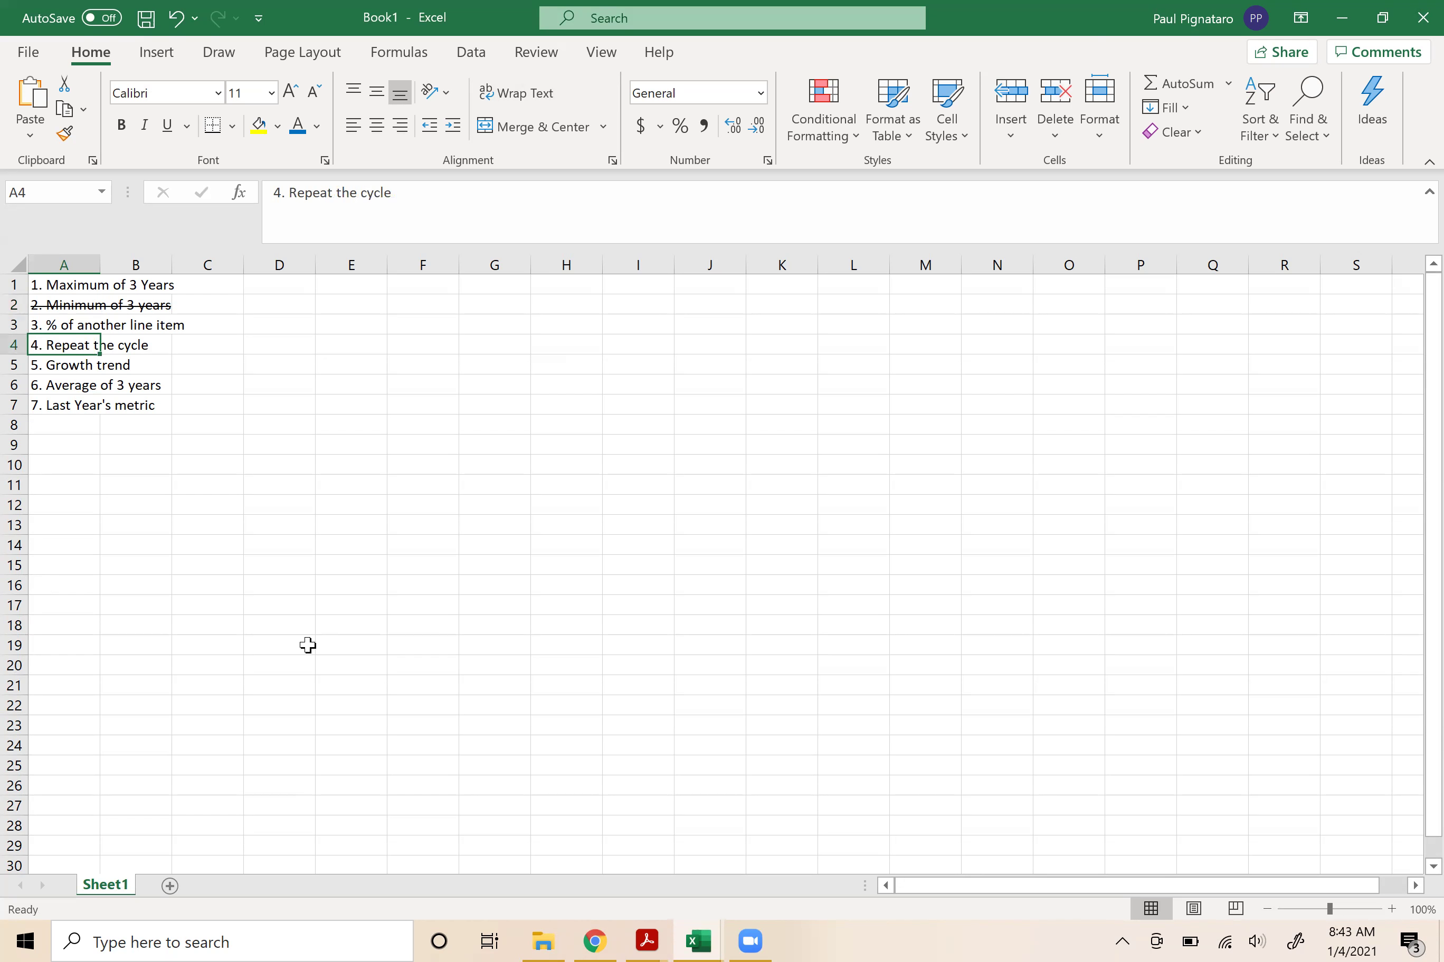
key("ctrl+5")
- Check other operating expense on the income statement and apply strikethrough to "5. Growth trend" in A5 of Book1
key("ctrl+Tab")
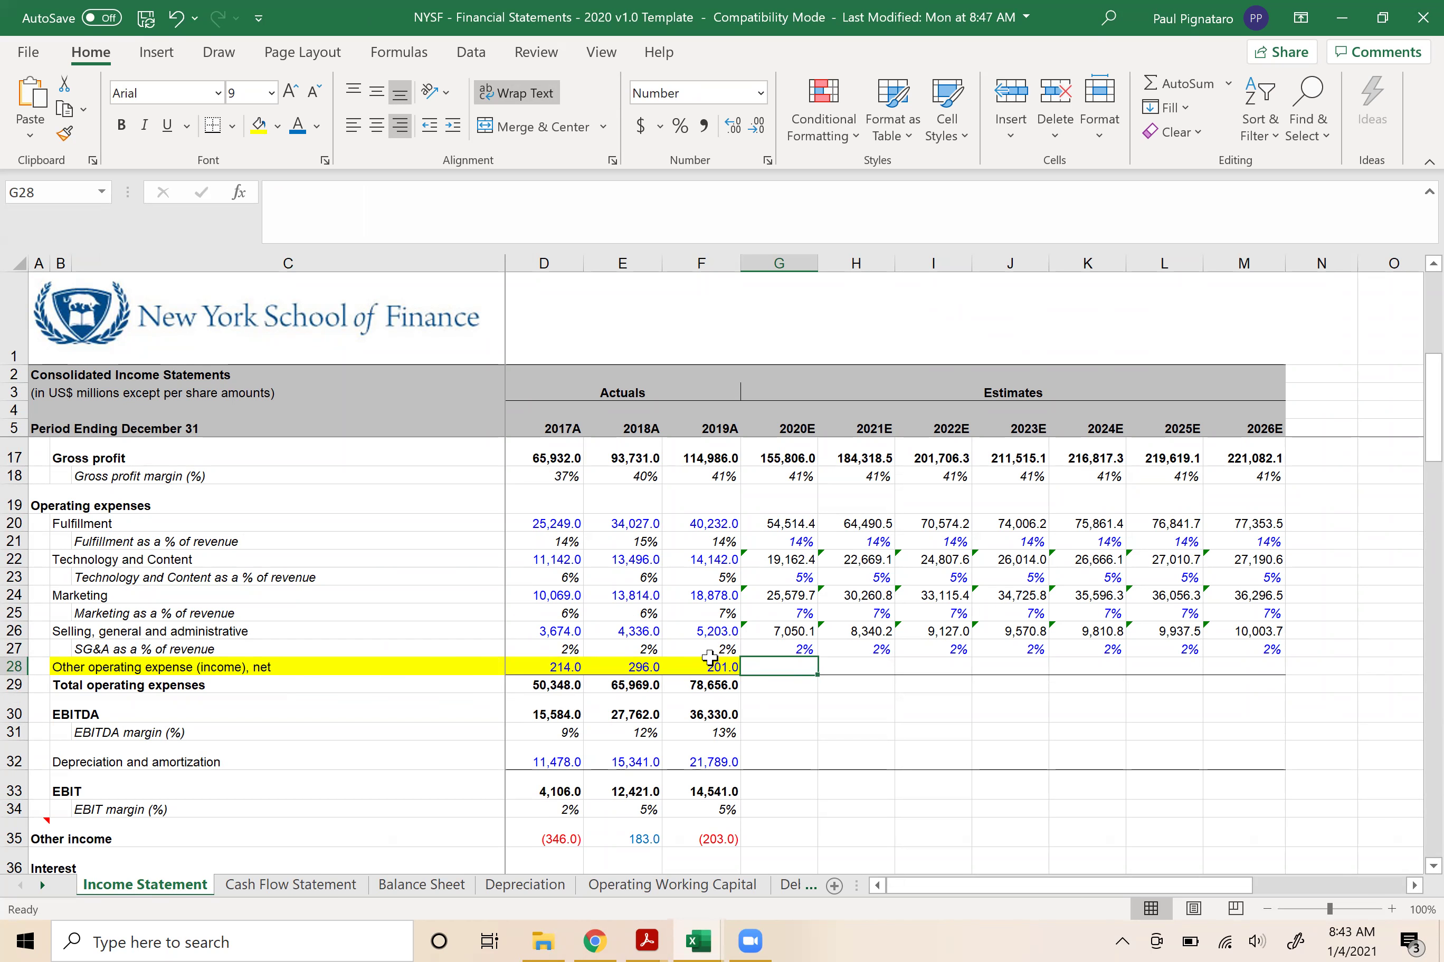
key("alt+Tab")
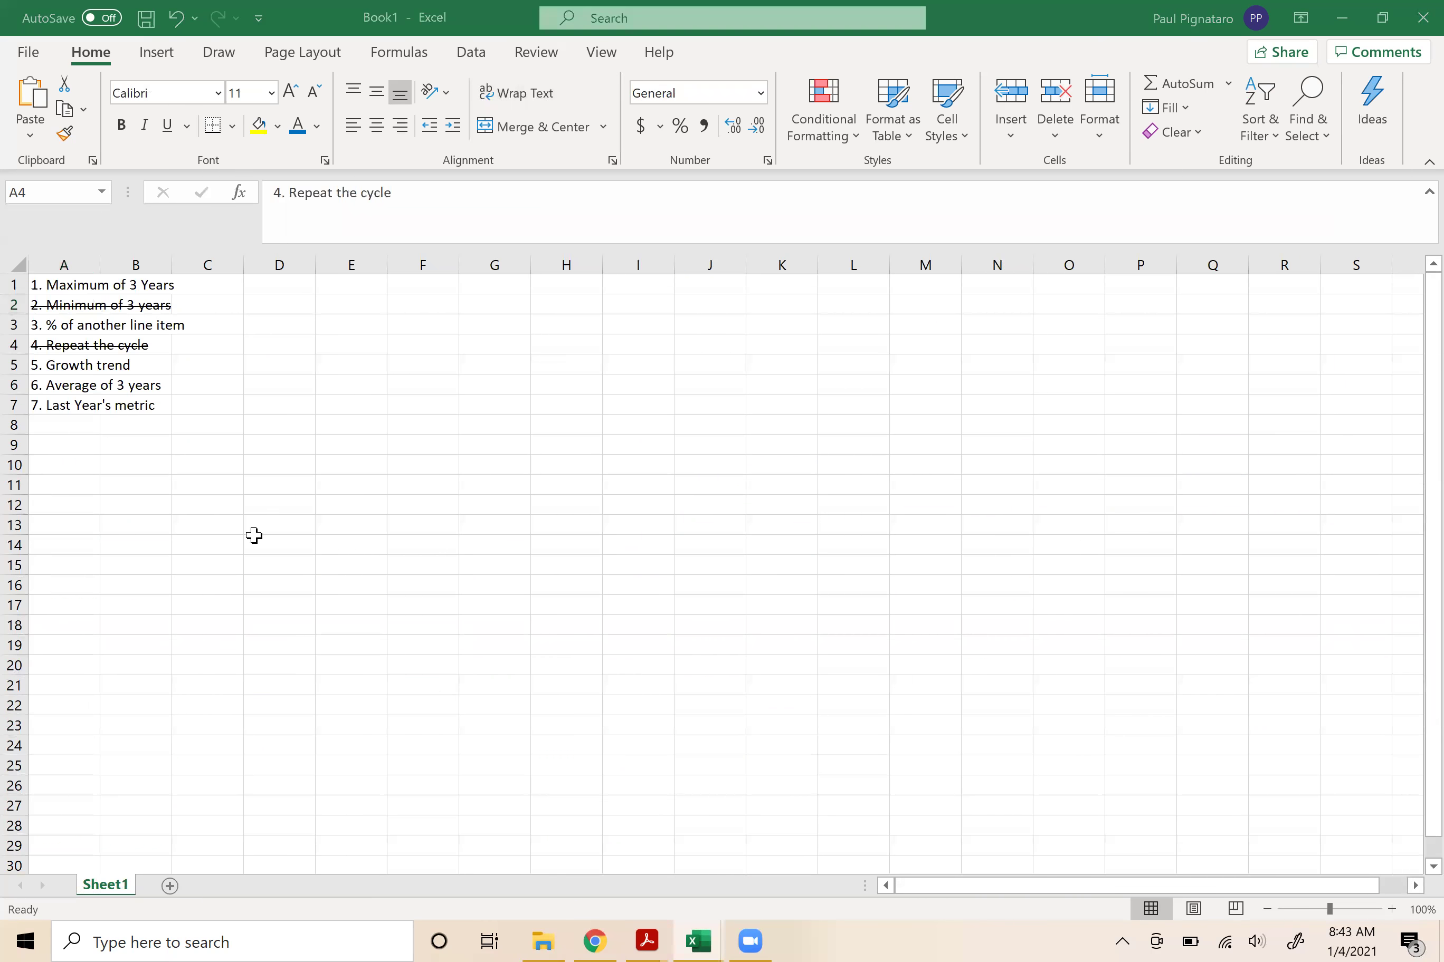
left_click(52, 368)
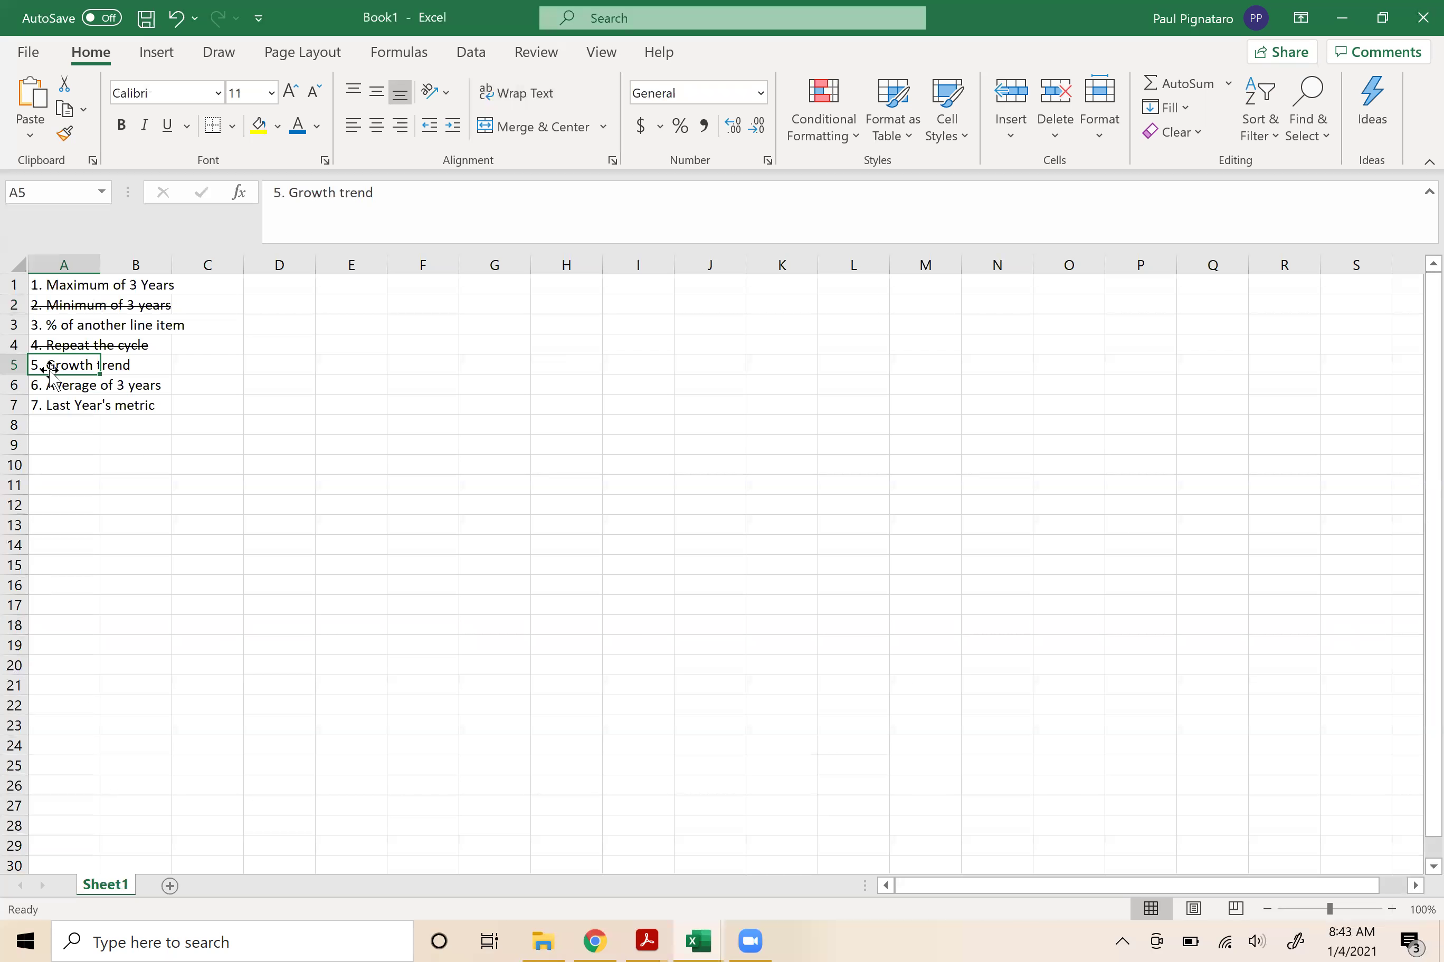
key("ctrl+5")
- Compare the methods not struck out in the Book1 list against the 2017A to 2019A other operating expense in row 28
key("alt+Tab")
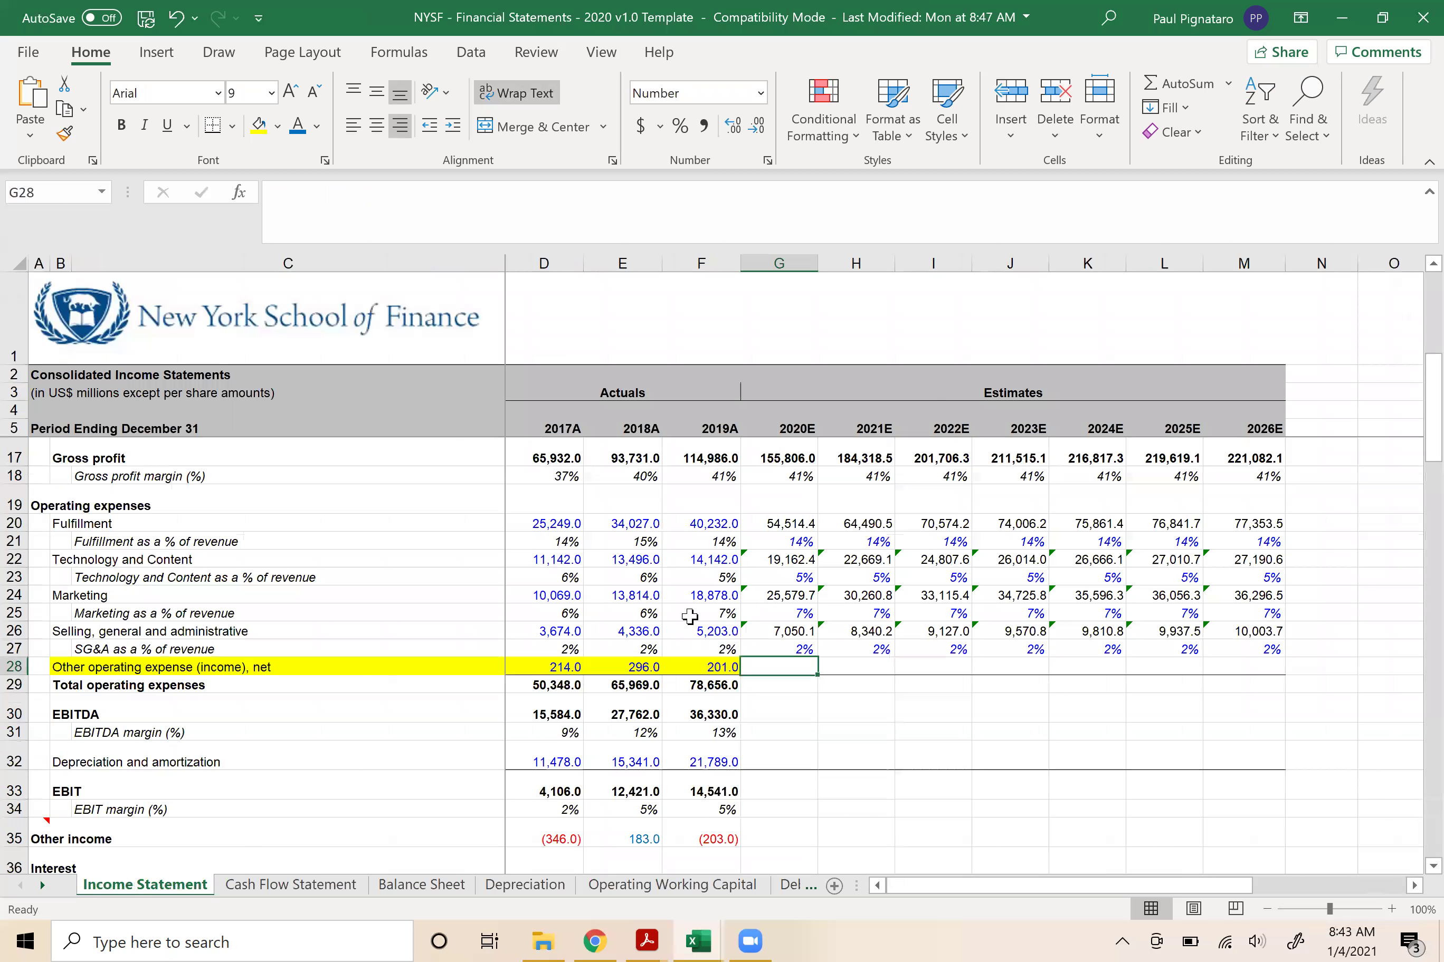
key("alt+Tab")
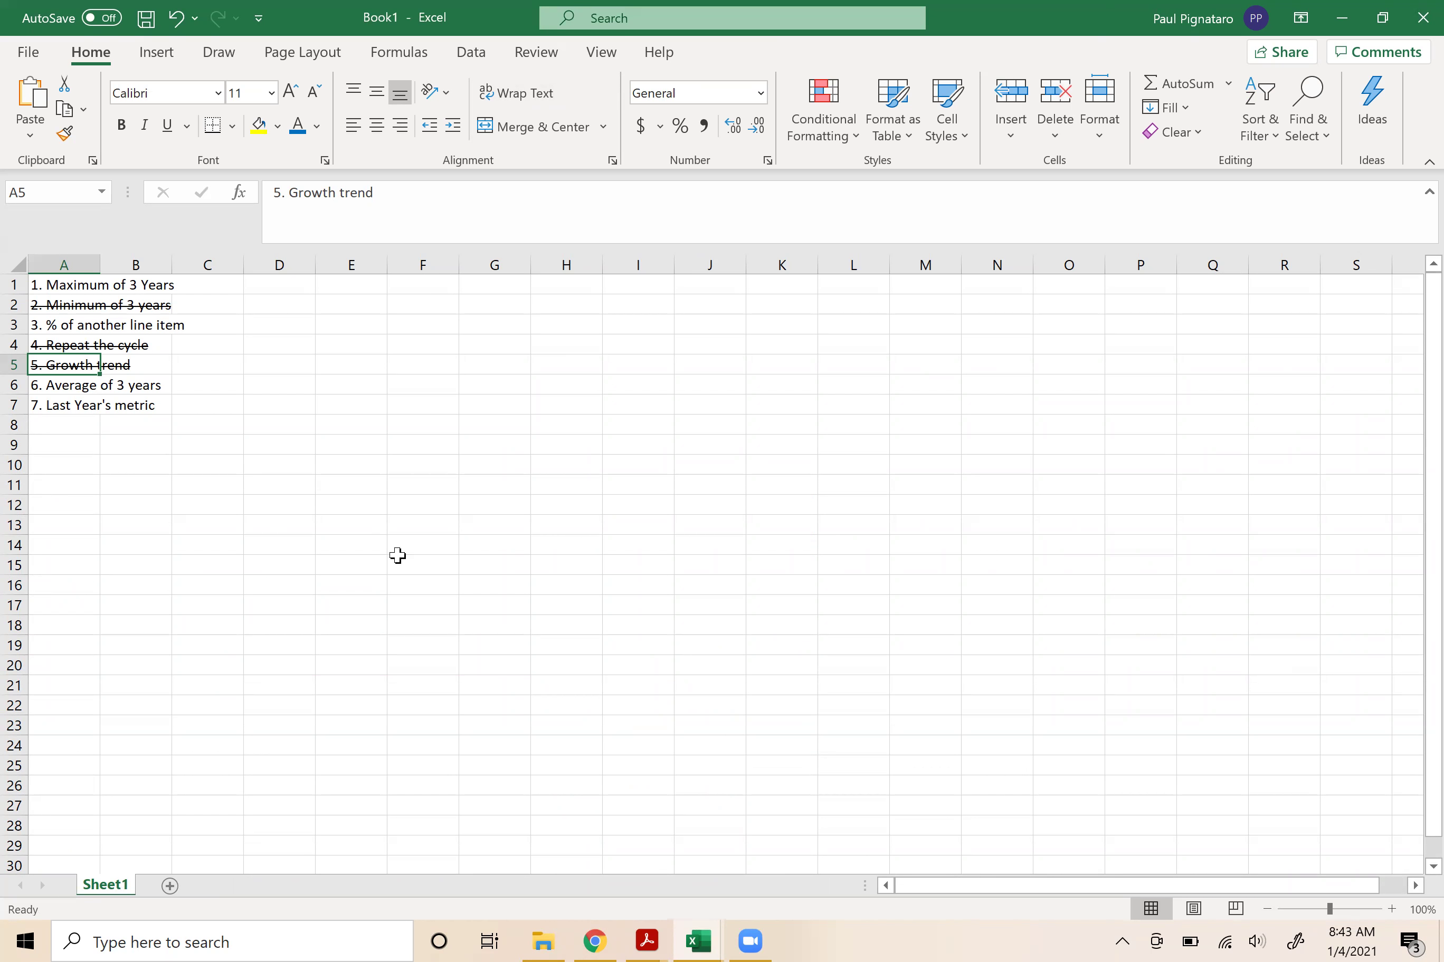
left_click(48, 385)
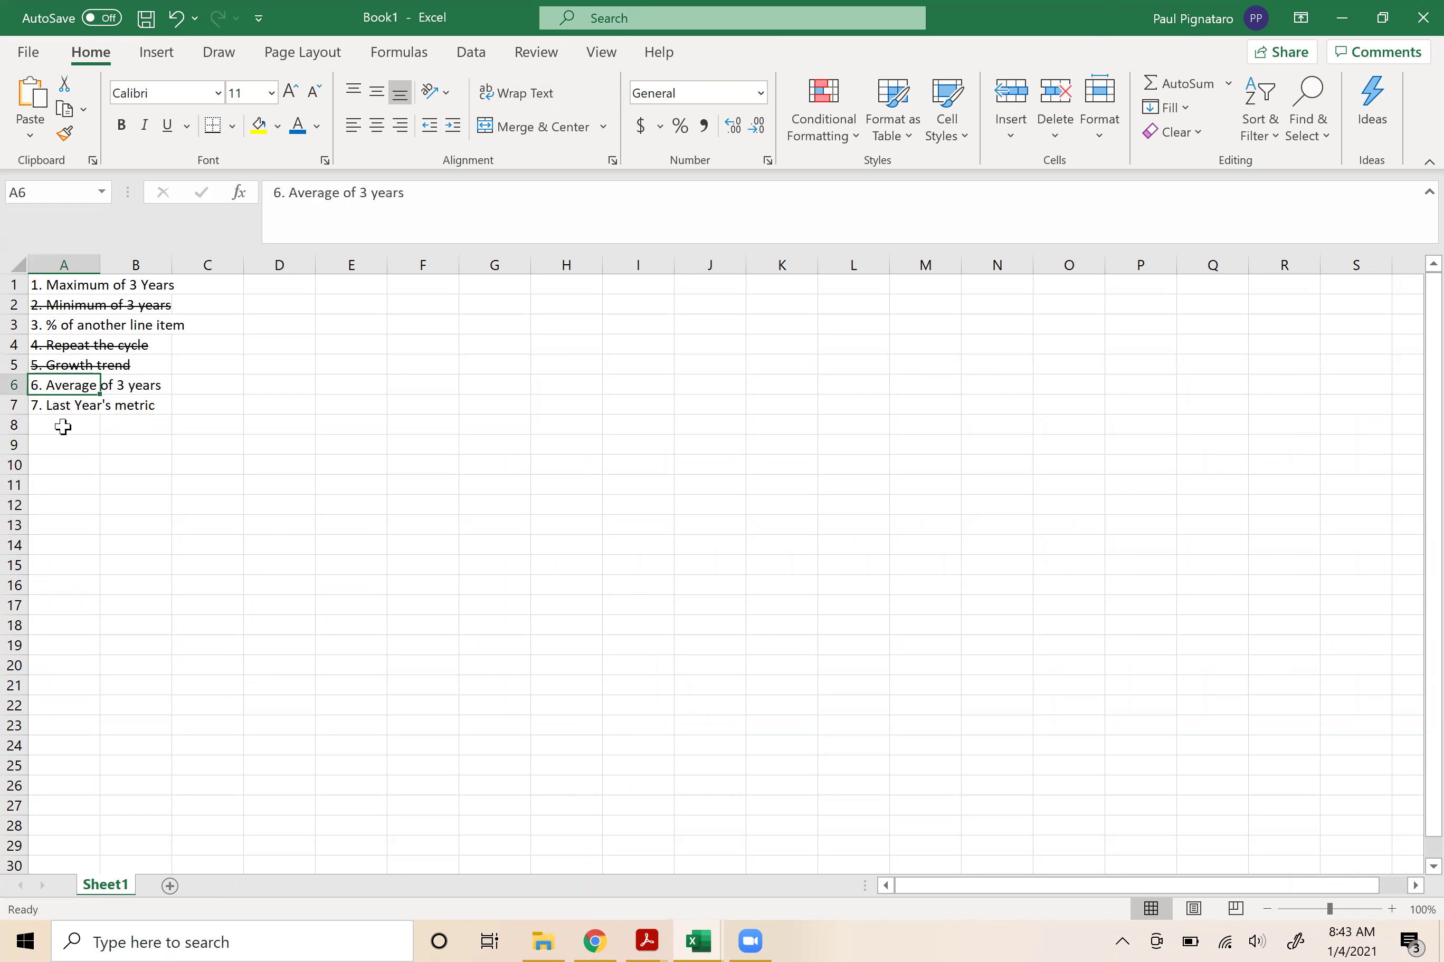
key("alt+Tab")
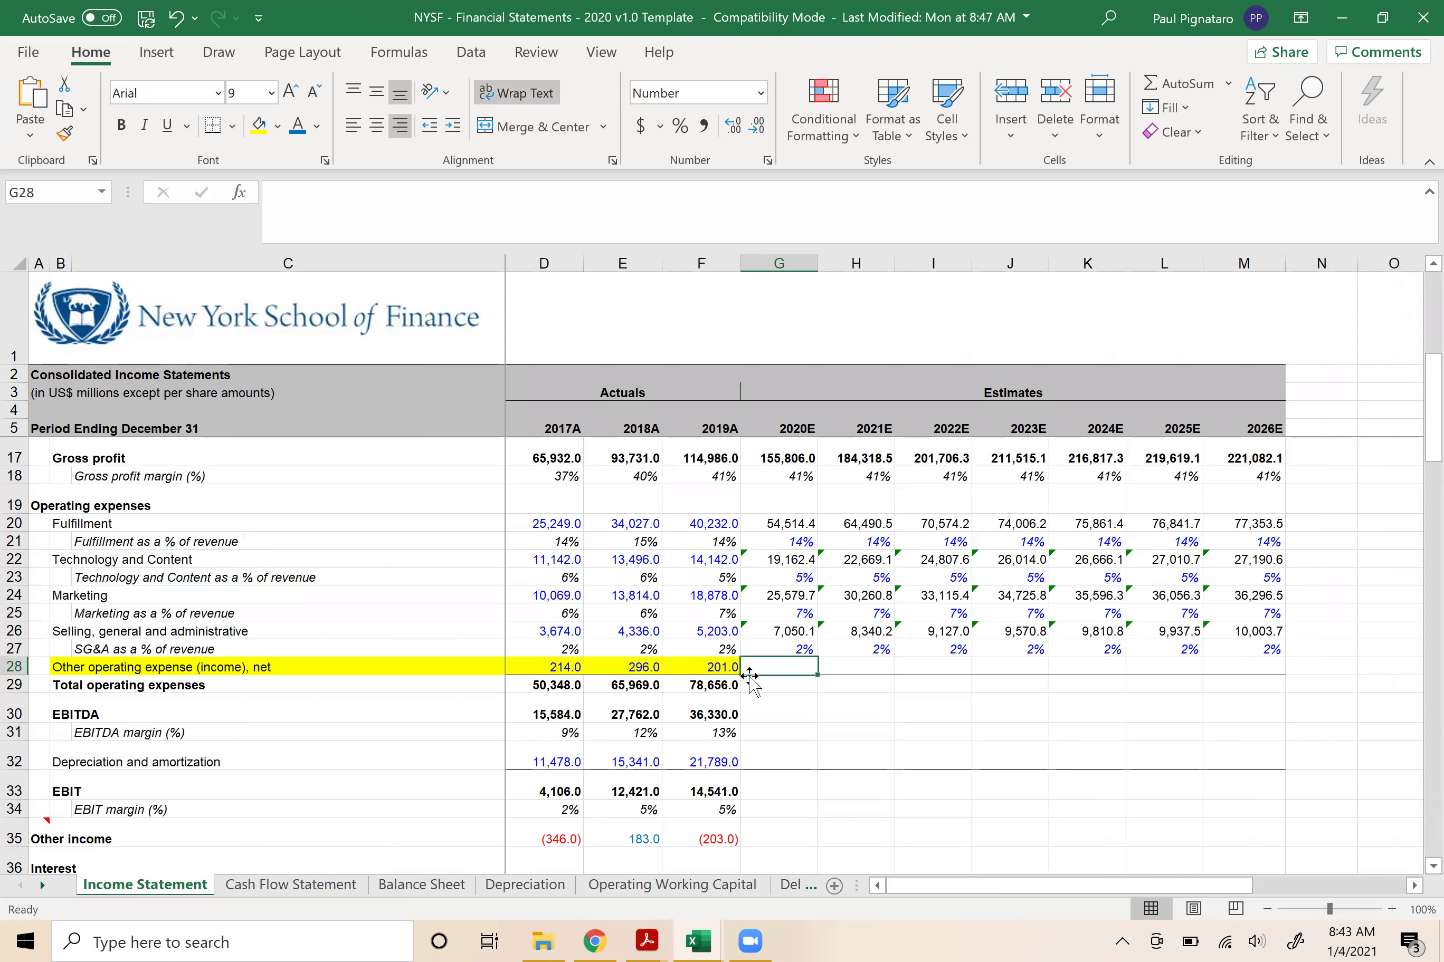
key("alt+Tab")
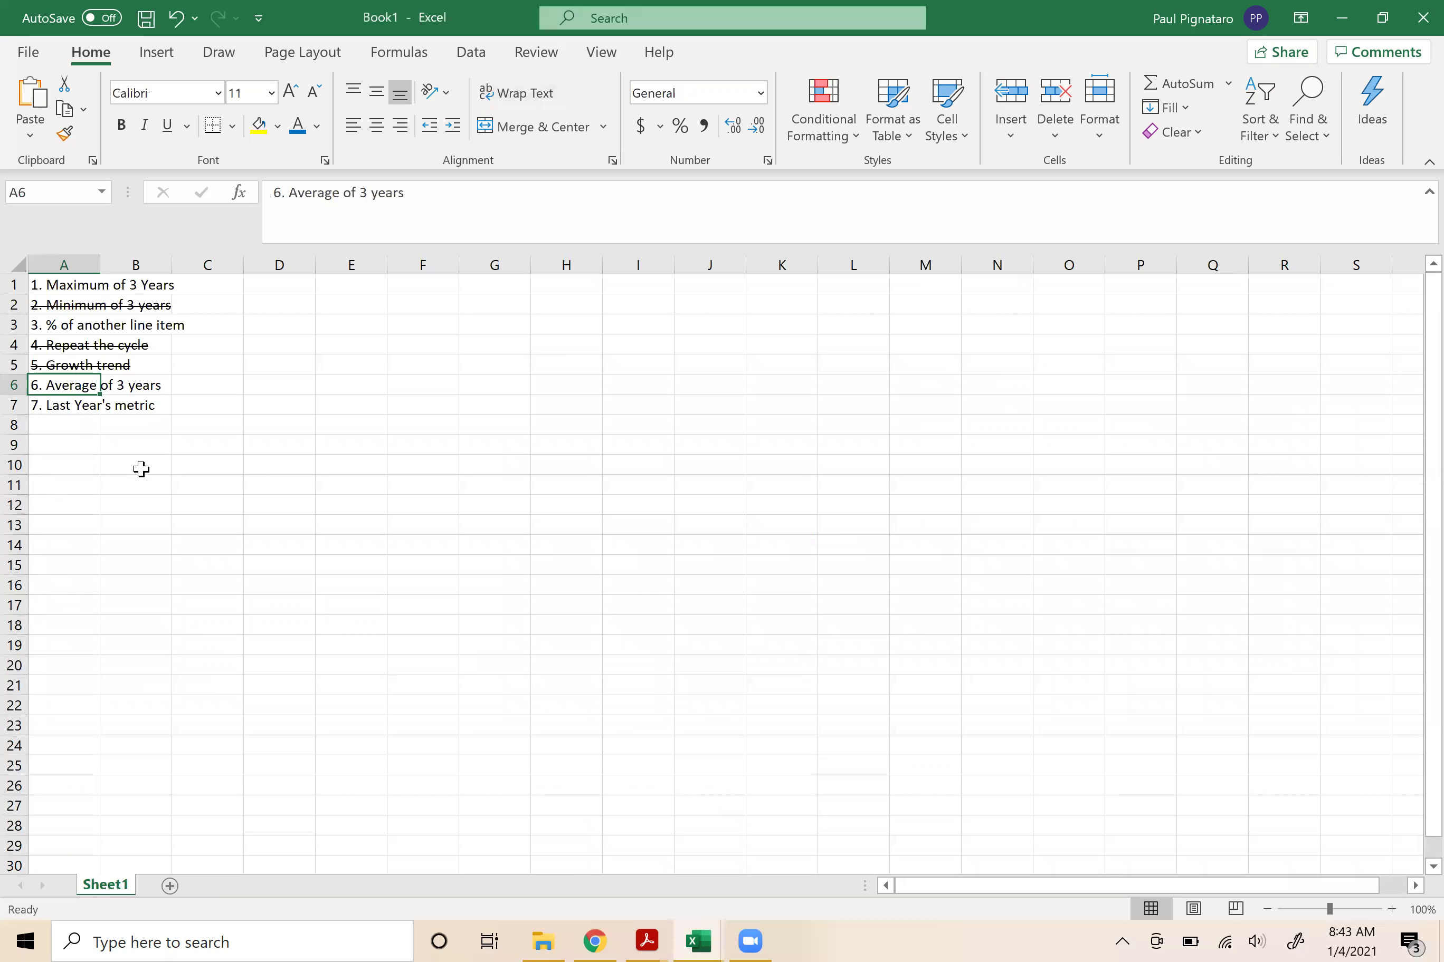
key("alt+Tab")
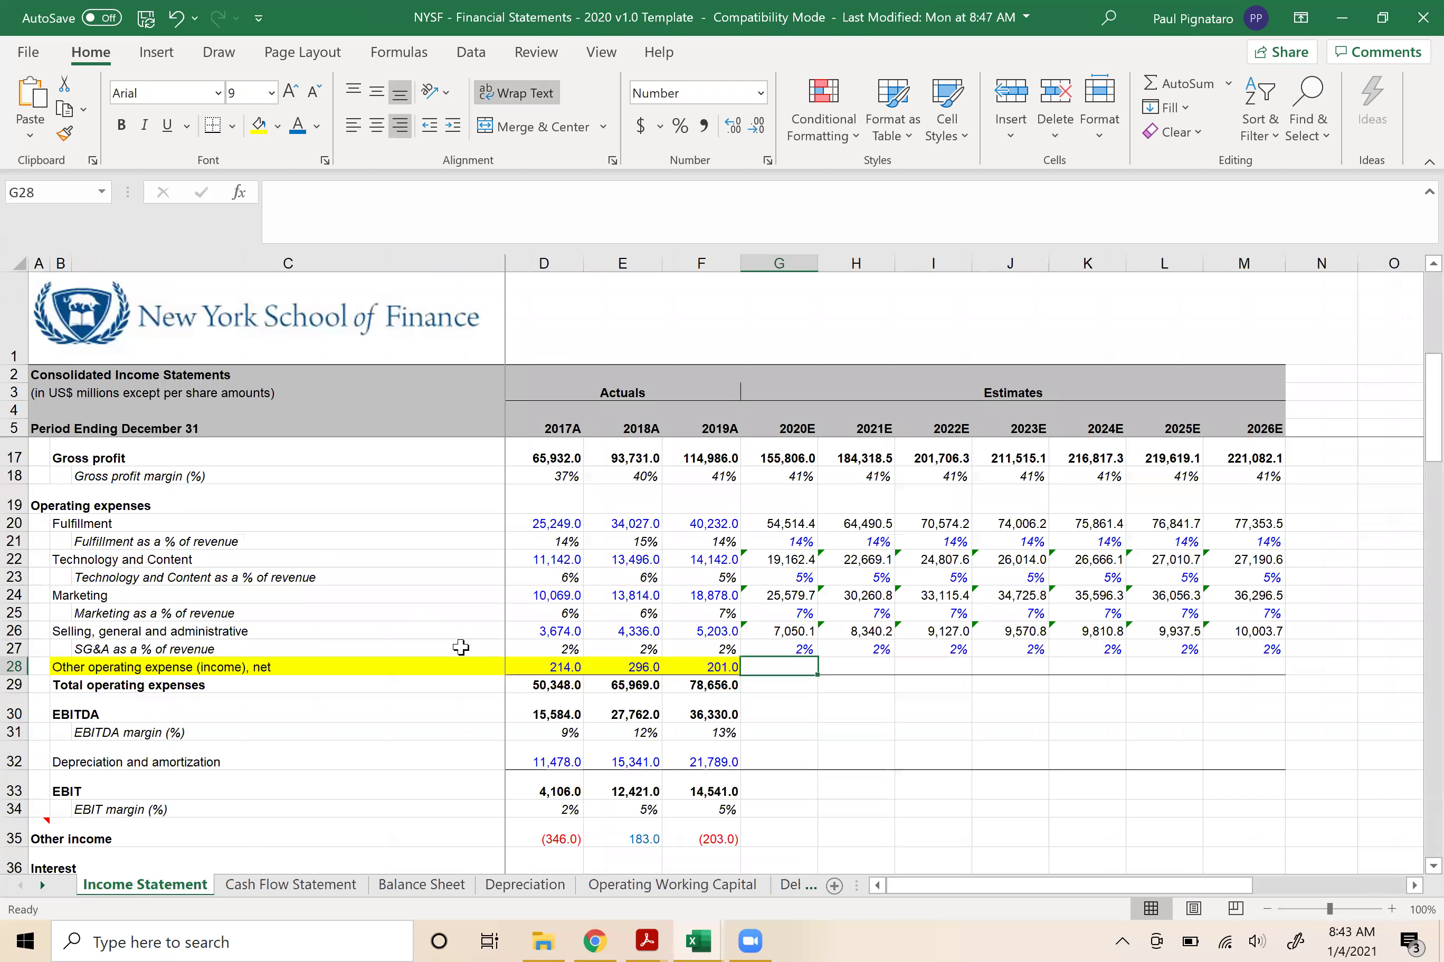
key("alt+Tab")
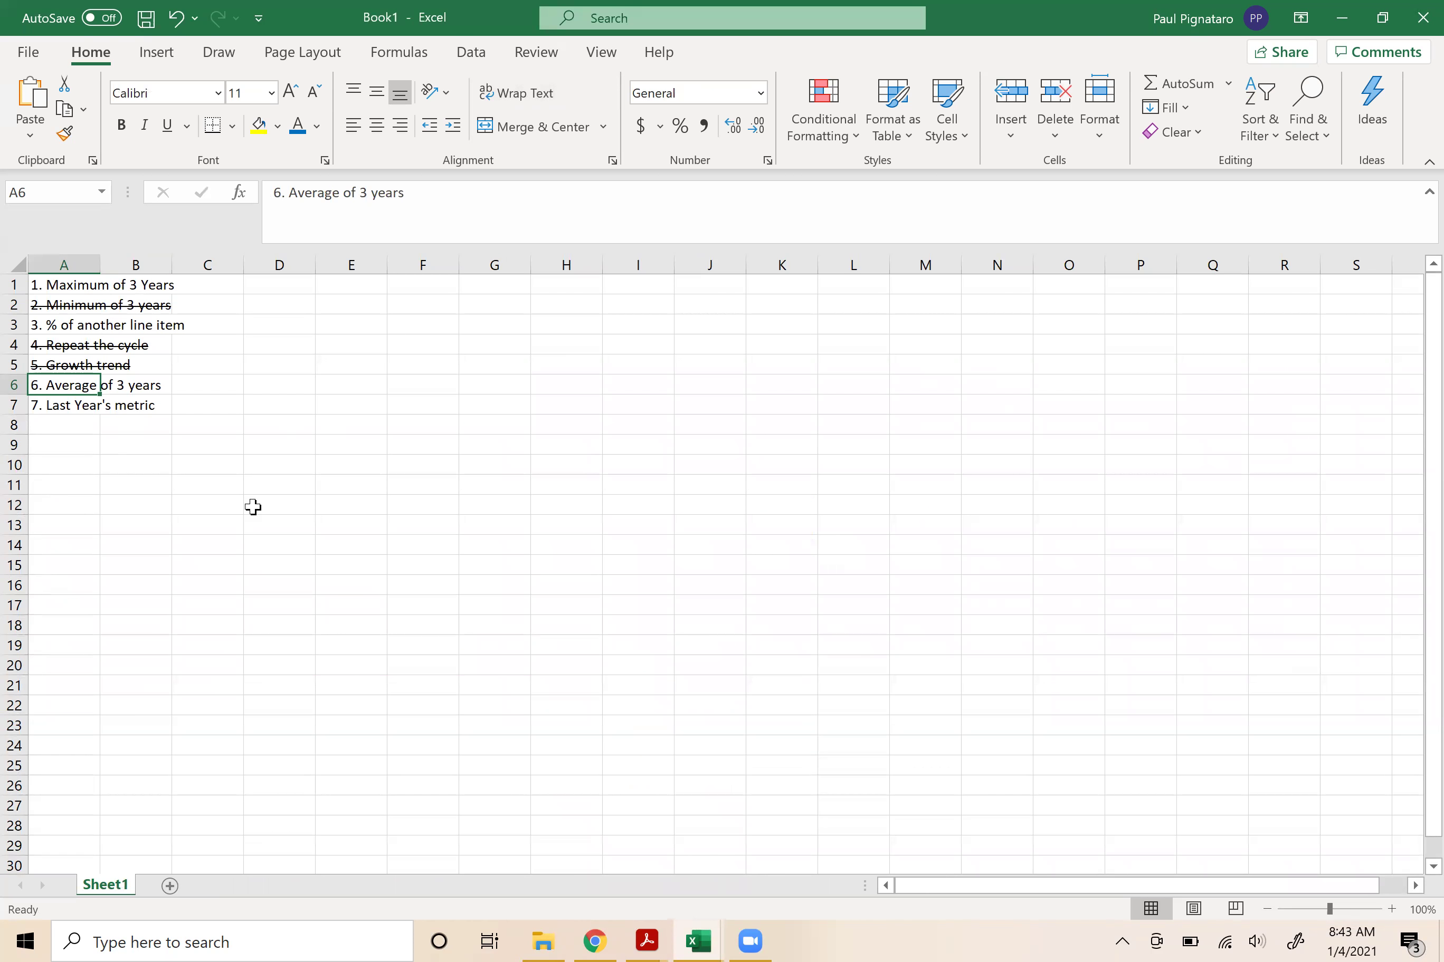
key("alt+Tab")
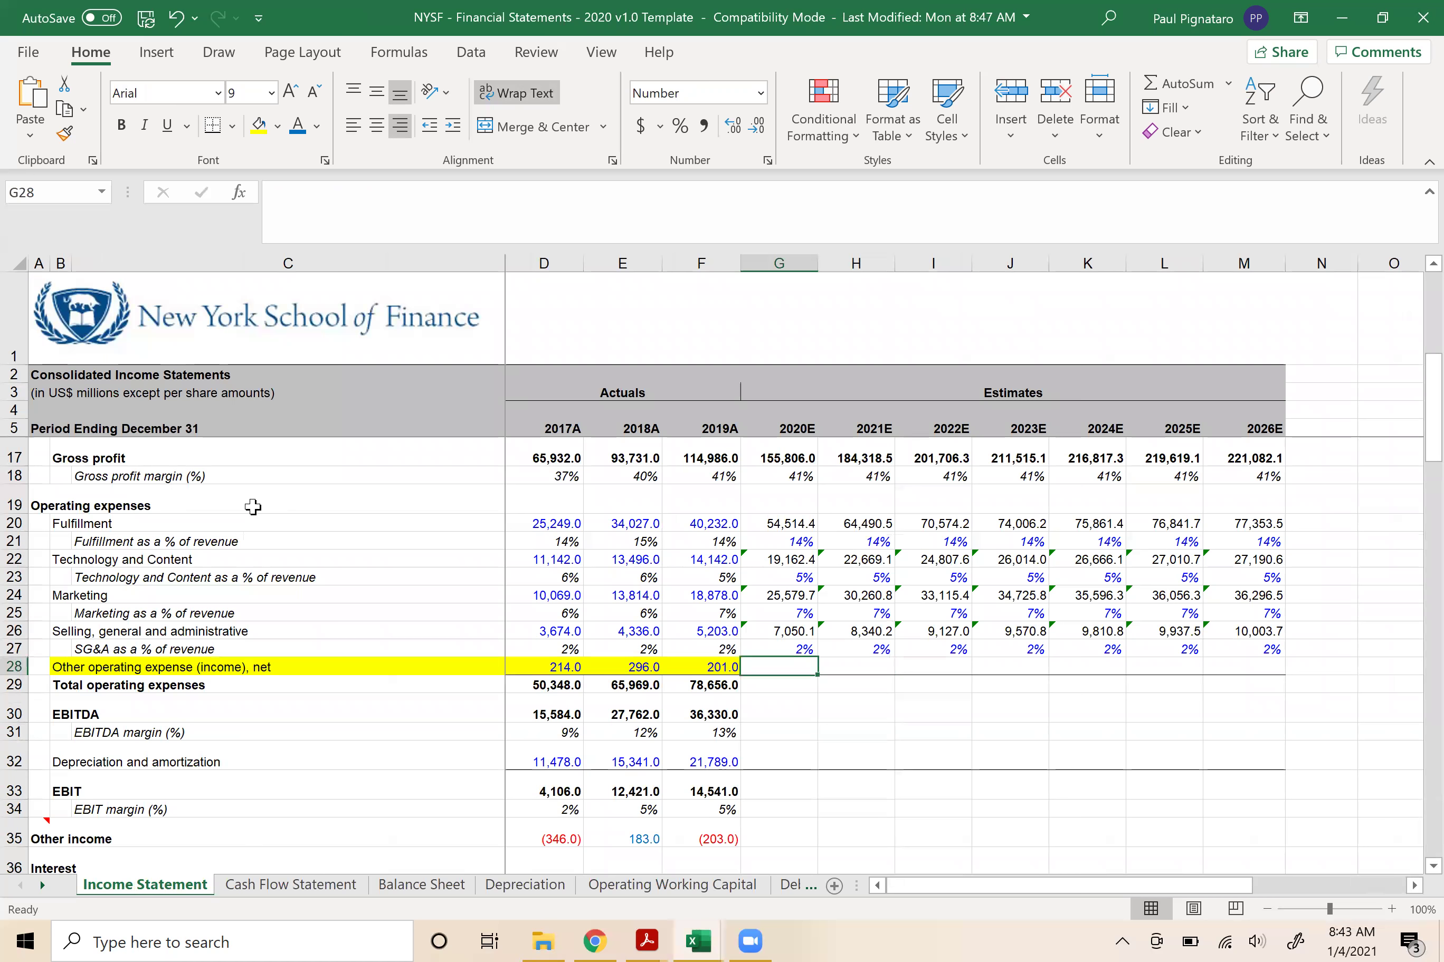
- Try the three-year maximum for 2020E other operating expense by entering =E28 in G28
type("=")
key("Left")
key("Left")
key("Left")
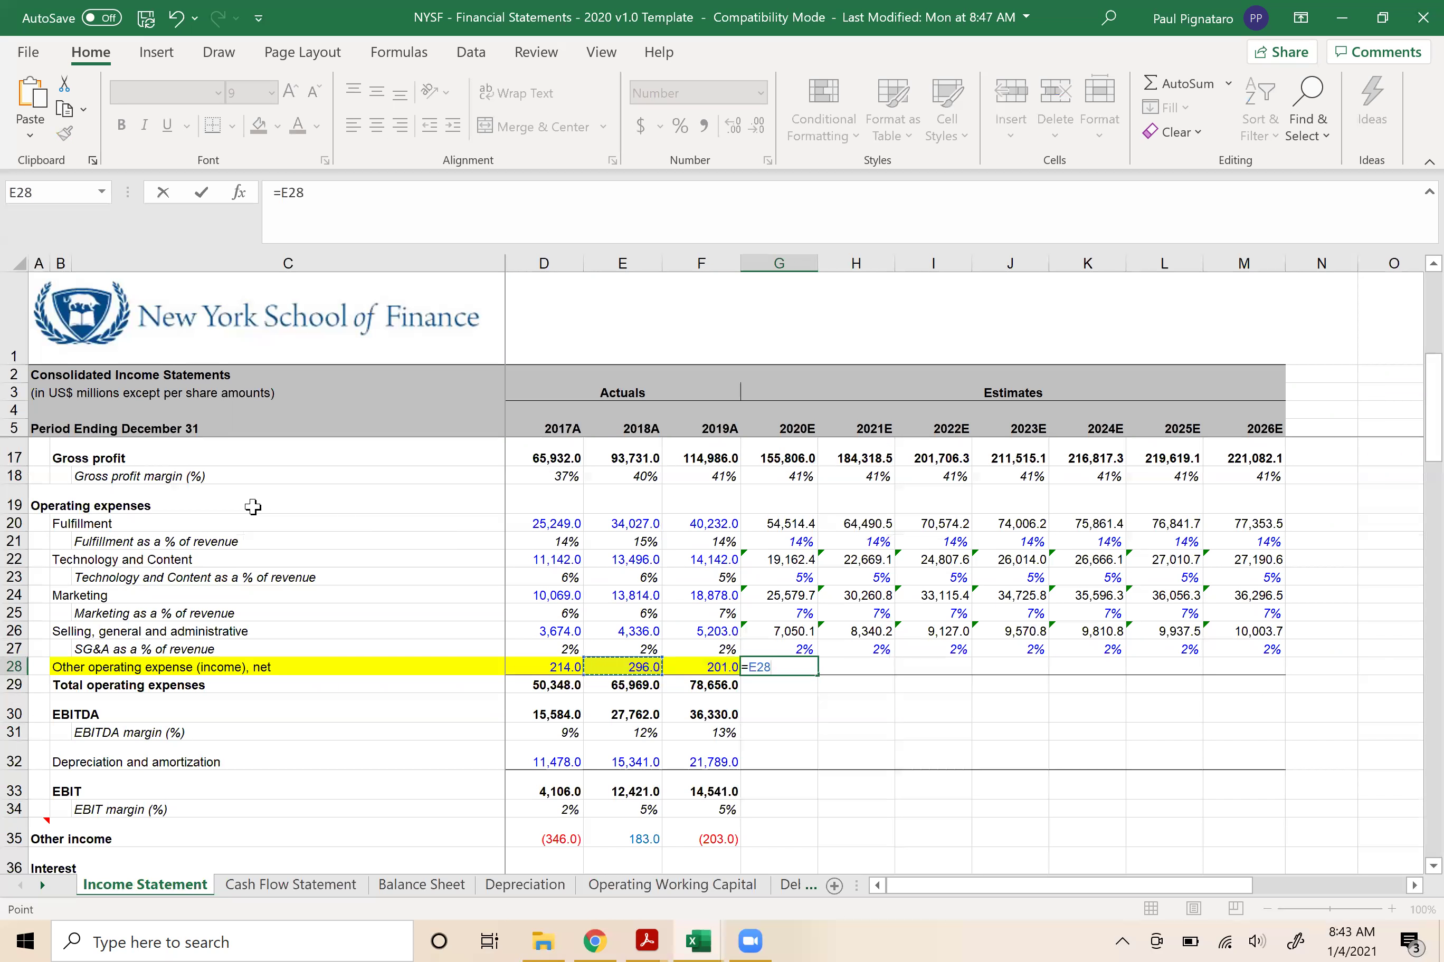
key("Right")
key("ctrl+Return")
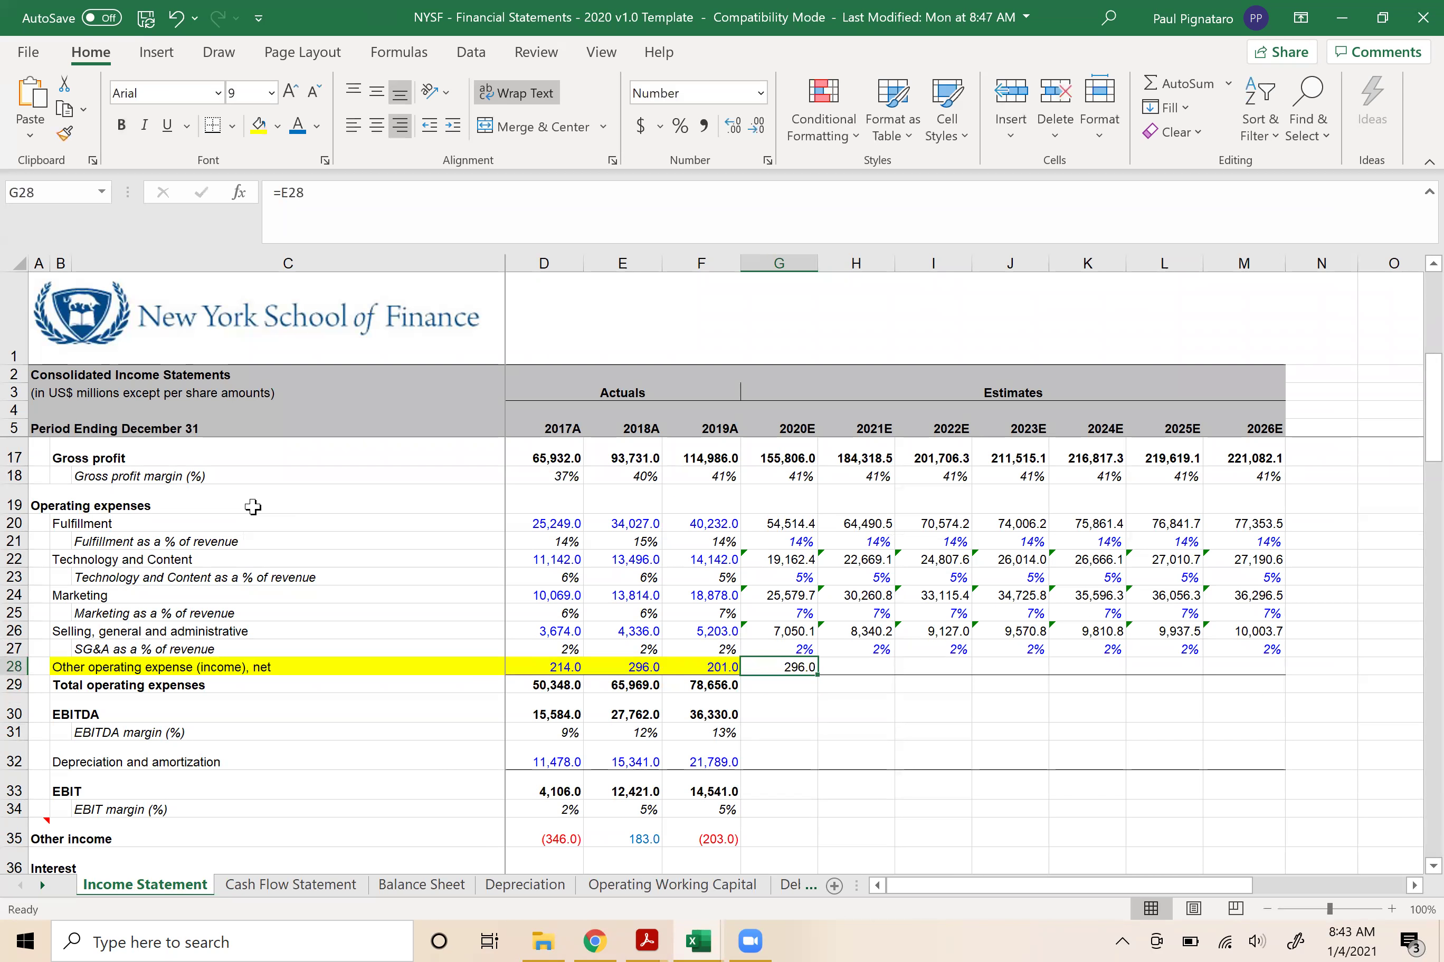
- Try the three-year average in G28 with =AVERAGE(D28:F28), and clear the cell
type("=a")
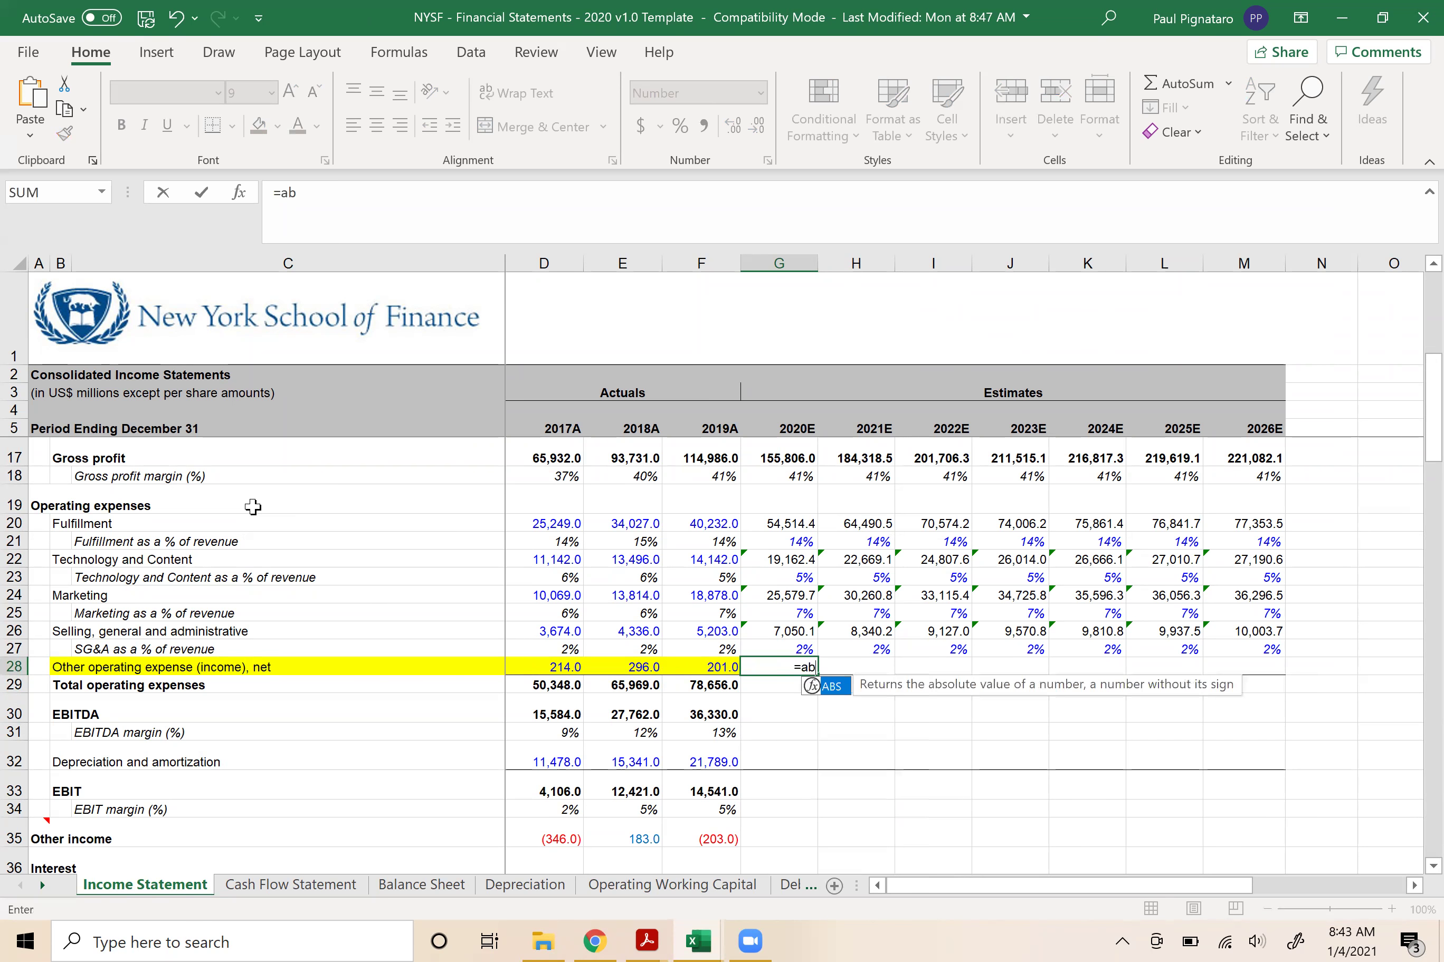
type("ver")
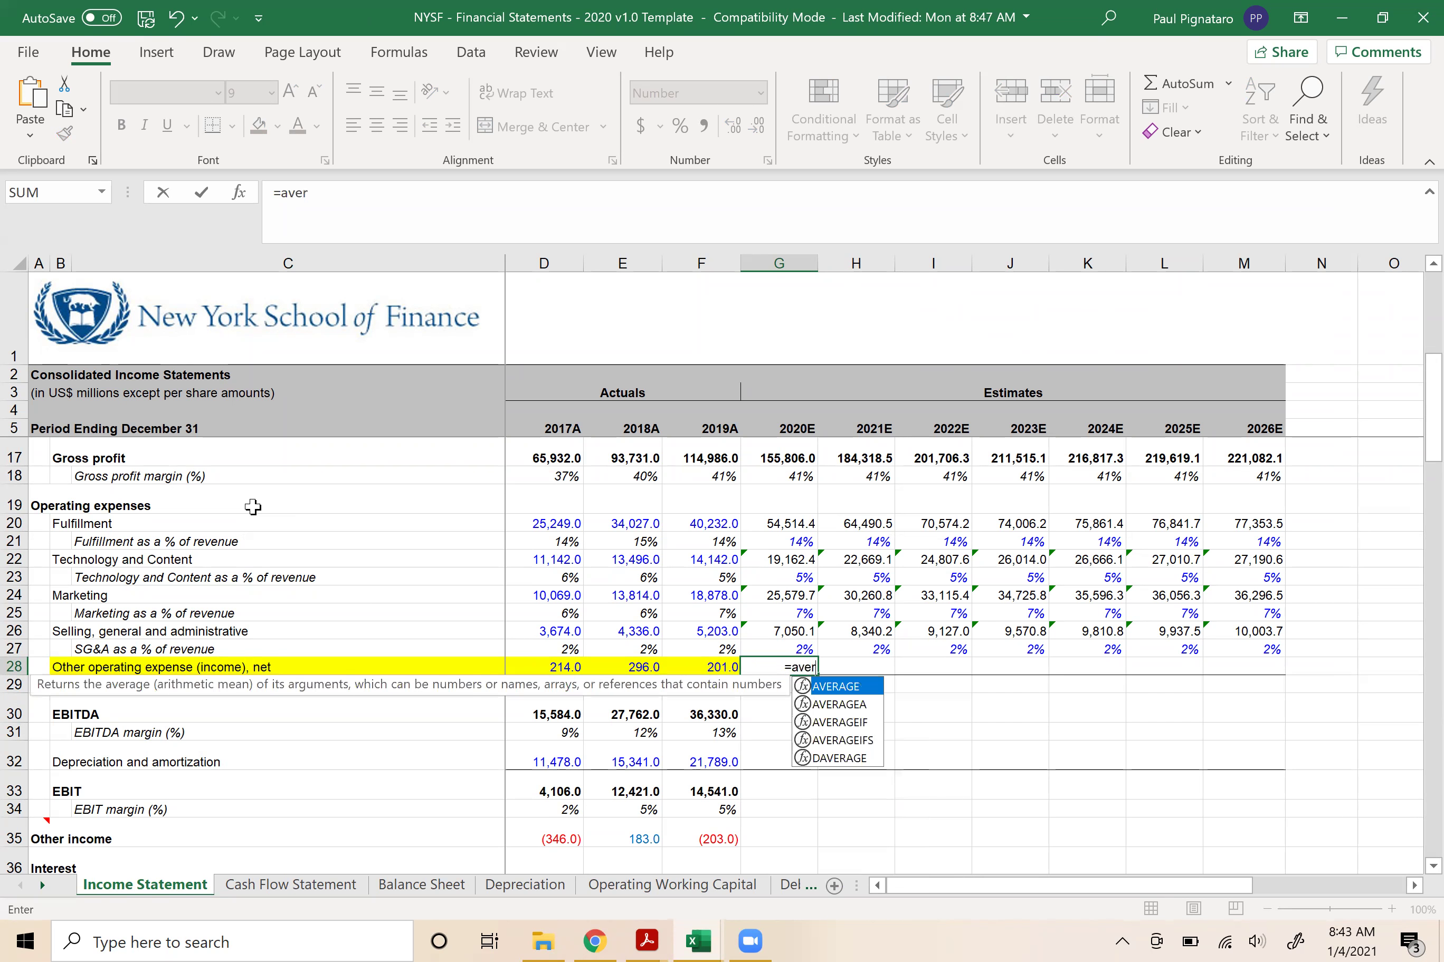
type("age(")
key("Left")
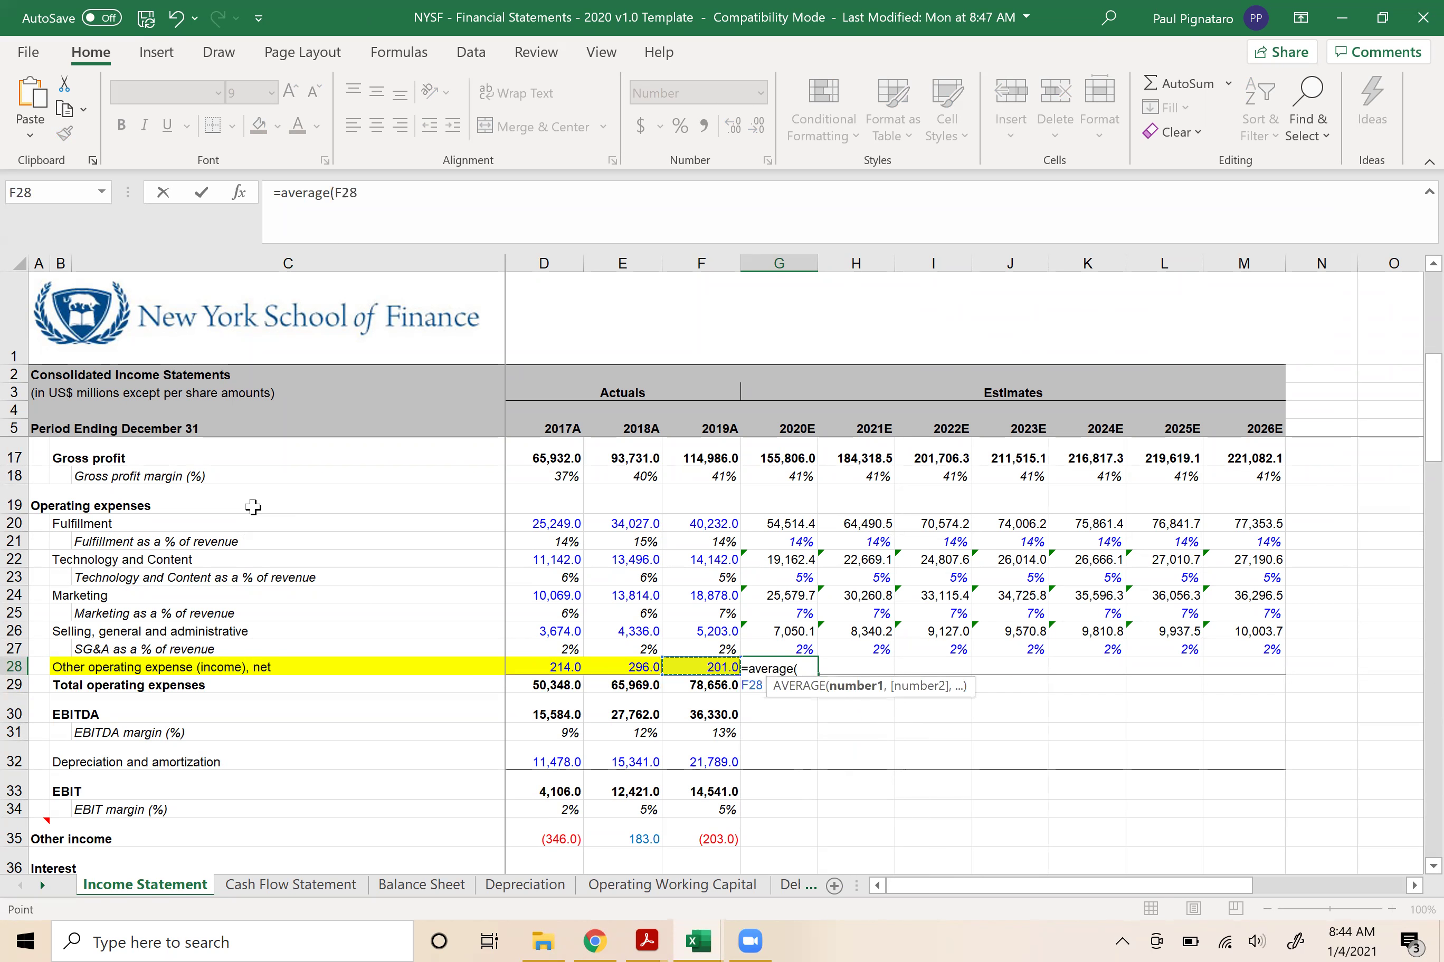
key("shift+Left")
key("shift+Left")
type(")")
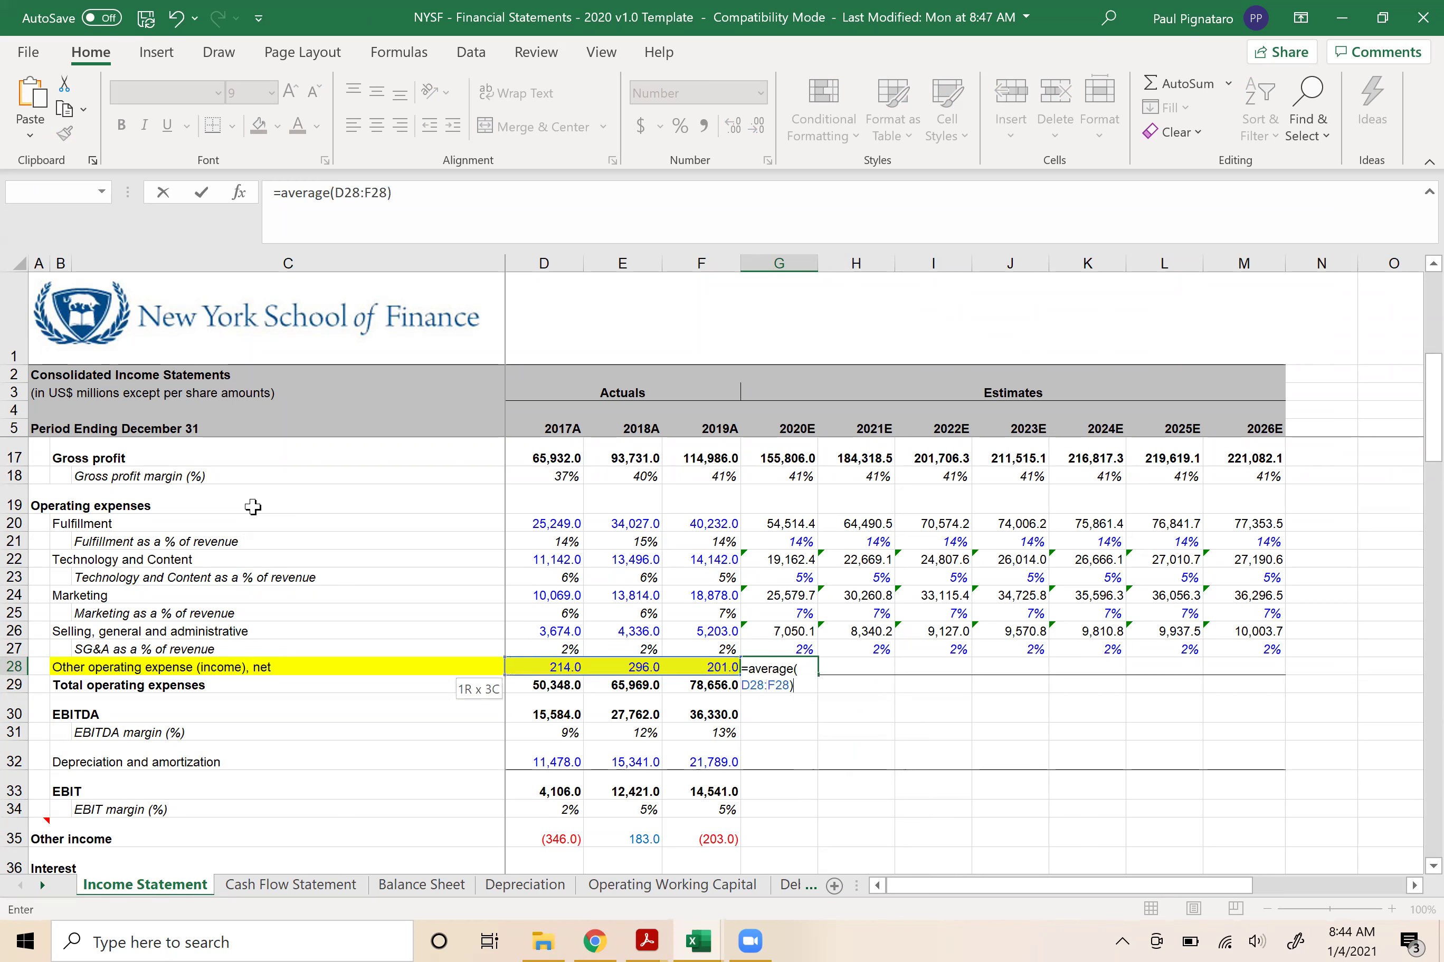
key("ctrl+Return")
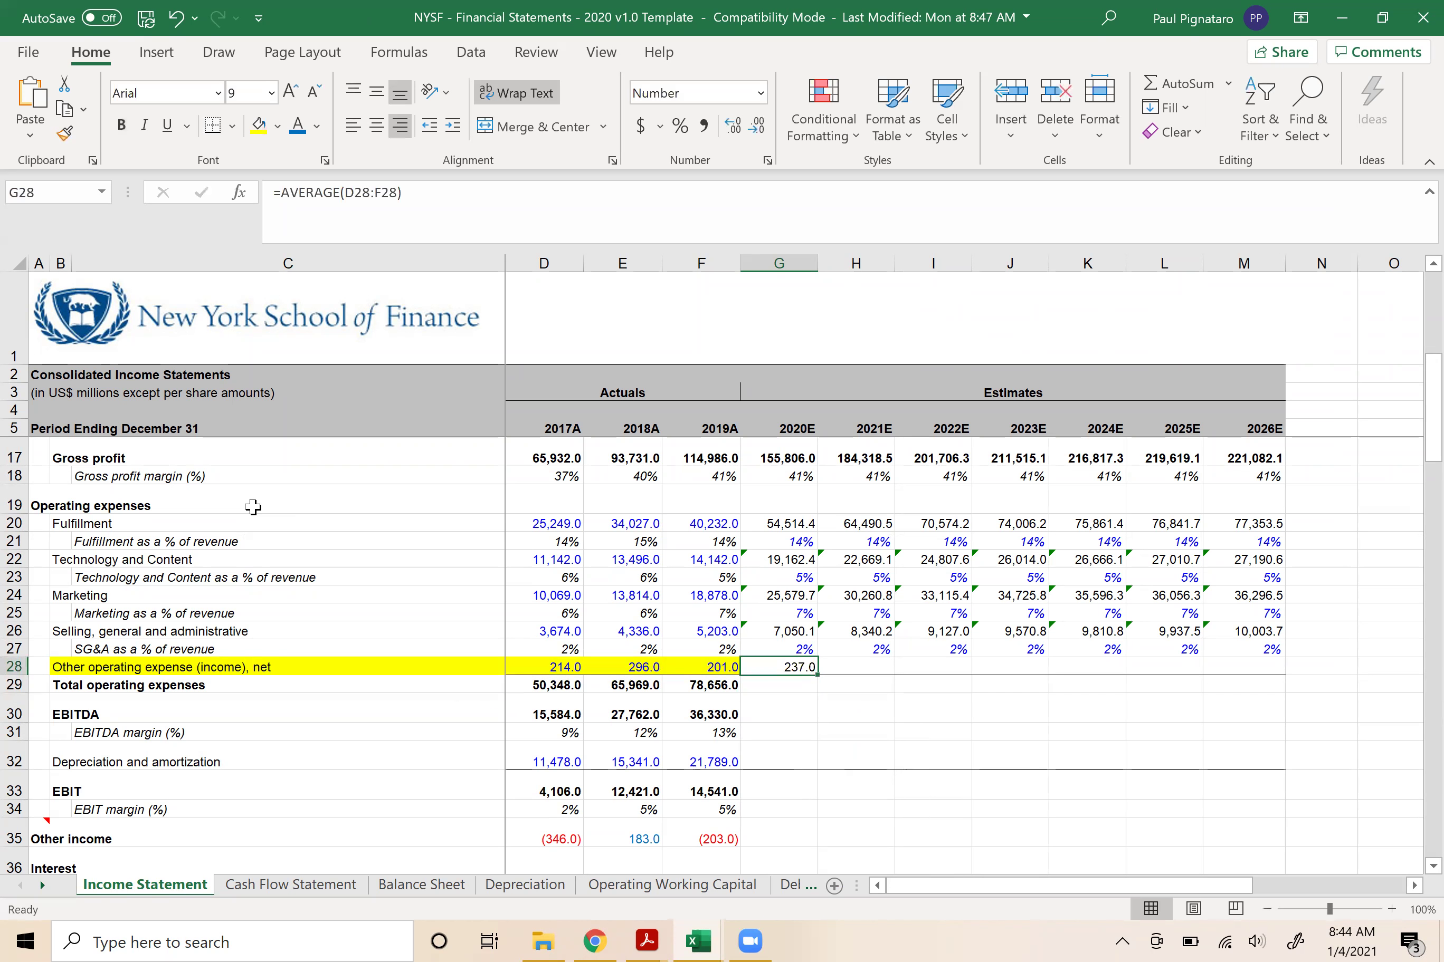
key("Delete")
- Note the maximum and average candidates beside the estimates, entering 296 in N20 and 237 in N21
left_click(956, 630)
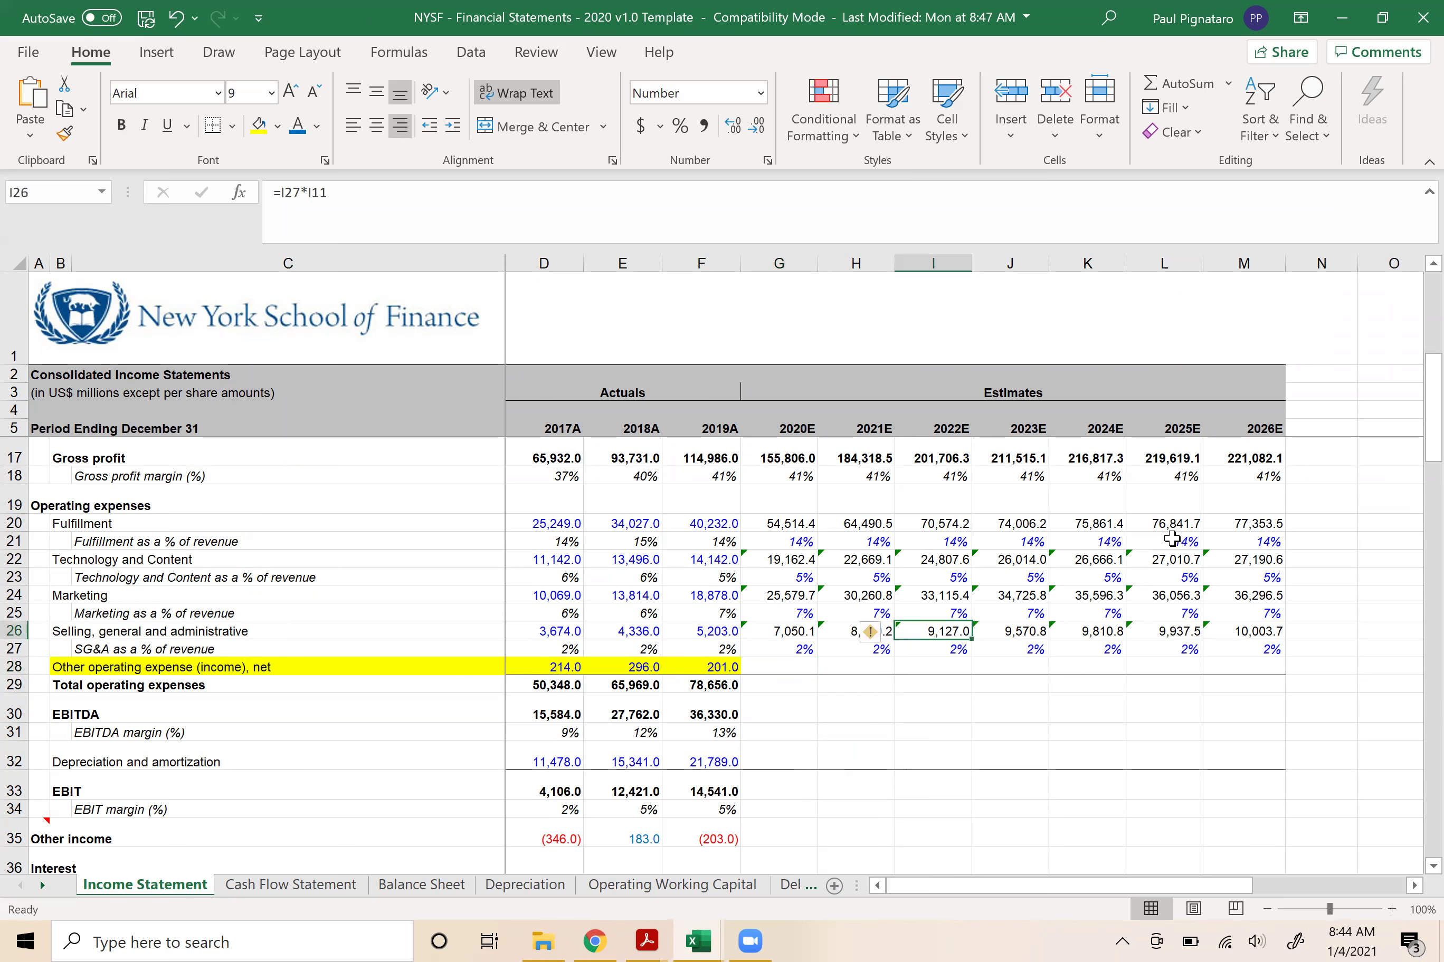
left_click(1323, 524)
type("296")
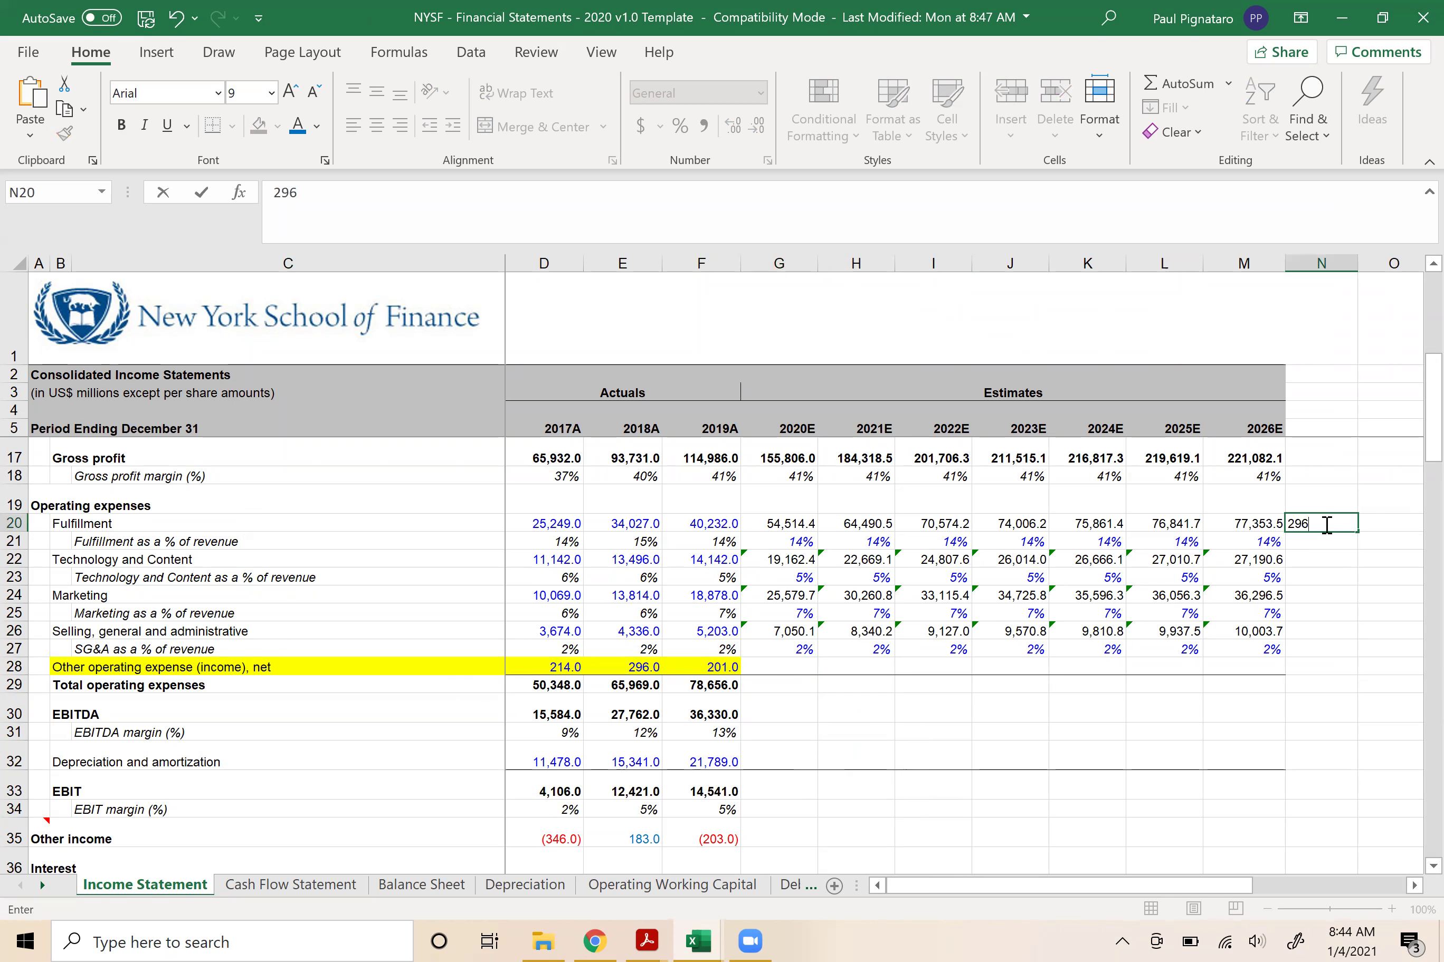
key("Return")
type("237")
key("Return")
- Check the Book1 method list and enter the last-year candidate 201 in N22 of the income statement
key("Down")
key("Down")
key("alt+Tab")
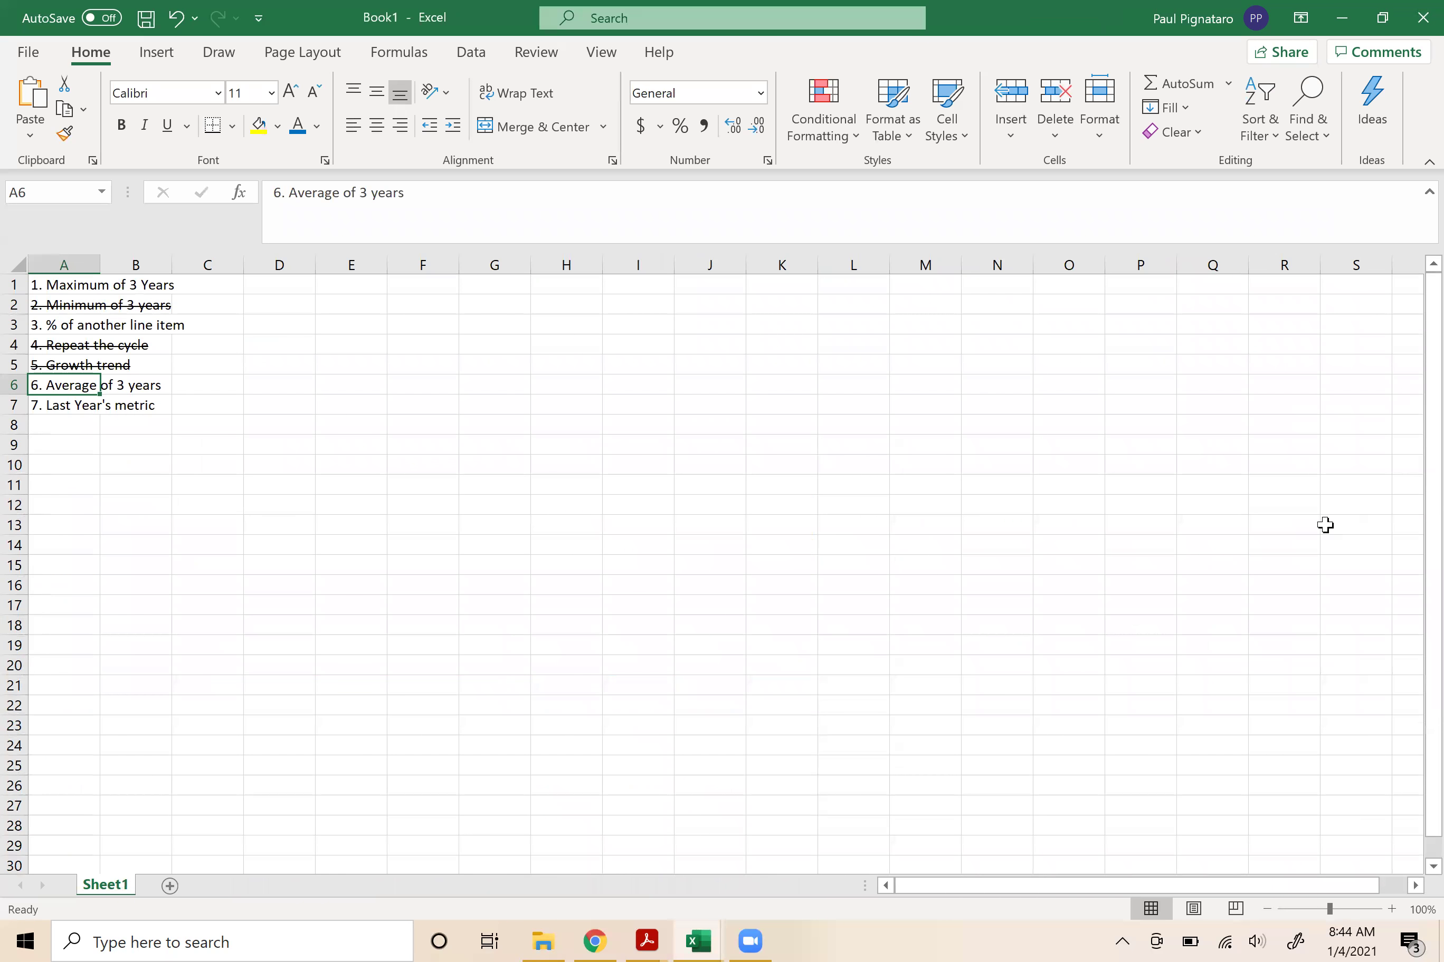
key("alt+Tab")
key("Up")
key("Up")
type("201")
key("Return")
- Apply the "% of another line item" method by calculating 2019A other operating expense over total revenue in O23 with =F28/F11
key("alt+Tab")
left_click(139, 326)
key("alt+Tab")
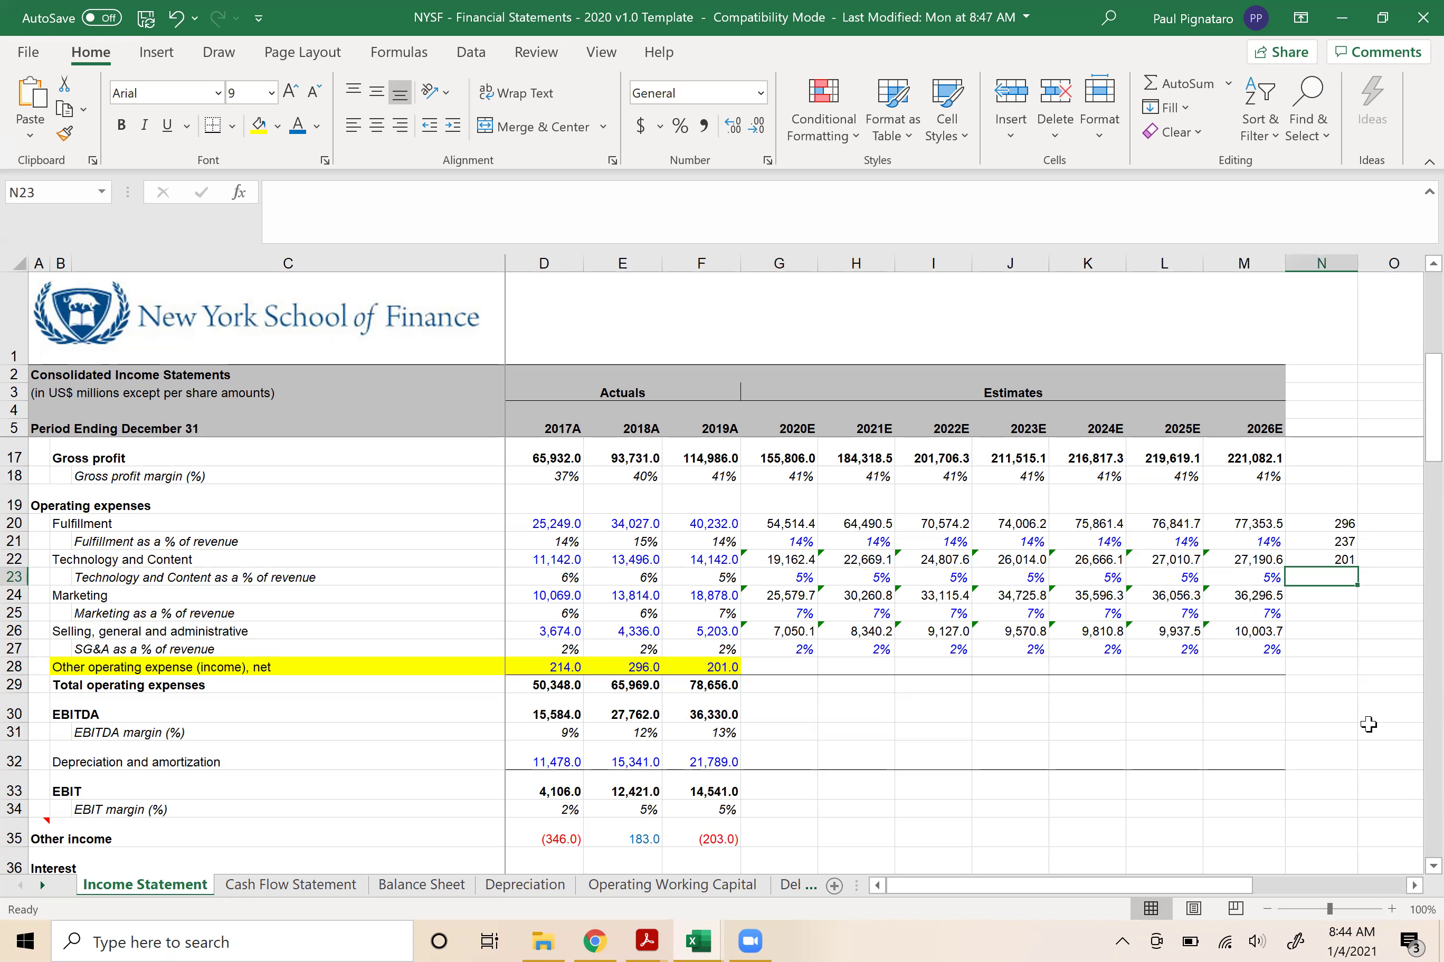
key("Right")
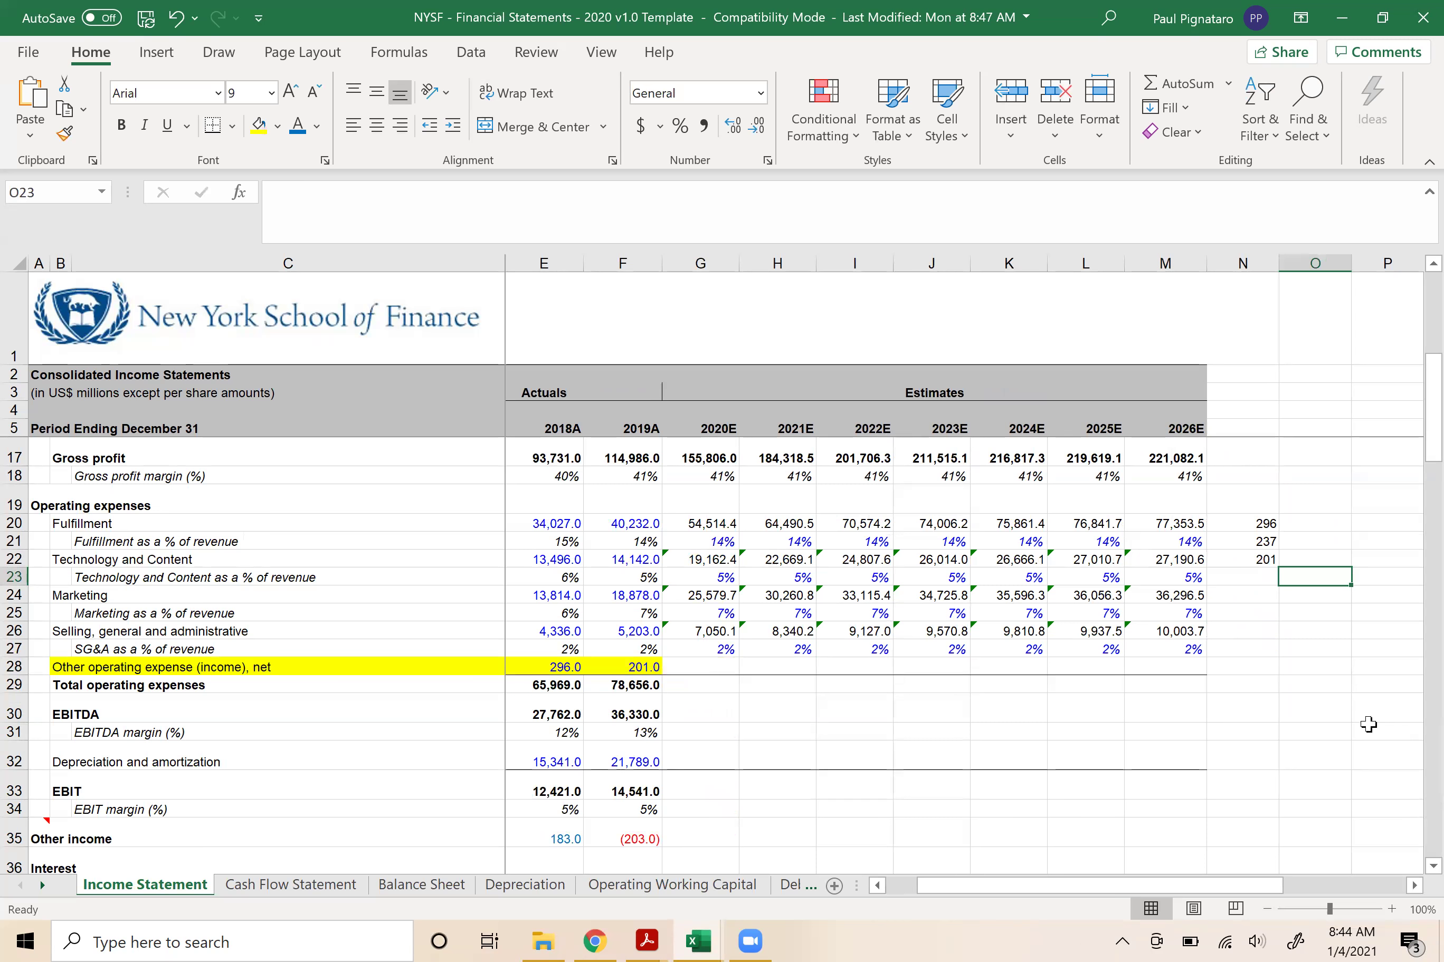
type("=")
key("Left")
key("Left")
key("Left")
key("Left")
key("Left")
key("Left")
key("Left")
key("Left")
key("Down")
key("Down")
key("Down")
key("Down")
key("Down")
key("Left")
type("/")
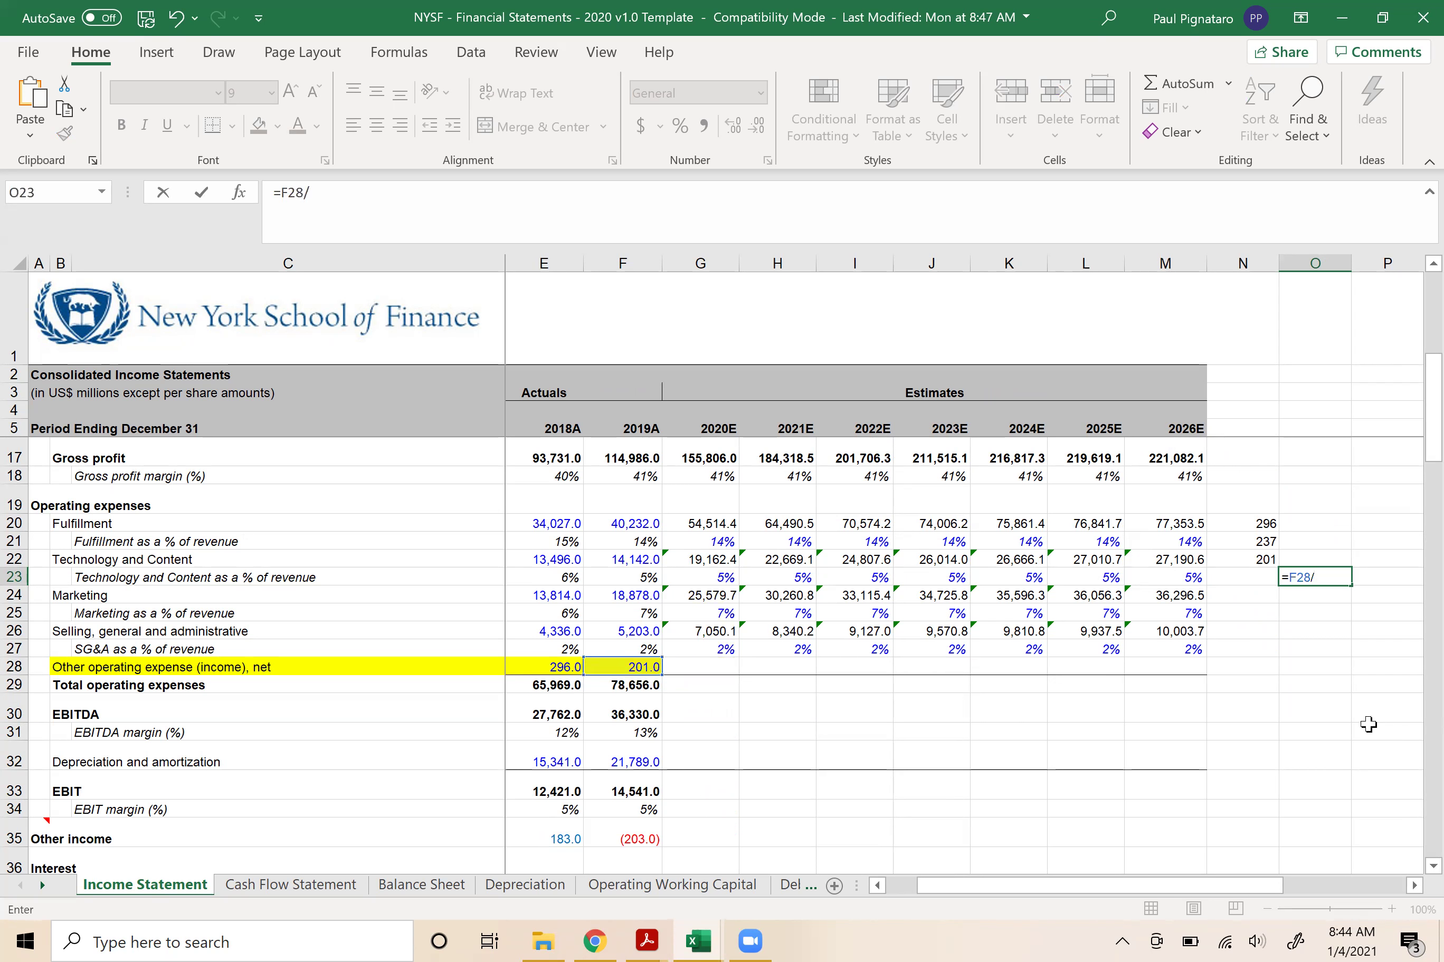
scroll(1369, 725, "up", 2)
key("Left")
key("Left")
key("Left")
key("Left")
key("Left")
key("Left")
key("Left")
key("Left")
key("Left")
key("Up")
key("Up")
key("Up")
key("Up")
key("Up")
key("Up")
key("Up")
key("Up")
key("Up")
key("Up")
key("Up")
key("Up")
key("Return")
- Calculate the percentage-of-revenue candidate for 2020E in N23 with =O23*G11
key("Up")
key("Left")
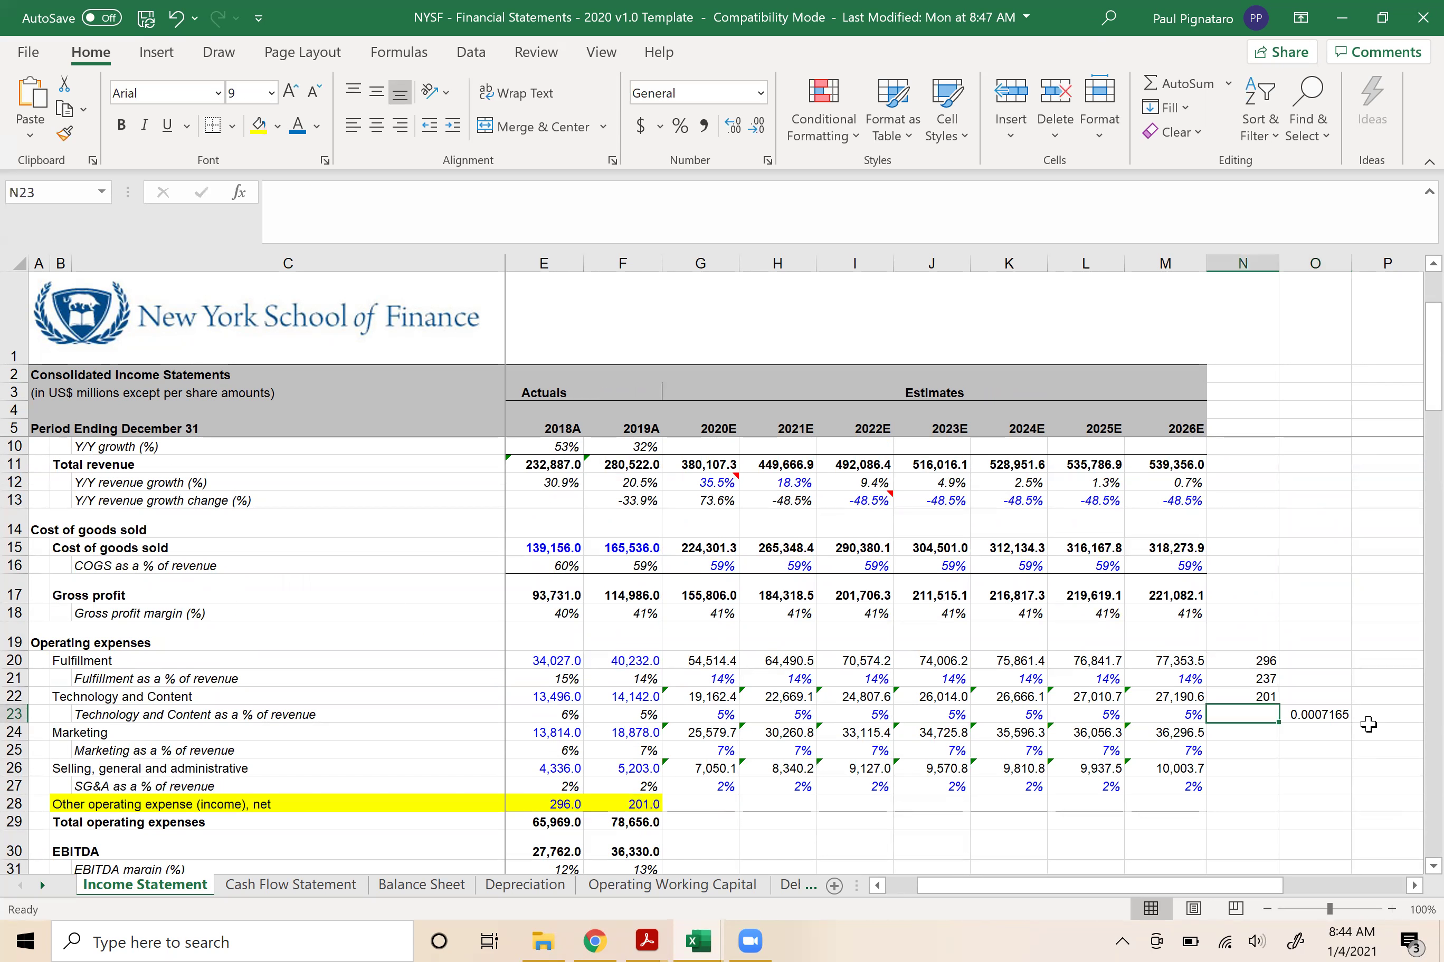
type("=")
key("Right")
type("*")
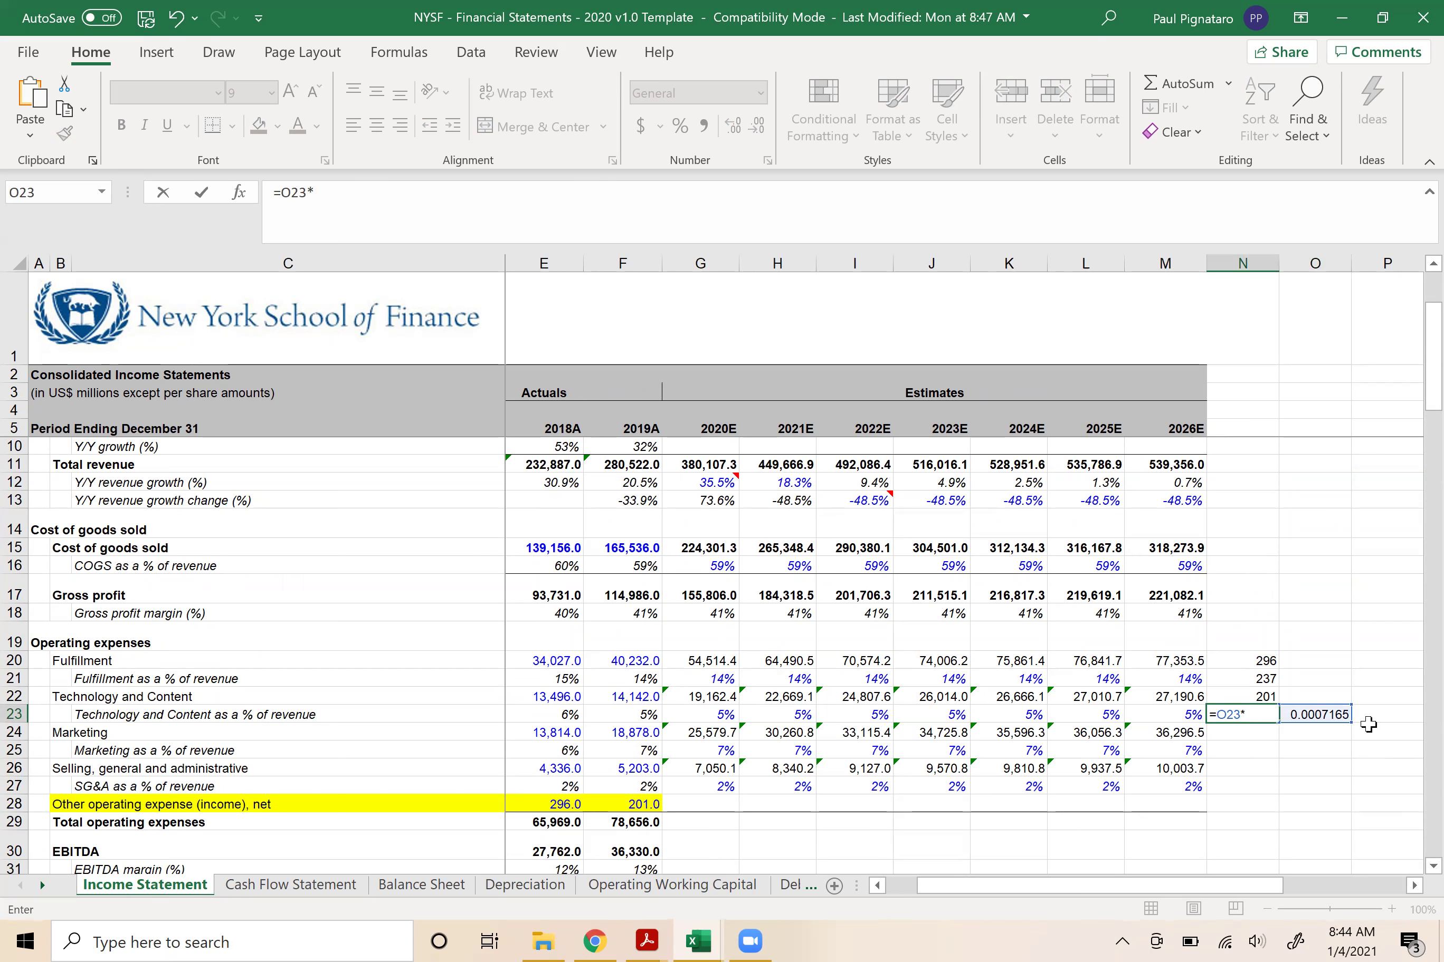
key("Left")
key("Left")
key("Left")
key("Left")
key("Left")
key("Left")
key("Left")
key("Up")
key("Up")
key("Up")
key("Up")
key("Up")
key("Up")
key("Up")
key("Up")
key("Up")
key("Up")
key("Up")
key("Up")
key("Return")
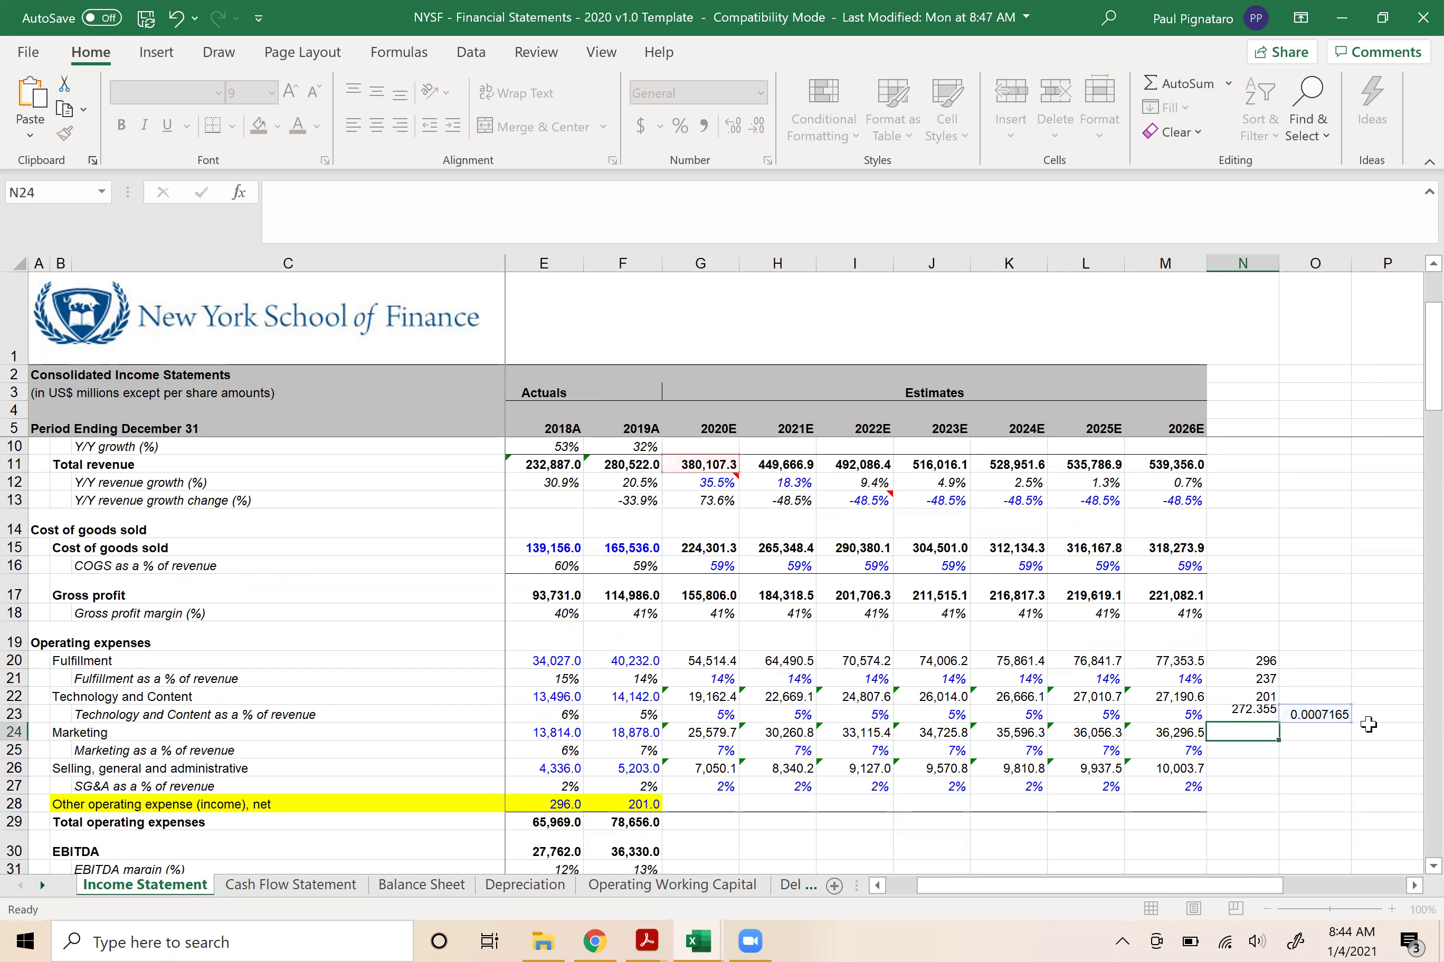
key("Up")
key("Right")
key("Delete")
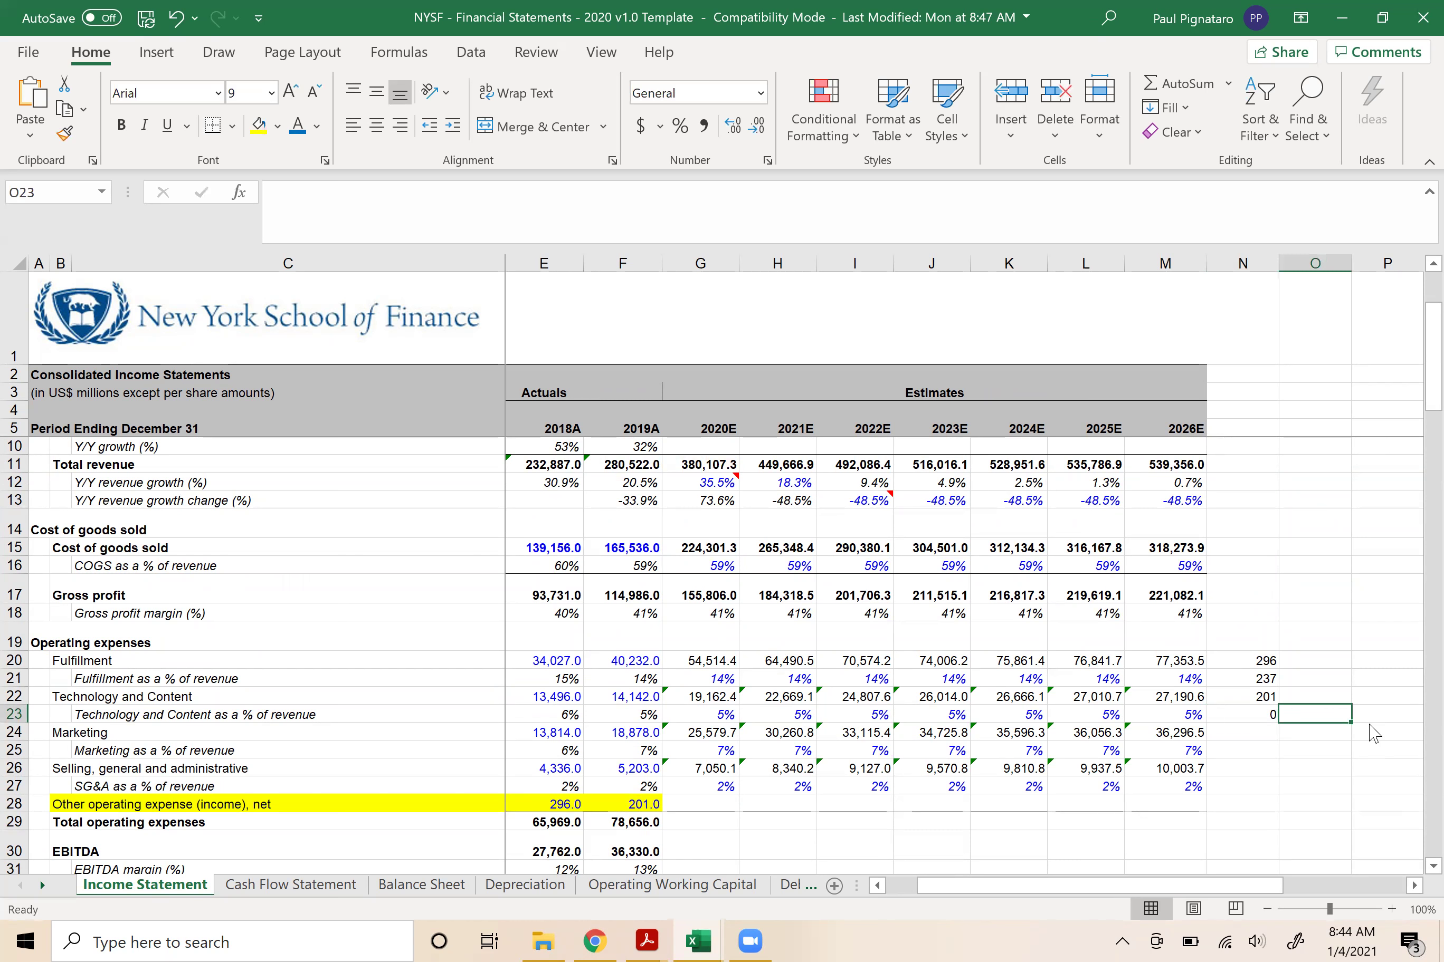
key("ctrl+z")
- Review the four candidate values in N20:N23 for 2020E other operating expense
key("Left")
key("shift+Up")
key("shift+Up")
key("shift+Up")
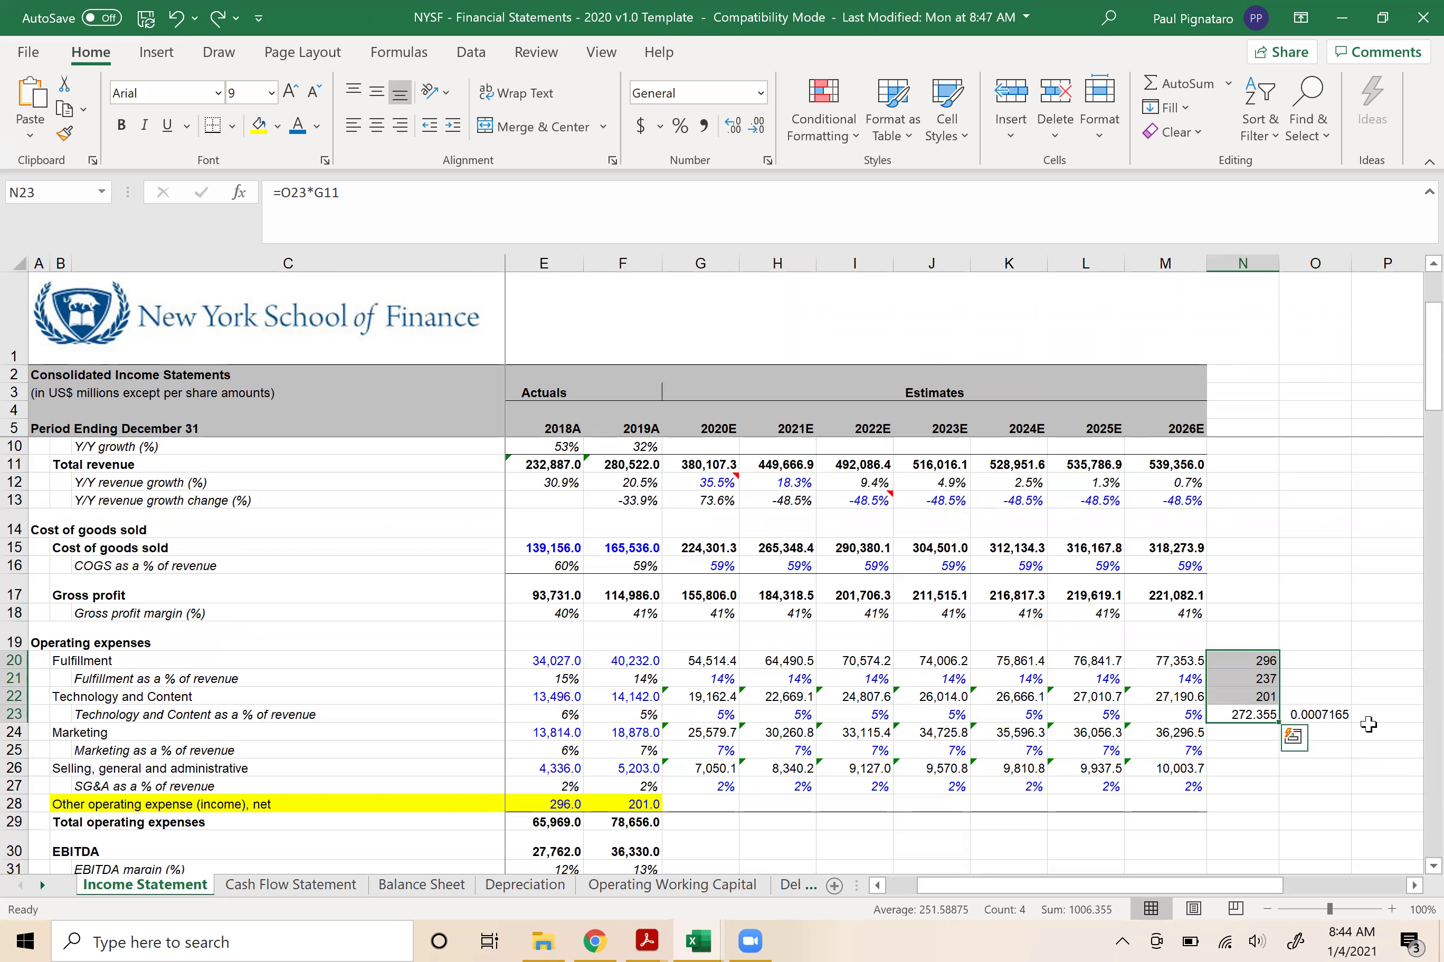
left_click(1233, 699)
key("Down")
key("Up")
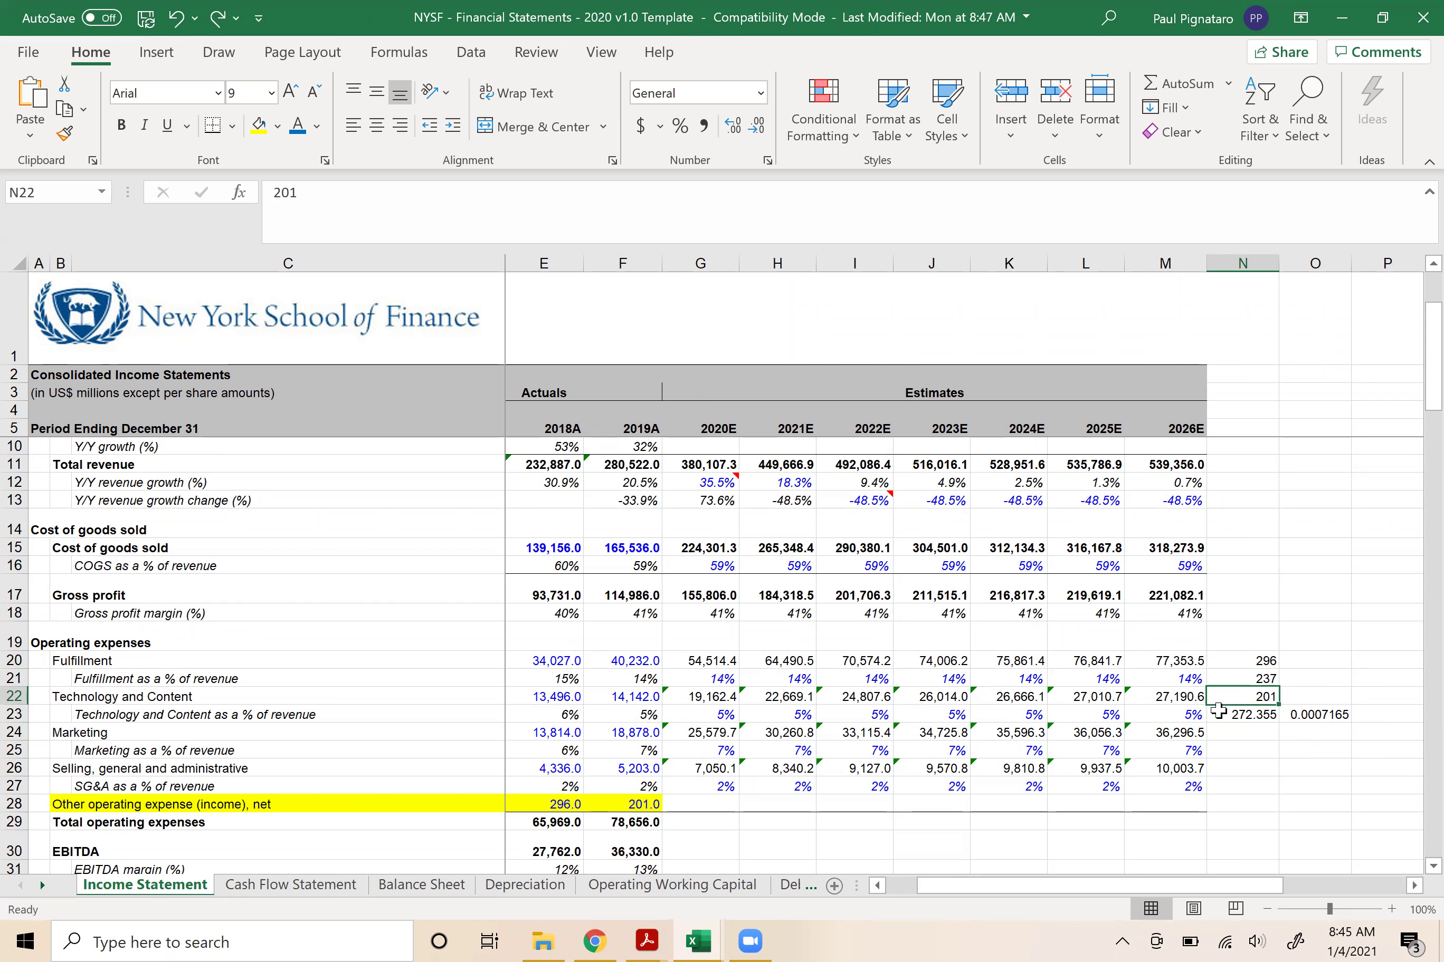
- Rule out the last-year method by clearing its candidate value from N22
left_click(1217, 712)
key("Up")
key("Up")
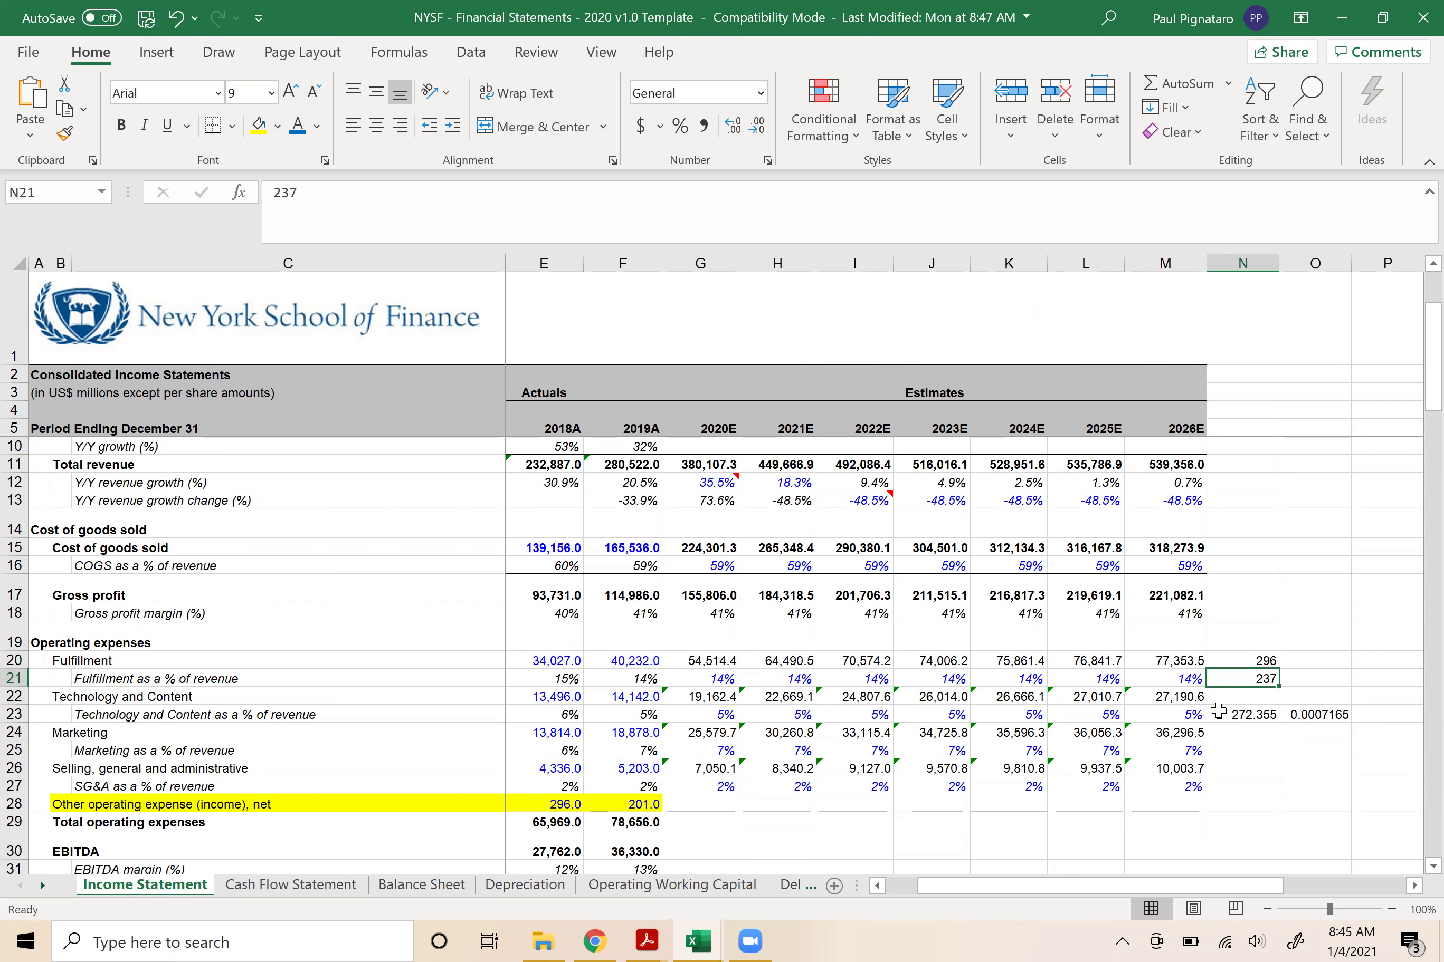
- Compare the maximum, average and percentage-of-revenue candidates in N20, N21 and N23 to decide which method fits
key("Down")
key("Down")
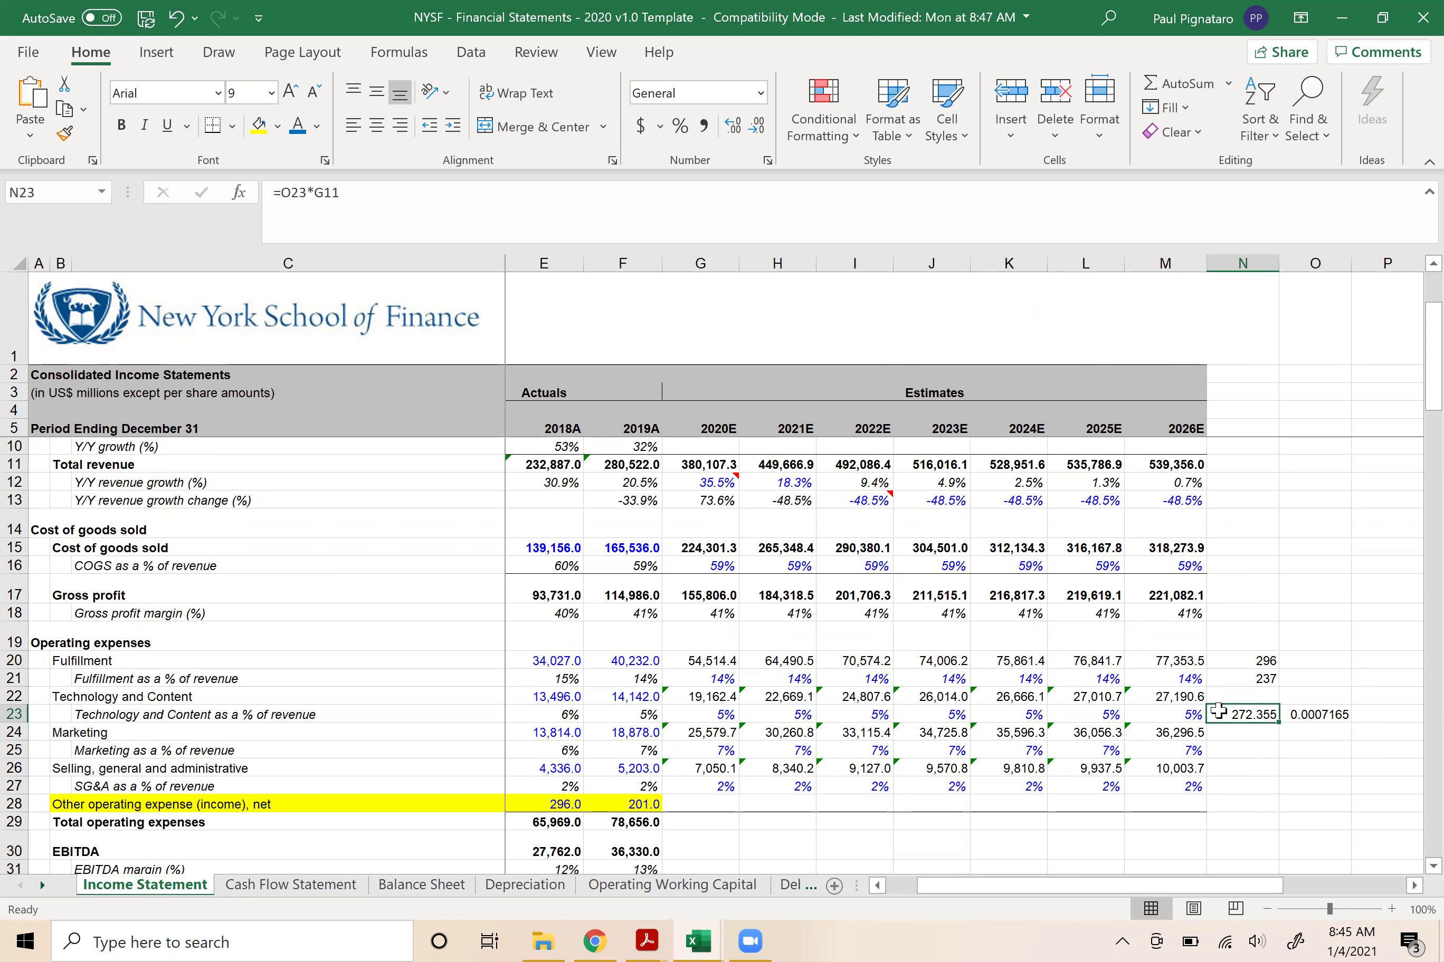
key("Up")
key("Up")
key("Up")
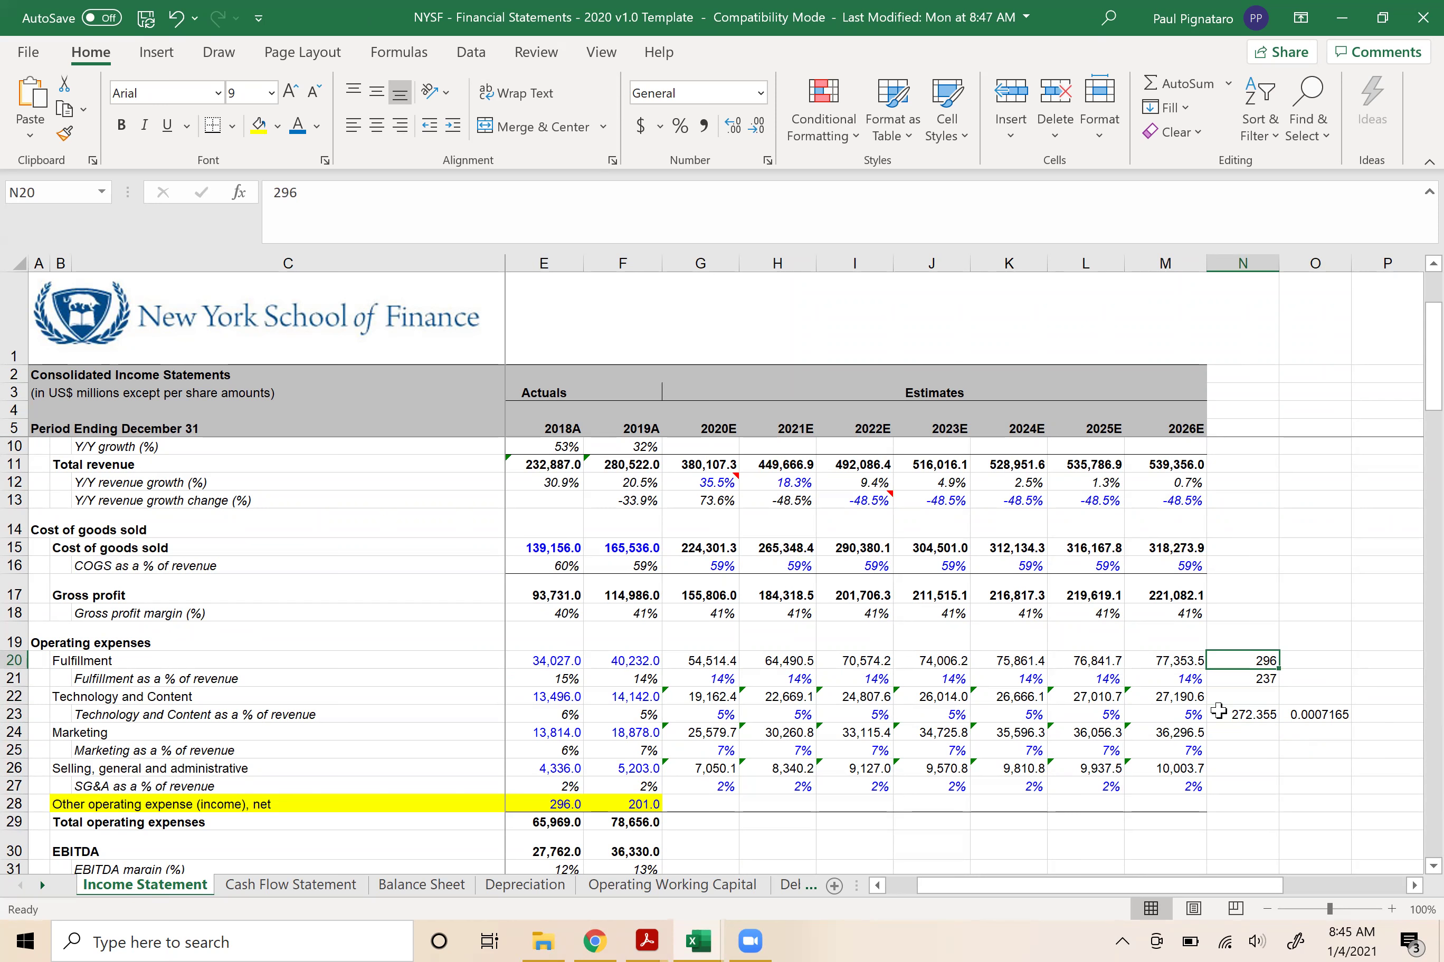
key("Down")
key("Up")
key("Down")
key("Down")
key("Down")
key("Up")
key("Up")
key("Up")
left_click(1240, 700)
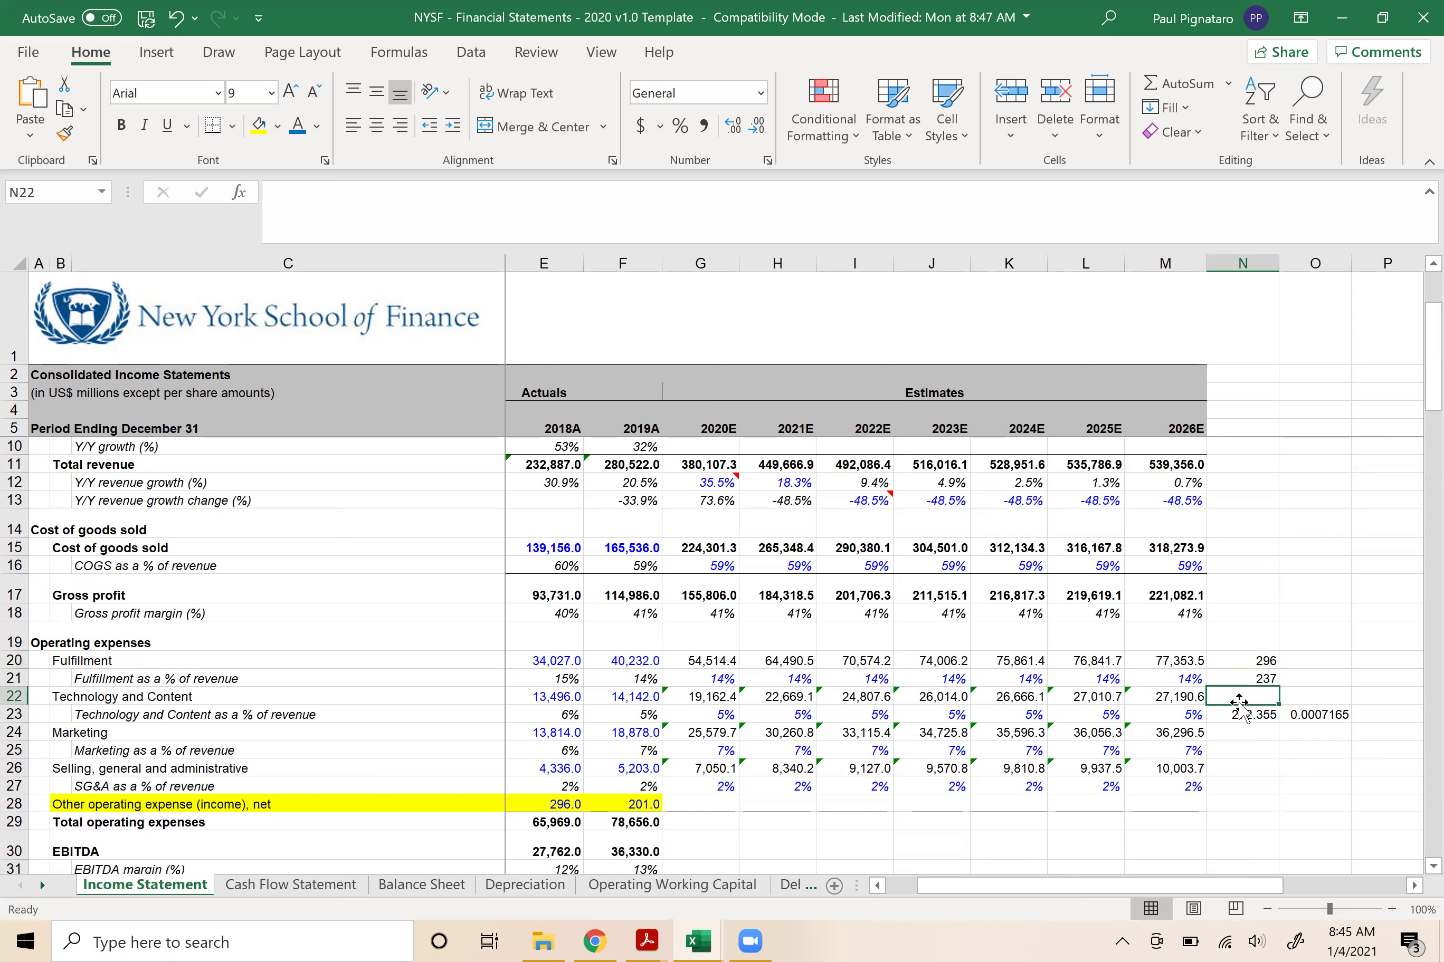
left_click(1240, 660)
left_click(1240, 678)
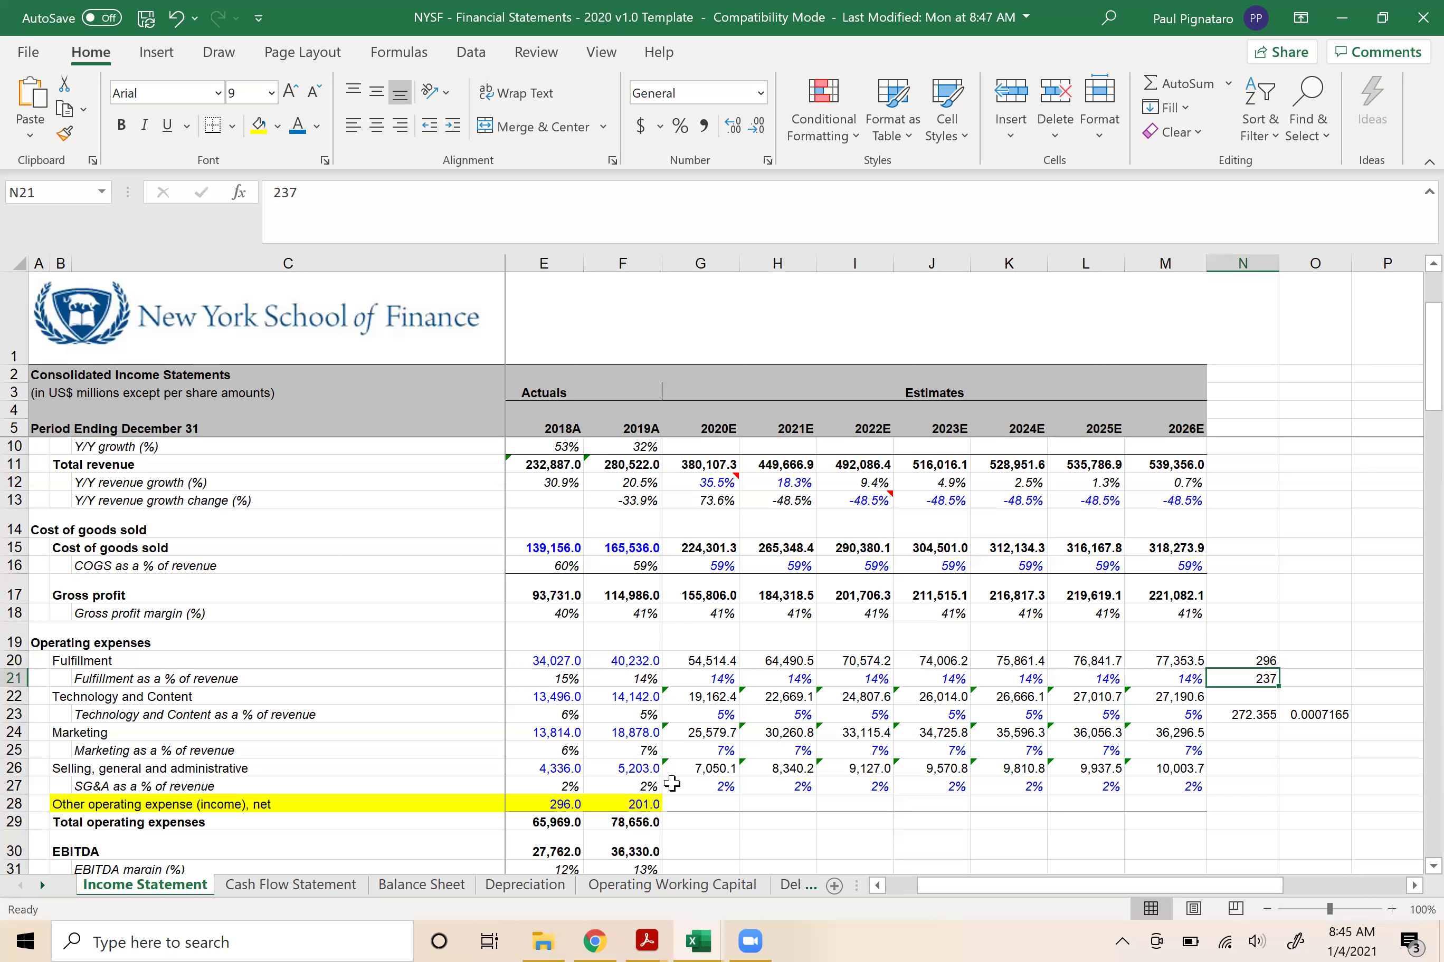
- Select the 2020E other operating expense cell G28 with the 2017A to 2019A actuals in view
left_click(701, 803)
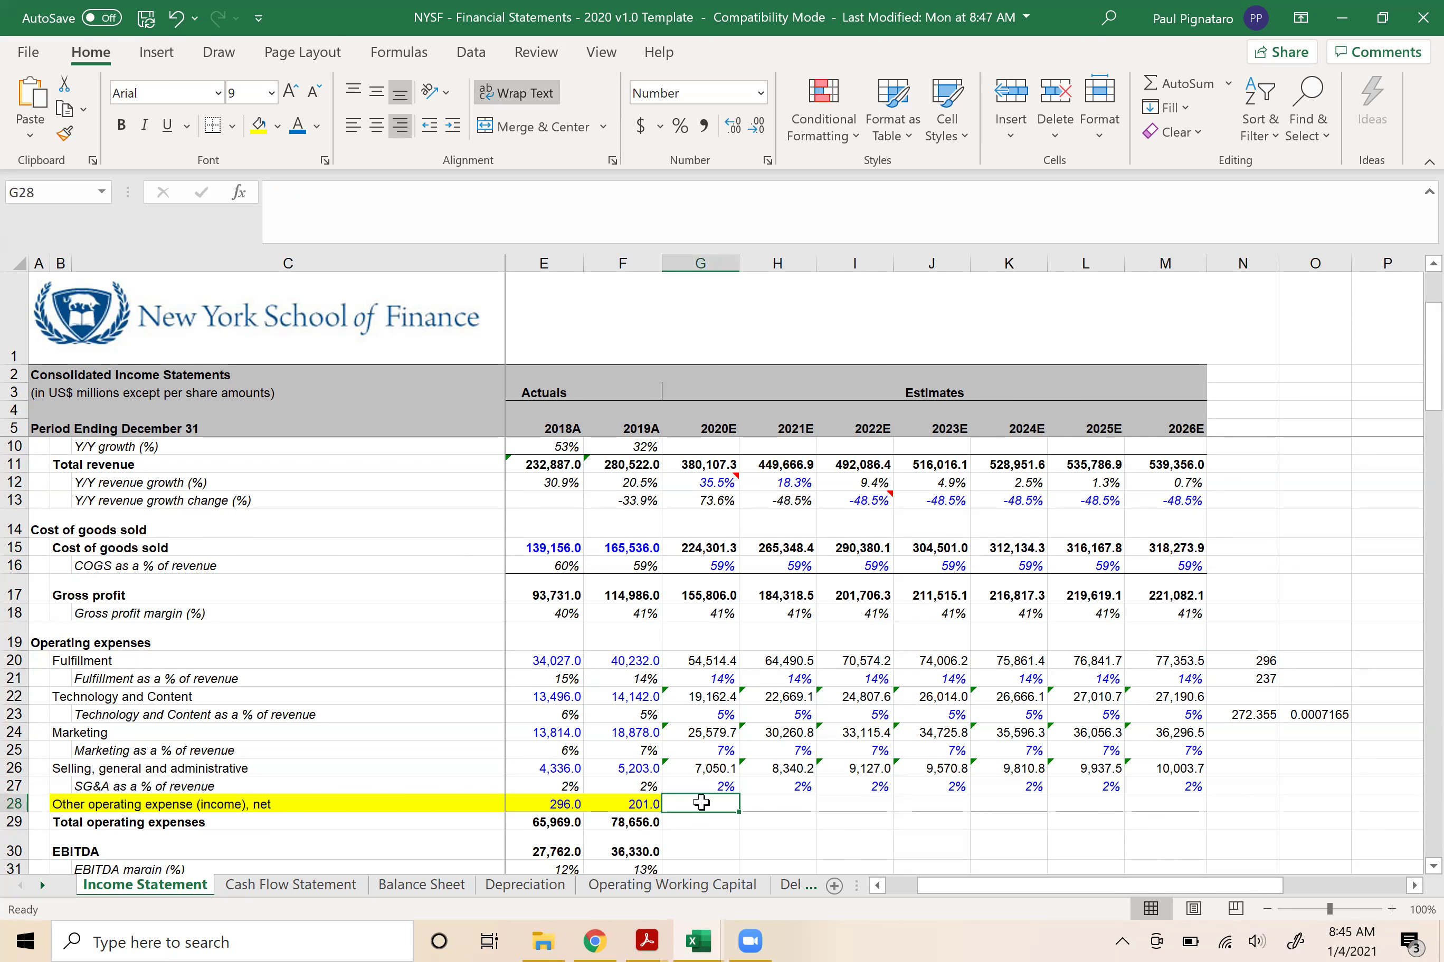
scroll(701, 803, "down", 2)
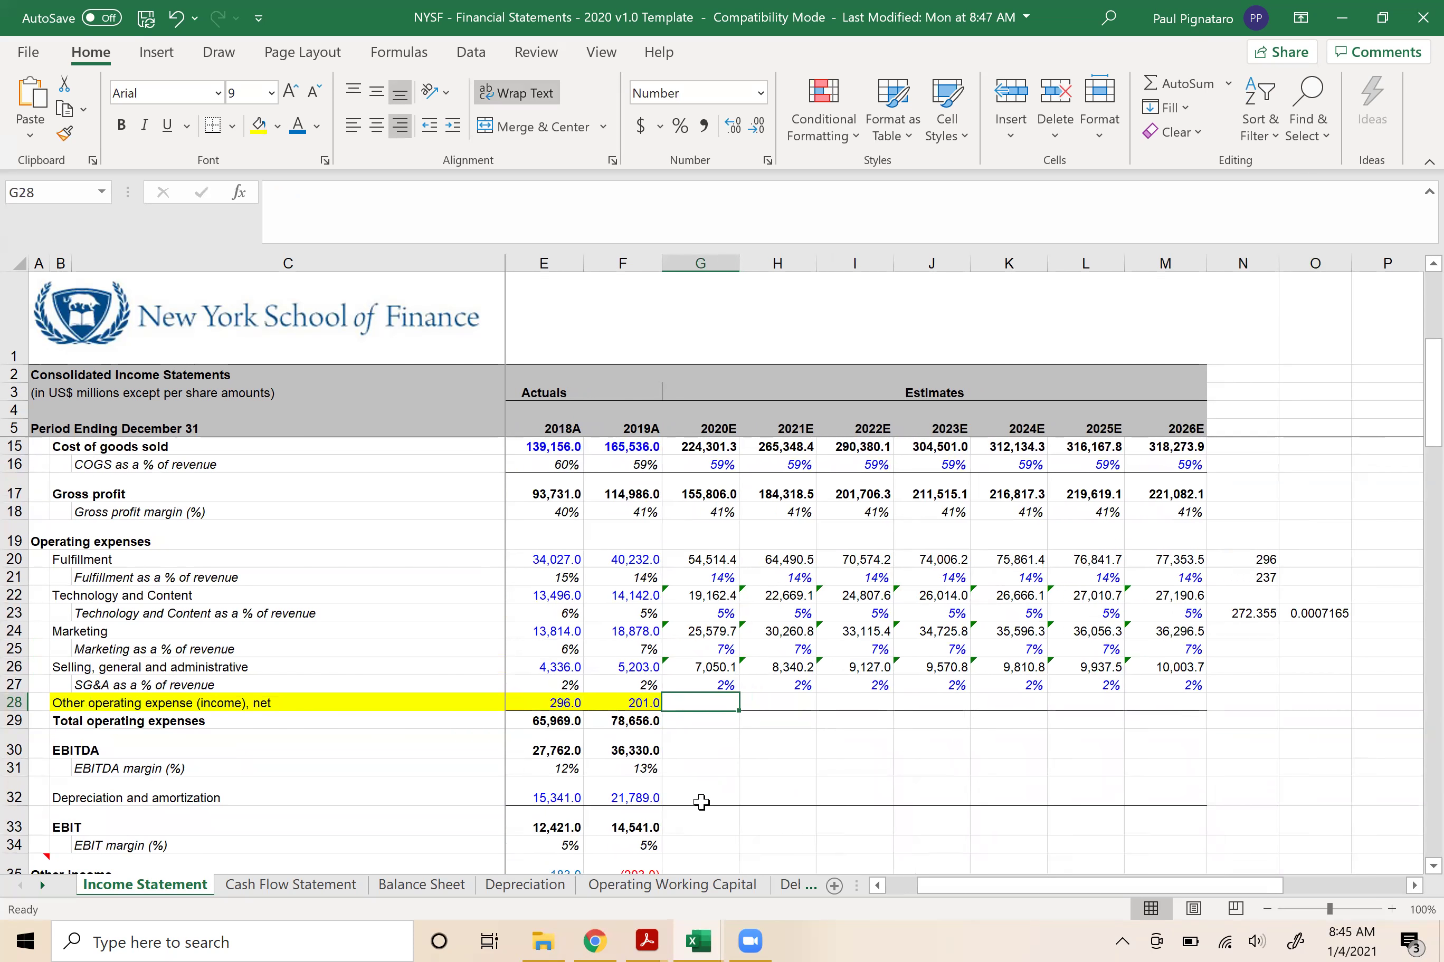
scroll(701, 803, "left", 1)
type("=ave")
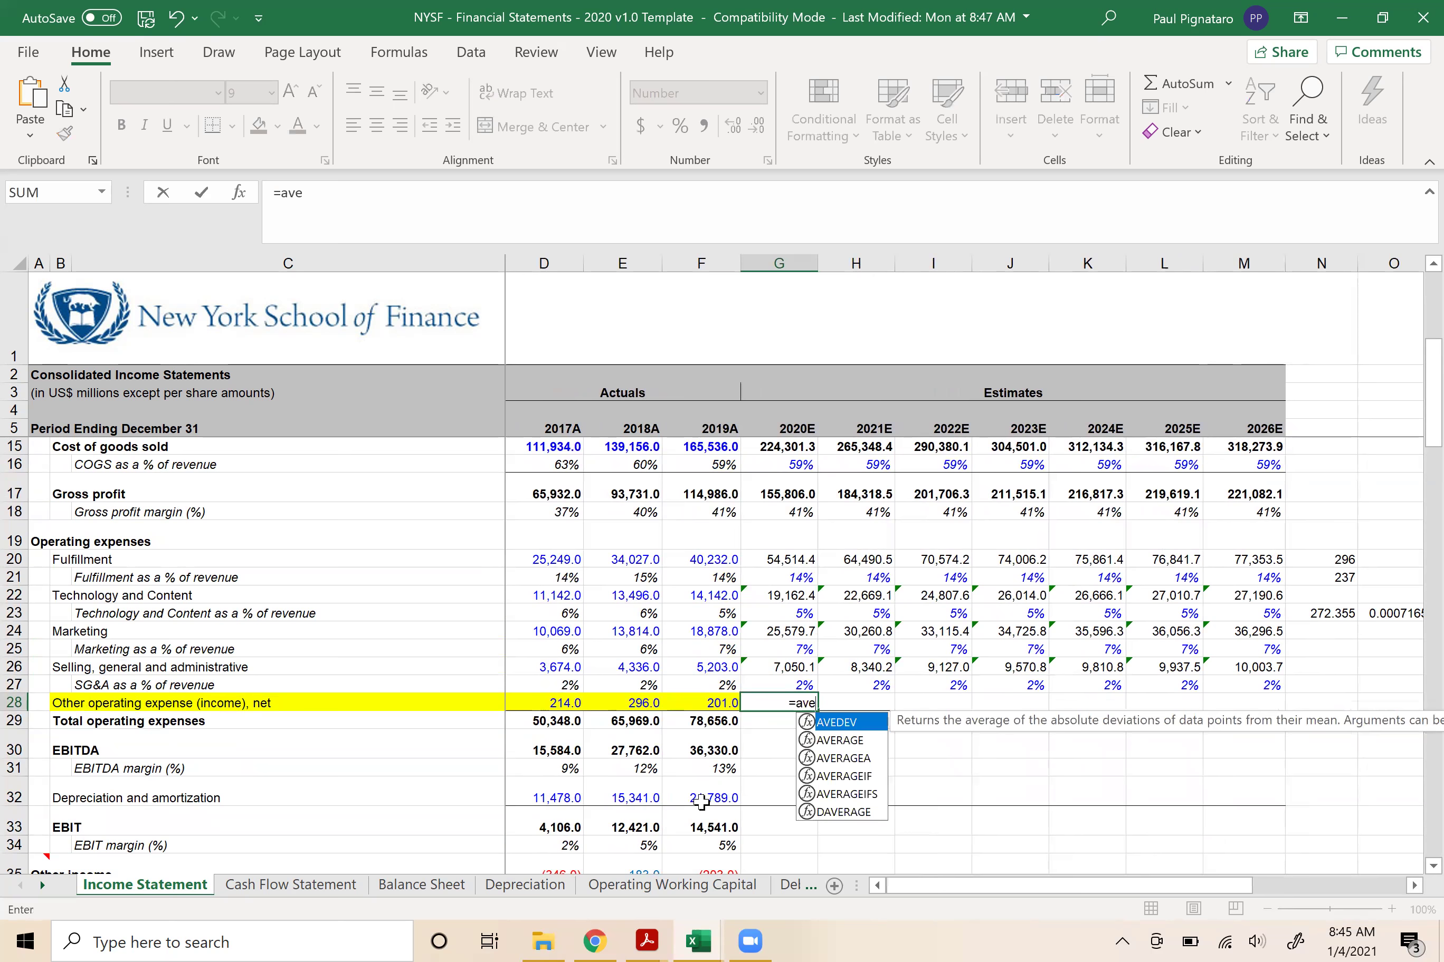
type("rage")
key("Escape")
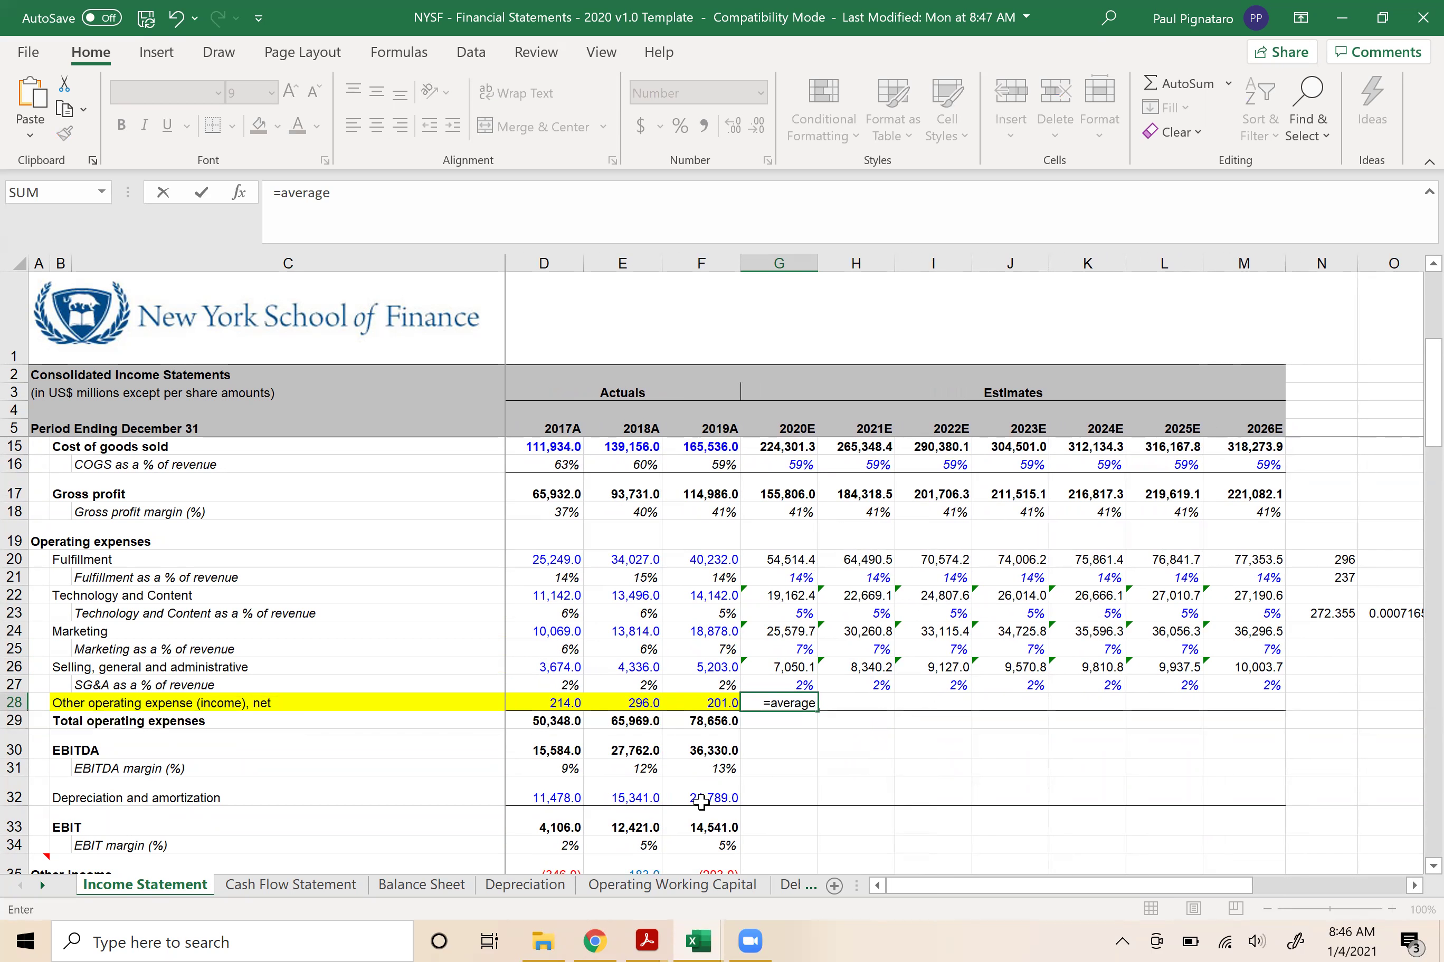
key("Escape")
type("max")
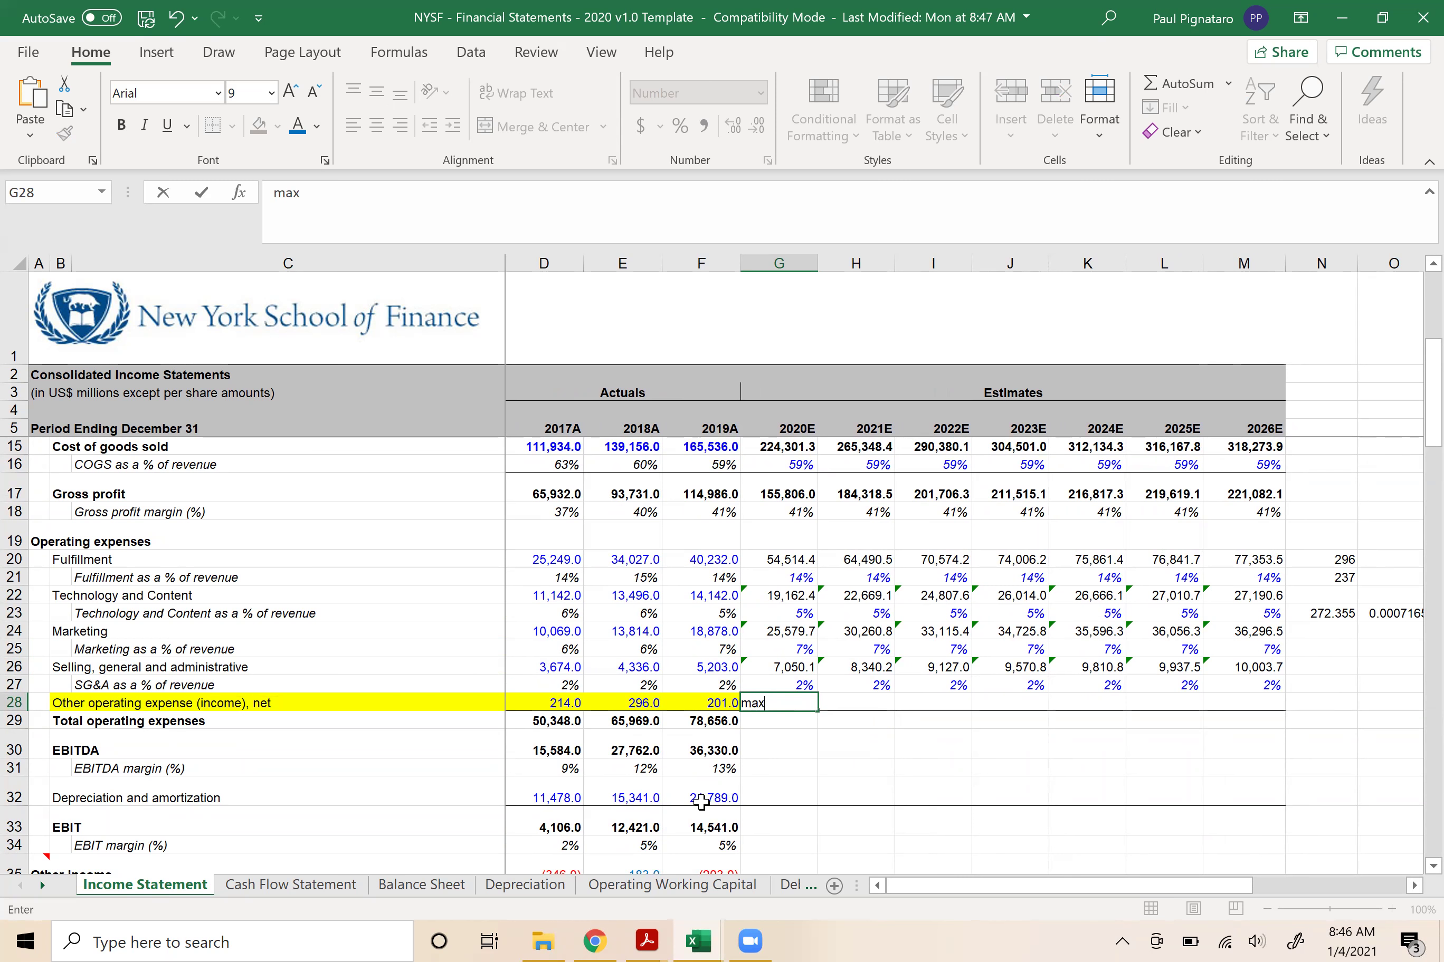
key("Escape")
- Project 2020E other operating expense in G28 as the historical maximum with =MAX(D28:F28)
type("=m")
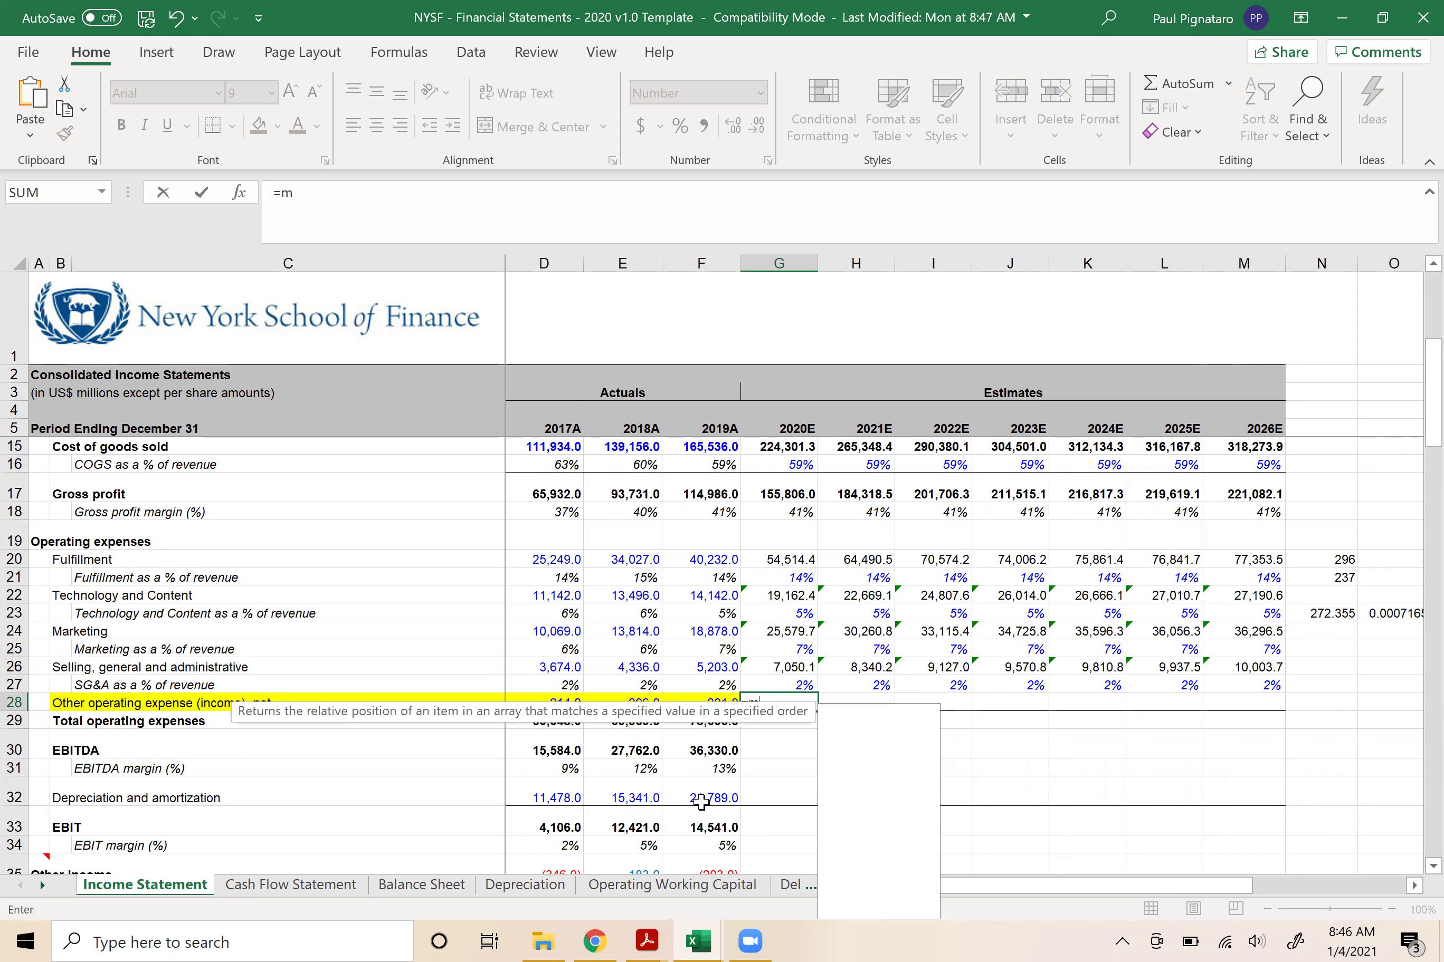
type("ax(")
key("Left")
key("Left")
key("Left")
key("shift+Right")
key("shift+Right")
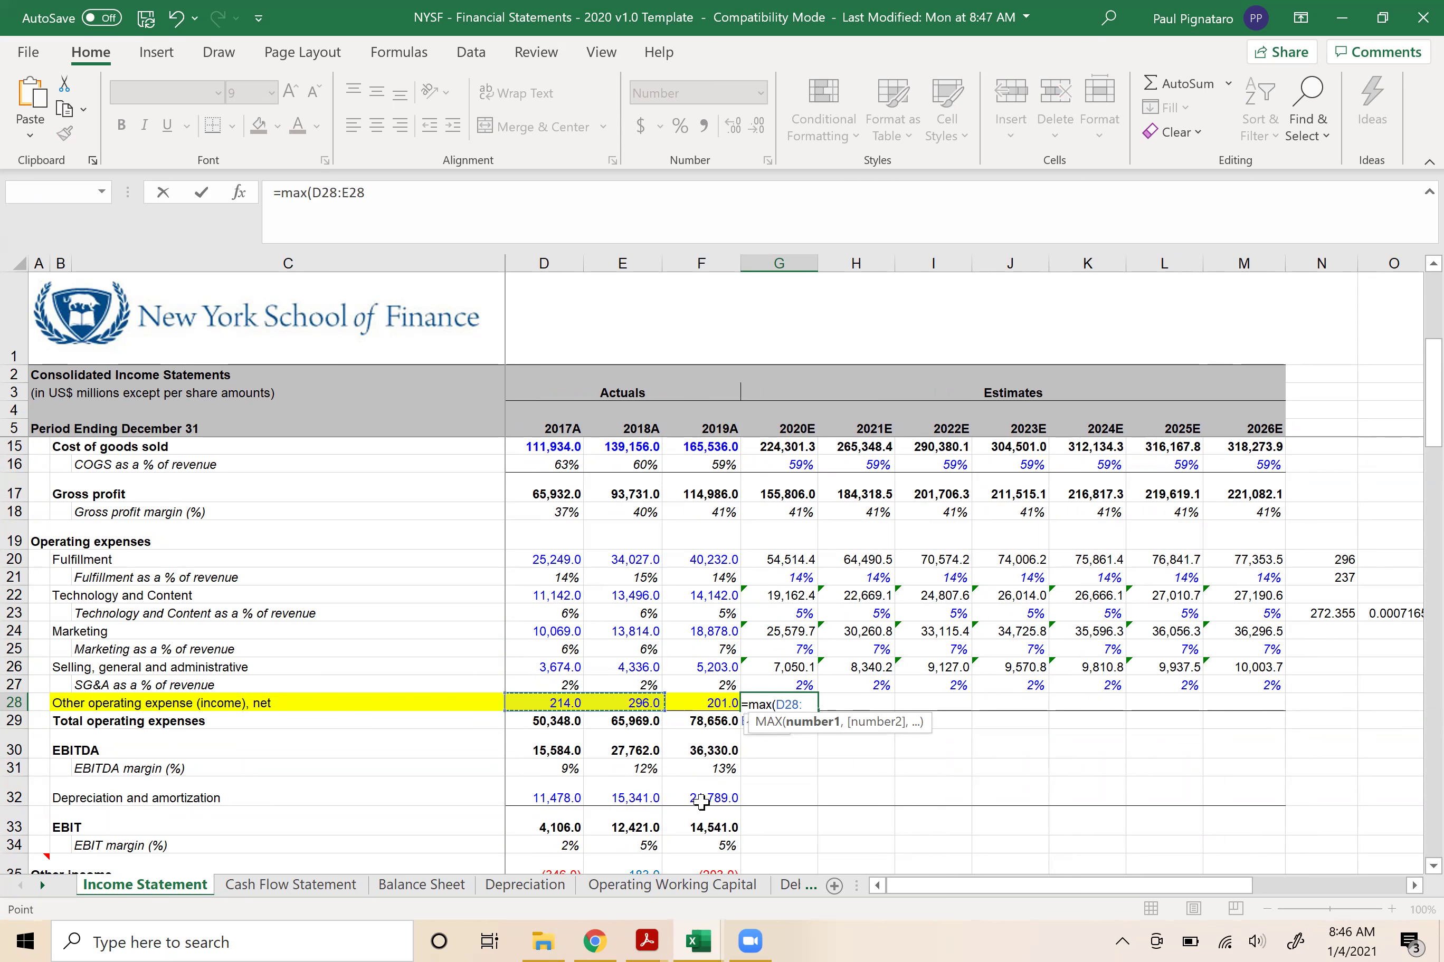
type(")")
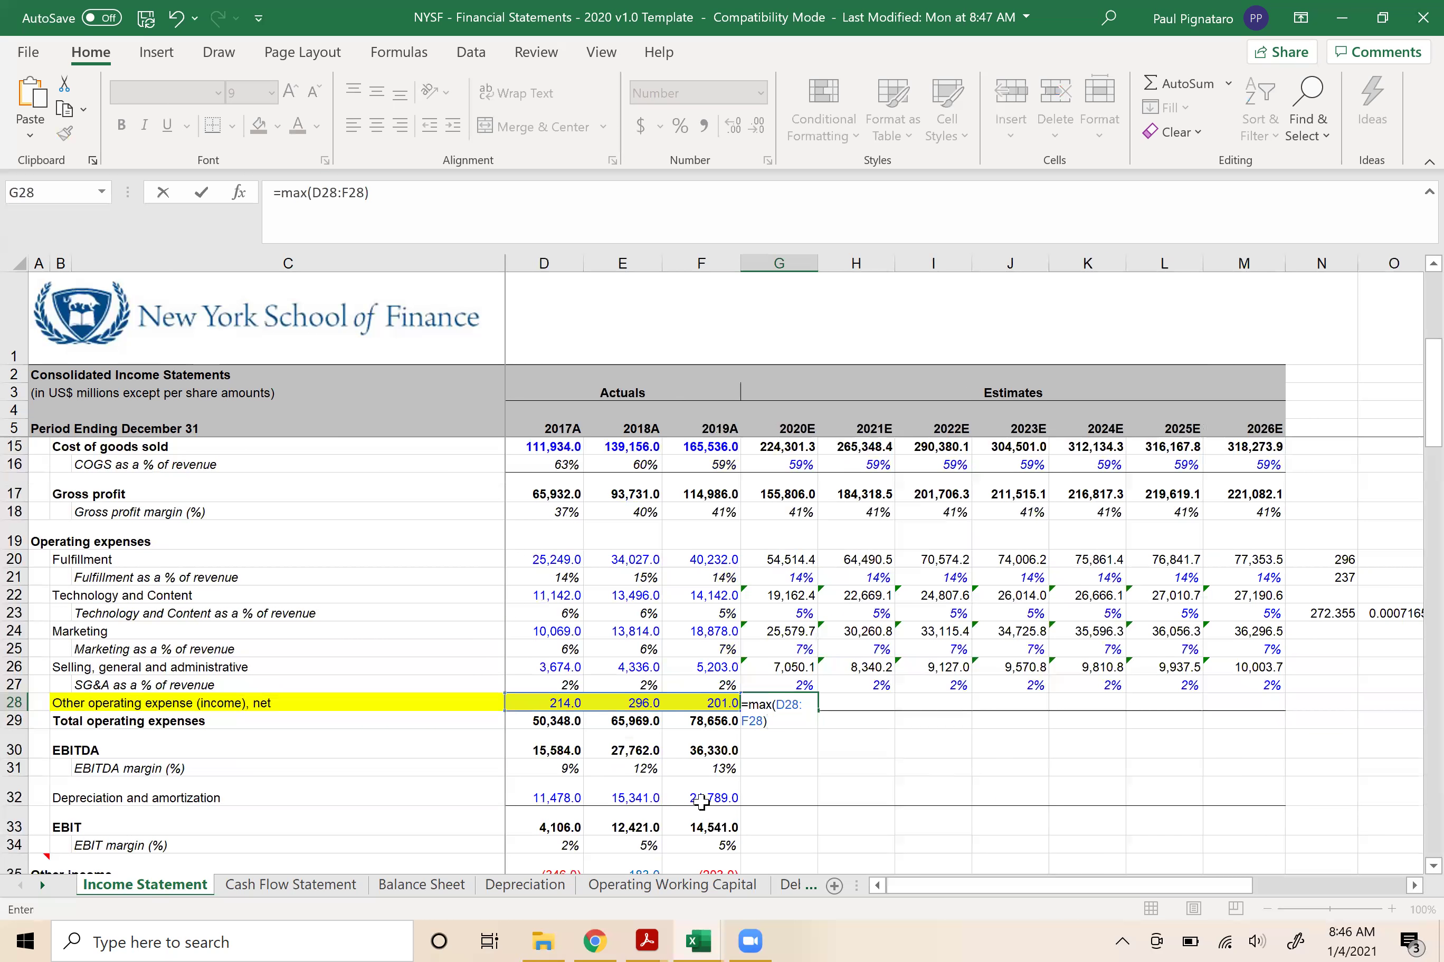
key("ctrl+Return")
- Fill the other operating expense formula from G28 across to 2026E in M28
key("shift+Right")
key("shift+Right")
key("shift+Right")
key("shift+Right")
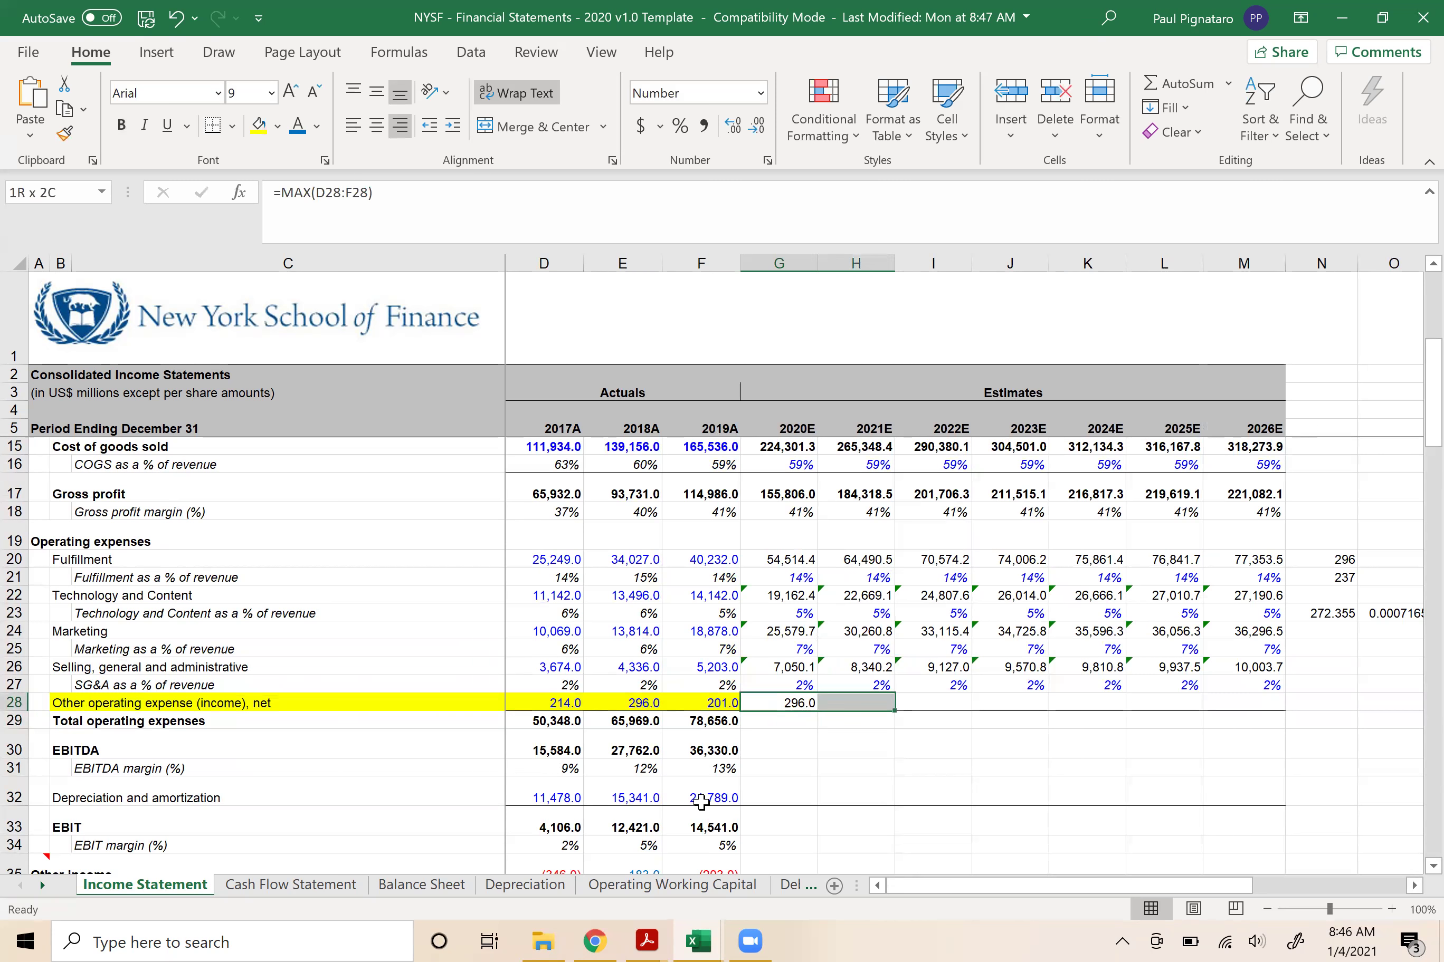
key("shift+Right")
key("shift+Right")
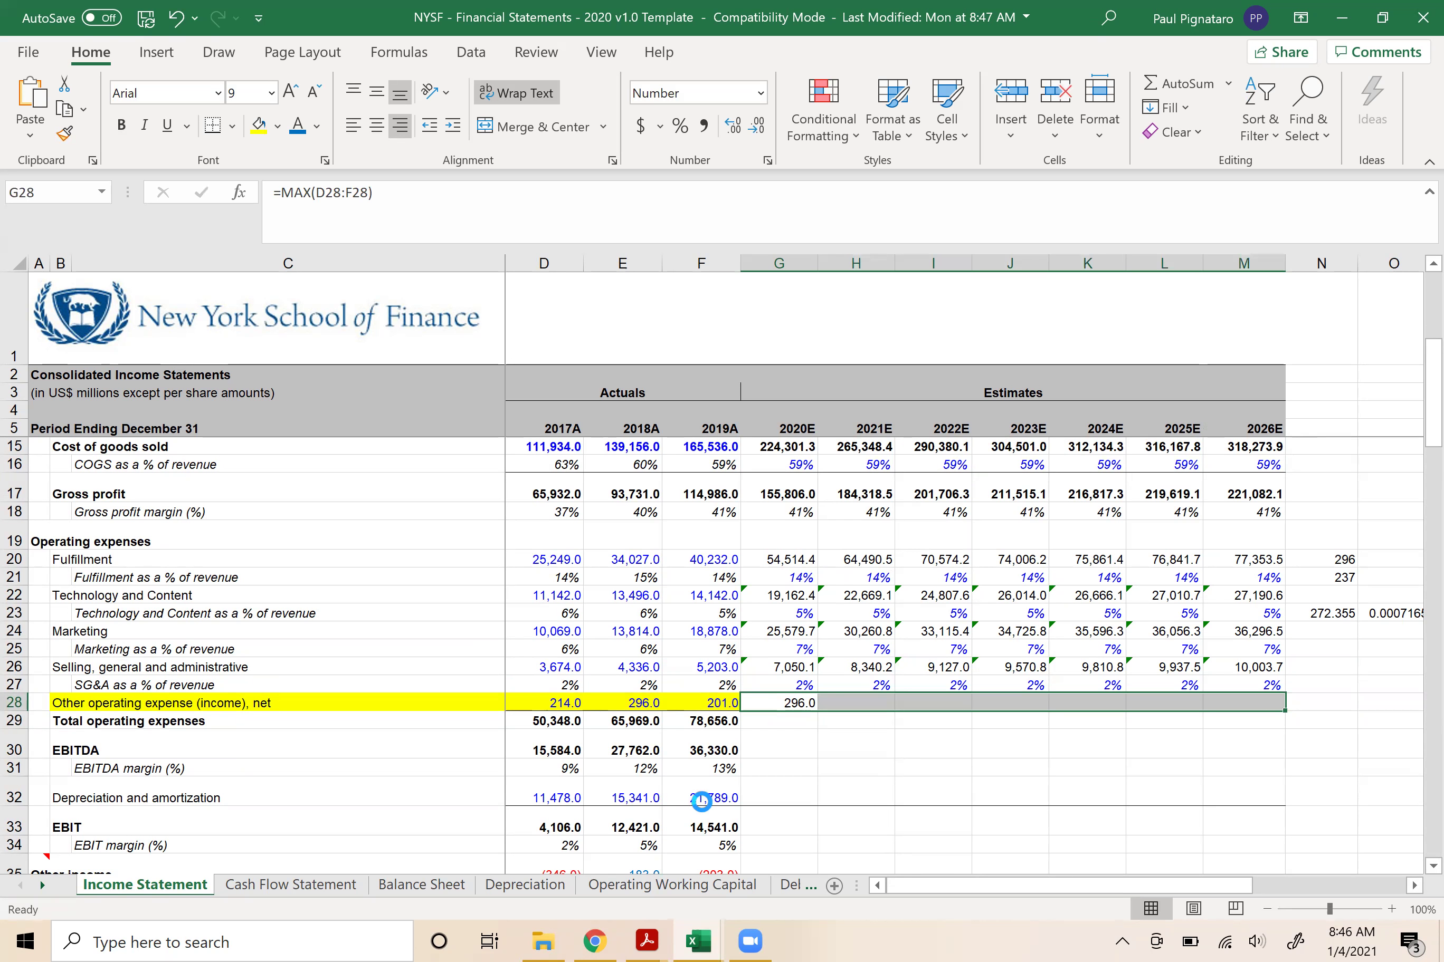
key("ctrl+r")
- Extend the 2019A total operating expenses formula from F29 across 2020E to 2026E
key("Down")
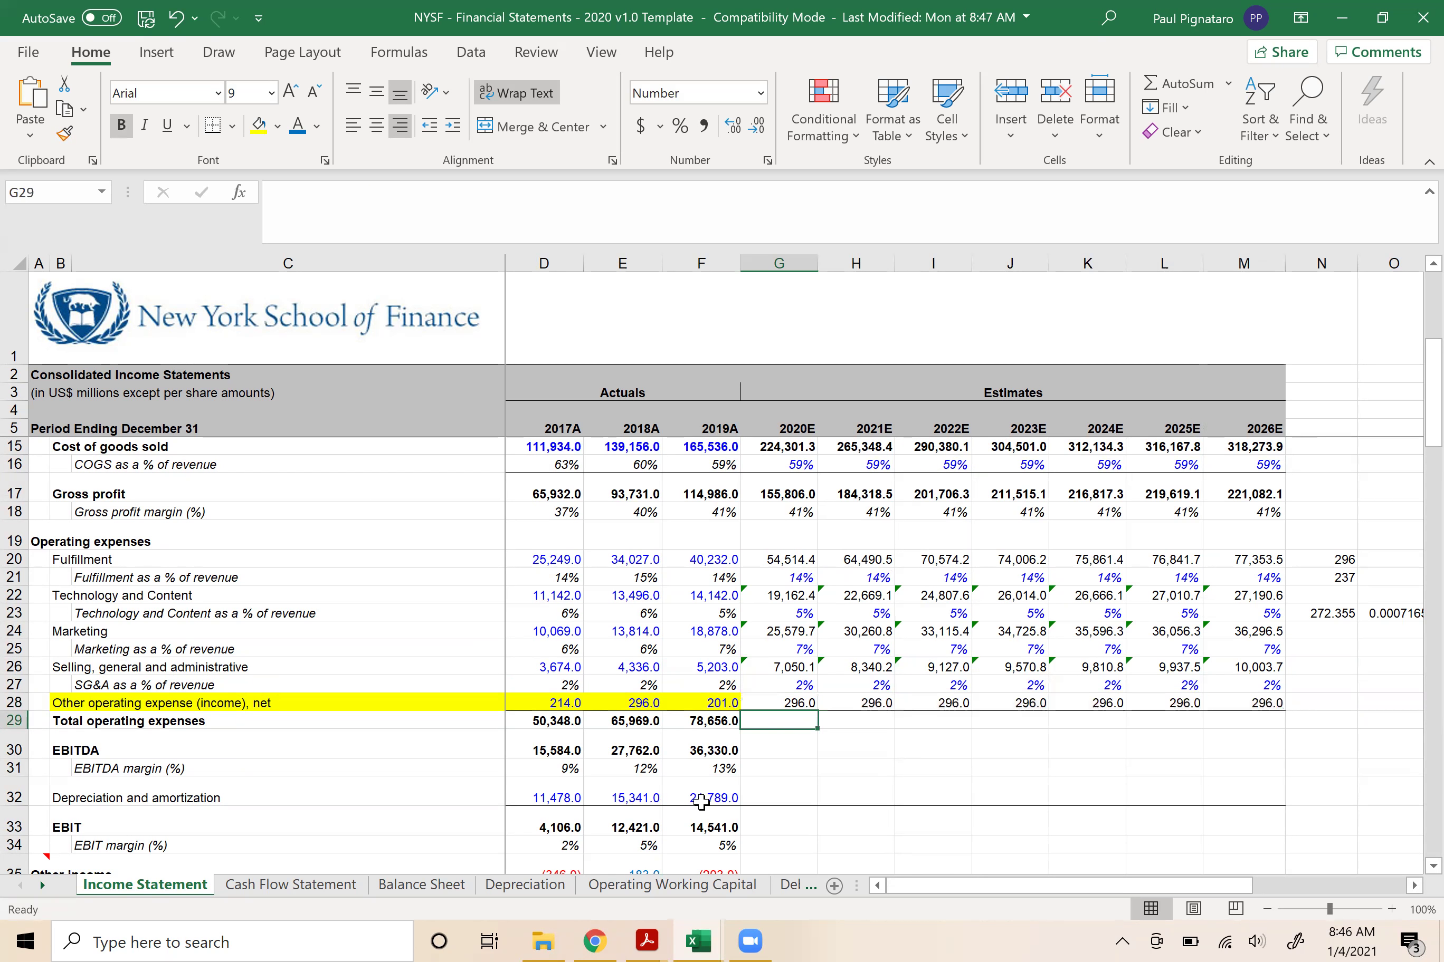
key("Left")
key("shift+Right")
key("shift+Right")
key("shift+Right")
key("shift+Right")
key("shift+Right")
key("shift+Right")
key("shift+Right")
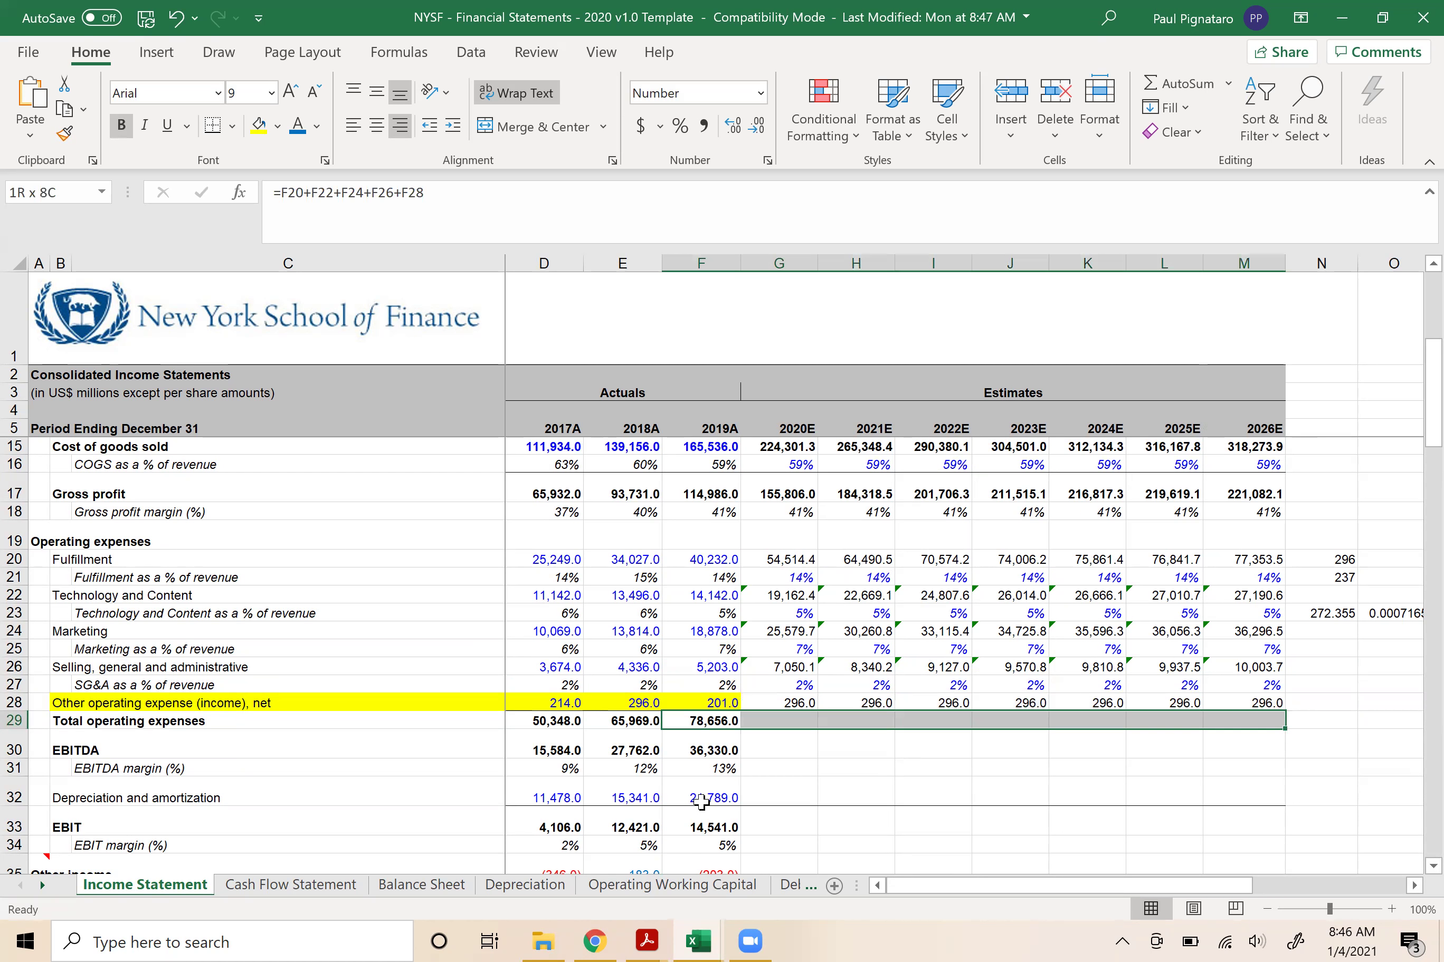
key("ctrl+r")
- Review the 2017A to 2019A other operating expense values against the 2020E to 2026E projections in row 28
key("Right")
key("Left")
key("Up")
key("Left")
key("Left")
key("Right")
key("Right")
key("Left")
key("Left")
key("Left")
key("Left")
key("Up")
key("Up")
key("Up")
key("Up")
key("Up")
key("Up")
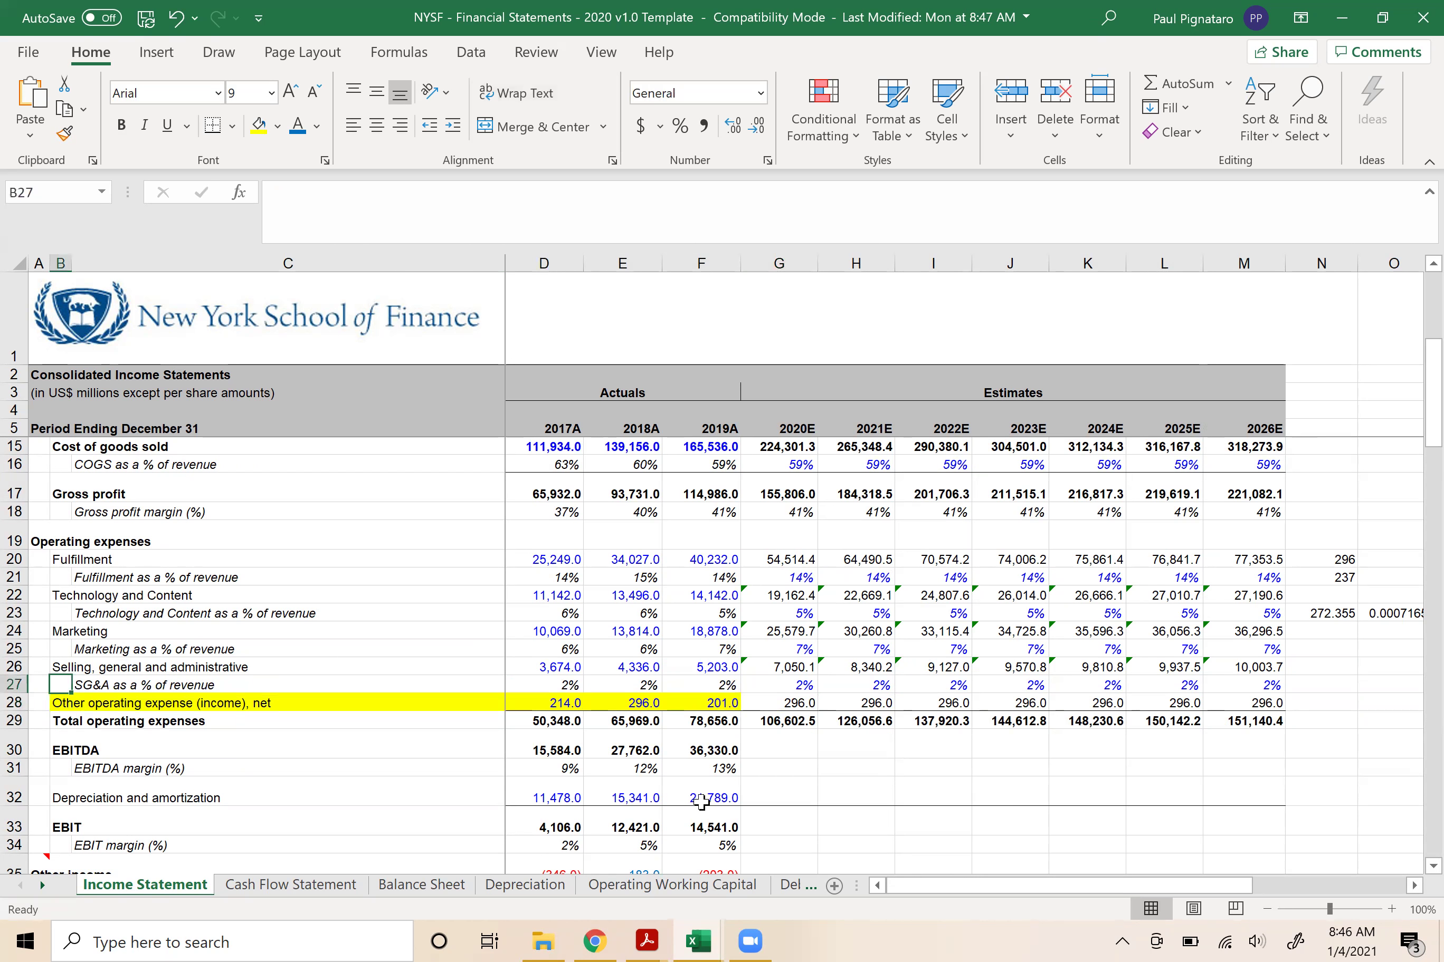
key("Down")
key("Down")
key("Down")
key("Down")
key("Down")
key("Down")
key("Down")
key("Up")
key("Right")
key("Right")
key("Right")
key("Right")
key("Left")
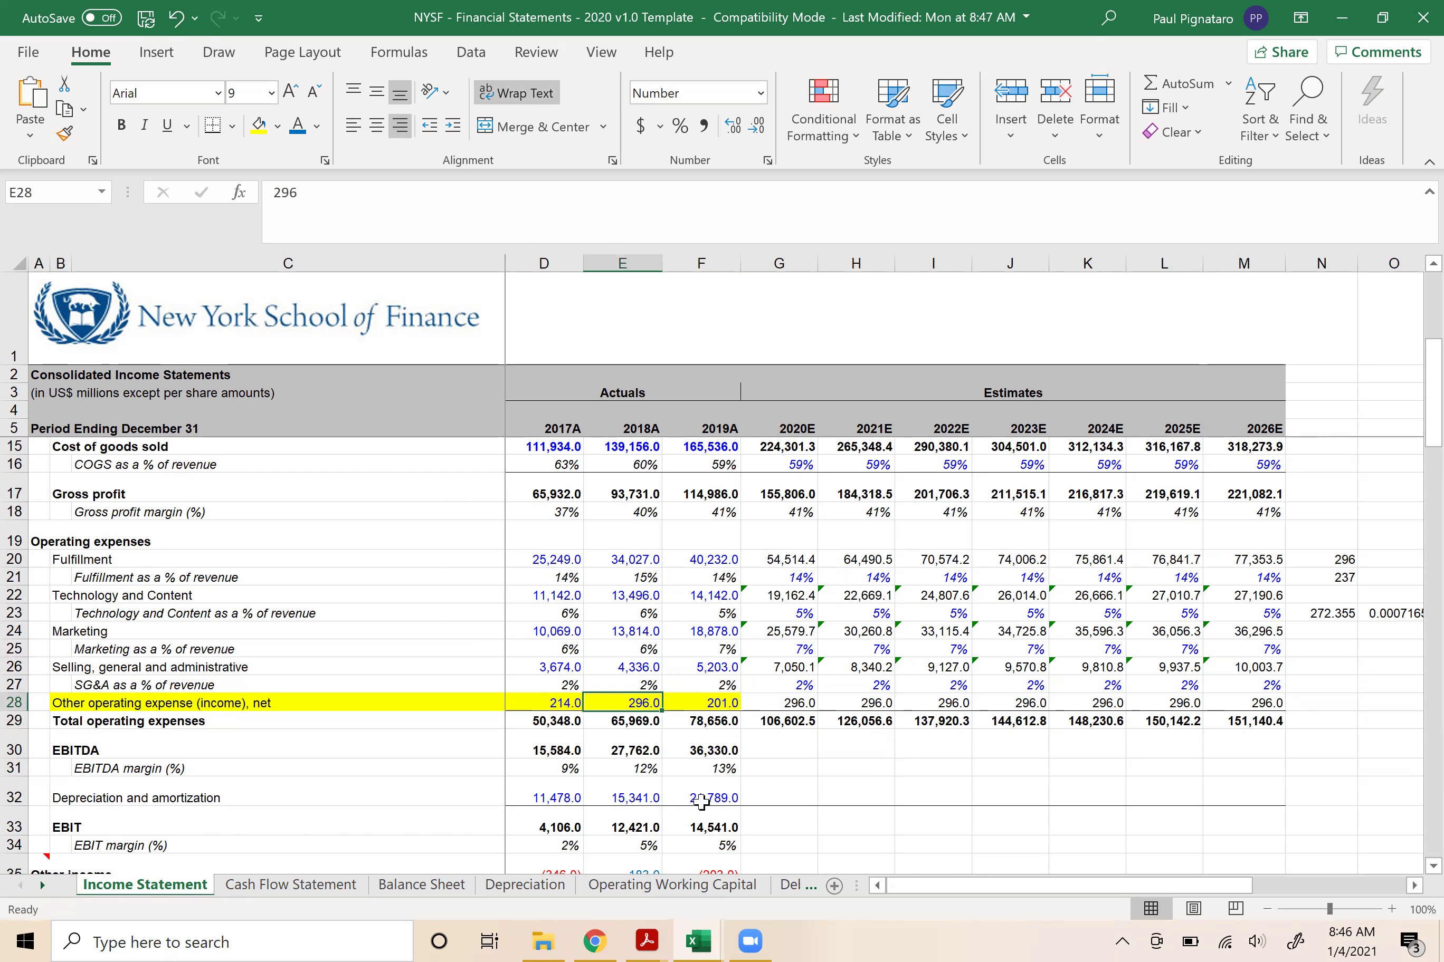
key("Left")
key("Right")
key("Right")
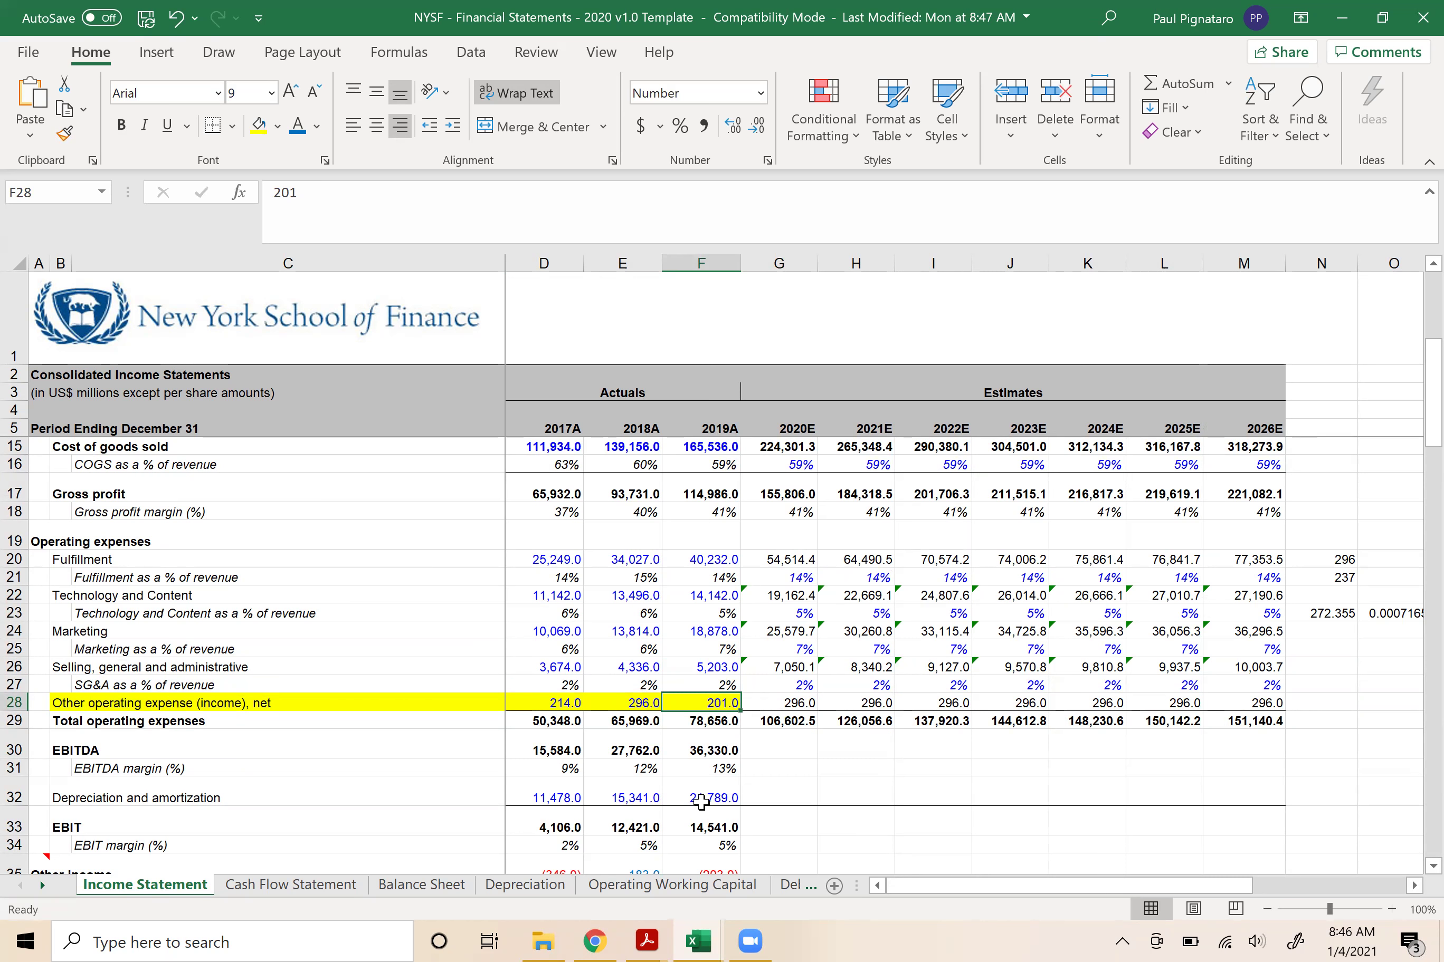
key("Right")
key("Right")
key("Right")
key("Left")
key("Left")
key("Left")
key("Left")
key("Left")
left_click(806, 702)
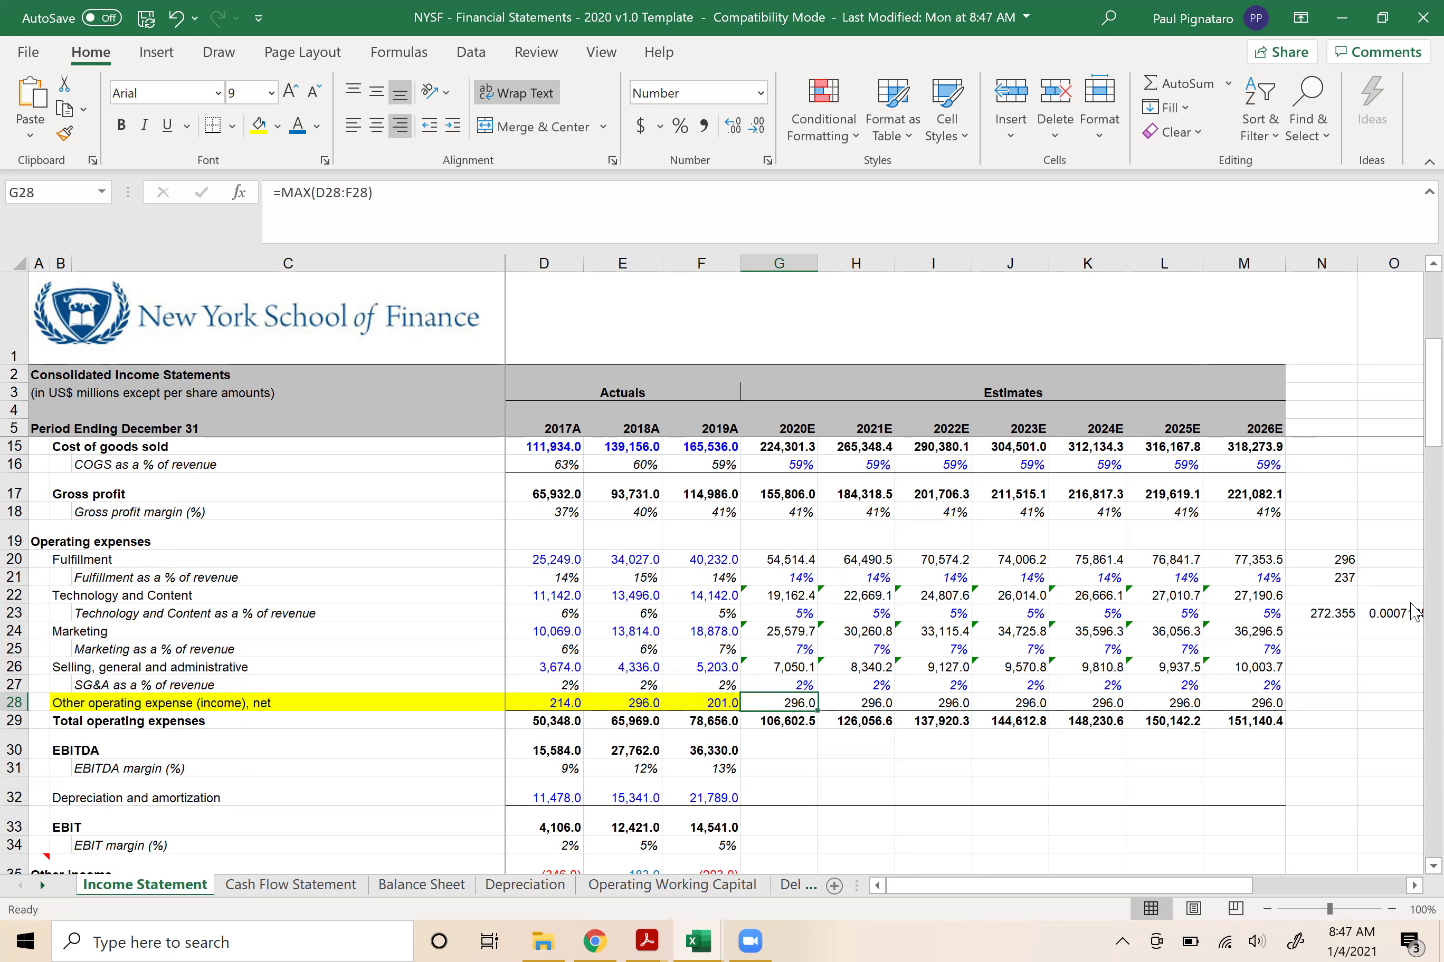
- Clear the scratch candidate values and percentage from N20:O23
left_click(1315, 610)
left_click(1321, 559)
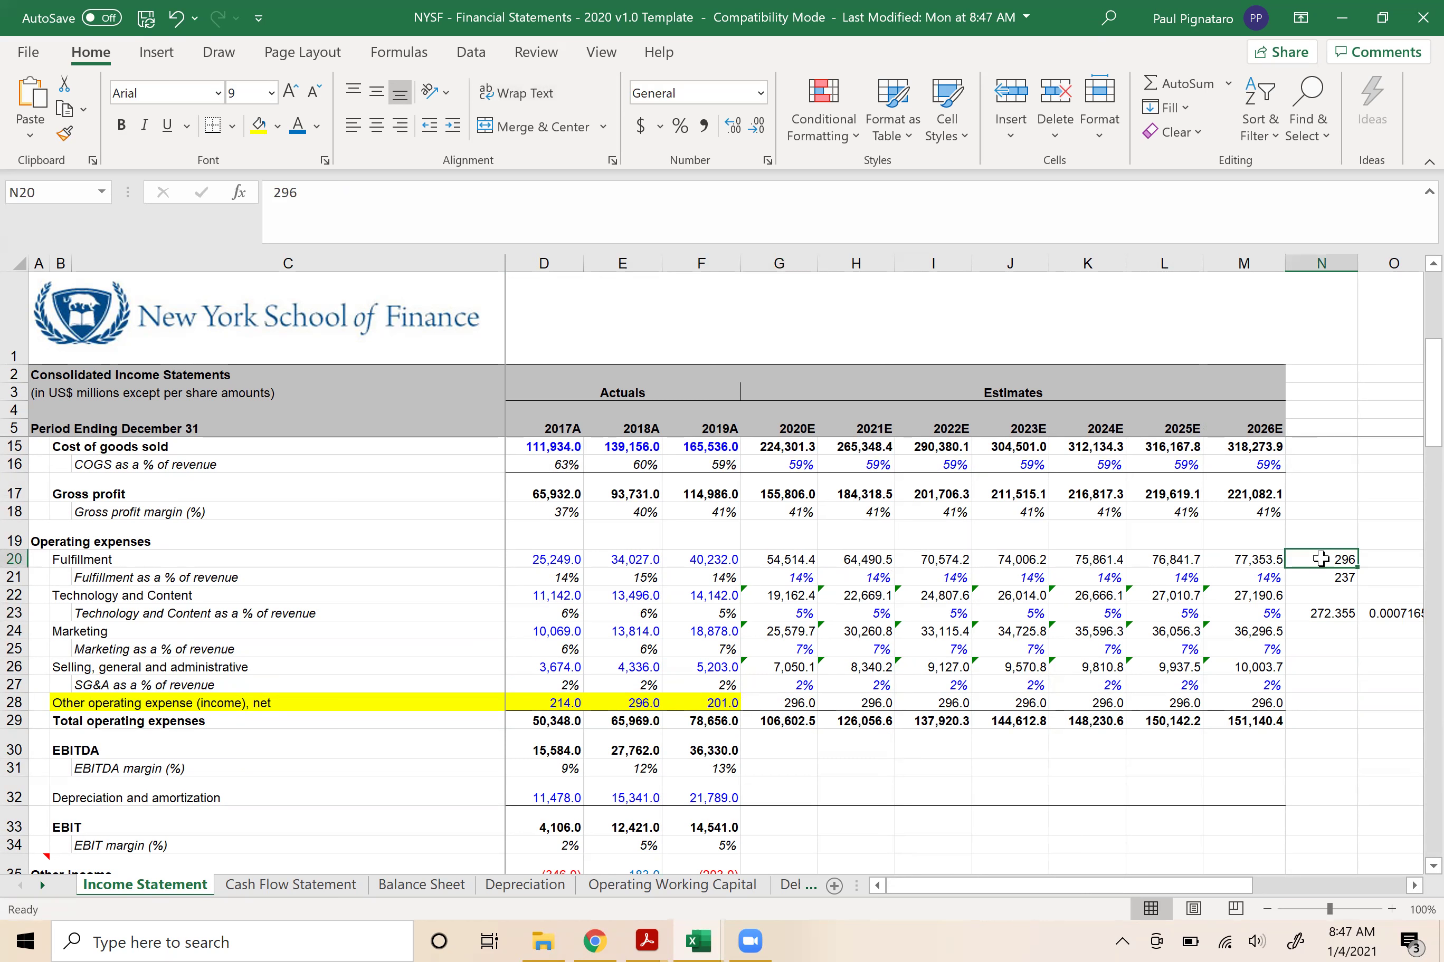
scroll(1320, 560, "right", 2)
key("shift+Down")
key("shift+Down")
key("shift+Down")
key("shift+Right")
key("Delete")
key("Left")
key("Left")
key("Left")
key("Left")
key("Down")
key("Down")
key("Down")
key("Down")
key("Down")
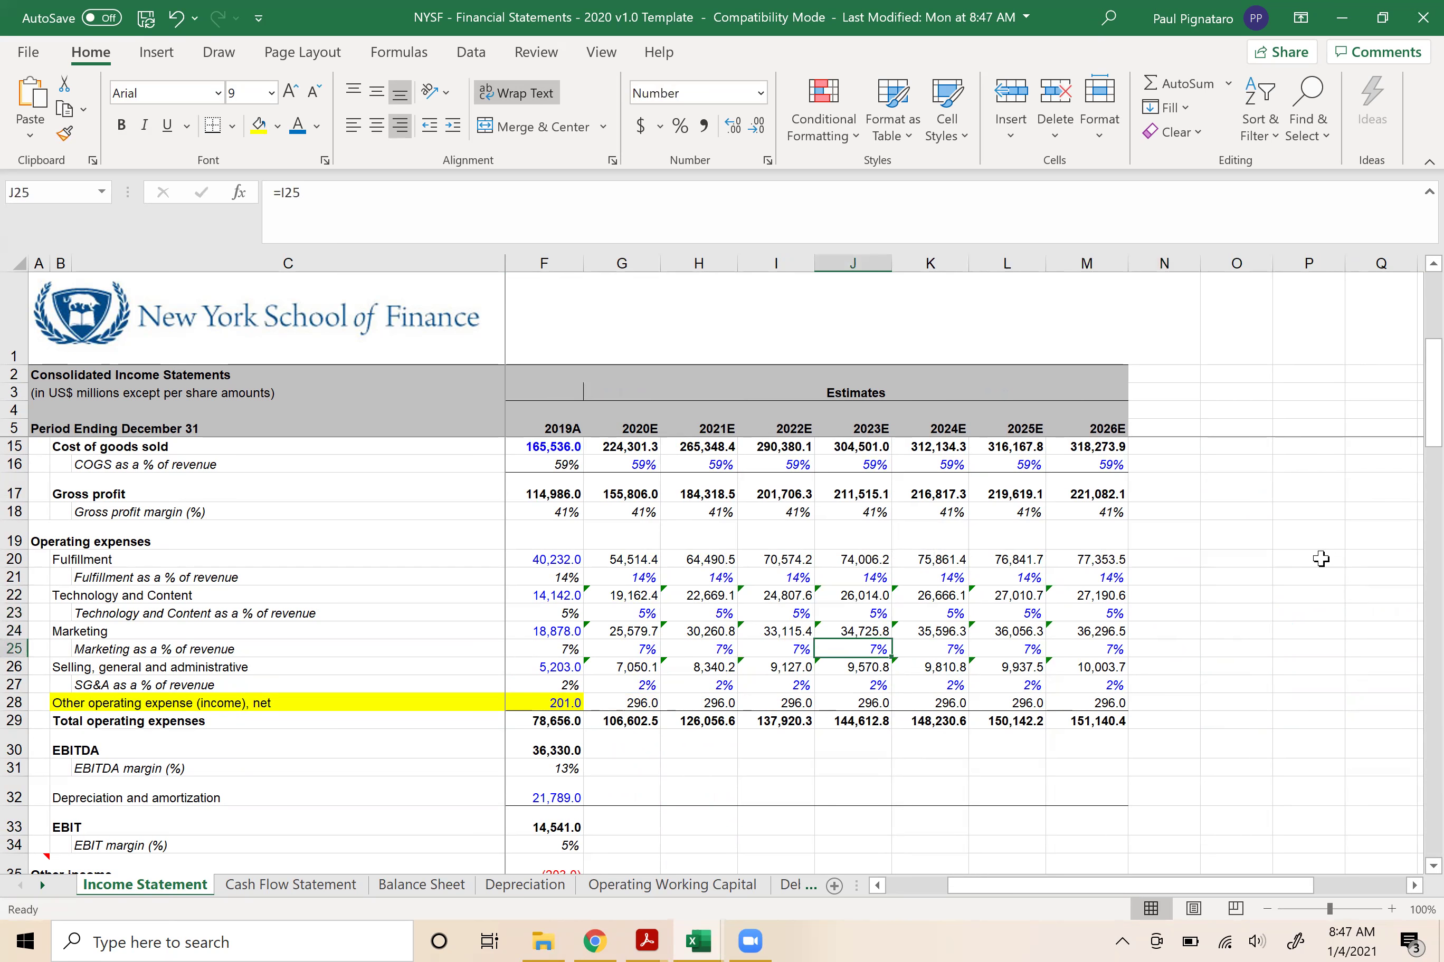
key("Left")
key("Left")
key("Left")
key("Left")
scroll(1320, 559, "left", 2)
key("Left")
key("Left")
key("Left")
key("Right")
key("Right")
key("Right")
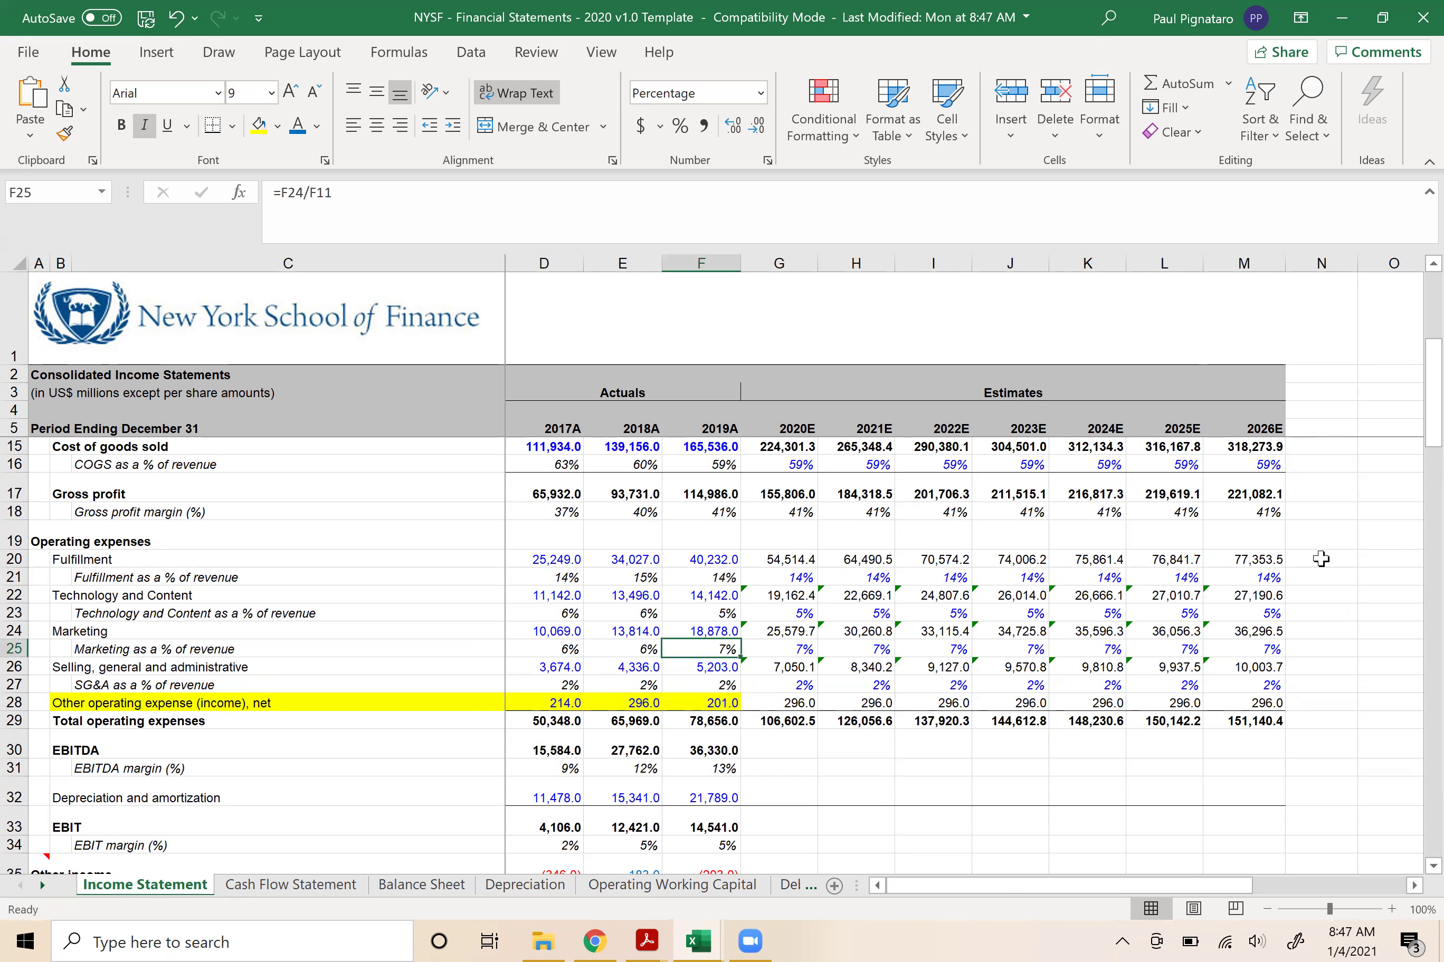
key("Right")
key("Down")
key("Down")
key("Down")
key("Down")
key("Left")
key("Left")
key("Right")
key("Right")
key("Up")
key("Left")
key("shift+Left")
key("shift+Left")
key("shift+Left")
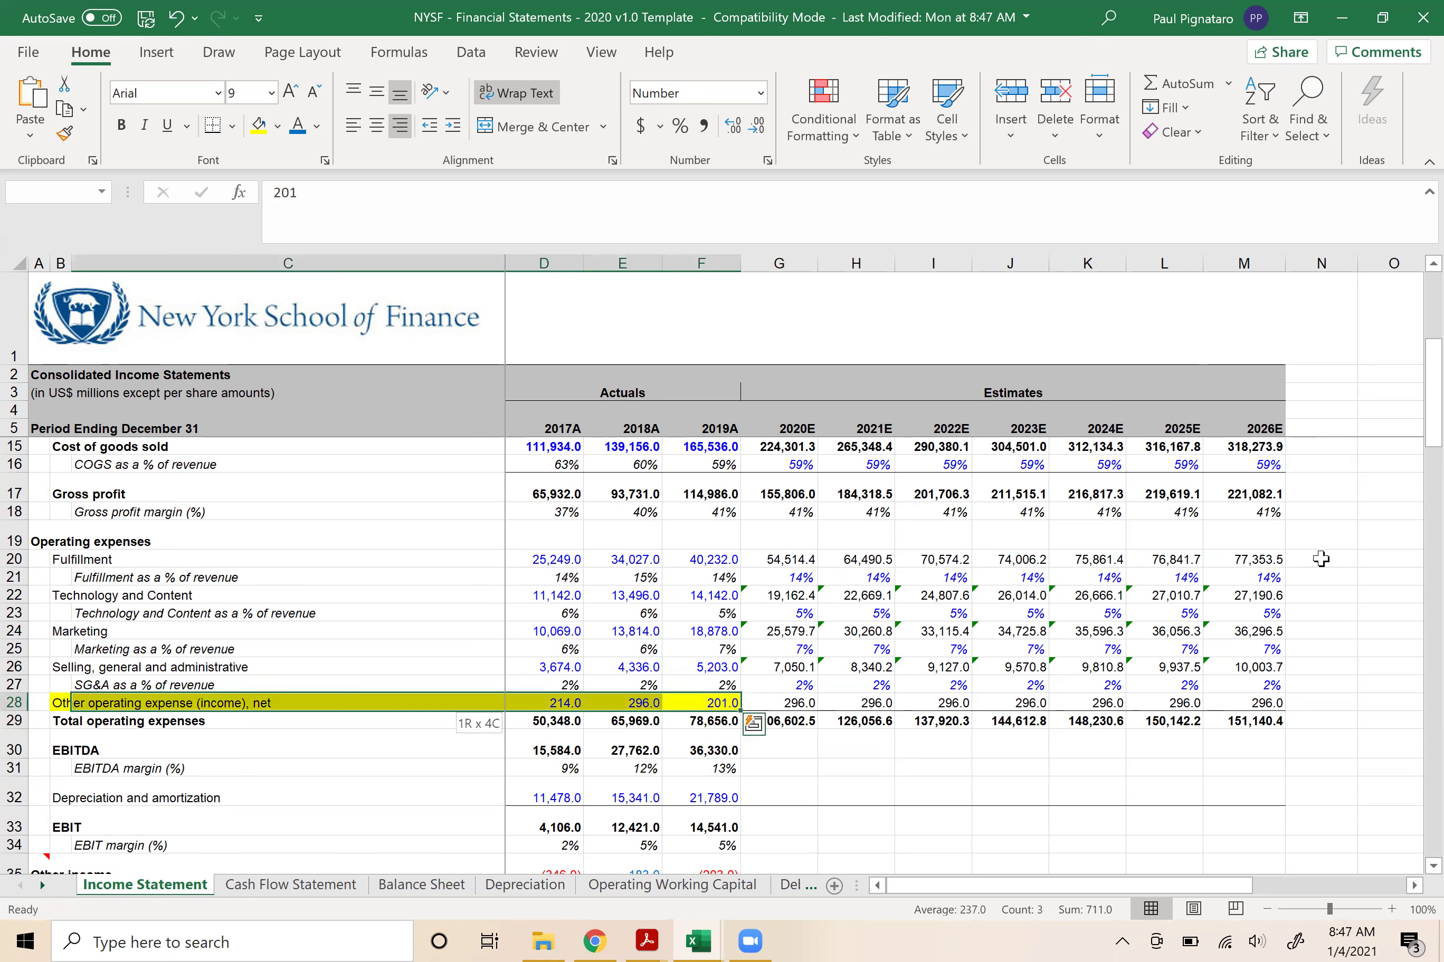
key("shift+Left")
key("Right")
key("Right")
- Fill the 2019A total operating expenses, EBITDA and EBITDA margin formulas in F29:F31 across to 2026E in column M
key("Down")
key("Down")
key("Left")
key("Left")
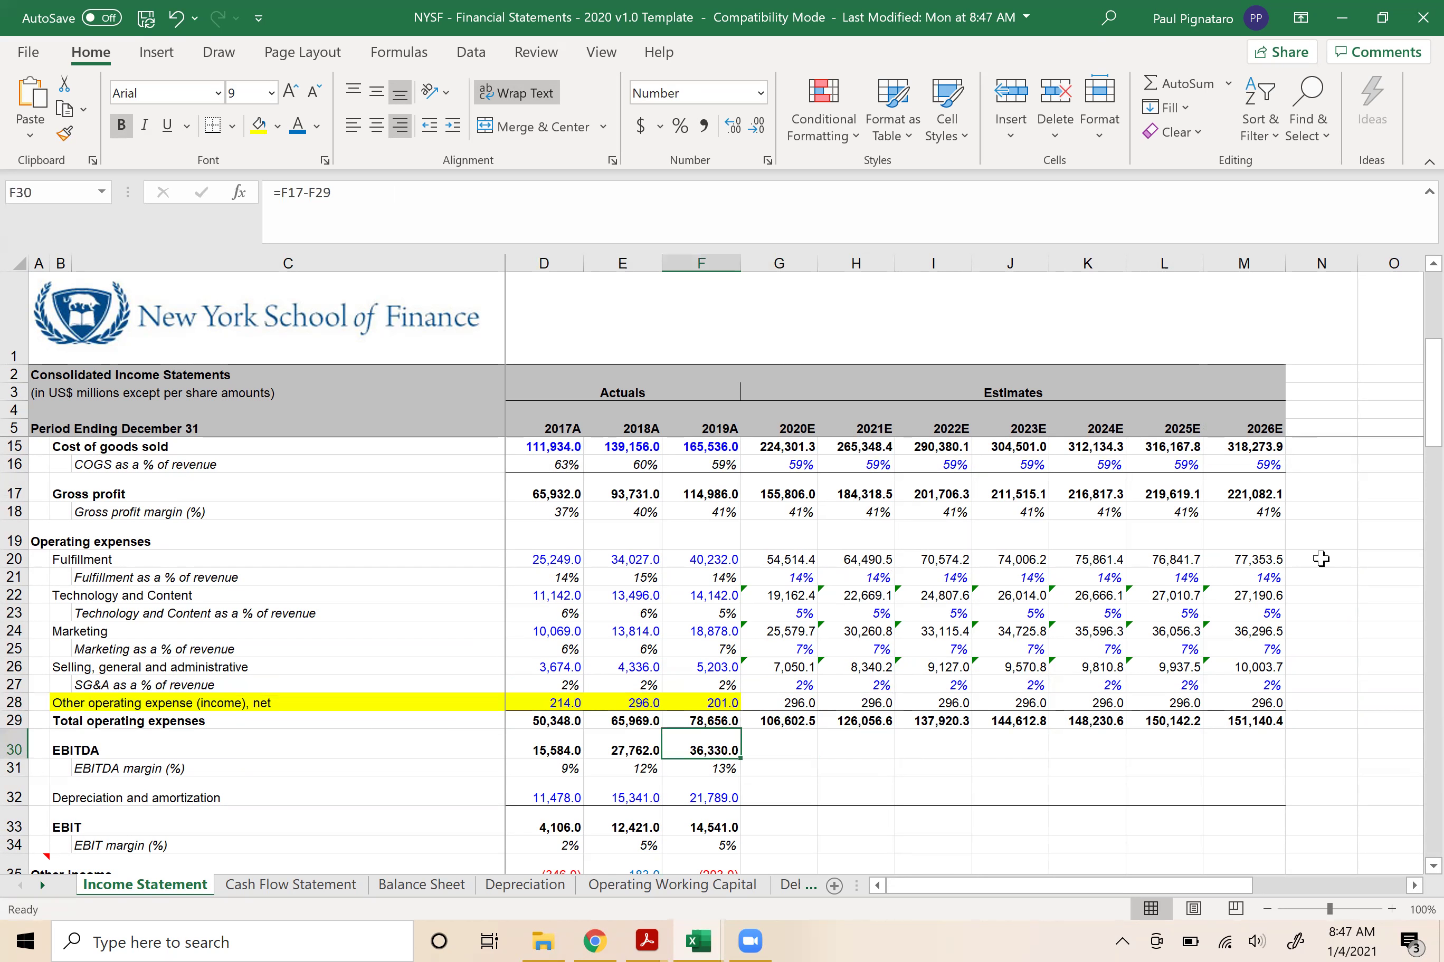
key("Up")
key("shift+Down")
key("shift+Down")
key("shift+Right")
key("shift+Right")
key("shift+Right")
key("shift+Right")
key("shift+Right")
key("shift+Right")
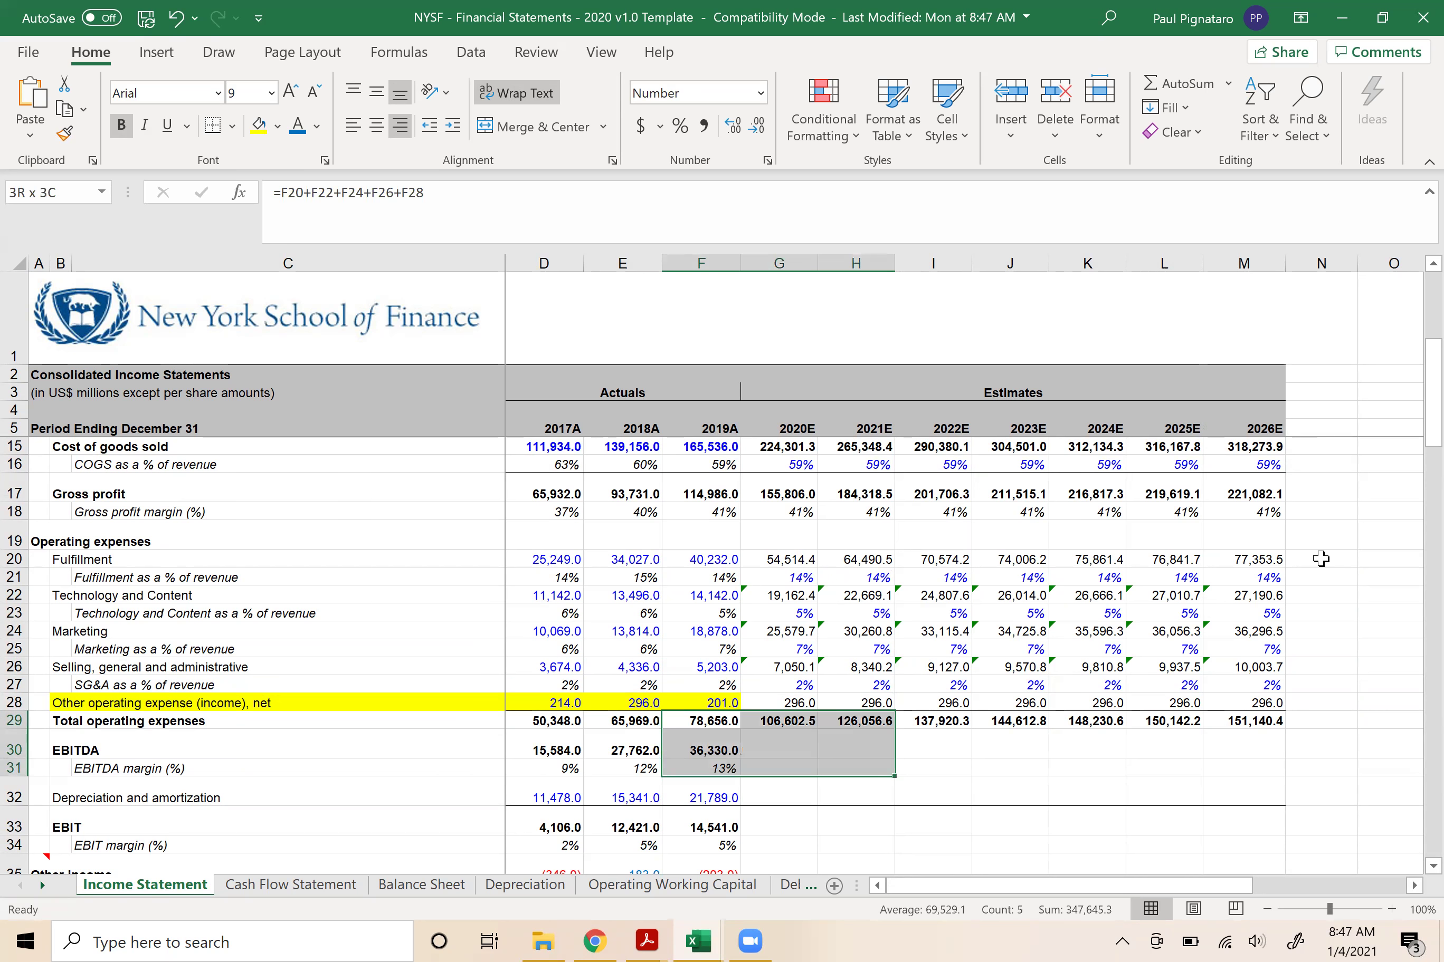
key("shift+Right")
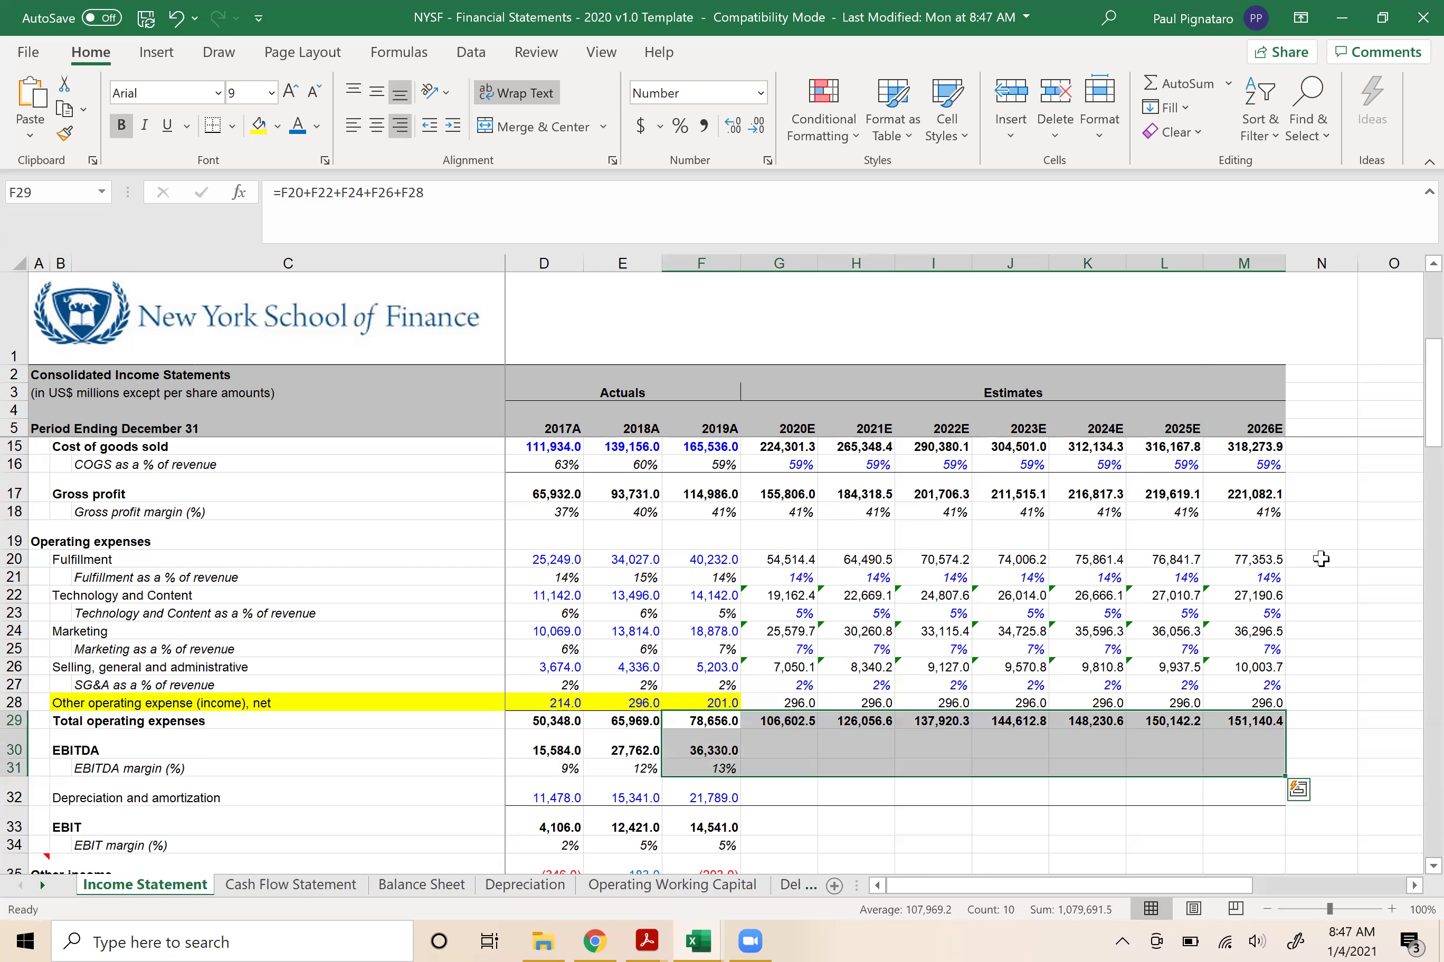
key("ctrl+r")
- Review the projected EBITDA and EBITDA margin for 2020E to 2026E in rows 30 and 31
key("Down")
key("Down")
key("Right")
key("Up")
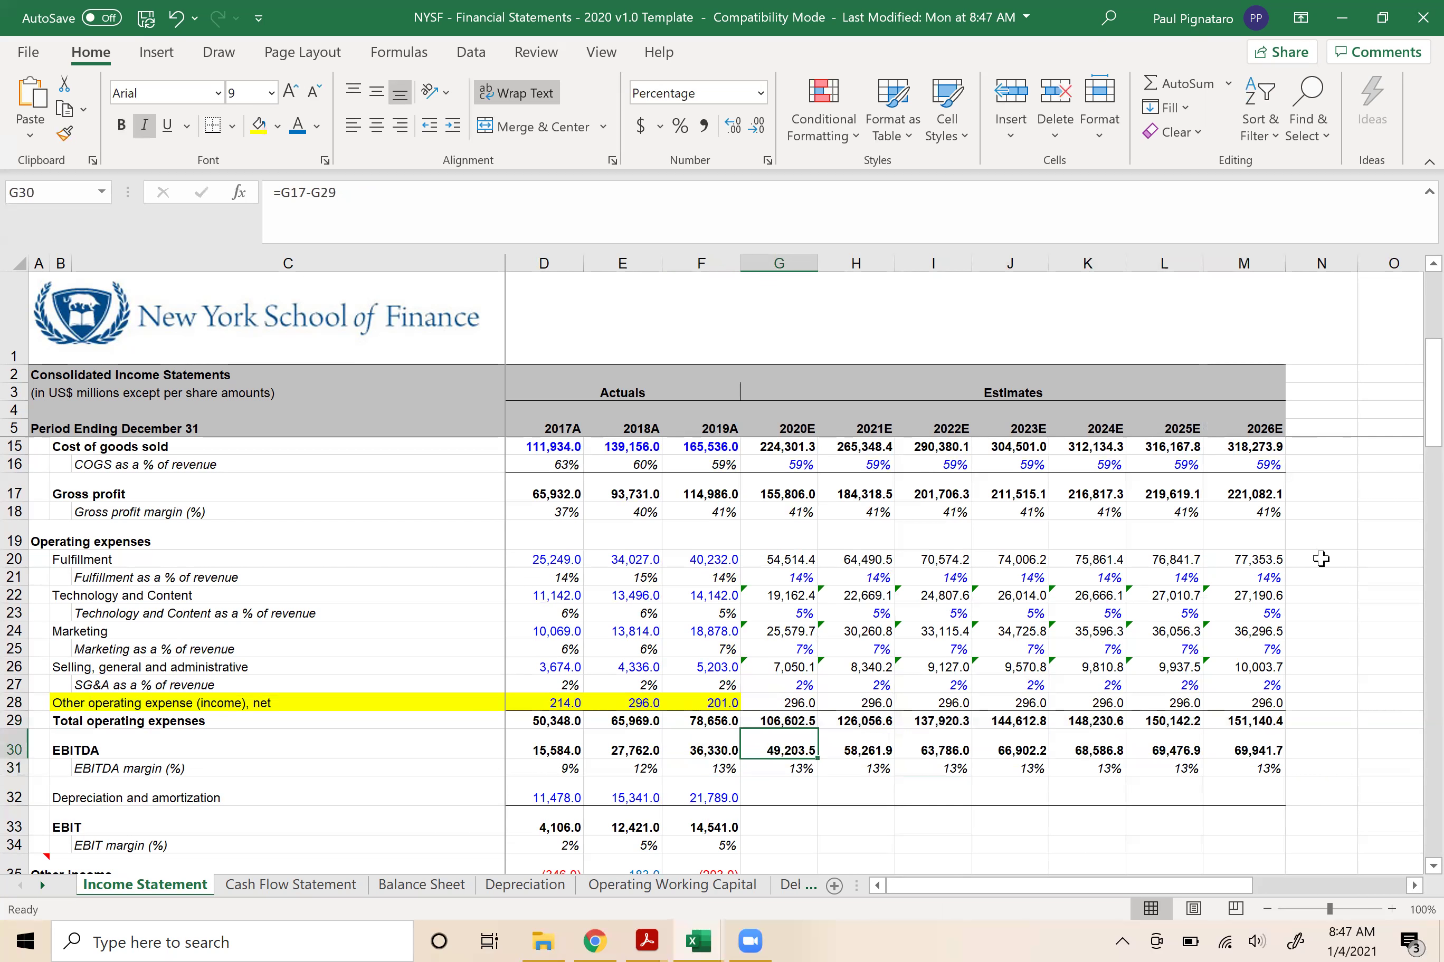
key("Right")
key("Right")
key("Right")
key("Right")
key("Right")
key("Right")
key("Right")
key("Left")
key("Left")
key("Left")
key("Left")
key("Left")
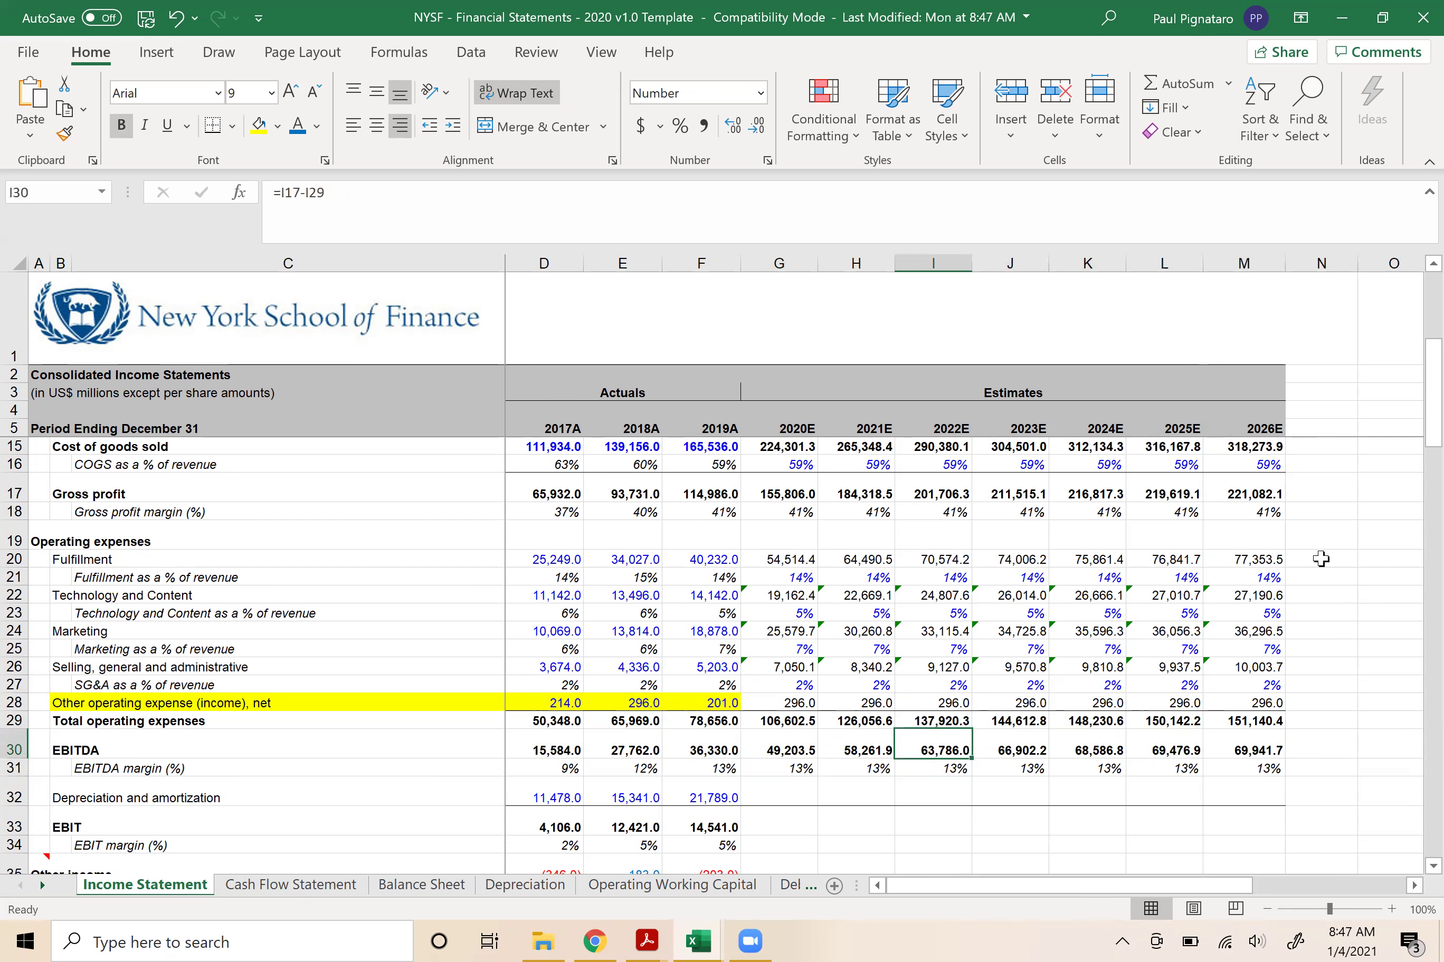
key("Left")
key("Left")
key("Down")
key("Up")
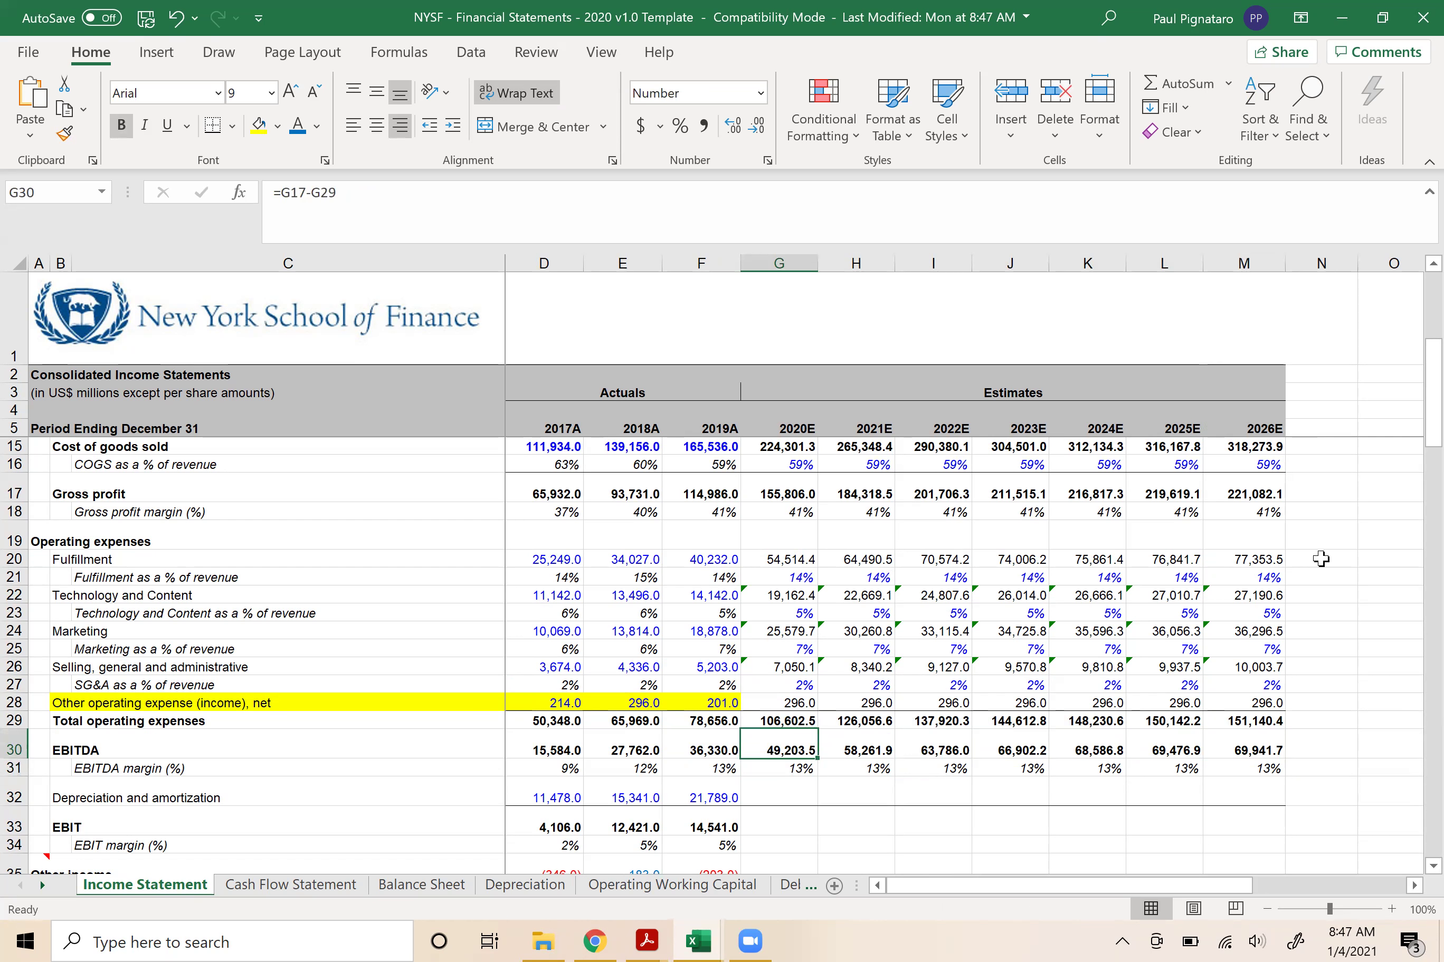
- Inspect the 2026E total revenue projection in M11
scroll(1193, 542, "right", 2)
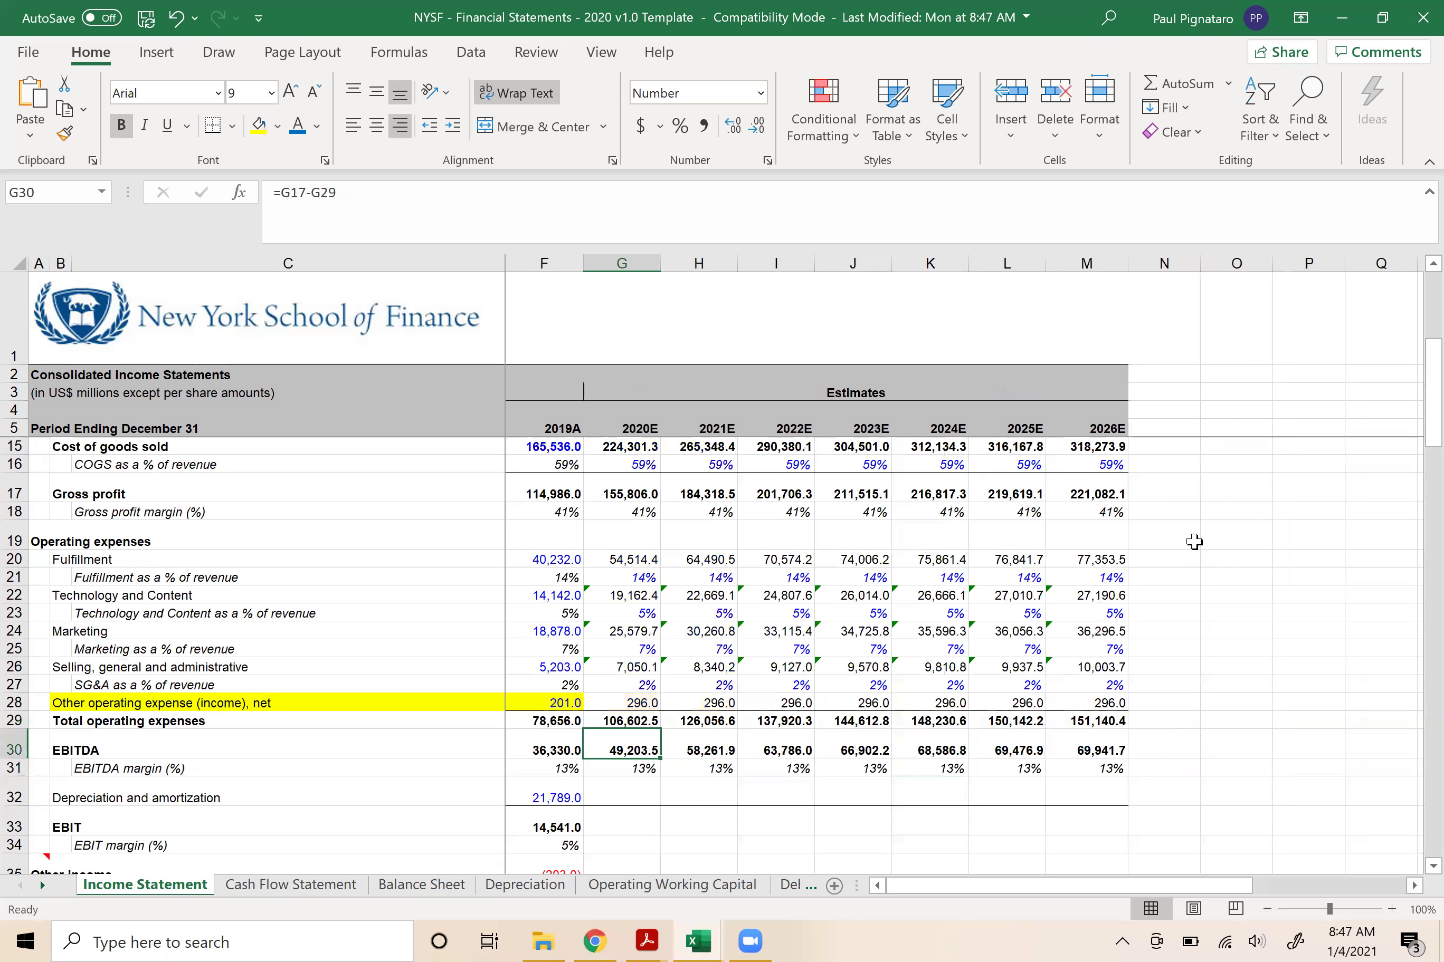
scroll(1193, 541, "up", 2)
left_click(1076, 465)
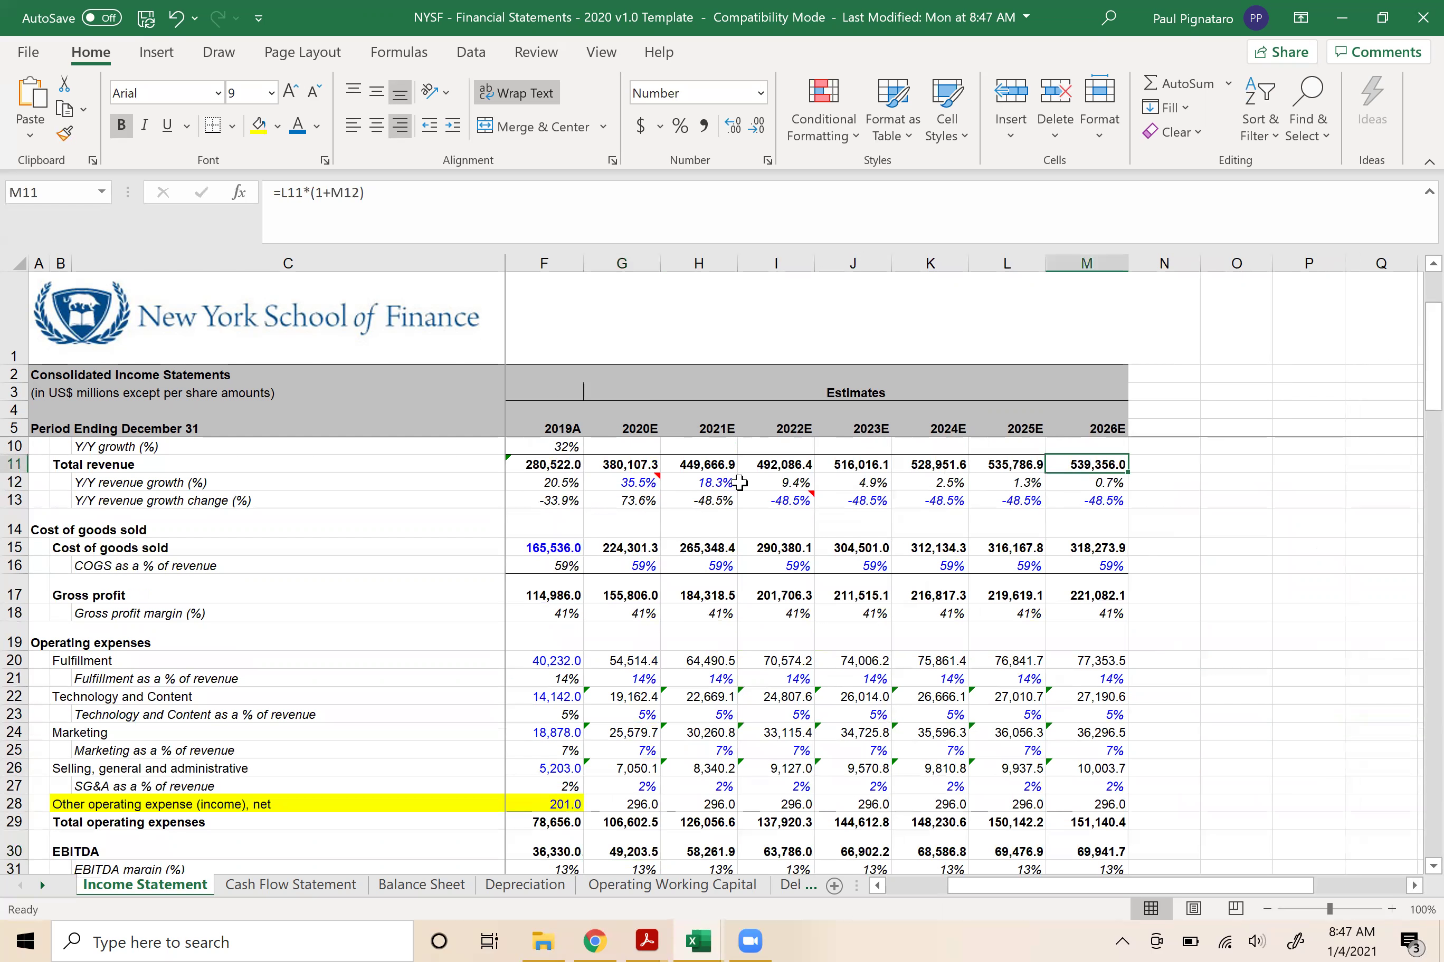
- Compare the 2021E to 2026E revenue growth assumptions in rows 12 and 13 with the projected 2020E and 2026E EBITDA in row 30
left_click_drag(715, 483, 1094, 496)
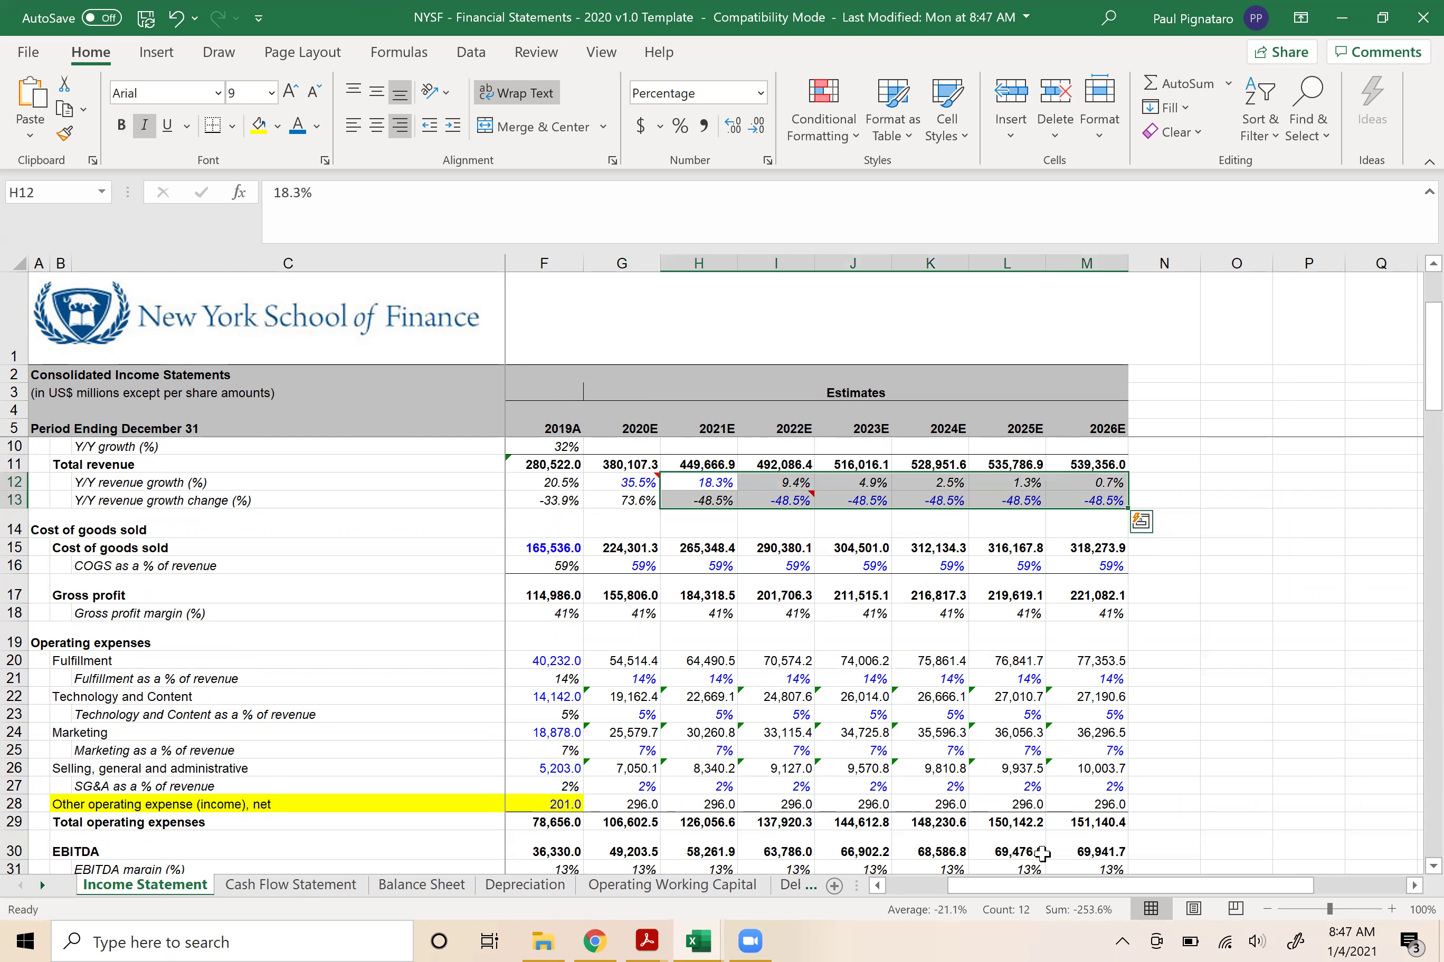
left_click(1091, 852)
scroll(1091, 853, "down", 1)
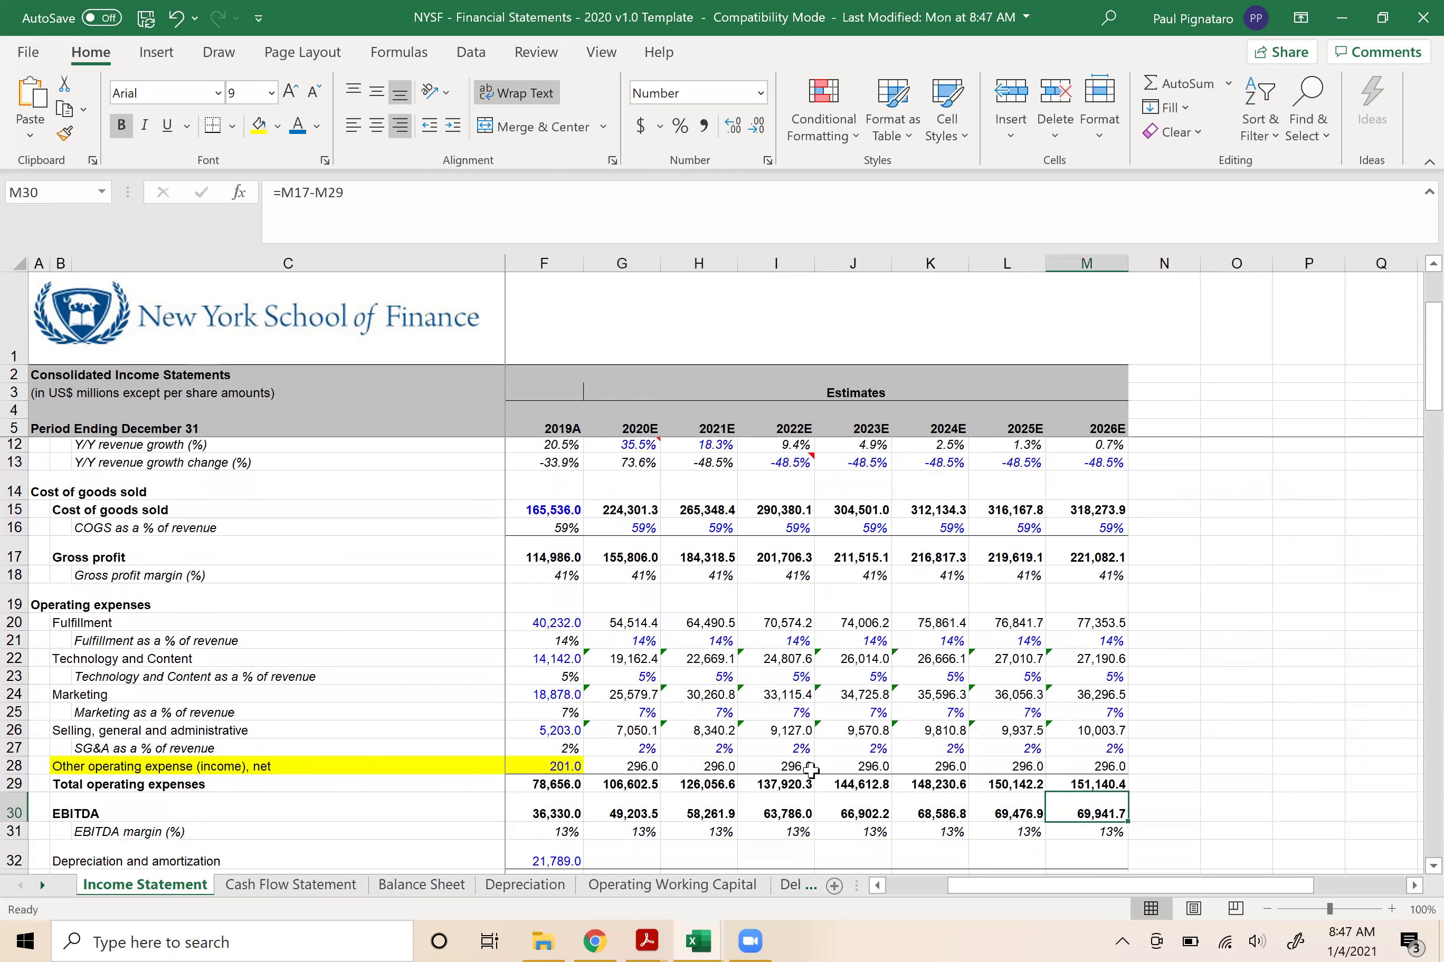
left_click(619, 814)
left_click(1100, 815)
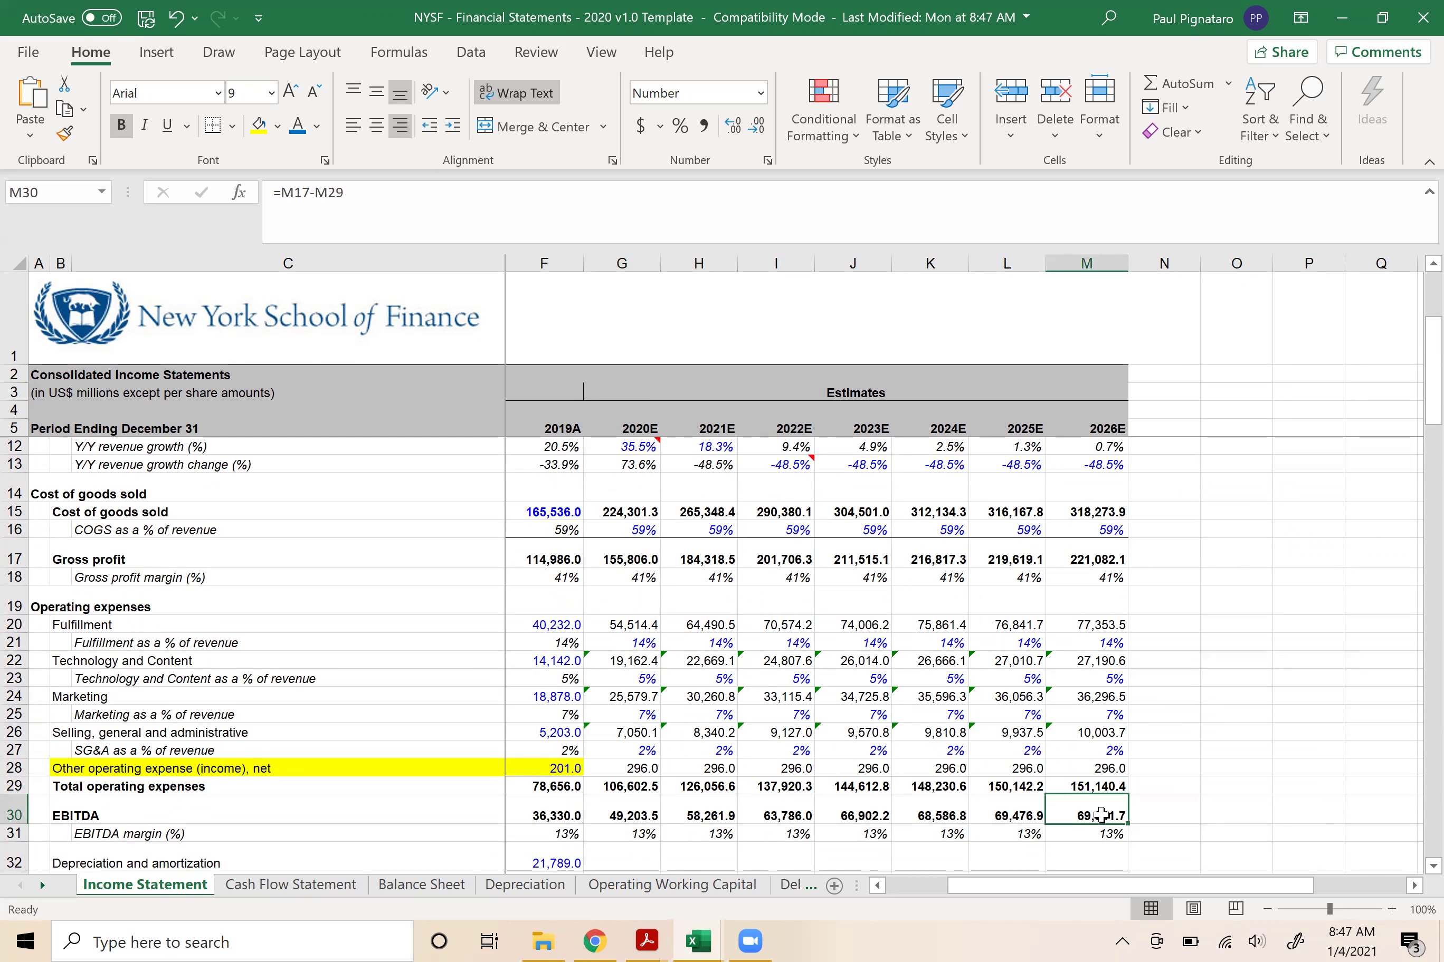
left_click(611, 811)
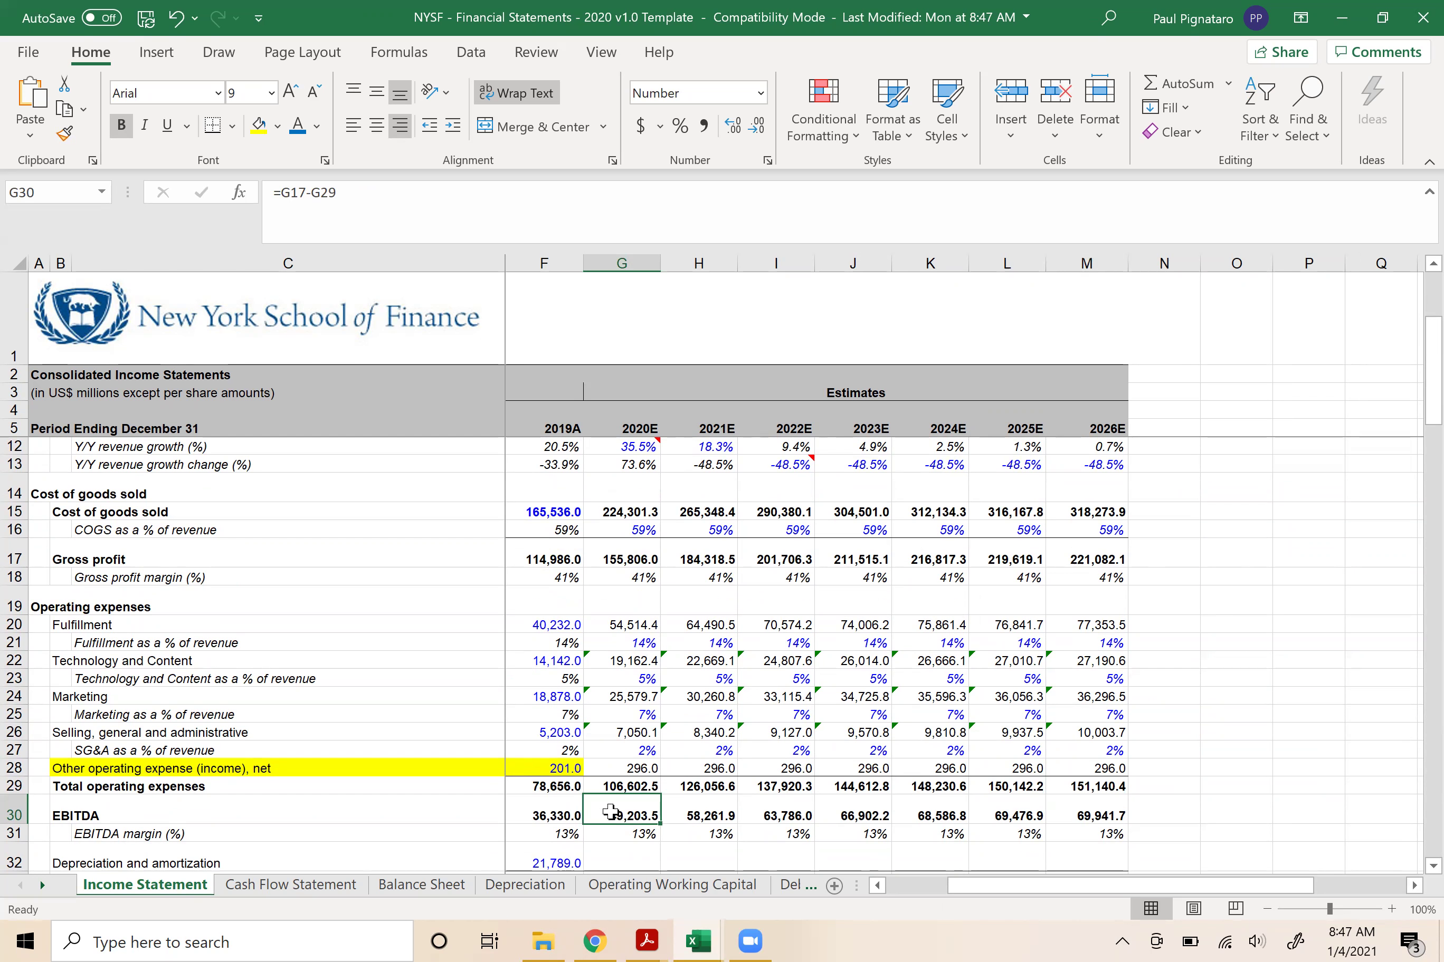
- Examine the unprojected line items below EBITDA, focusing on depreciation and amortization in G32:M32 and interest expense and income in G37:M38
scroll(610, 811, "down", 3)
scroll(611, 811, "down", 1)
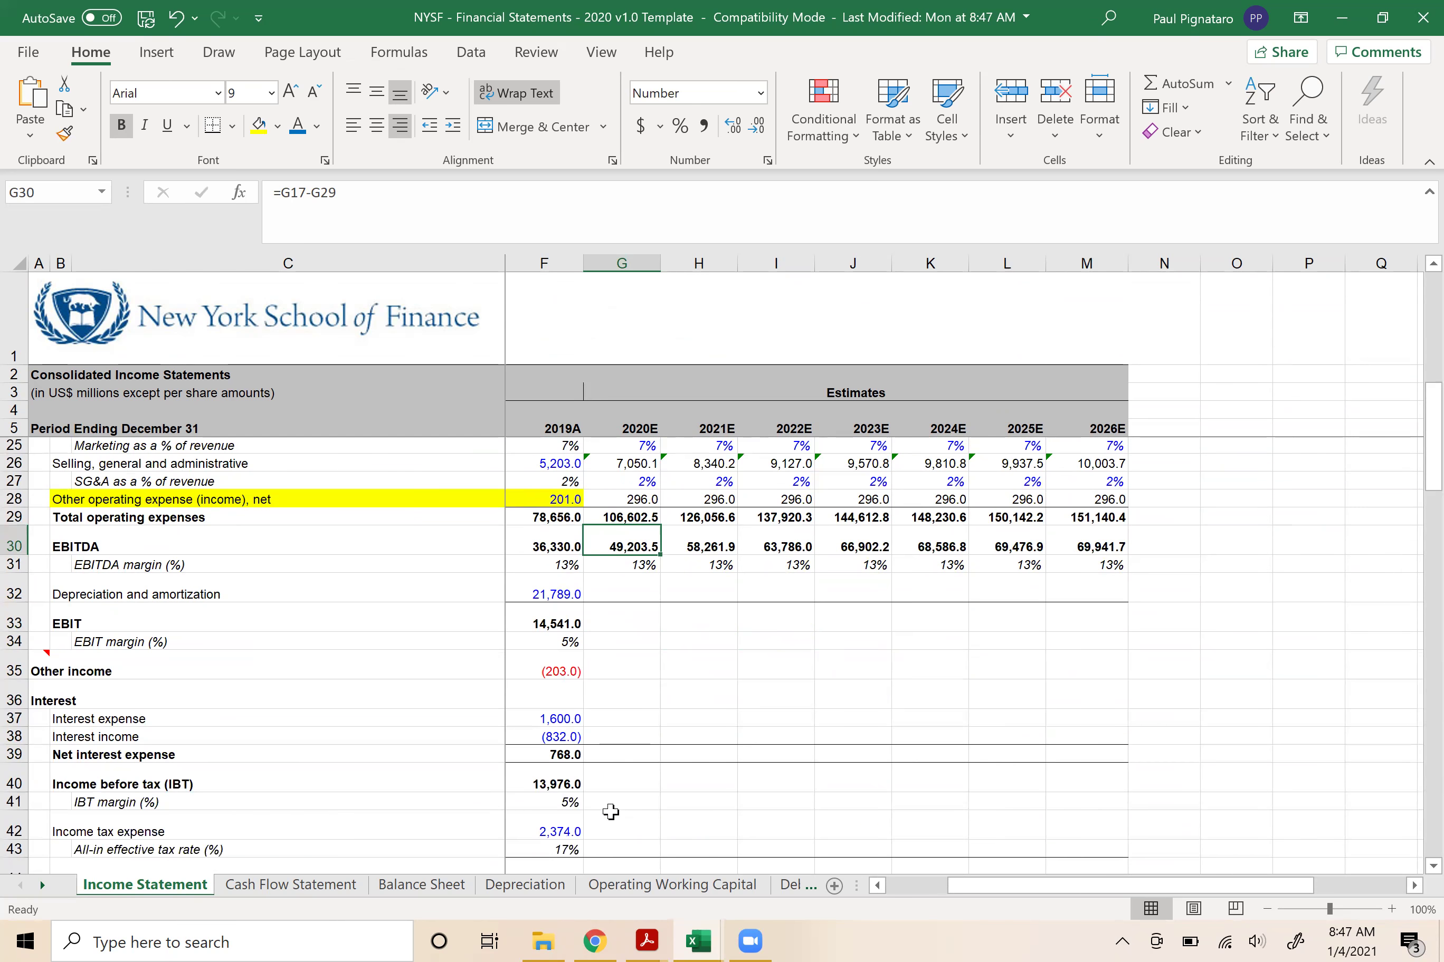
left_click(607, 591)
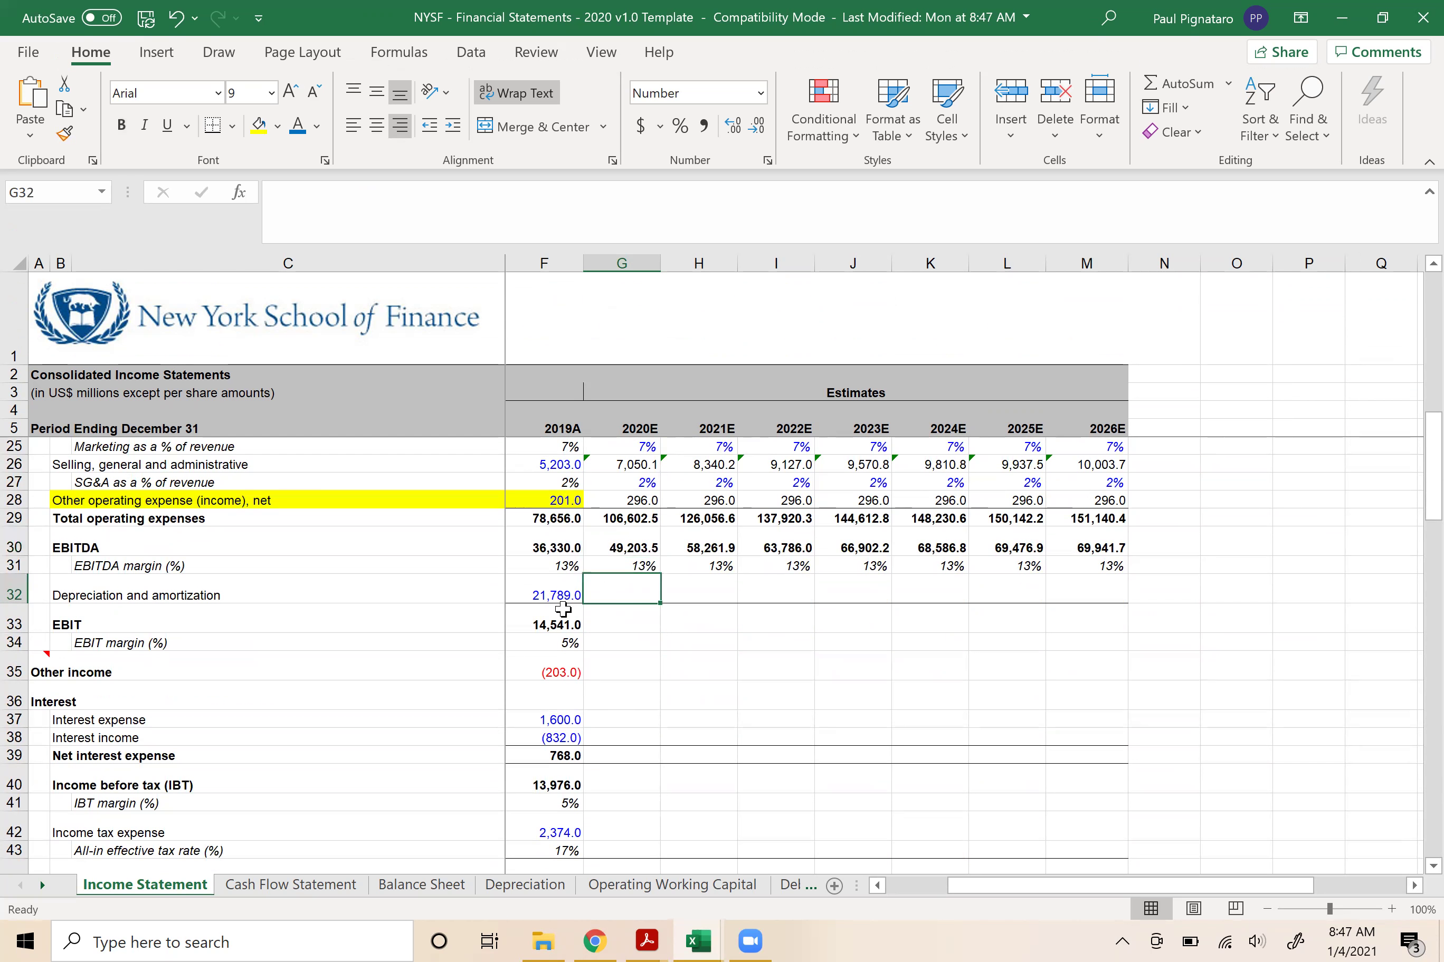
scroll(620, 738, "down", 8)
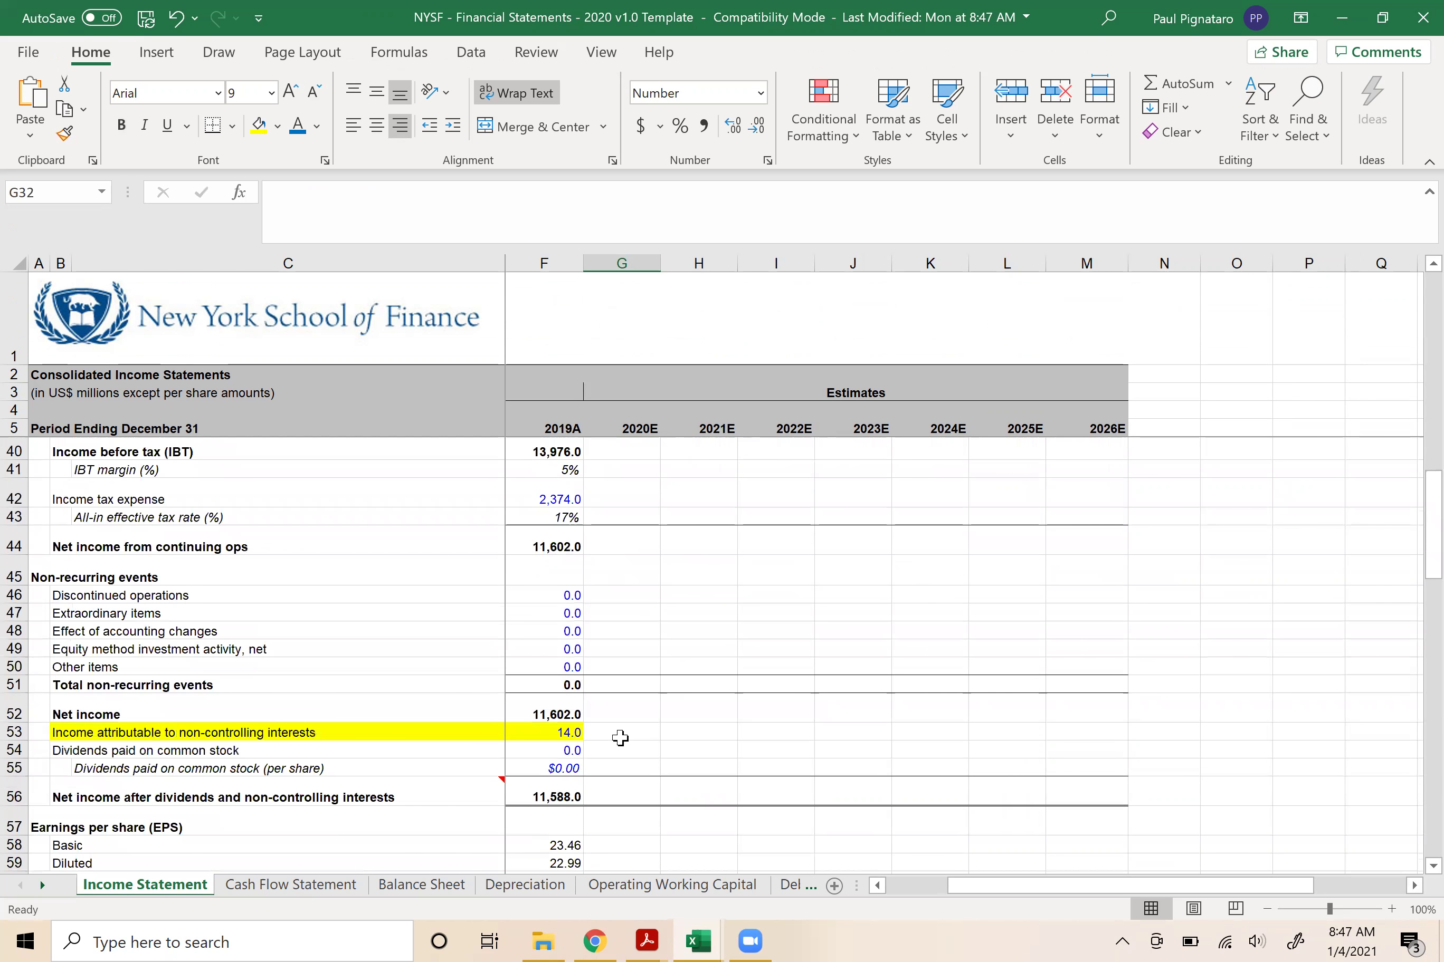
scroll(620, 738, "up", 9)
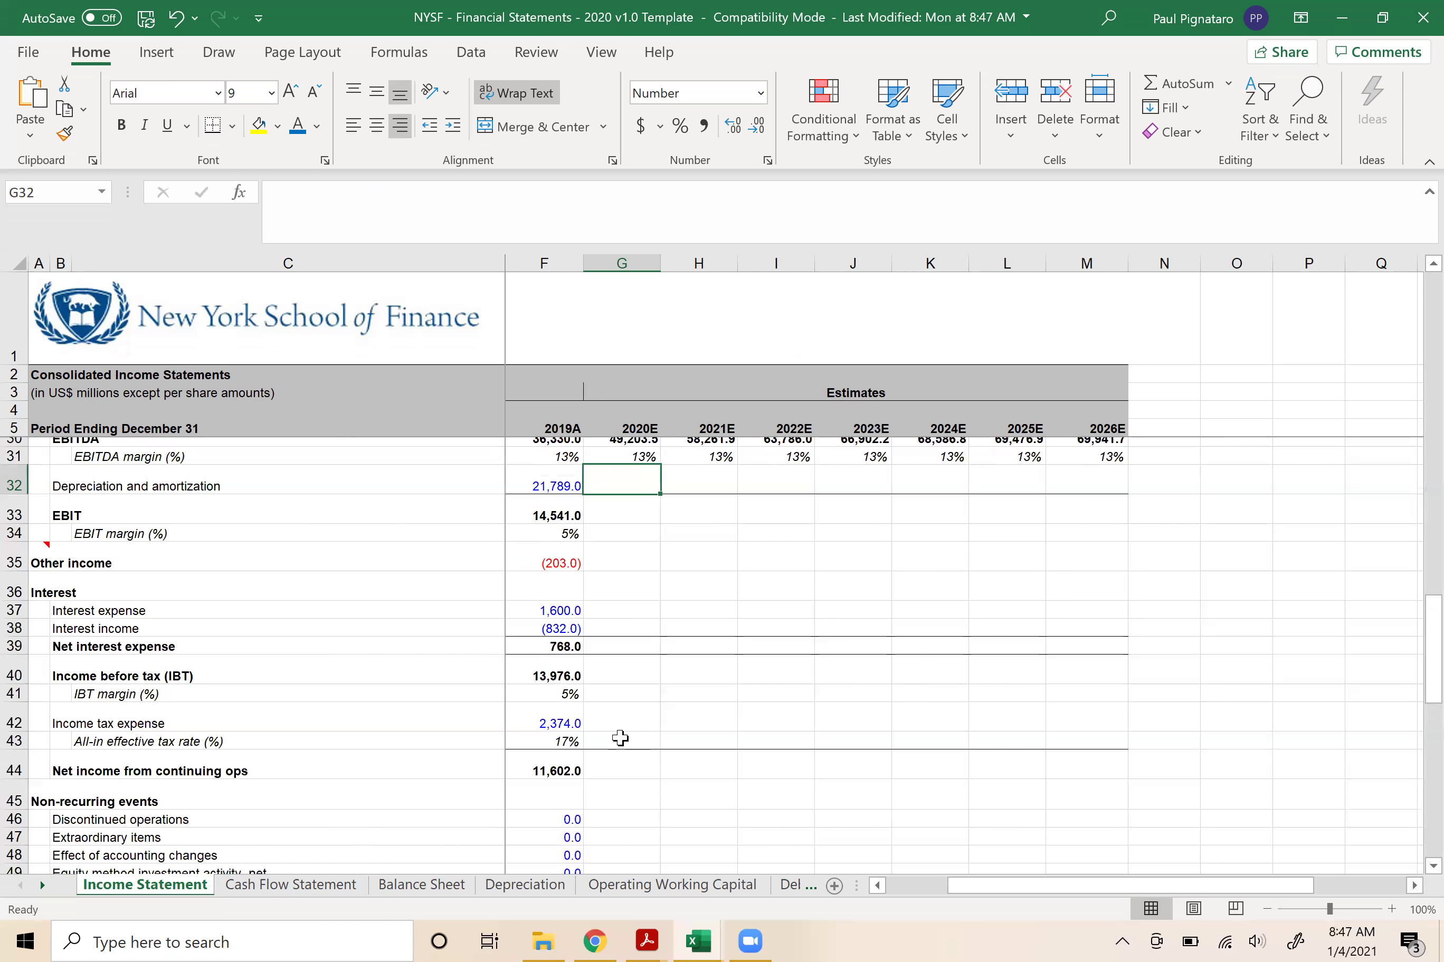
left_click_drag(615, 646, 1075, 653)
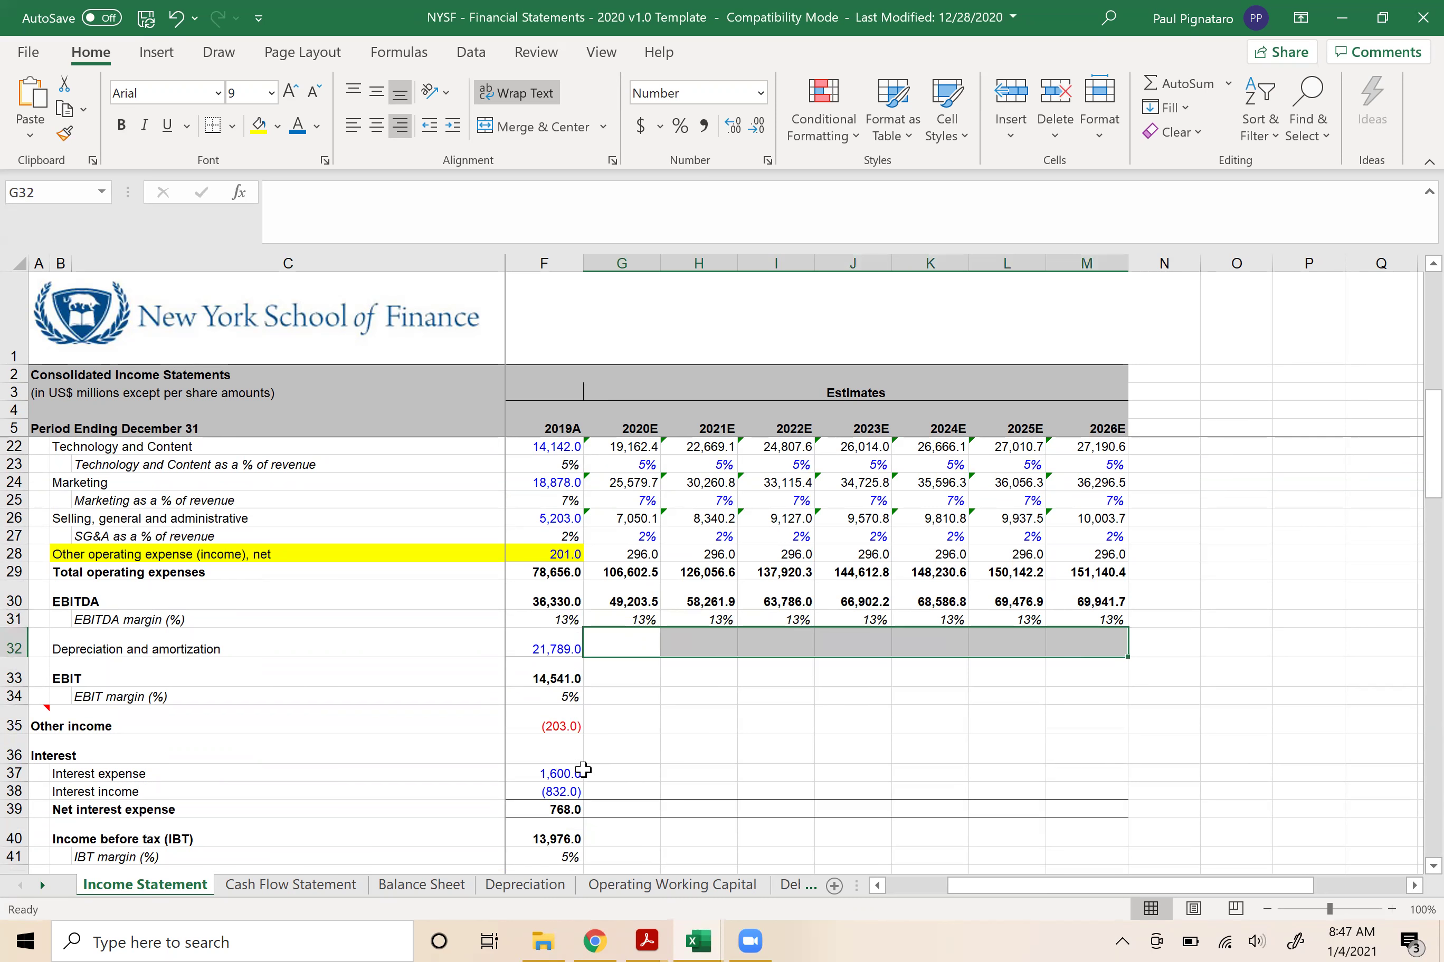
left_click_drag(612, 773, 1089, 786)
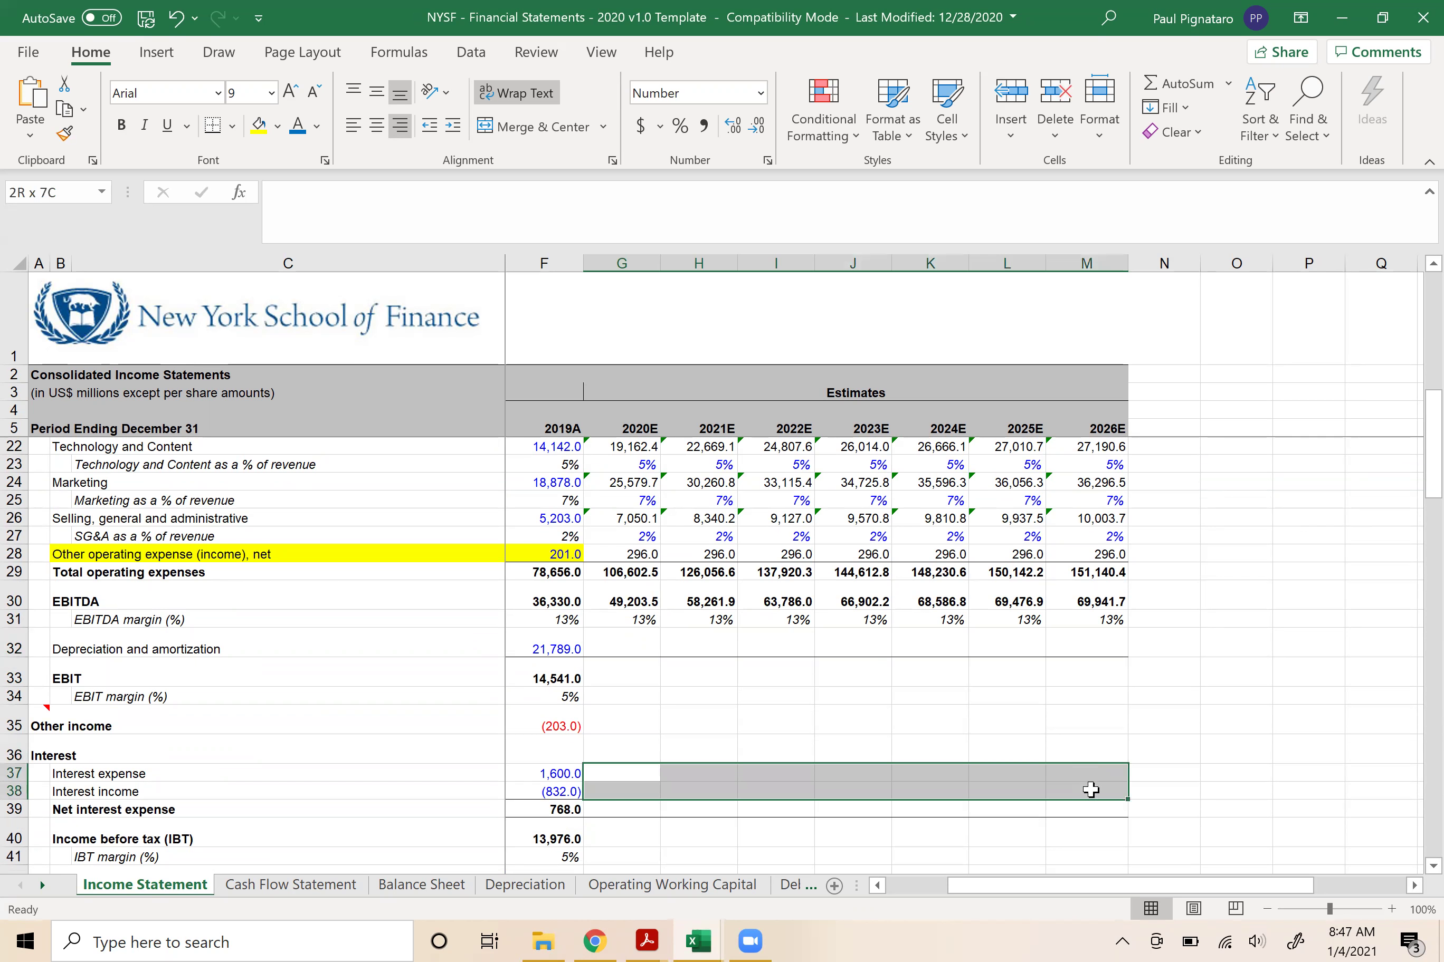
left_click(613, 644)
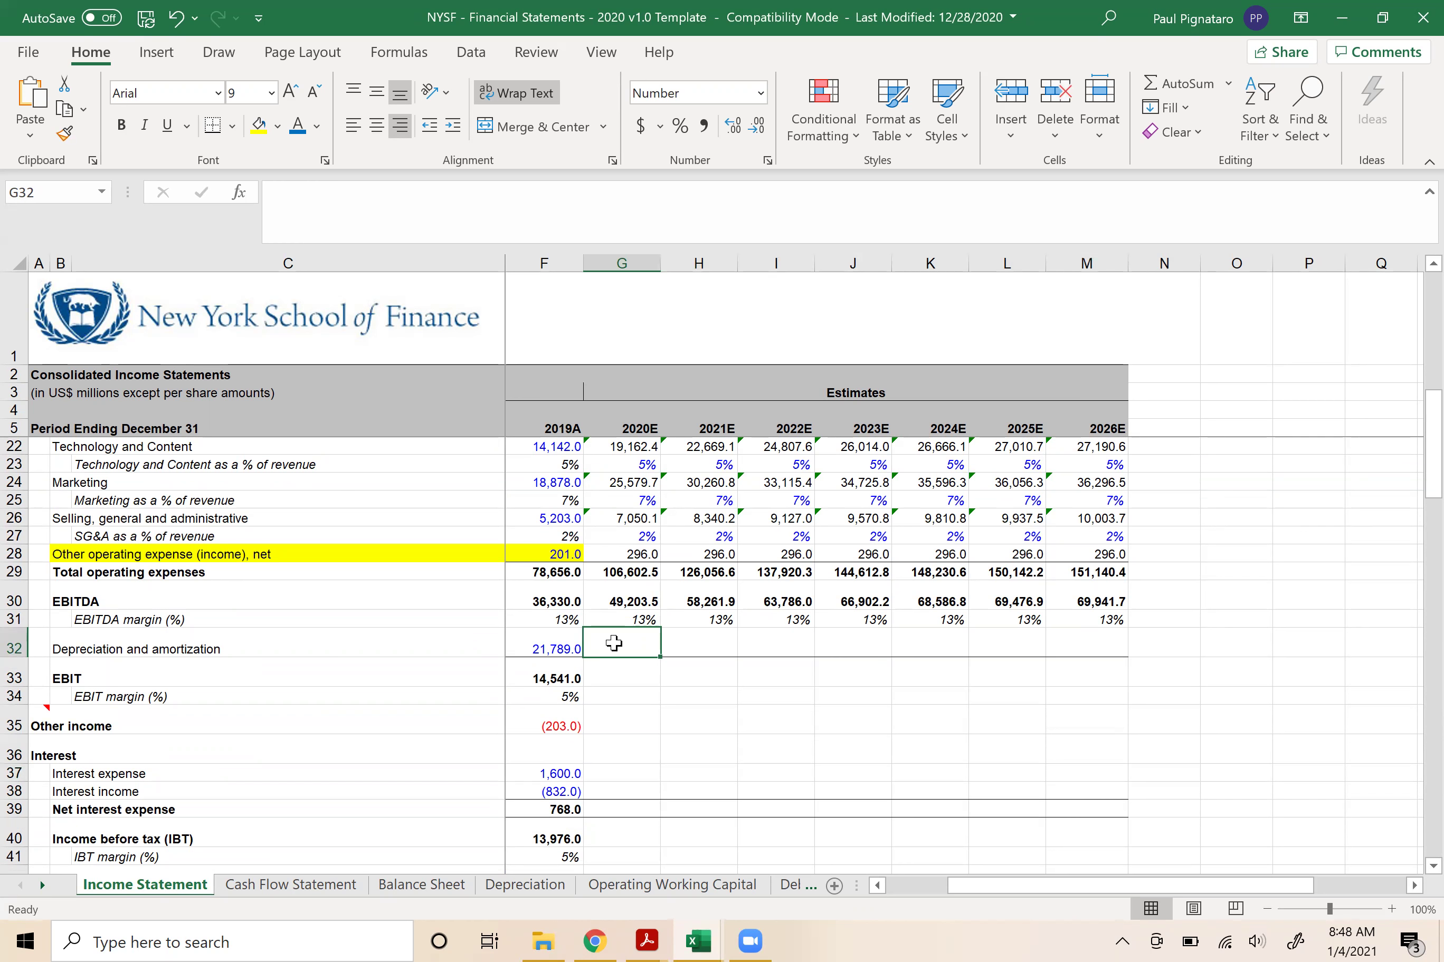
- Review the projected revenue and growth rows in G11:M13 and the operating expense projections from the 2020E fulfillment formula in G20 down to EBITDA
left_click(617, 543)
scroll(618, 543, "up", 4)
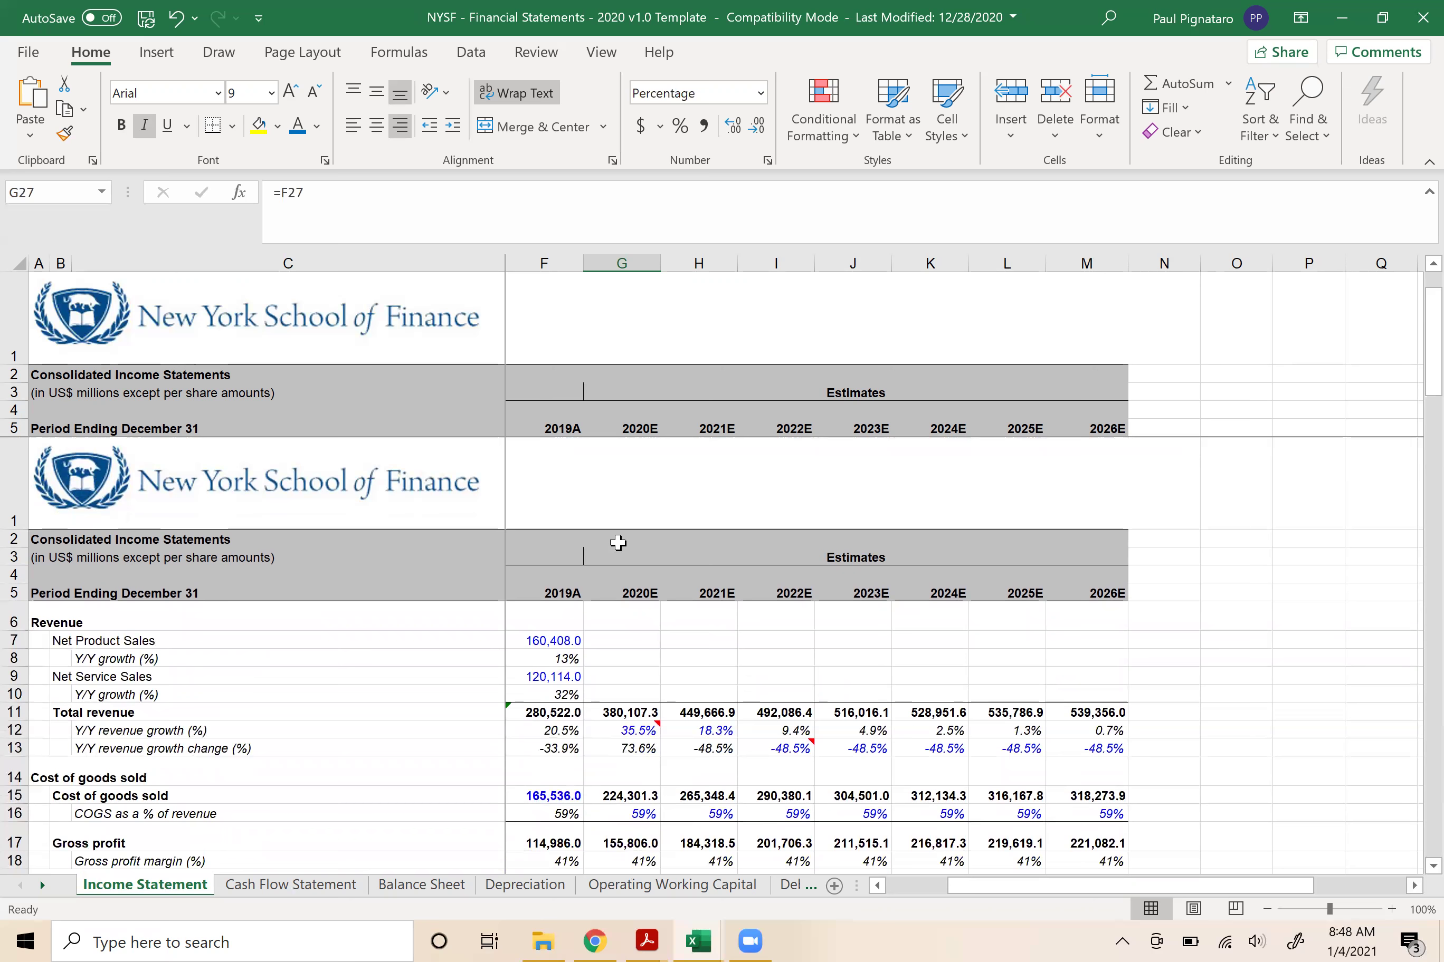
left_click_drag(624, 483, 1094, 515)
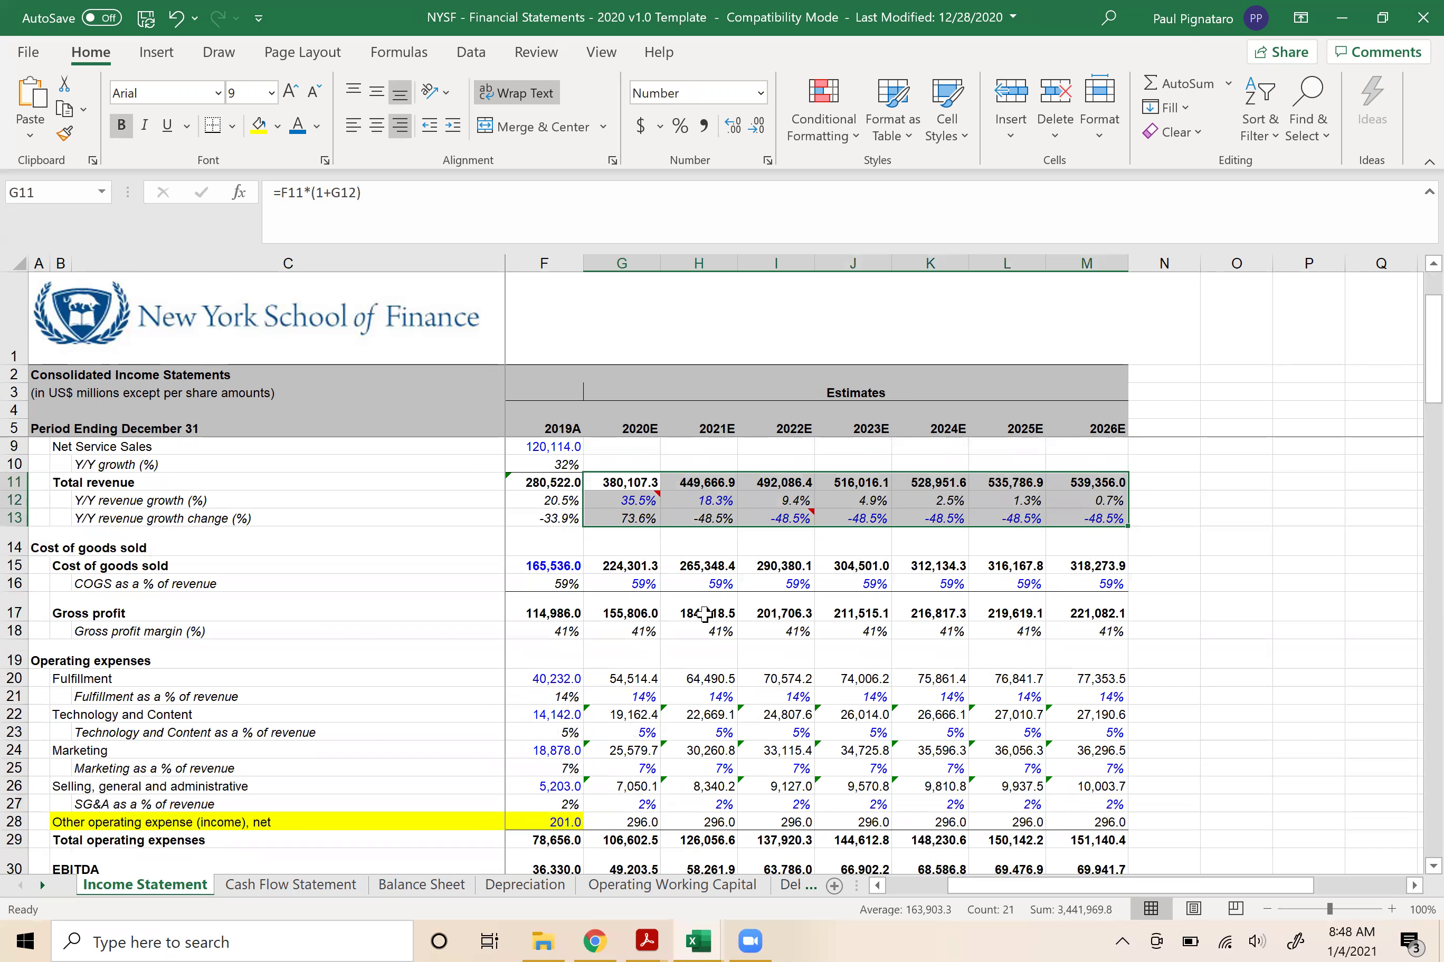
left_click(629, 677)
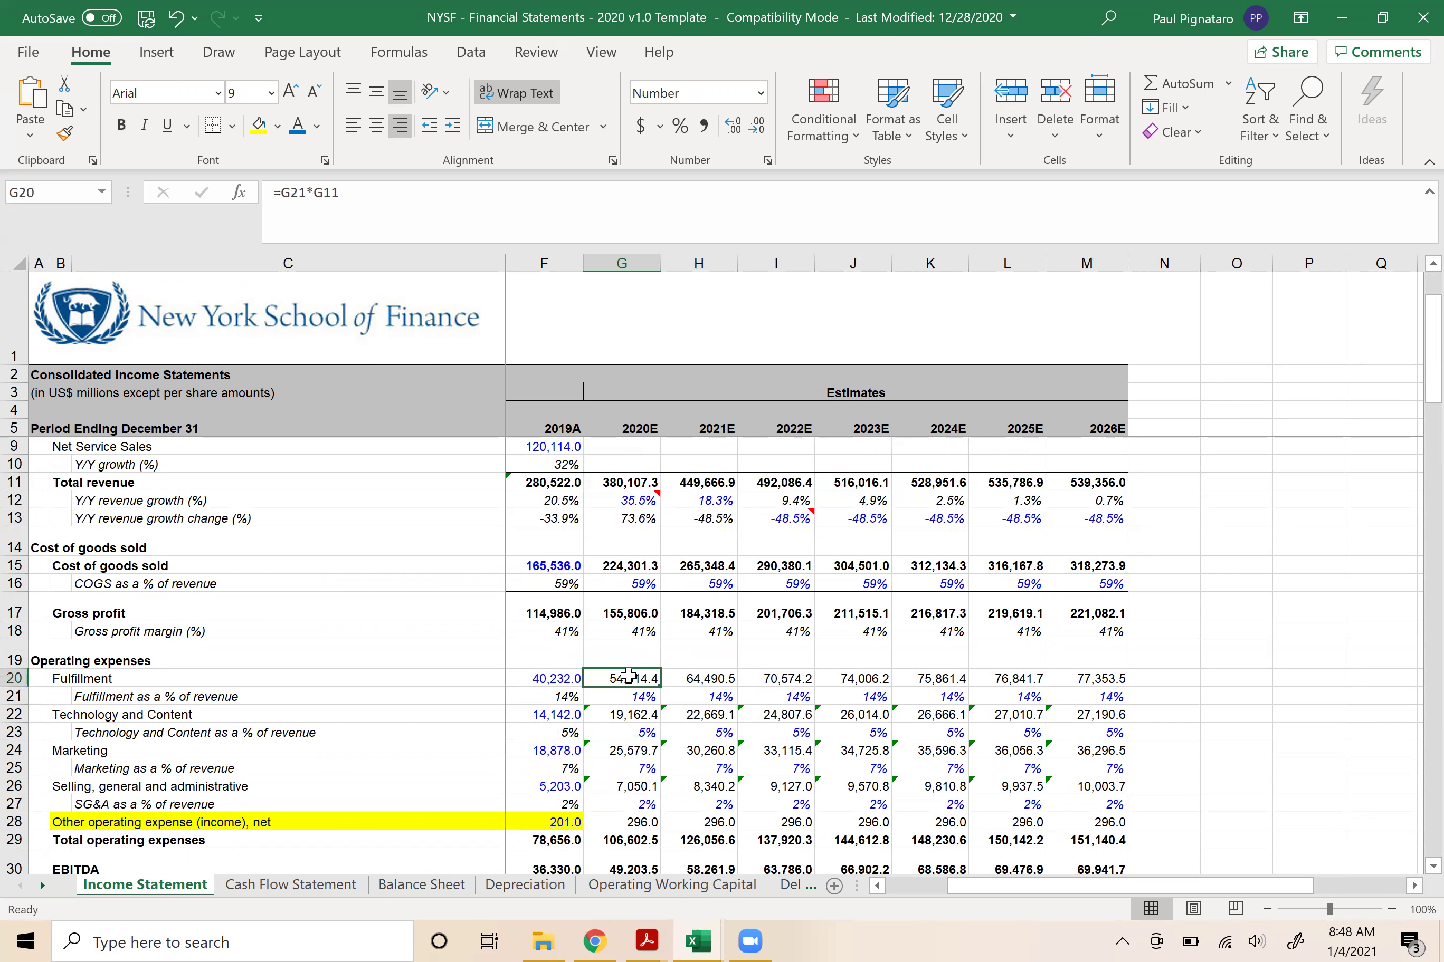
scroll(630, 676, "down", 3)
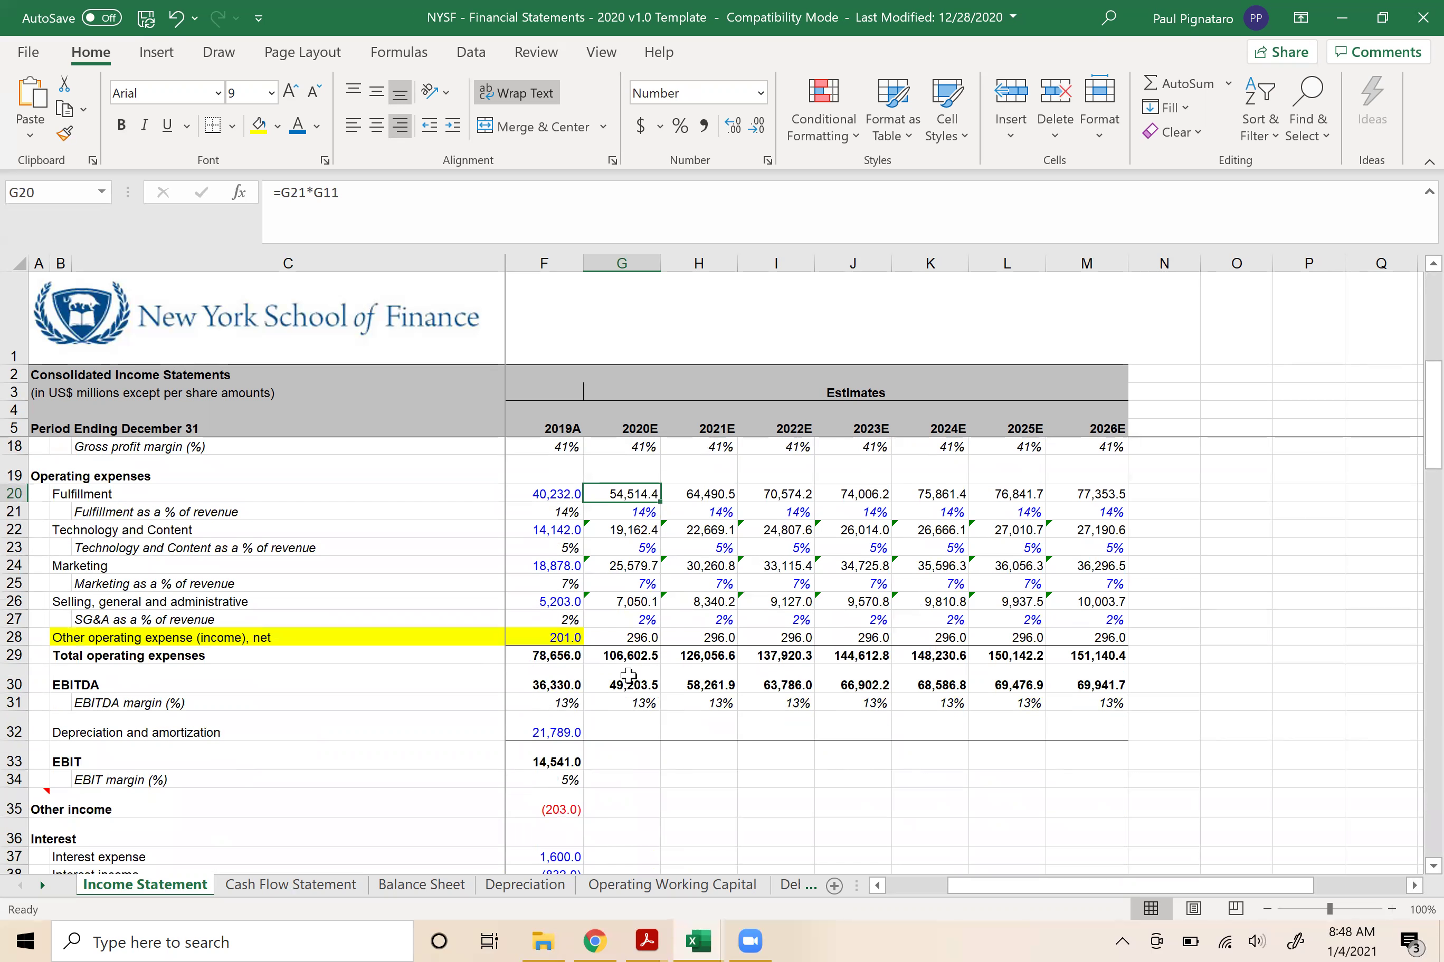